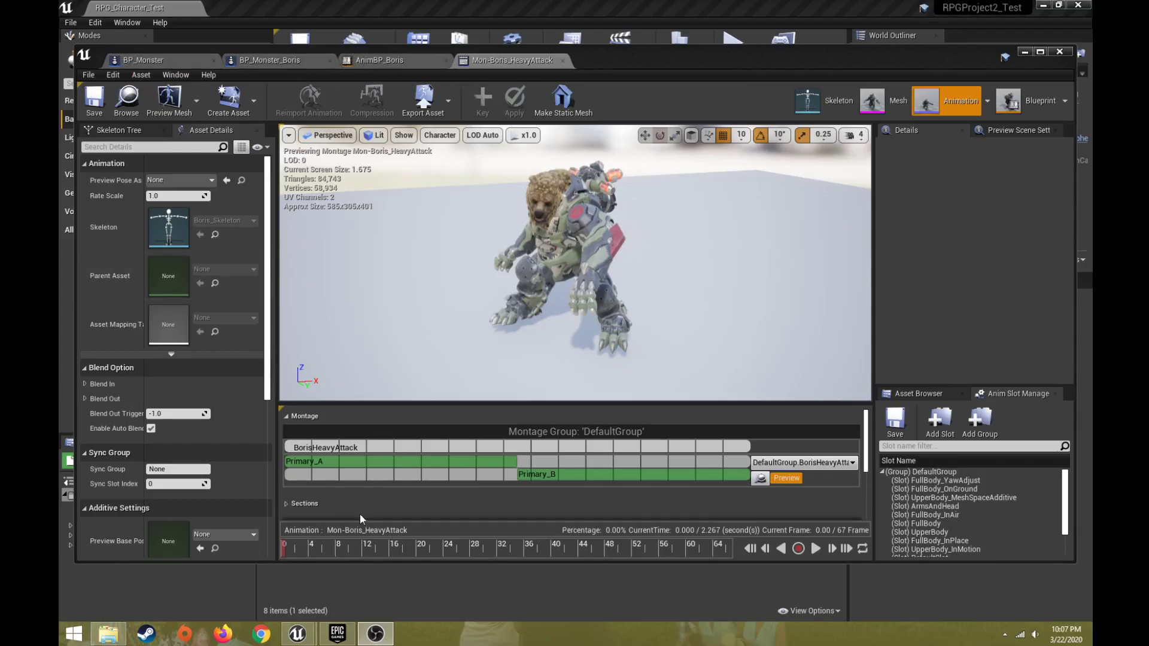
Switch to the Epic Games Launcher and browse the Marketplace's free Epic Games Content.
click(342, 639)
mouse_move(440, 88)
mouse_down()
mouse_move(445, 55)
mouse_move(481, 59)
mouse_move(455, 103)
mouse_up()
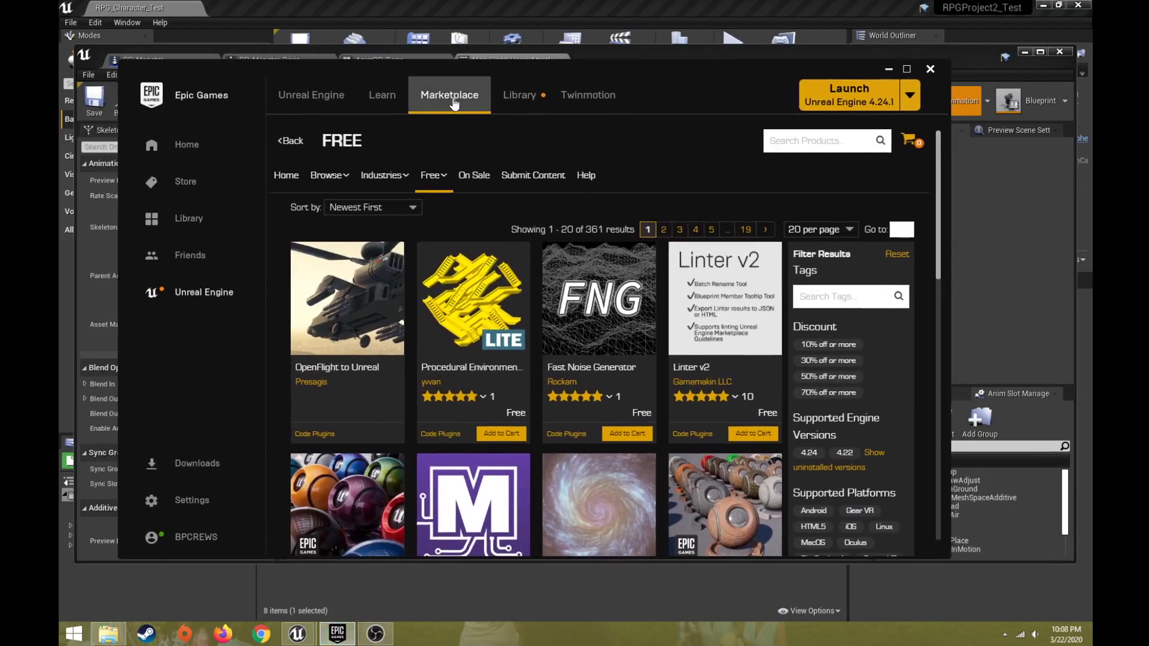
mouse_move(433, 175)
click(441, 205)
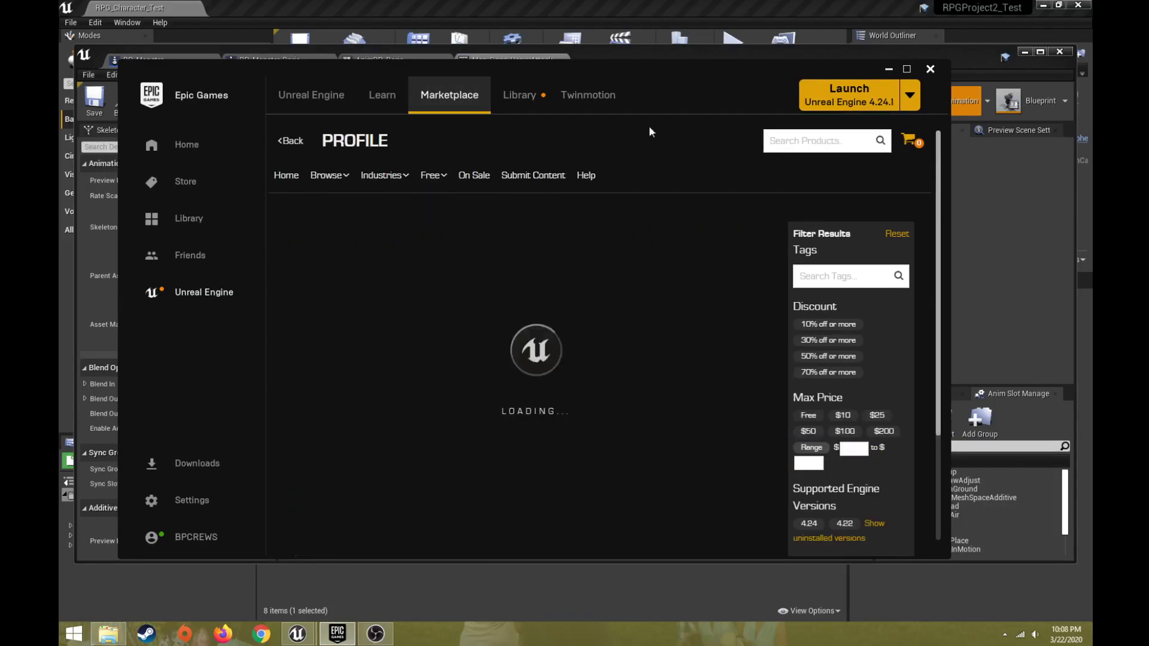
mouse_move(429, 174)
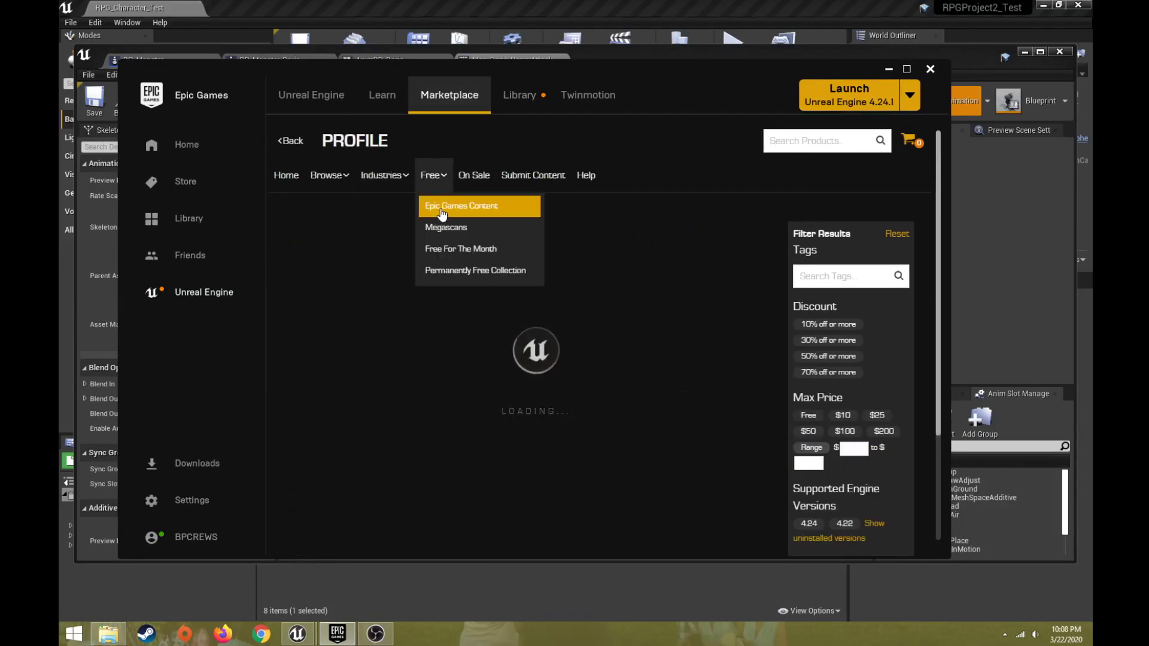
Search the Marketplace for "paragon" and look through the first page of character packs.
click(821, 142)
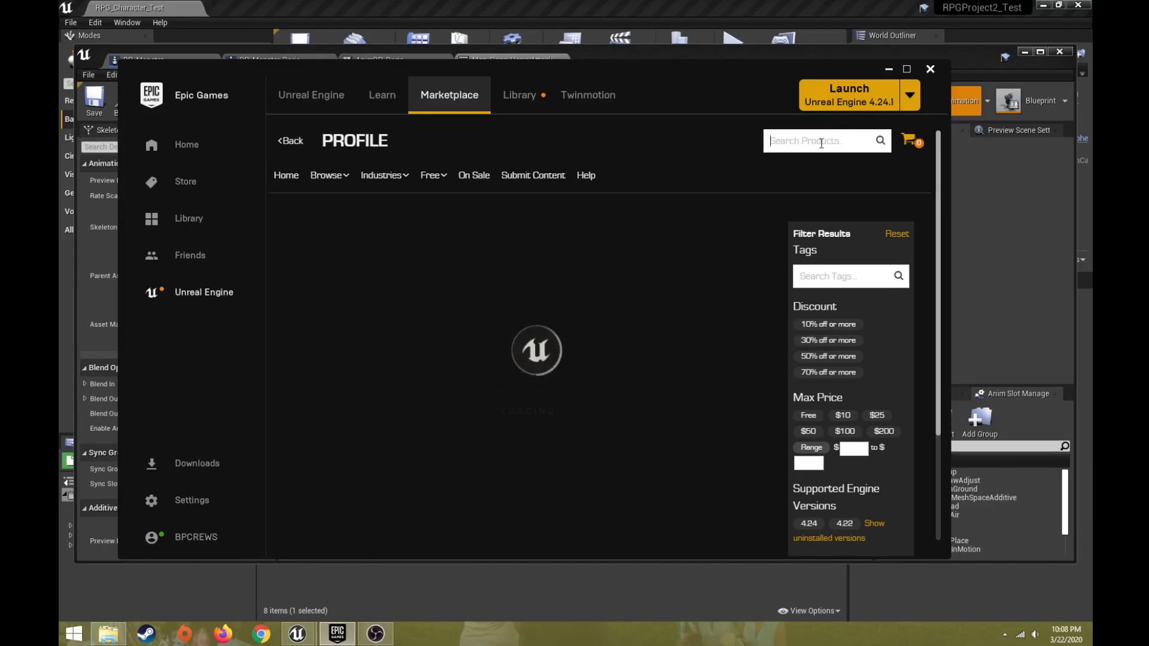
text(par)
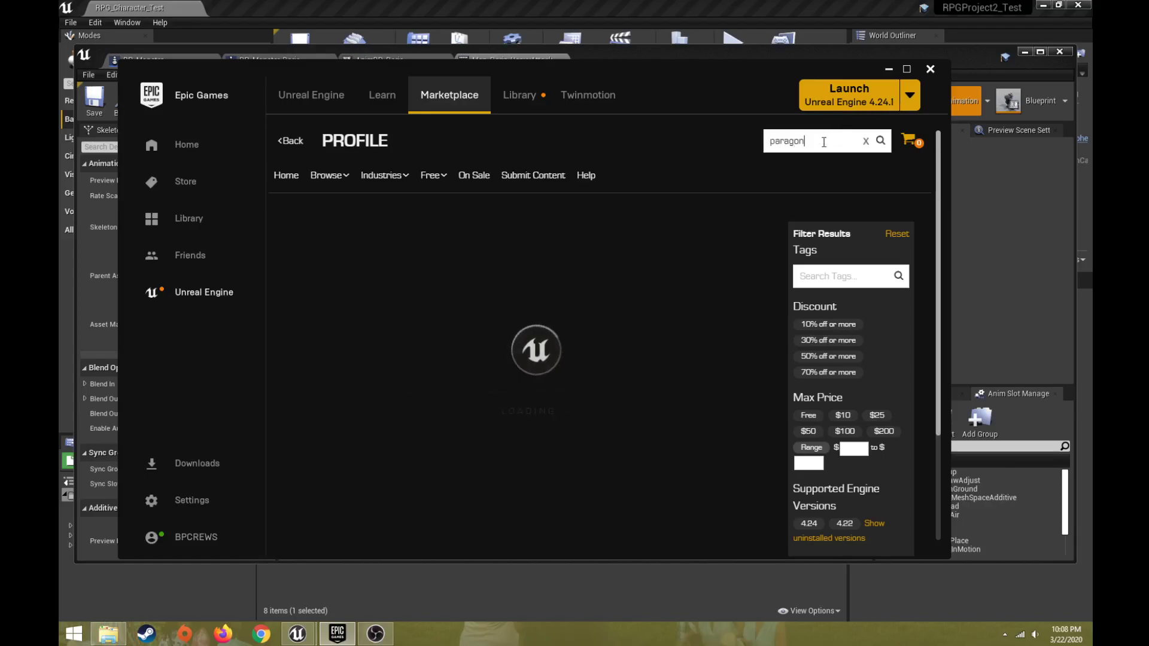
text(agon)
key(Return)
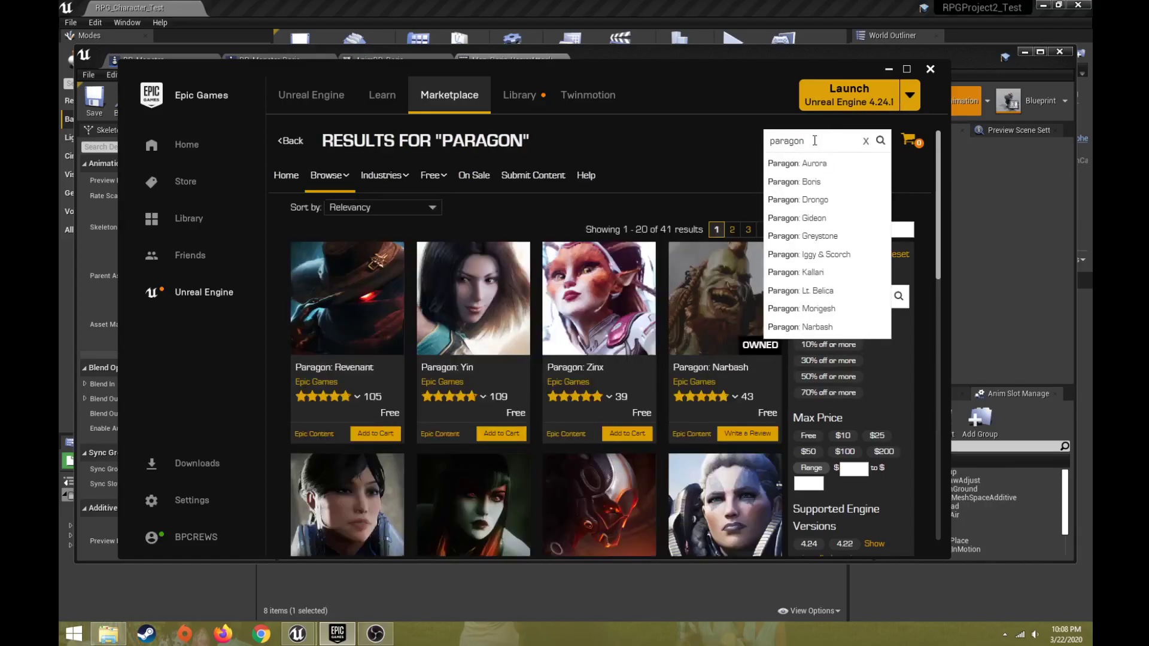
click(791, 196)
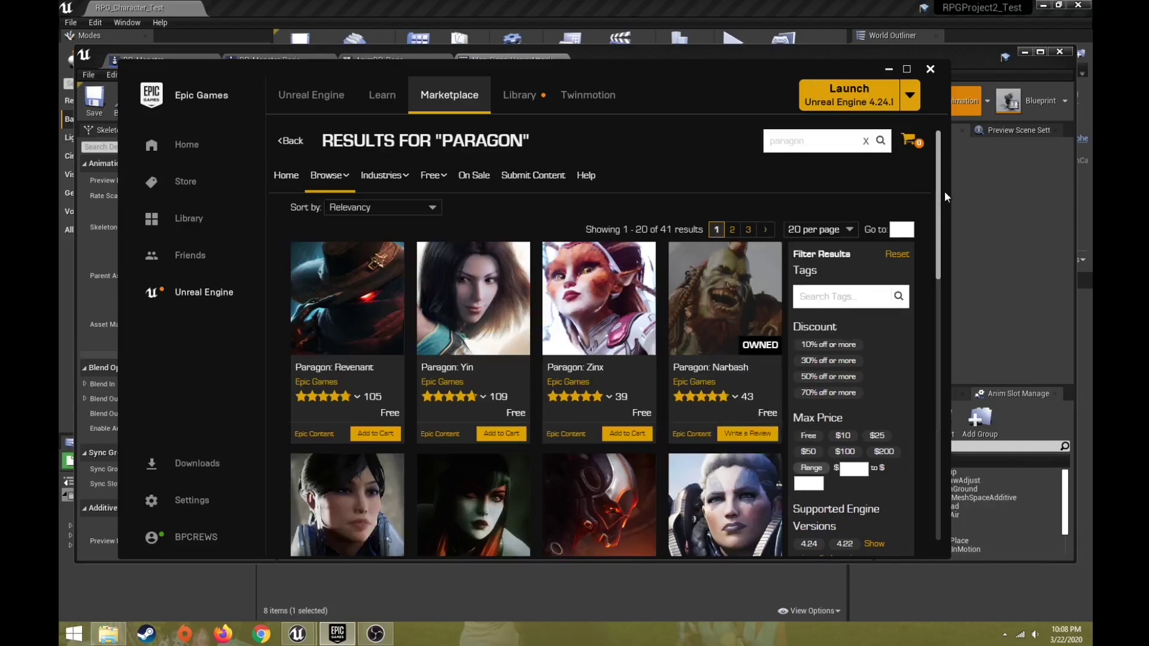
drag(938, 201, 963, 394)
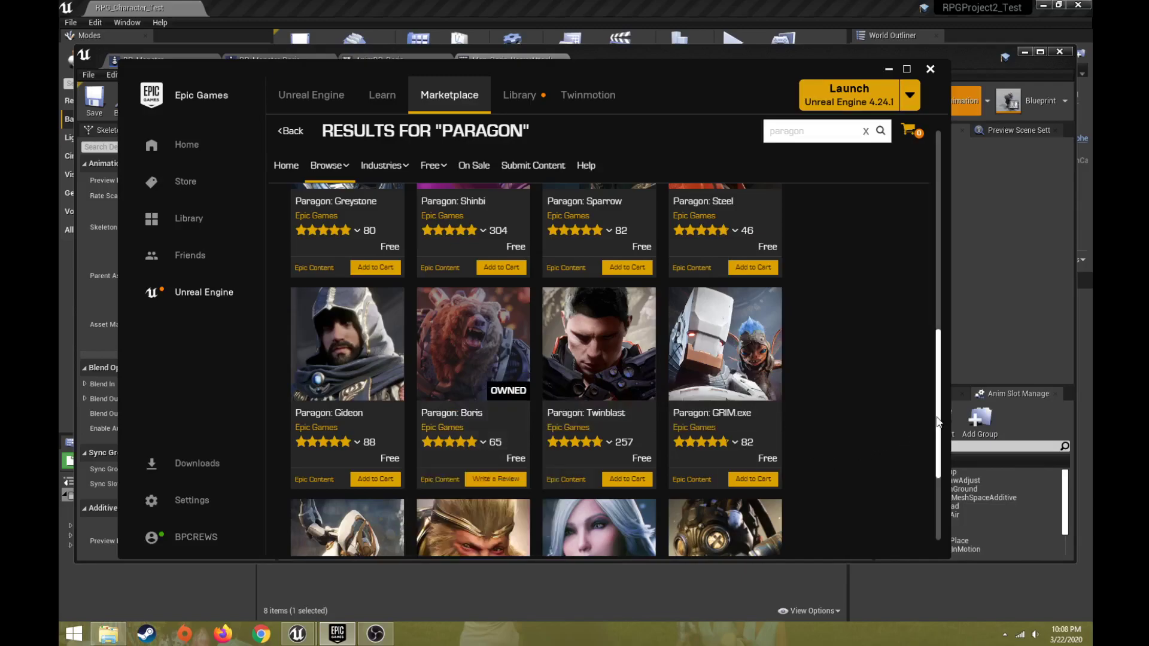
drag(937, 420, 945, 535)
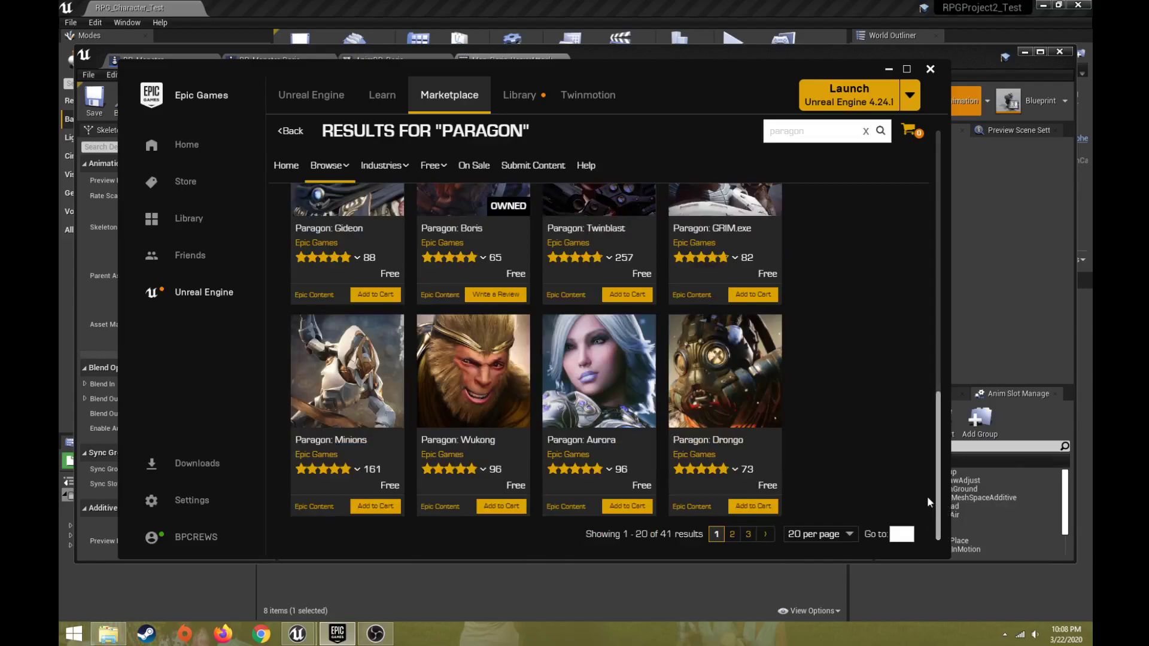
mouse_move(483, 257)
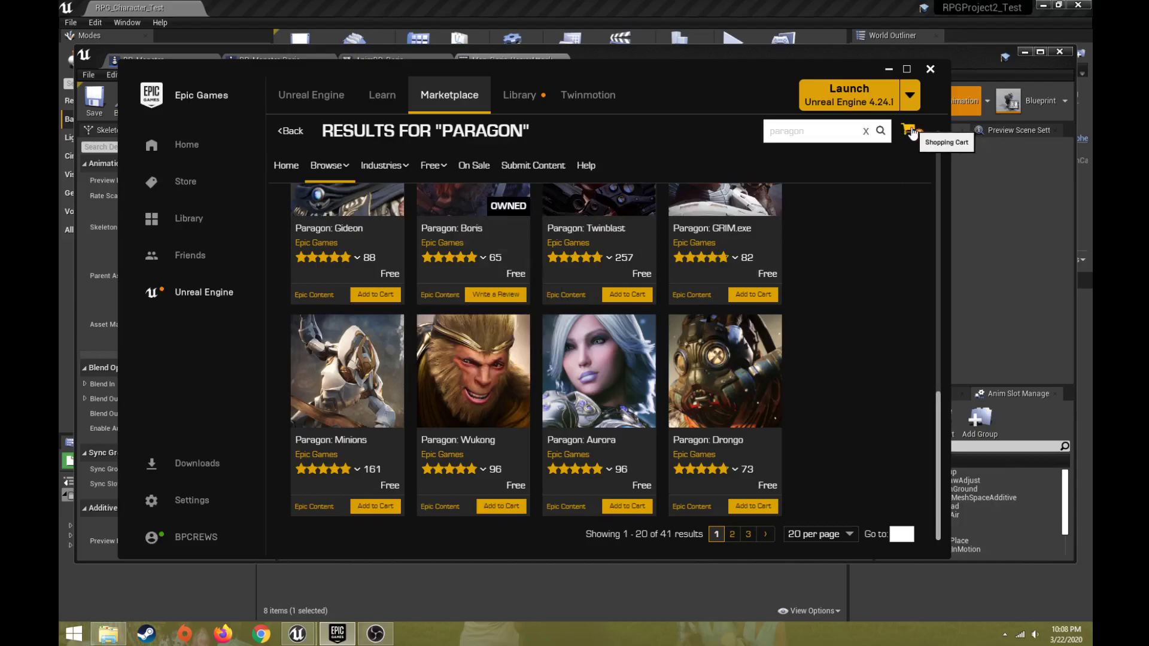
Locate the Paragon: Boris pack in the launcher's Library, and close the launcher to return to the Unreal Editor.
click(519, 102)
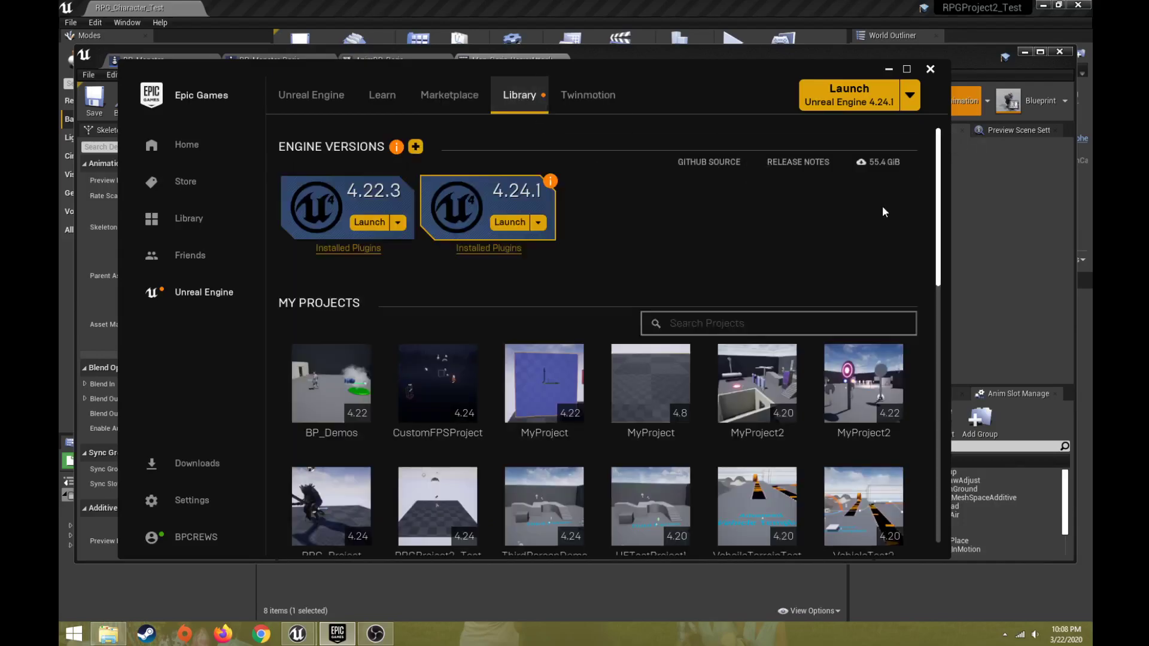
drag(942, 198, 933, 436)
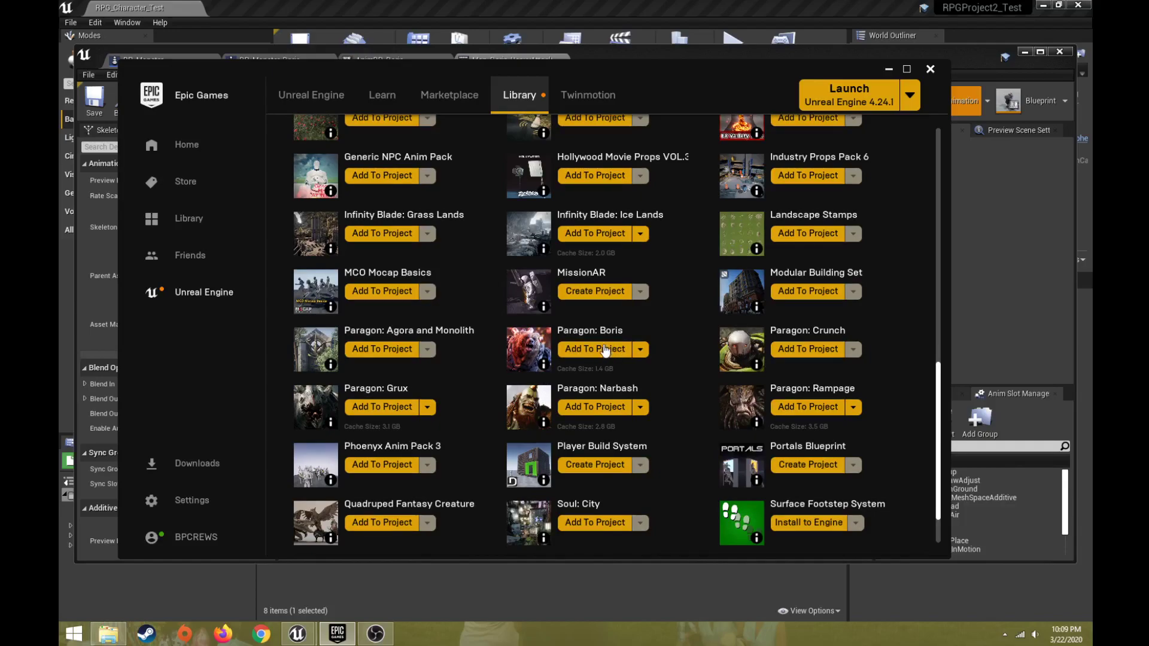
click(239, 6)
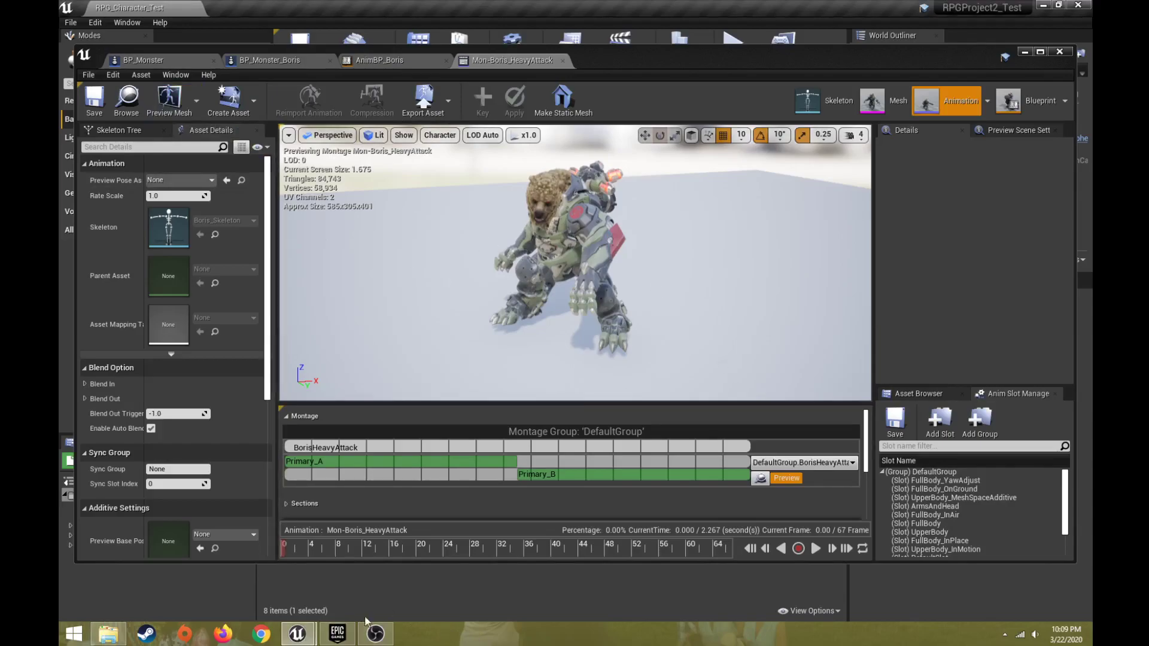
click(337, 633)
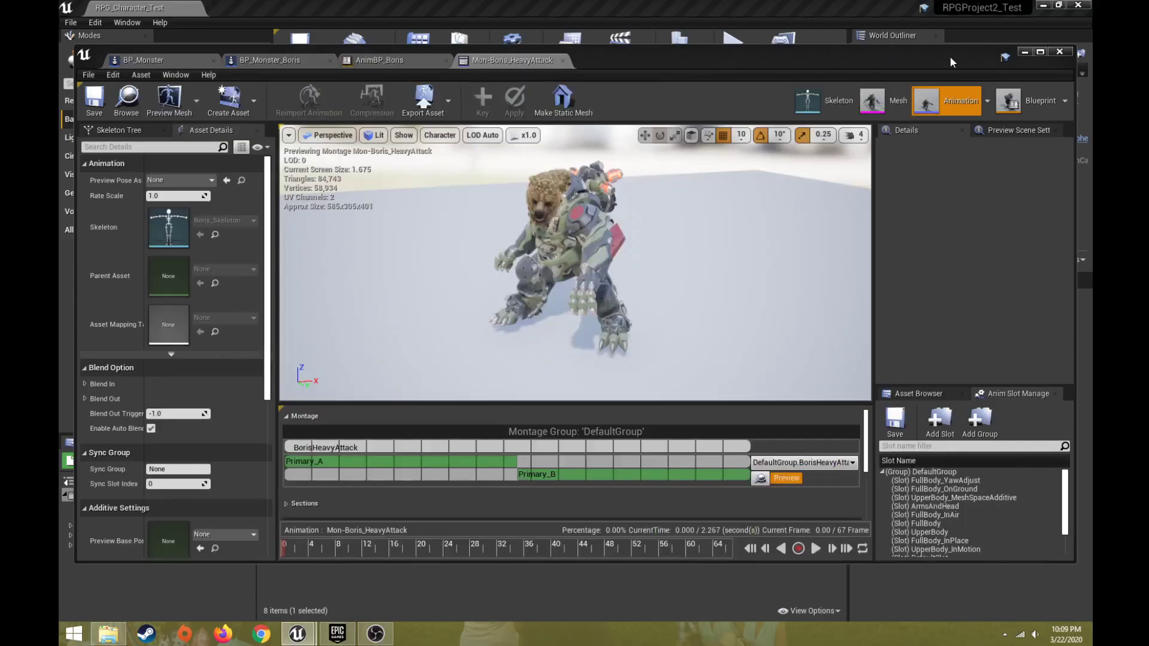
click(930, 69)
Move the asset editor window off the Content Browser and open the folder ParagonBoris/Characters/Heroes/Boris.
drag(895, 58, 884, 603)
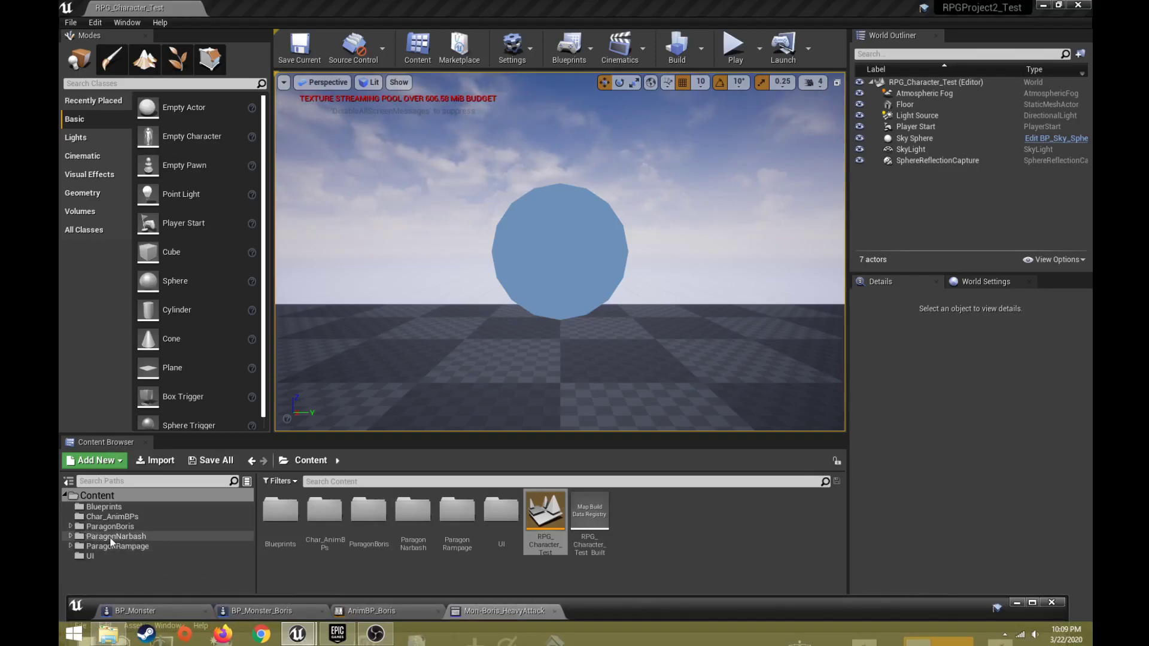
click(96, 527)
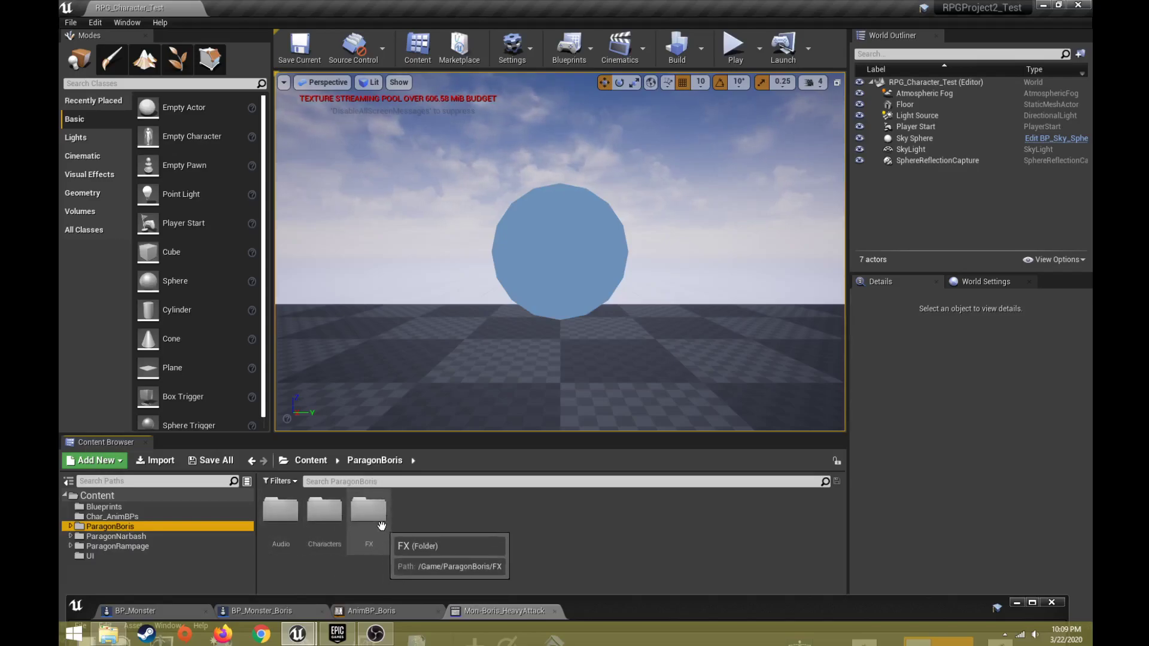
double_click(322, 513)
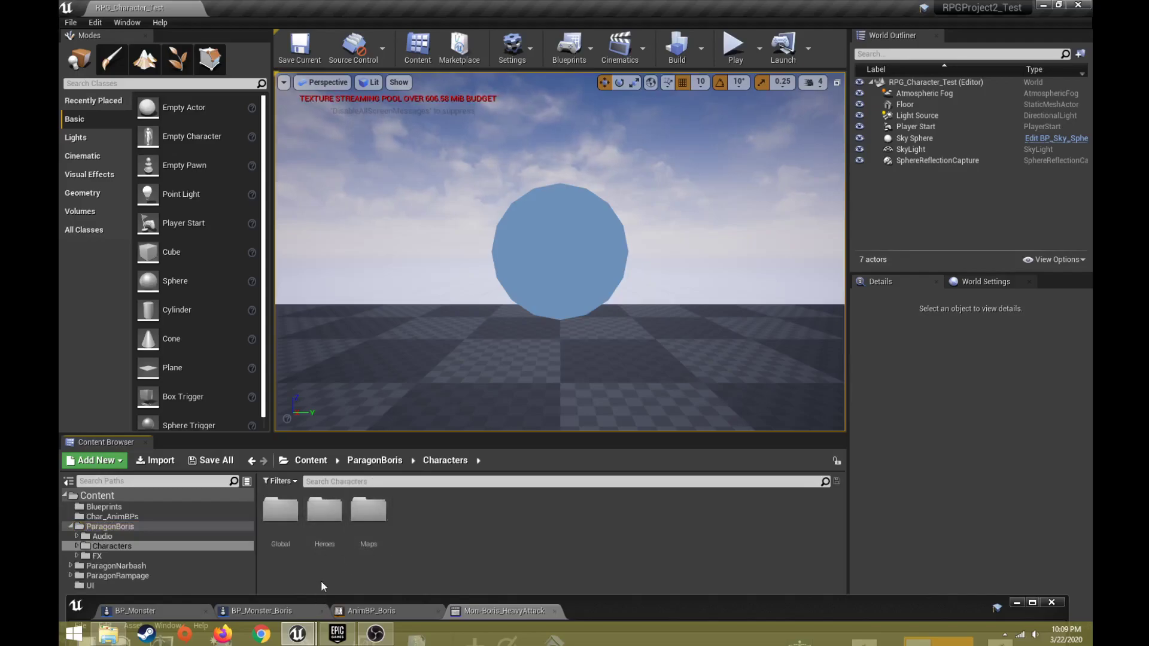
double_click(326, 521)
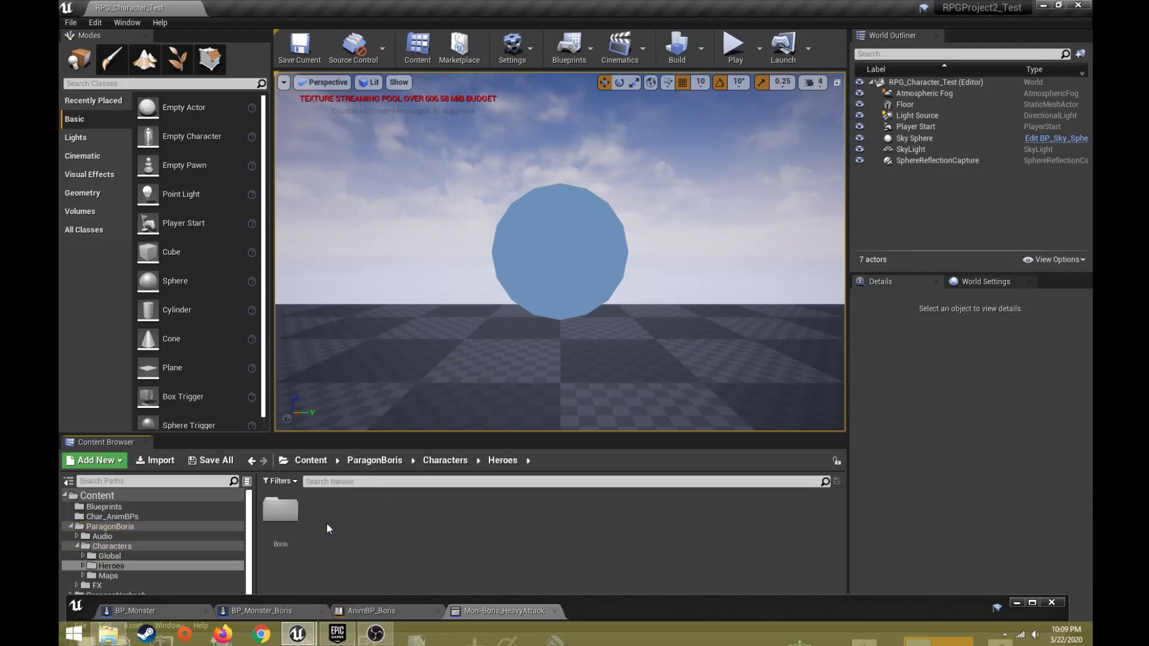
double_click(280, 511)
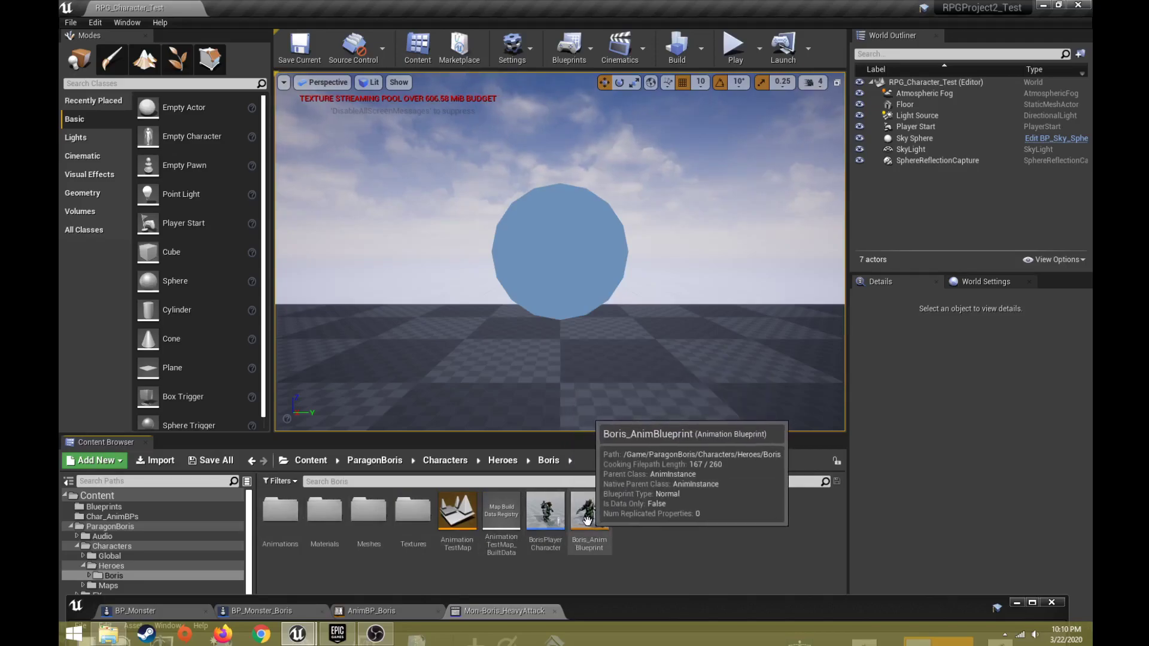
Open the Boris skeletal mesh from the Boris hero's Meshes folder and bring its editor window into full view.
double_click(280, 511)
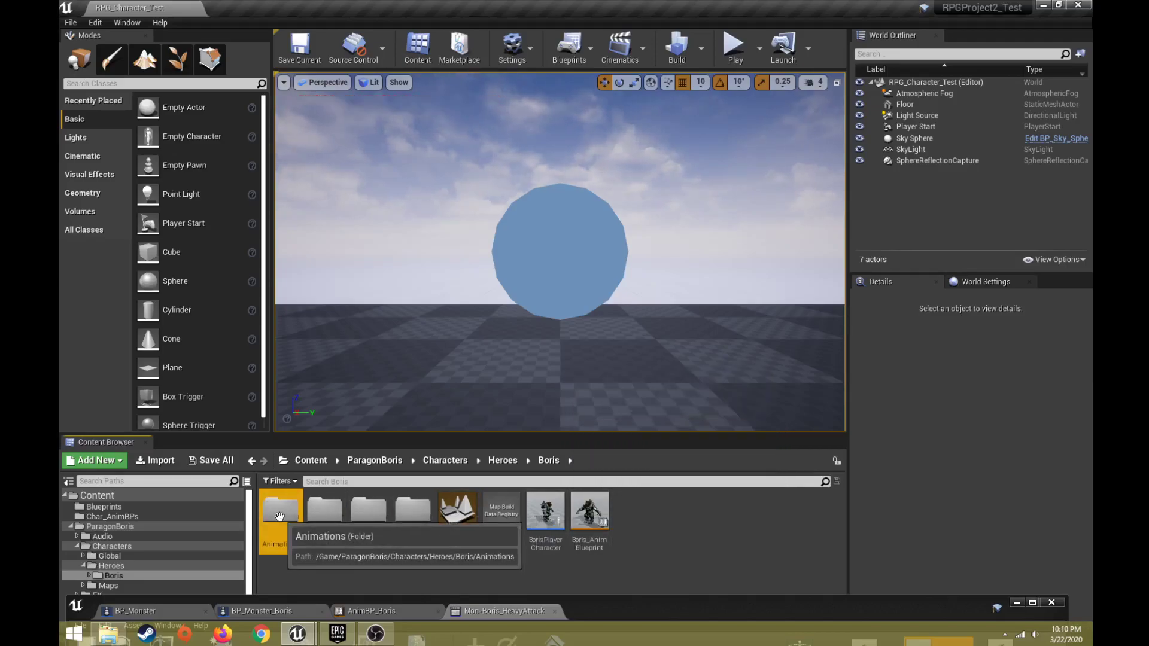
click(133, 567)
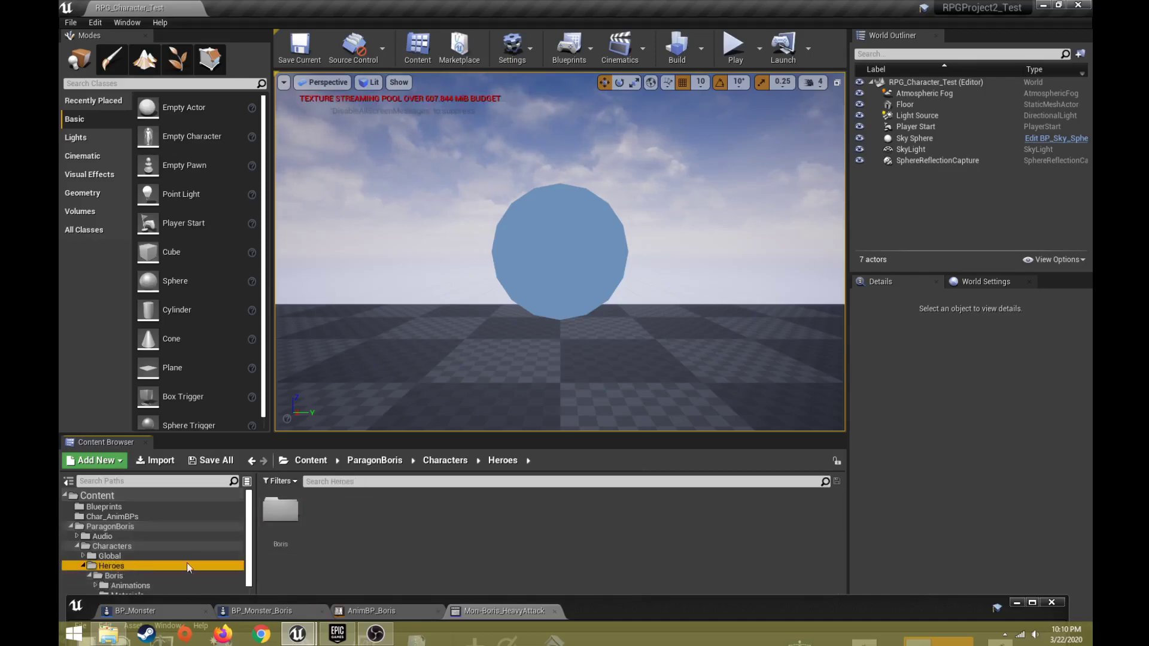
double_click(281, 510)
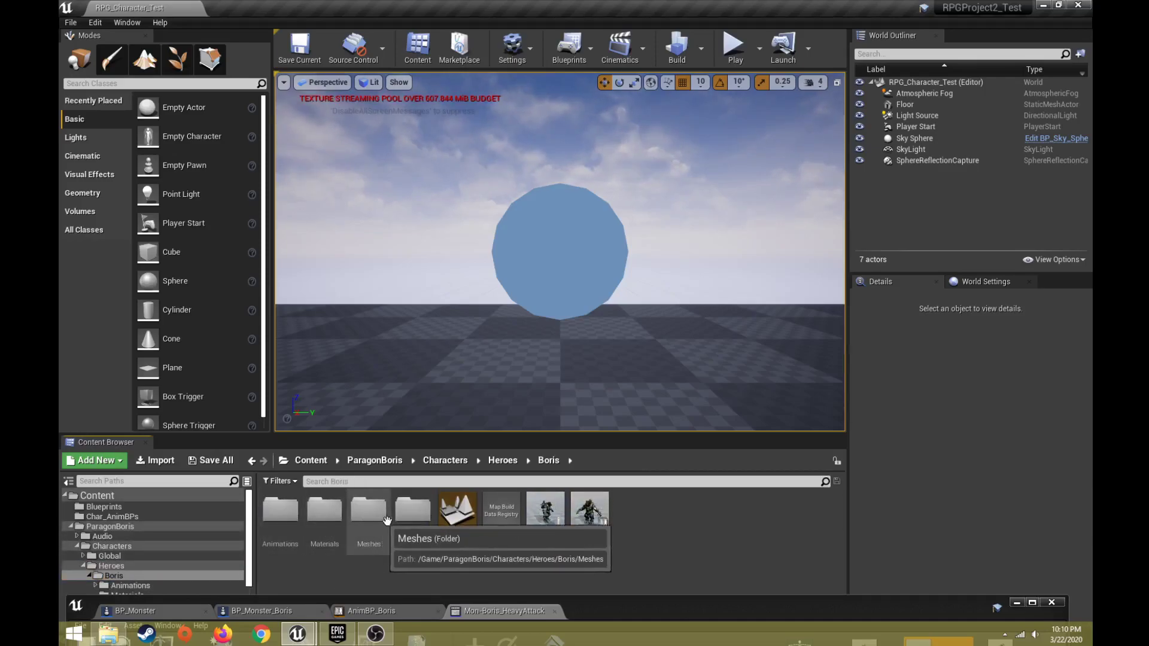
double_click(368, 512)
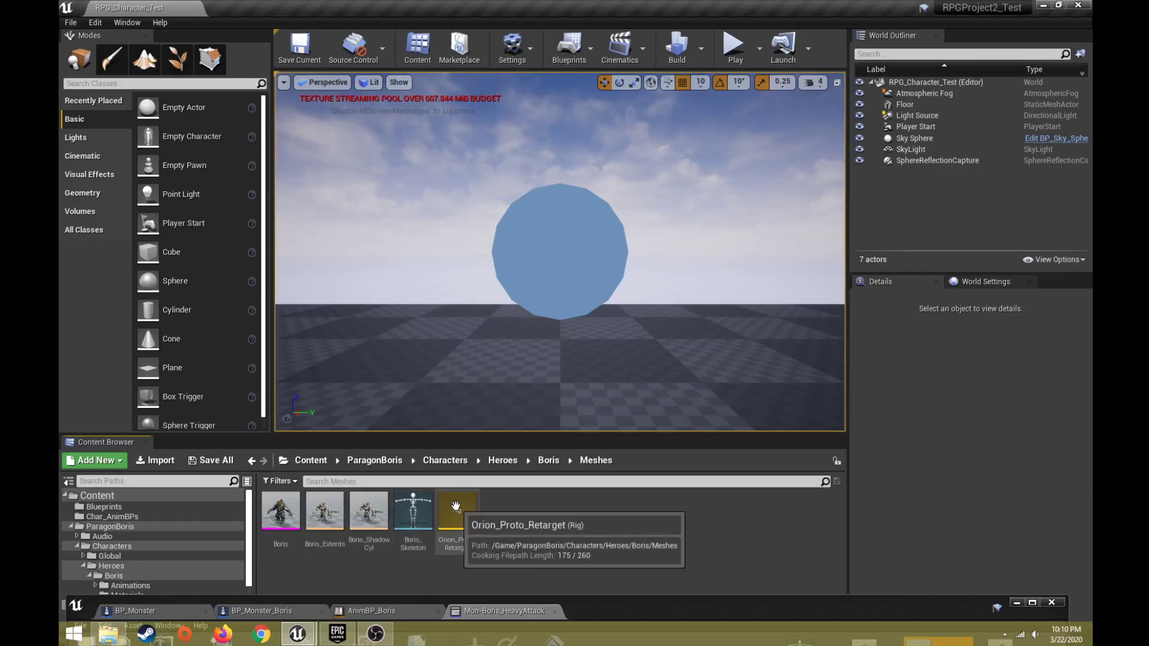
double_click(277, 510)
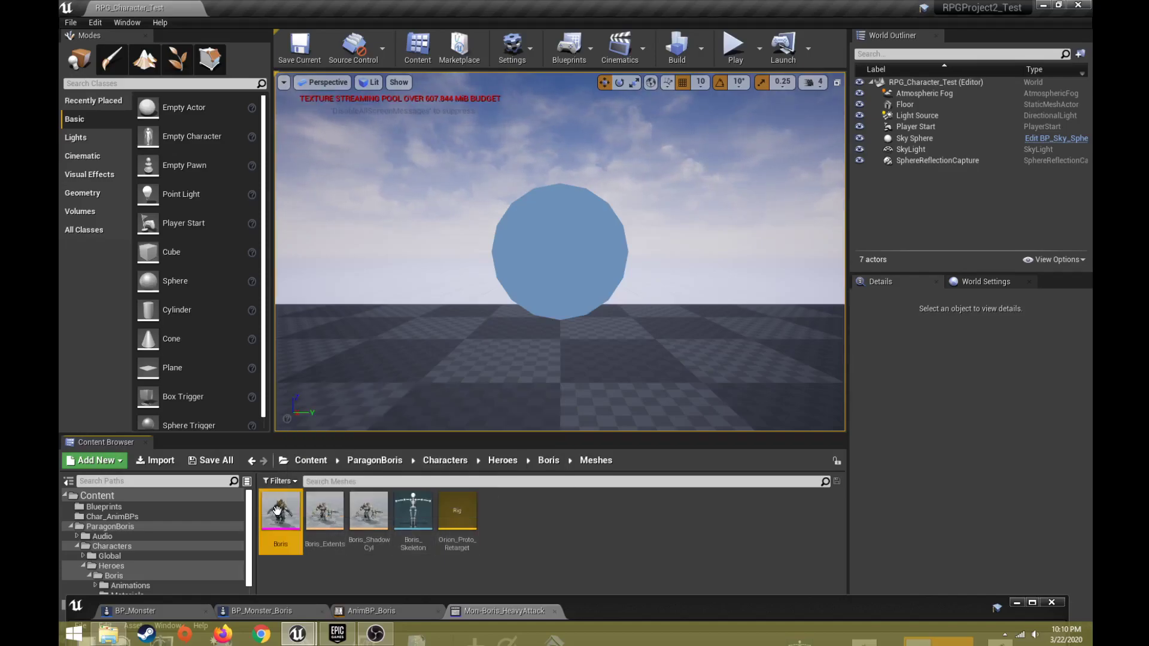
drag(759, 612, 755, 65)
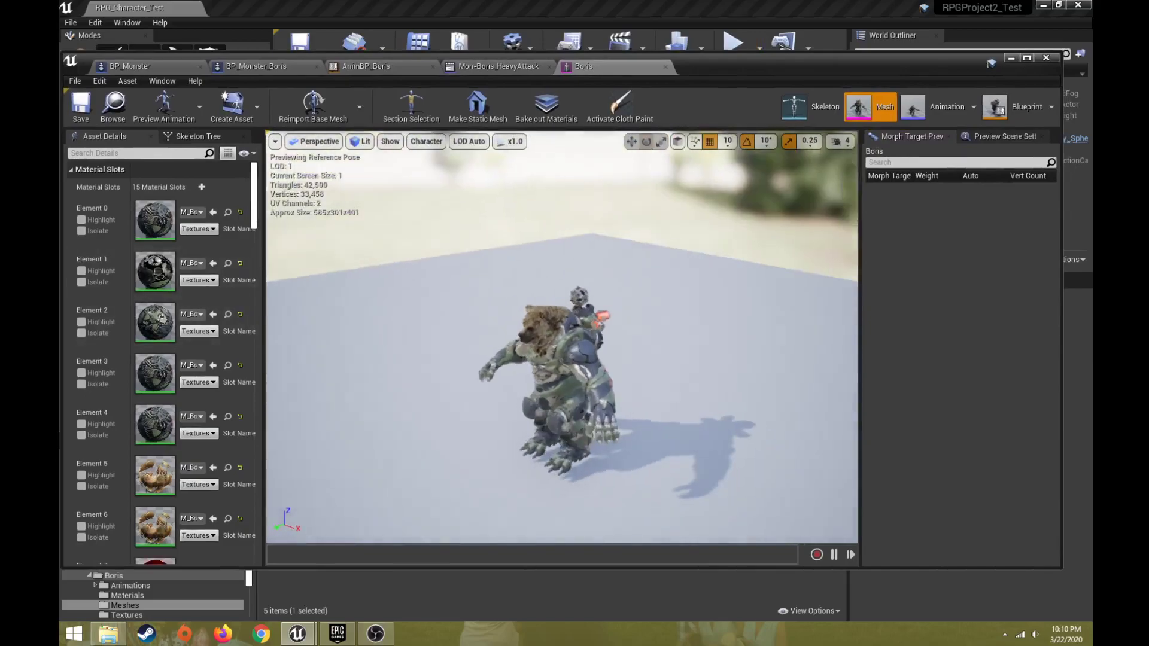
Look over the Boris mesh's material slots and inspect the character model up close in the preview.
scroll(162, 379, down, 5)
scroll(163, 378, up, 5)
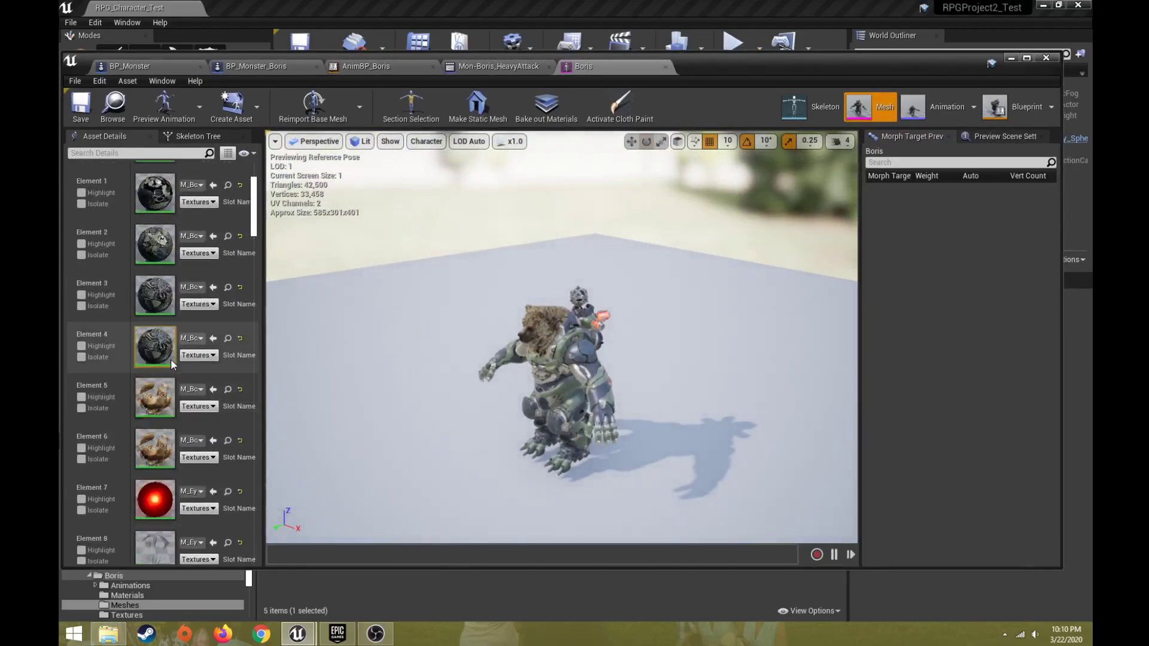
scroll(519, 343, up, 5)
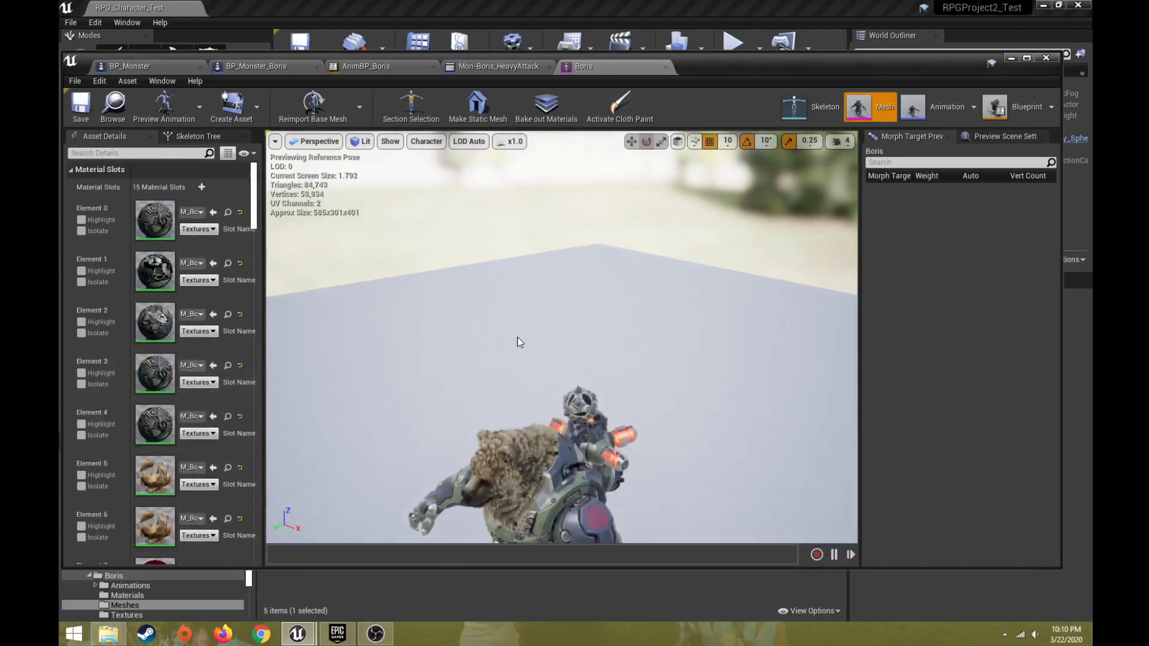
scroll(519, 343, down, 5)
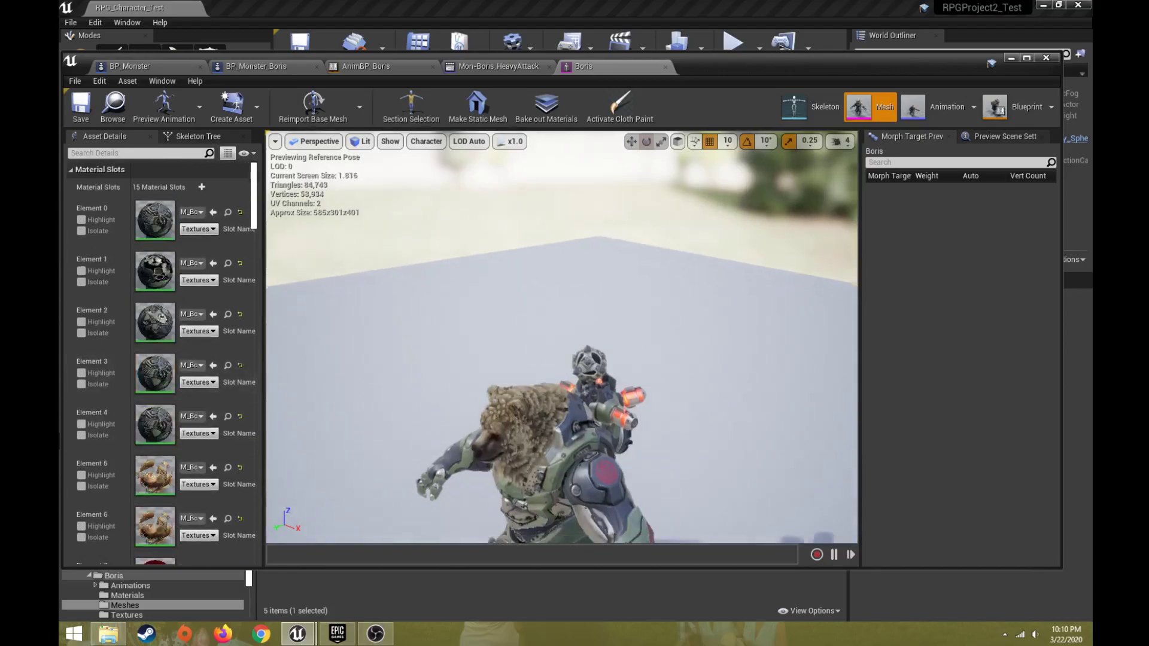
View the Boris skeleton and inspect its bones ball_launcher_door_fr and ball_launcher_inner_arm.
click(824, 110)
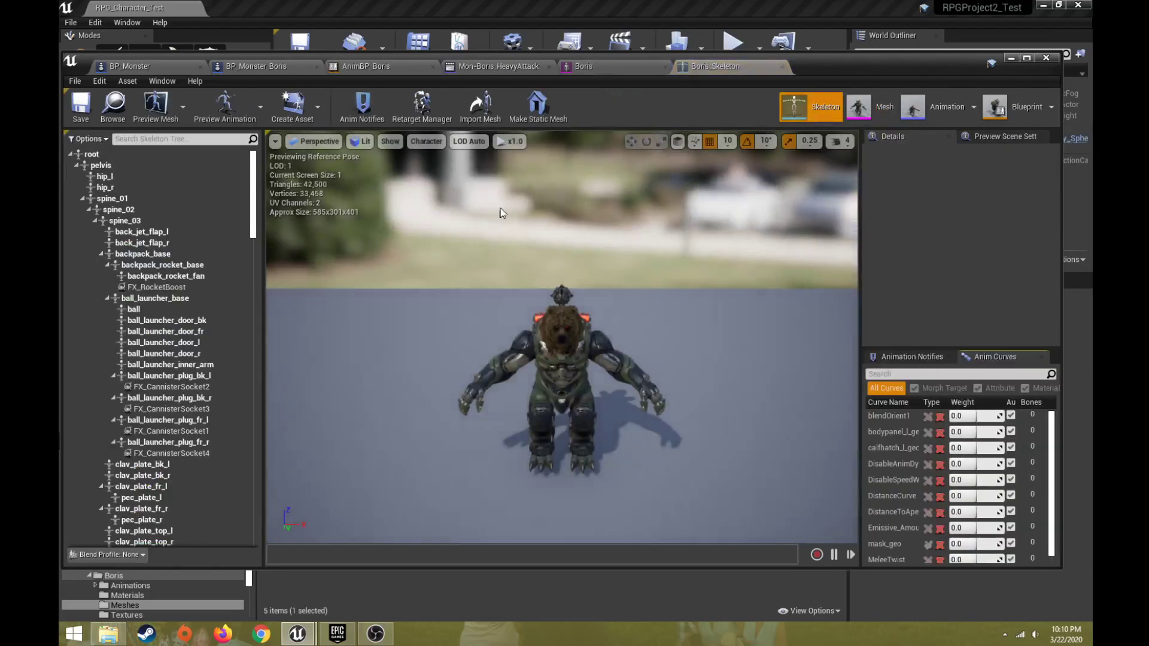
click(160, 334)
click(159, 365)
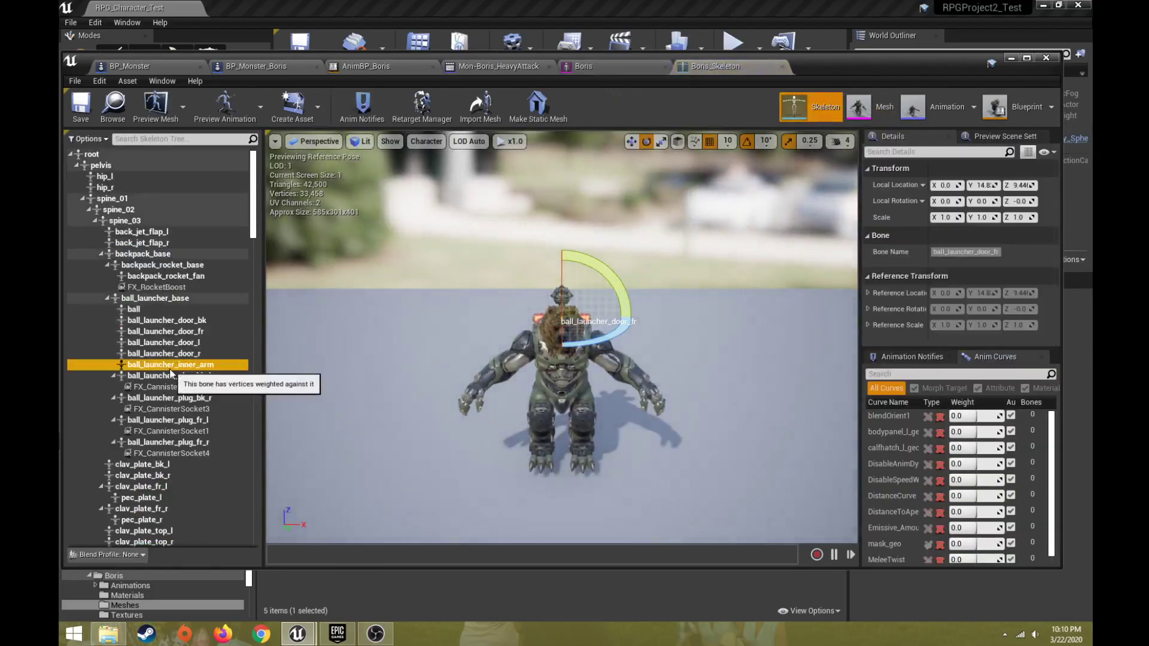
Review Boris's mesh and AnimBP_Boris blueprint, and enlarge the animation slot list beside the Mon-Boris_HeavyAttack montage.
click(874, 107)
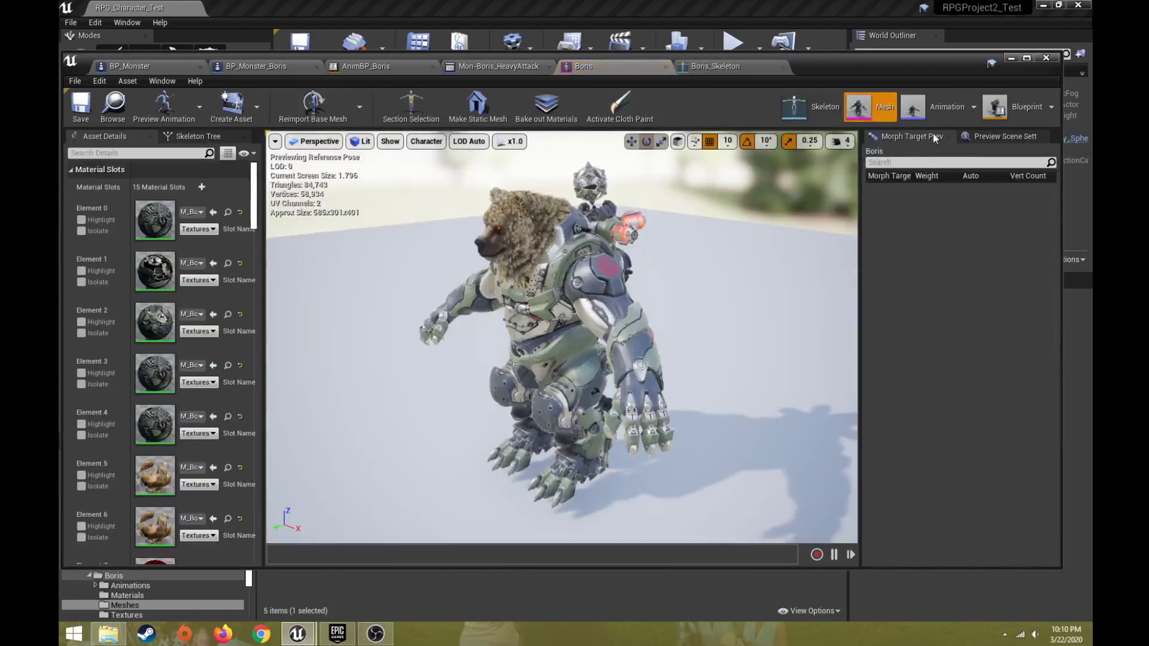
click(940, 111)
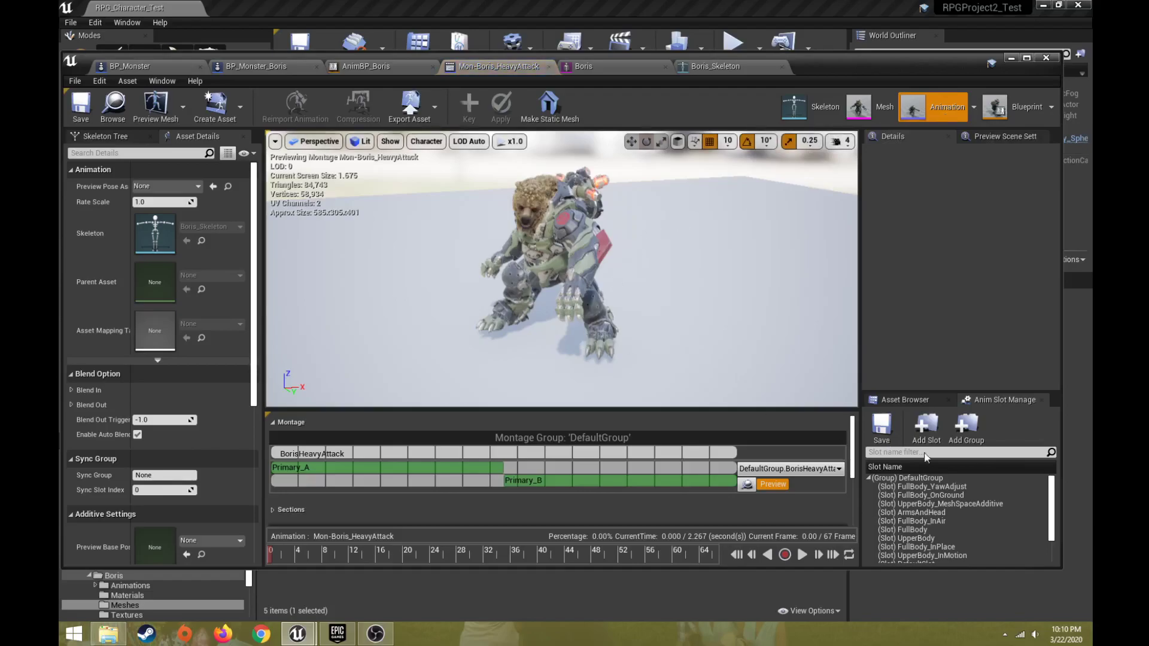
click(1012, 115)
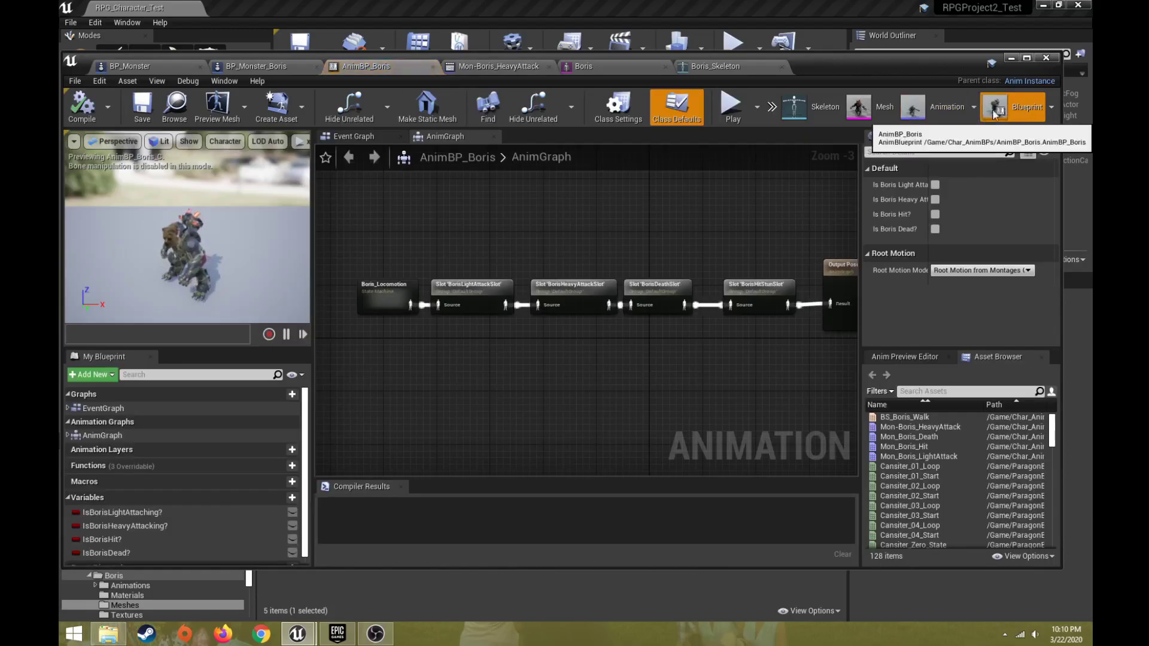
click(938, 111)
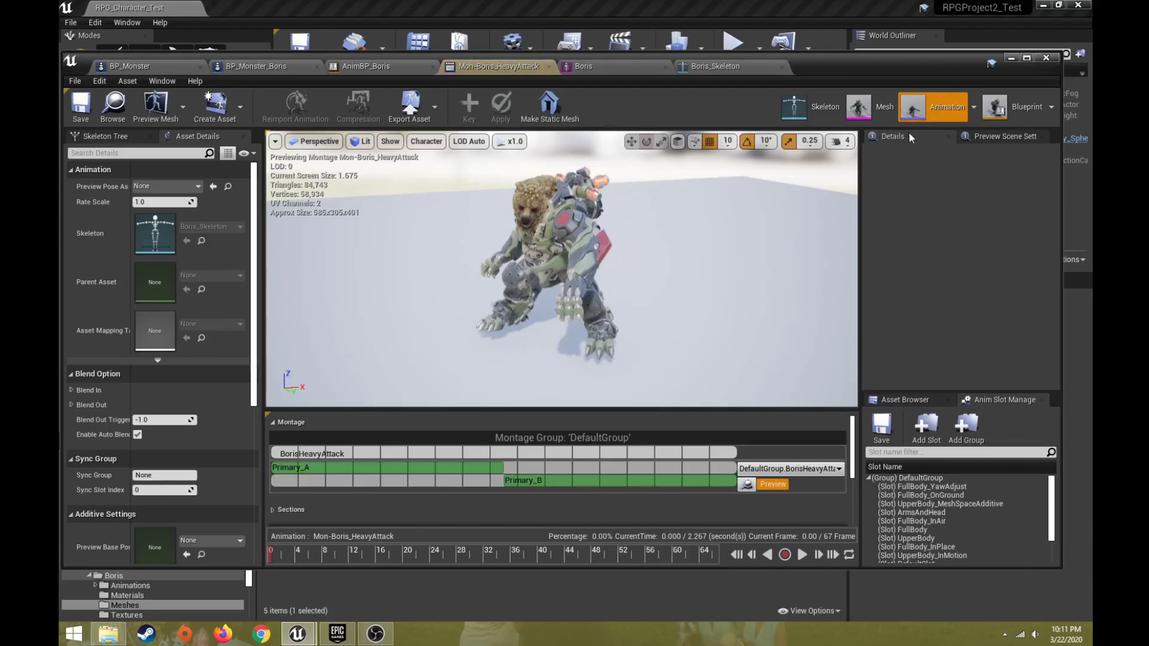
drag(961, 390, 968, 202)
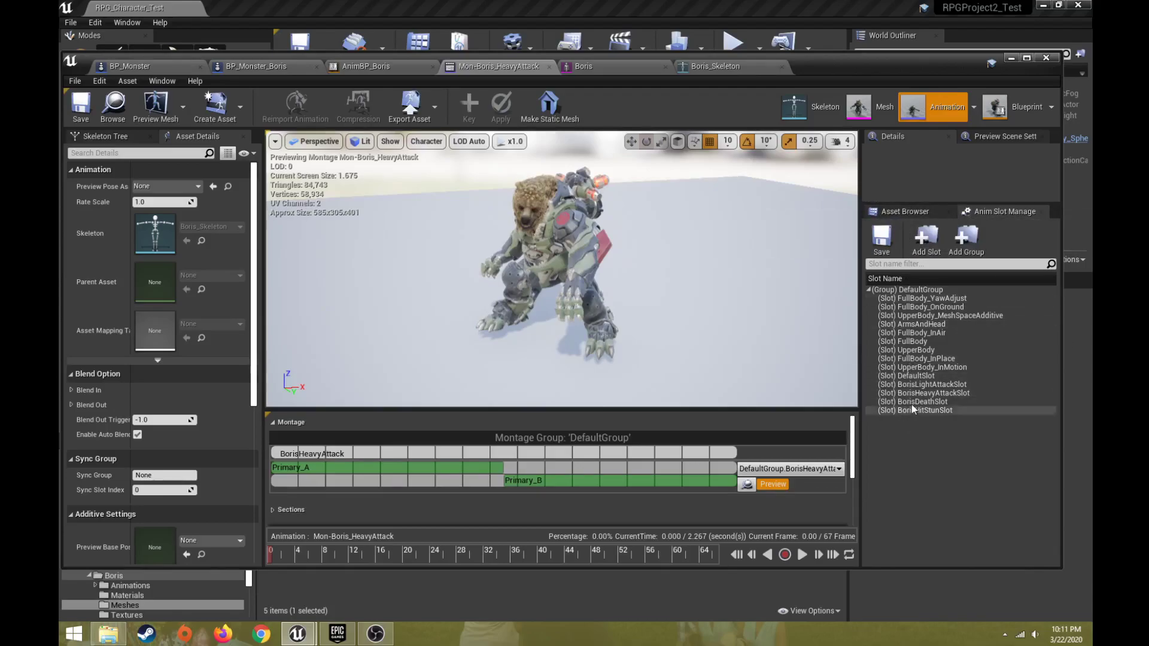
Browse the Boris animation assets, open the Primary_A animation and play it in the preview.
click(904, 211)
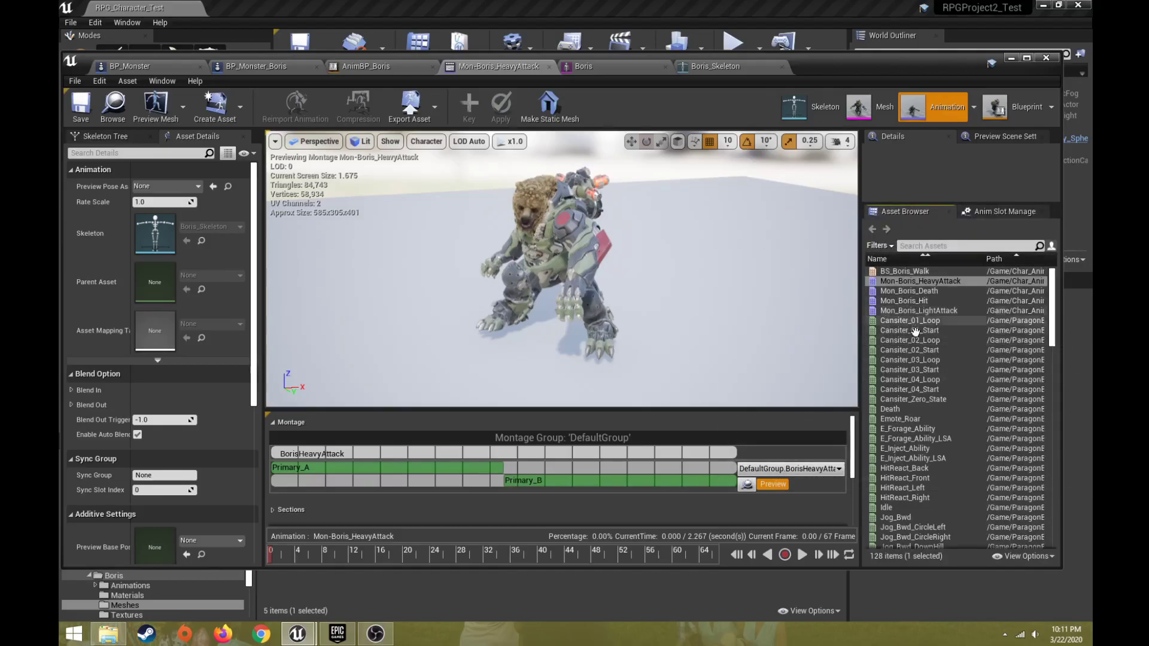
drag(1052, 313, 1053, 485)
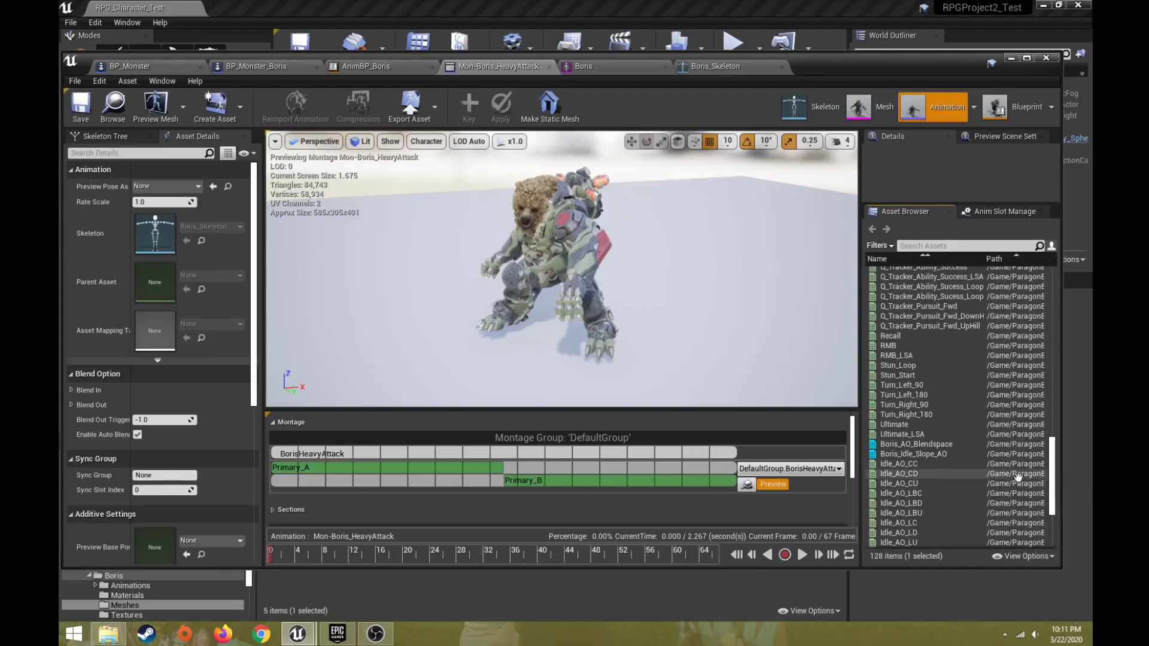
drag(1056, 462, 1054, 412)
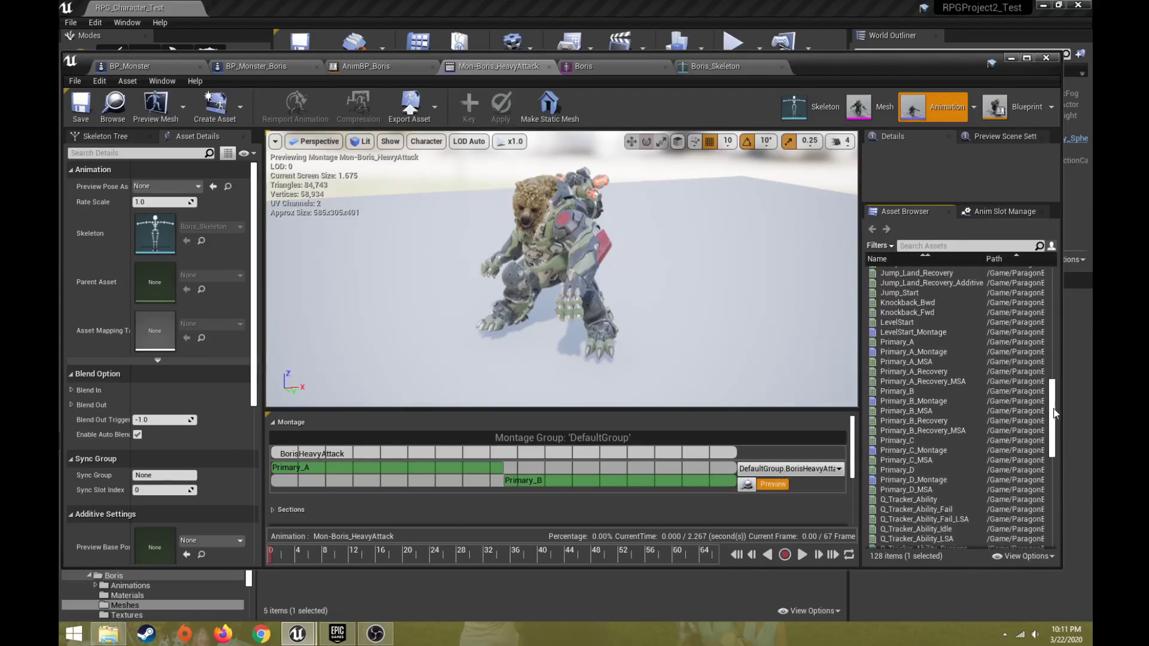
click(900, 342)
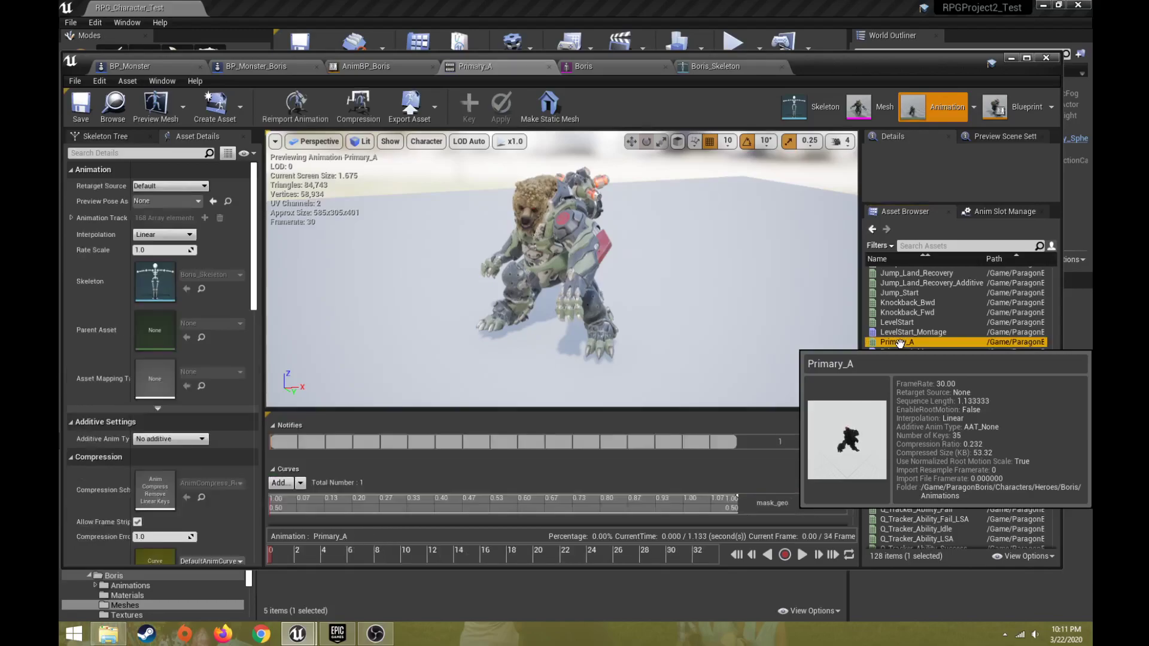
click(803, 555)
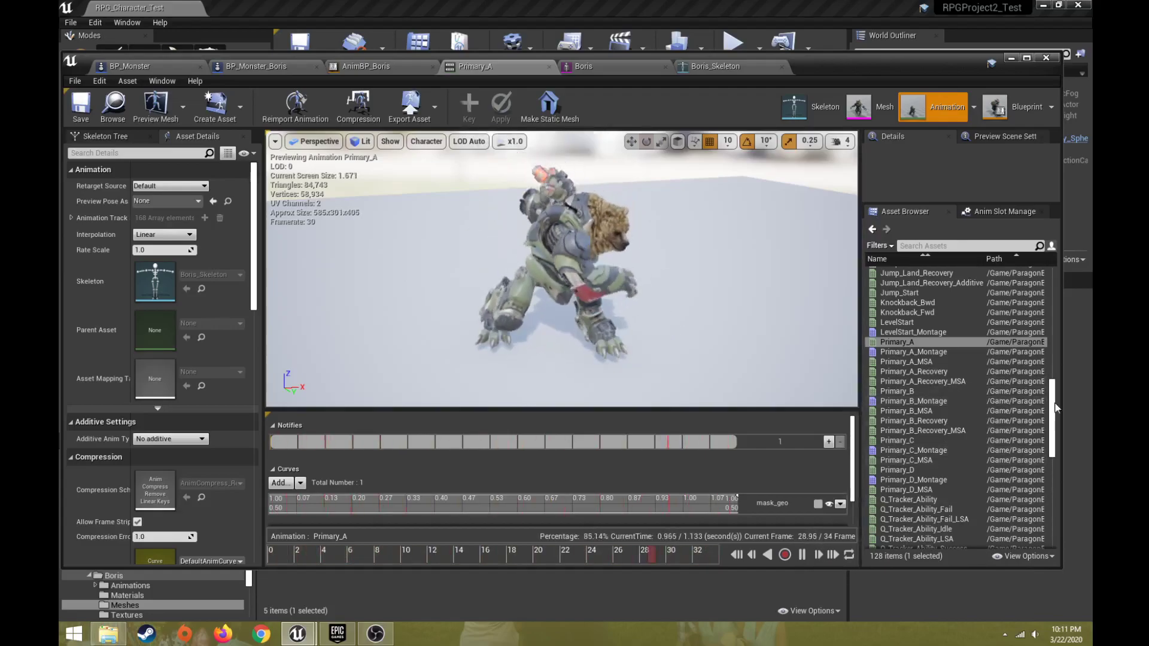
Preview Boris's Jog_Fwd and Idle animations from the asset list.
drag(1052, 407, 1059, 360)
double_click(908, 313)
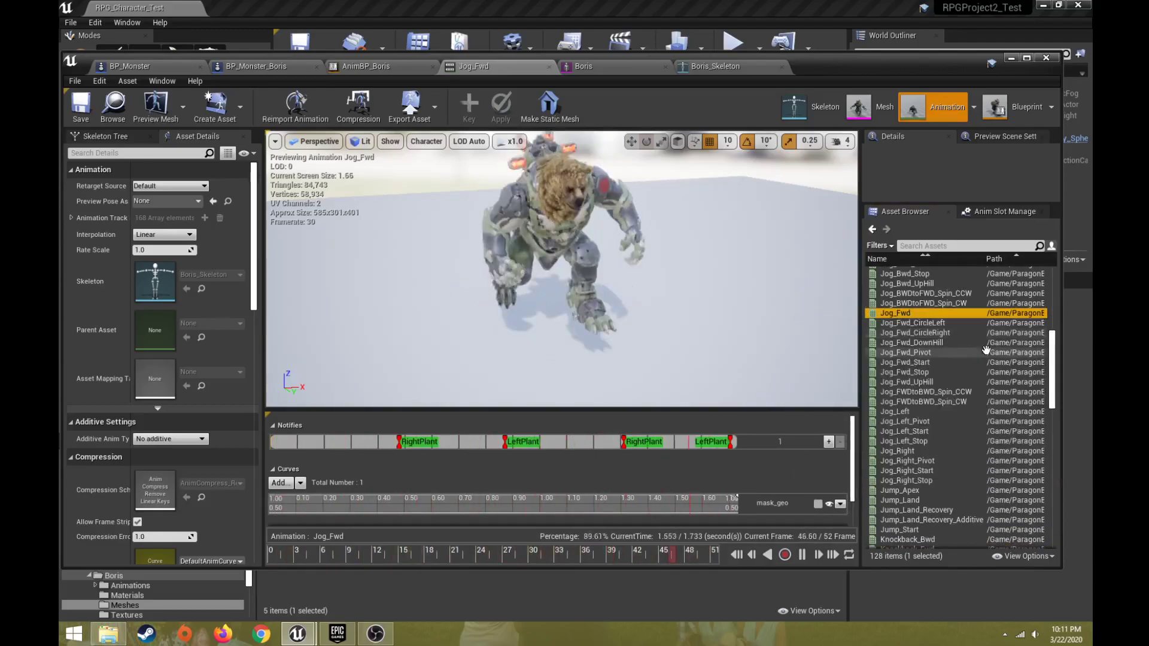
scroll(1051, 354, up, 5)
scroll(1053, 362, down, 2)
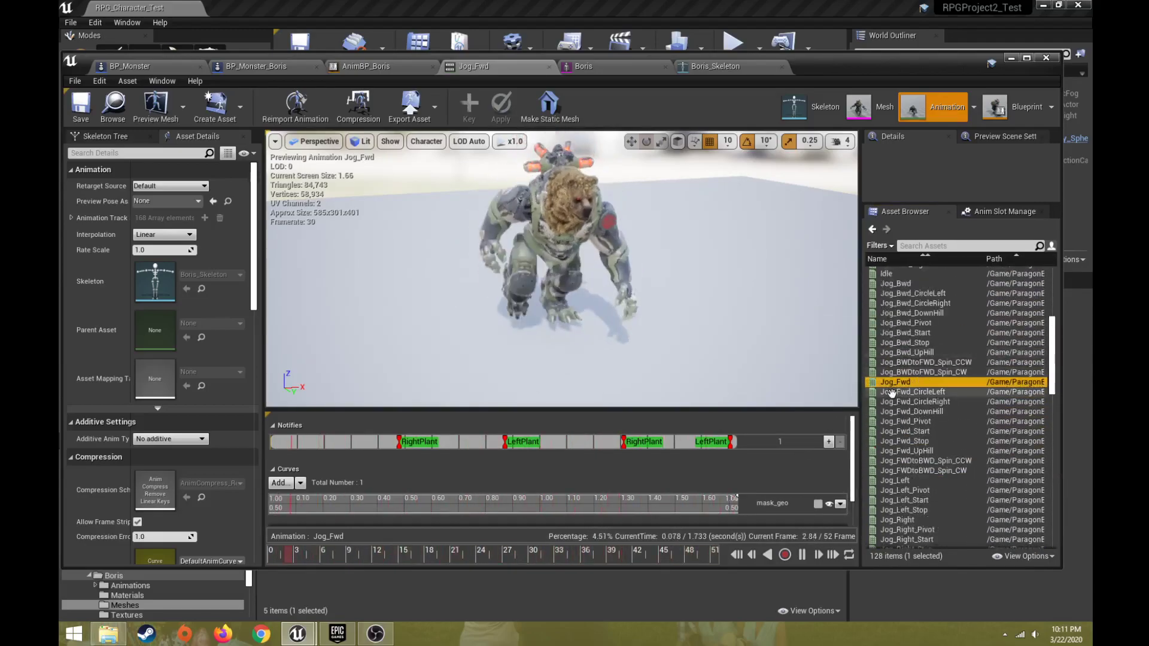
scroll(1054, 368, up, 4)
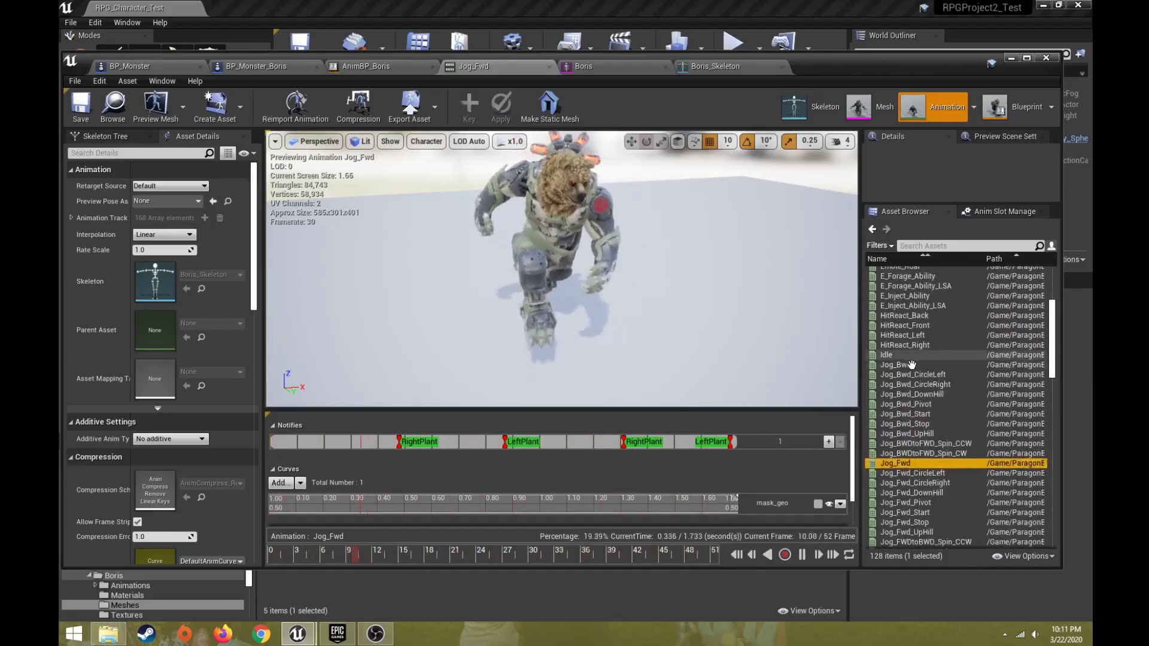
click(904, 356)
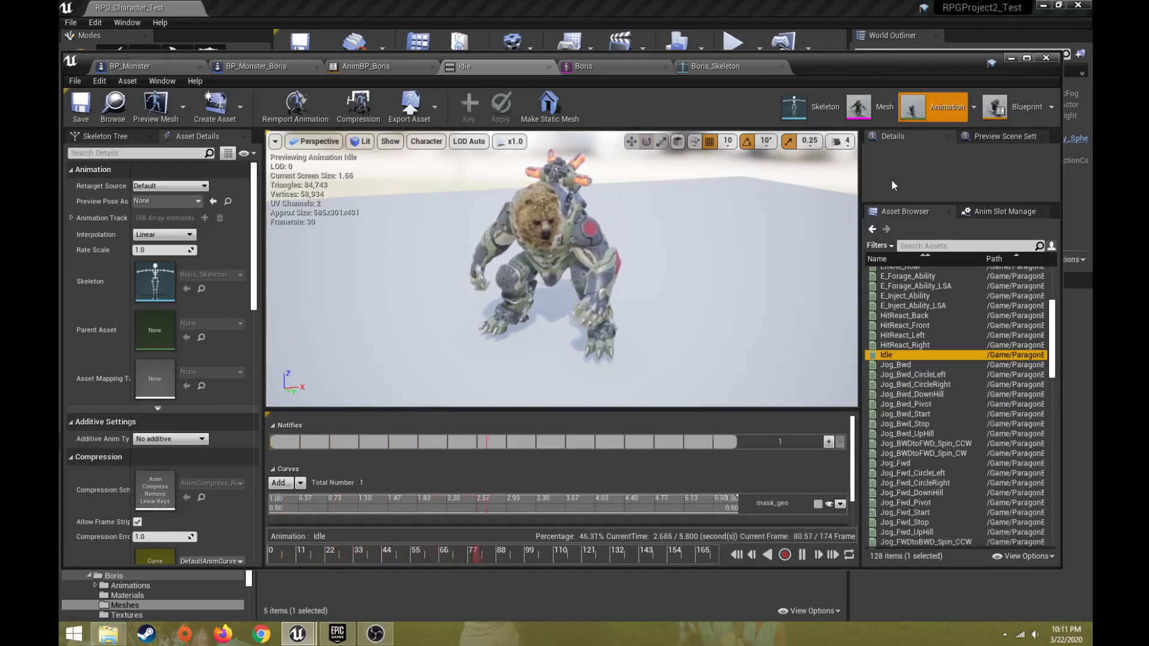
scroll(1057, 379, up, 5)
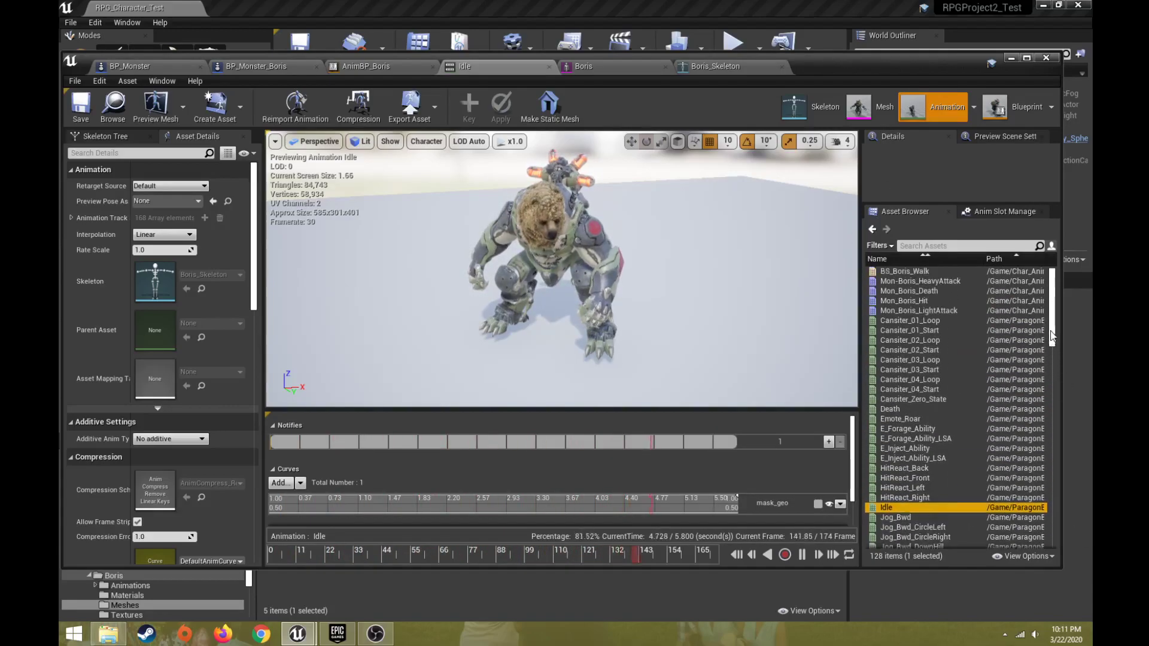
Close the Idle animation, Boris mesh and Boris_Skeleton editors, keeping the BP_Monster, BP_Monster_Boris and AnimBP_Boris editors open.
drag(842, 67, 862, 71)
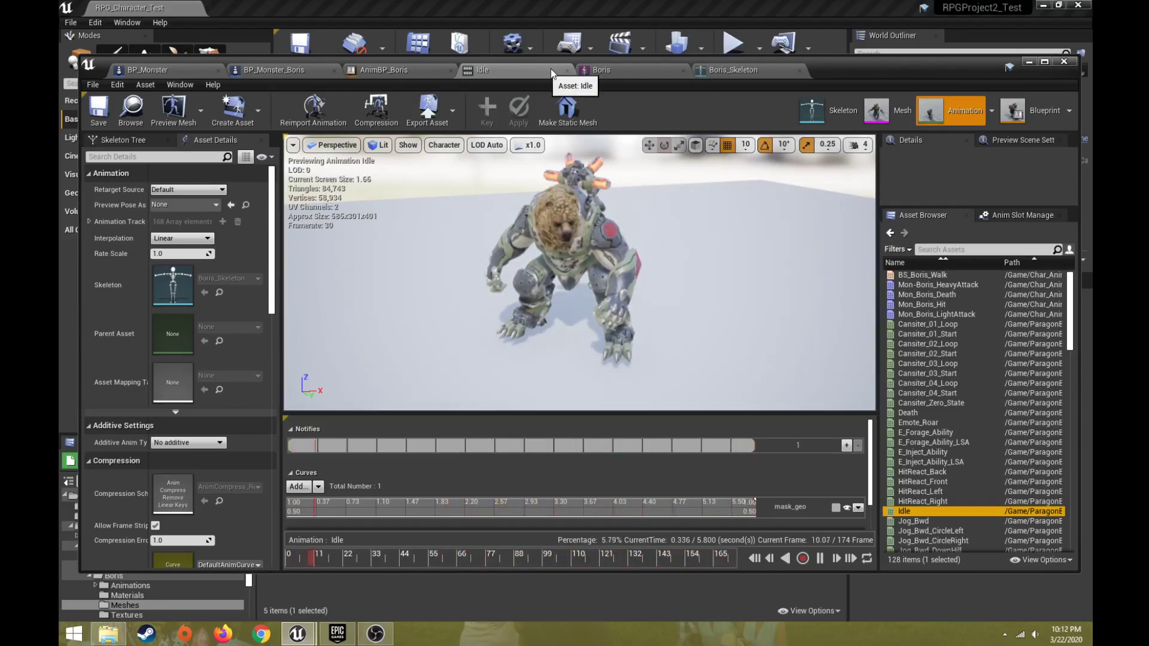
click(566, 71)
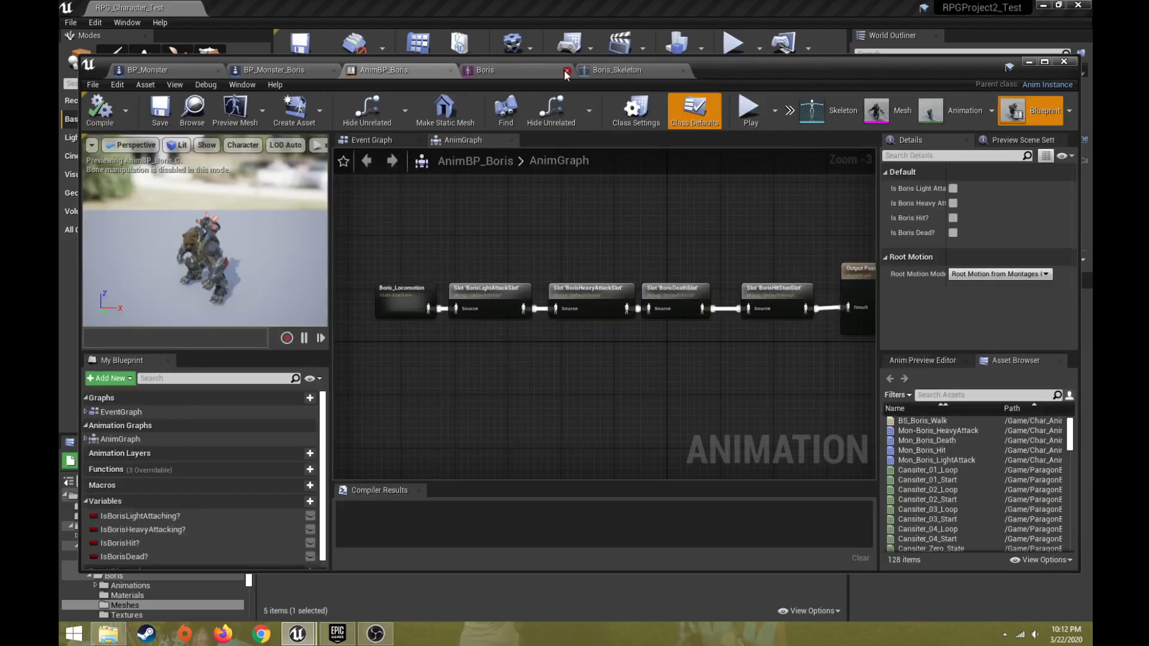
click(548, 70)
click(566, 71)
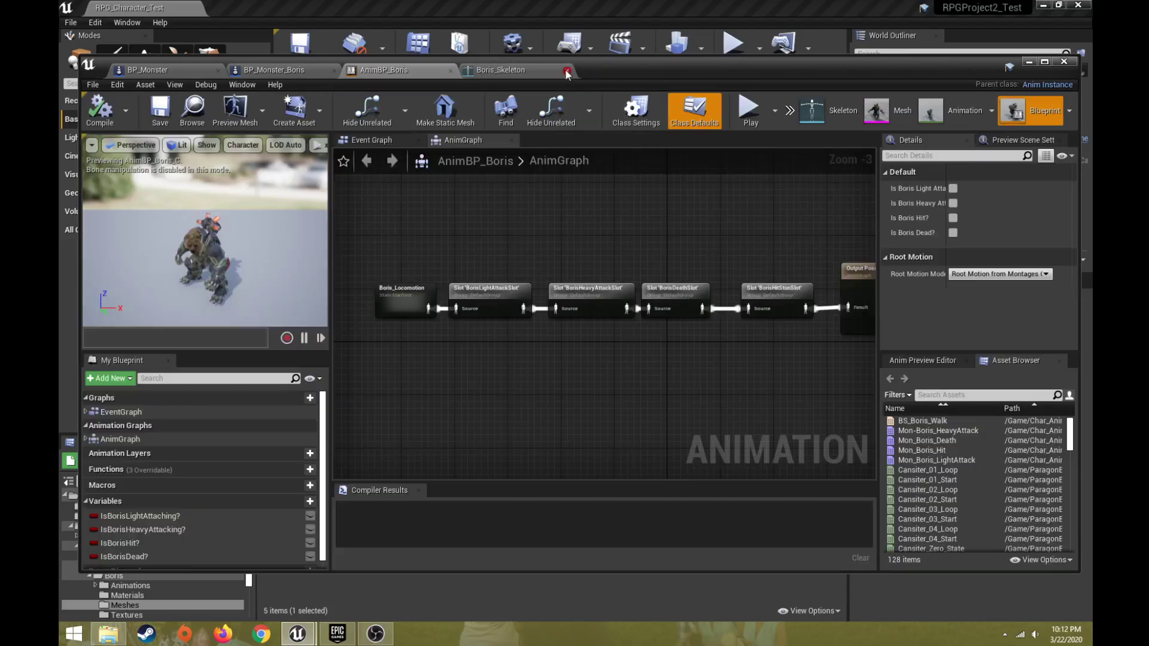
Uncover the level editor to show BP_Monster and BP_Monster_Boris in the Blueprints folder, and bring the blueprint editor window back.
drag(566, 66, 560, 594)
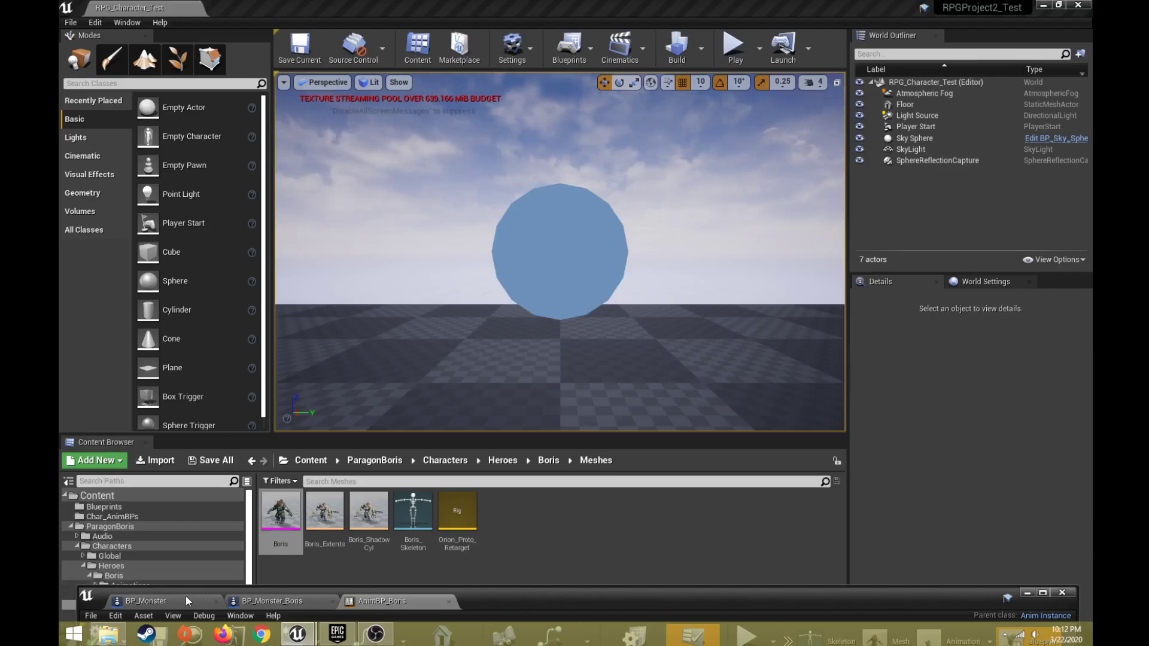
click(139, 505)
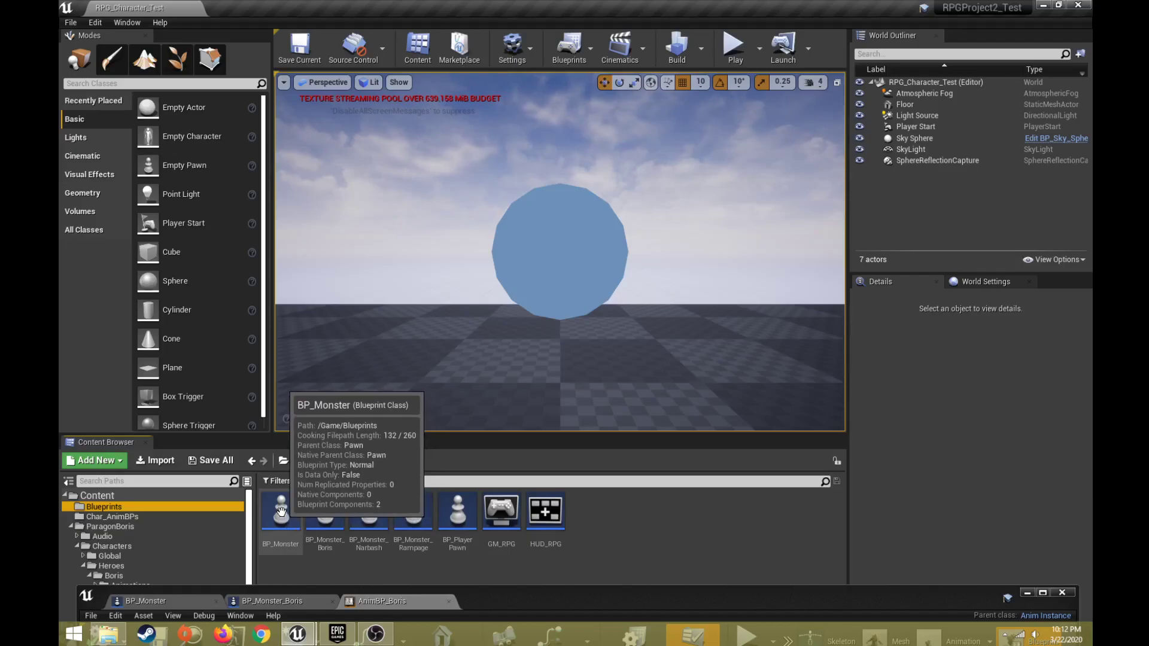
mouse_move(333, 512)
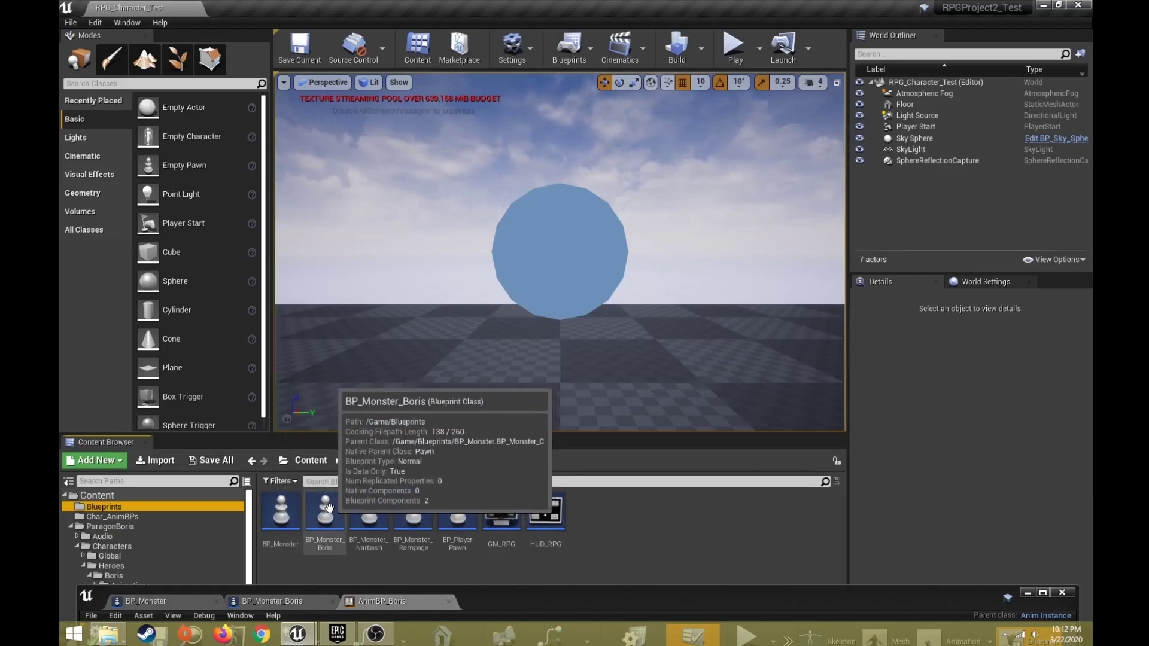
drag(578, 606, 548, 69)
Show the BP_Monster blueprint's viewport and inspect the settings of its SkeletalMesh component.
click(126, 63)
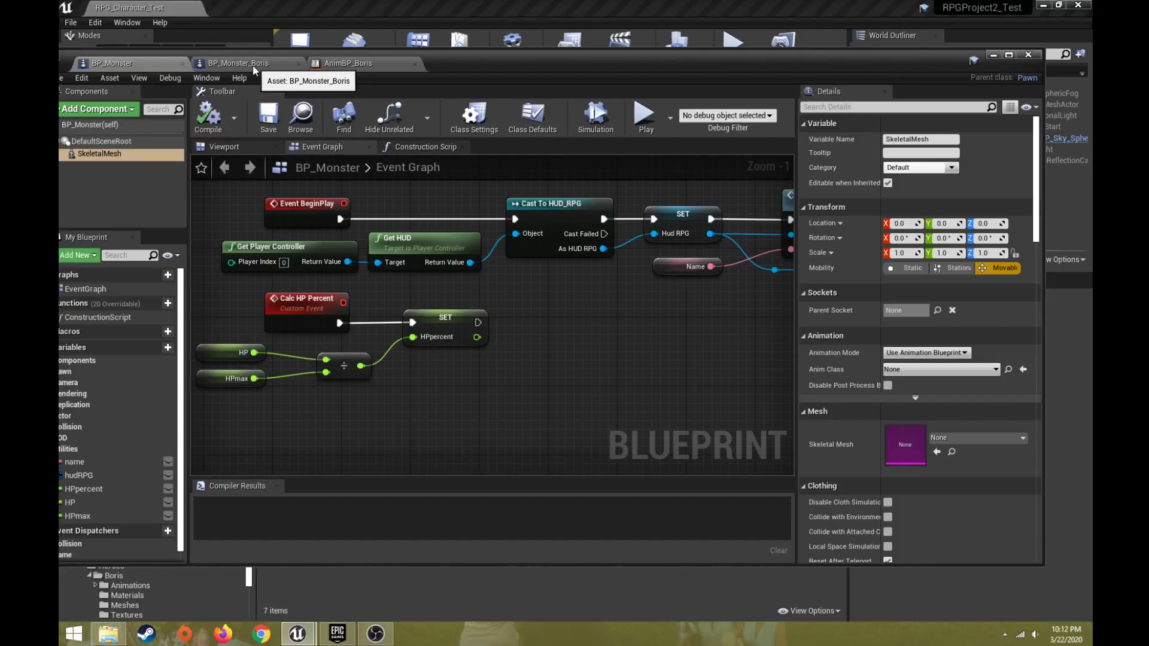
click(226, 148)
click(121, 156)
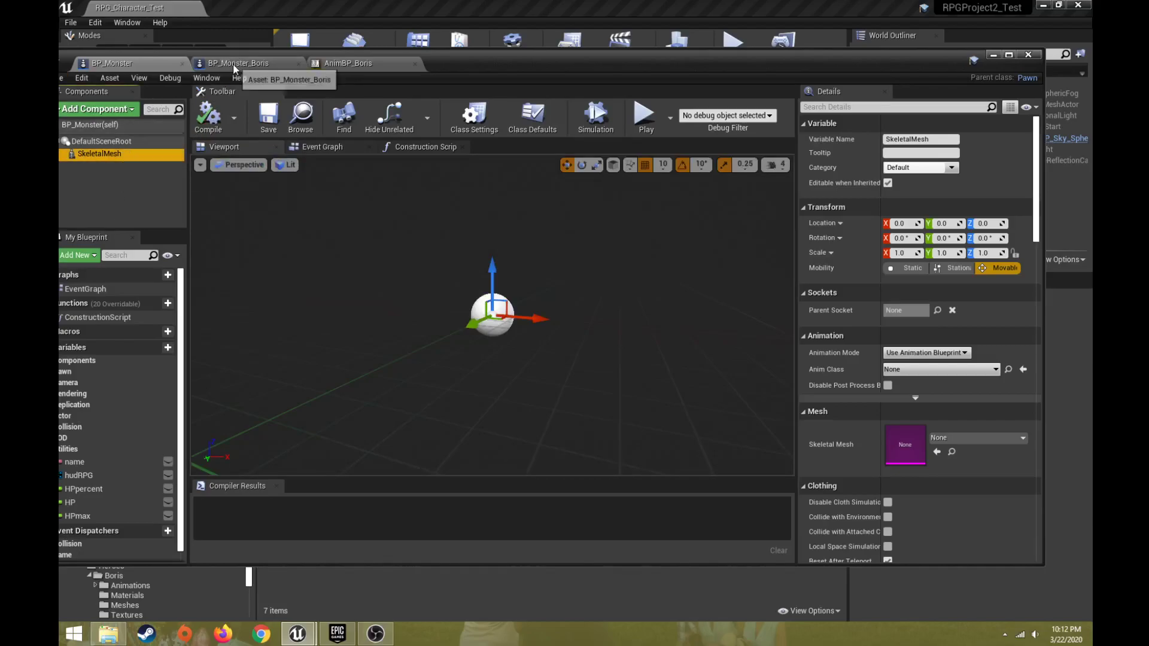
Inspect the inherited SkeletalMesh component of BP_Monster_Boris, including its animation mode, Anim Class and skeletal mesh.
click(236, 63)
click(132, 154)
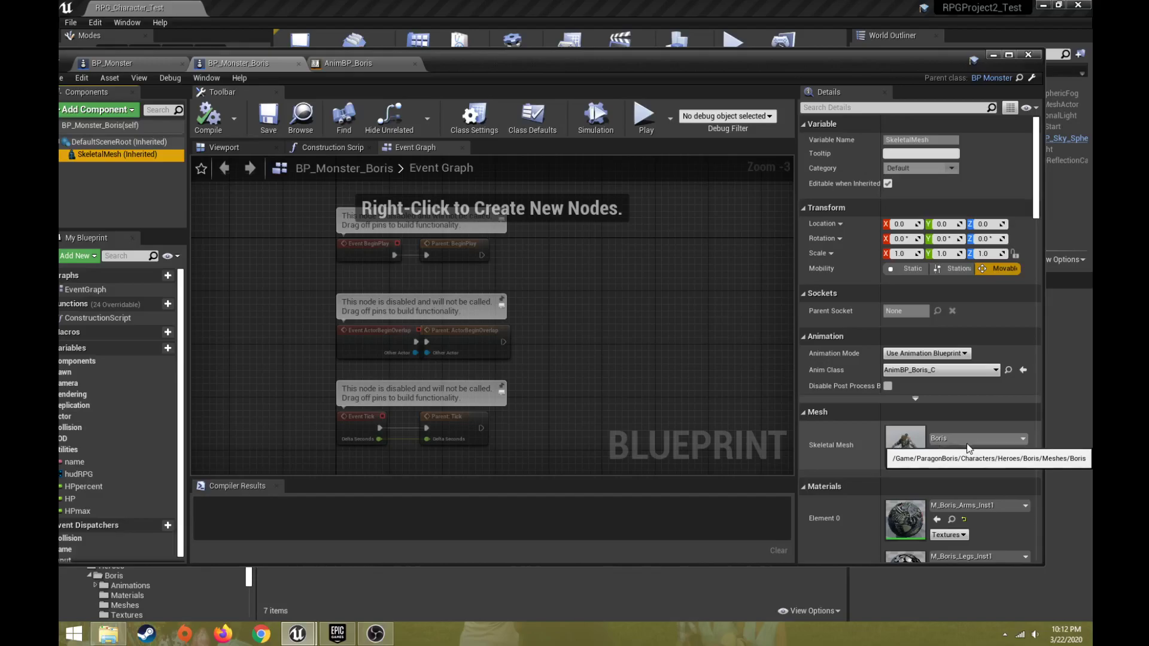
click(938, 354)
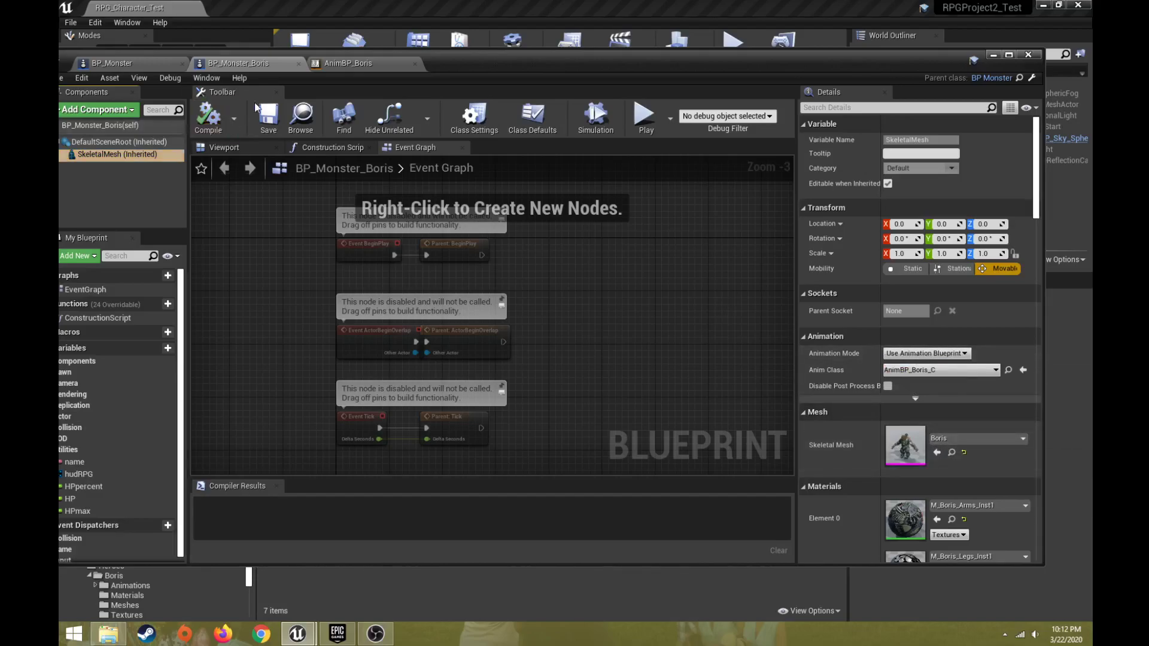
Open the Boris_Locomotion state machine from AnimBP_Boris's AnimGraph and bring all its states into view.
click(348, 64)
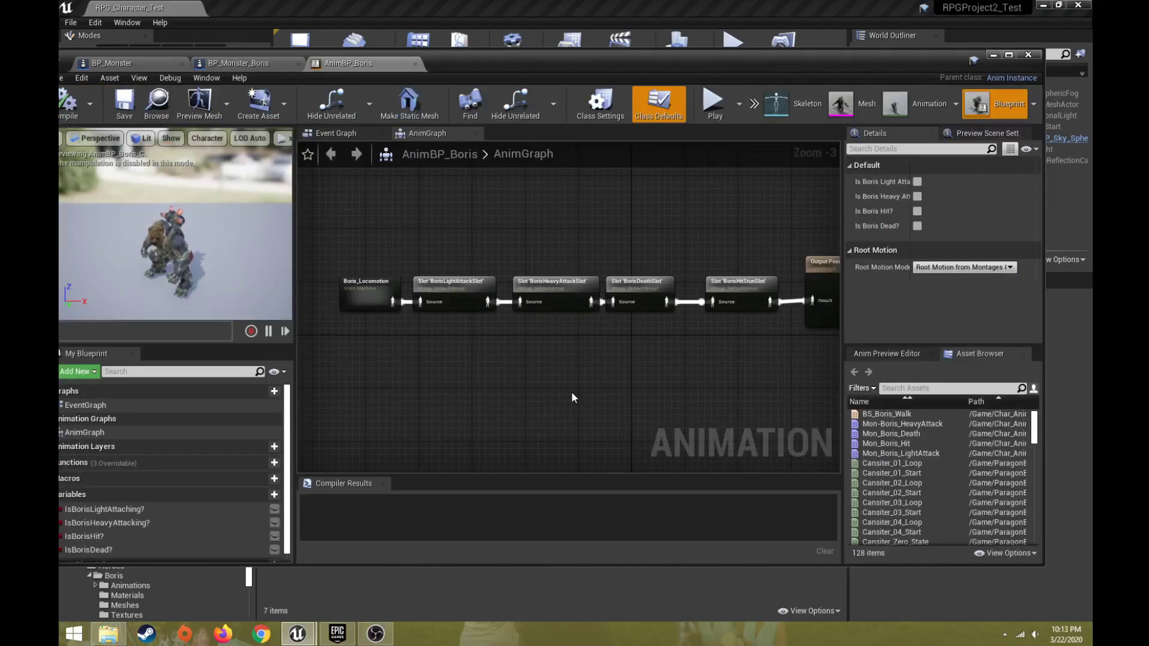
drag(497, 66, 528, 73)
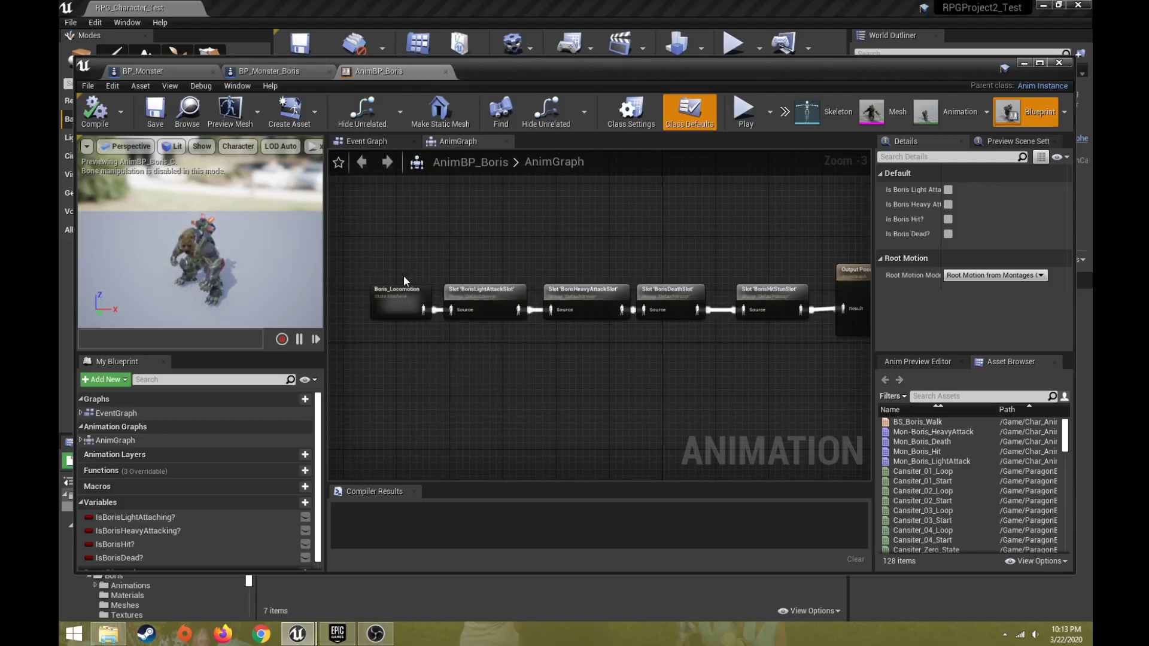
scroll(405, 275, up, 3)
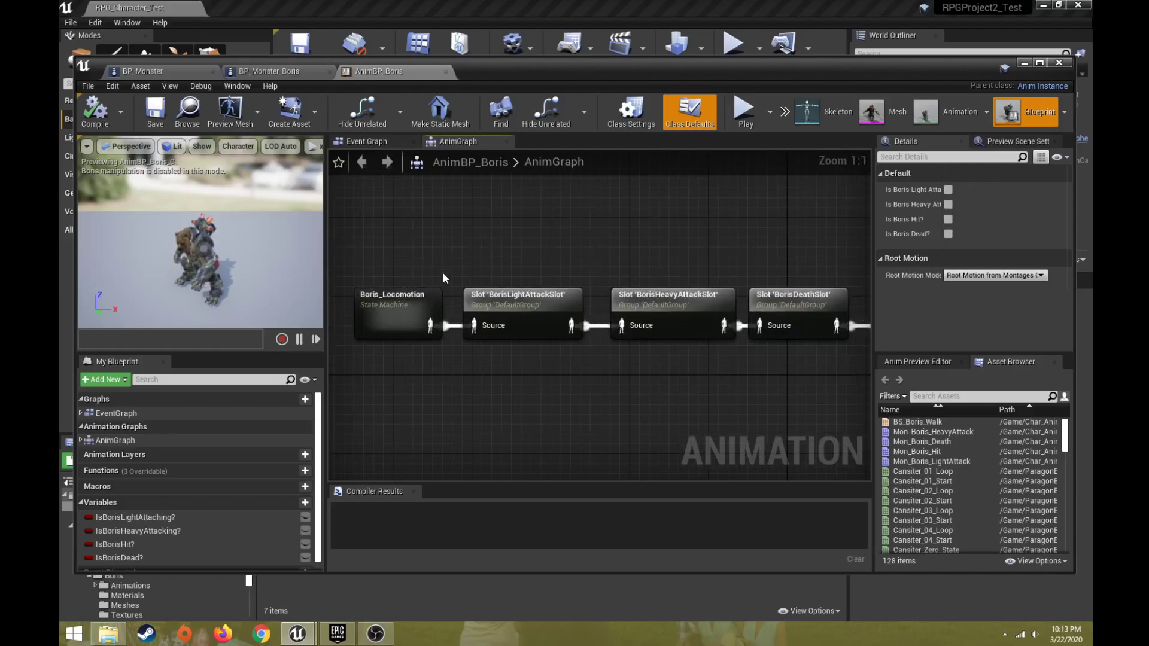
right_drag(443, 278, 558, 235)
double_click(507, 281)
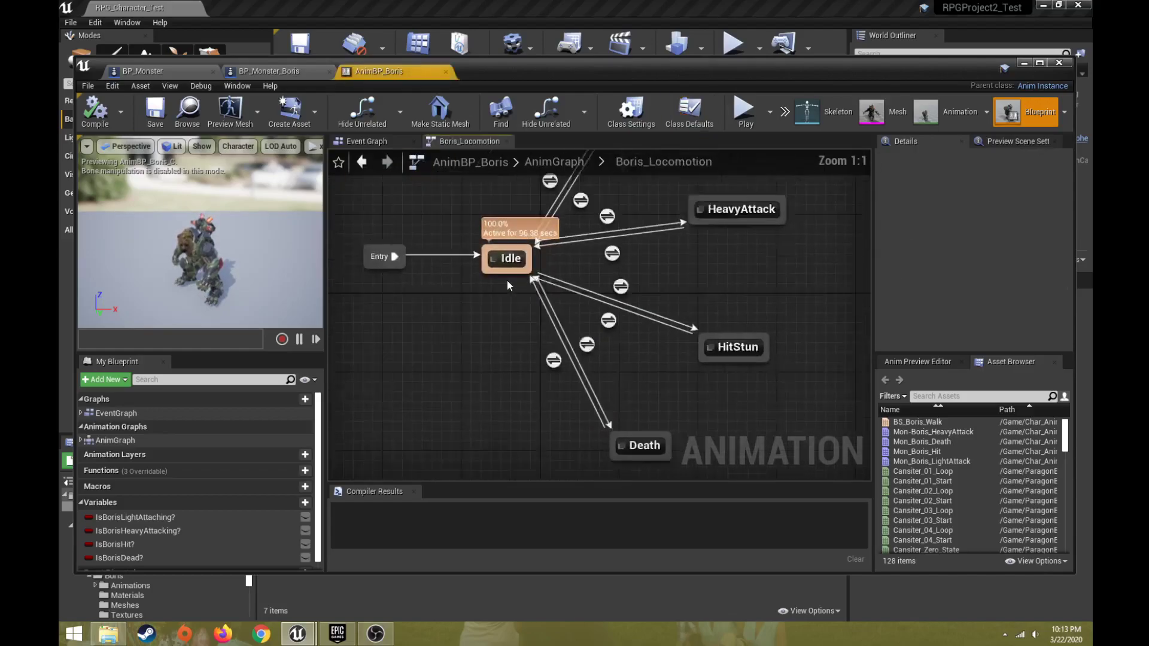
scroll(508, 280, down, 1)
scroll(501, 272, down, 1)
right_drag(510, 329, 481, 340)
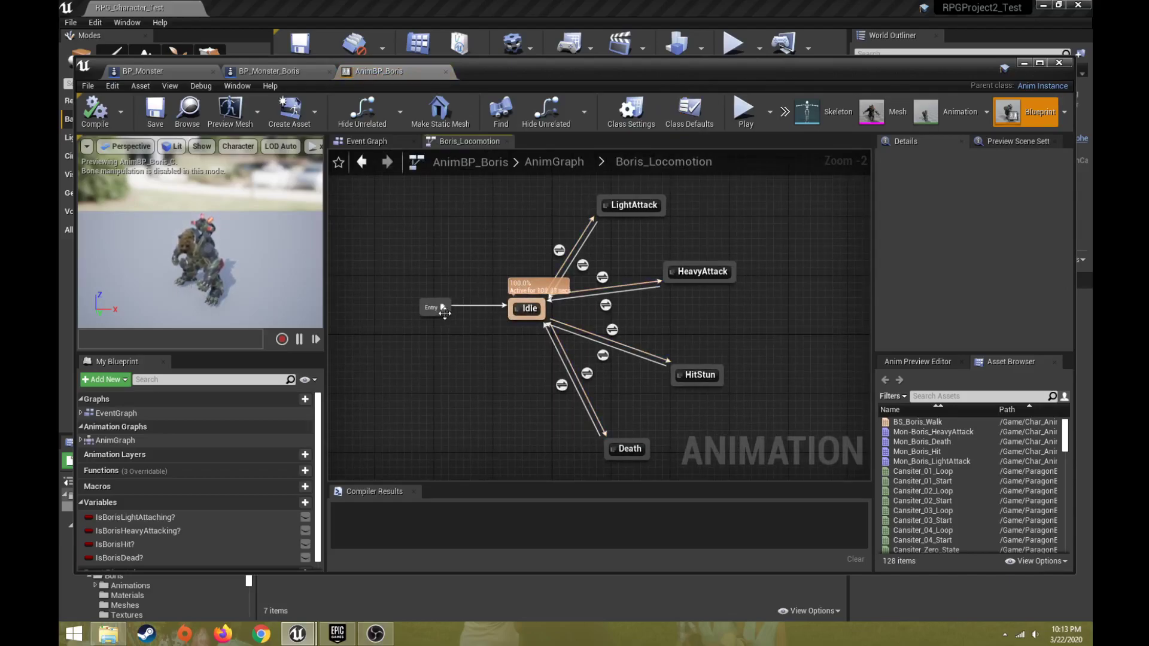
Examine the Idle and LightAttack states of the Boris_Locomotion state machine and enlarge the Boris model in the preview.
mouse_move(539, 322)
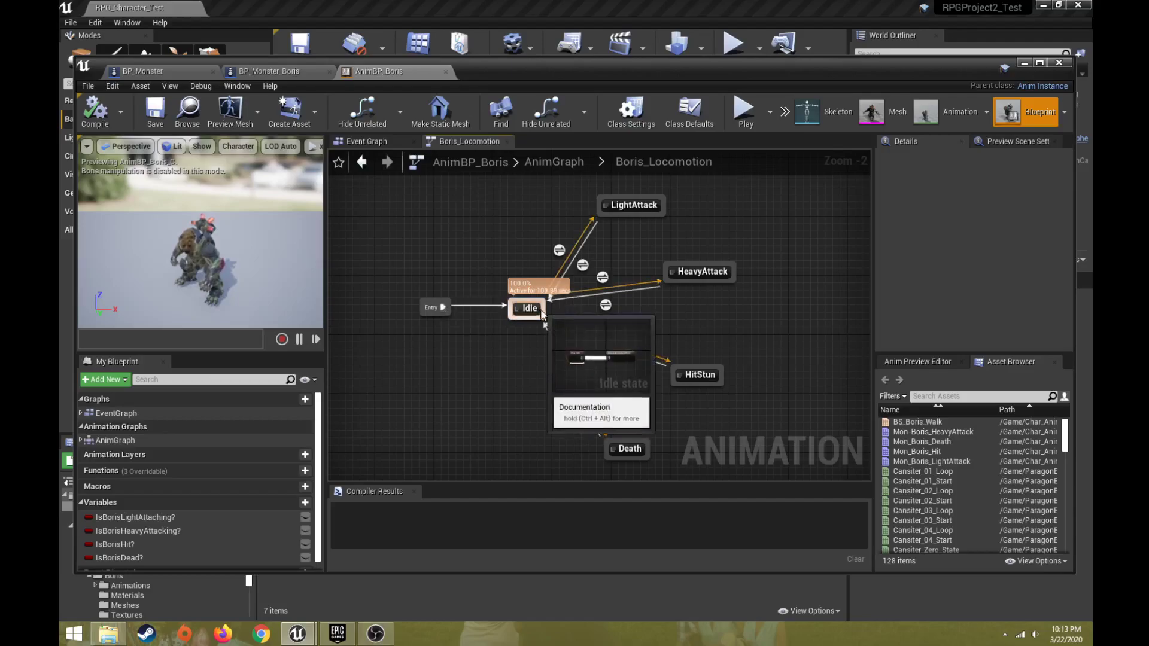
click(544, 307)
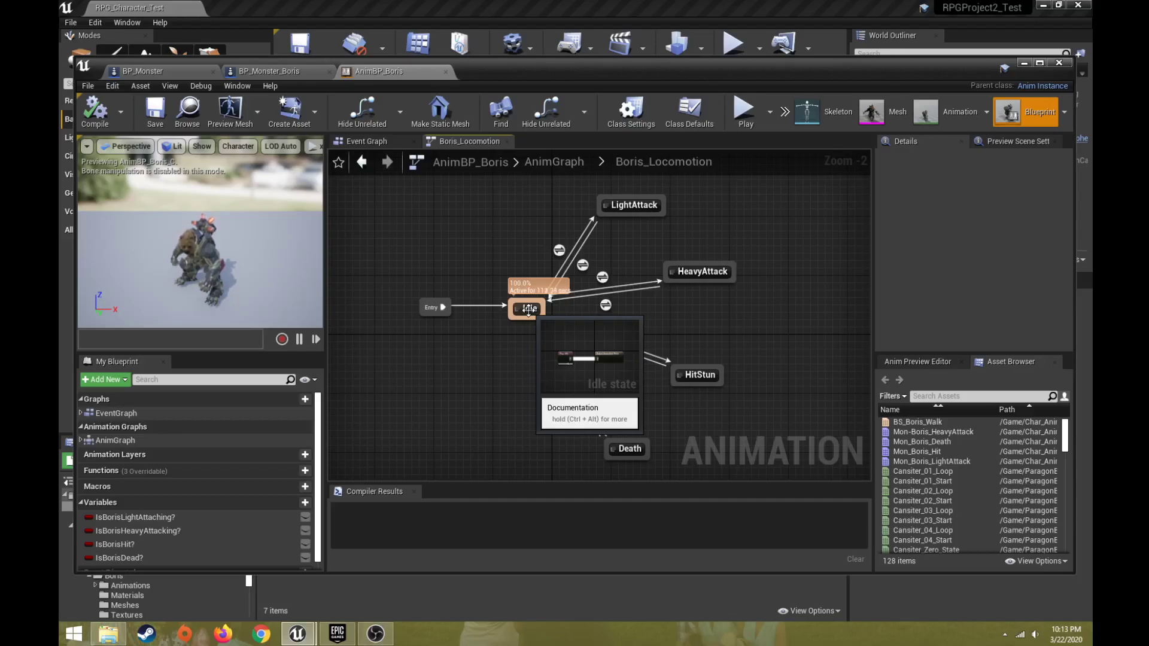
right_drag(242, 248, 226, 276)
click(617, 206)
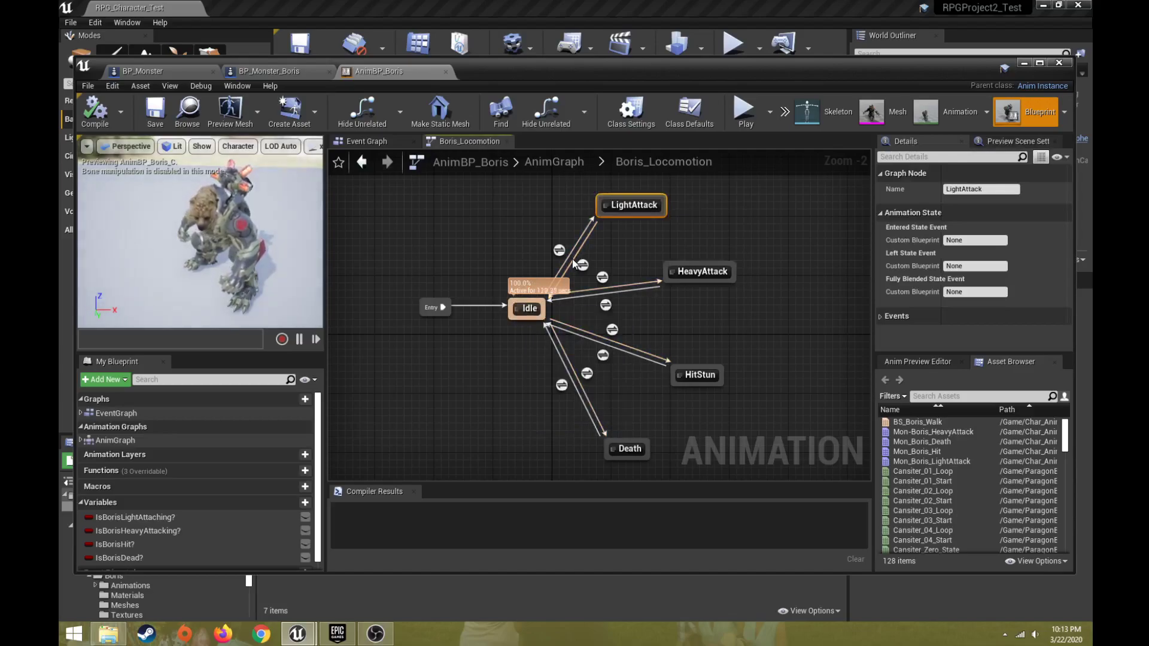
mouse_move(631, 211)
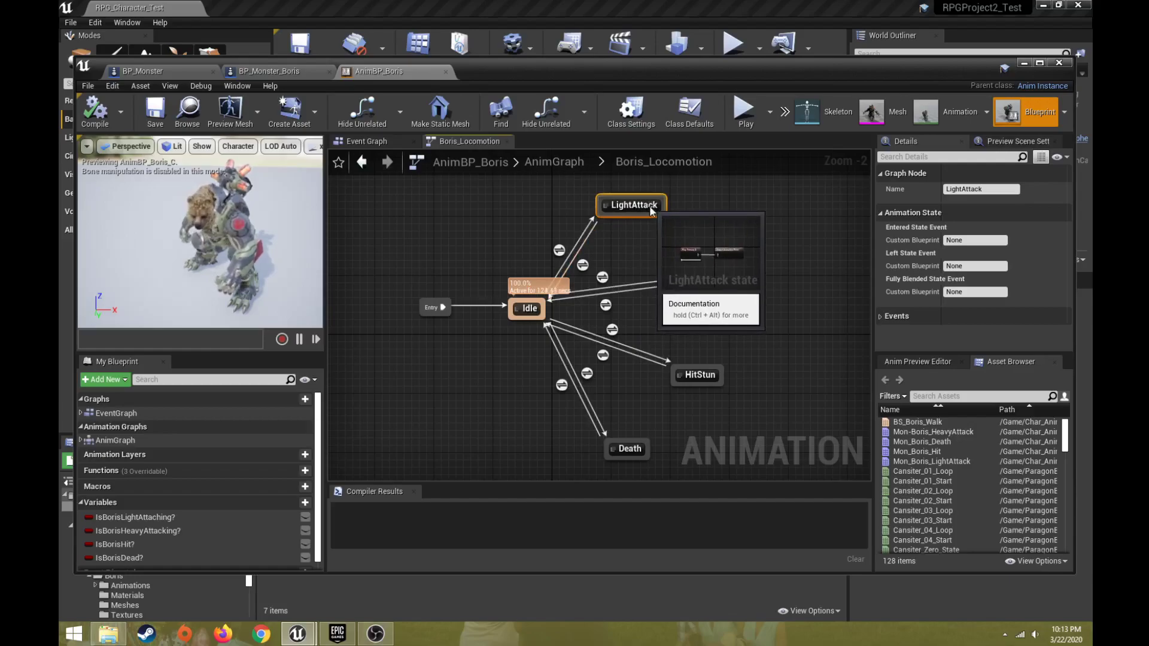
click(635, 205)
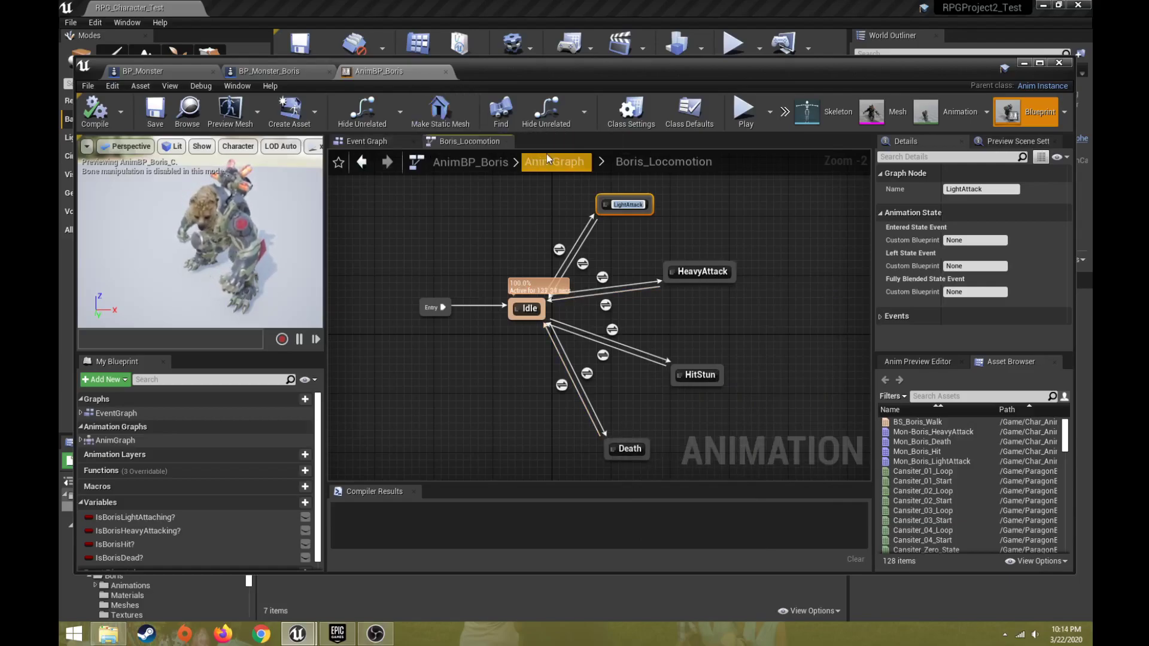
key(Return)
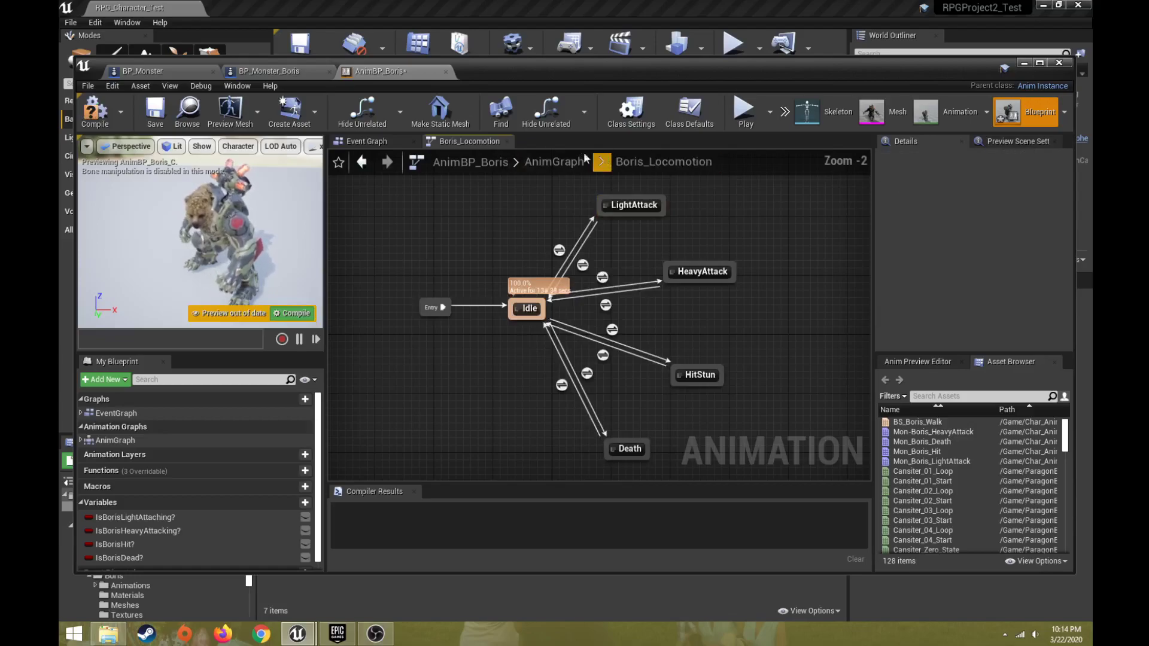
Check AnimBP_Boris's Event Graph, return to the AnimGraph and inspect the BorisLightAttackSlot node's slot setting.
click(386, 141)
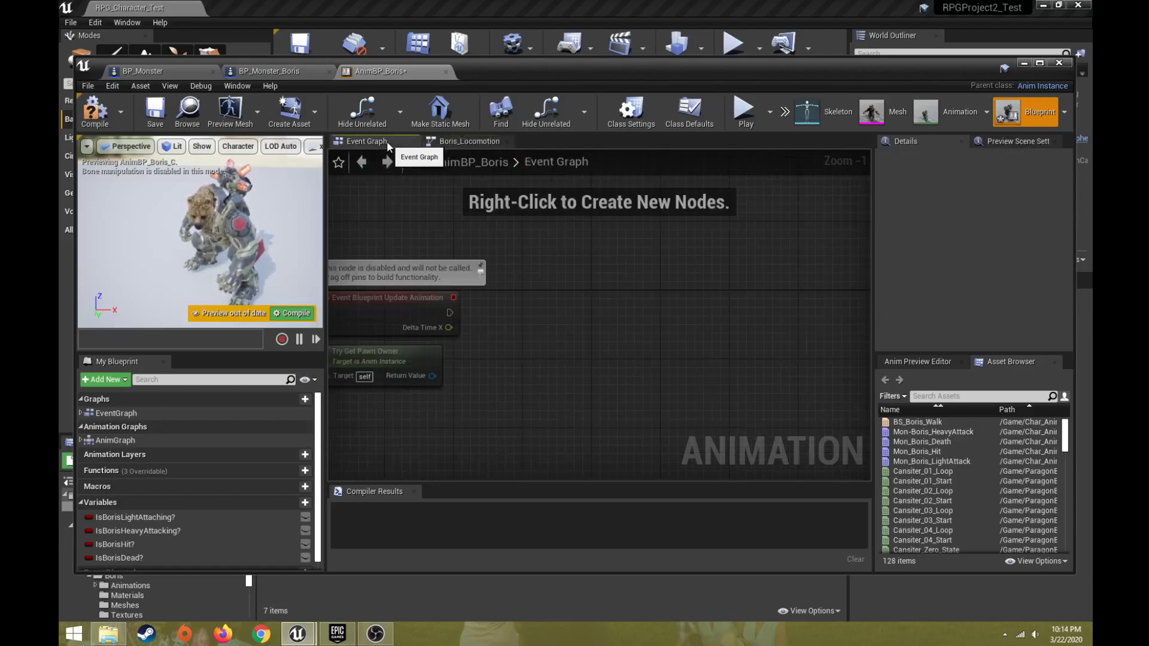
click(462, 143)
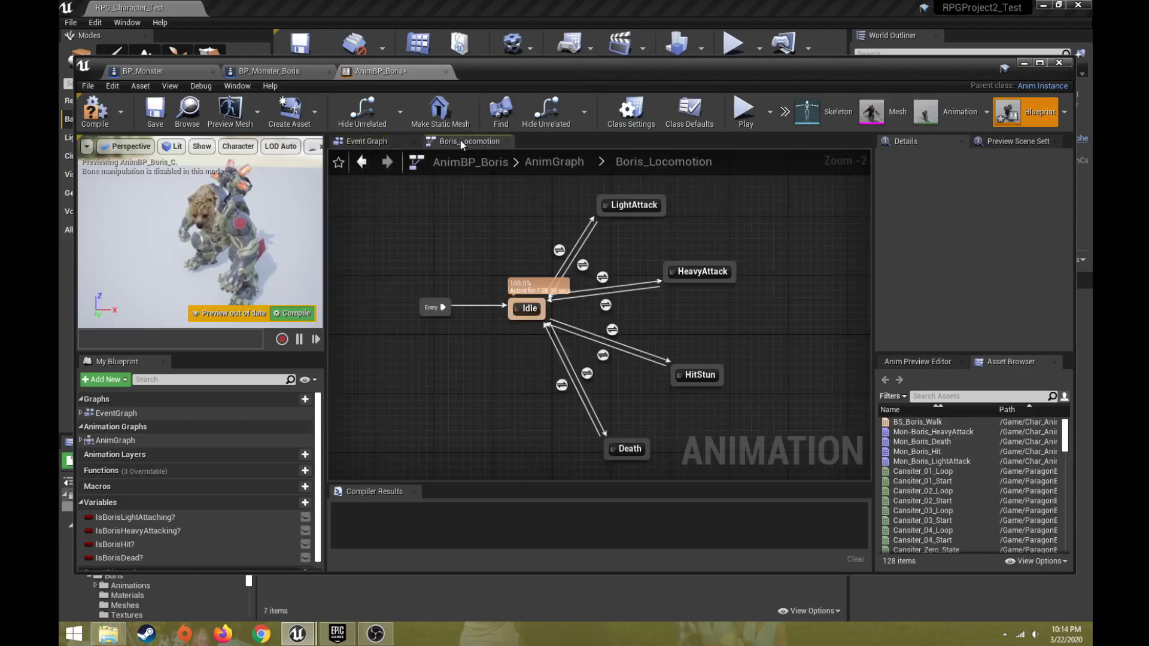
click(362, 161)
scroll(494, 235, down, 2)
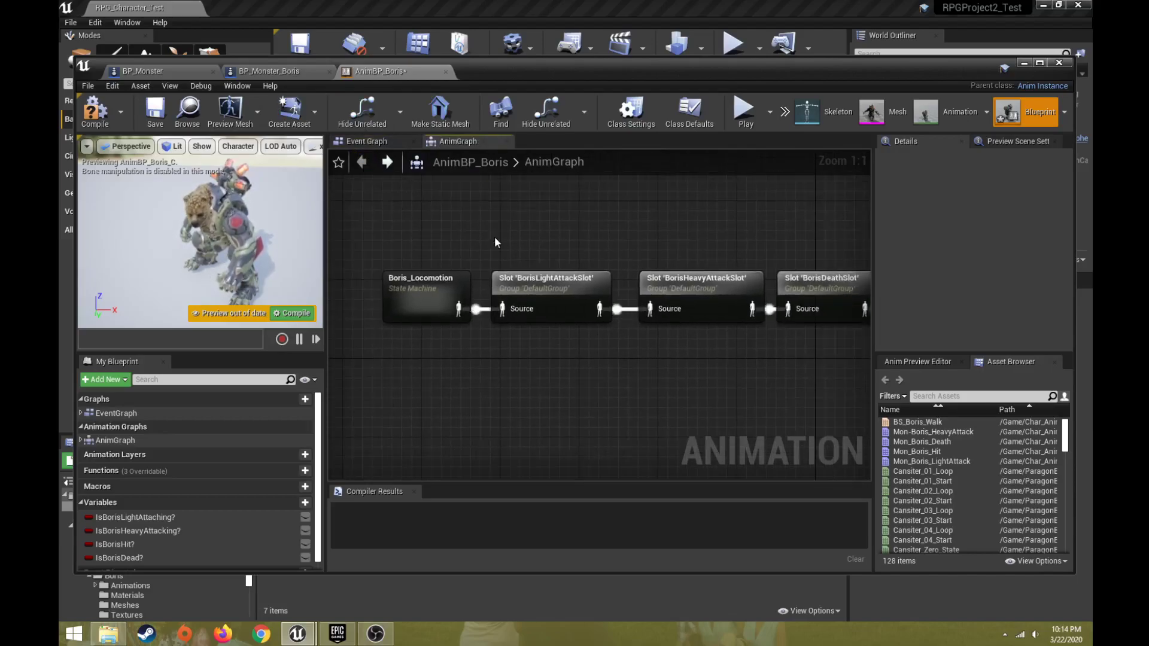
right_drag(509, 239, 458, 239)
click(468, 275)
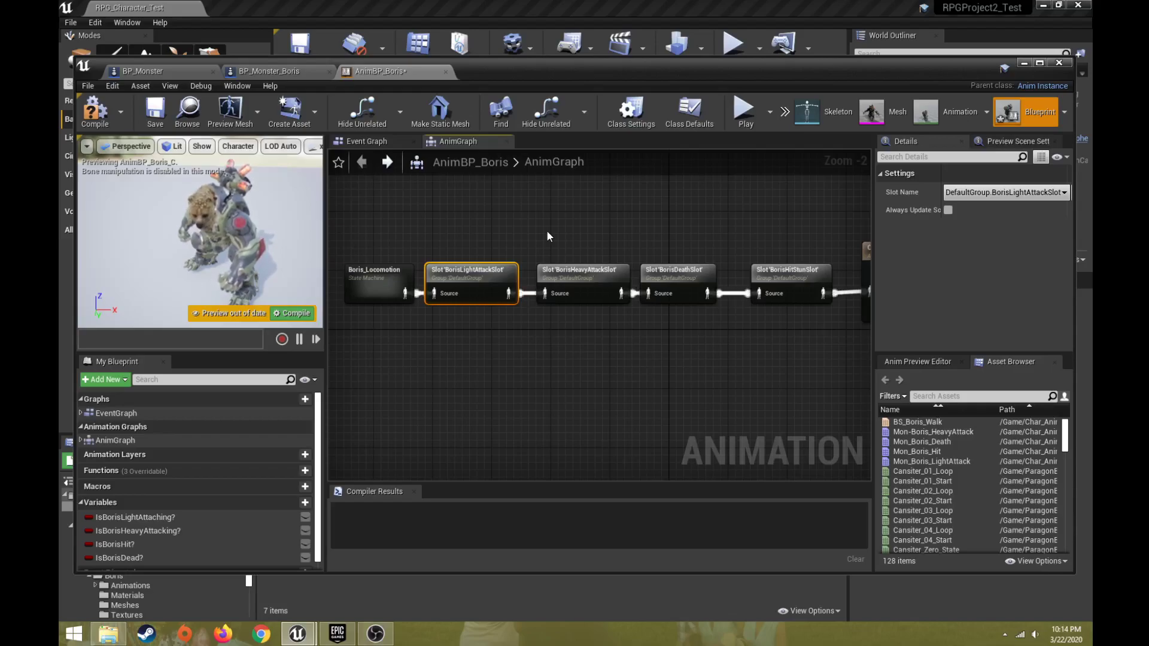
Trace the AnimGraph chain from Boris_Locomotion through the BorisHitStunSlot node to Output Pose, then close the blueprint editor window.
click(372, 280)
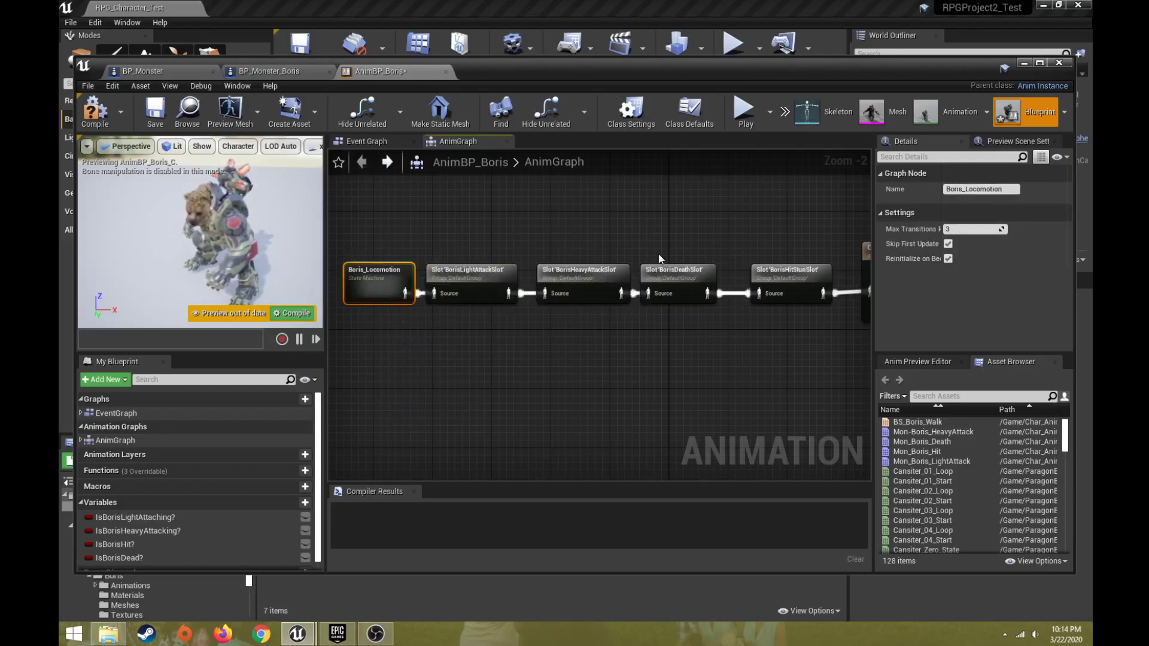
drag(802, 268, 786, 269)
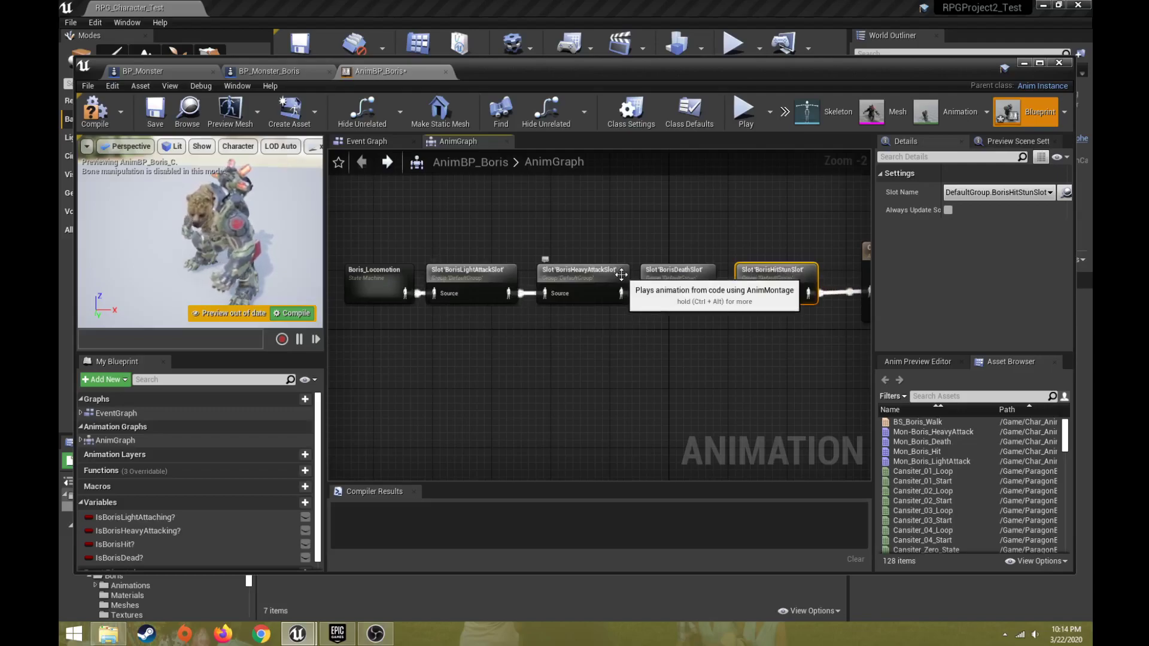
right_drag(782, 362, 659, 377)
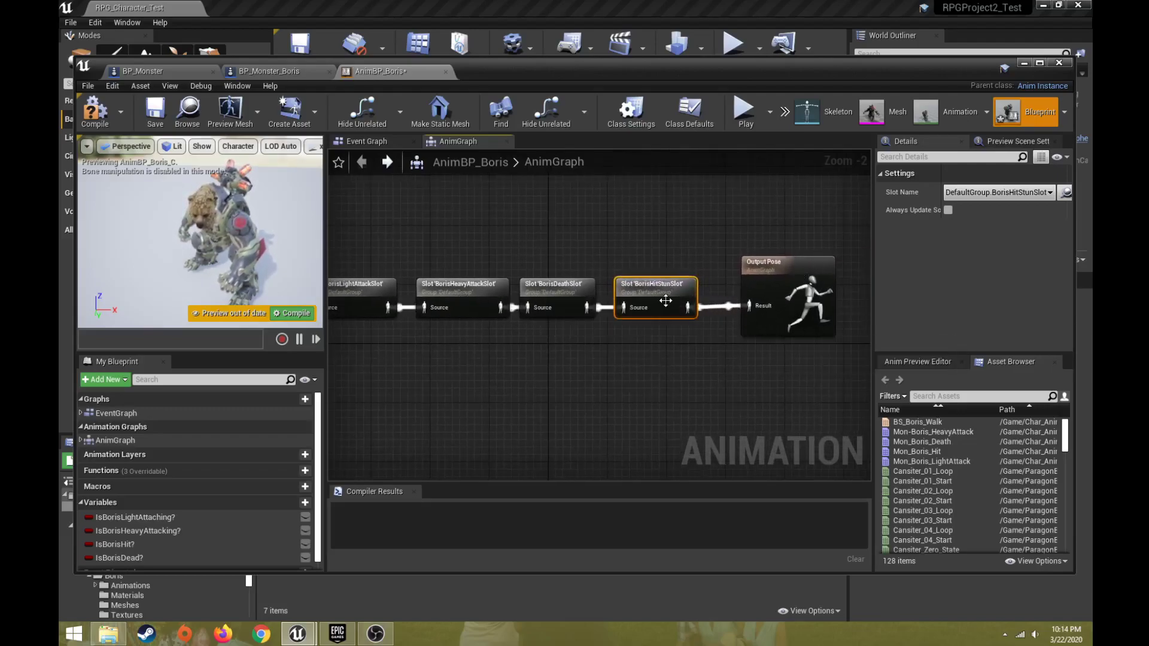
click(790, 277)
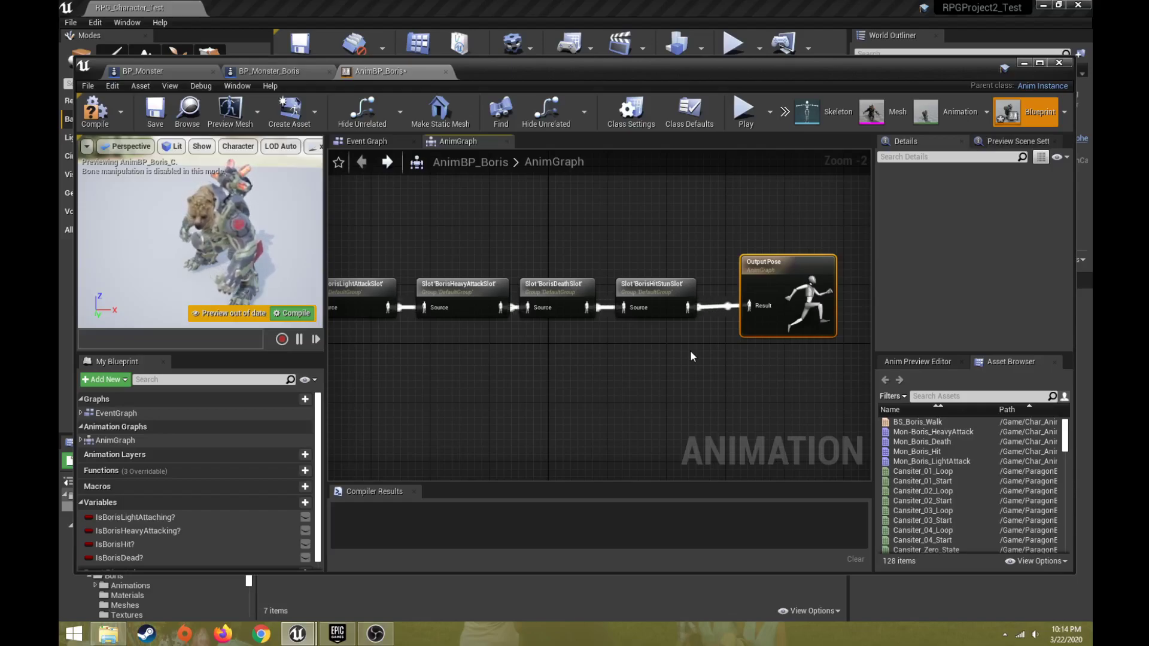
right_drag(343, 208, 437, 203)
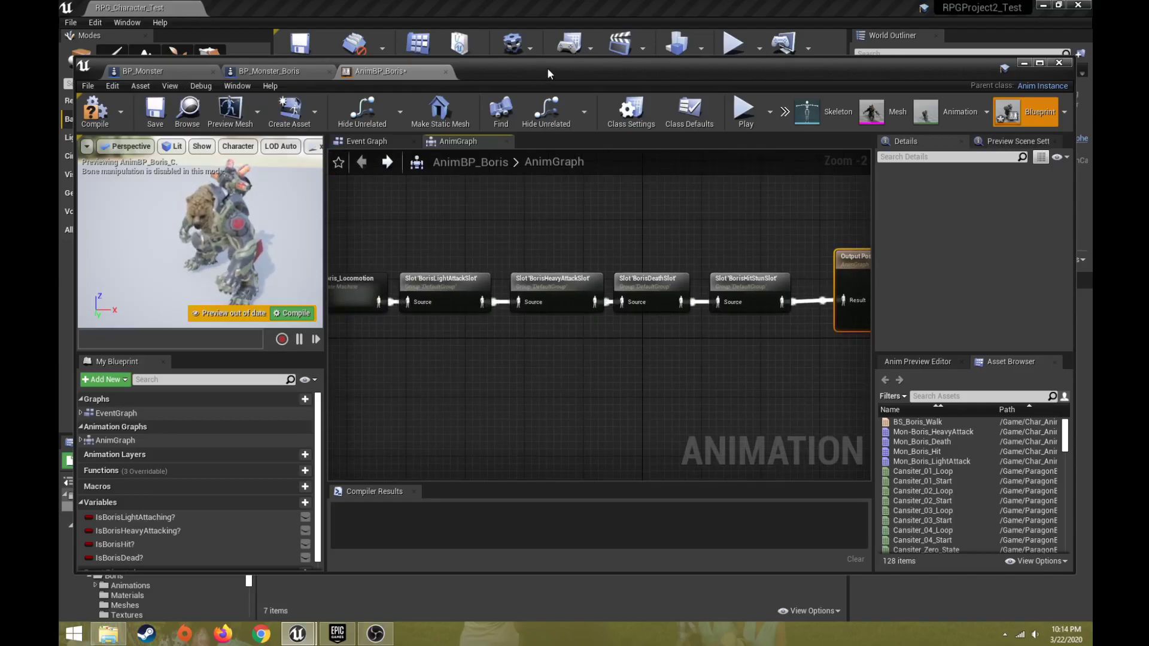
mouse_move(549, 70)
mouse_down()
mouse_move(540, 602)
mouse_move(582, 150)
mouse_move(538, 73)
mouse_up()
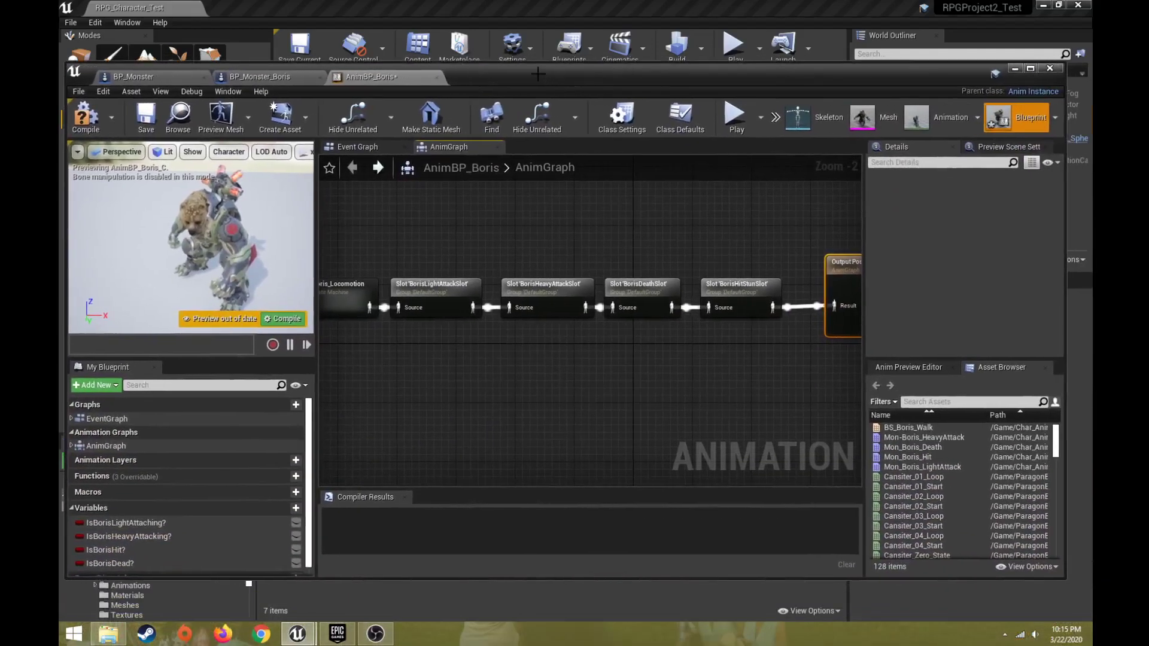
click(1051, 70)
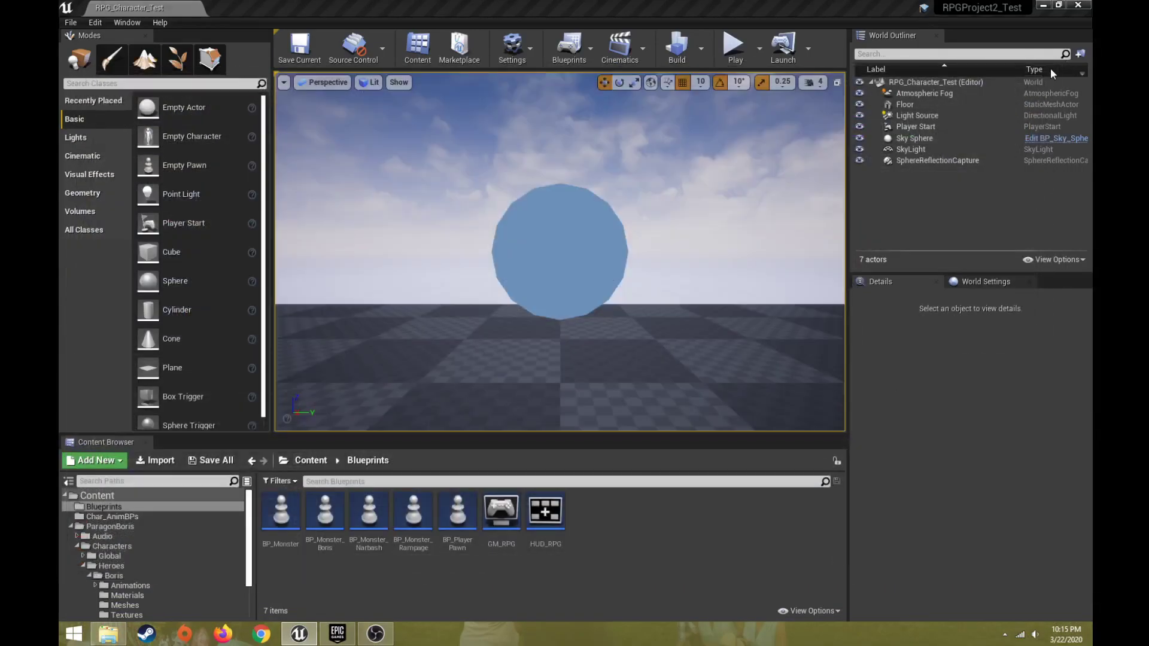
Collapse the ParagonBoris folder tree and look over the contents of the ParagonBoris and Blueprints folders.
click(120, 509)
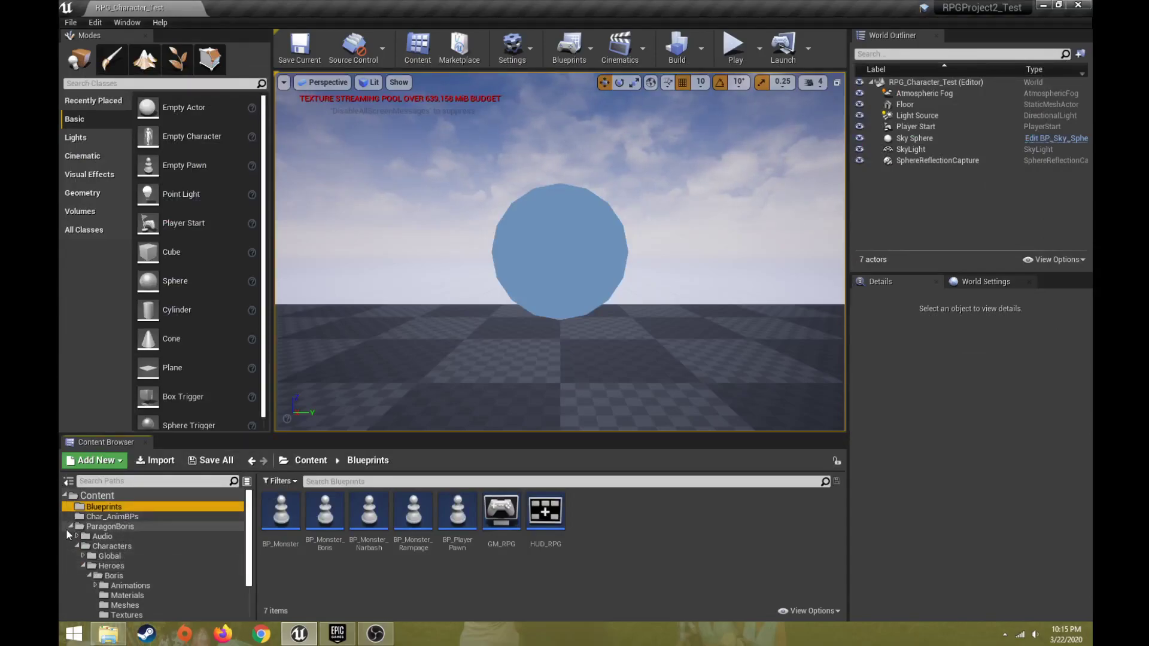
click(71, 527)
click(112, 527)
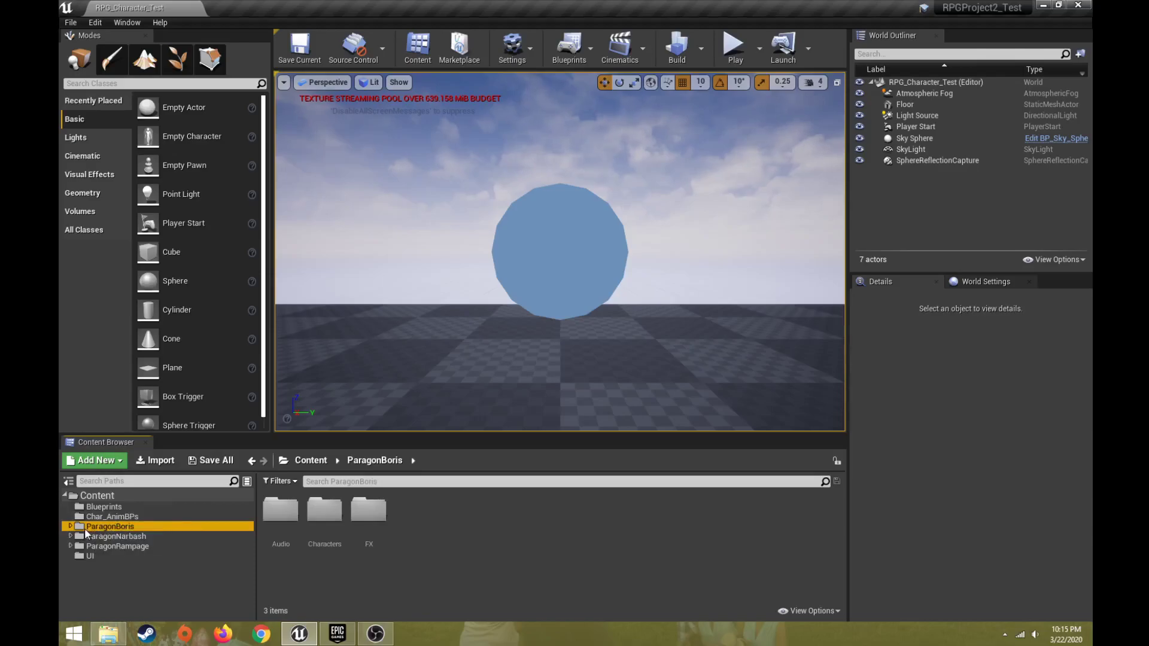
click(104, 507)
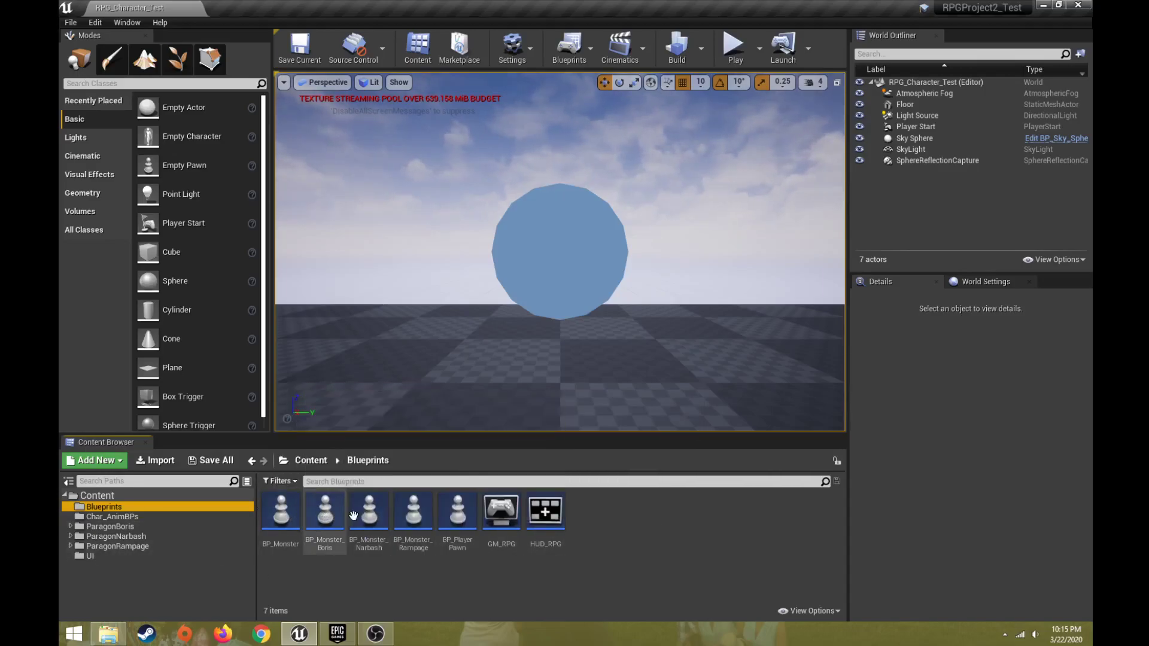
Look through the Char_AnimBPs folder and point out the AnimBP_Boris, AnimBP_Narbash and AnimBP_Rampage animation blueprints.
click(112, 517)
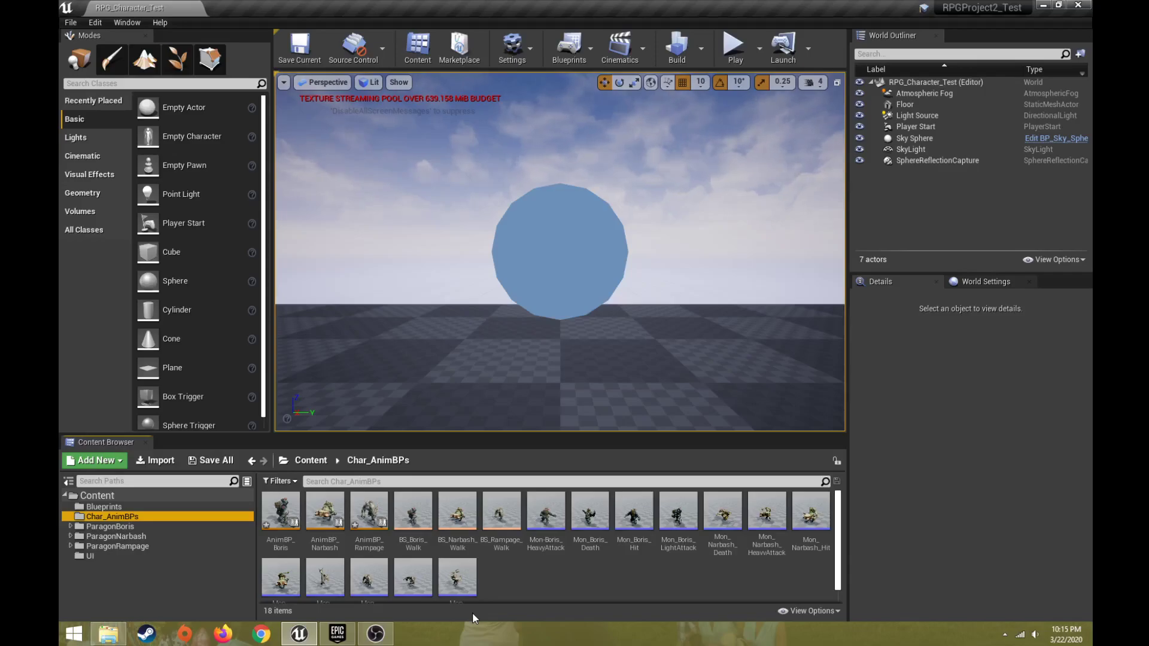
scroll(513, 590, down, 1)
scroll(512, 589, up, 1)
click(278, 514)
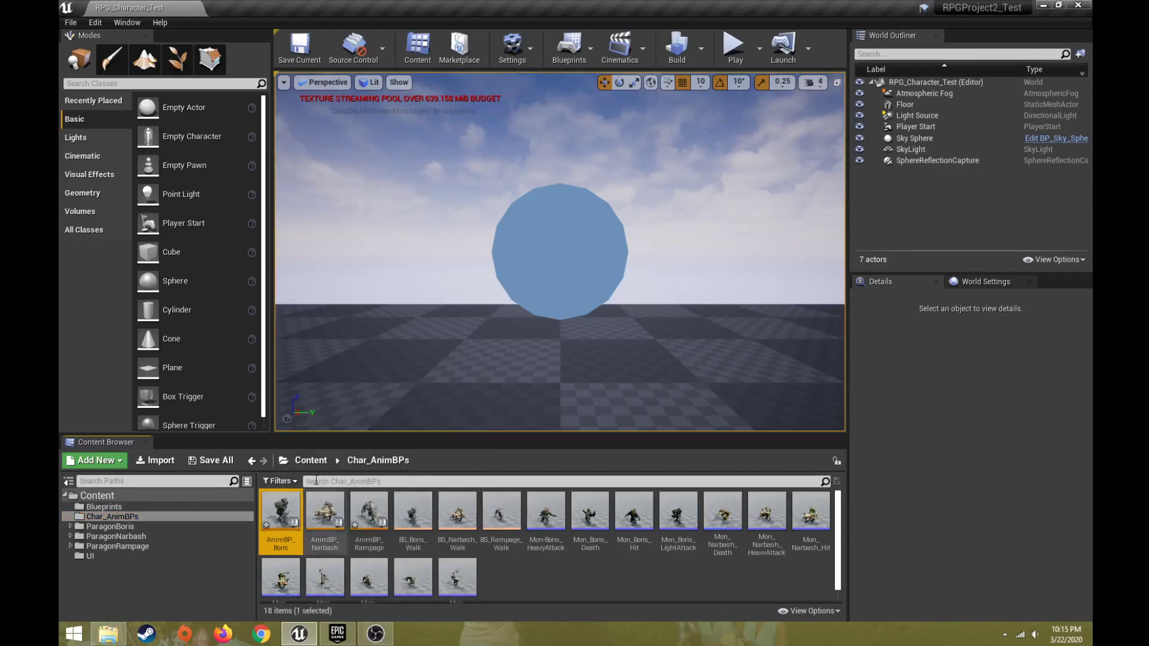
click(324, 513)
click(354, 531)
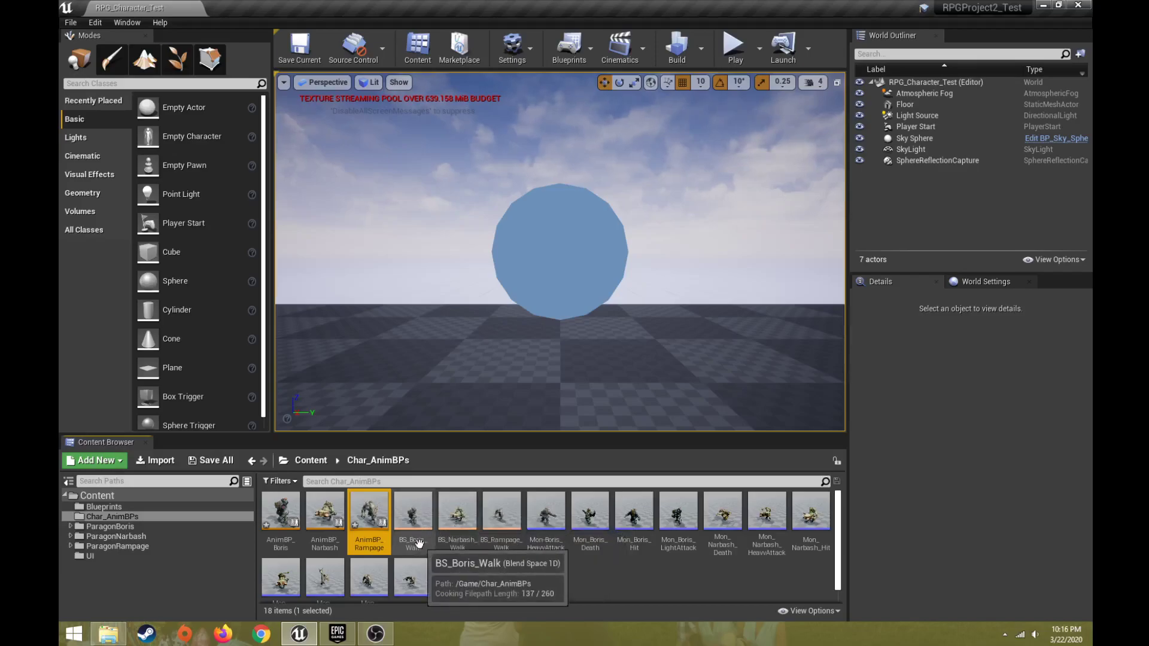
Open the BS_Boris_Walk blend space, preview its blend across Speed values from 0 to 375, and close it.
click(423, 509)
double_click(423, 509)
drag(574, 479, 864, 538)
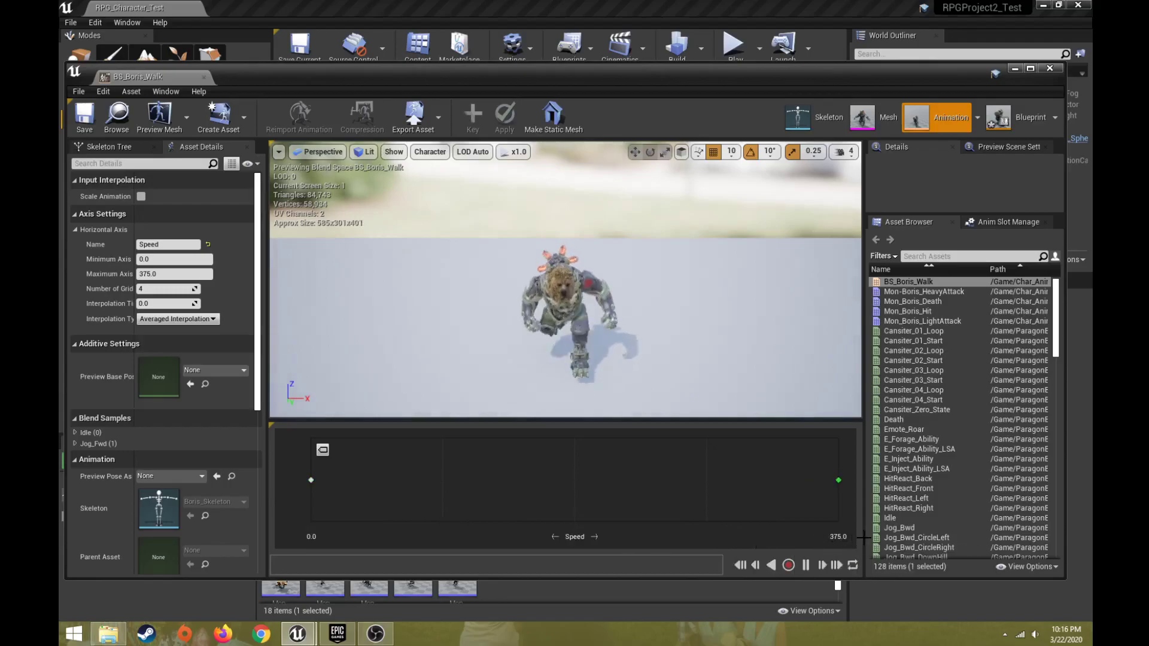
drag(437, 553, 665, 553)
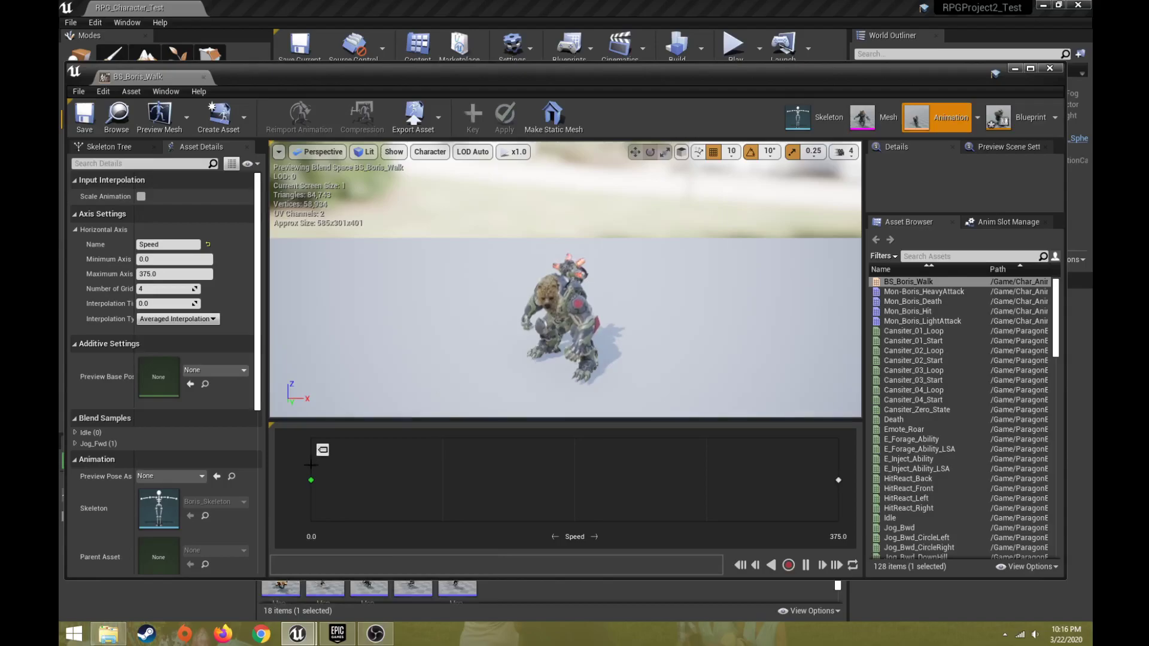
drag(312, 482, 849, 494)
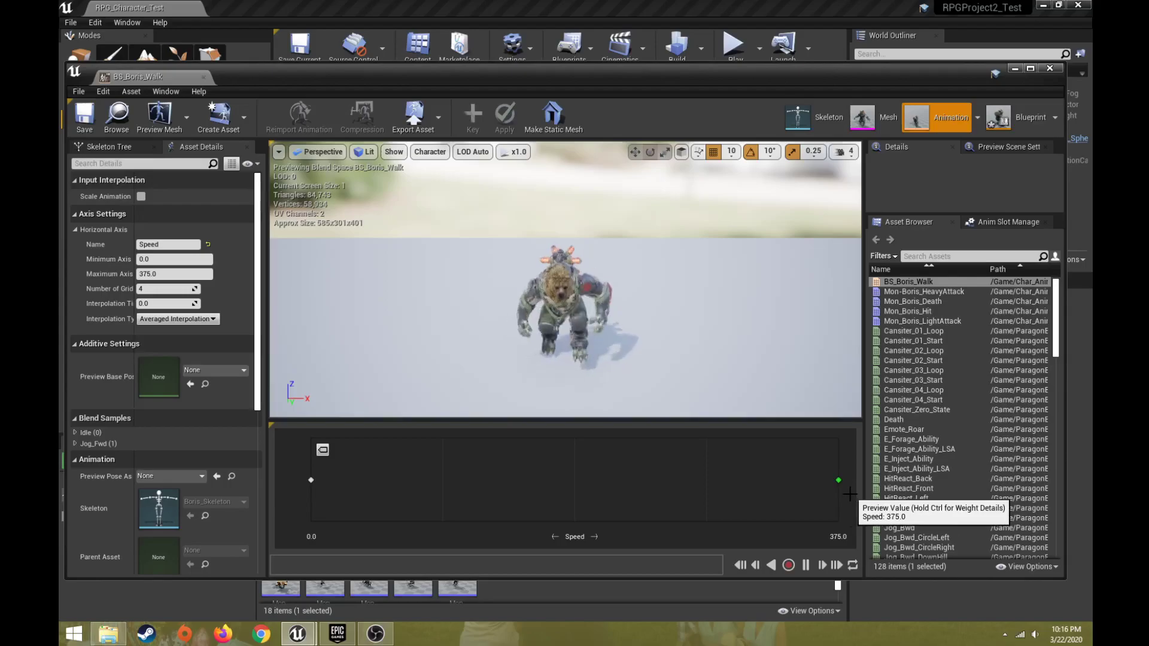
drag(848, 495, 318, 482)
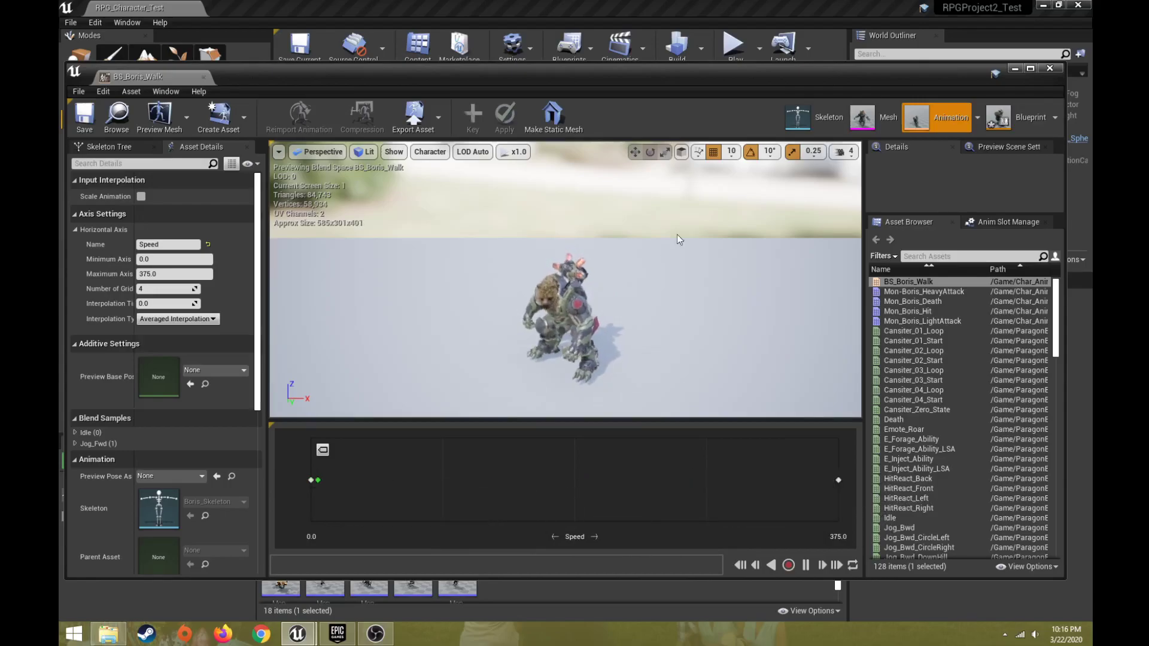
drag(747, 78, 768, 69)
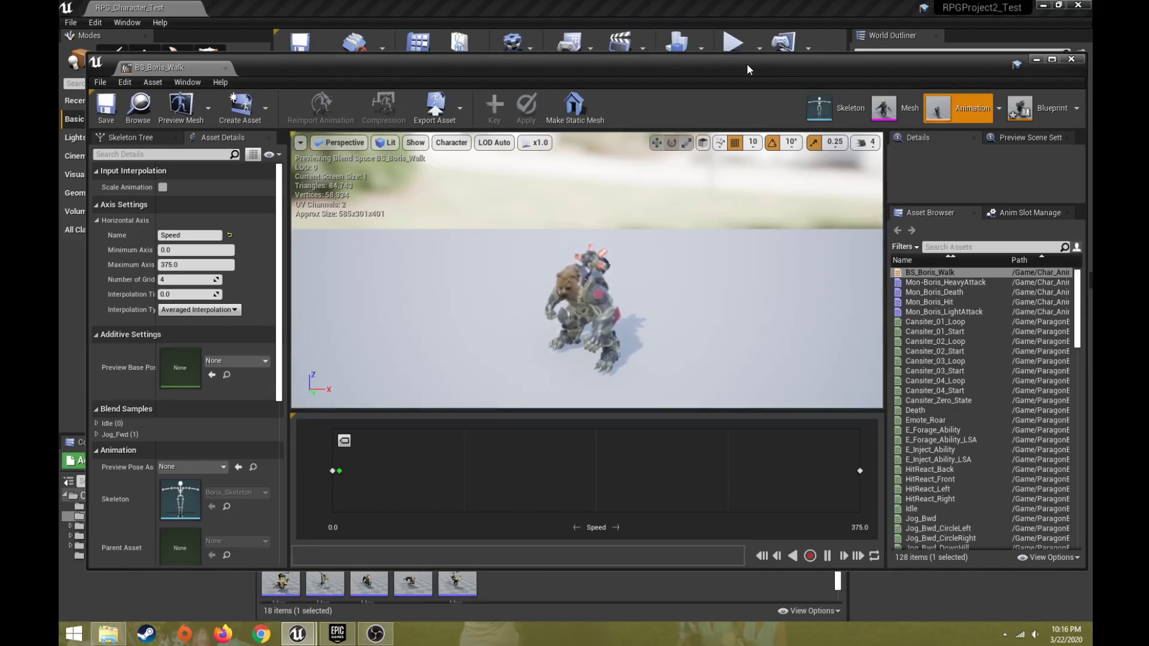
click(1072, 60)
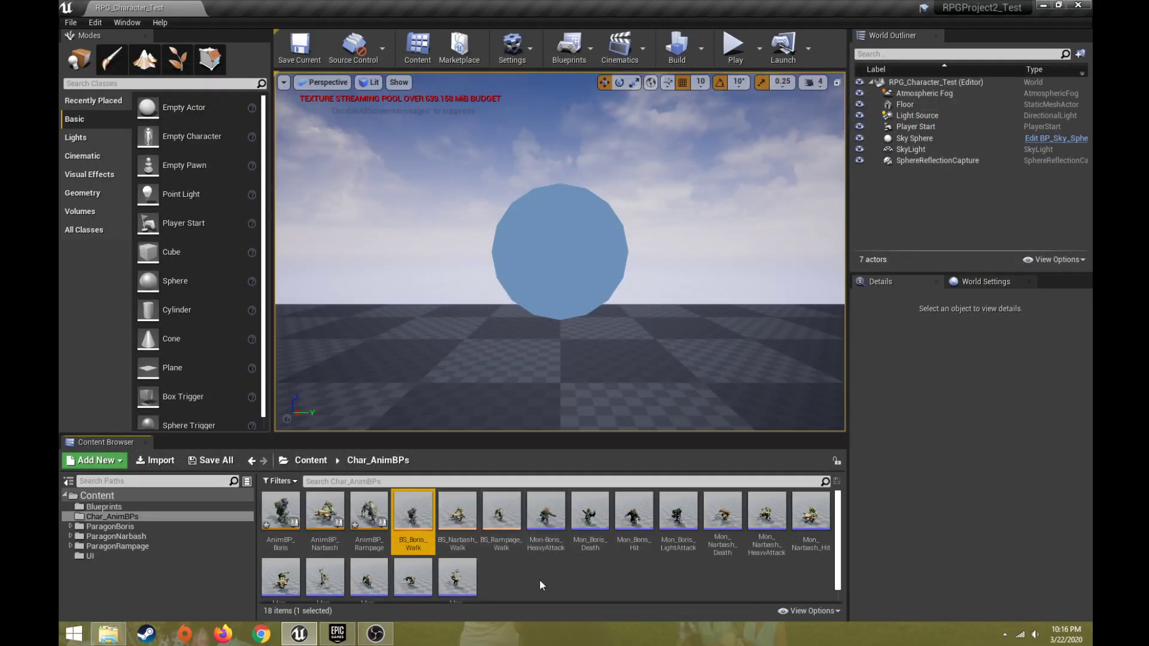
Open the Mon-Boris_HeavyAttack montage, pause its playback, scrub through the Primary_A and Primary_B segments, and close it.
scroll(542, 585, down, 1)
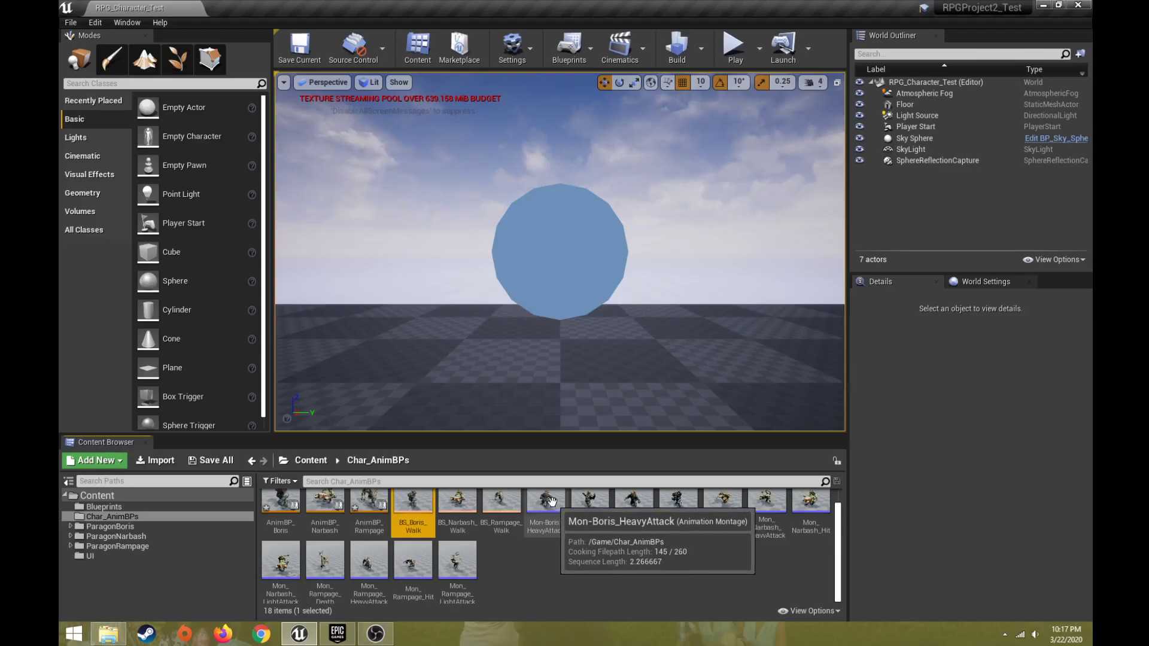
double_click(546, 502)
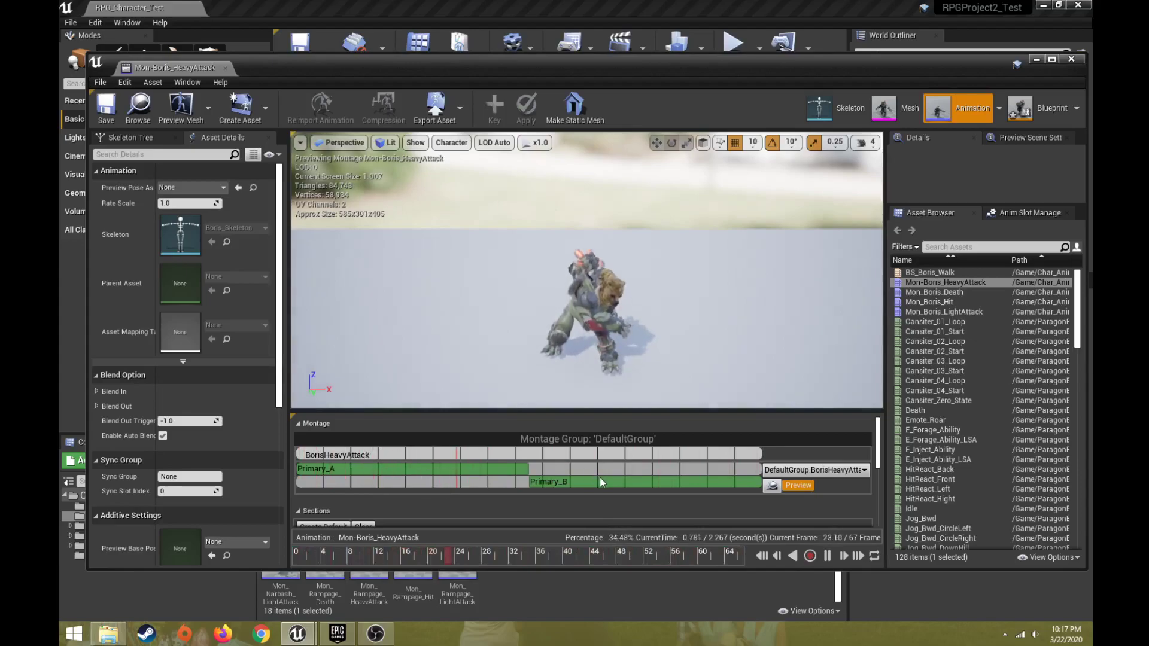
click(827, 556)
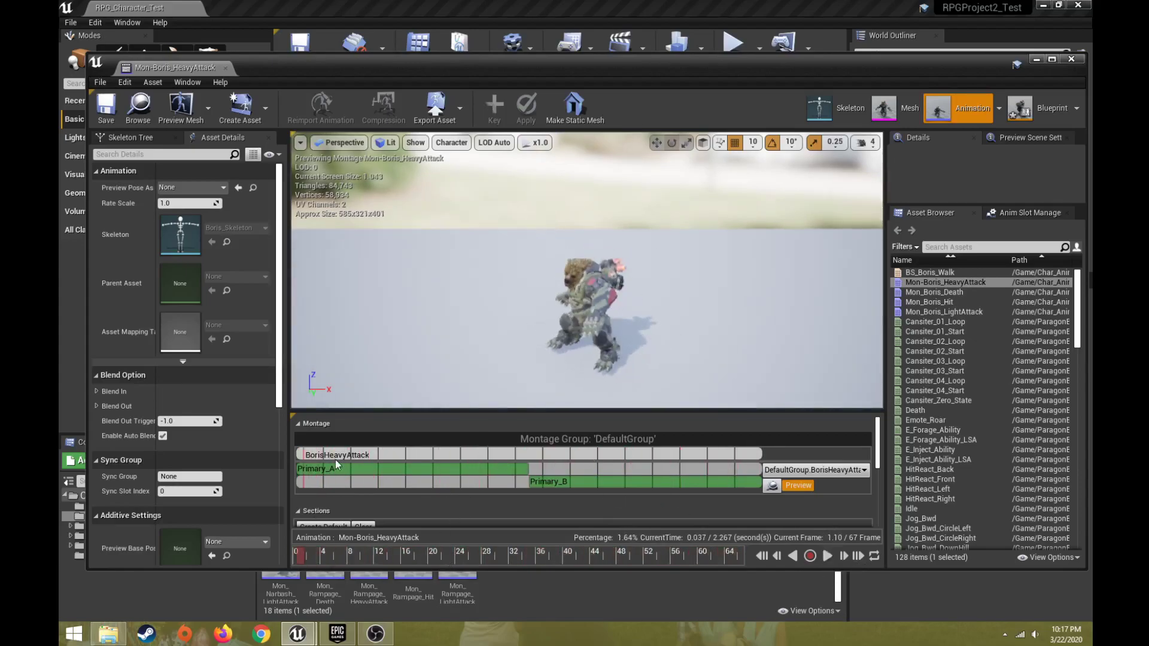
drag(299, 565, 317, 605)
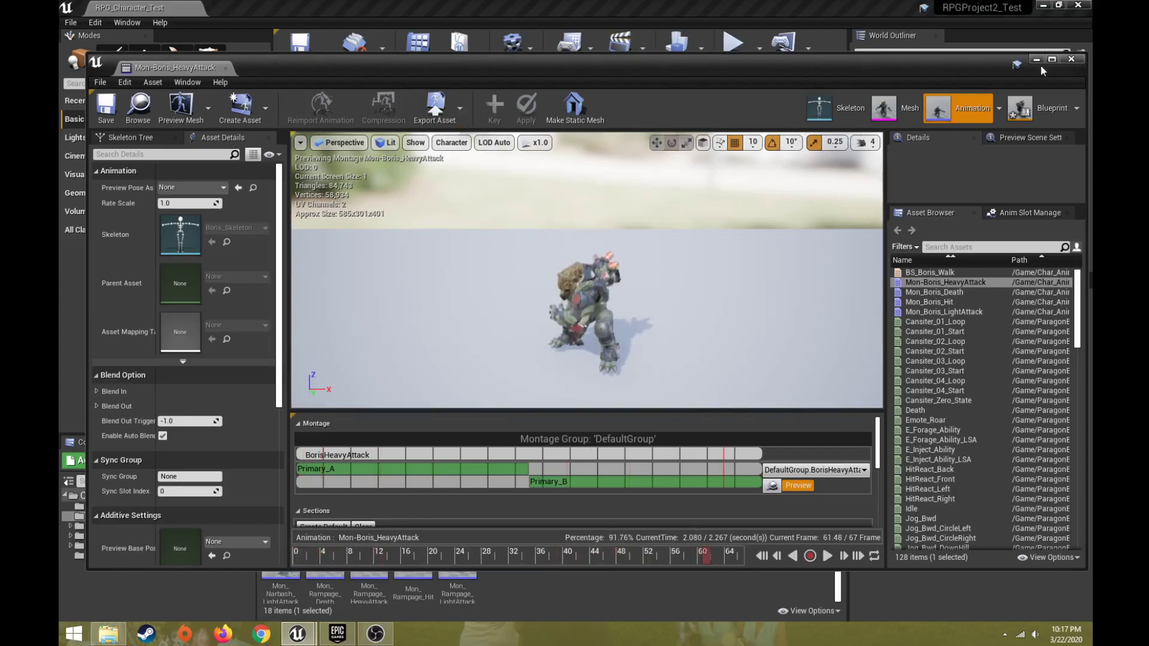
click(1071, 58)
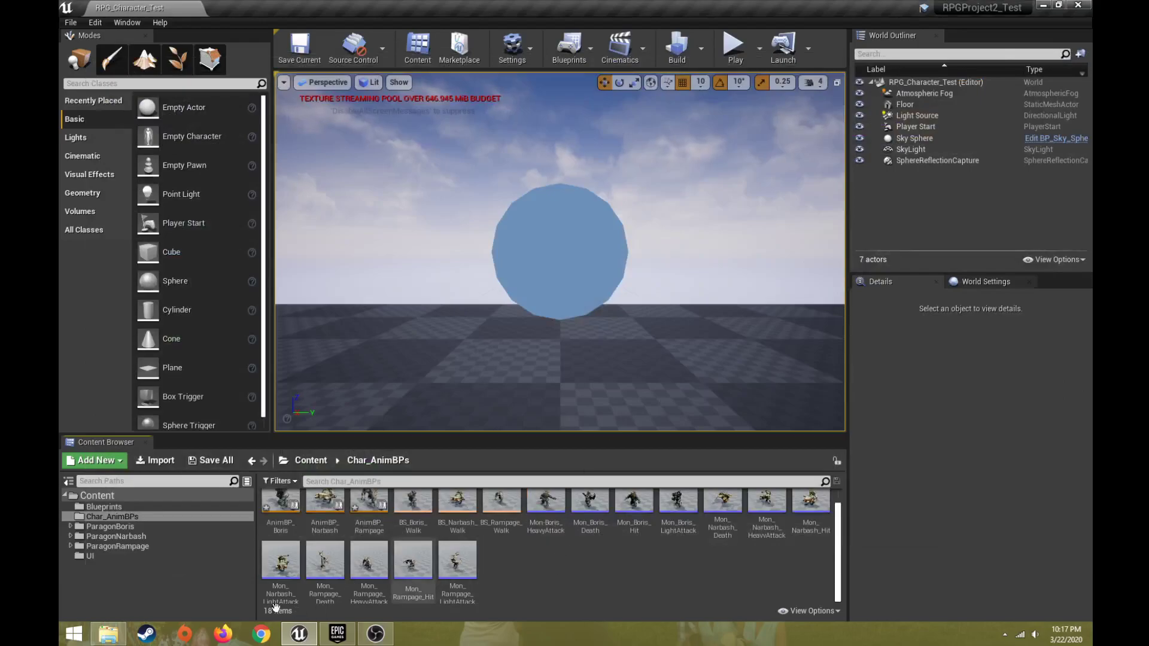
Create a folder named Char_AnimBPs_A directly under Content.
click(108, 494)
right_click(124, 587)
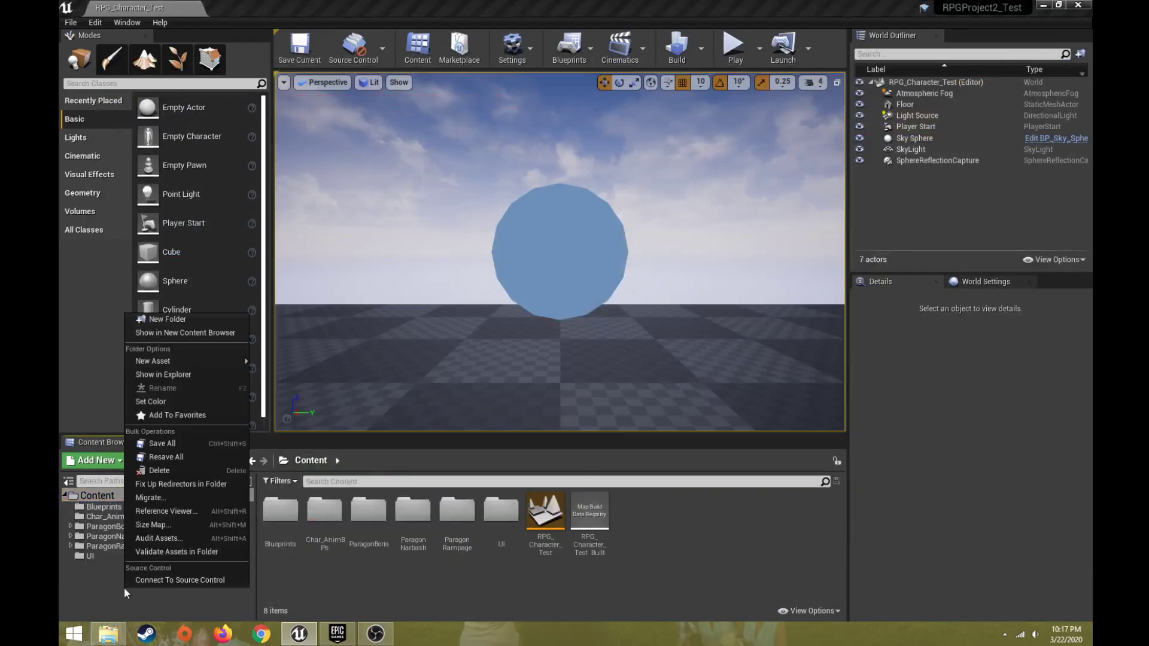
click(161, 320)
text(Chara)
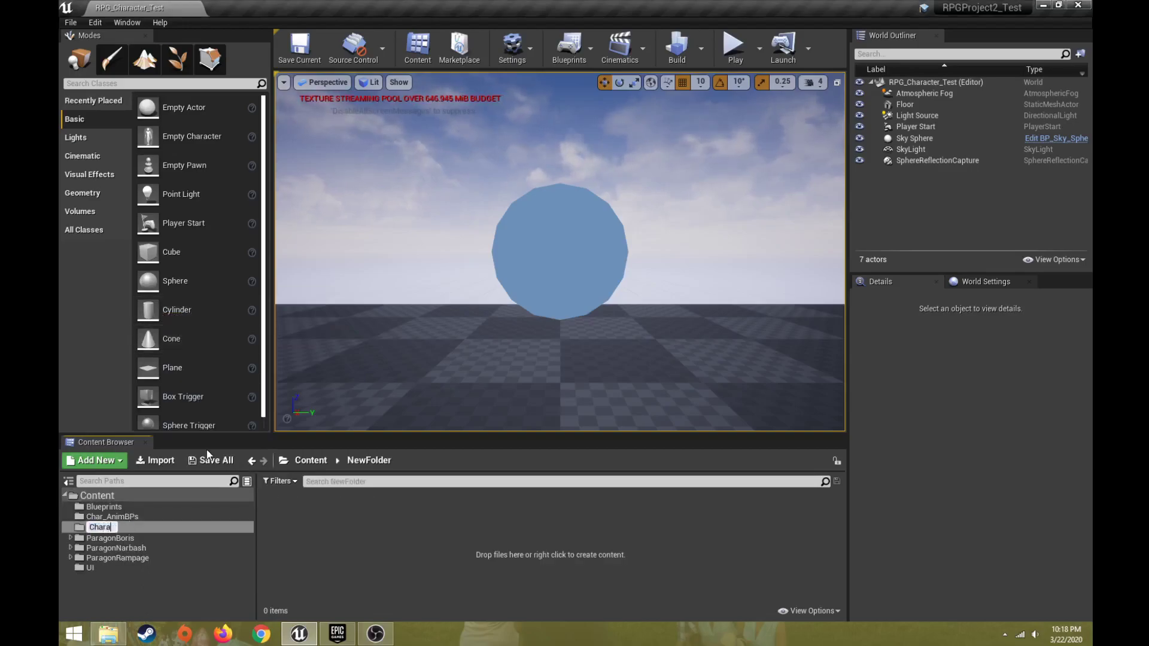
key(BackSpace)
text(_Ani)
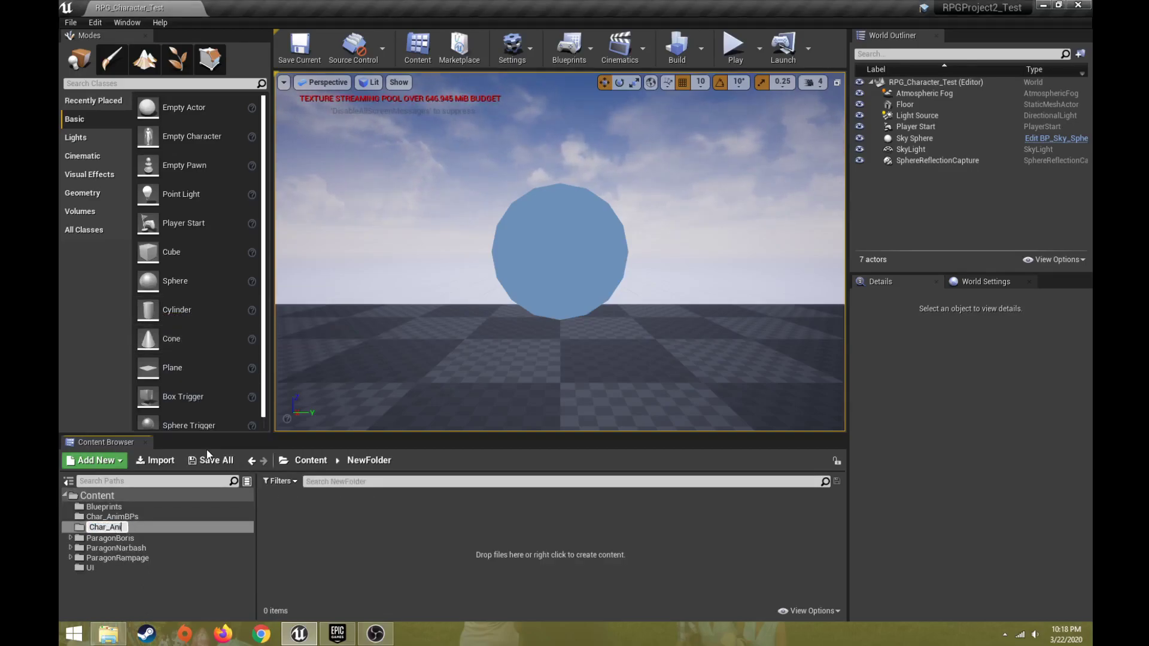
text(mBPs_A)
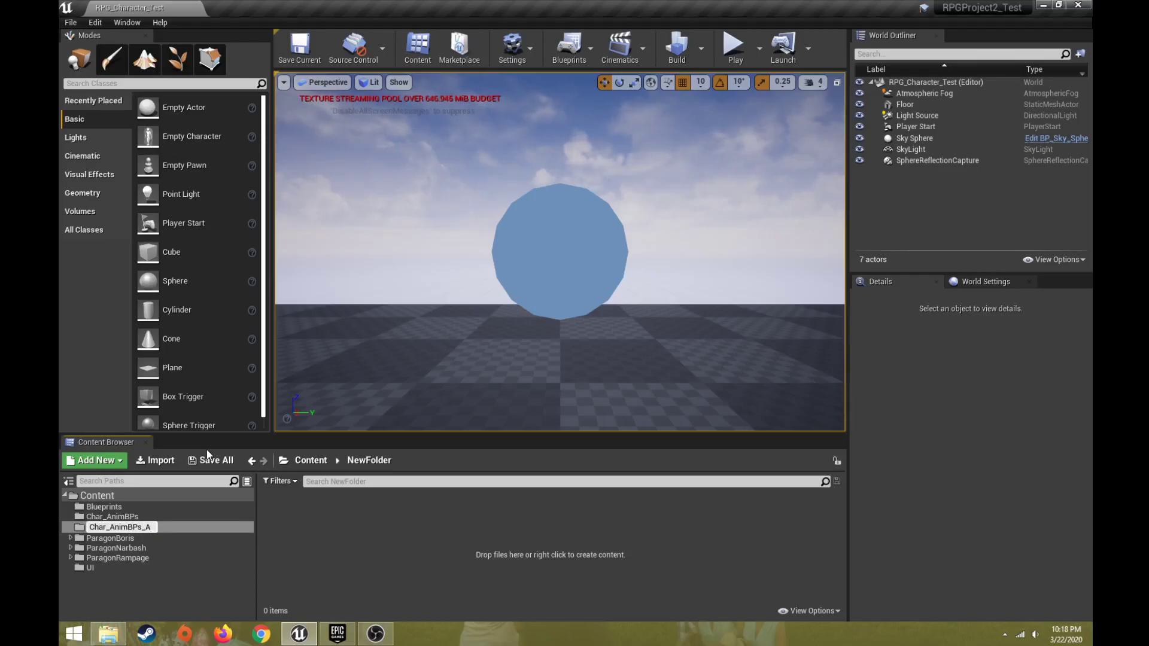
key(Return)
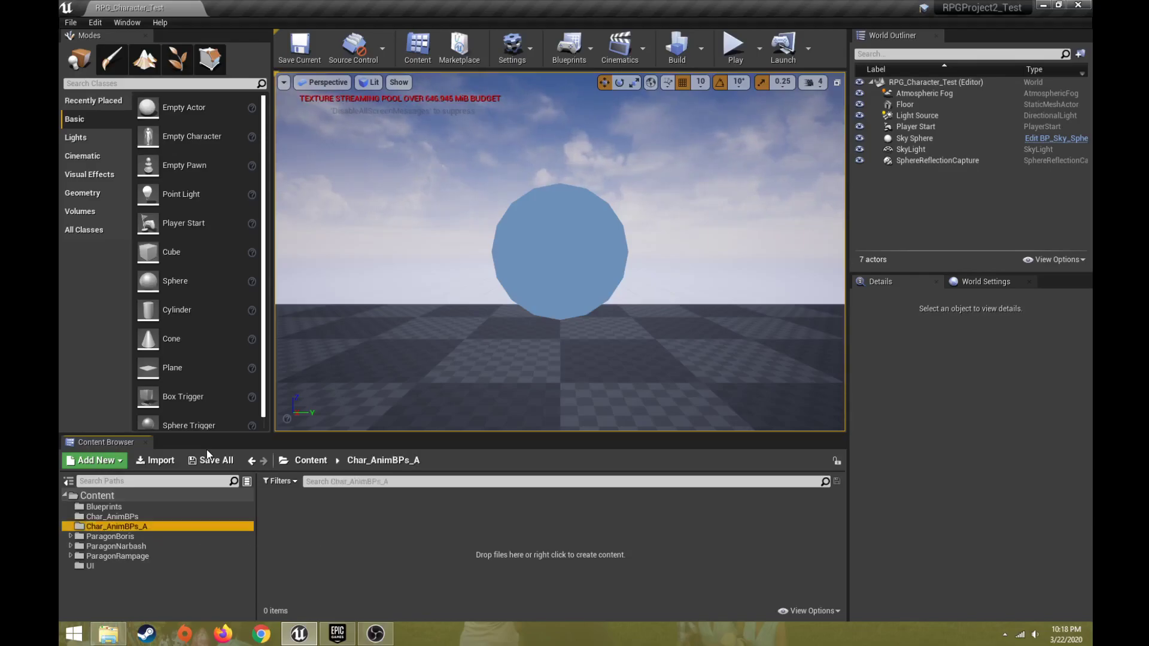
Compare the contents of the Char_AnimBPs folder with Char_AnimBPs_A, finishing in the Char_AnimBPs_A folder.
click(122, 517)
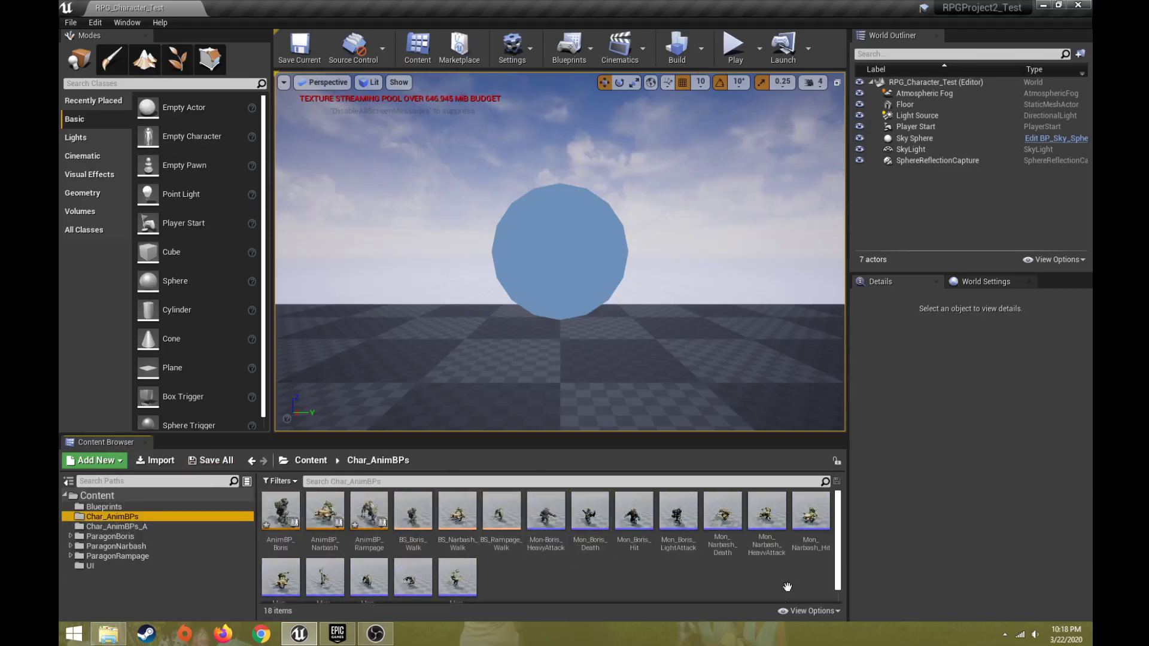
click(145, 527)
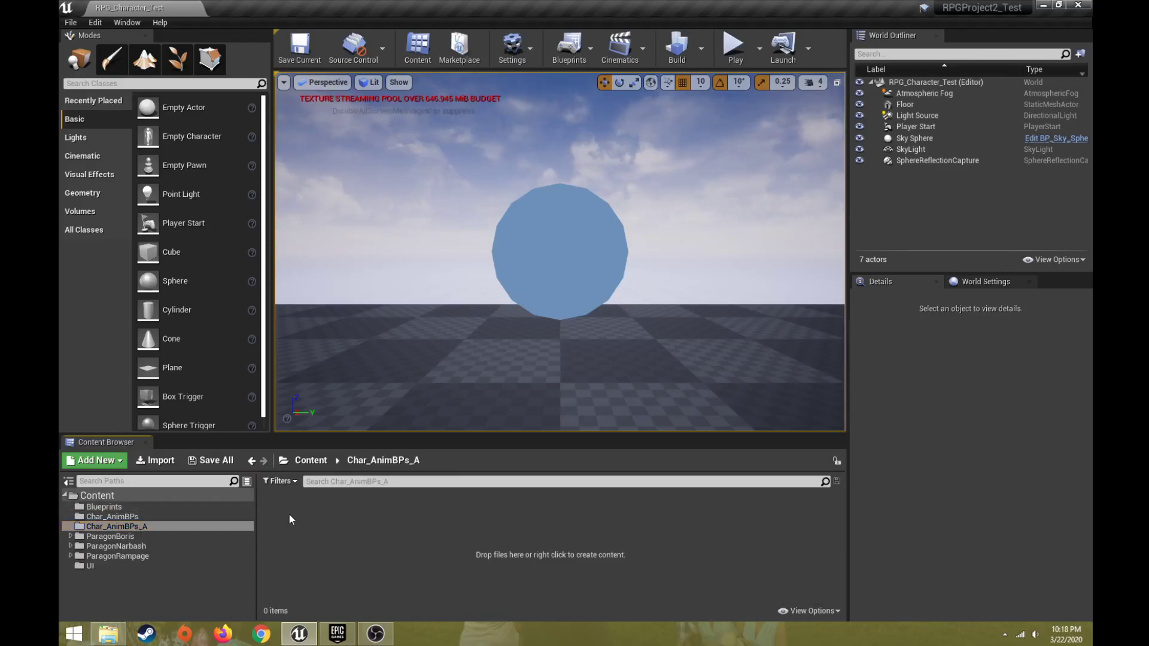
click(179, 516)
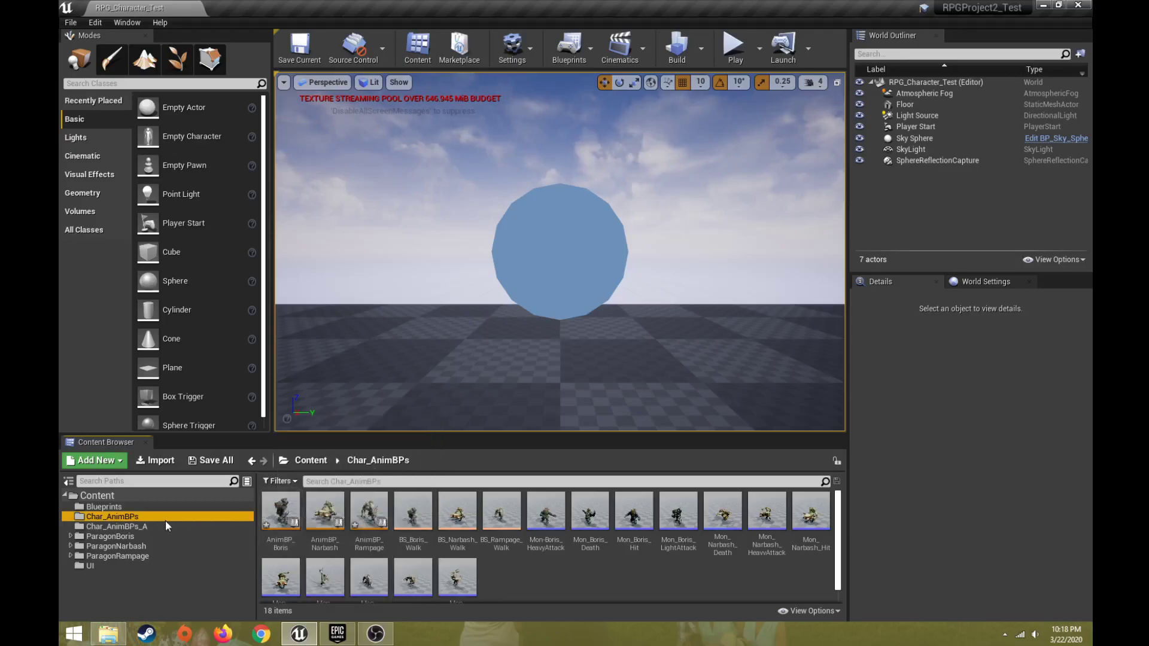
click(115, 526)
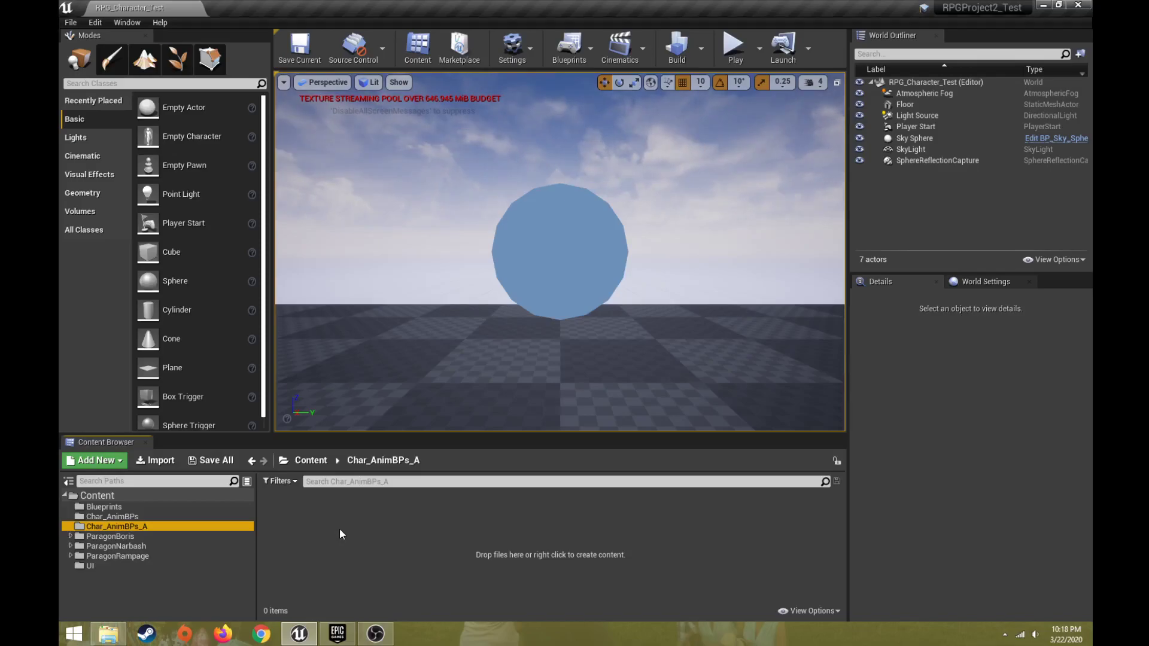
click(111, 517)
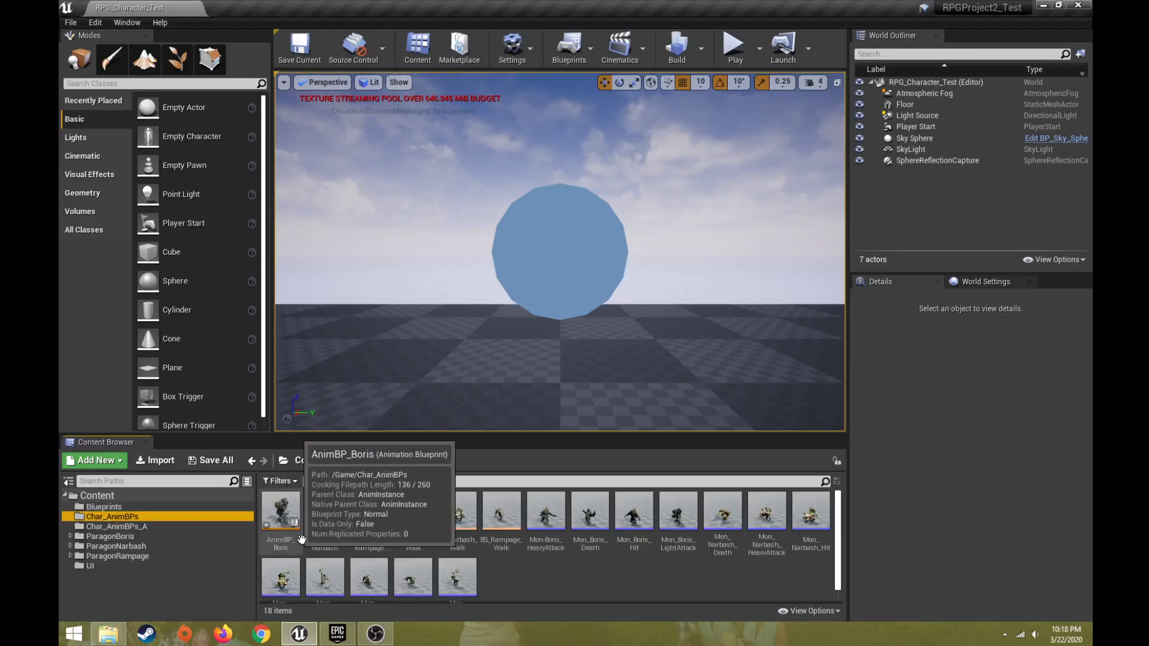
click(102, 526)
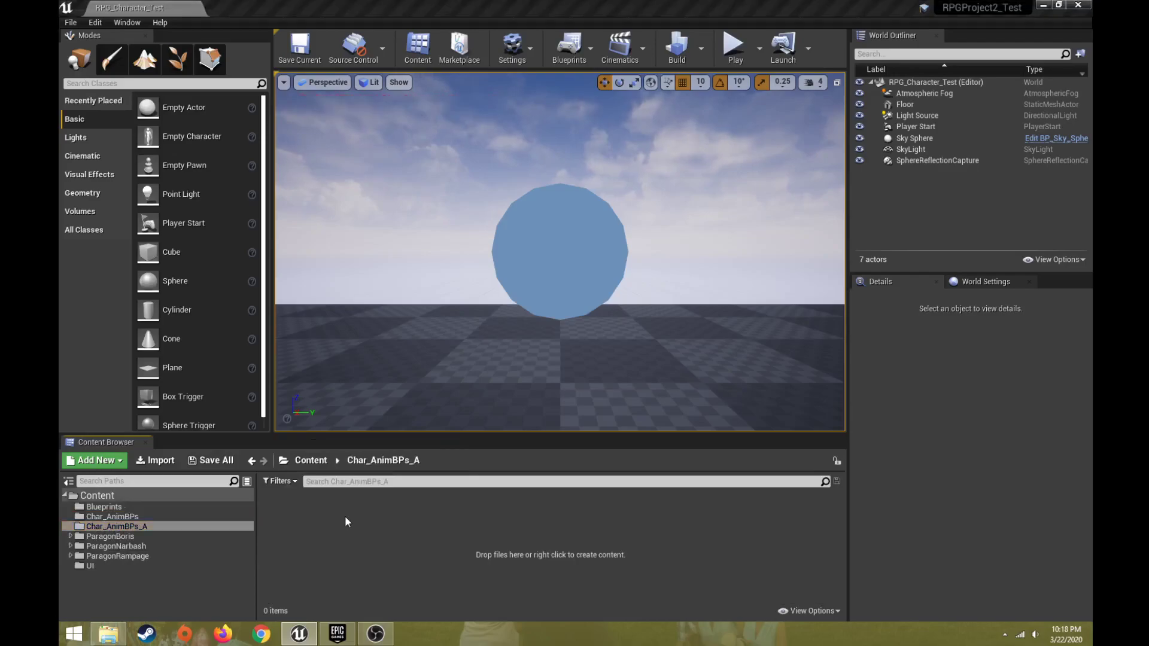
Create an Animation Blueprint named AnimBP in Char_AnimBPs_A with AnimInstance as parent class and Boris_Skeleton as target skeleton.
right_click(345, 516)
click(159, 523)
right_click(284, 518)
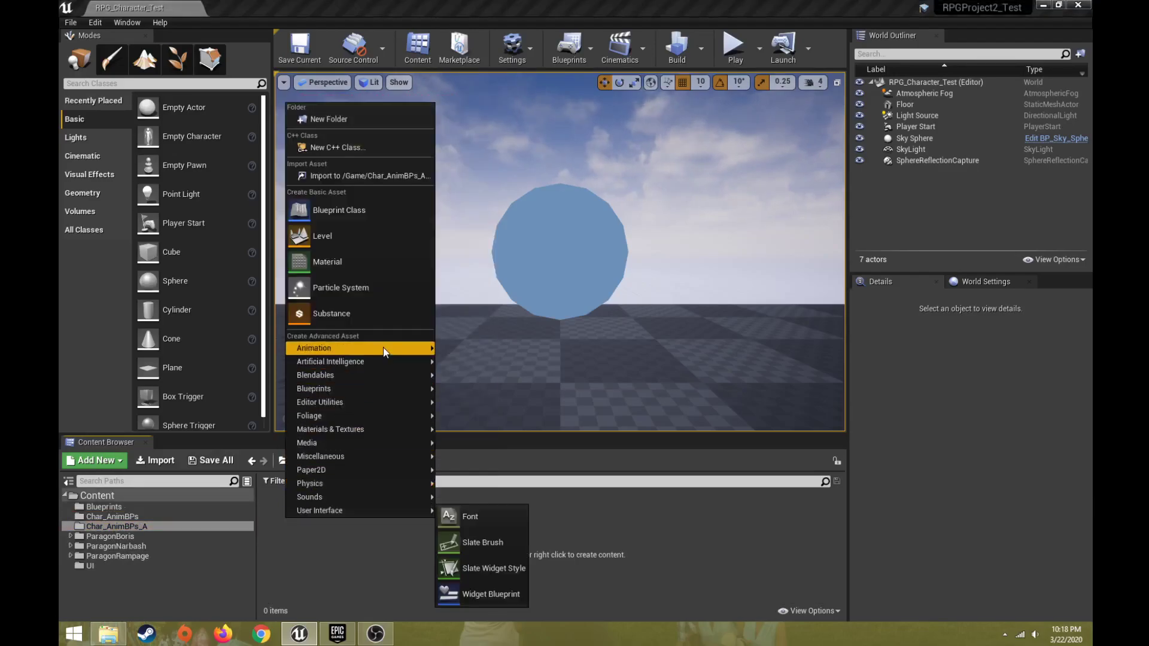
mouse_move(383, 348)
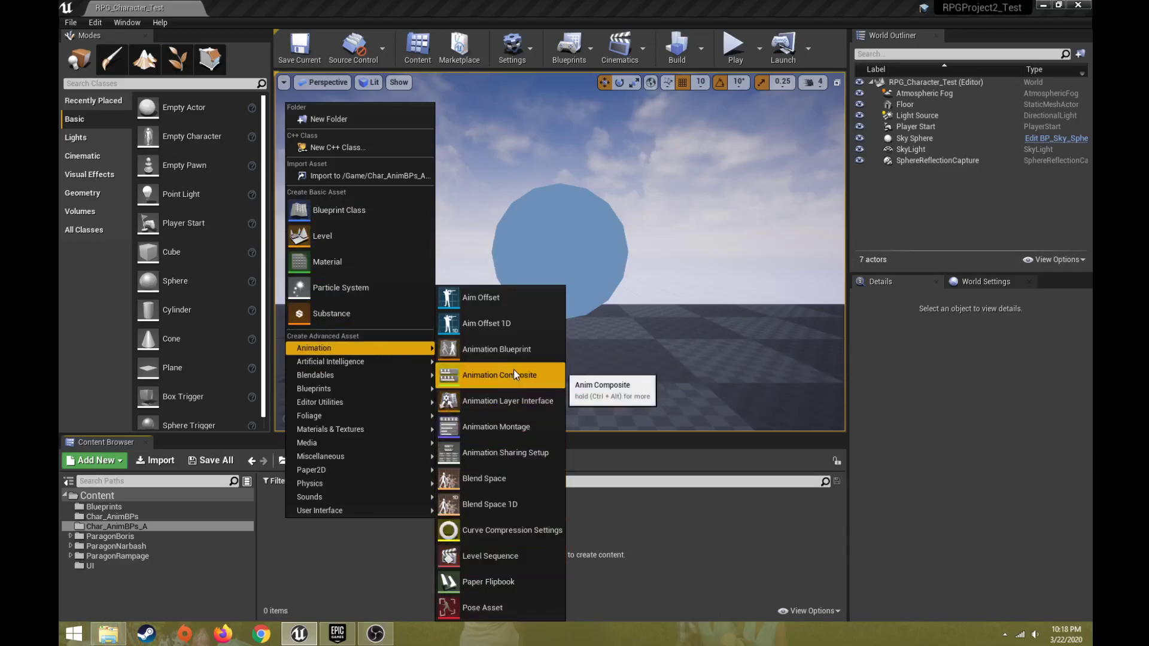
click(527, 354)
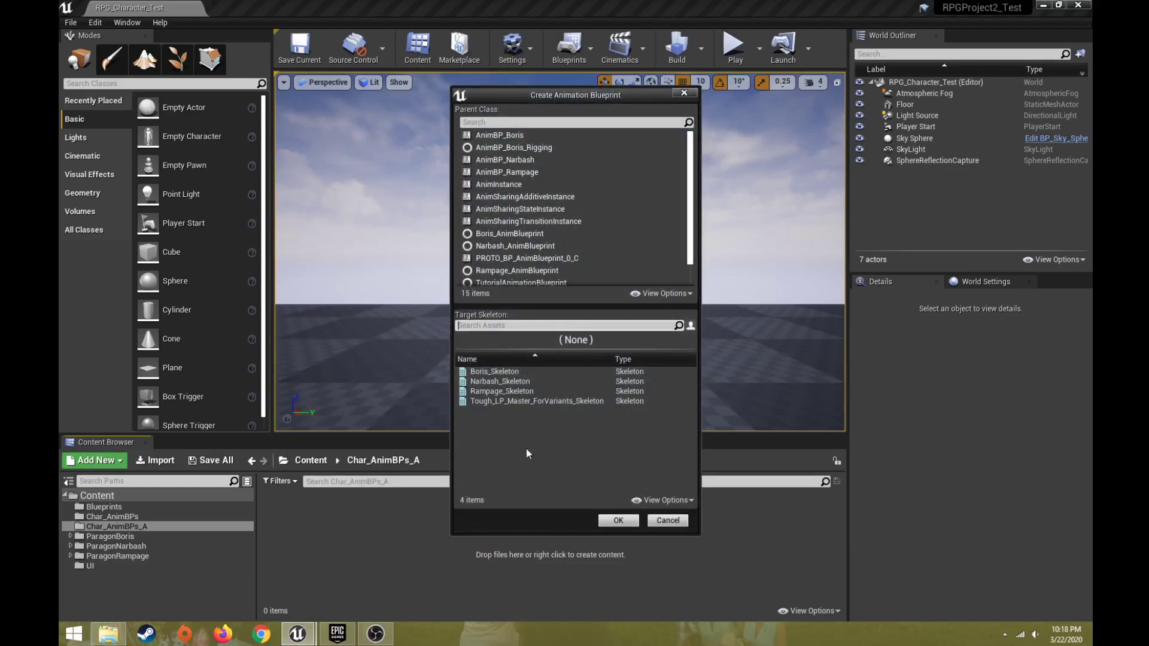
click(503, 185)
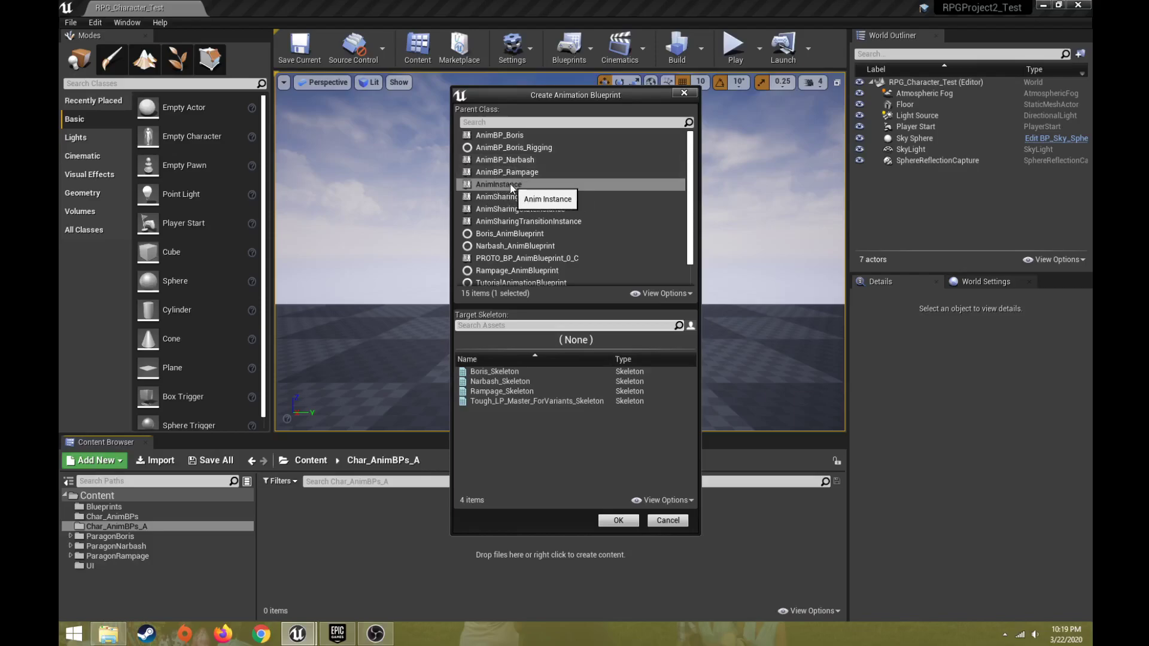
drag(691, 222, 692, 248)
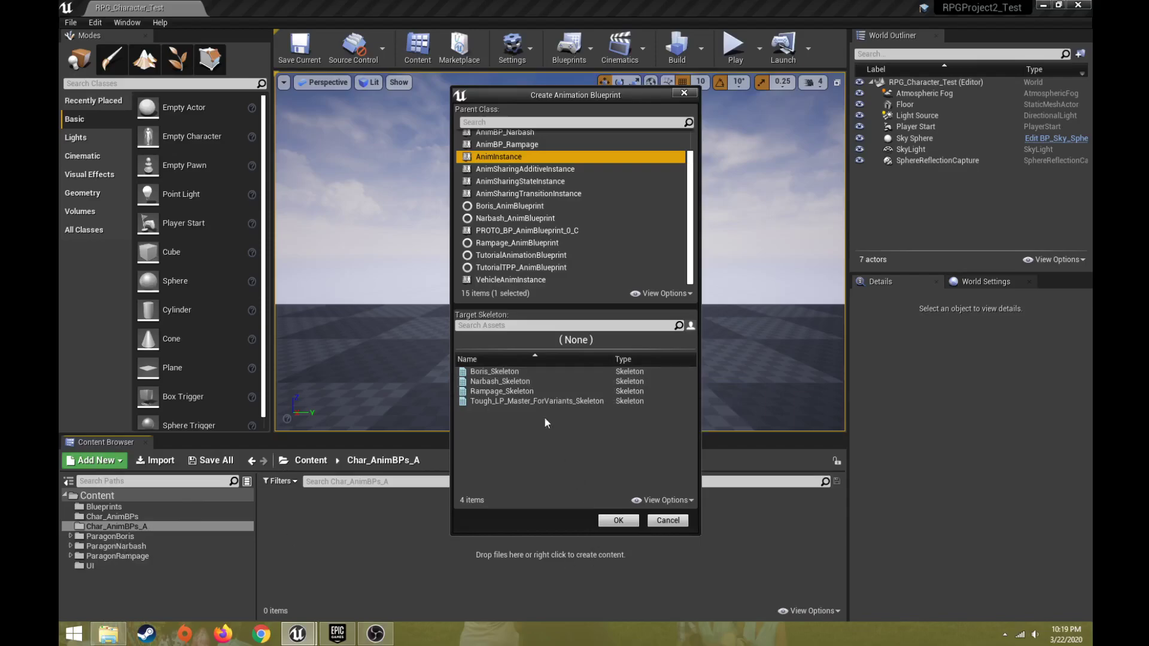
click(509, 372)
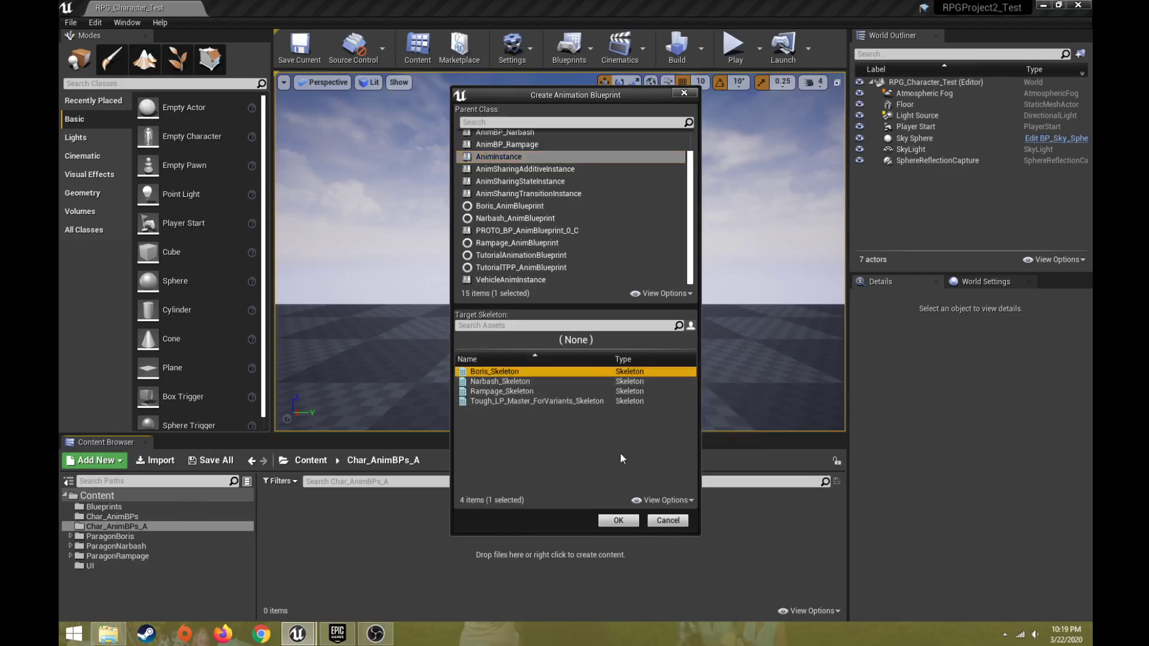
click(619, 520)
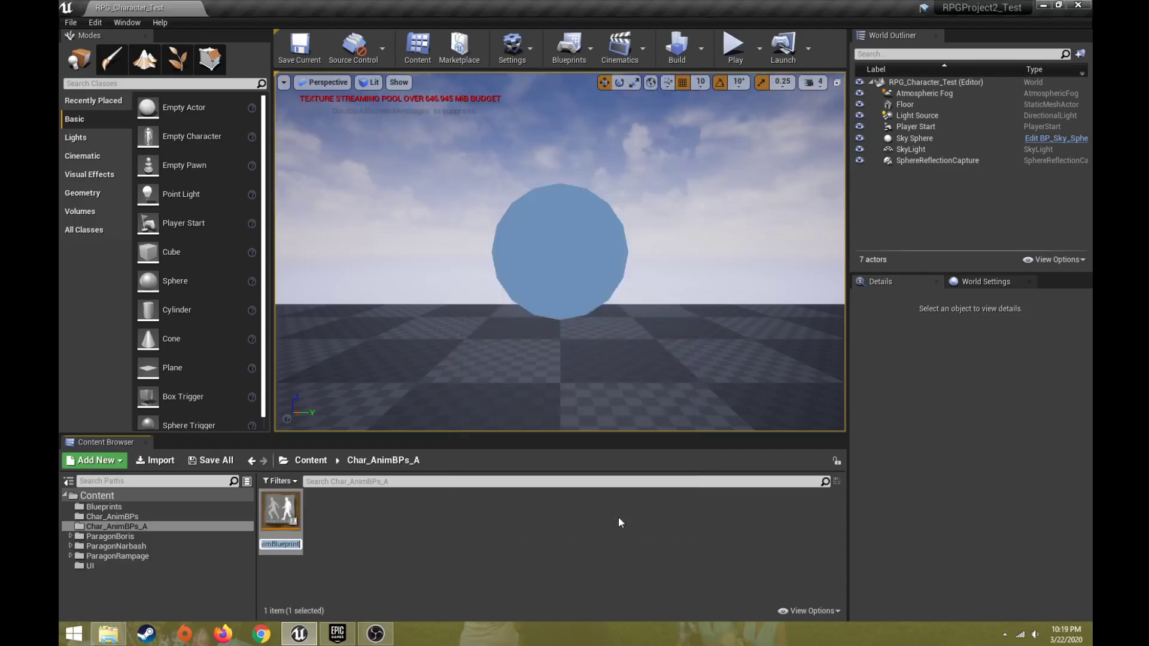
text(AnimBP)
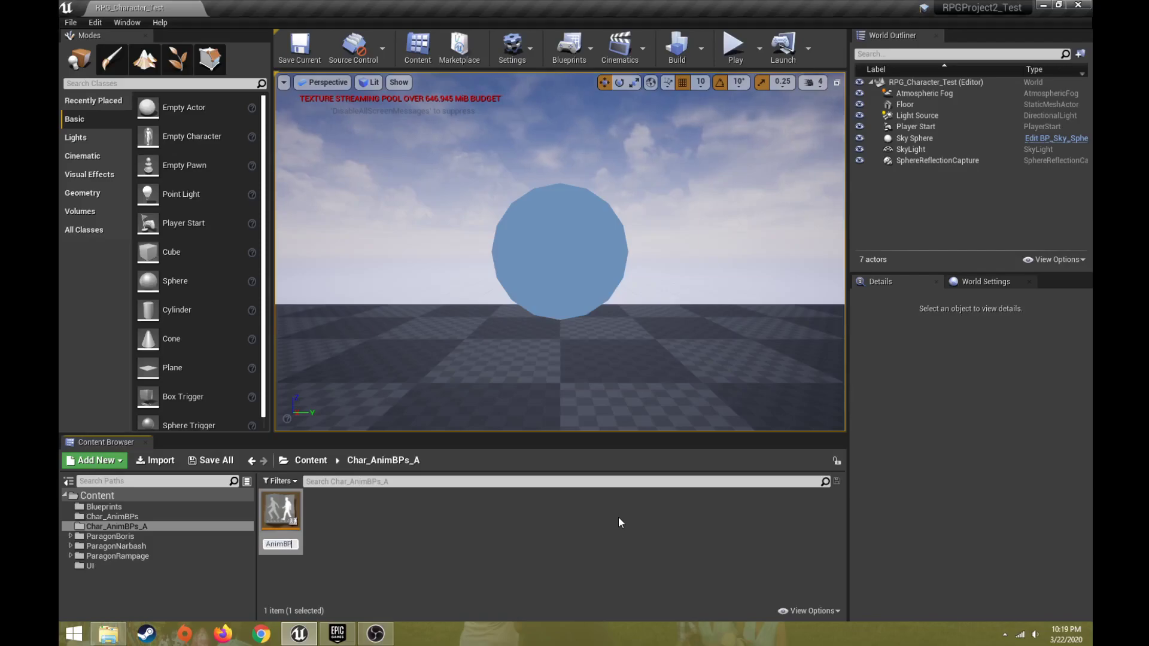
key(Return)
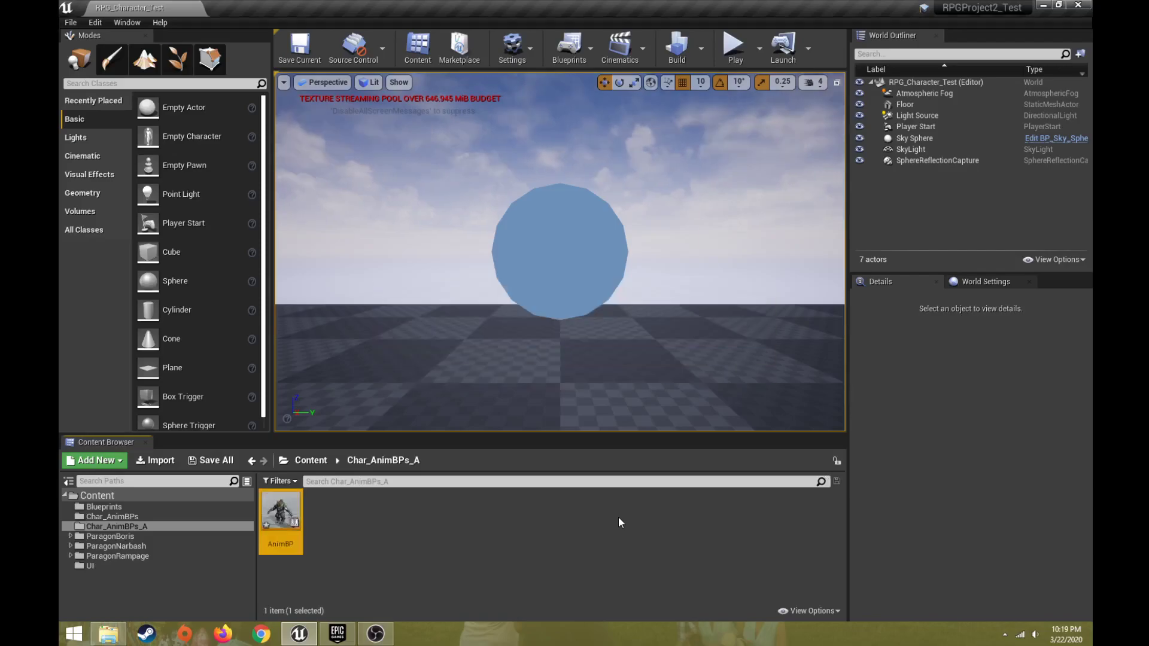
Rename the new animation blueprint as AnimBP_Boris_A.
right_click(285, 515)
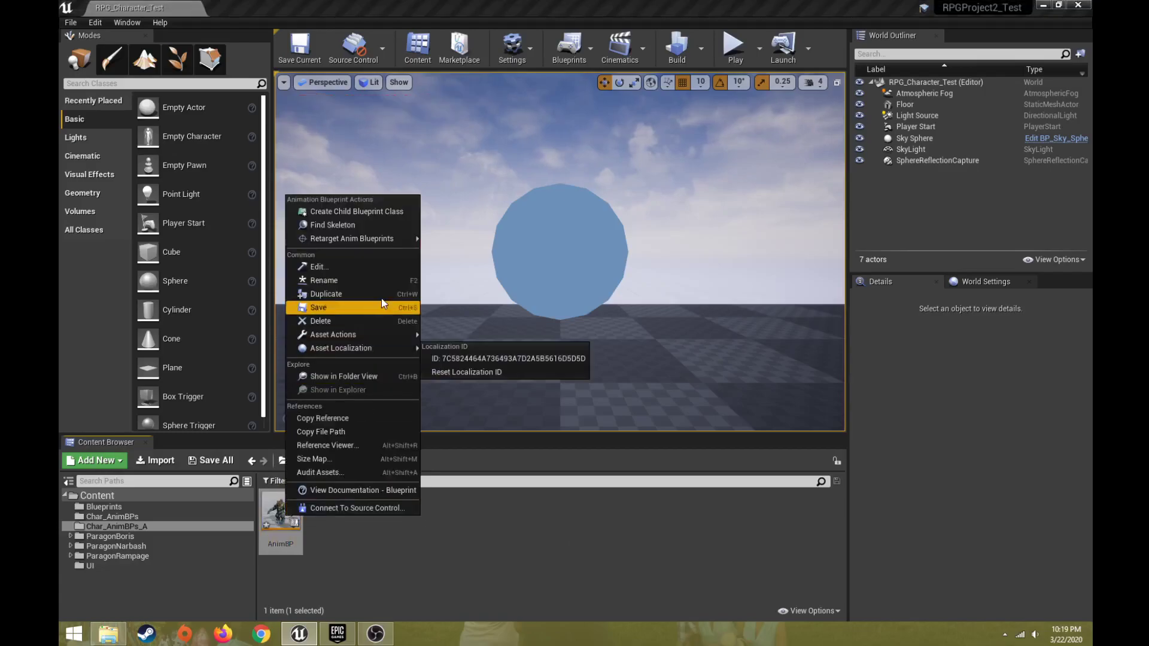
click(371, 280)
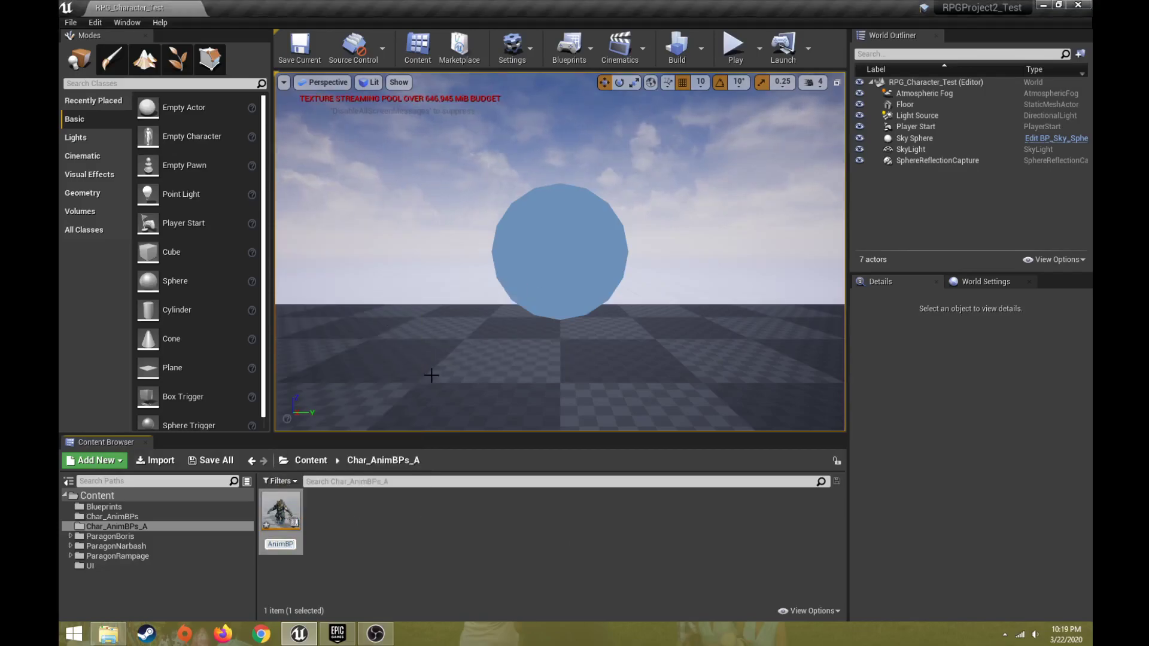
text(_Bori)
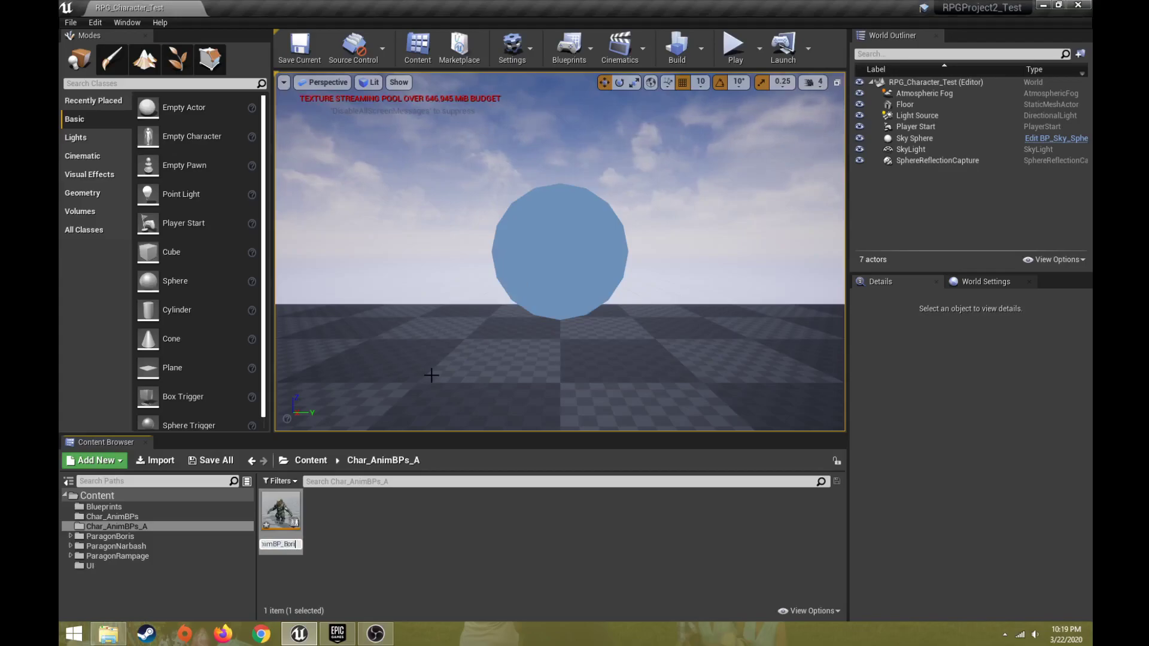
text(s_A)
key(Return)
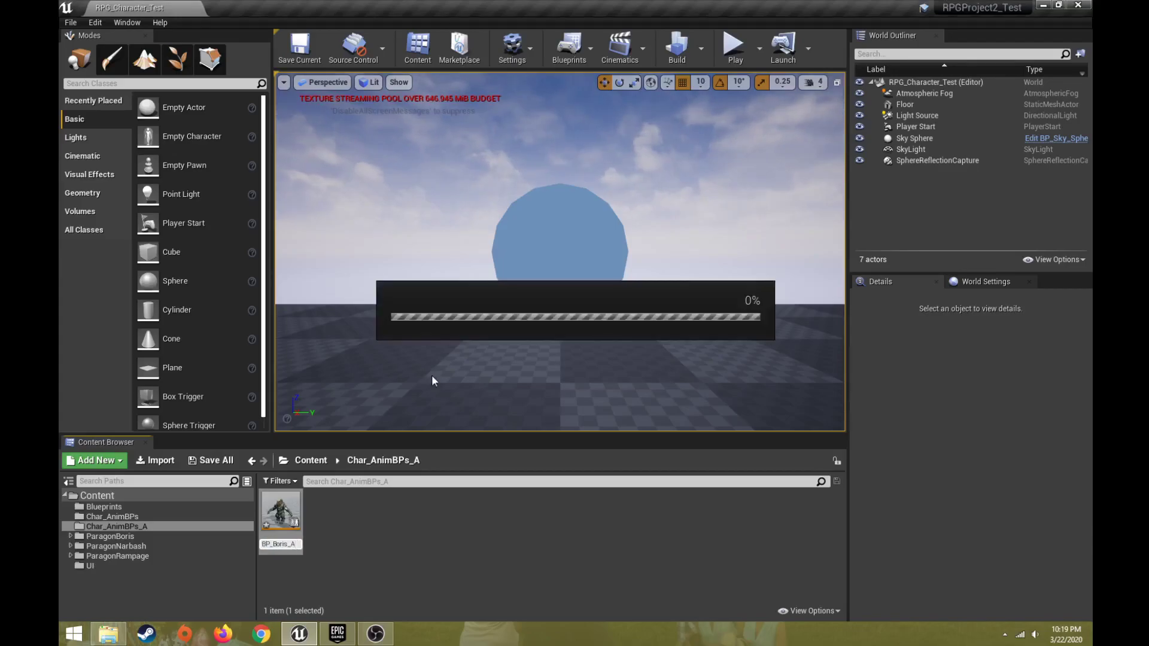
click(347, 523)
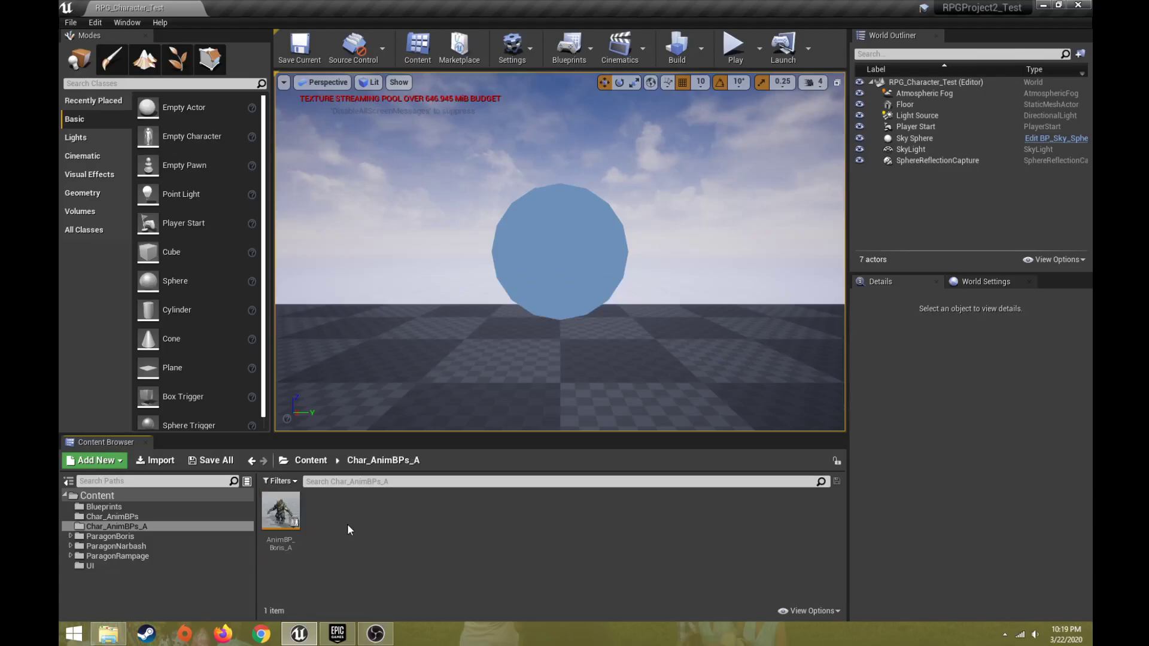
Open AnimBP_Boris_A and the original AnimBP_Boris from Char_AnimBPs, and inspect the node chain in the original's AnimGraph.
double_click(295, 502)
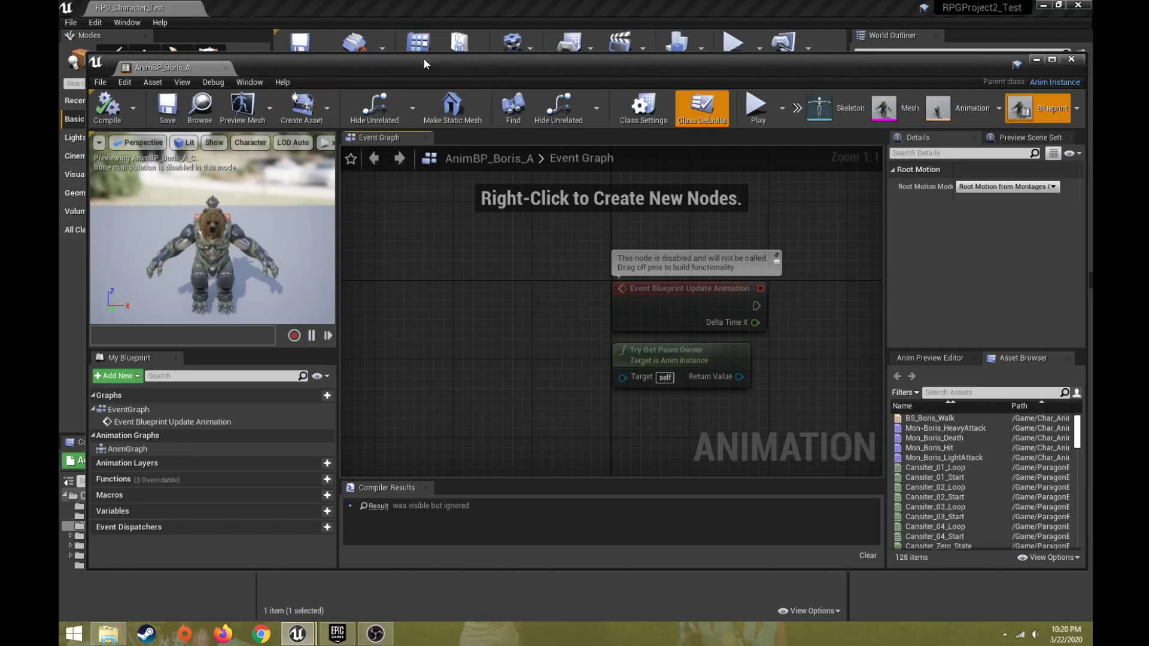
drag(424, 58, 410, 592)
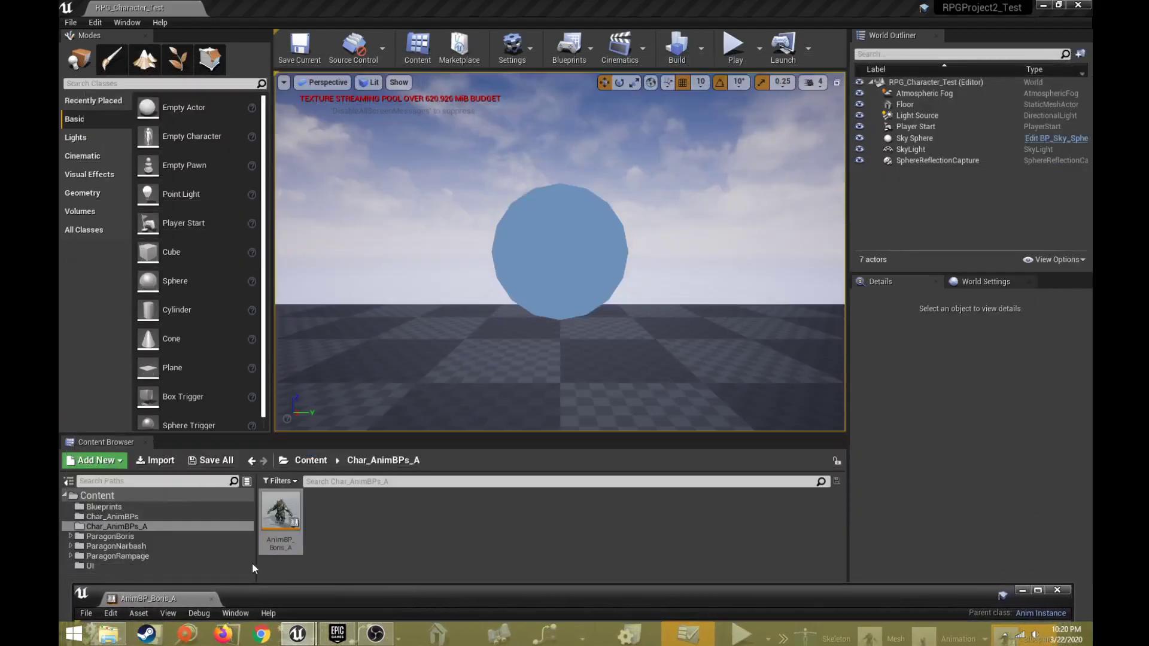
click(124, 518)
click(274, 513)
double_click(274, 513)
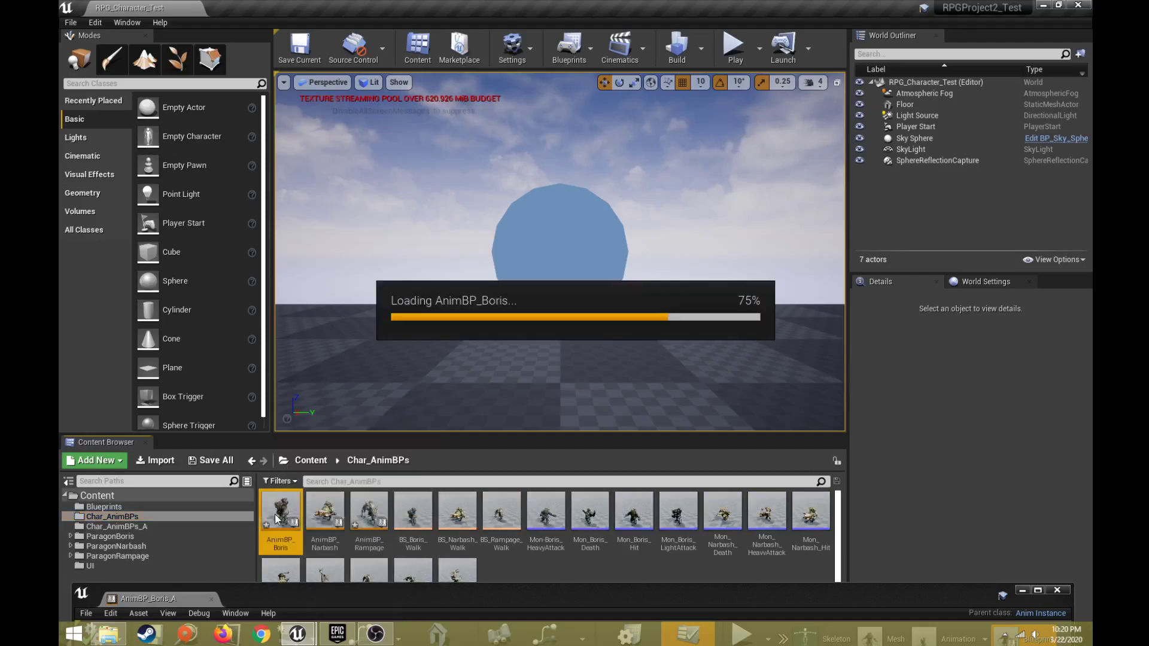
drag(458, 591, 433, 53)
right_drag(498, 216, 446, 251)
scroll(547, 226, down, 4)
scroll(536, 242, up, 3)
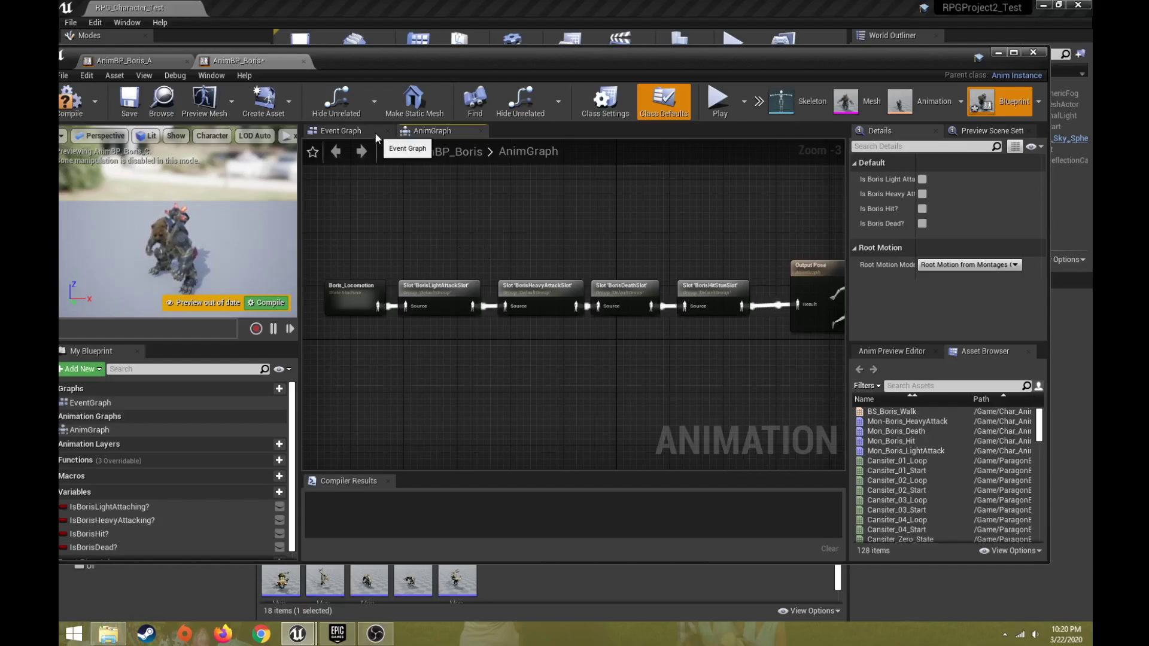
Return to AnimBP_Boris_A and view its Anim Preview Editor, finishing with the Asset Browser shown.
click(162, 60)
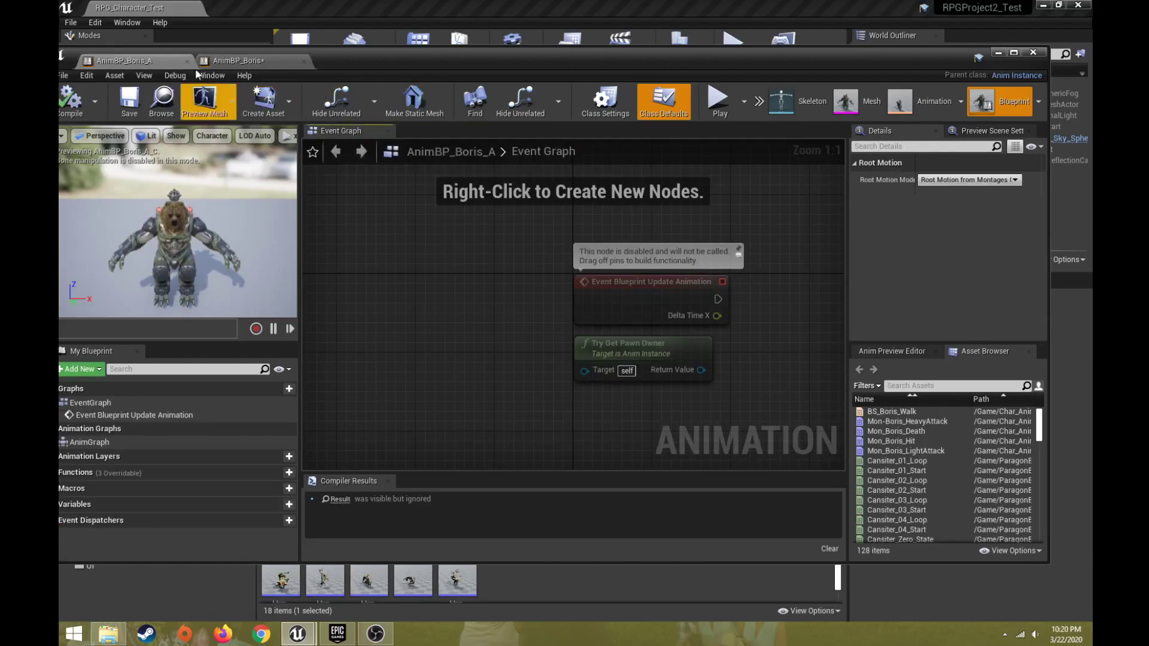
drag(343, 60, 371, 60)
click(920, 351)
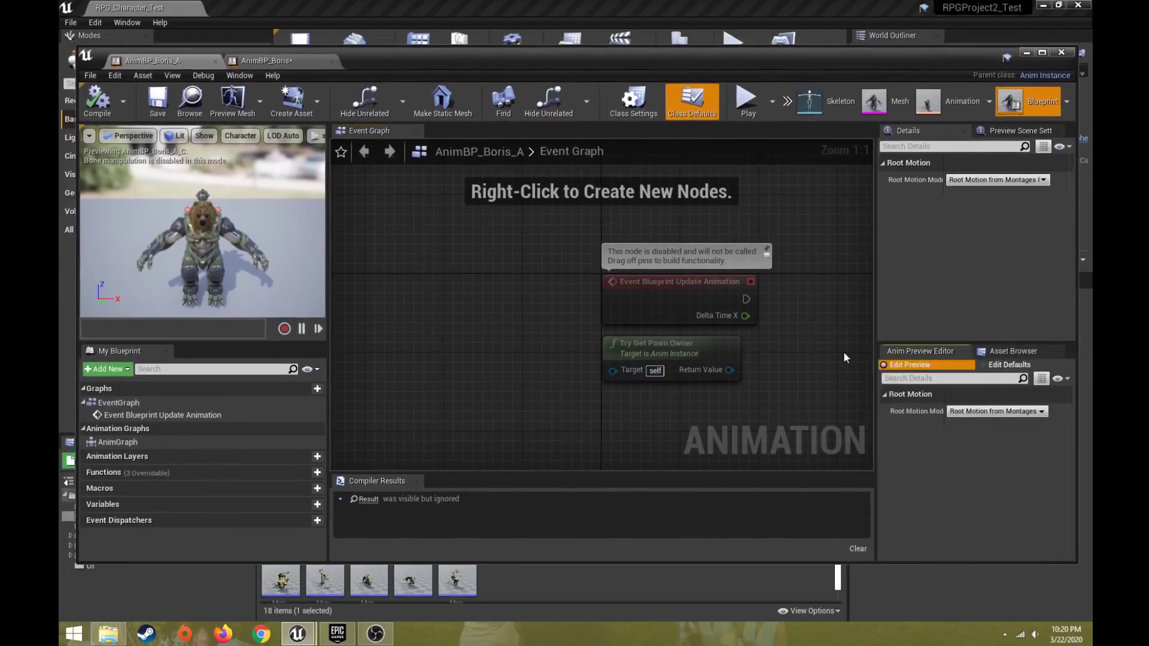
click(1011, 354)
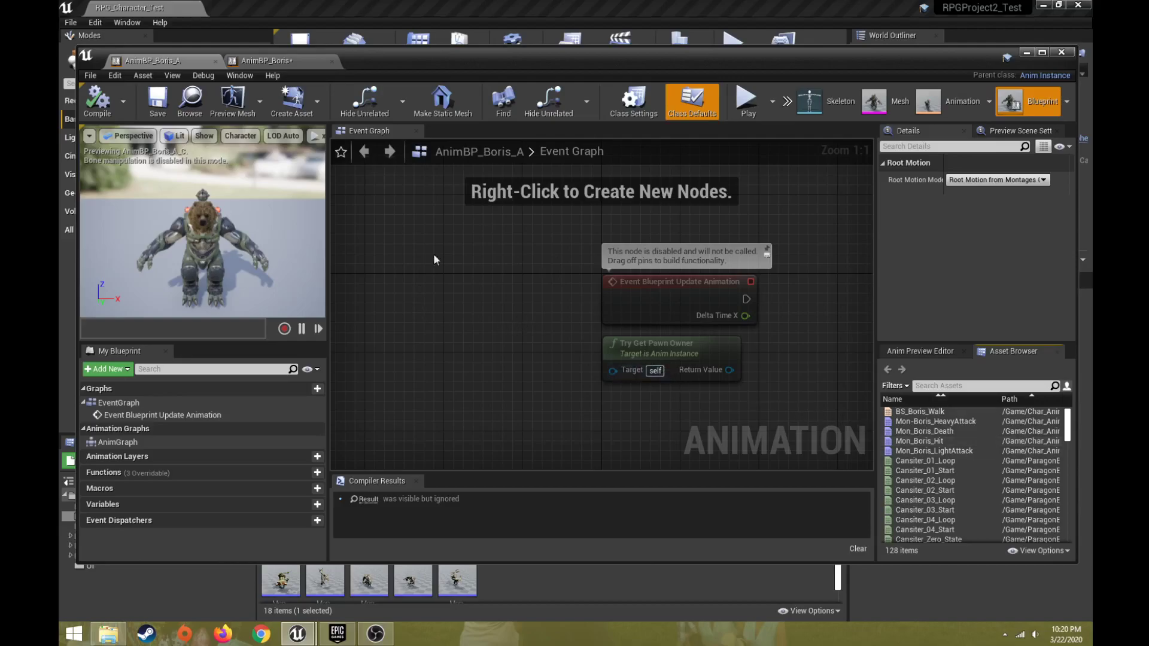
Switch to Animation mode and preview Boris's Death, Emote_Roar, Idle and Jog_Fwd animation sequences.
click(949, 102)
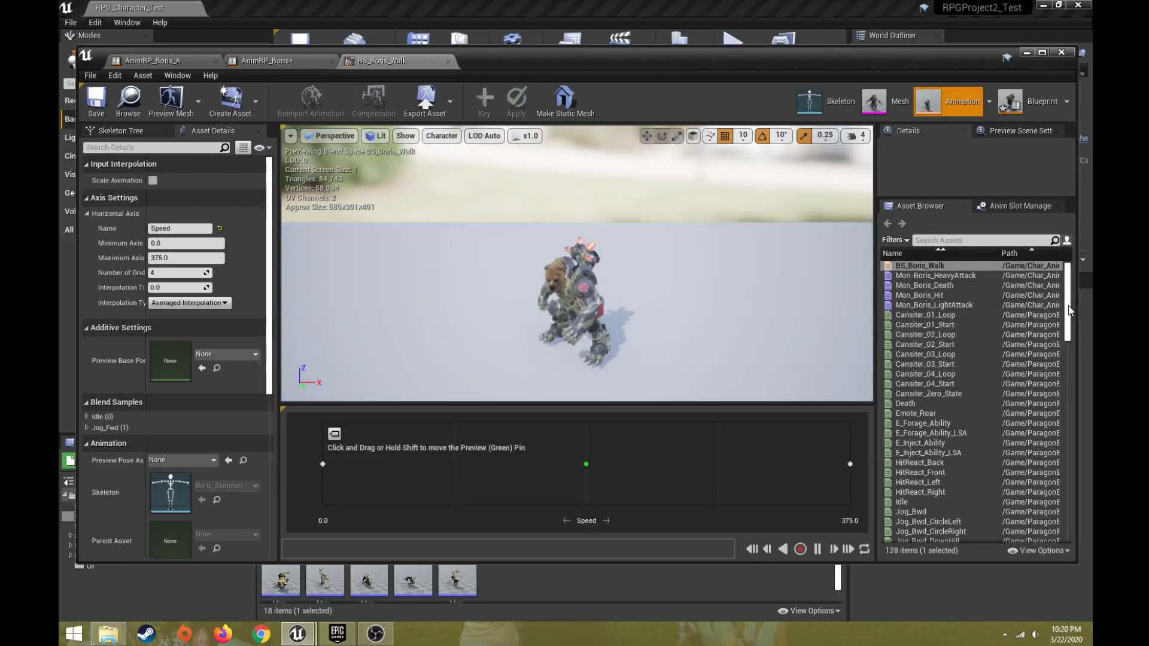
drag(1069, 310, 1072, 316)
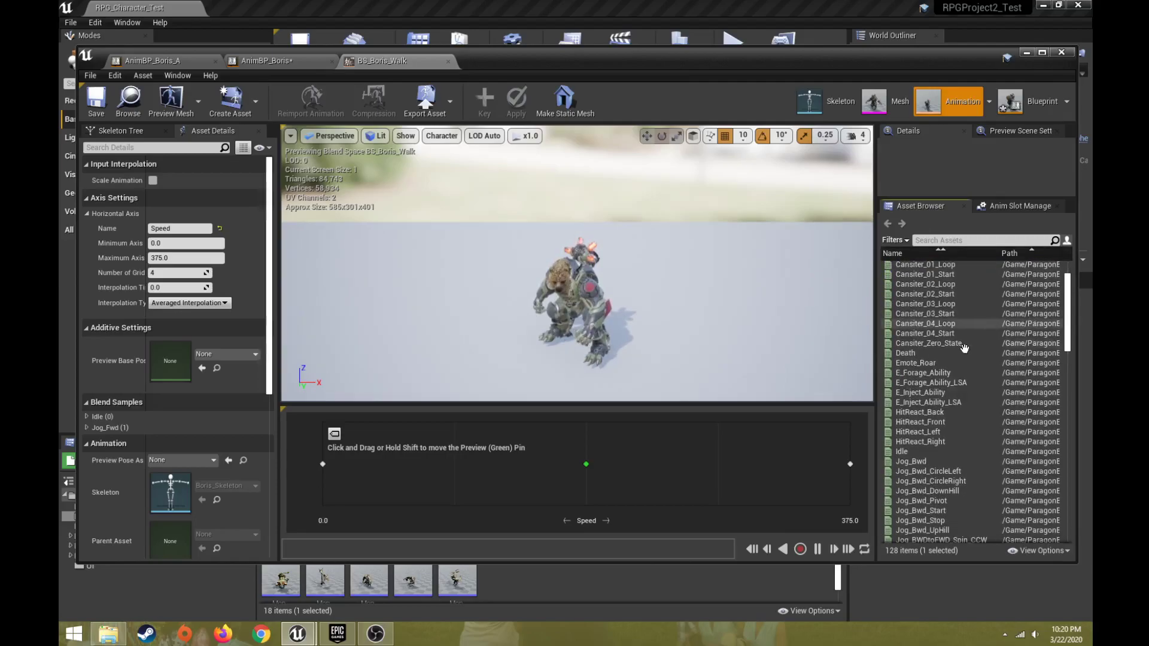
double_click(910, 353)
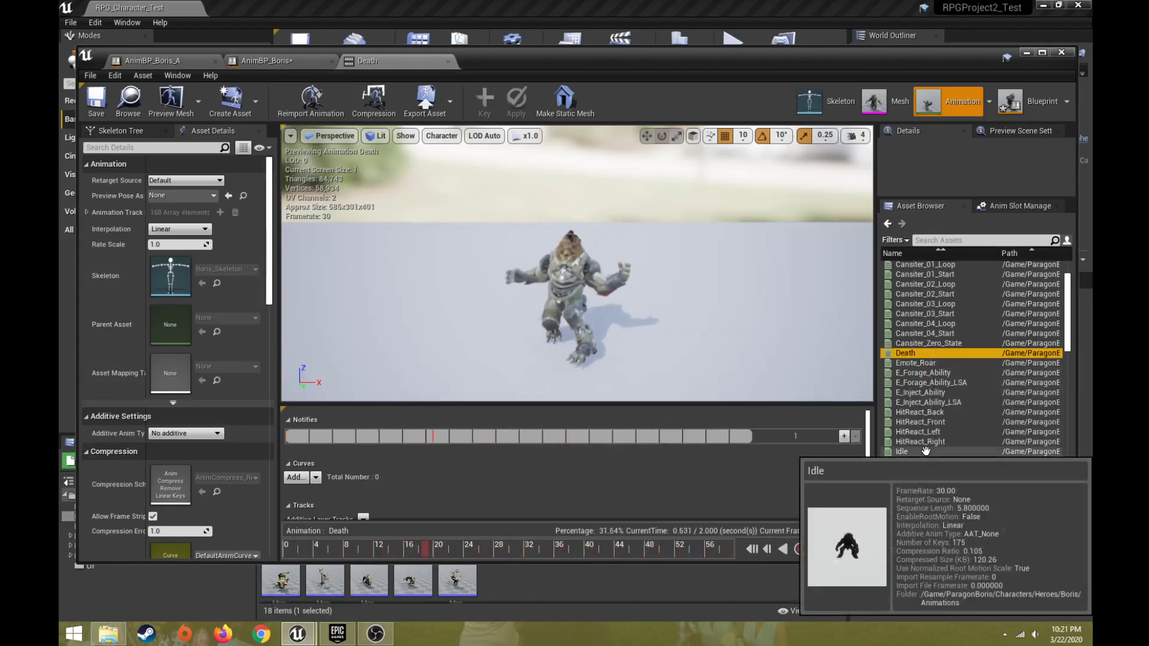
click(936, 363)
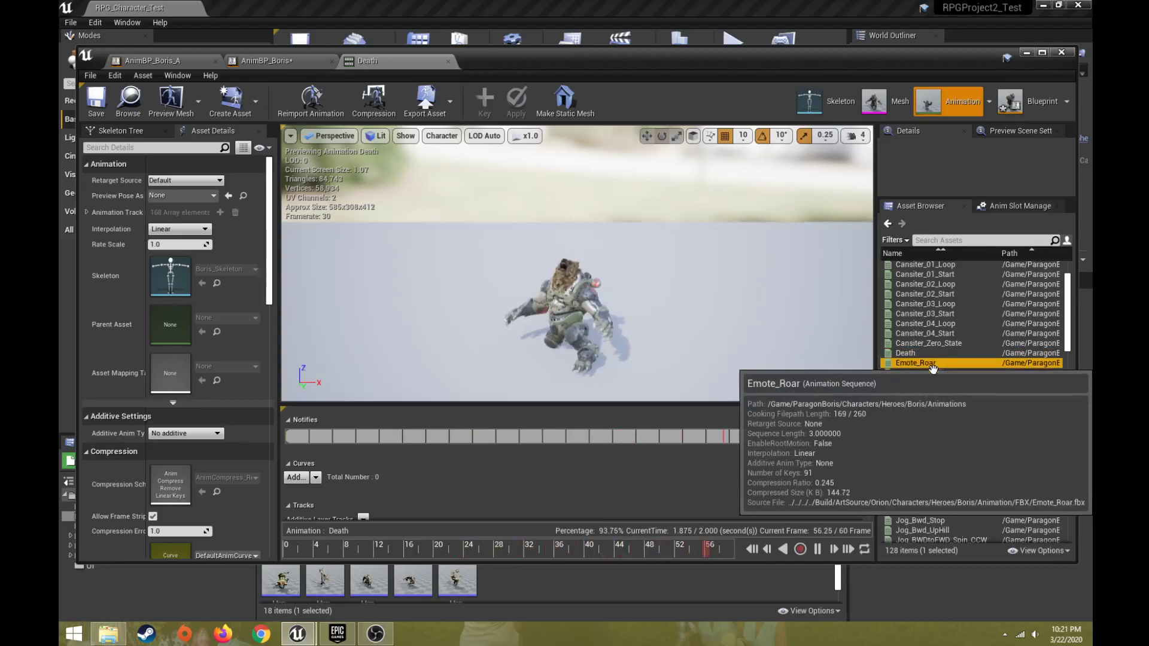
mouse_move(925, 405)
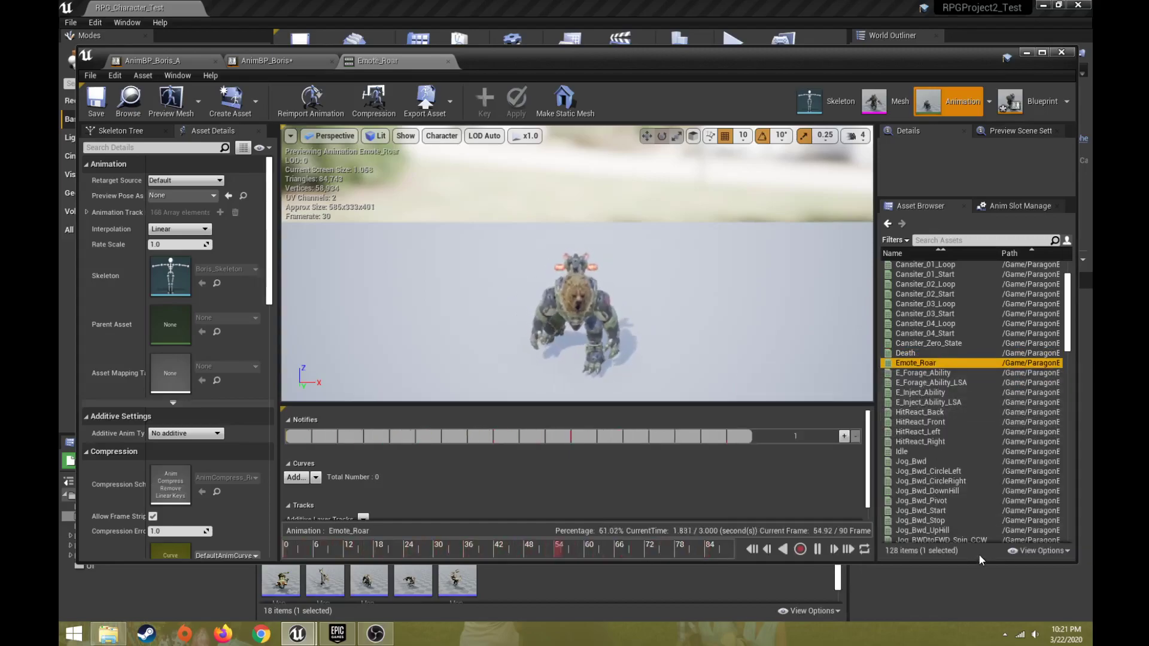
click(909, 453)
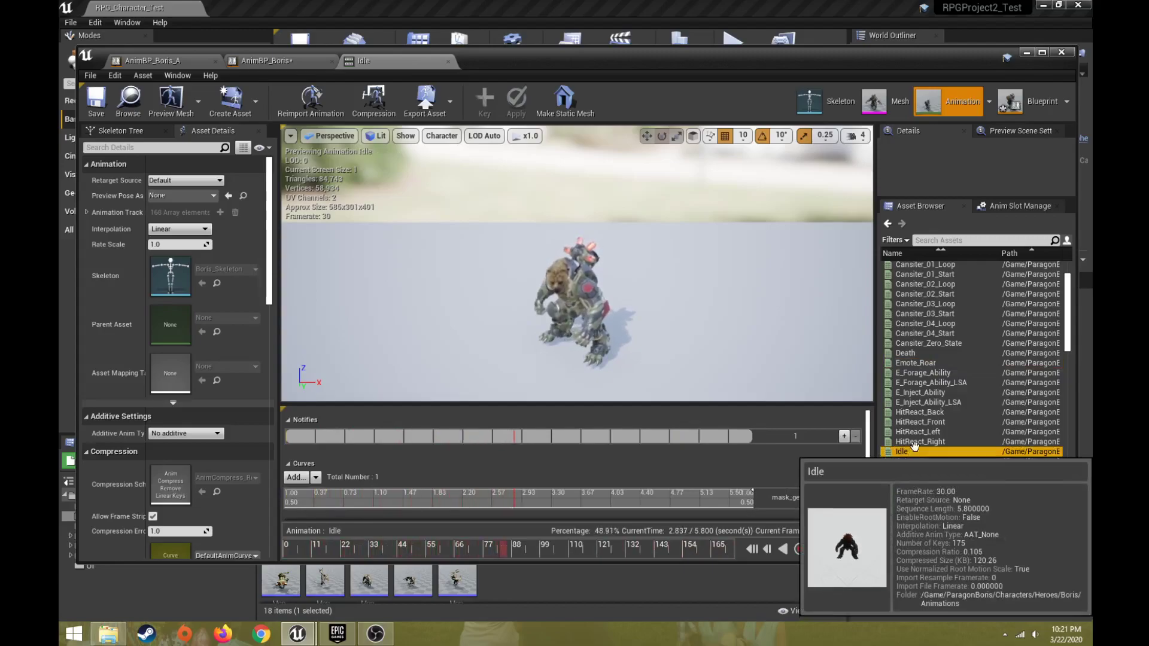
scroll(916, 419, down, 6)
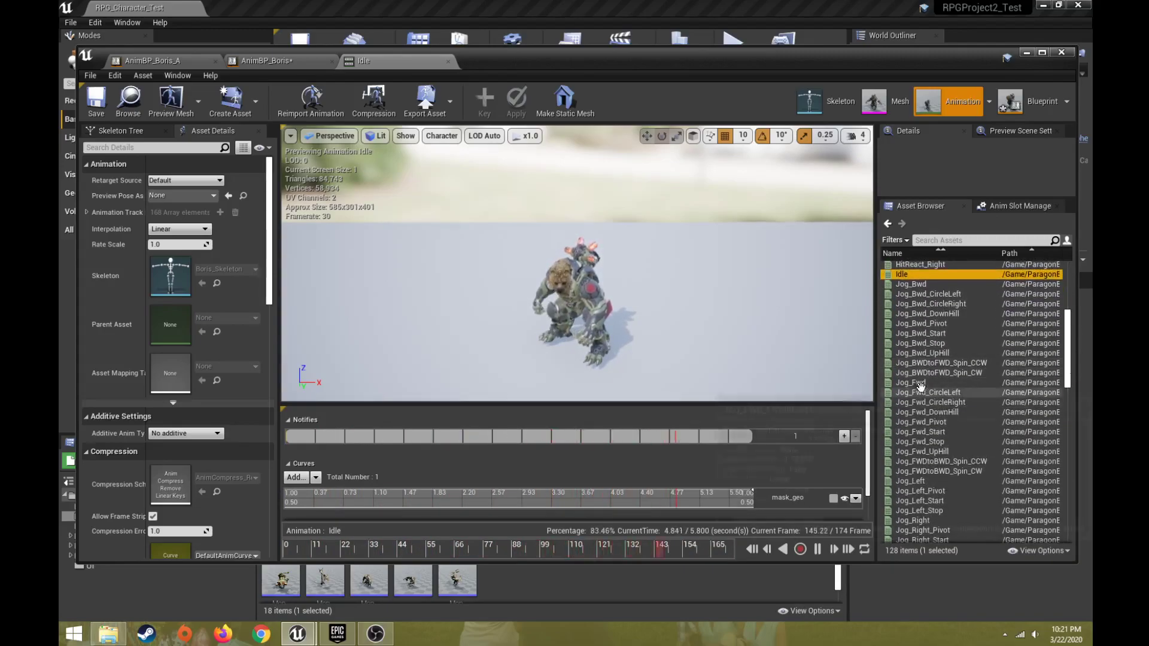
click(920, 384)
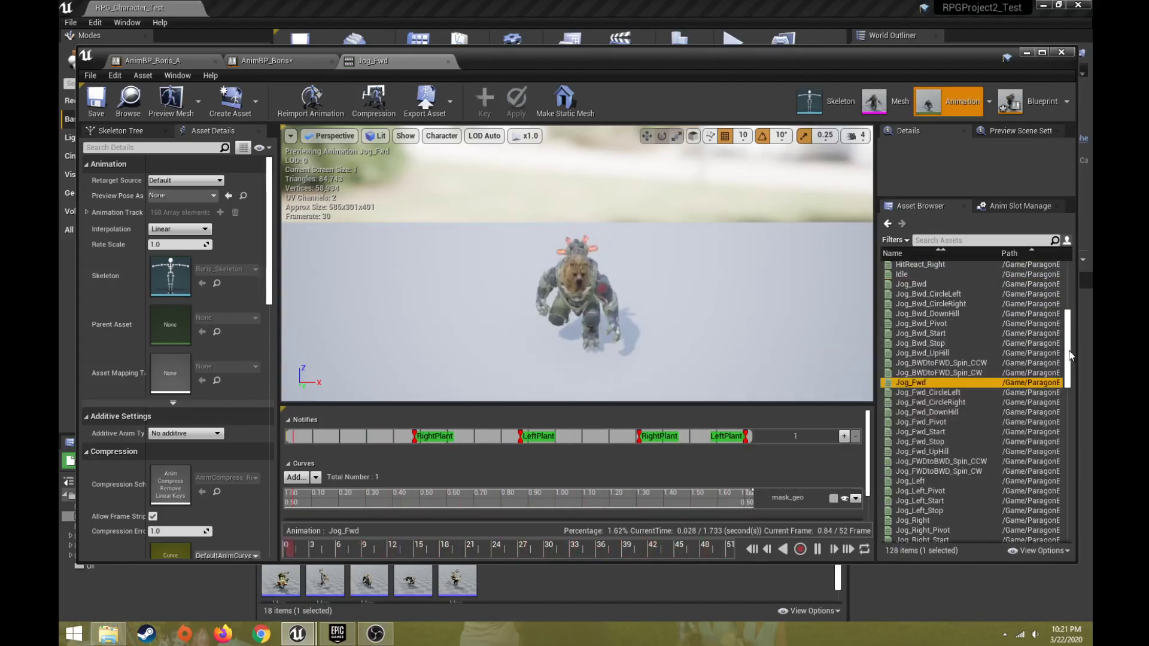
Preview Boris's Knockback_Fwd, Primary_A, Primary_B and Primary_C animation sequences.
scroll(1070, 354, down, 8)
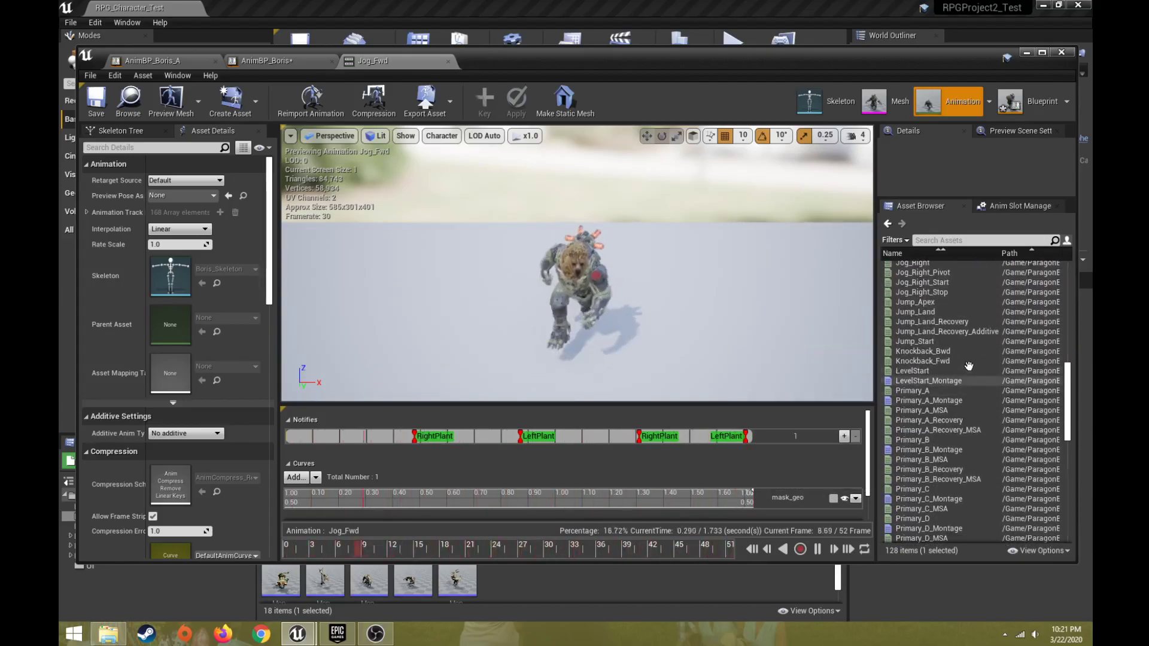
click(976, 362)
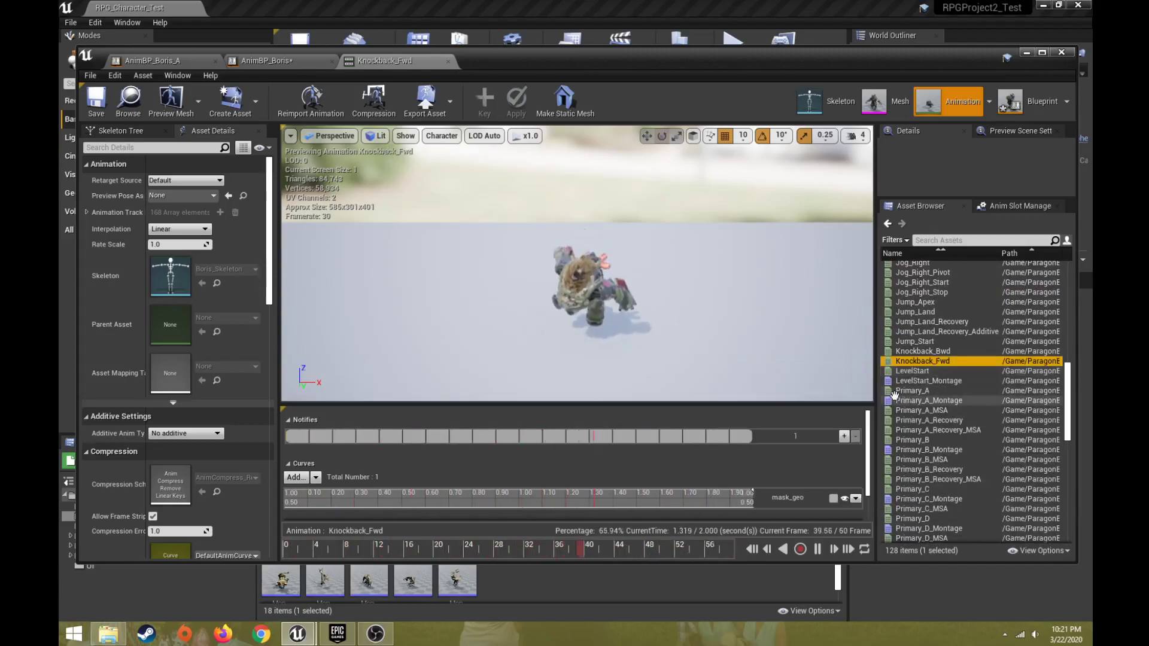
scroll(1066, 397, down, 2)
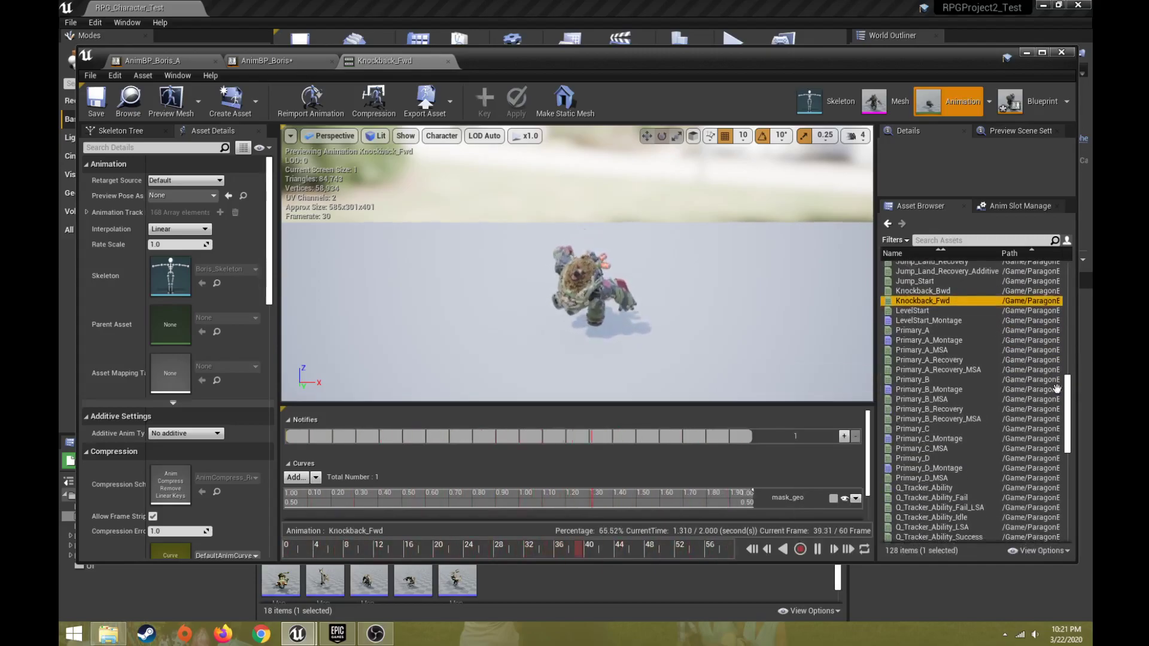
click(936, 331)
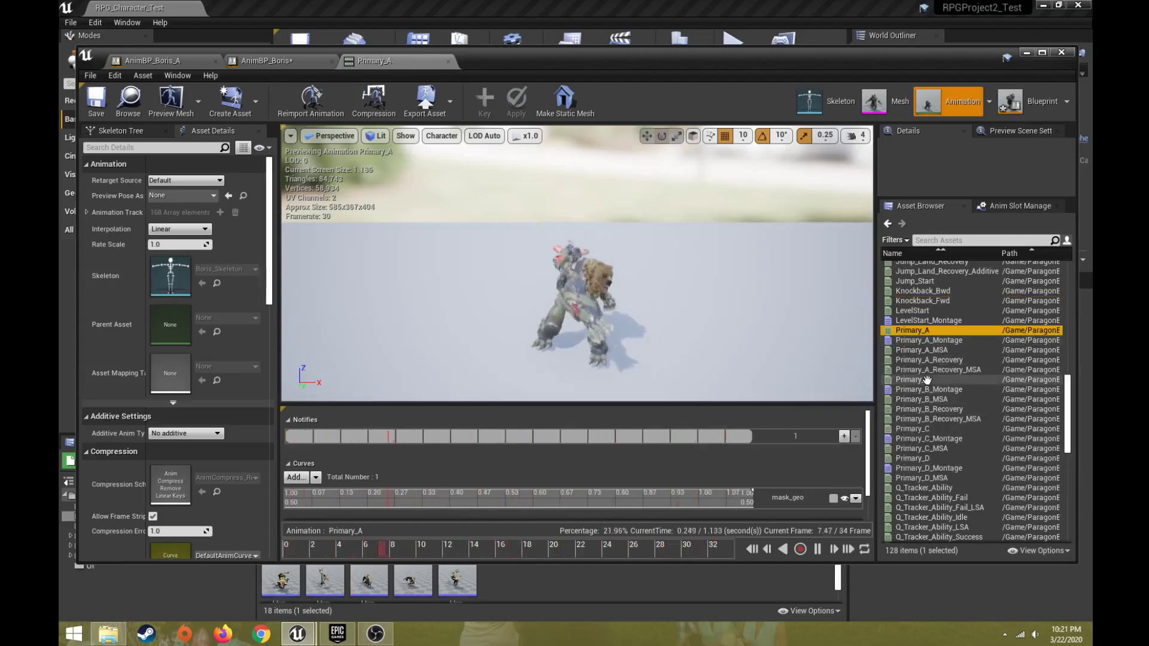
click(926, 380)
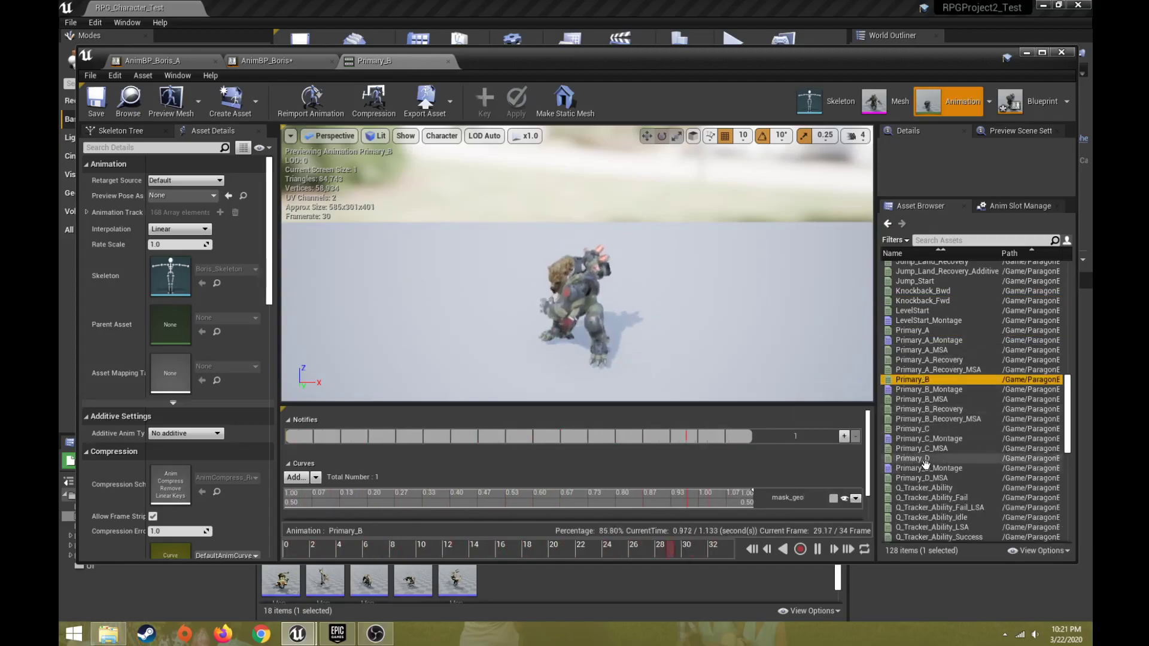
click(926, 428)
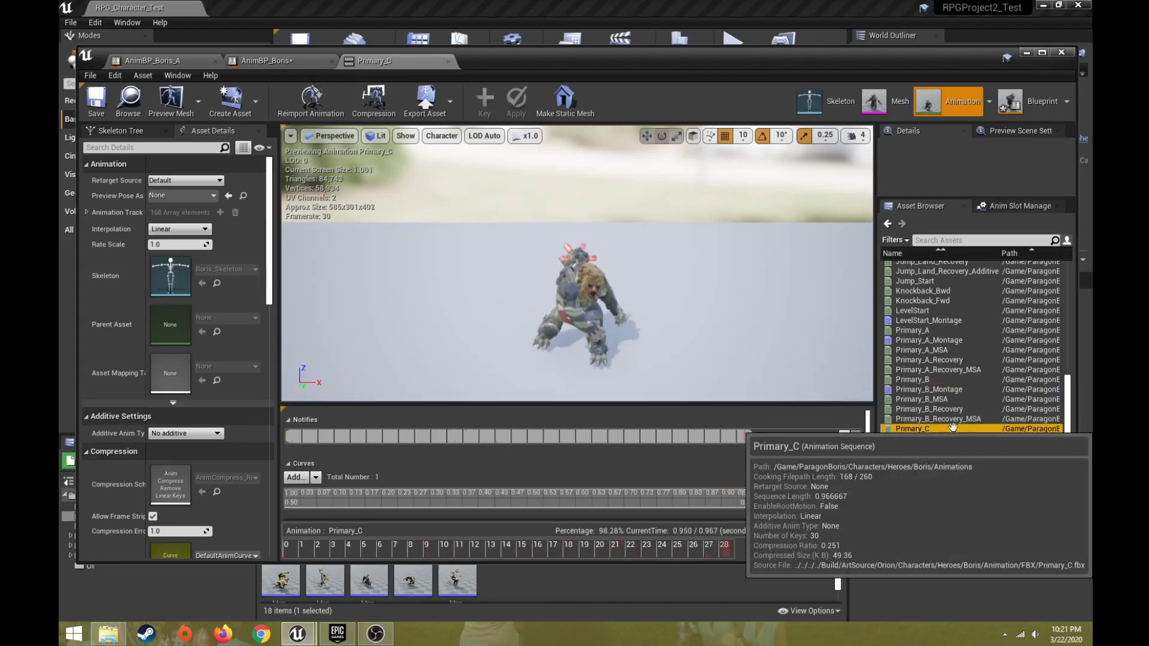
Preview Boris's Primary_D, Stun_Start and Stun_Loop animation sequences.
scroll(983, 396, down, 3)
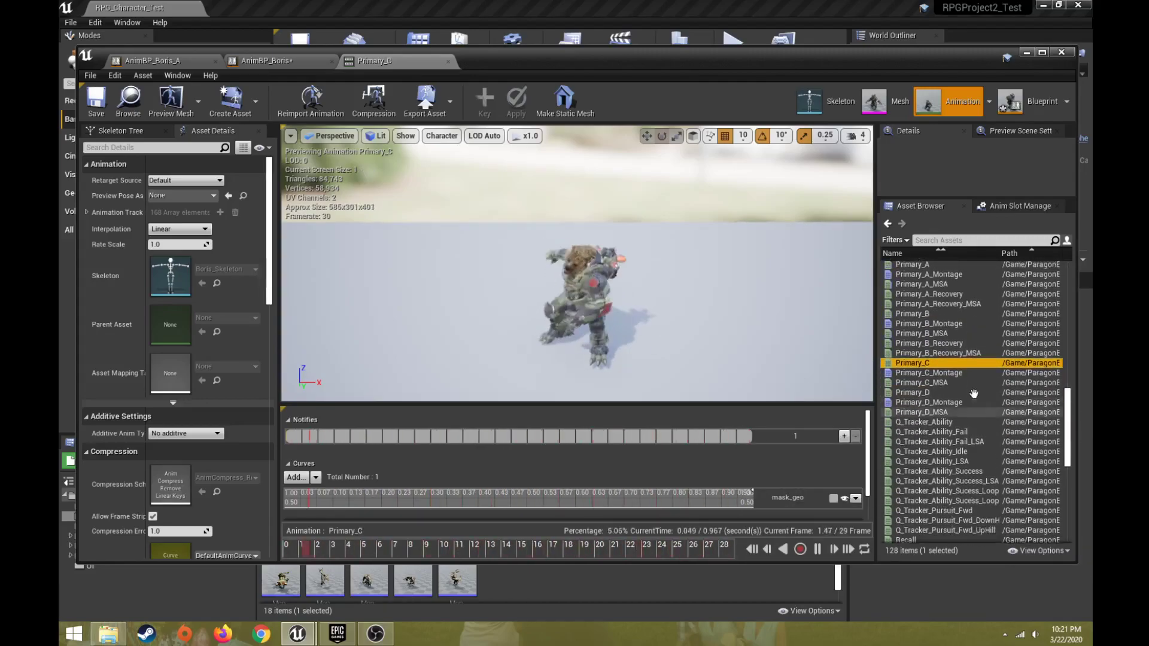
click(984, 394)
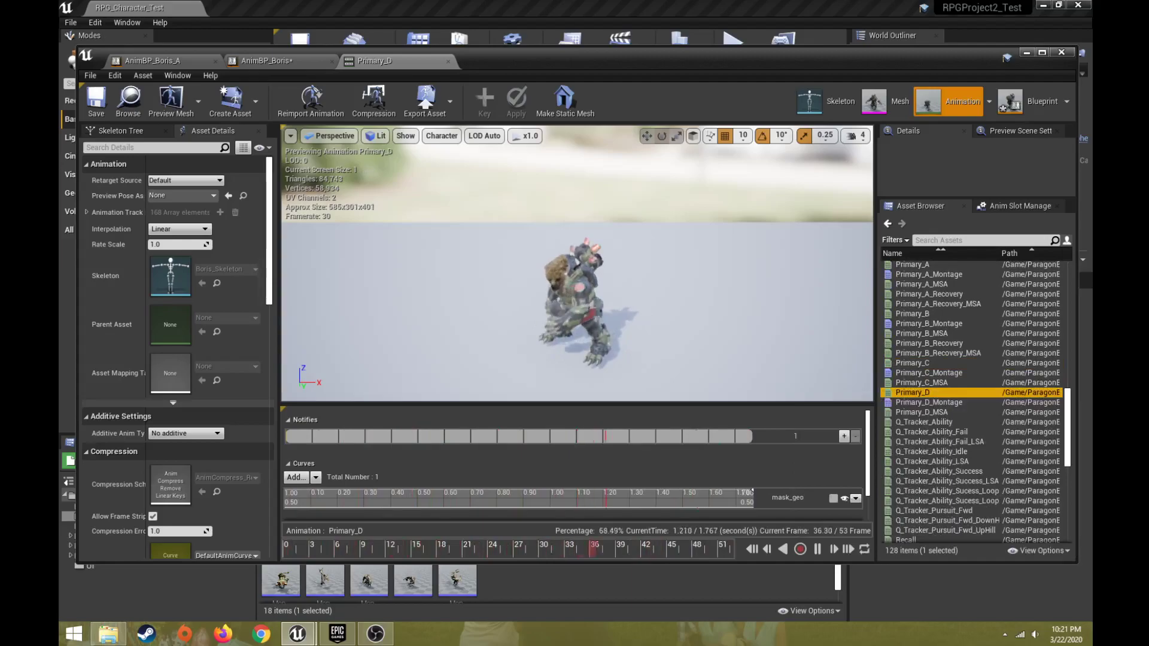
scroll(1073, 458, down, 7)
scroll(1072, 457, down, 4)
scroll(1069, 485, up, 2)
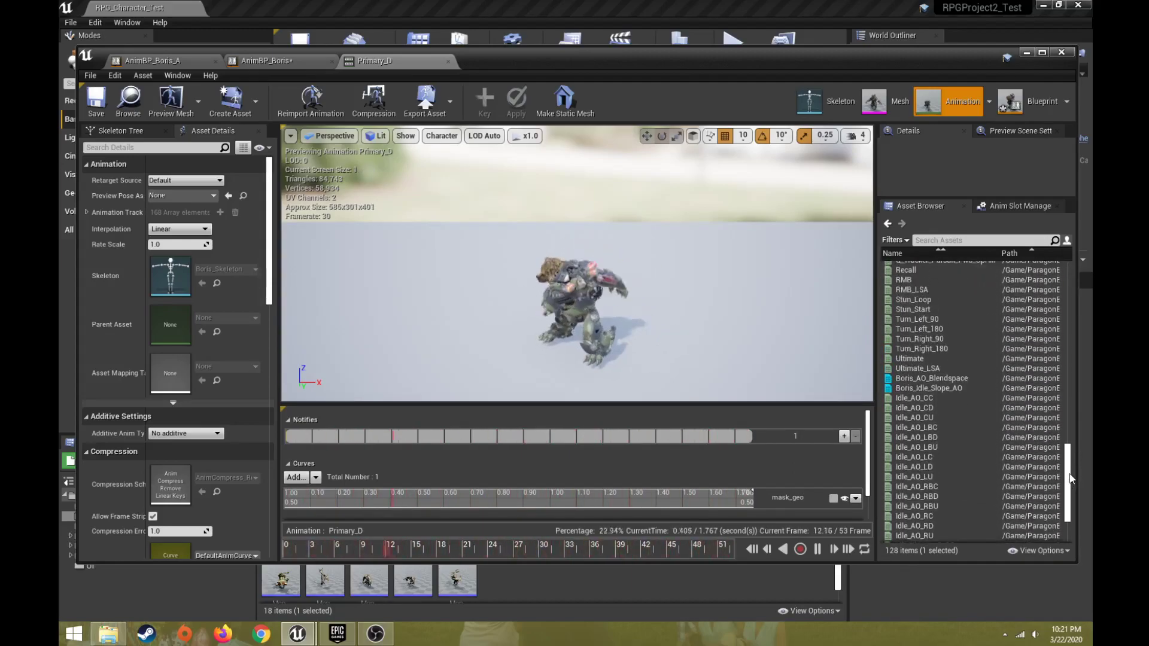
click(923, 311)
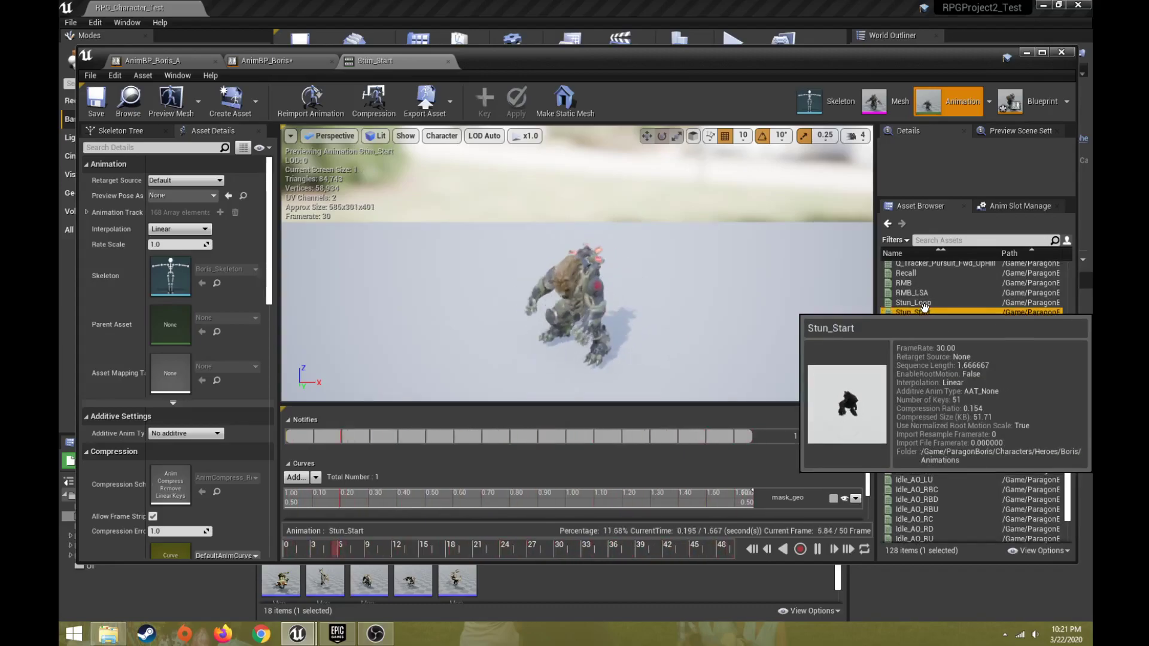
click(926, 303)
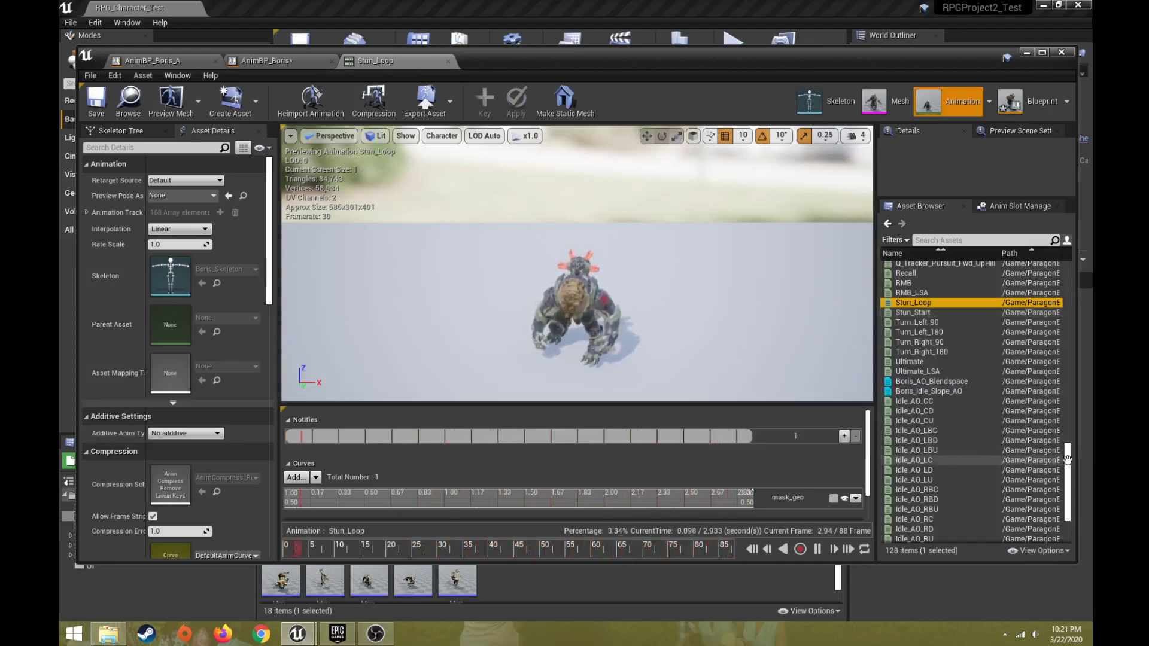
Preview Boris's Idle animation sequence again and look through the rest of his animation list.
scroll(1071, 499, down, 3)
drag(1071, 499, 1042, 266)
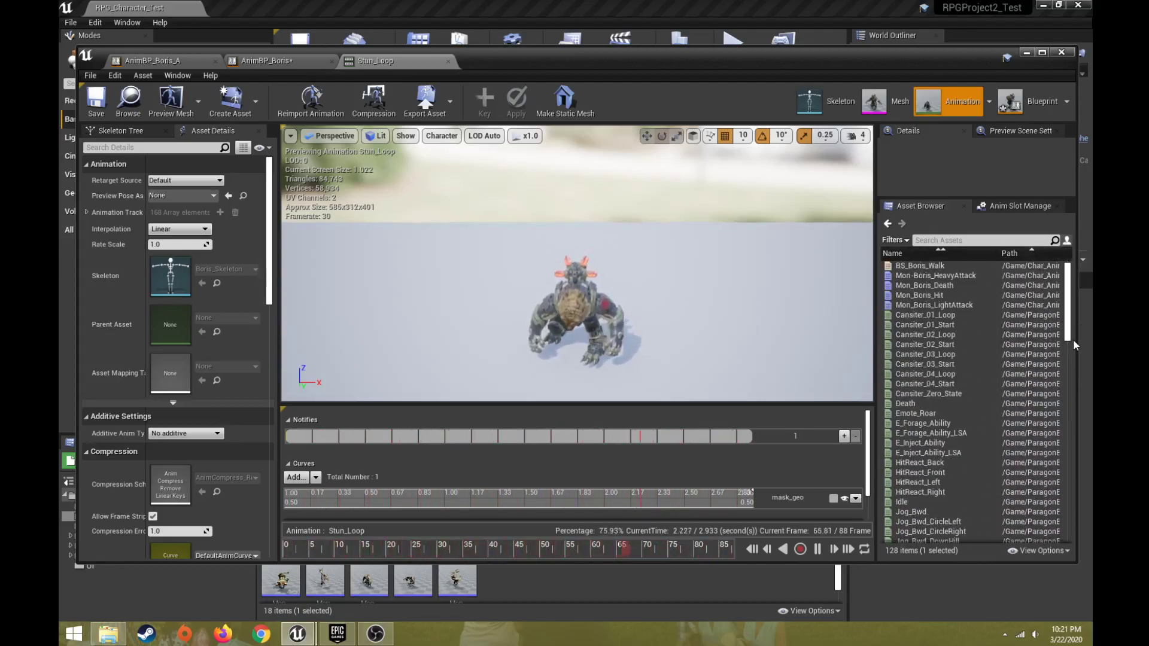
scroll(1018, 341, down, 5)
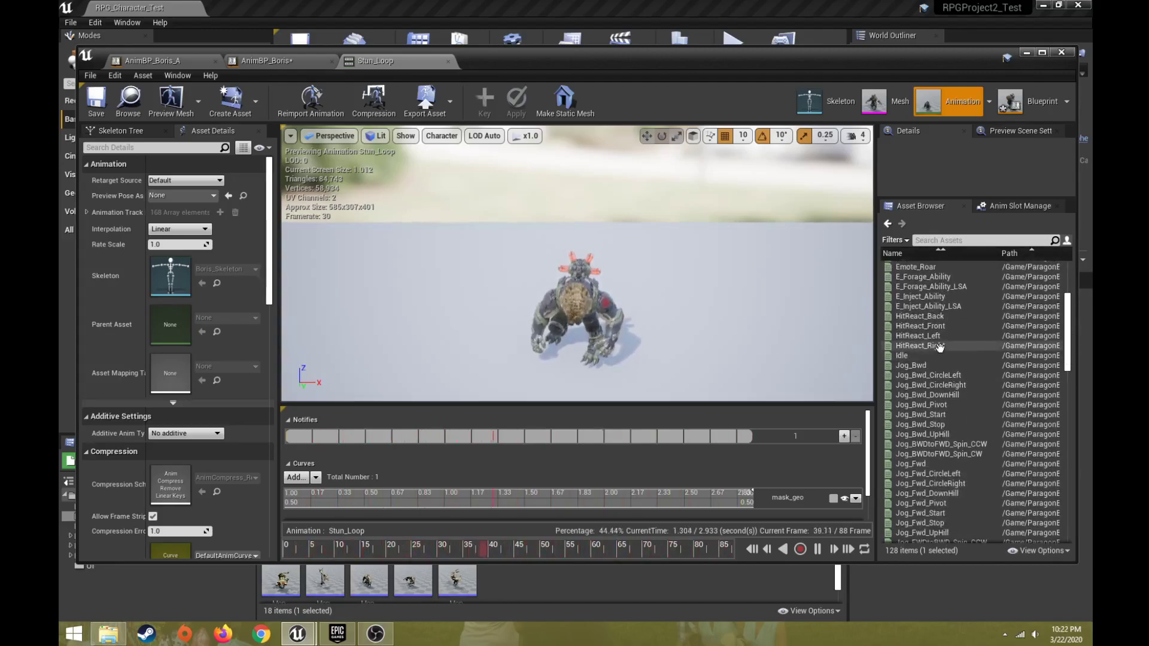
click(933, 356)
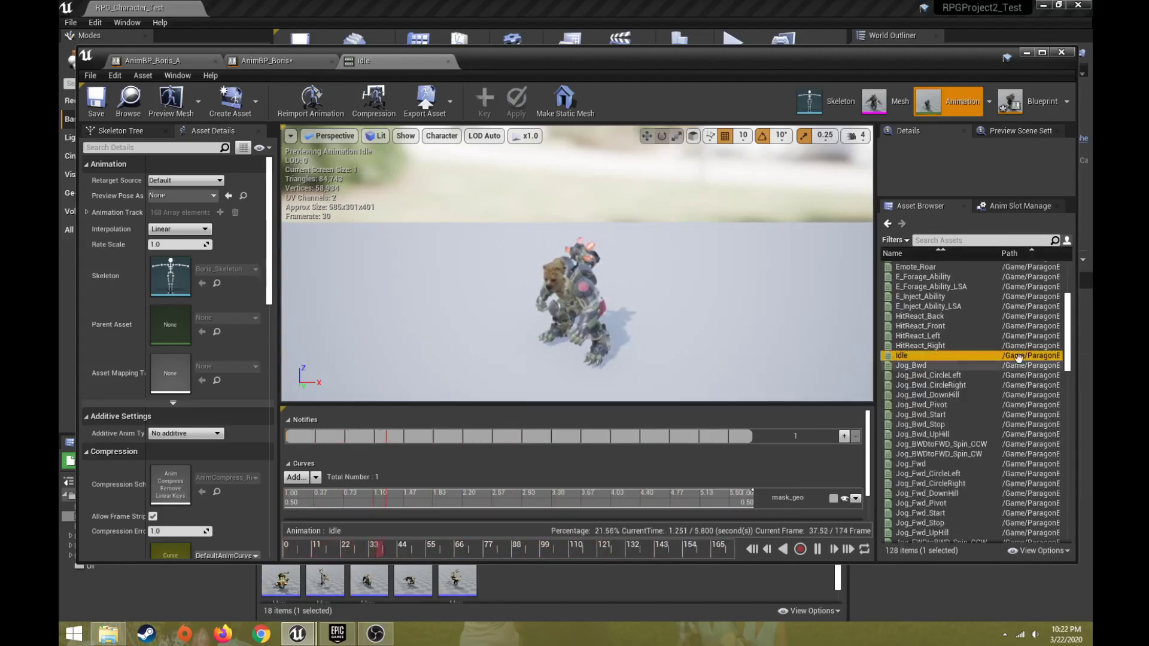
drag(1070, 333, 1054, 414)
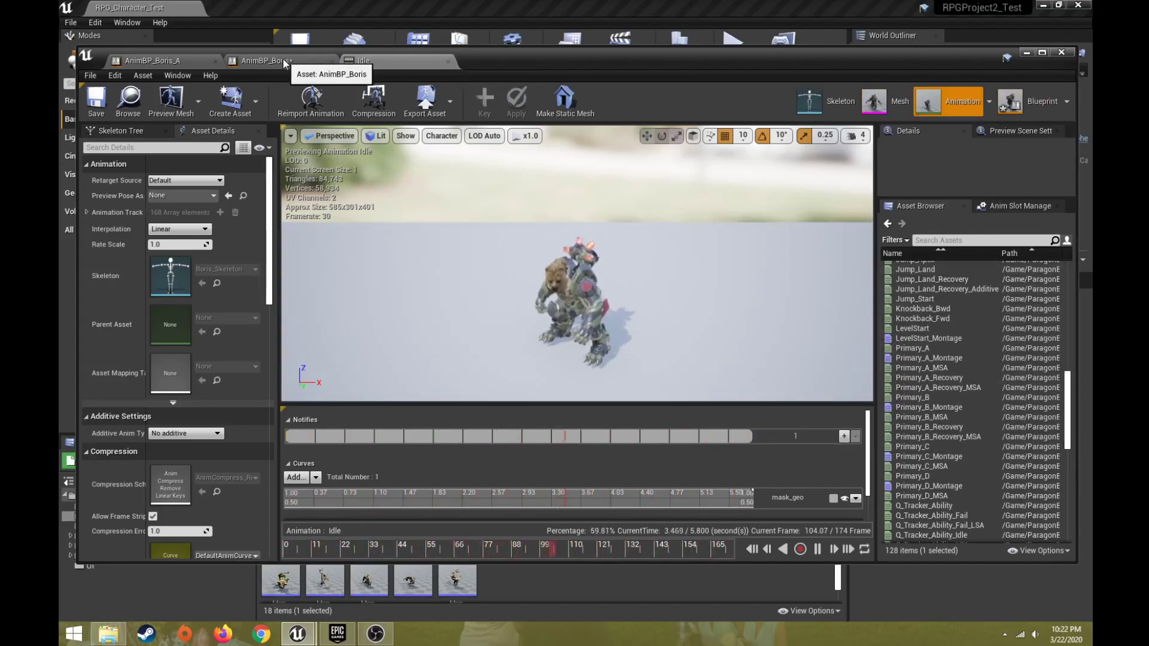
Return to AnimBP_Boris_A and check its preview scene settings, details and the list of related animation blueprints.
click(162, 61)
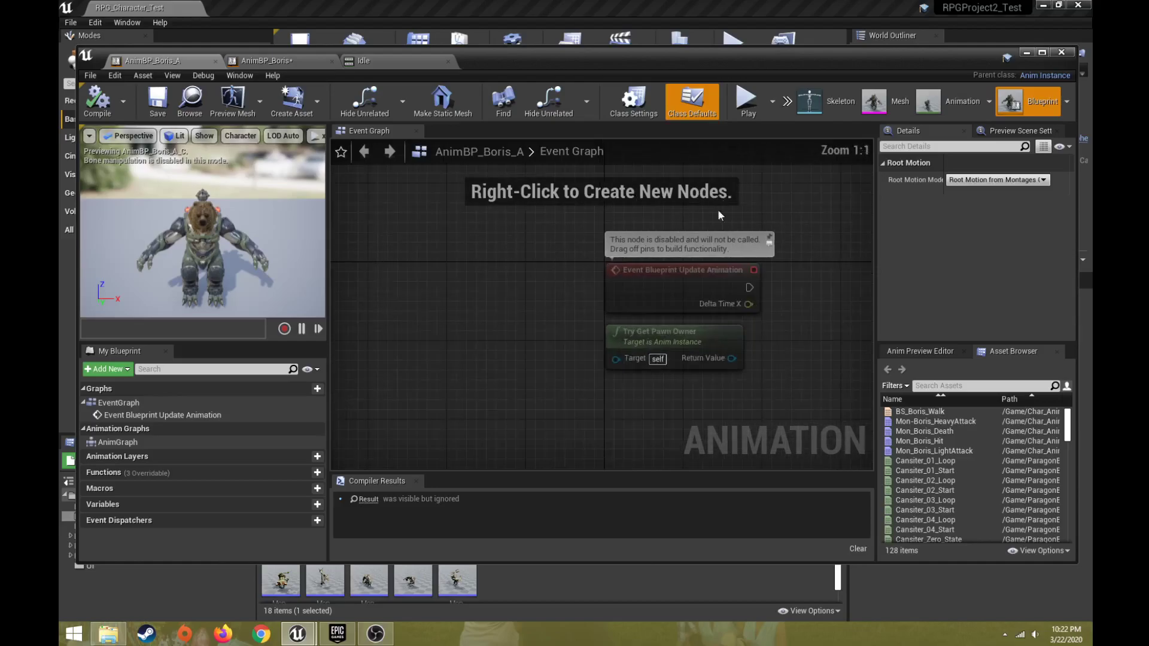
click(1020, 130)
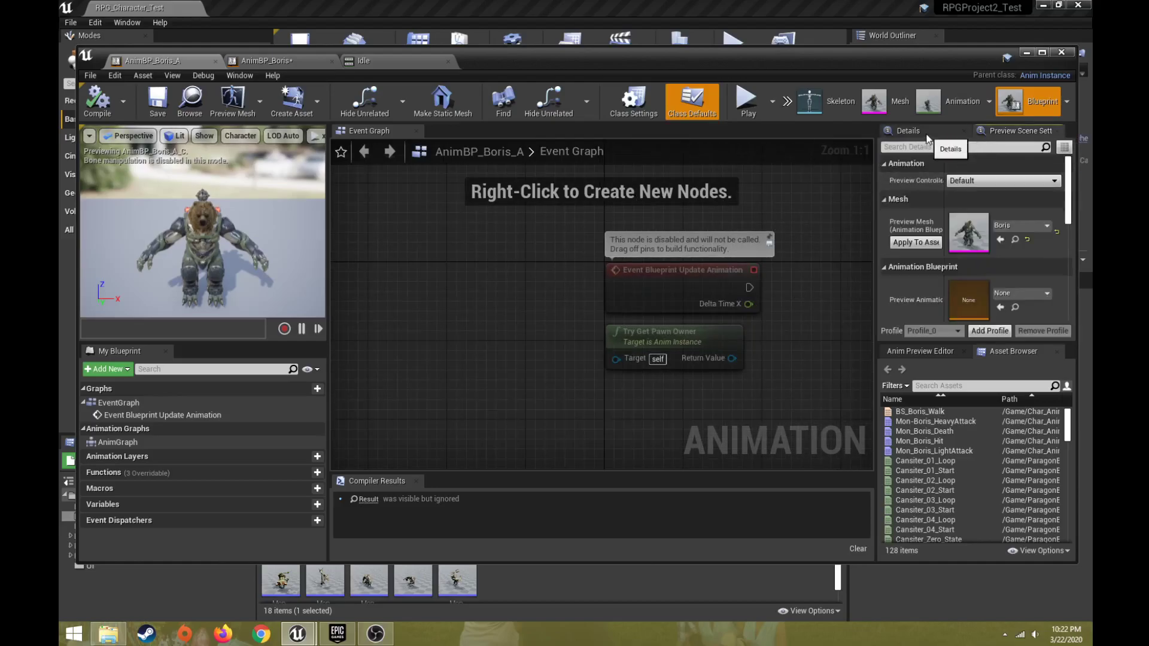
click(908, 131)
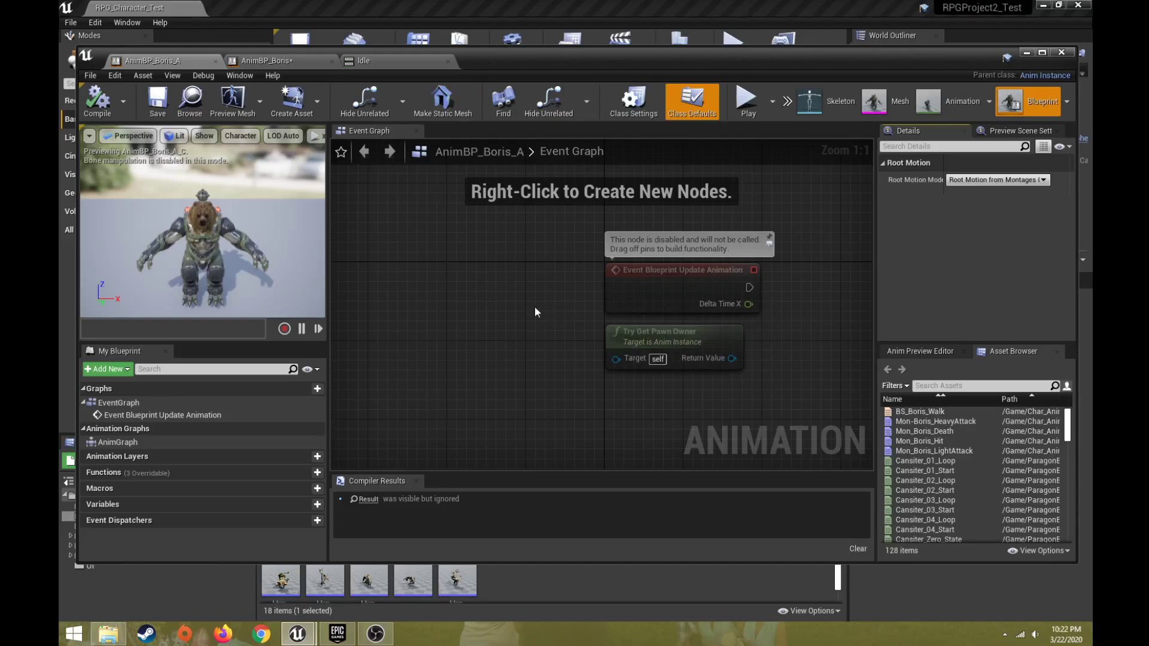
scroll(534, 310, down, 1)
scroll(536, 306, up, 1)
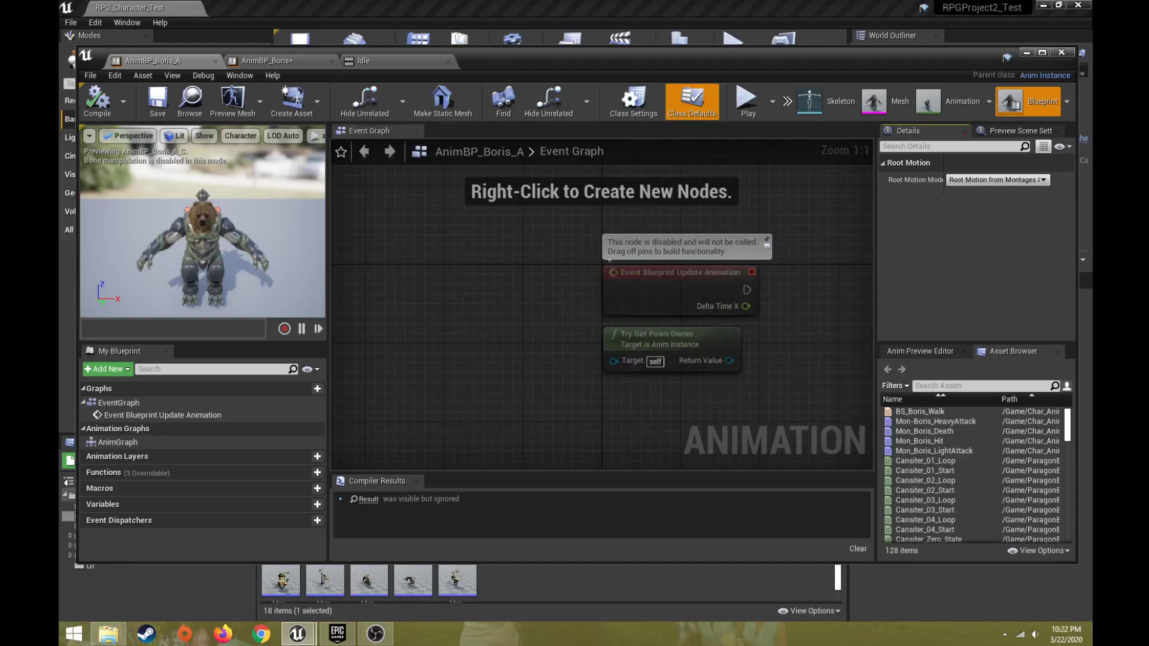
click(1070, 102)
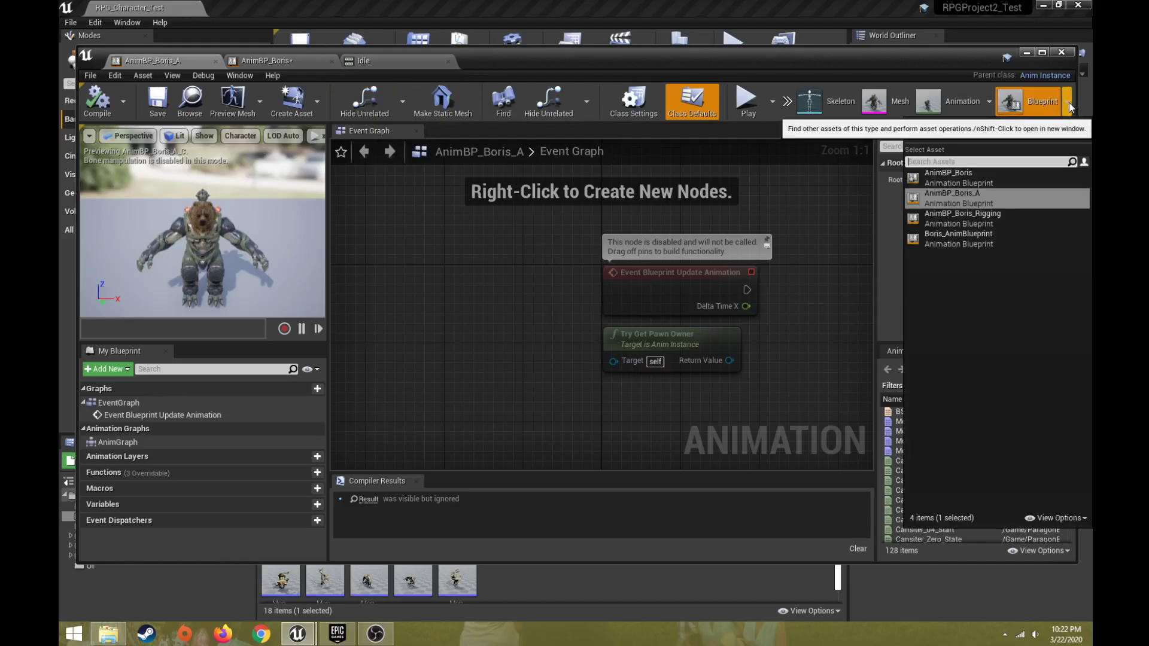
click(1069, 102)
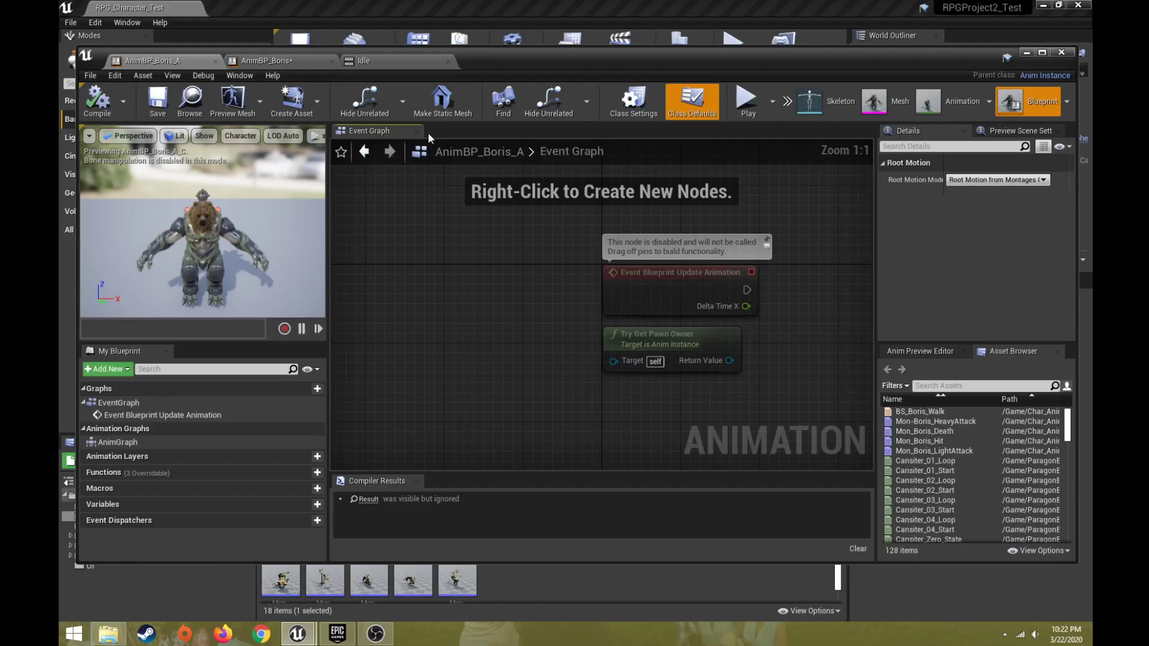
Inspect the AnimGraph and Event Graph of the original AnimBP_Boris, finishing back in AnimBP_Boris_A.
click(293, 59)
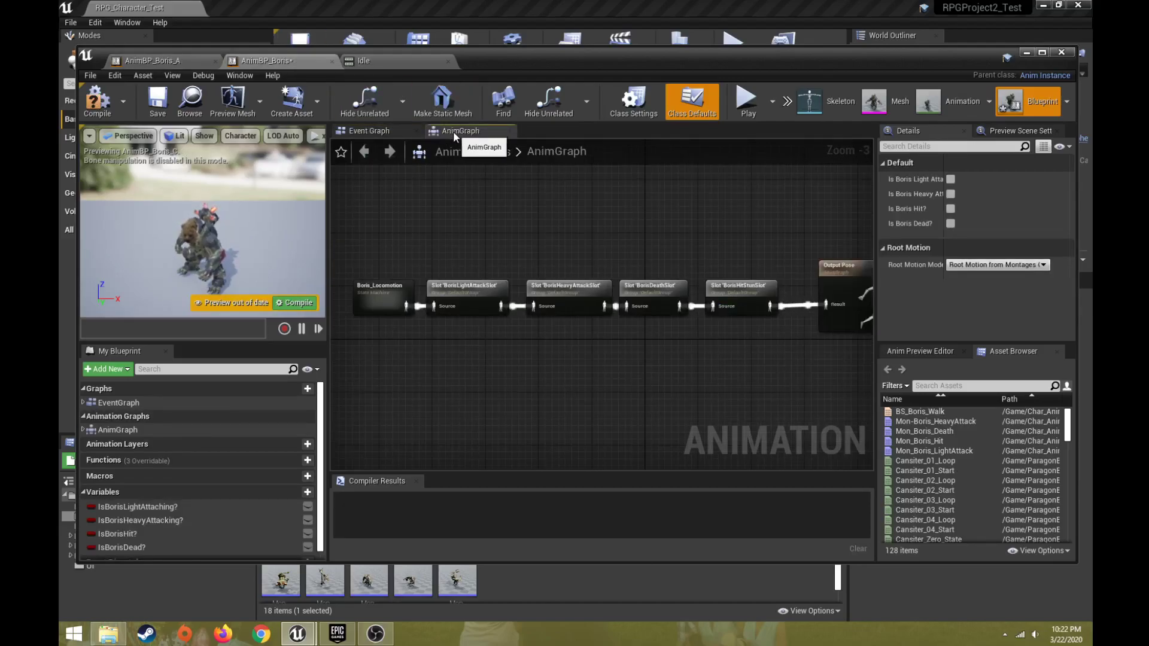
click(370, 132)
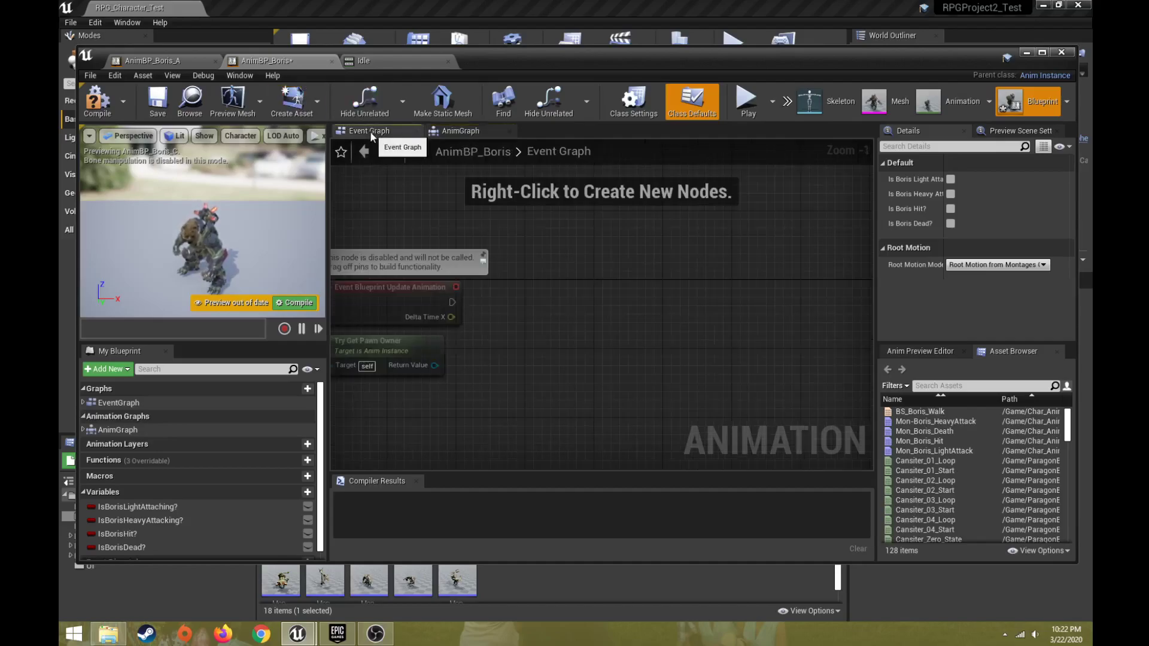
click(191, 60)
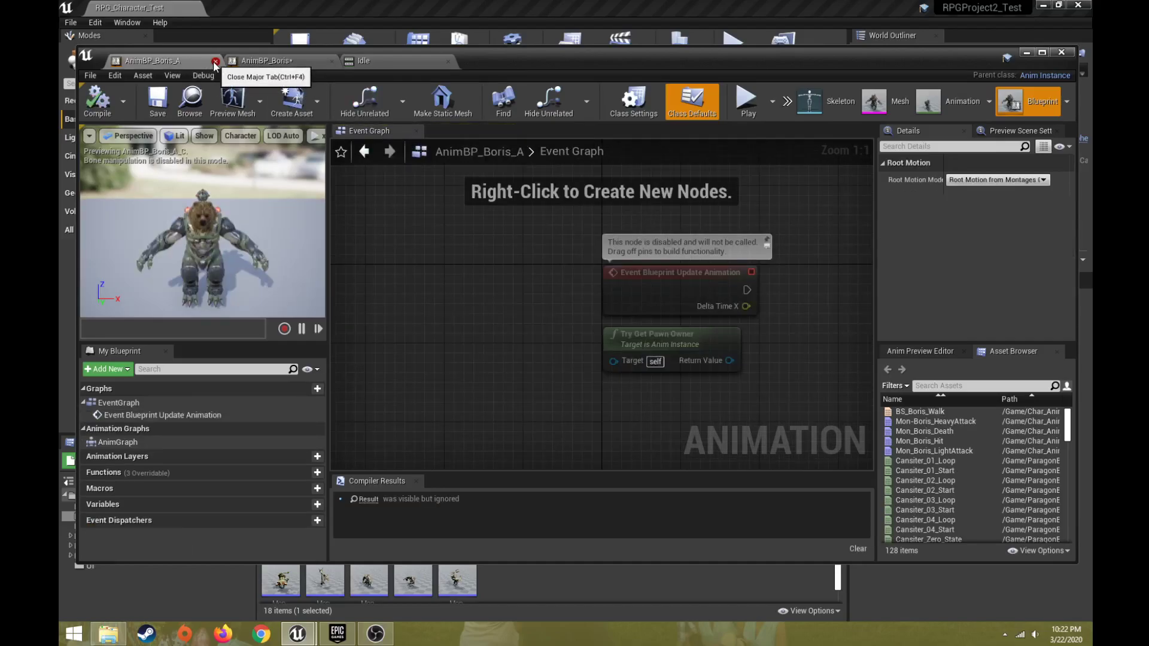
Close AnimBP_Boris_A and force delete the asset from the Char_AnimBPs_A folder.
click(215, 61)
click(1027, 53)
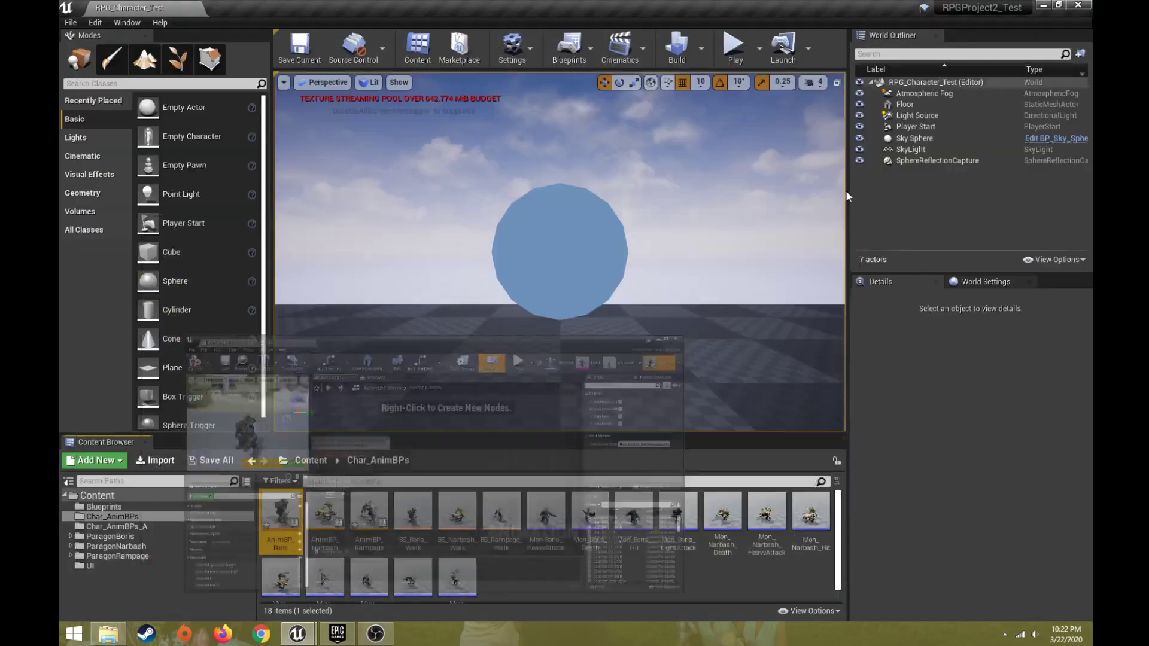
click(218, 528)
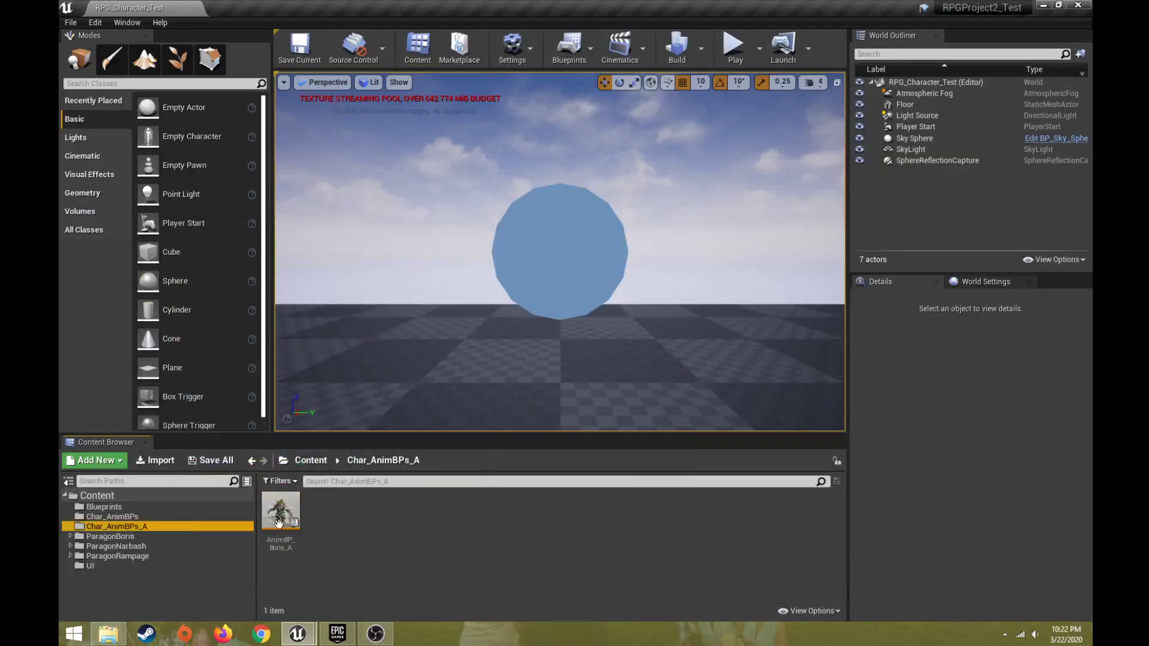
right_click(289, 509)
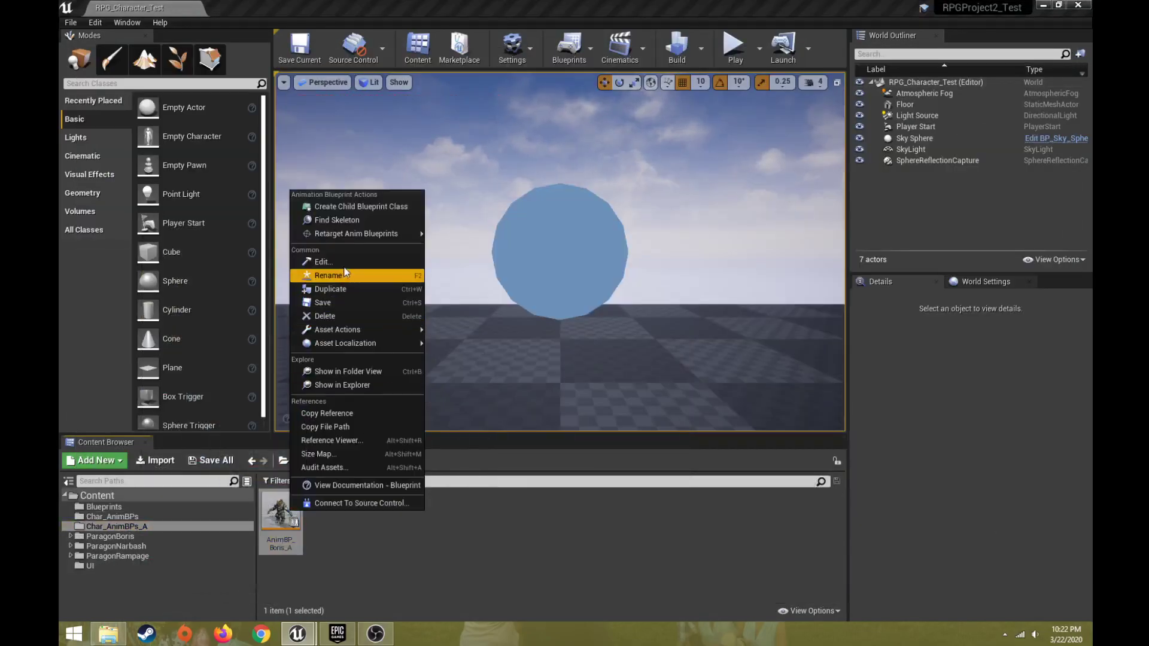
click(334, 318)
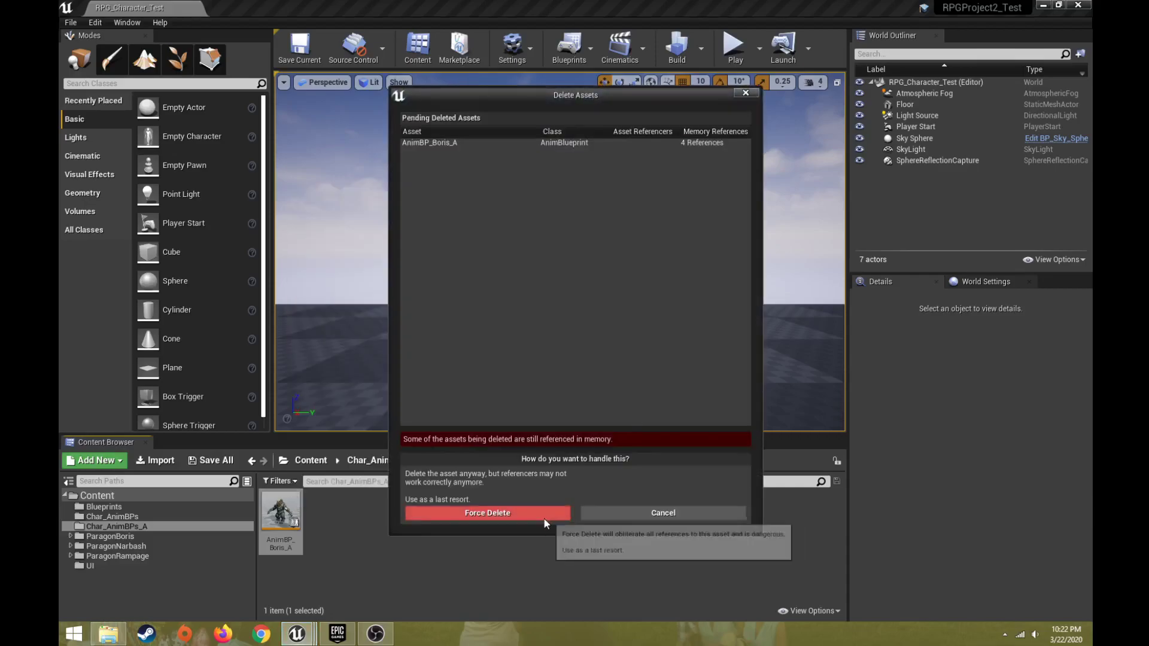
click(544, 515)
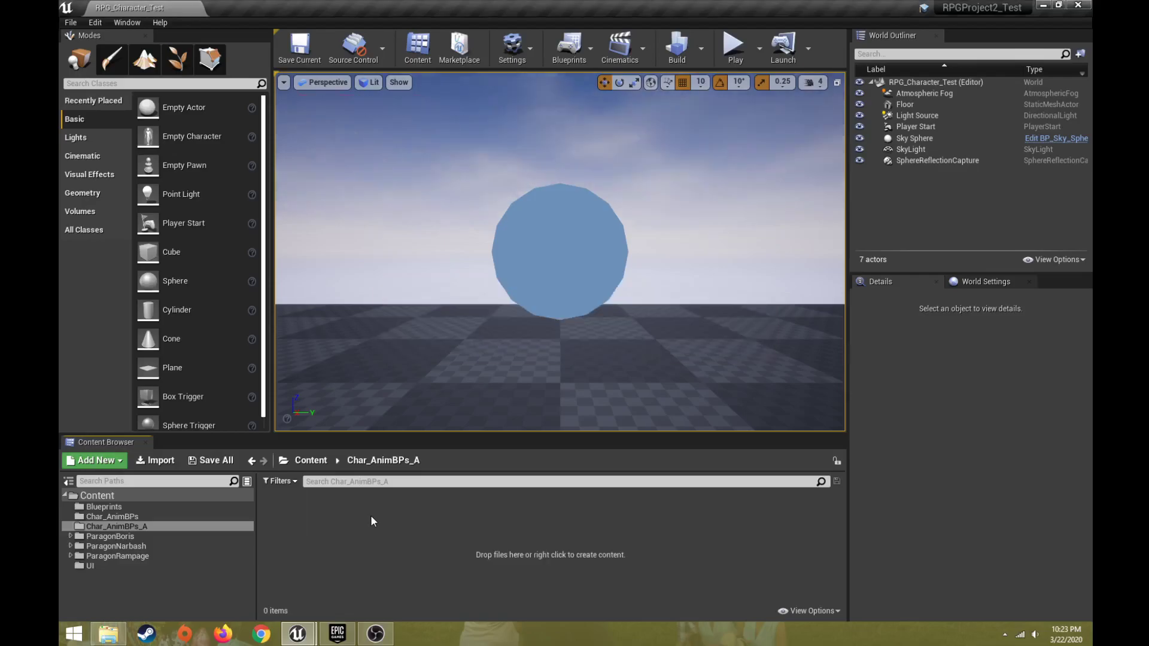
Create an Animation Blueprint in Char_AnimBPs_A with AnimInstance as parent class and Boris_Skeleton as target skeleton.
click(127, 518)
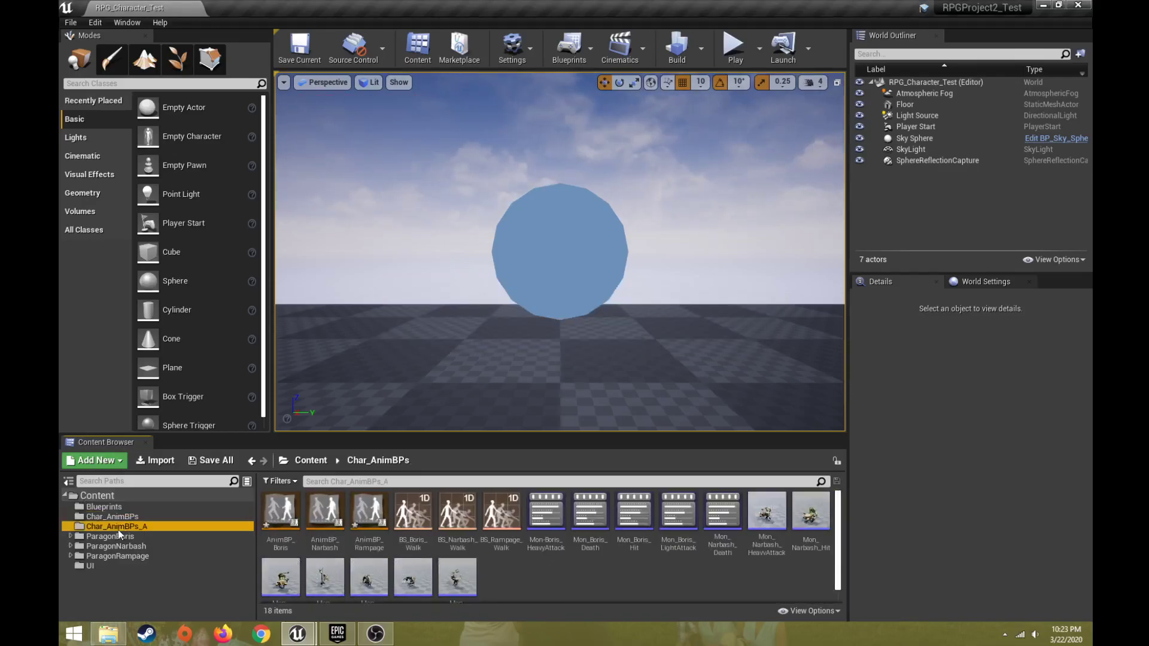
click(117, 527)
click(290, 530)
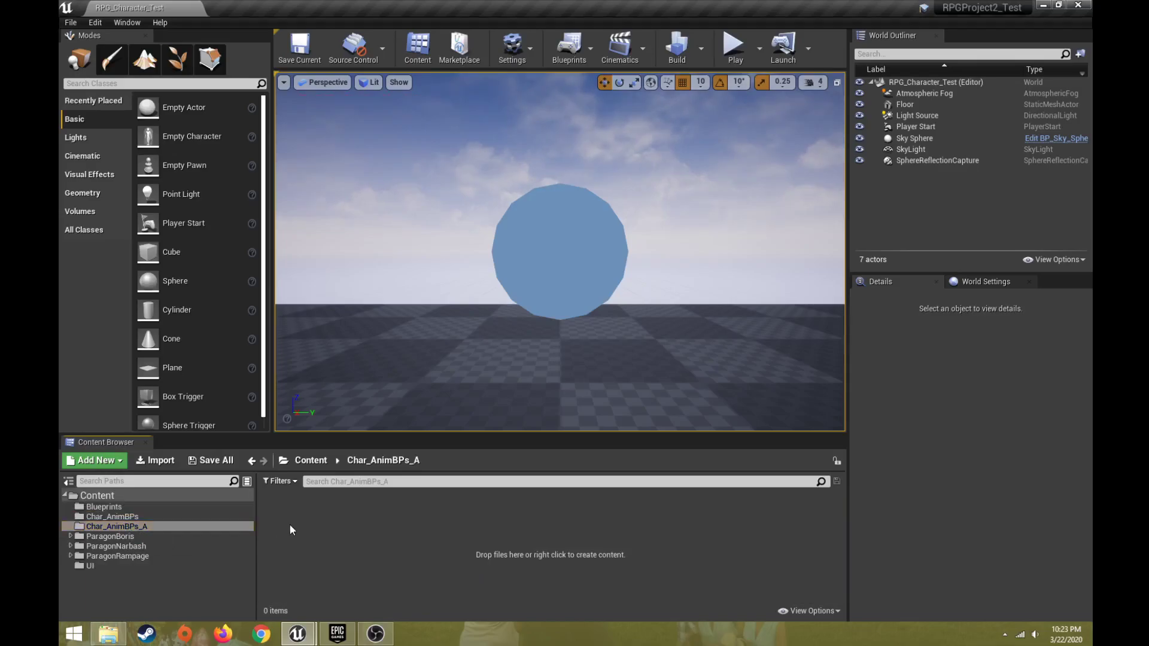
right_click(290, 525)
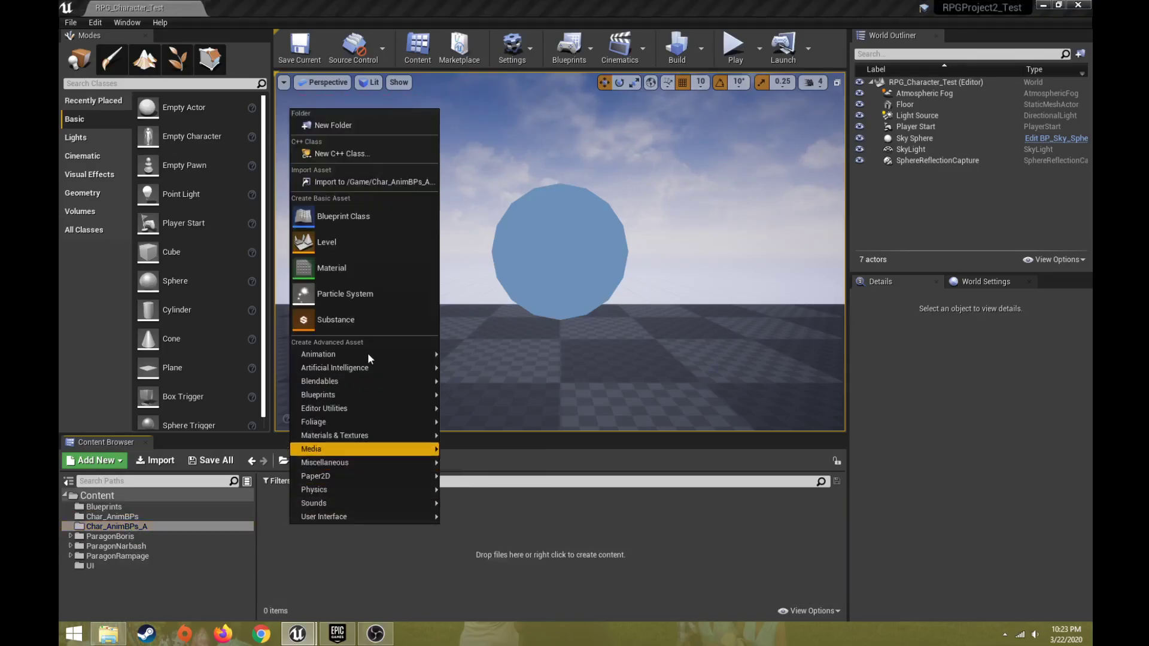
mouse_move(367, 353)
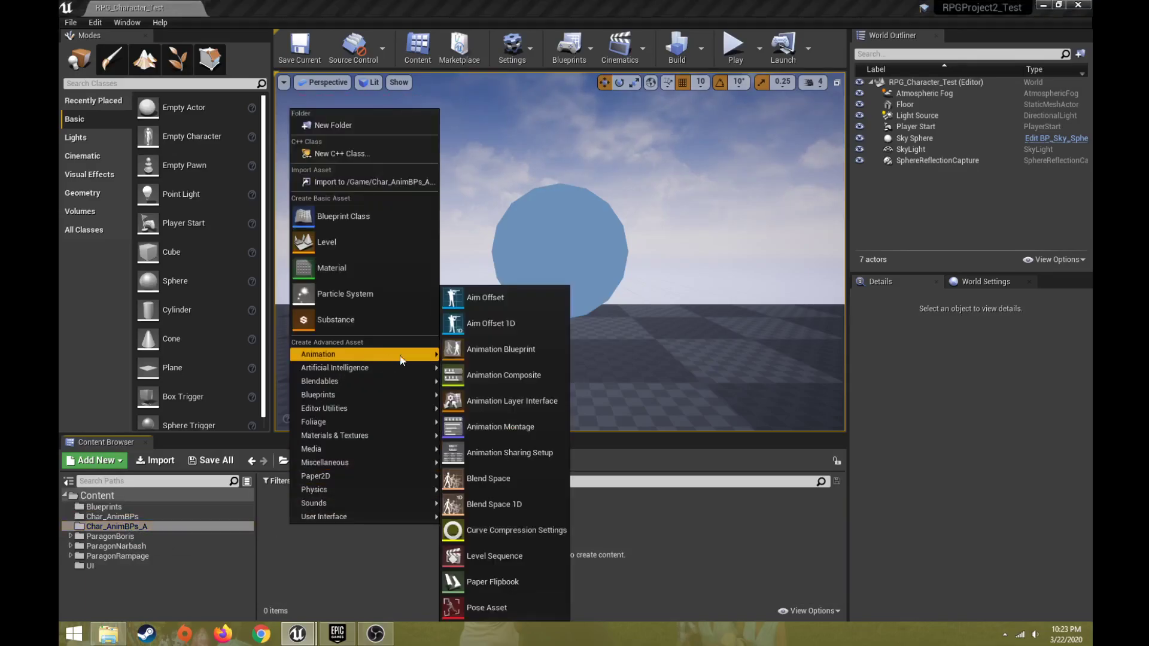
click(521, 352)
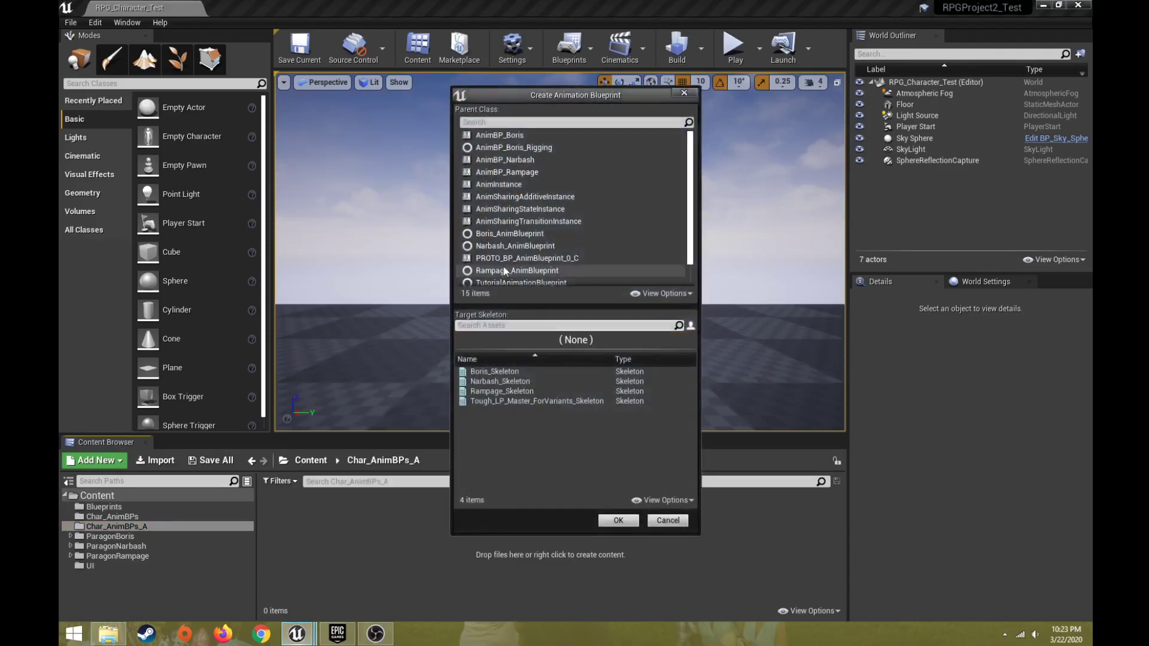
click(512, 185)
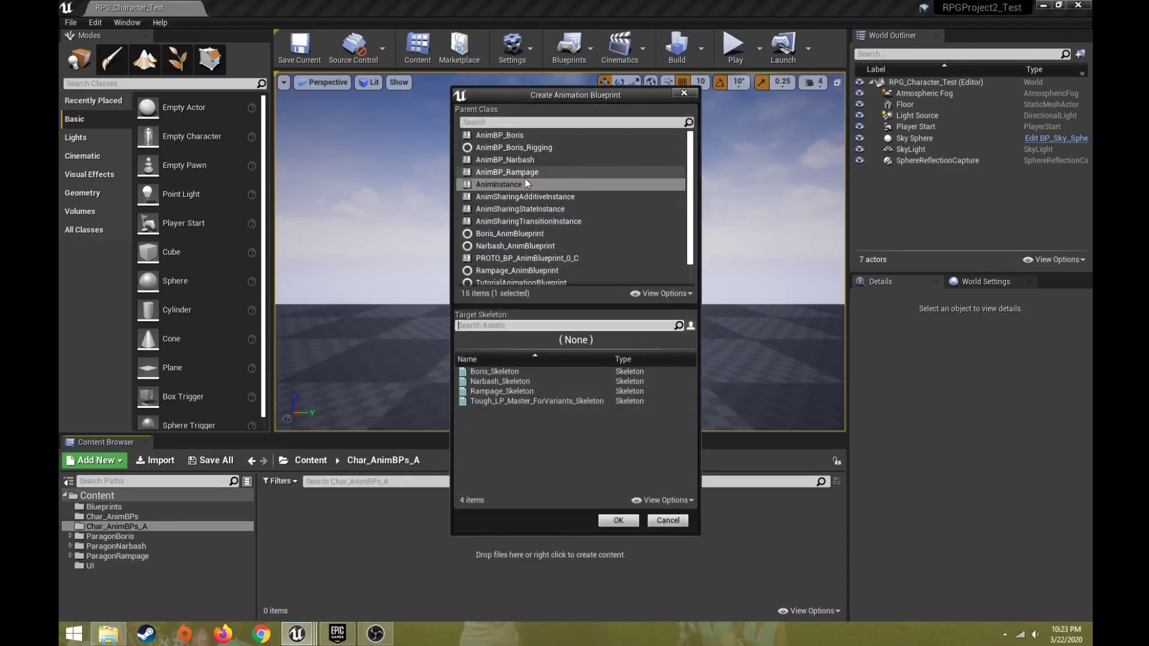
click(497, 371)
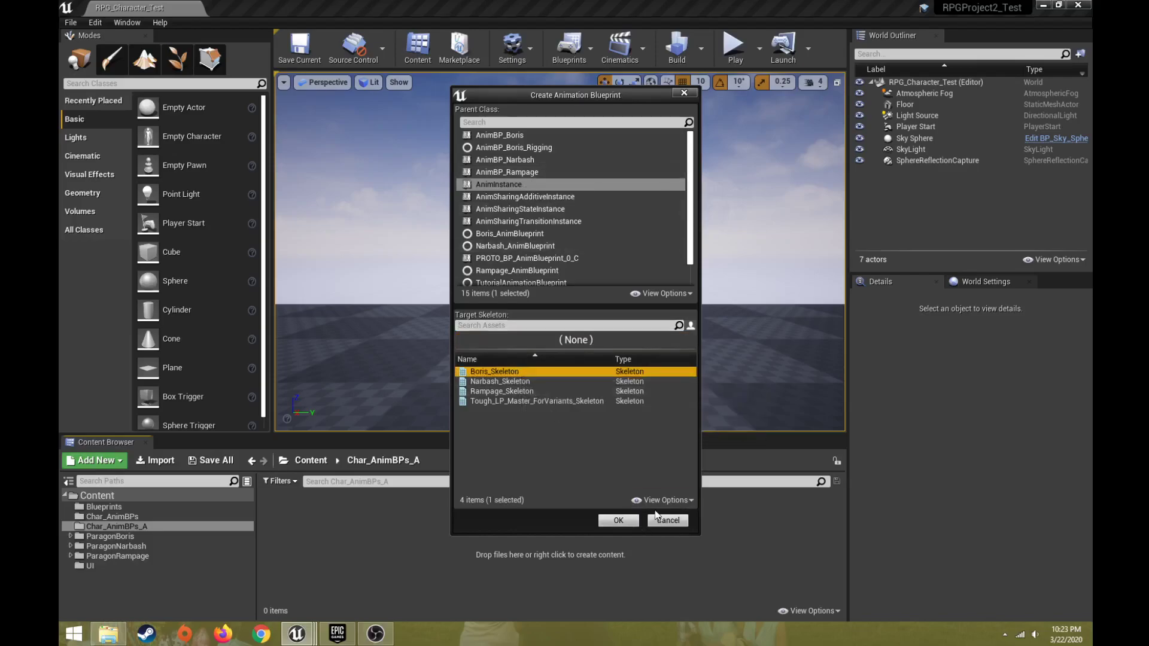
click(676, 501)
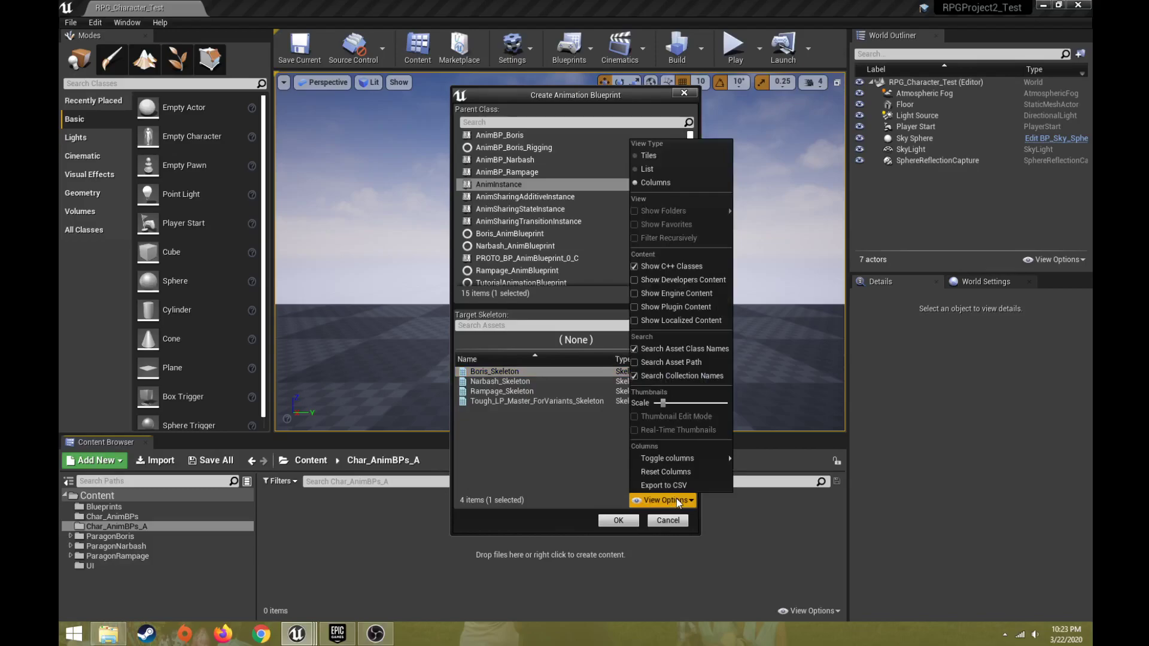
click(623, 524)
click(619, 521)
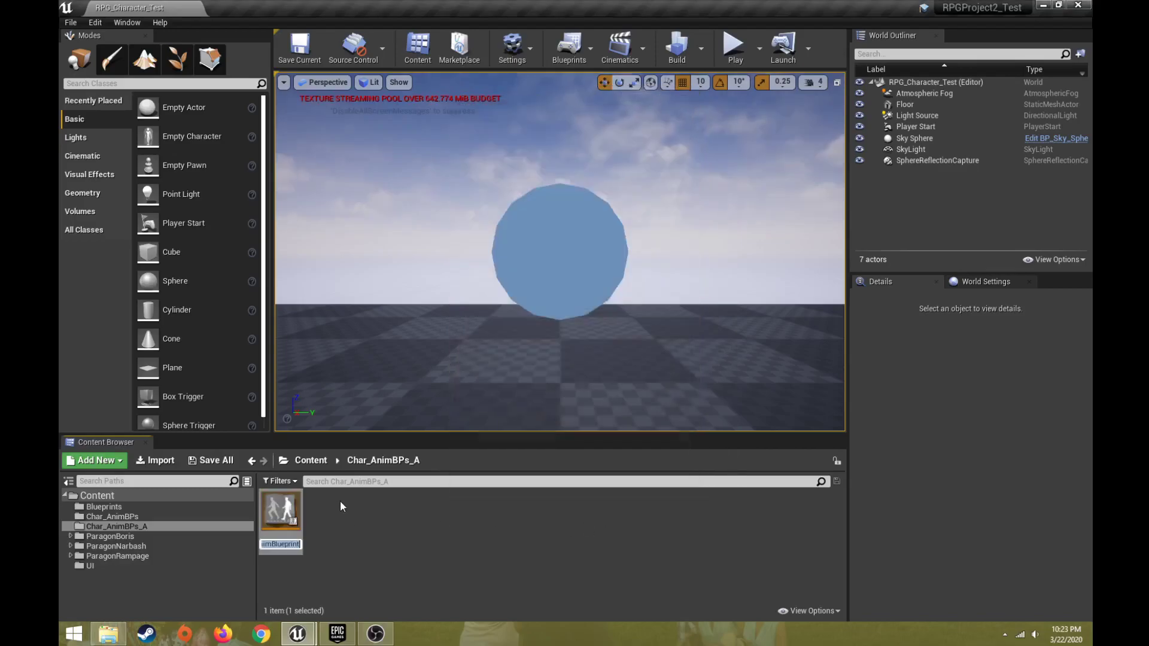
Name the new animation blueprint AnimBP_Boris_A.
text(Anim)
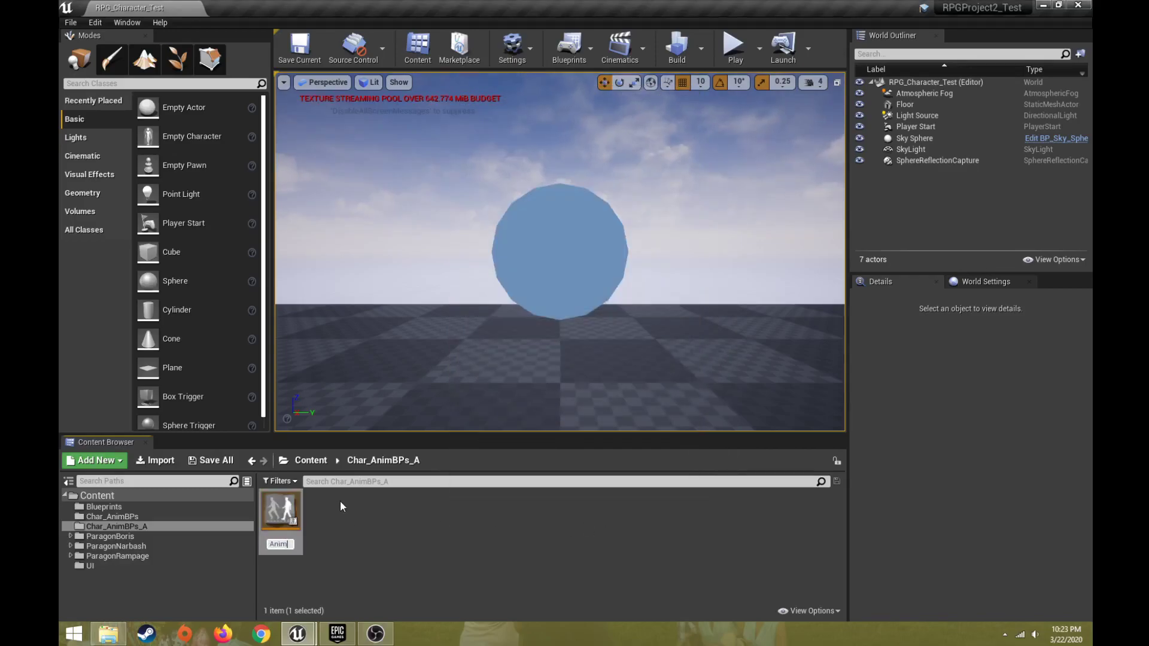
text(BP_Bori)
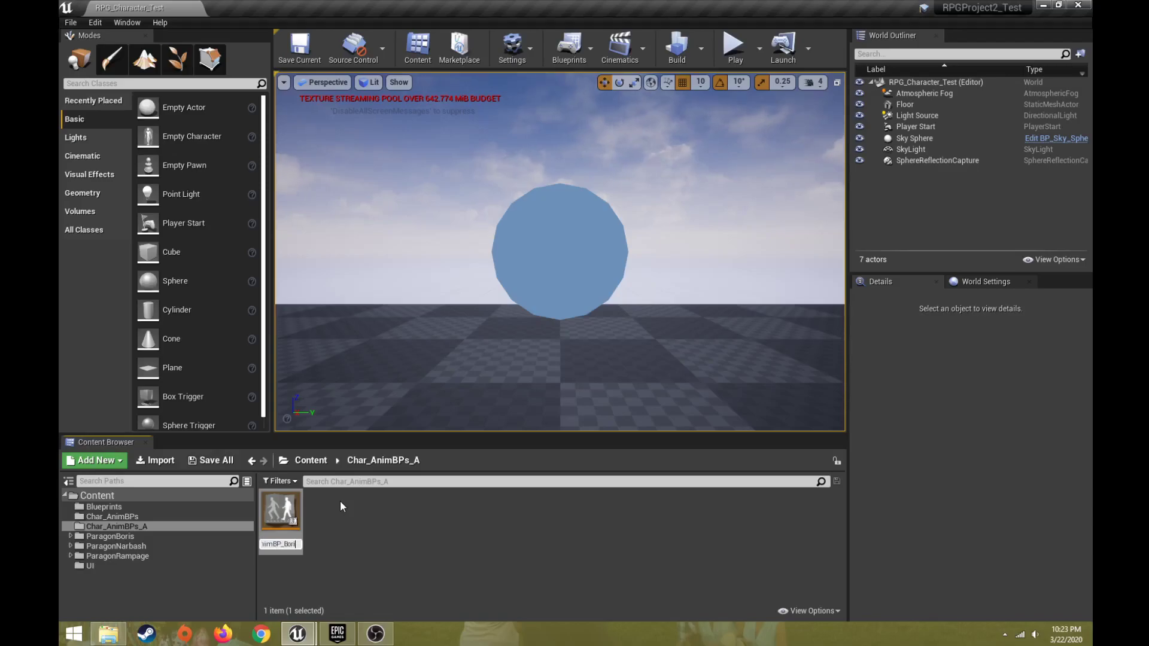
text(s_A)
key(Return)
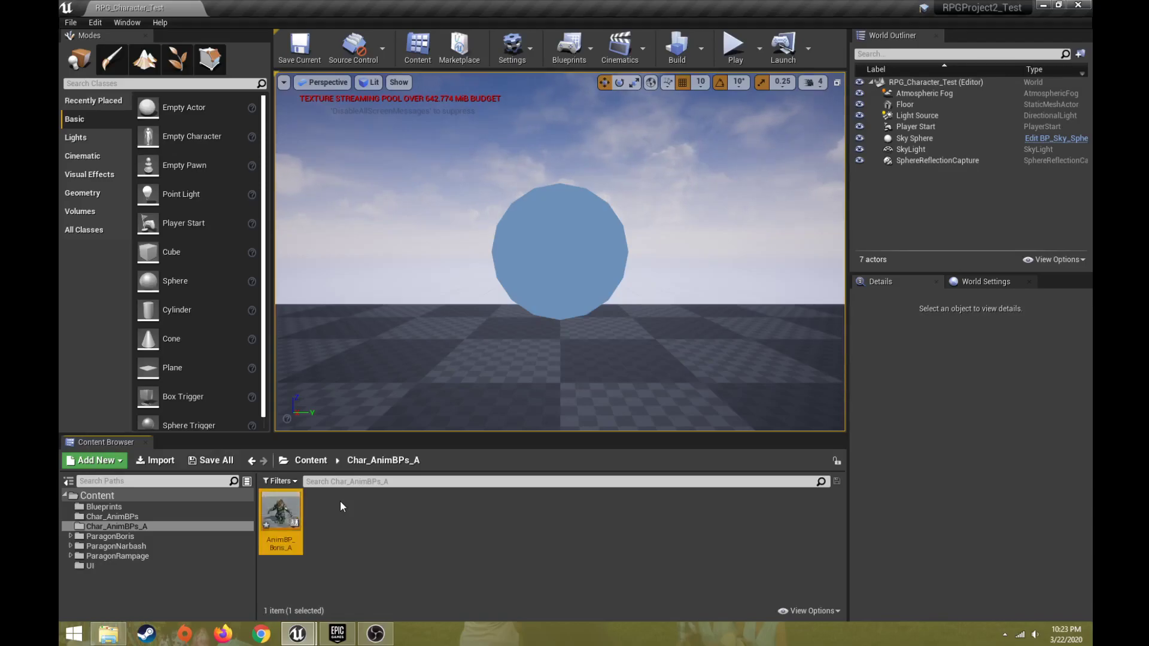
Open AnimBP_Boris_A and examine its default Event Graph and AnimGraph, finishing in the AnimGraph.
double_click(278, 514)
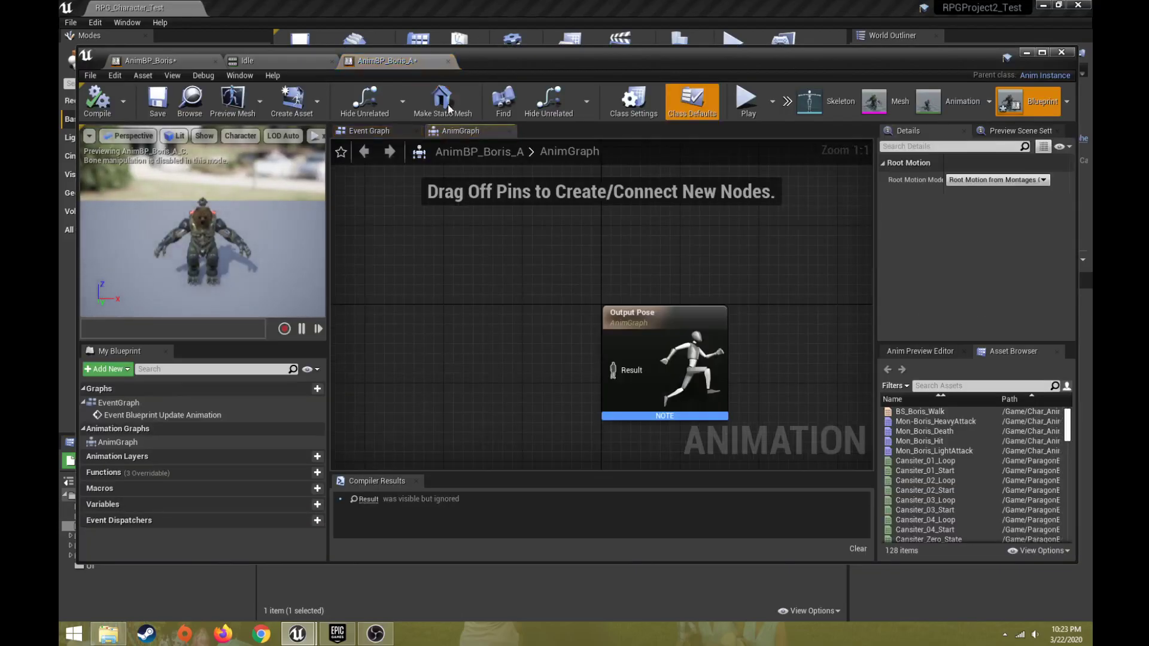
click(377, 132)
click(465, 133)
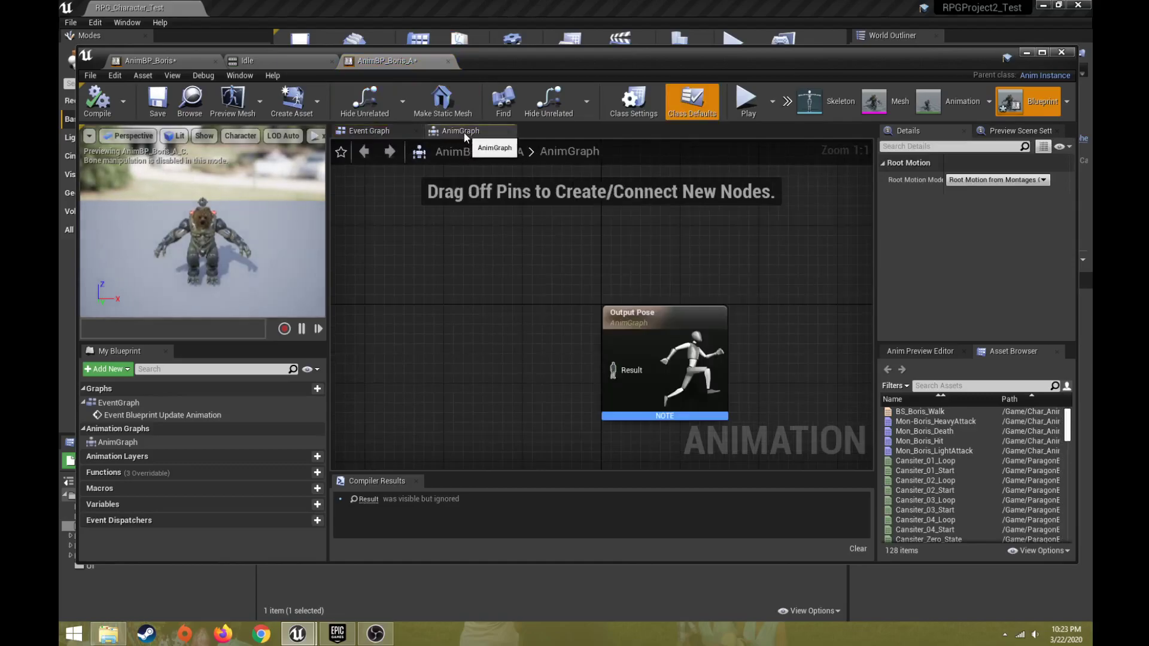
click(393, 132)
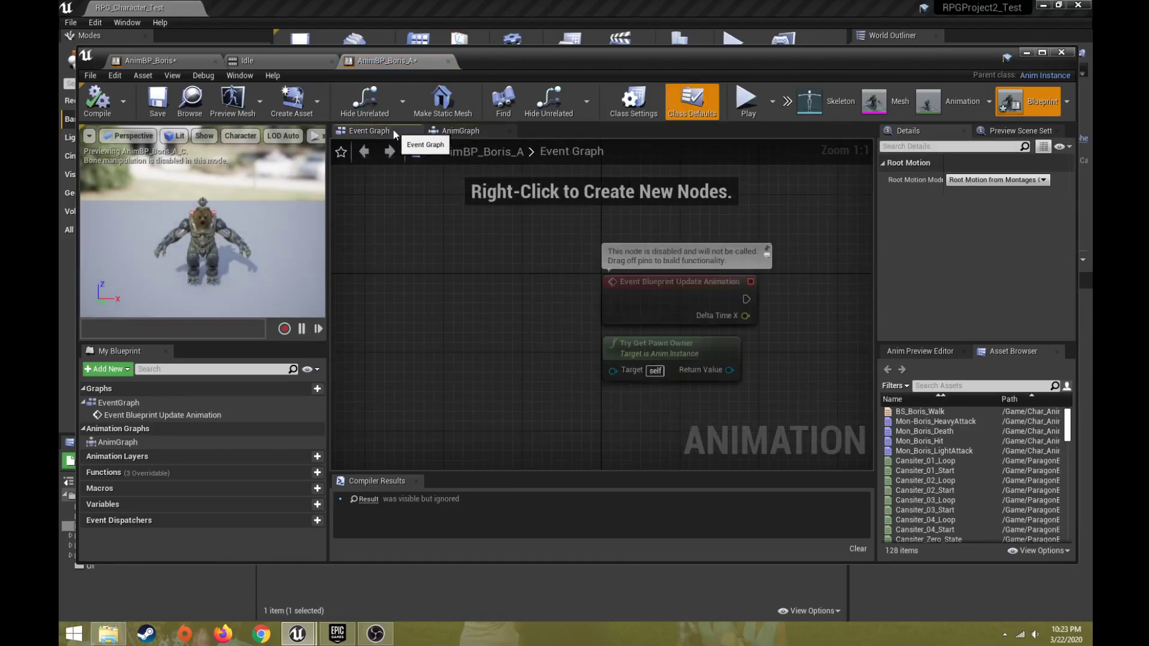
click(452, 132)
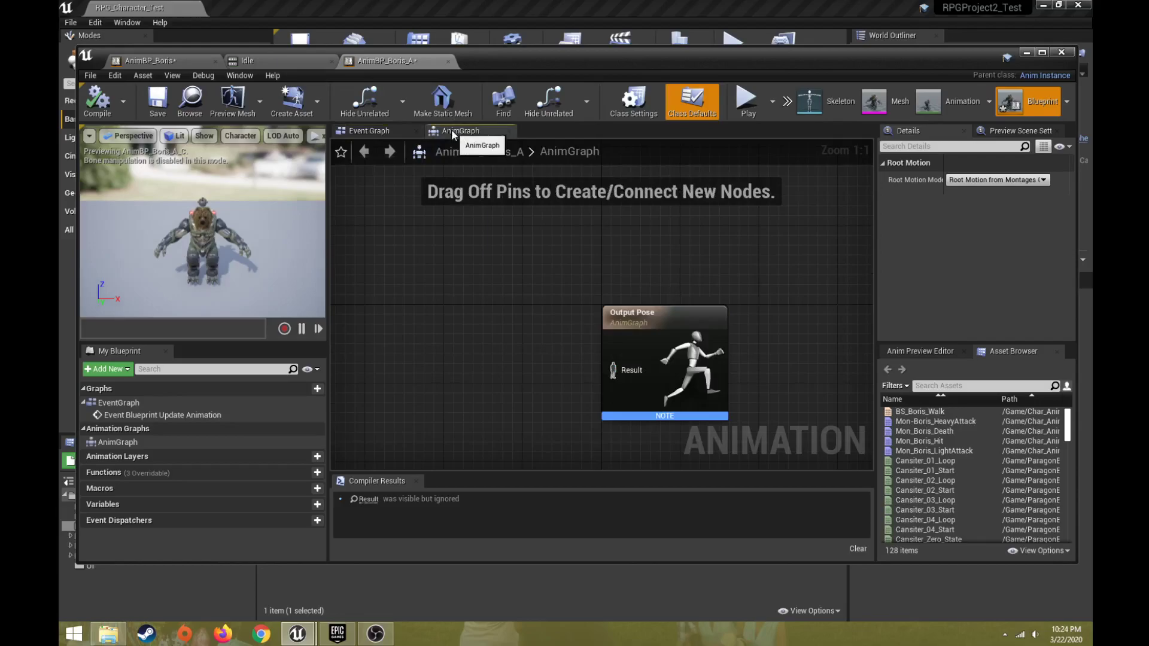
click(391, 128)
click(460, 131)
click(385, 130)
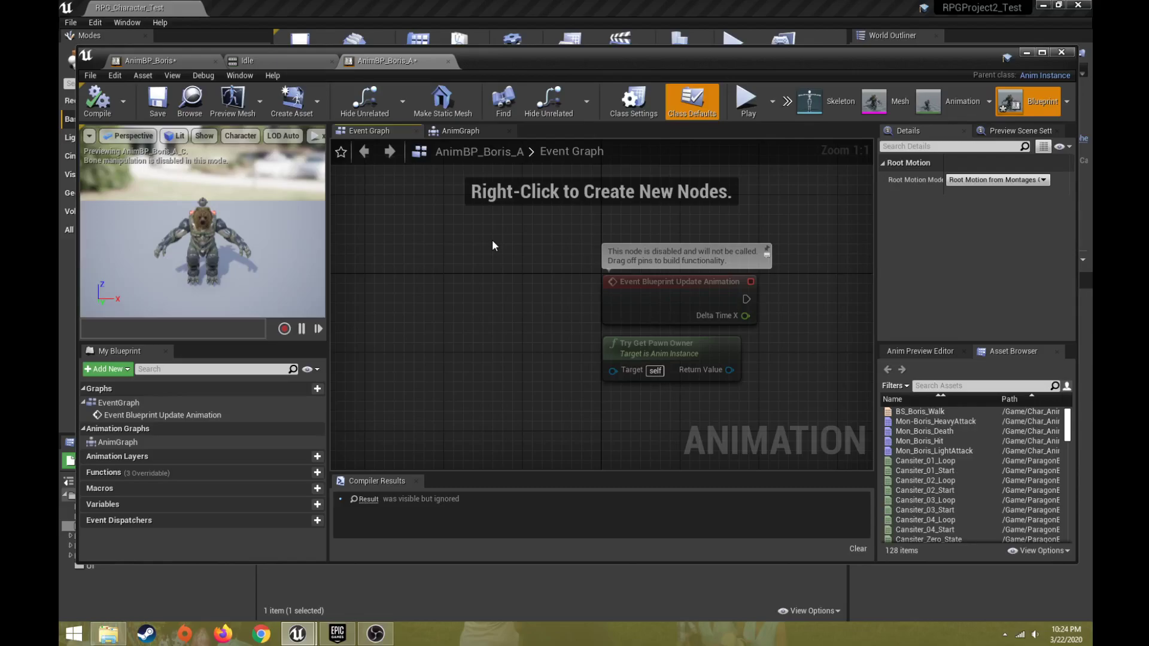
click(477, 131)
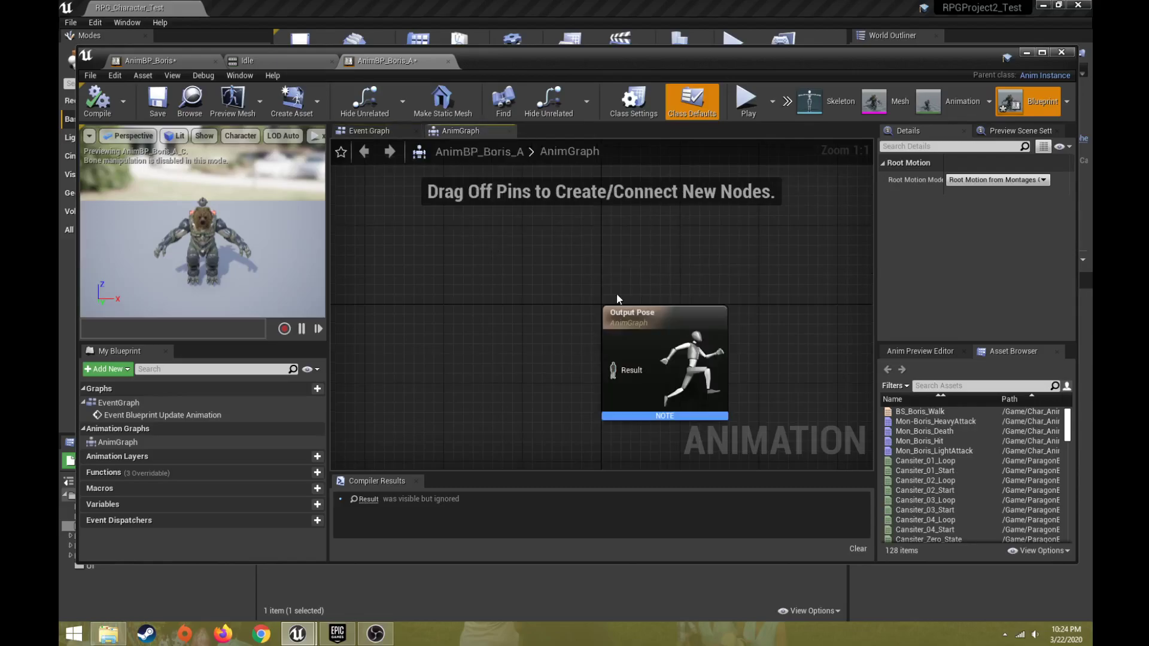
Shift the Output Pose node slightly in the AnimGraph and add a new state machine before it.
right_drag(534, 374, 652, 340)
scroll(626, 361, down, 2)
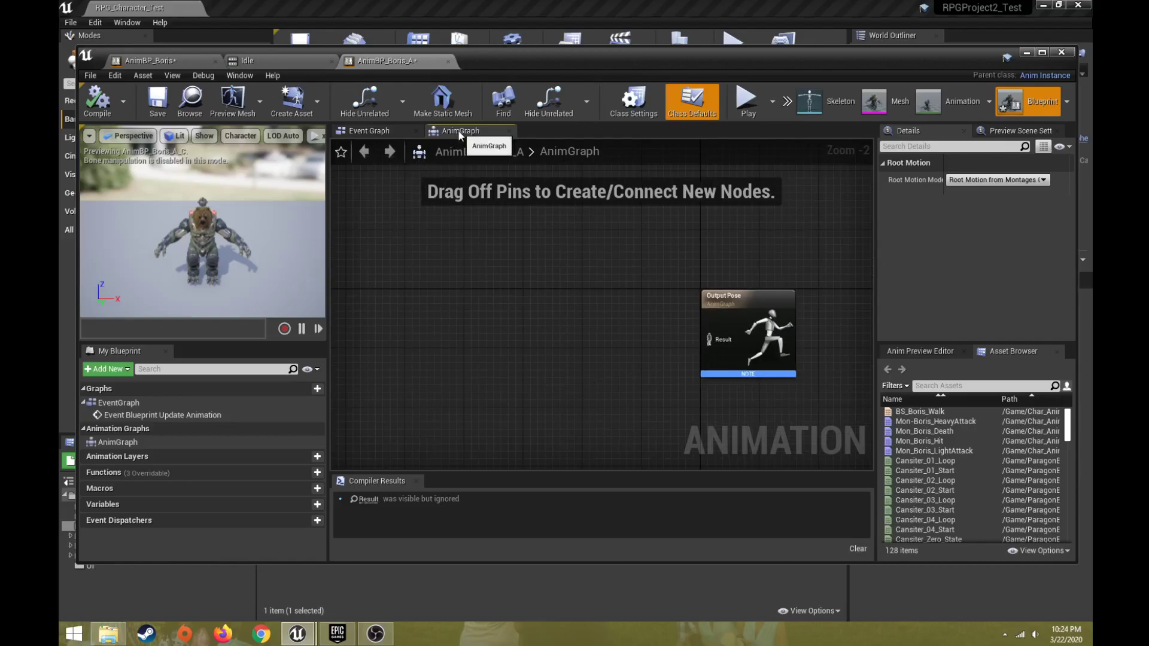
drag(726, 308, 748, 286)
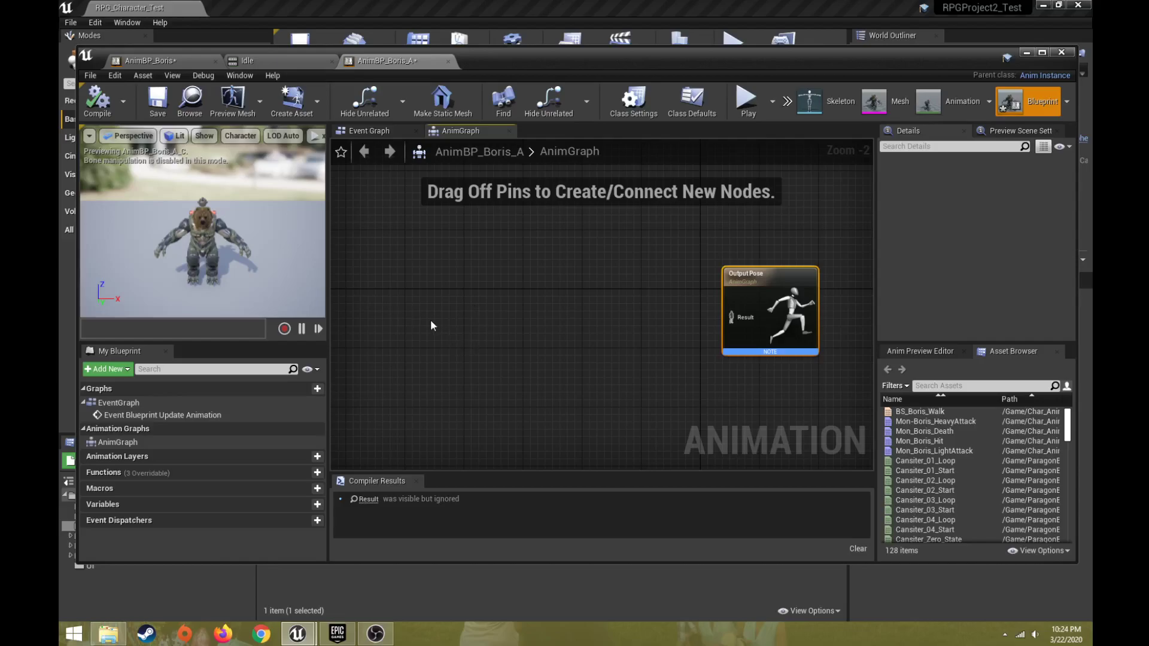
mouse_move(490, 59)
mouse_down()
mouse_move(476, 88)
mouse_move(494, 253)
mouse_move(502, 73)
mouse_up()
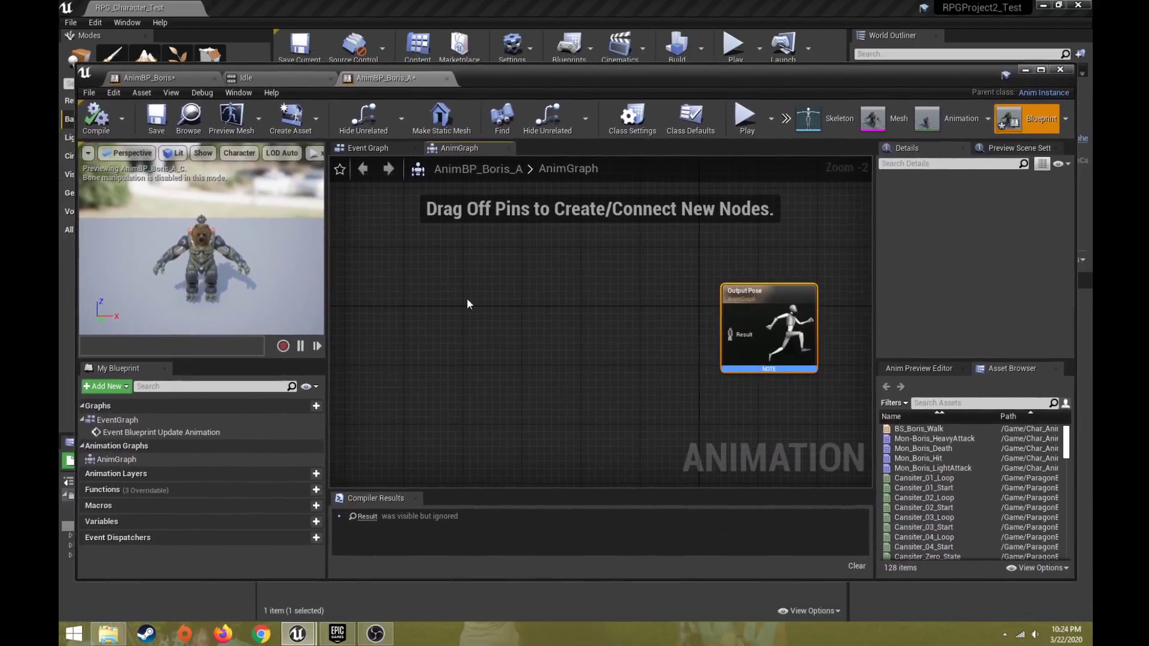
right_click(460, 335)
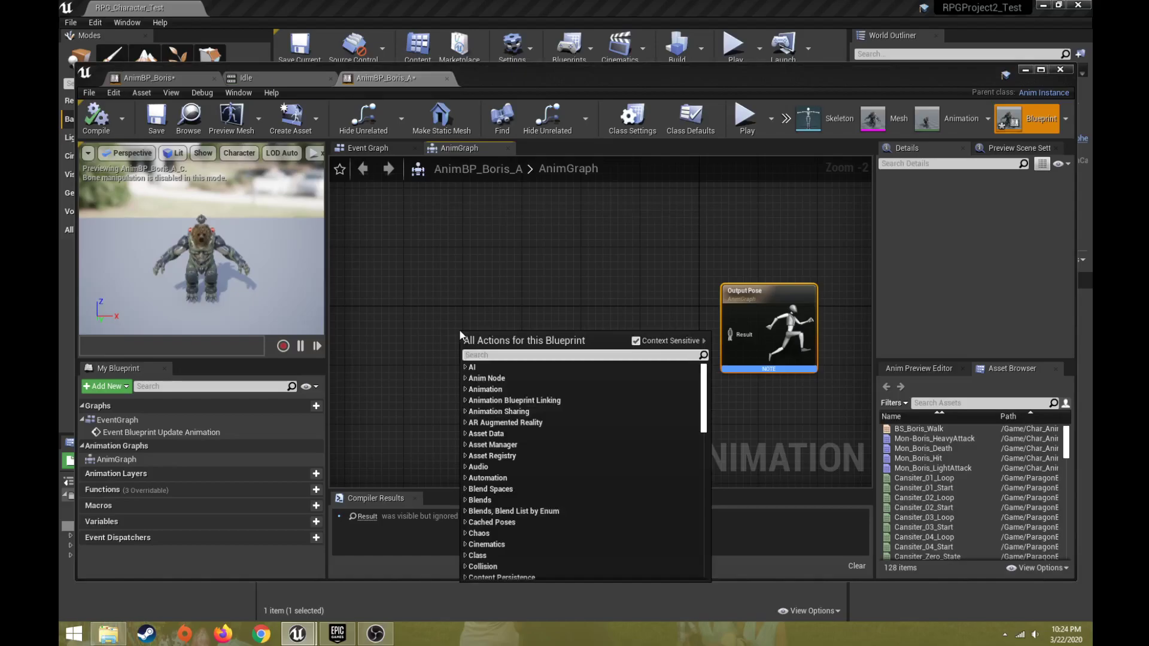
text(state m)
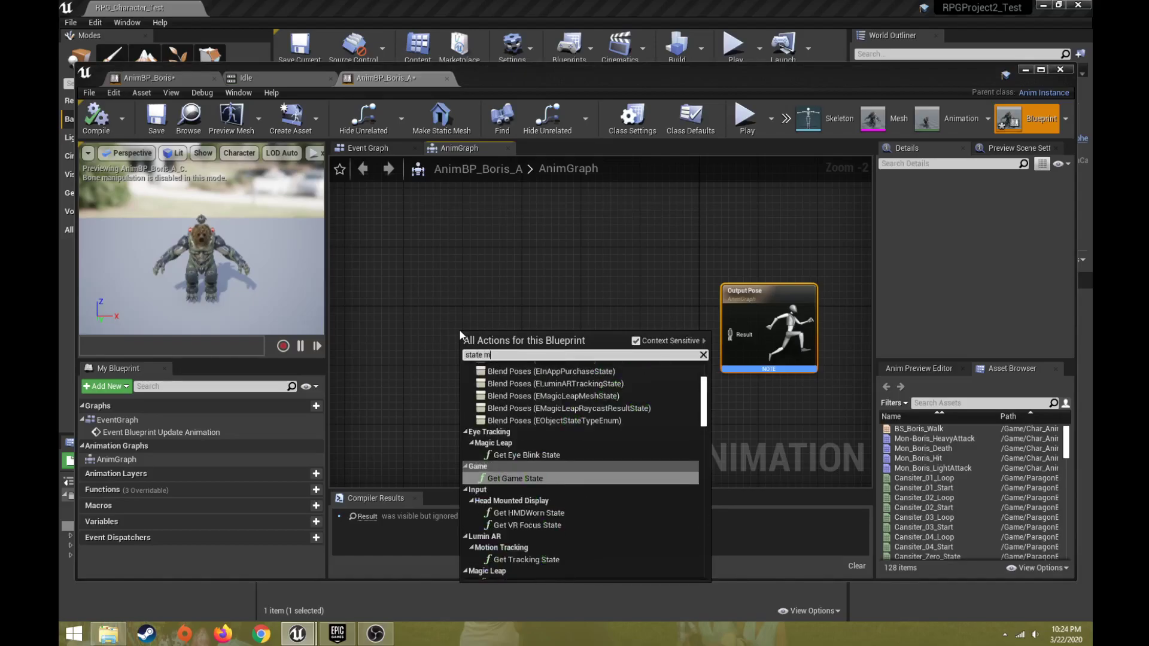
text(achine)
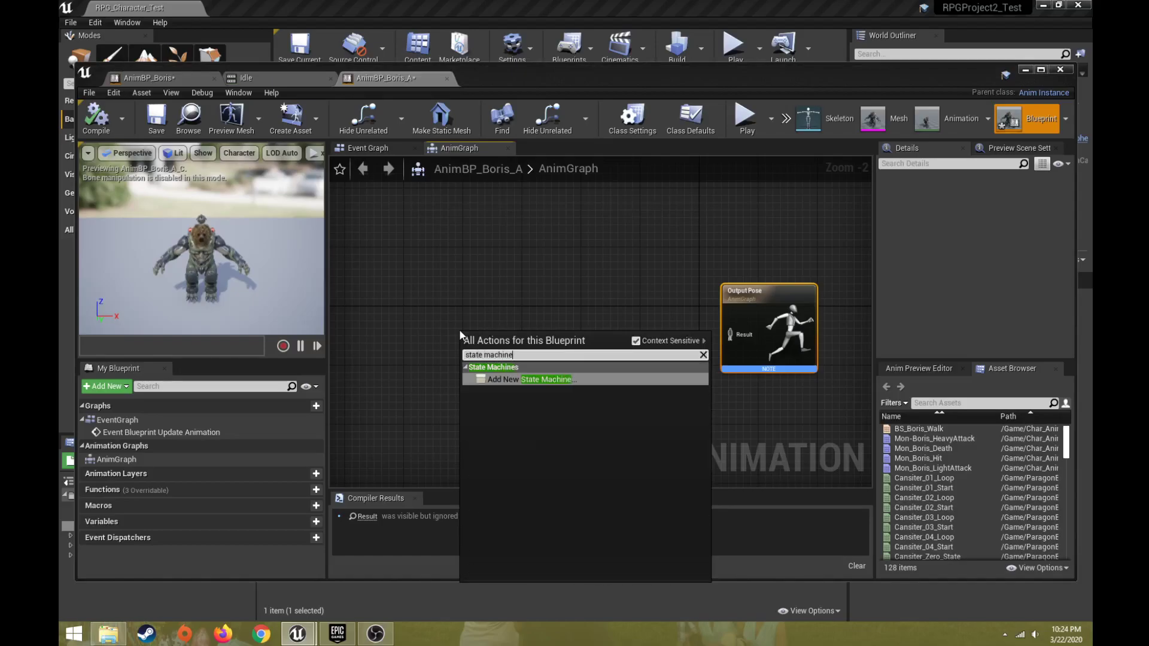
click(501, 379)
mouse_move(509, 335)
mouse_down()
mouse_move(505, 299)
mouse_move(499, 319)
mouse_up()
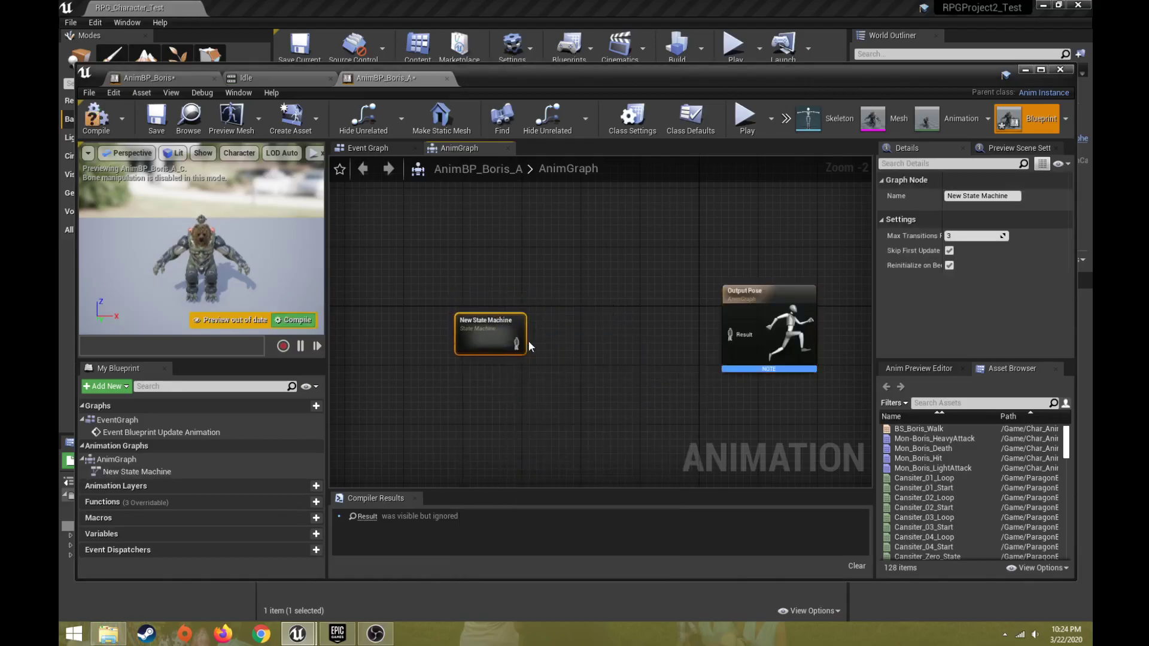
Rename the new state machine as Boris_Locomotion, and compile and save the blueprint.
key(F2)
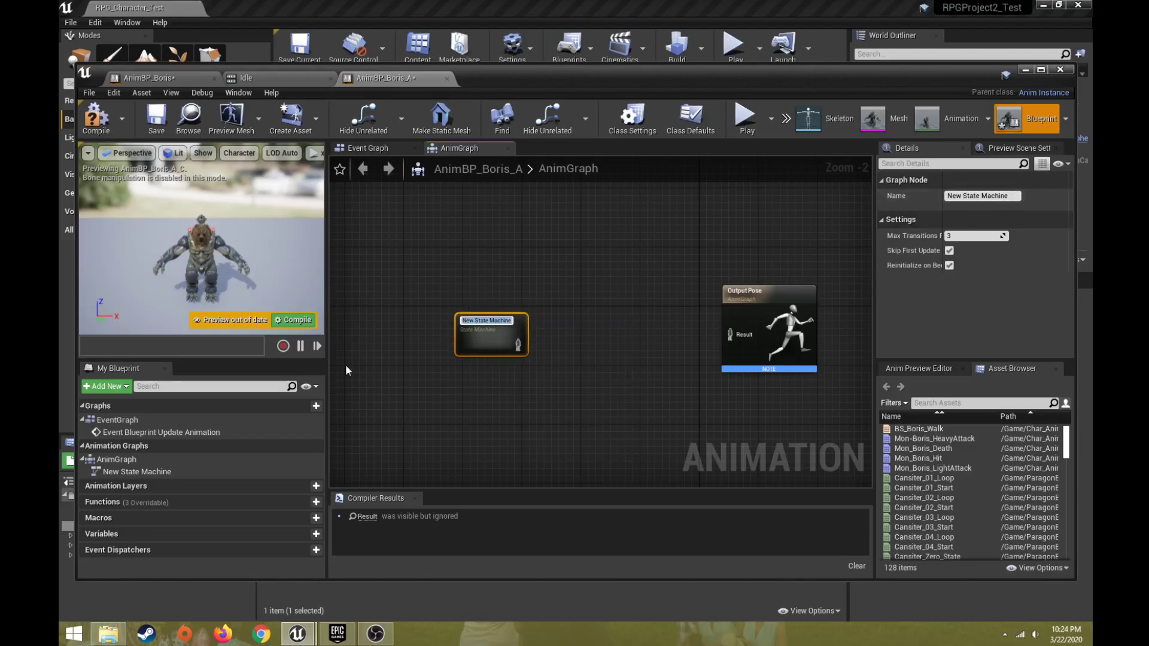
text(B)
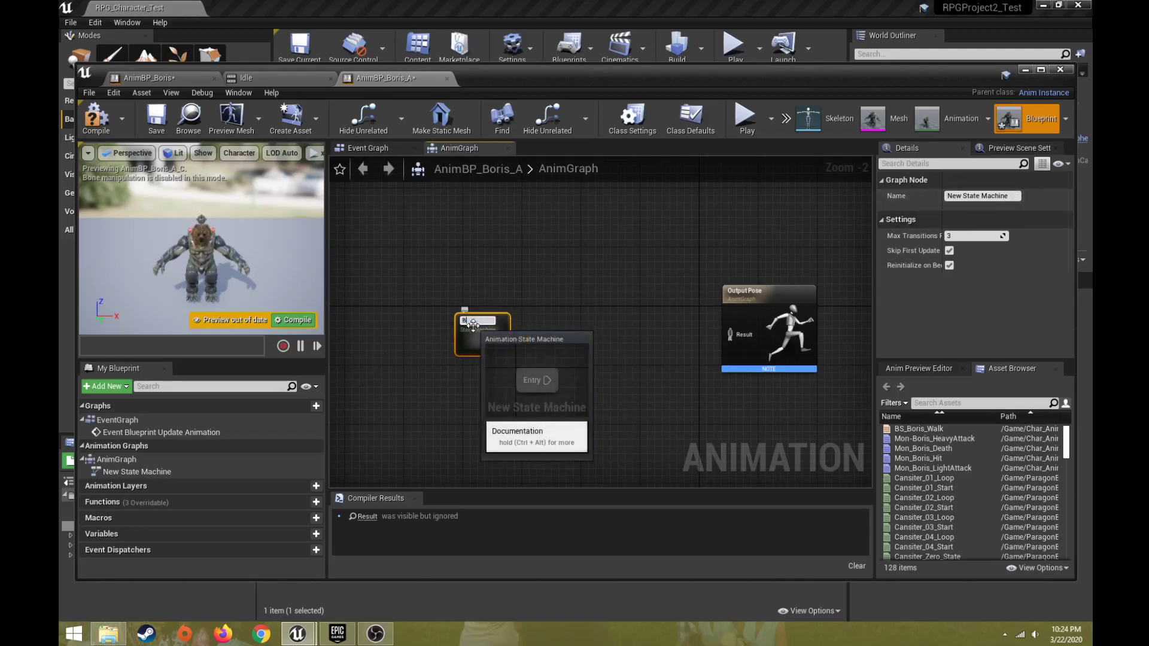
text(oris_Locomotion)
key(Return)
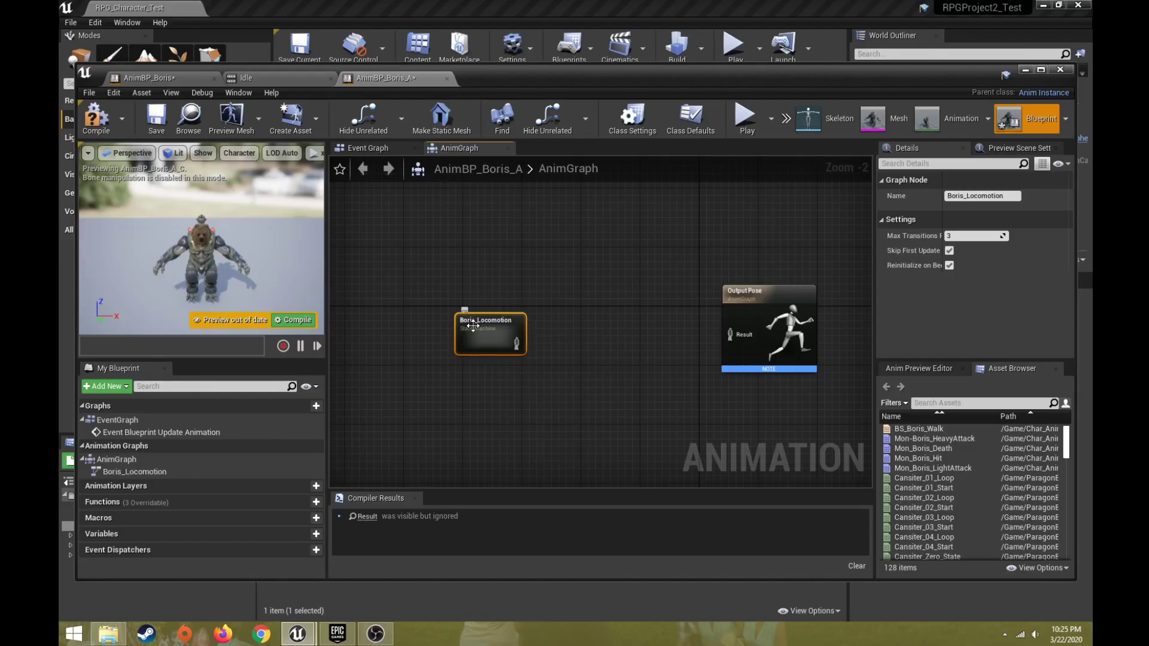
click(104, 127)
click(158, 122)
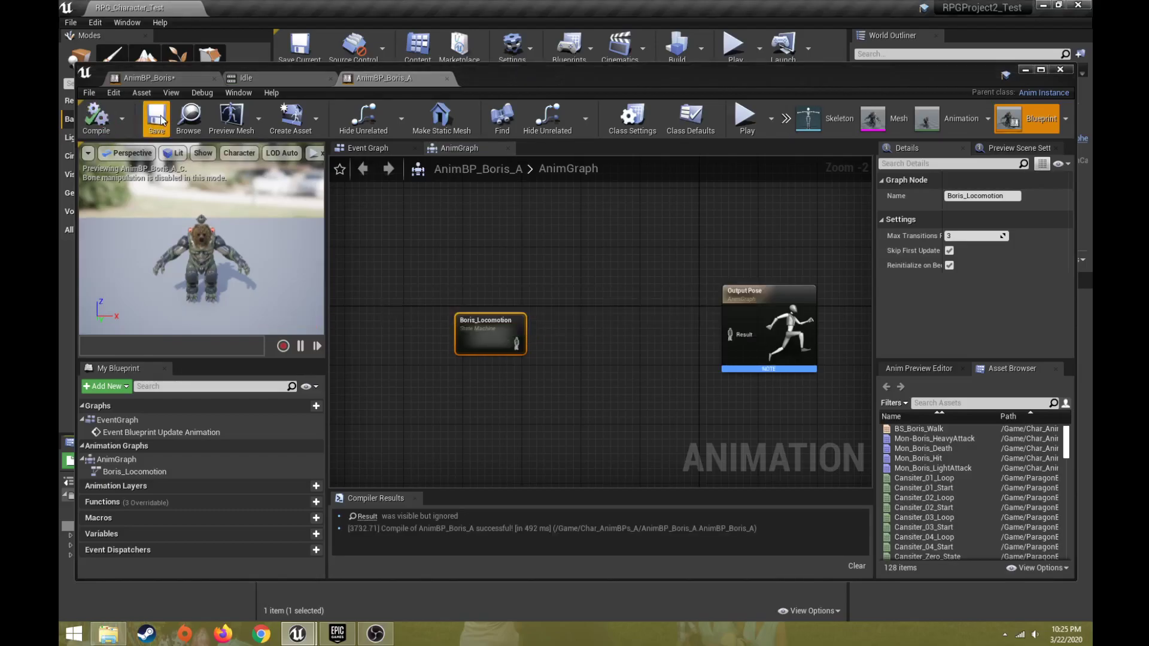
Save all unsaved assets in the project and close the AnimBP_Boris and Idle editors.
click(71, 22)
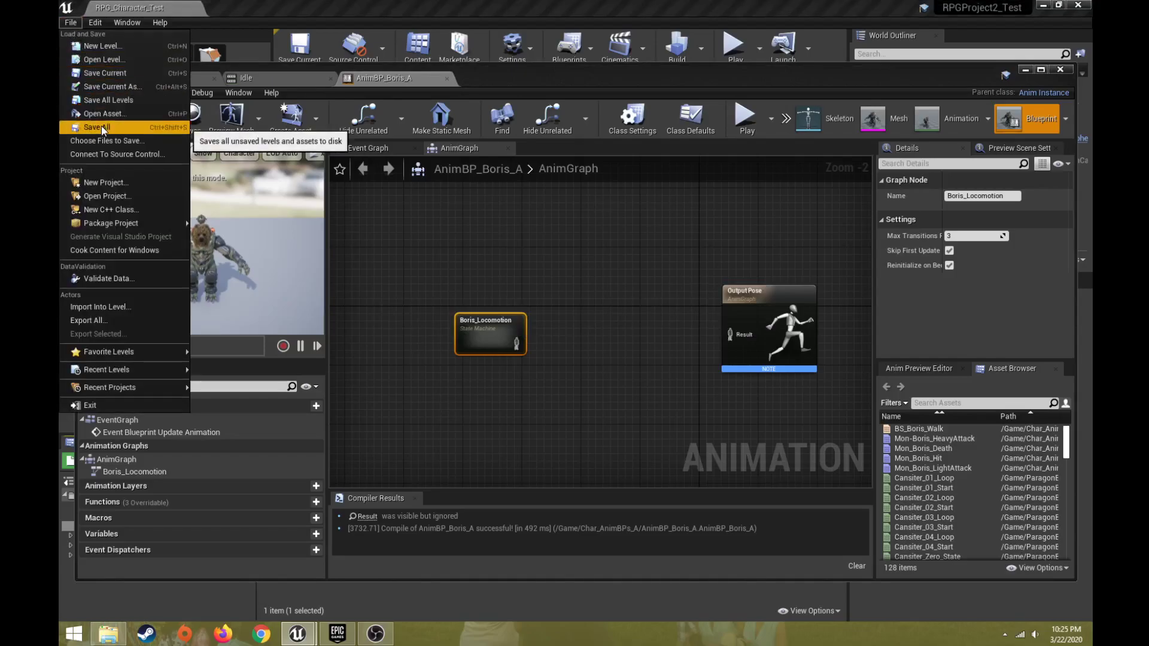
click(101, 127)
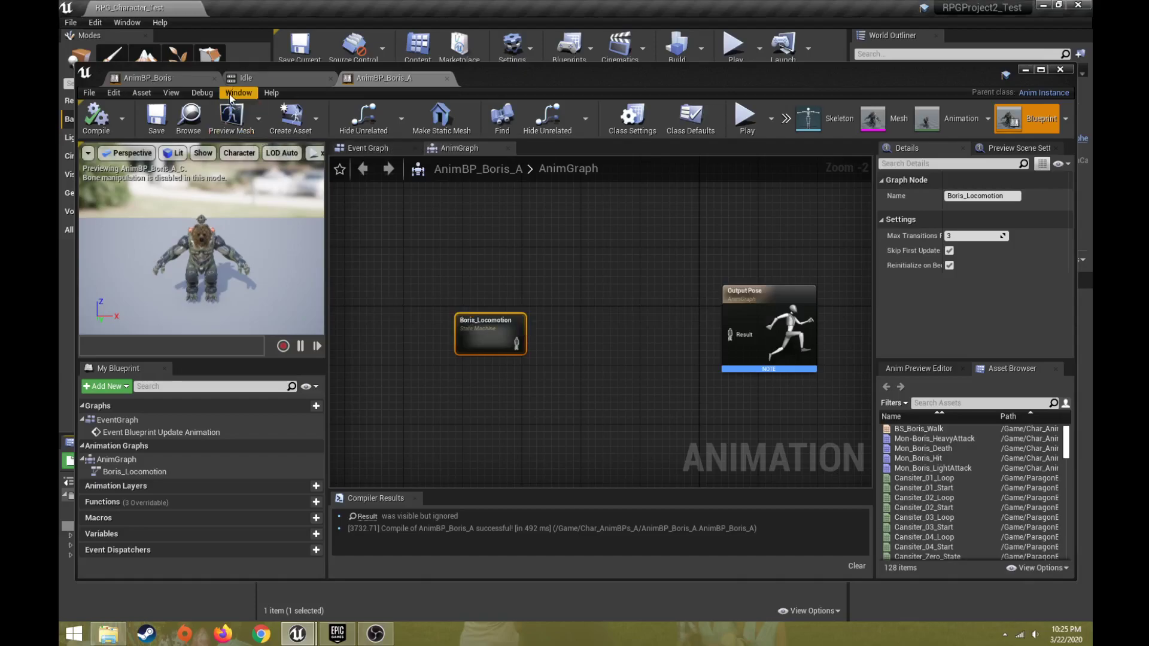
click(200, 78)
click(214, 79)
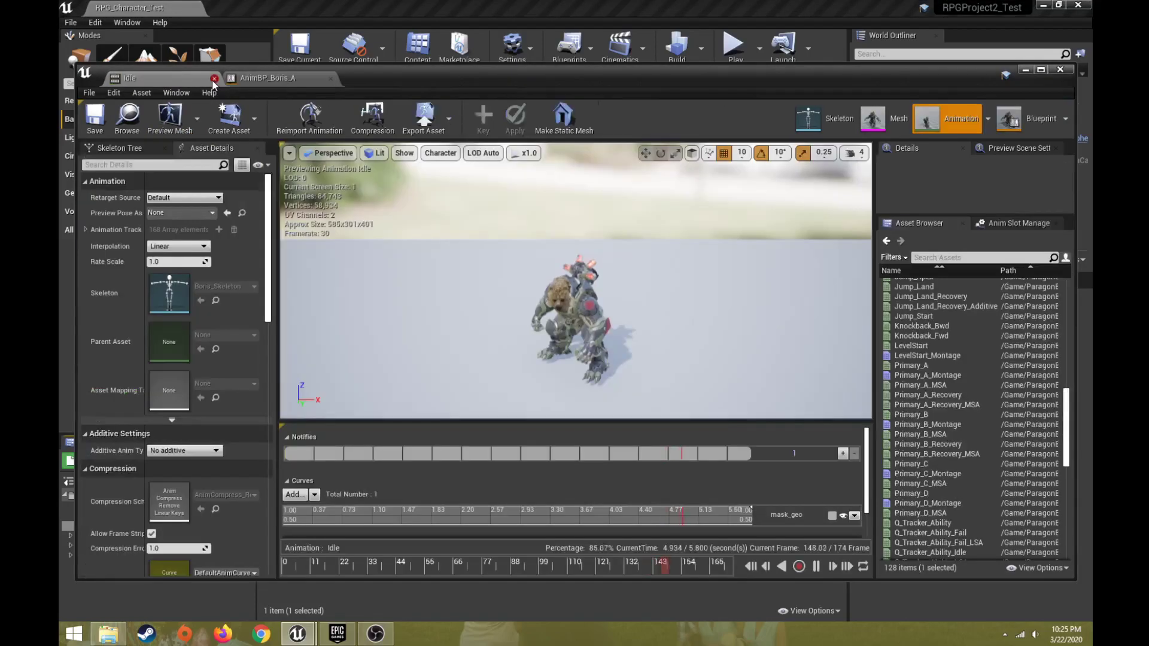
click(214, 78)
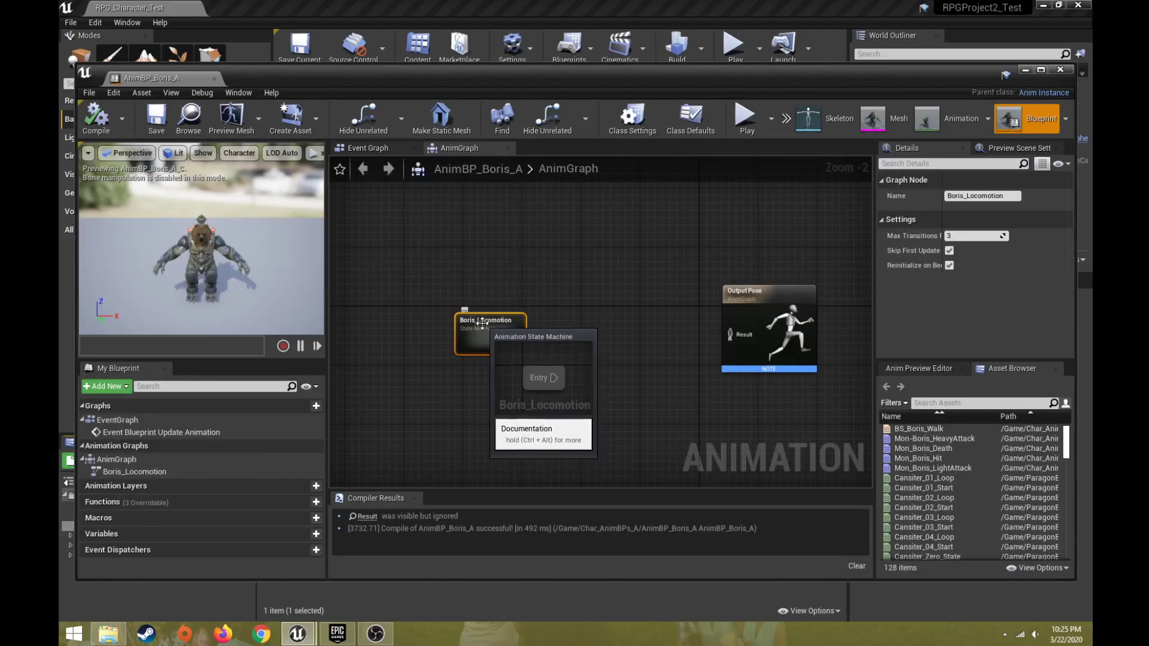
Connect Boris_Locomotion to the Output Pose result, compile and save, and align the state machine node with the pose.
drag(485, 334, 492, 333)
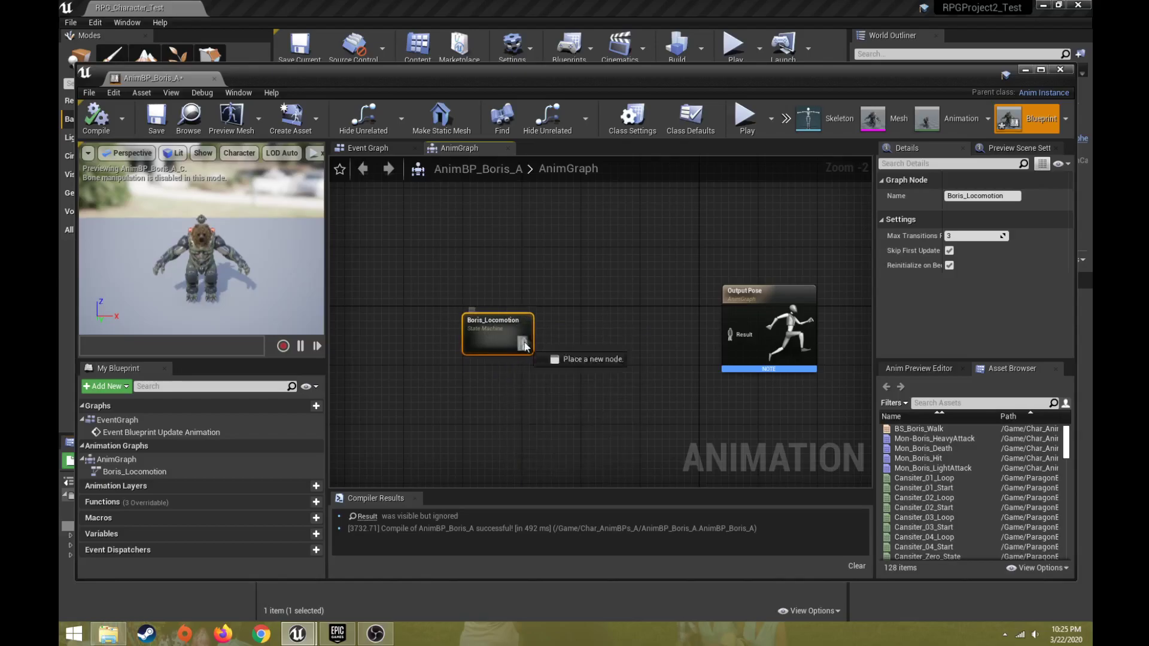
drag(525, 343, 741, 339)
drag(502, 329, 510, 322)
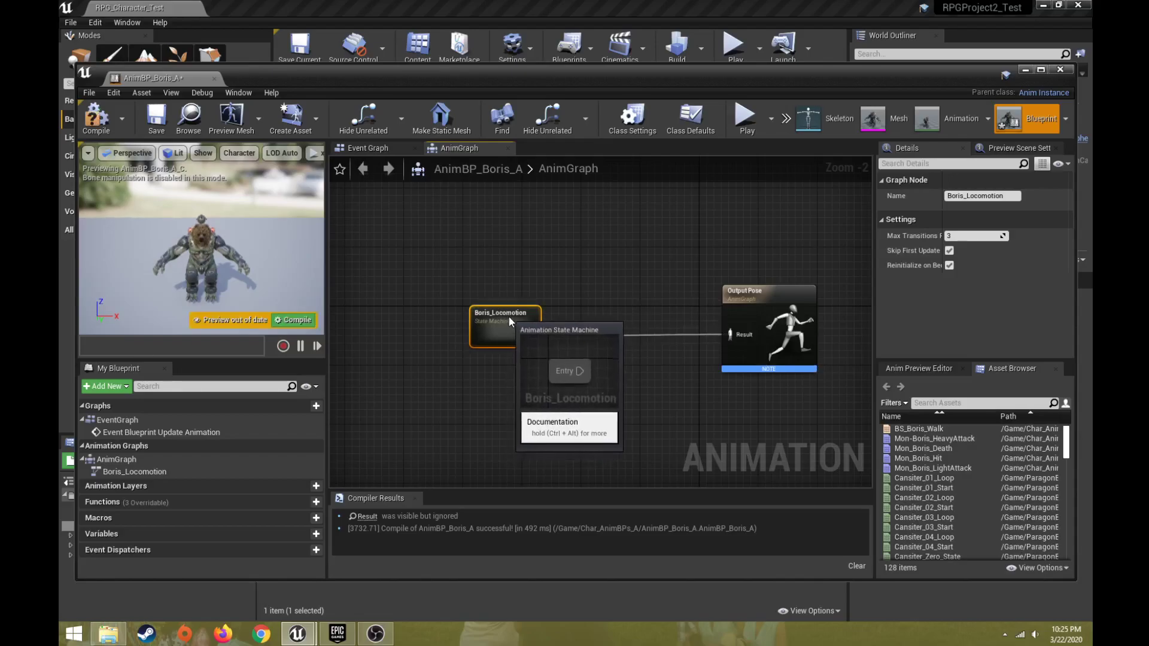
click(96, 117)
click(155, 119)
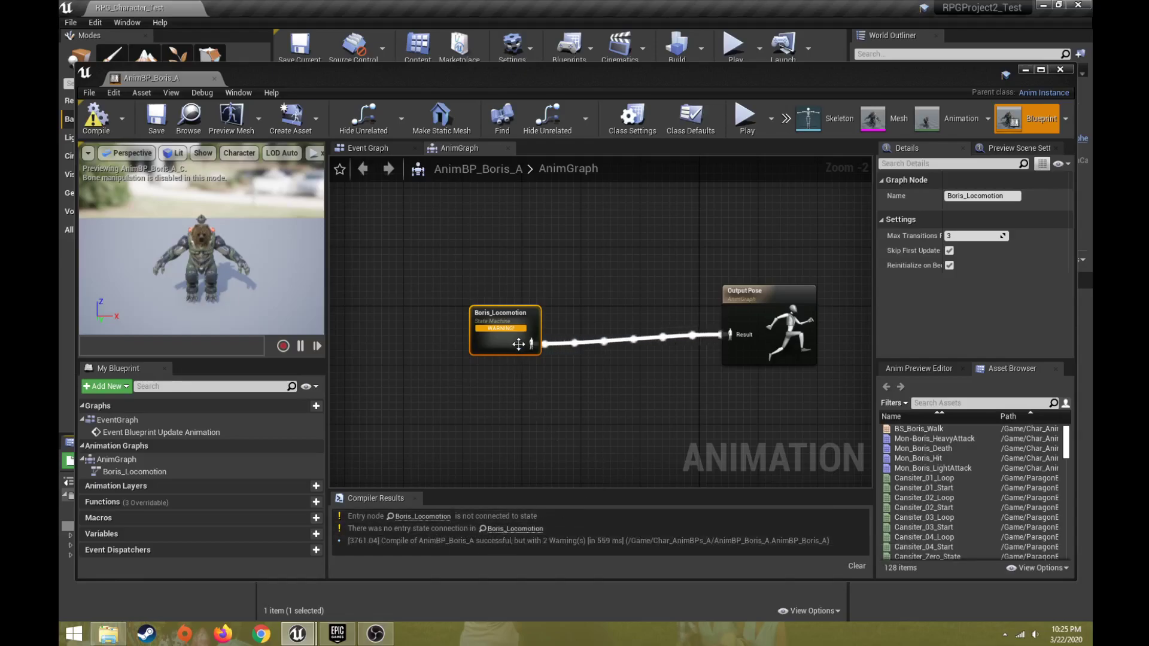
mouse_move(517, 345)
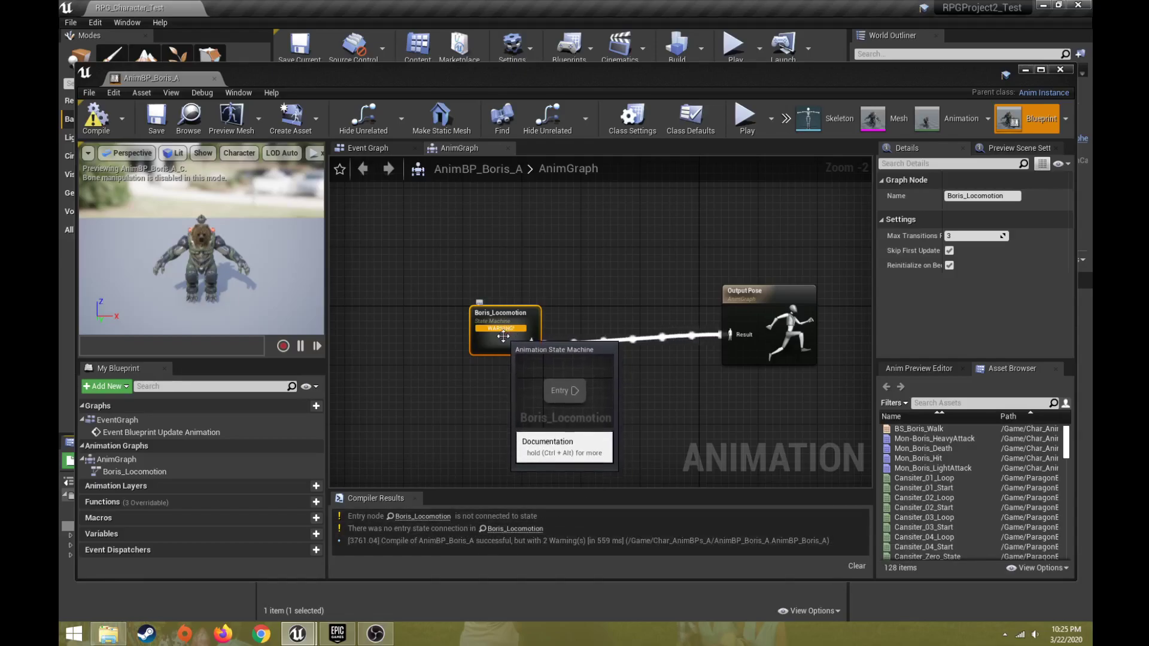
drag(502, 336, 532, 329)
mouse_move(539, 317)
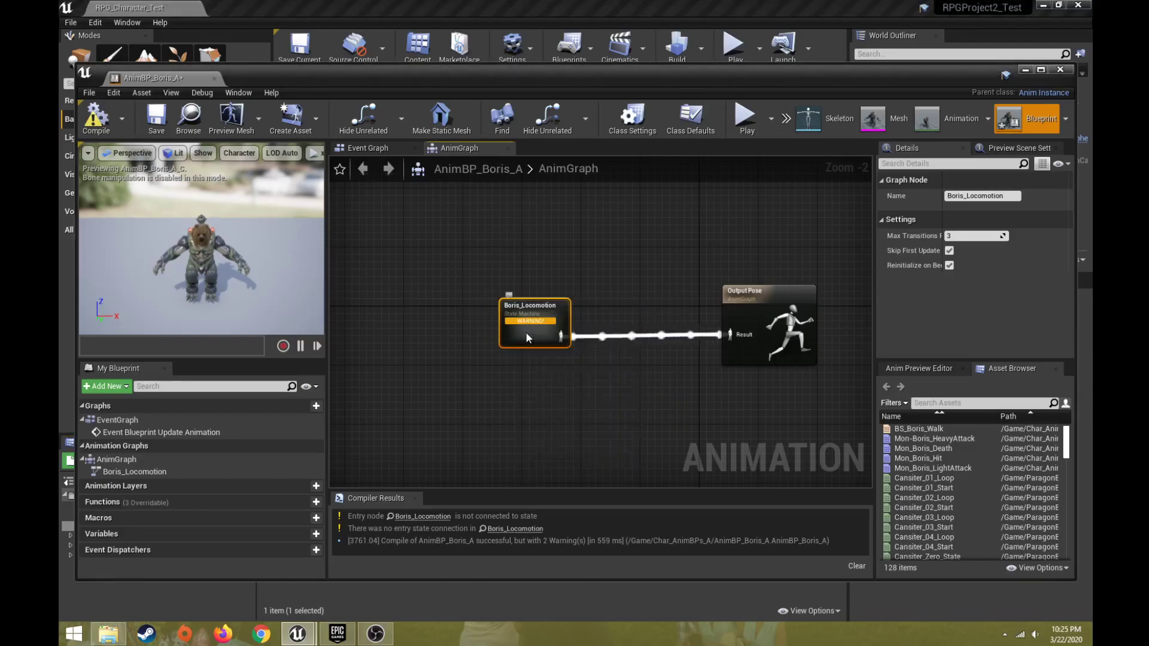
Inside the Boris_Locomotion state machine, add a state named Idle connected from Entry and align it with the Entry node.
double_click(526, 332)
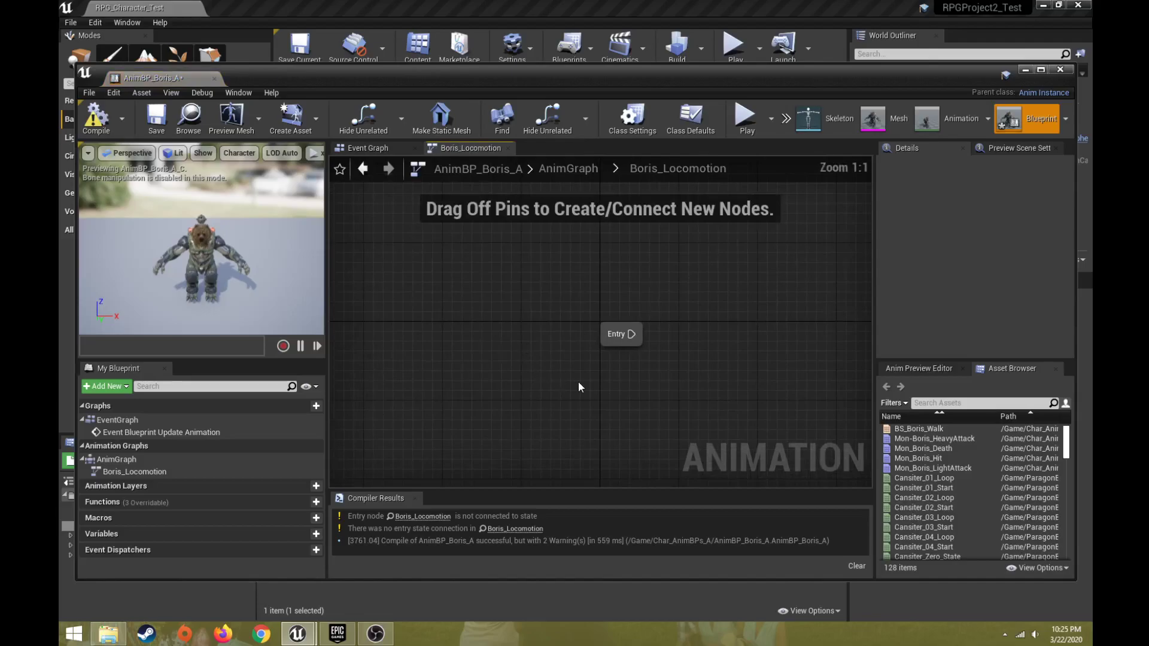
right_drag(632, 361, 528, 350)
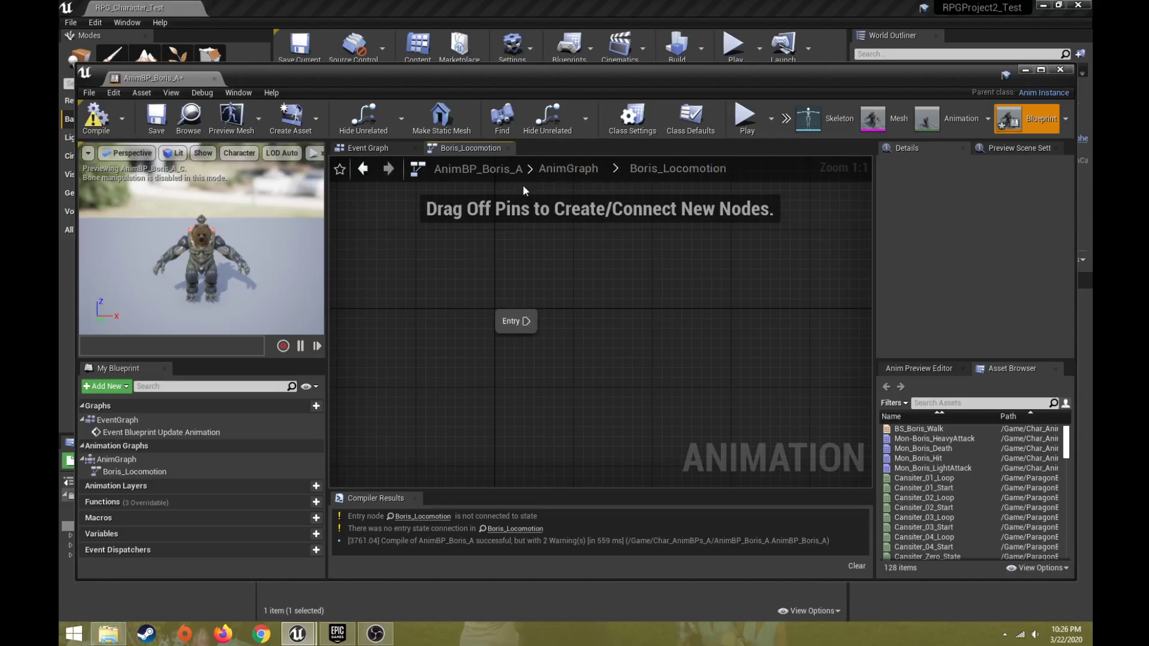
drag(525, 321, 638, 322)
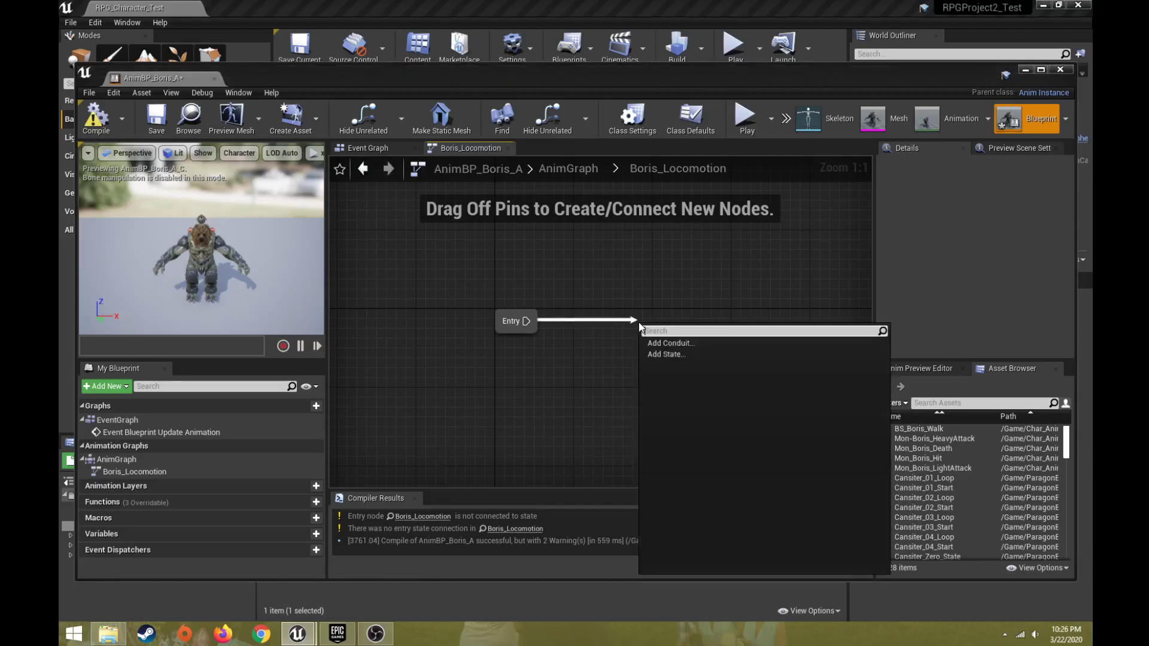
click(663, 354)
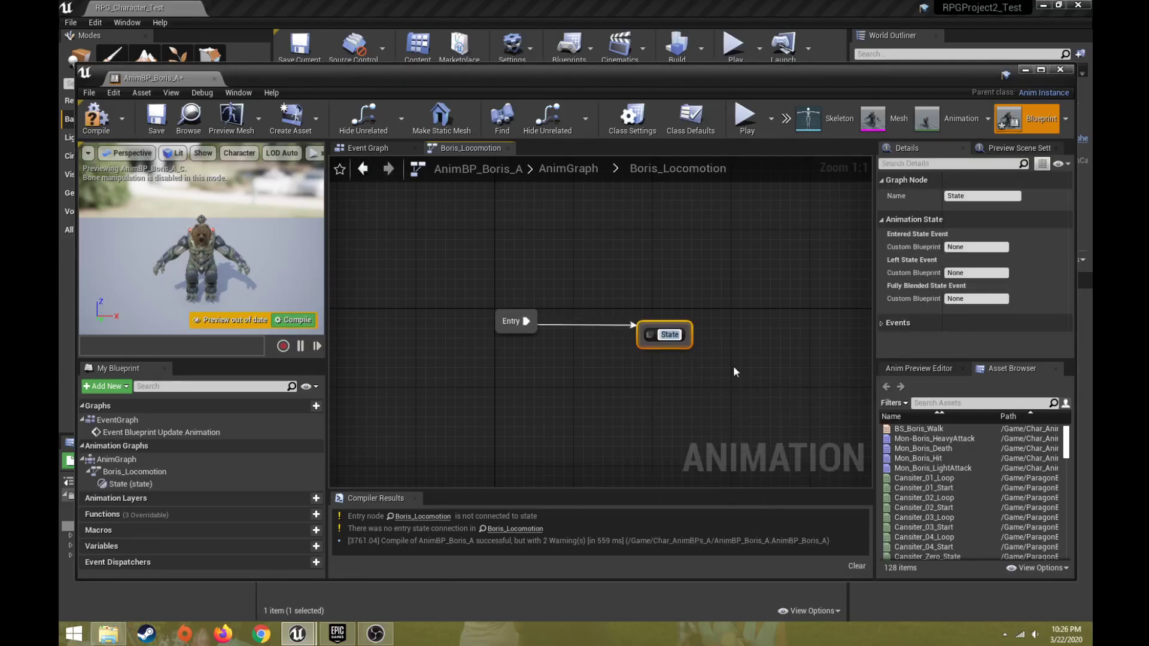
text(Idle)
key(Return)
drag(671, 344, 671, 325)
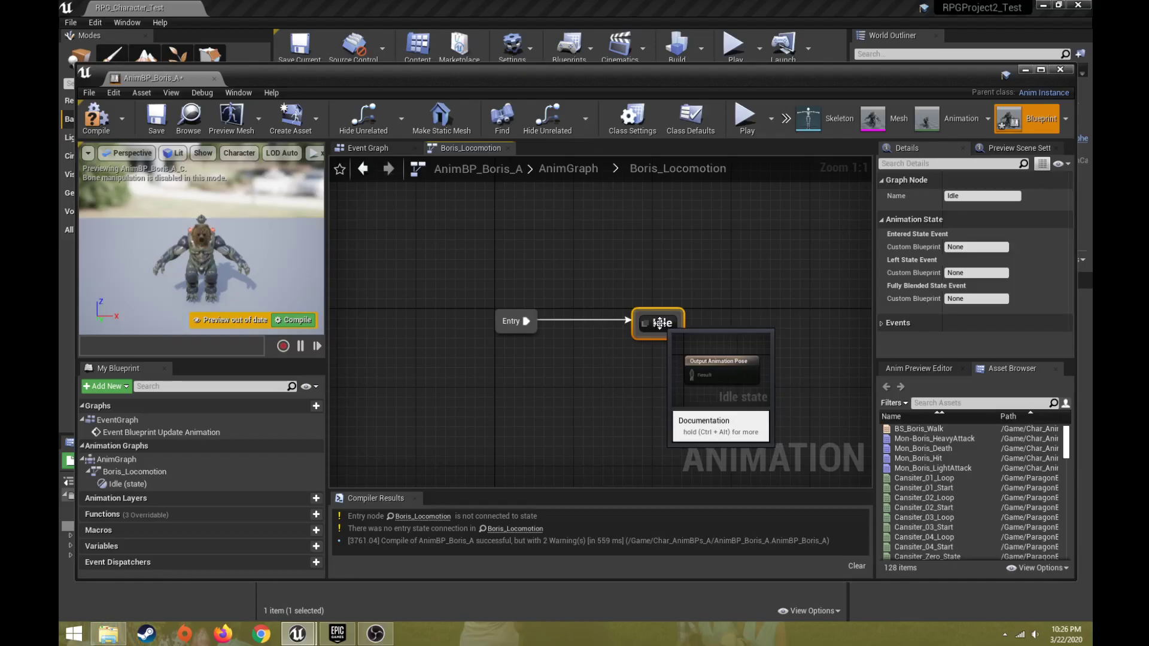
click(661, 290)
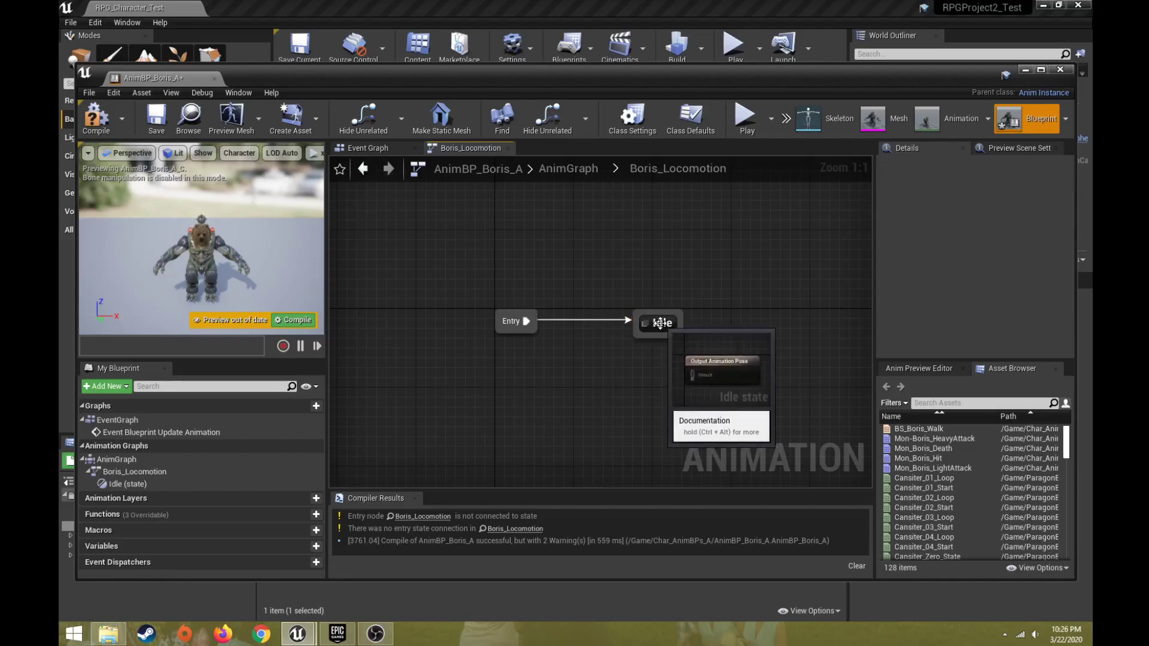
Inside the Idle state, place the Idle animation and connect it to the Output Animation Pose result, and compile and save the blueprint.
double_click(661, 324)
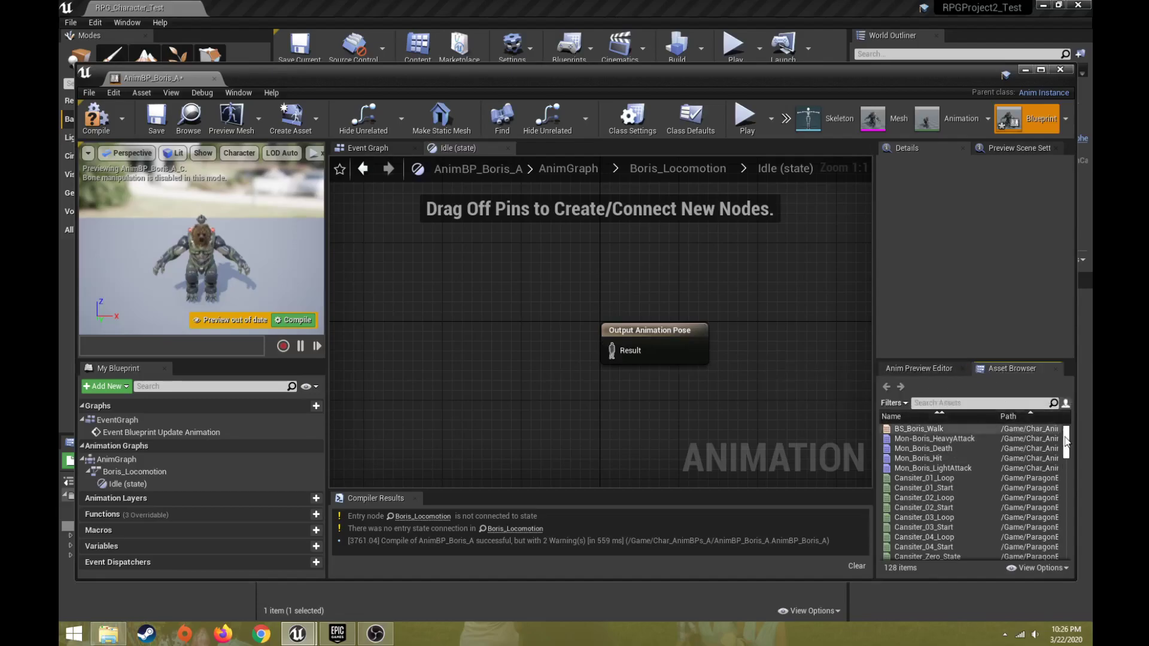
scroll(932, 497, down, 5)
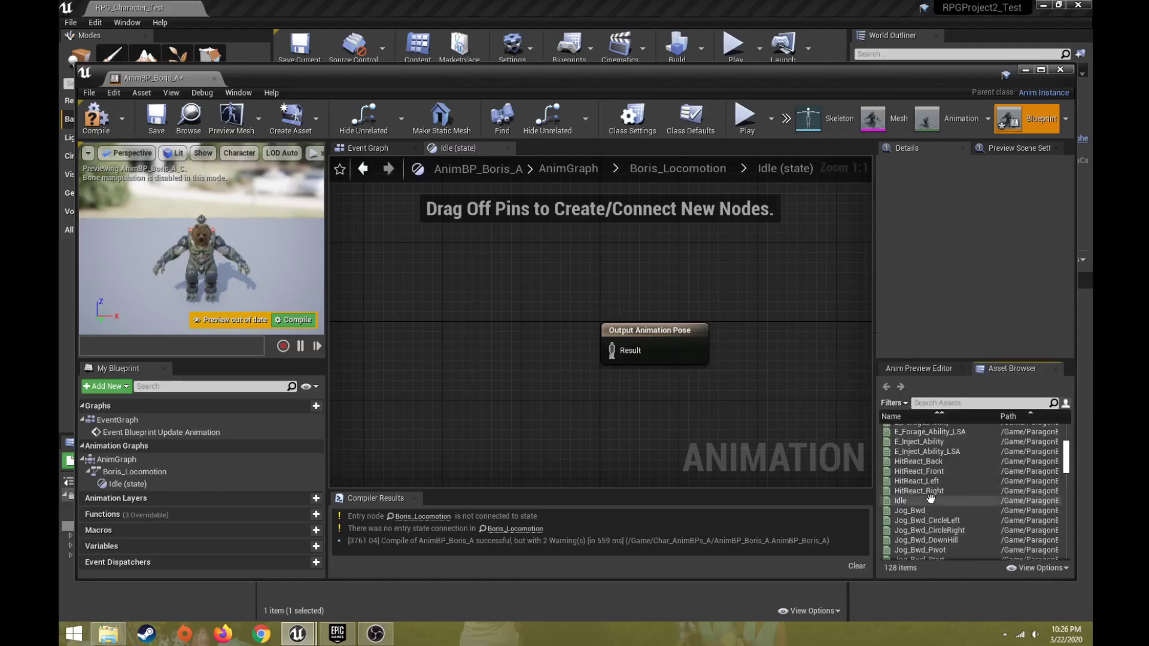
click(928, 501)
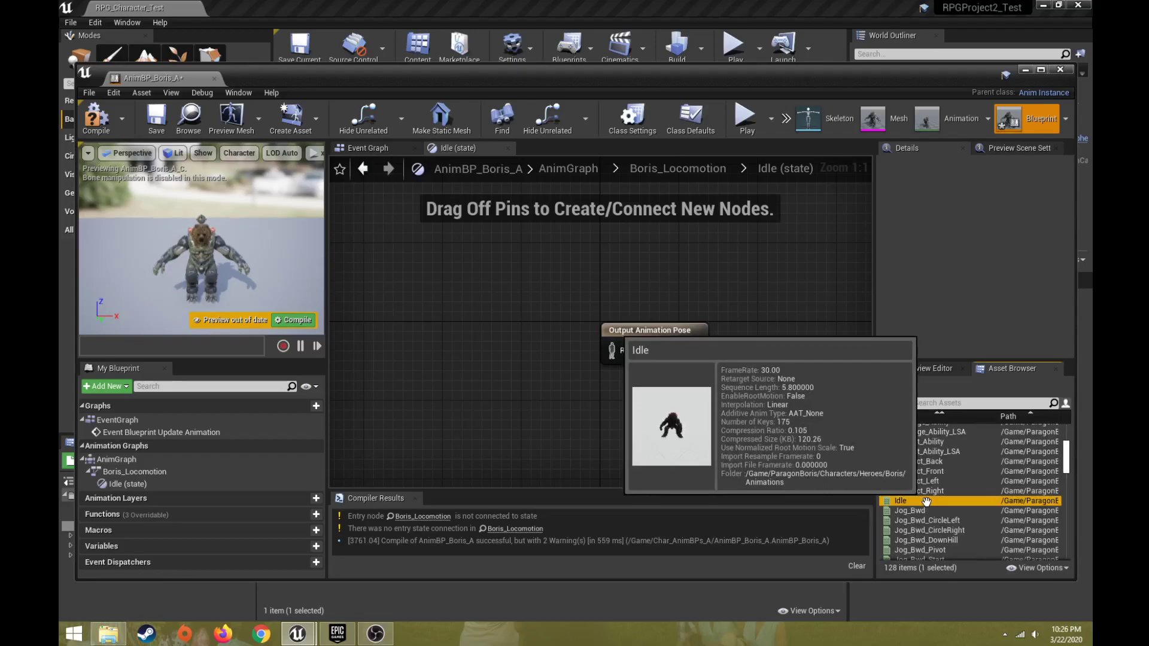
drag(927, 501, 470, 340)
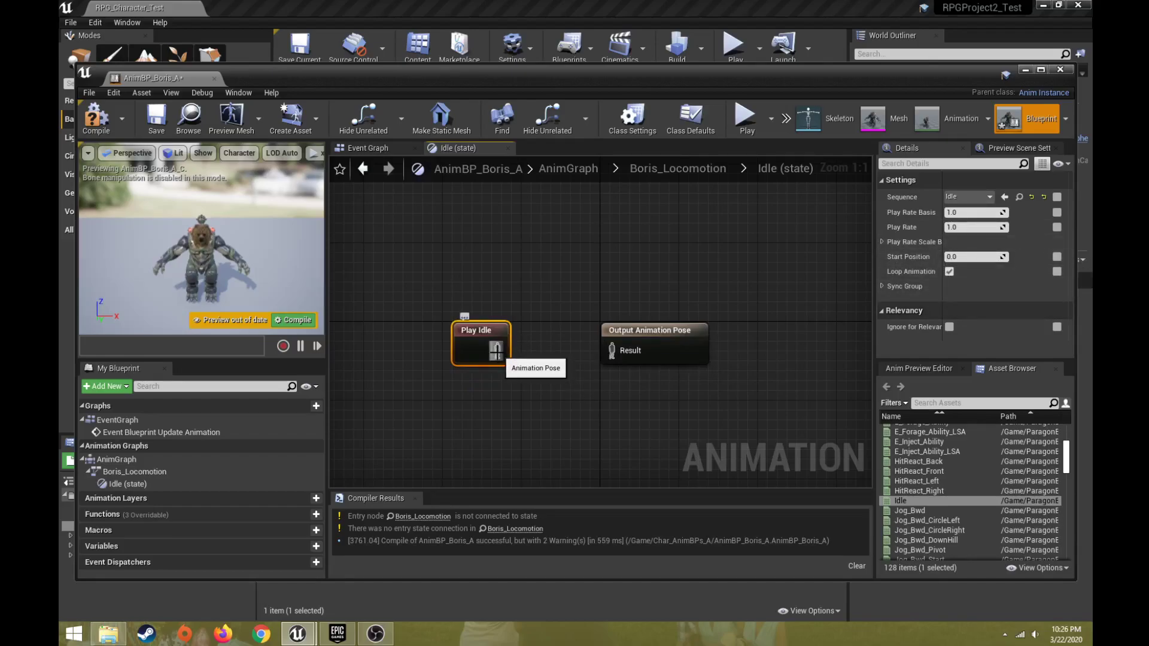
drag(505, 351, 610, 351)
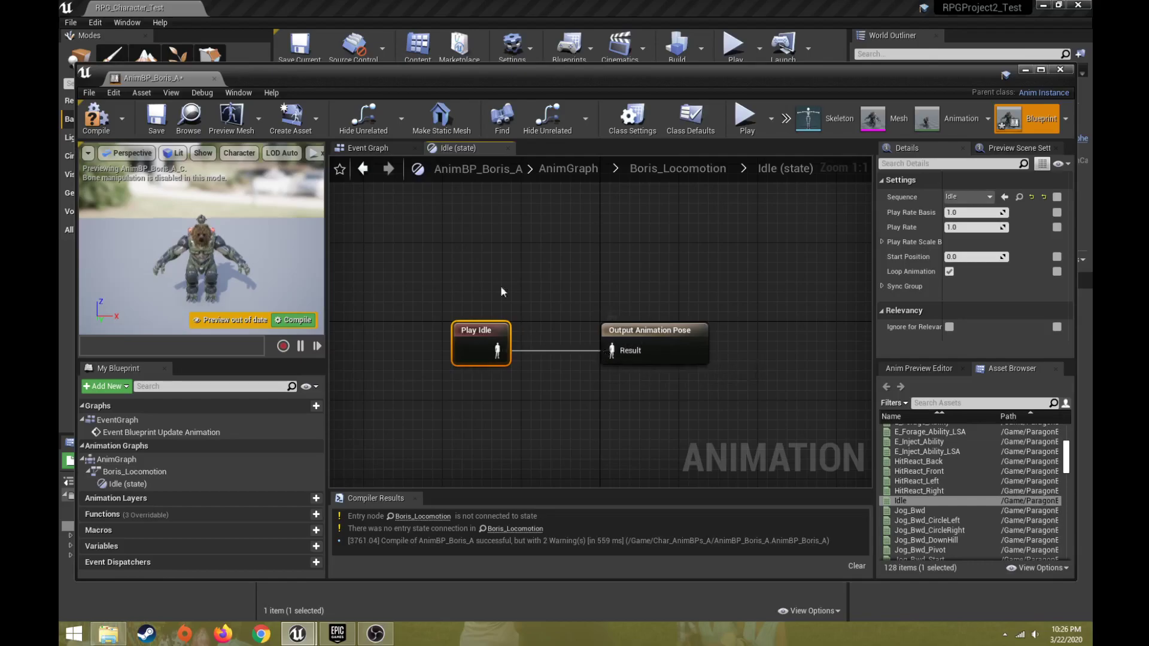
click(96, 117)
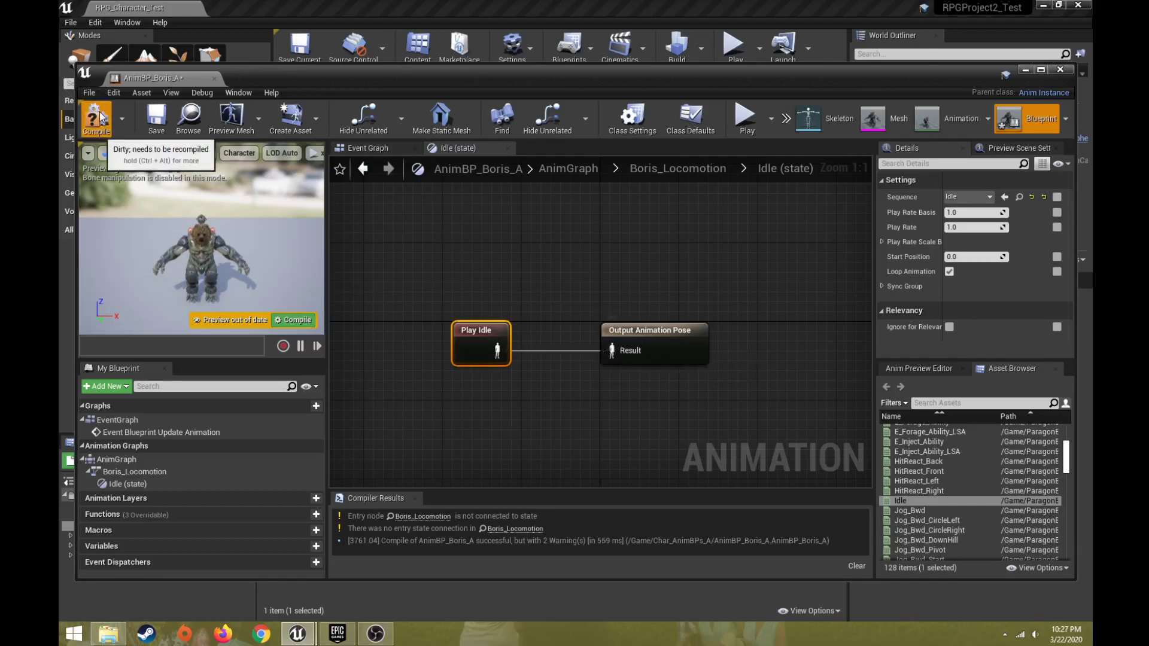
click(157, 118)
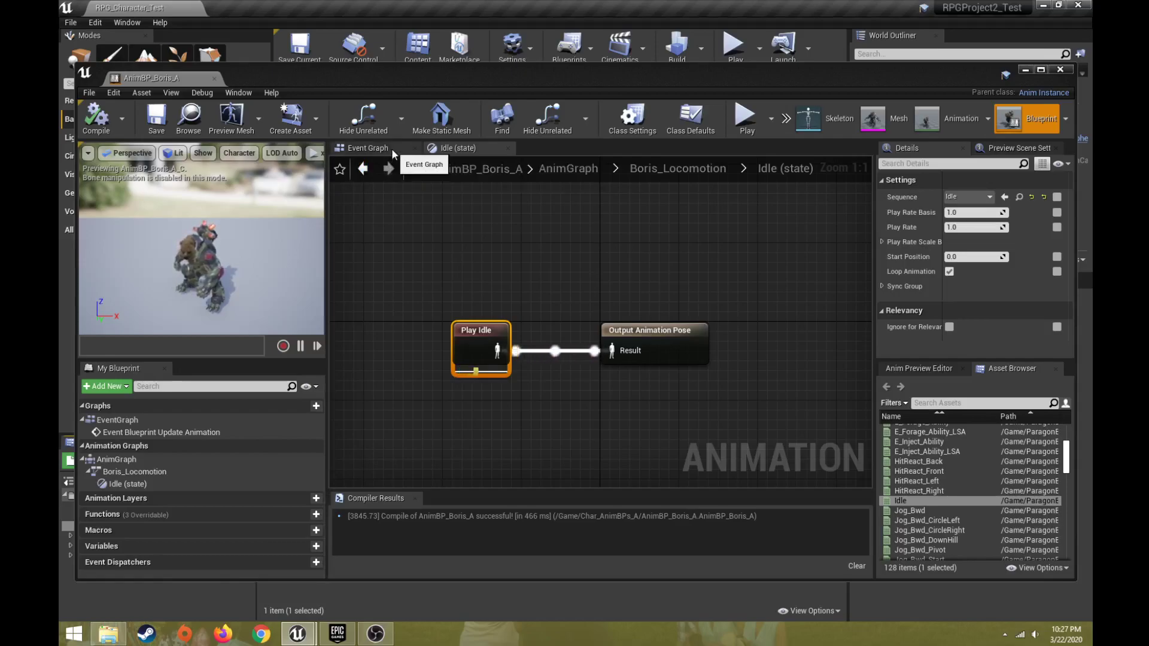
Return to the AnimGraph and move the Boris_Locomotion node closer to and level with the Output Pose node.
click(776, 172)
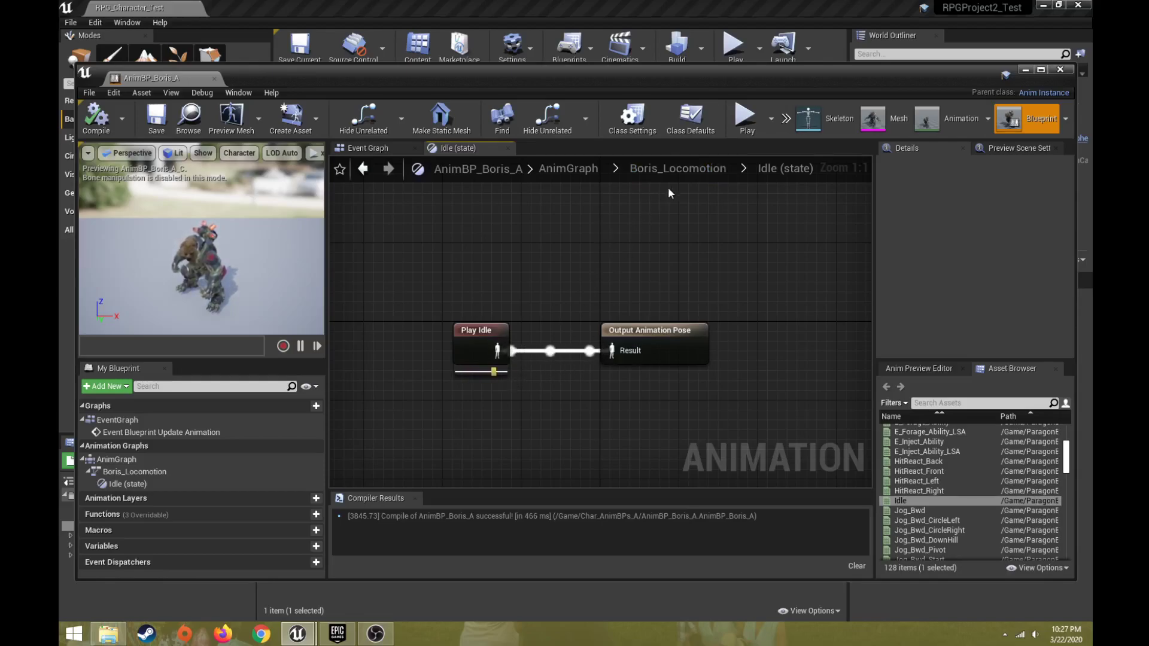
click(682, 170)
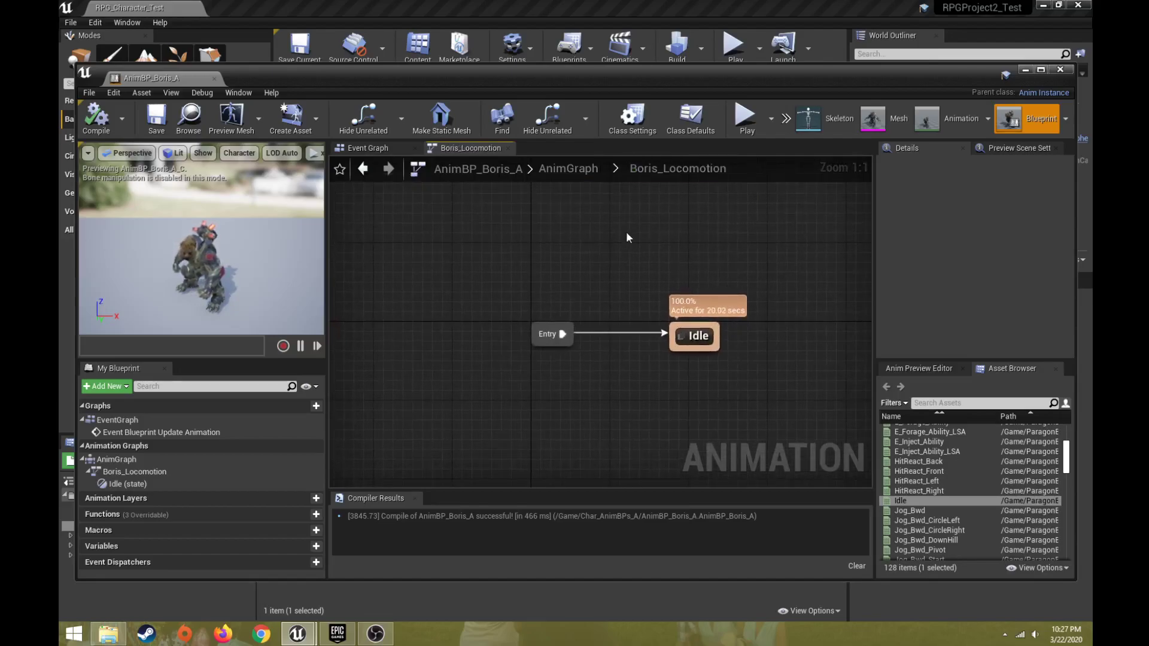
click(579, 173)
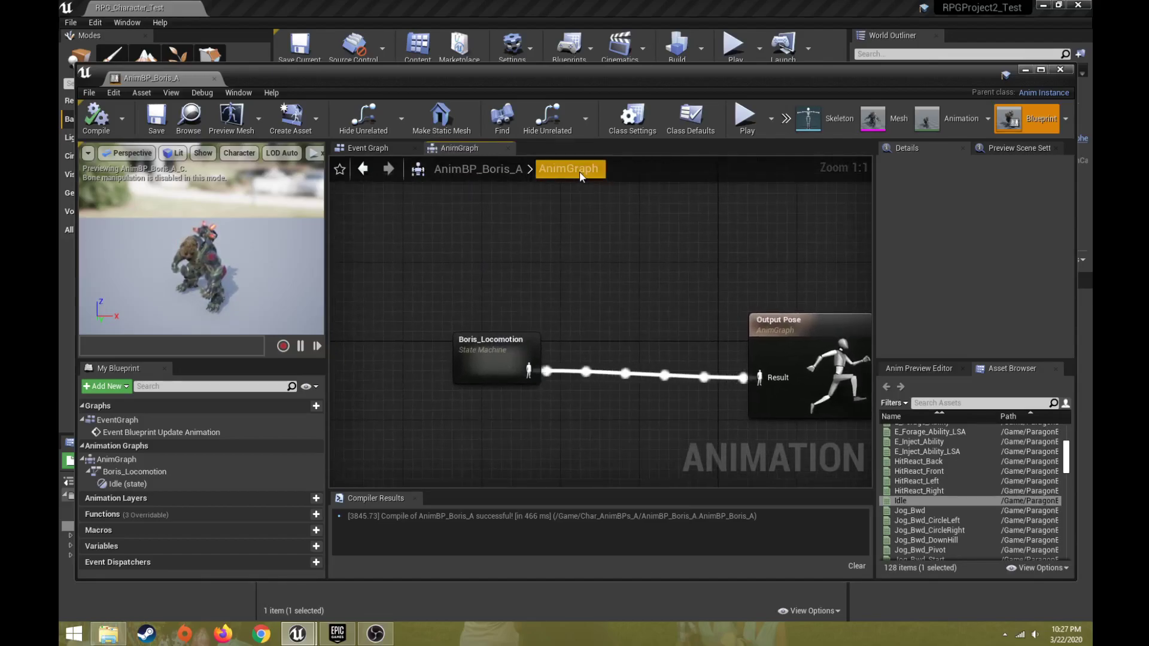
right_drag(613, 378, 549, 348)
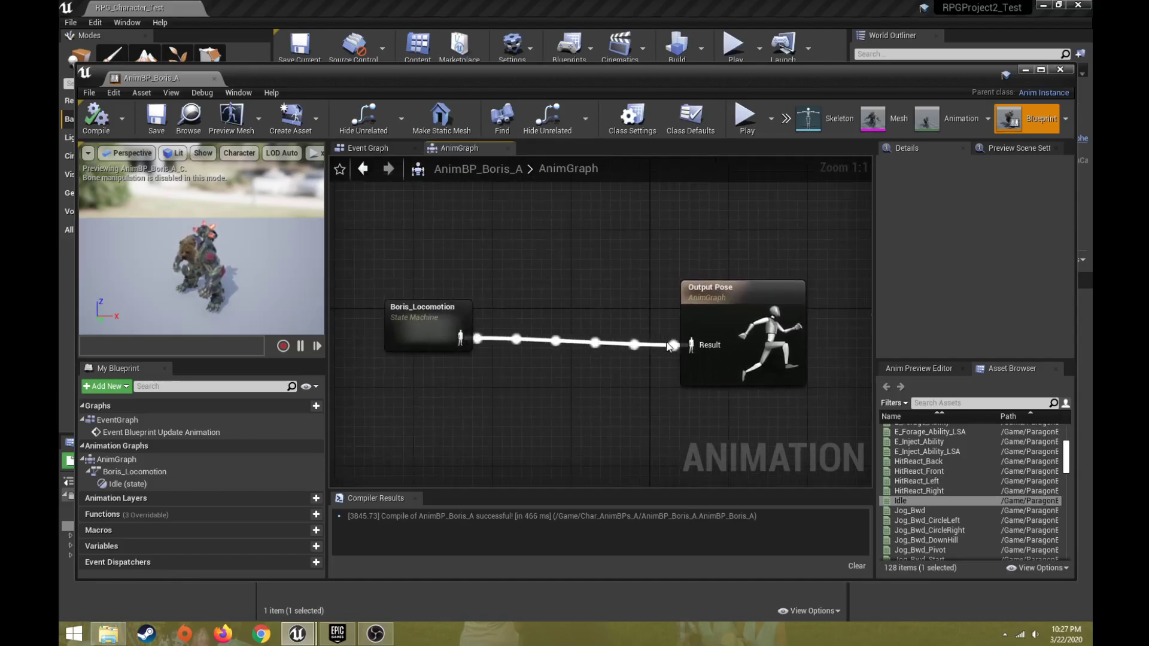
drag(422, 311, 462, 320)
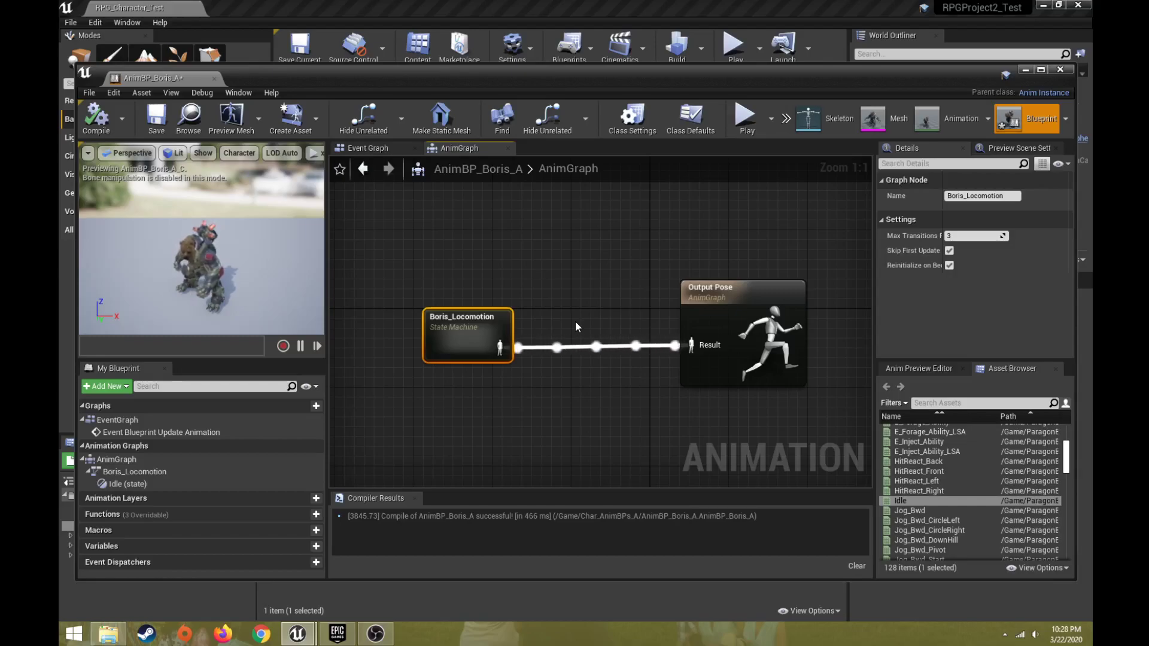
In the Boris_Locomotion state machine, add a state named LightAttack above Idle, with transitions in both directions between the two states.
double_click(466, 344)
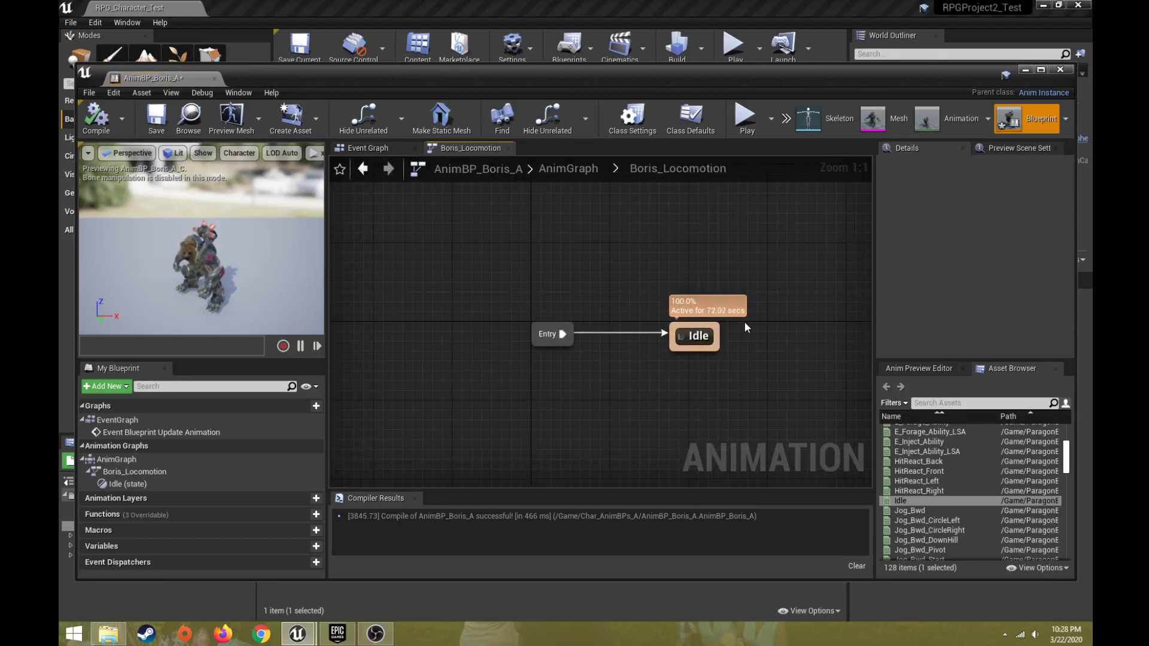
right_drag(642, 295, 475, 290)
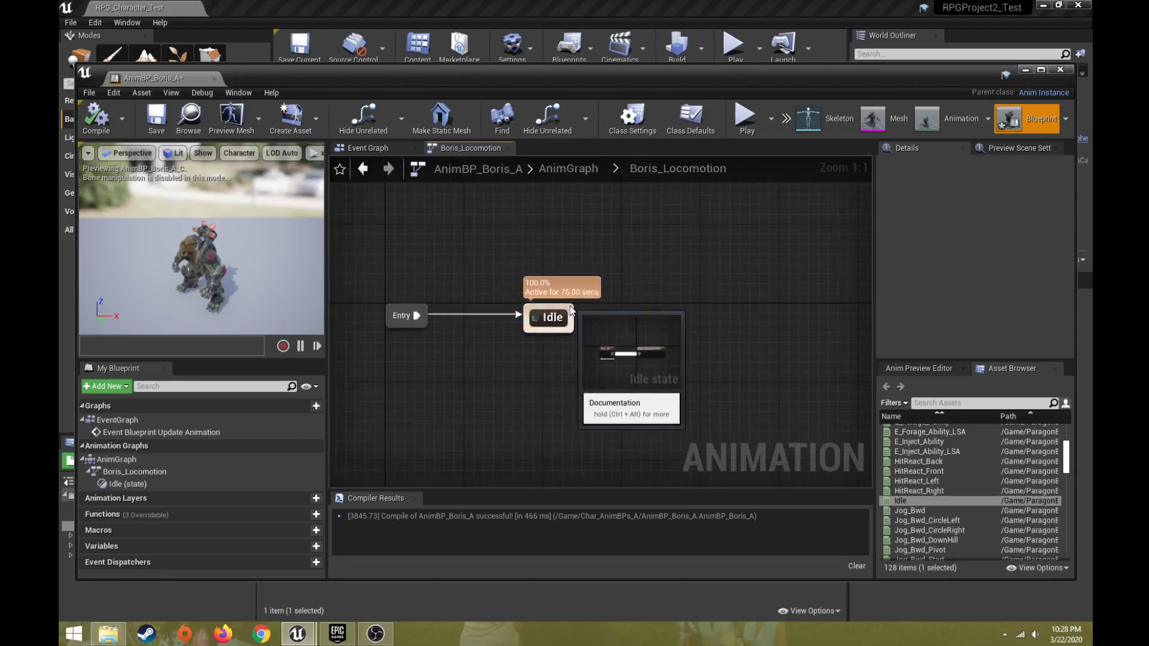
drag(570, 310, 713, 192)
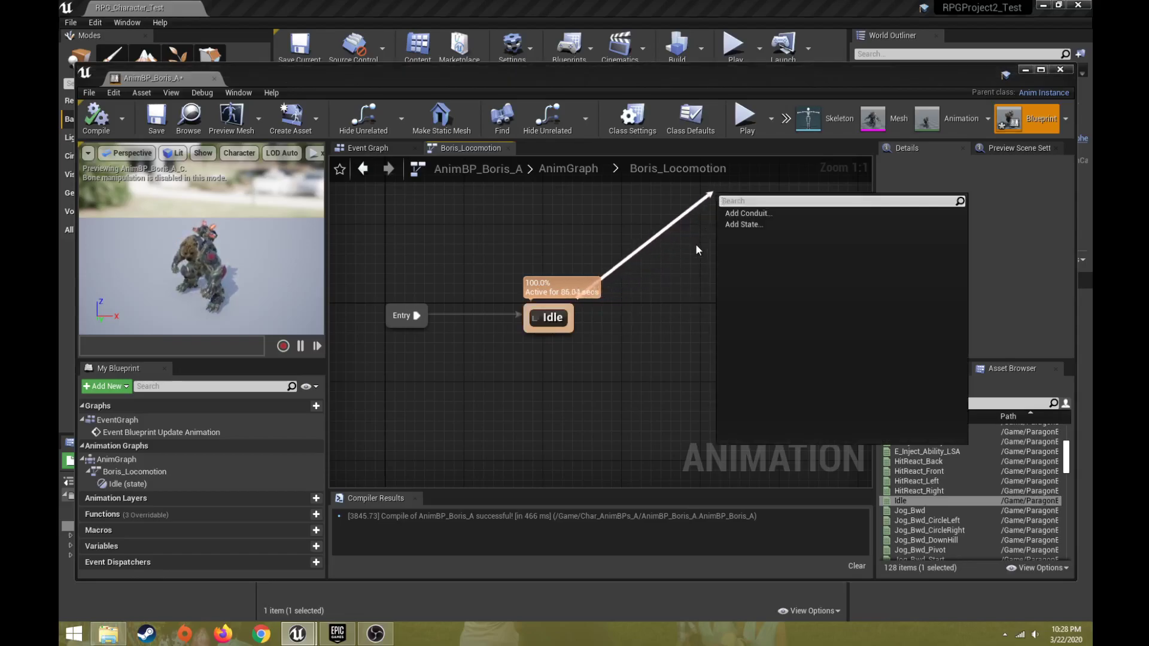
click(756, 224)
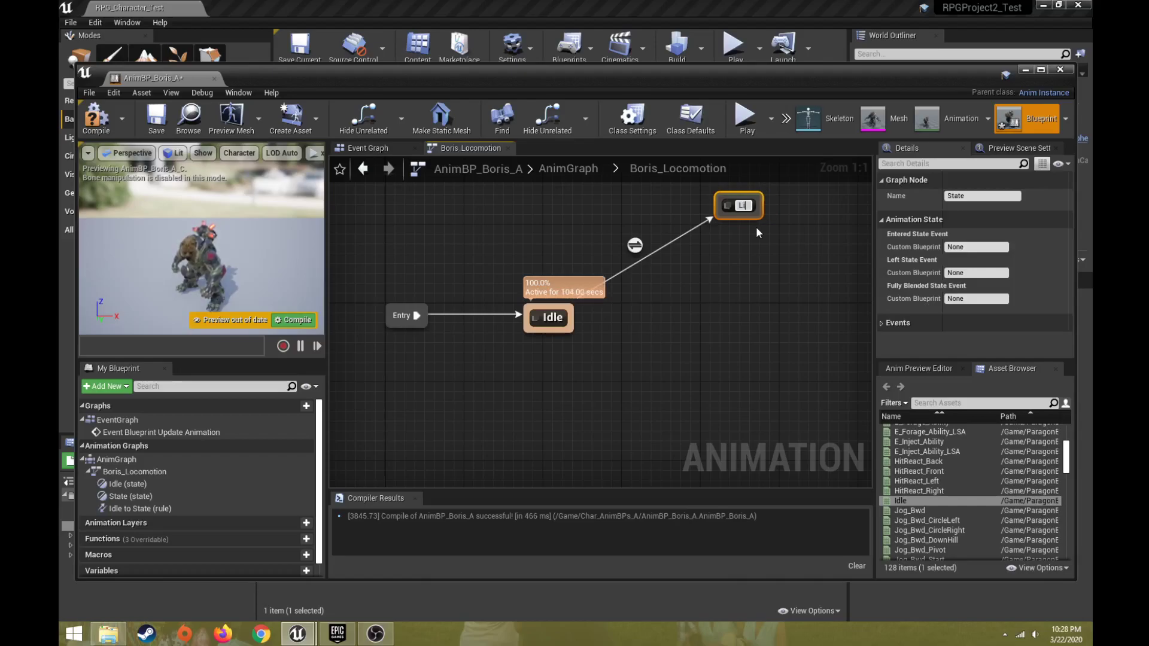
text(ttack)
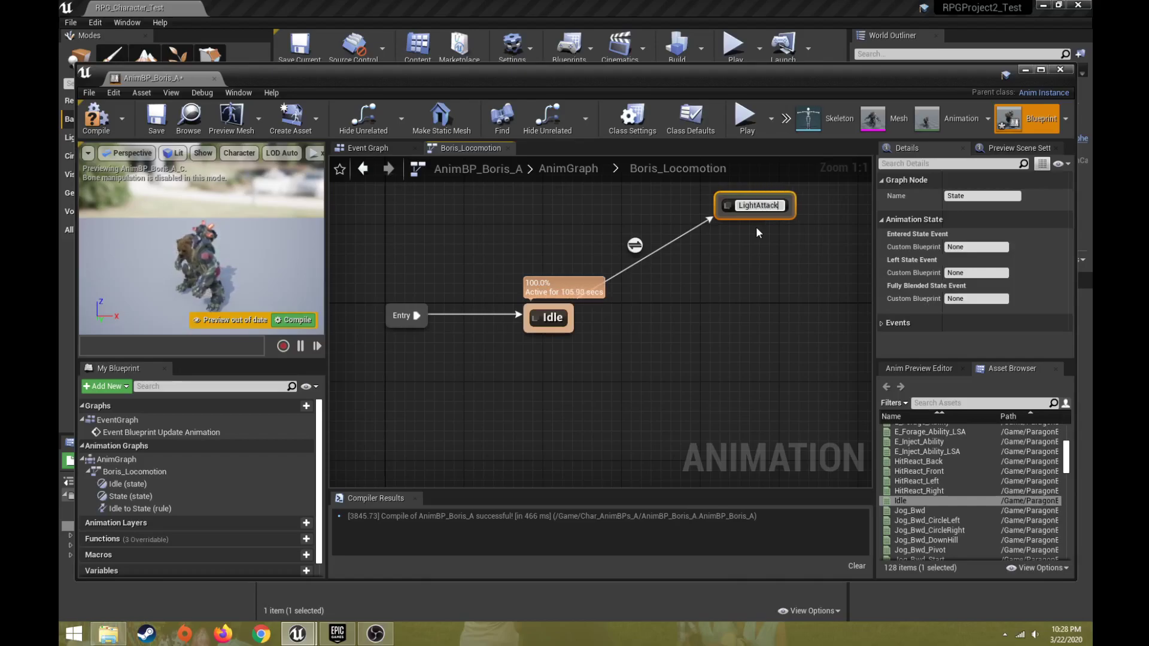
key(Return)
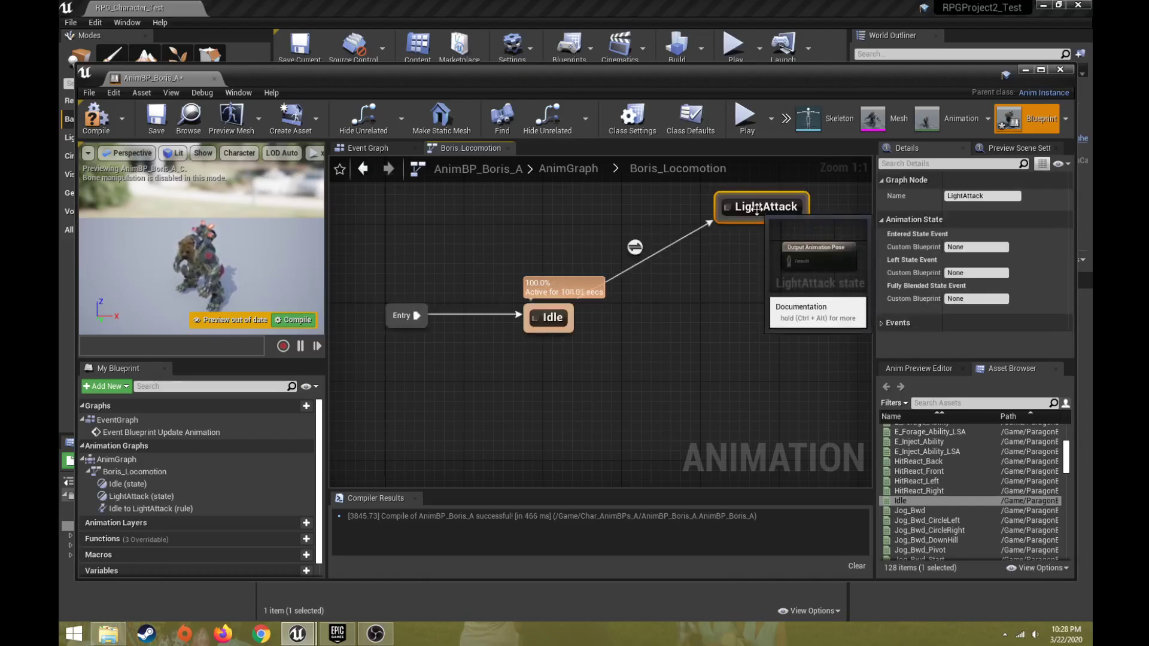
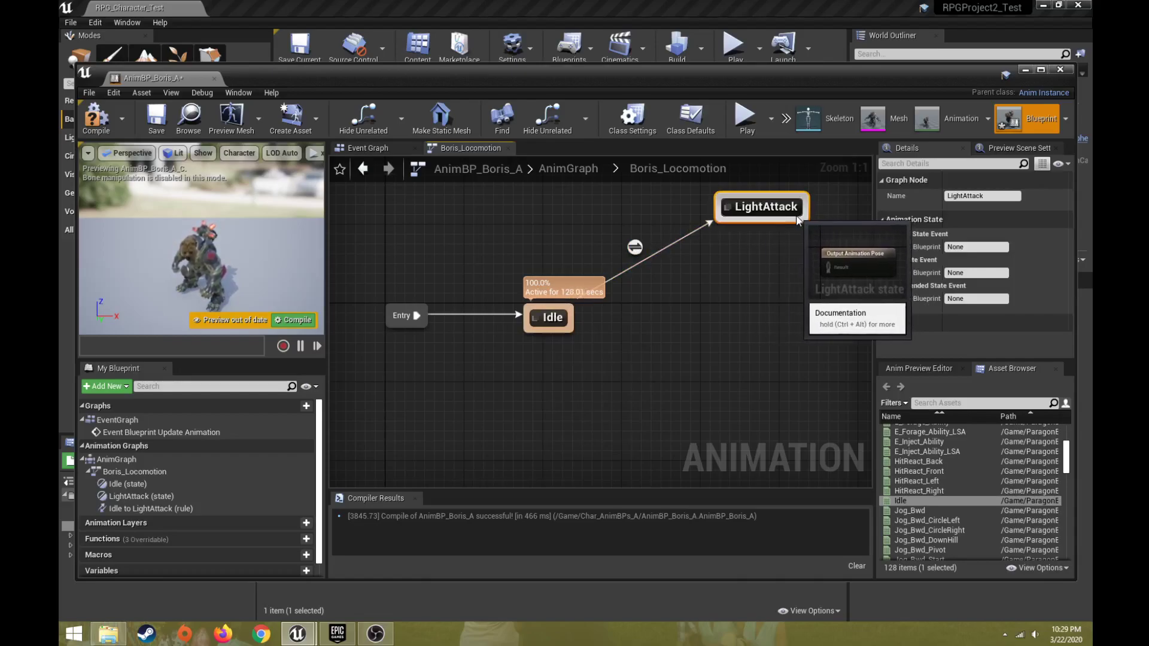
drag(796, 219, 571, 326)
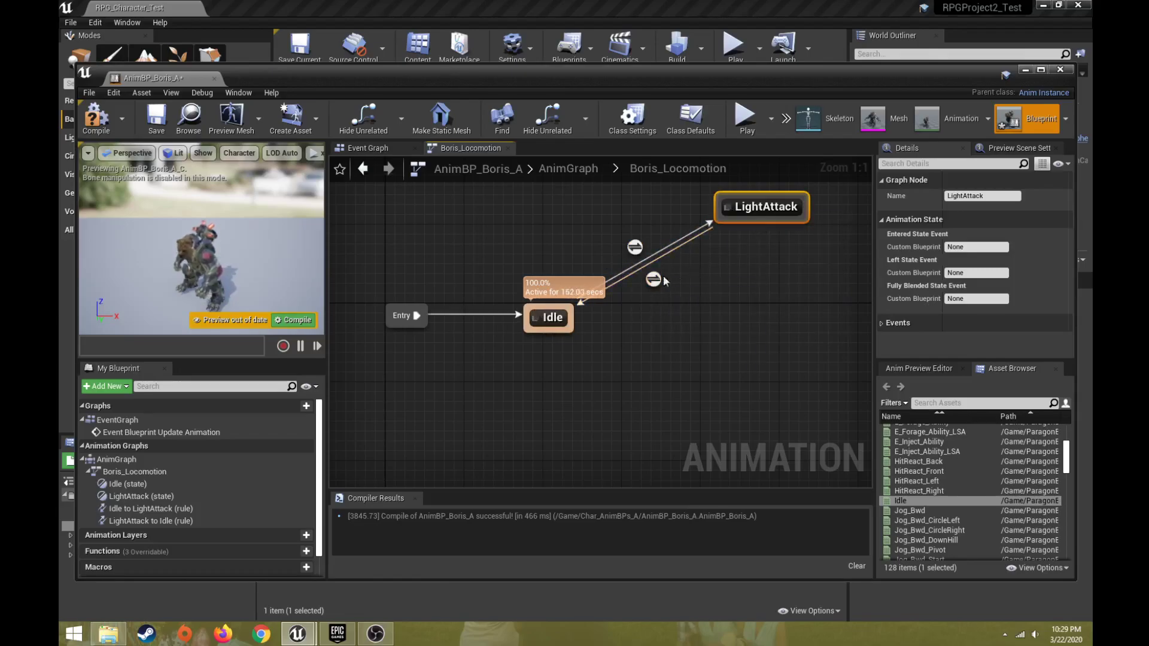
Create a Boolean variable named IsBorisLightAttacking? in the animation blueprint.
scroll(240, 492, down, 2)
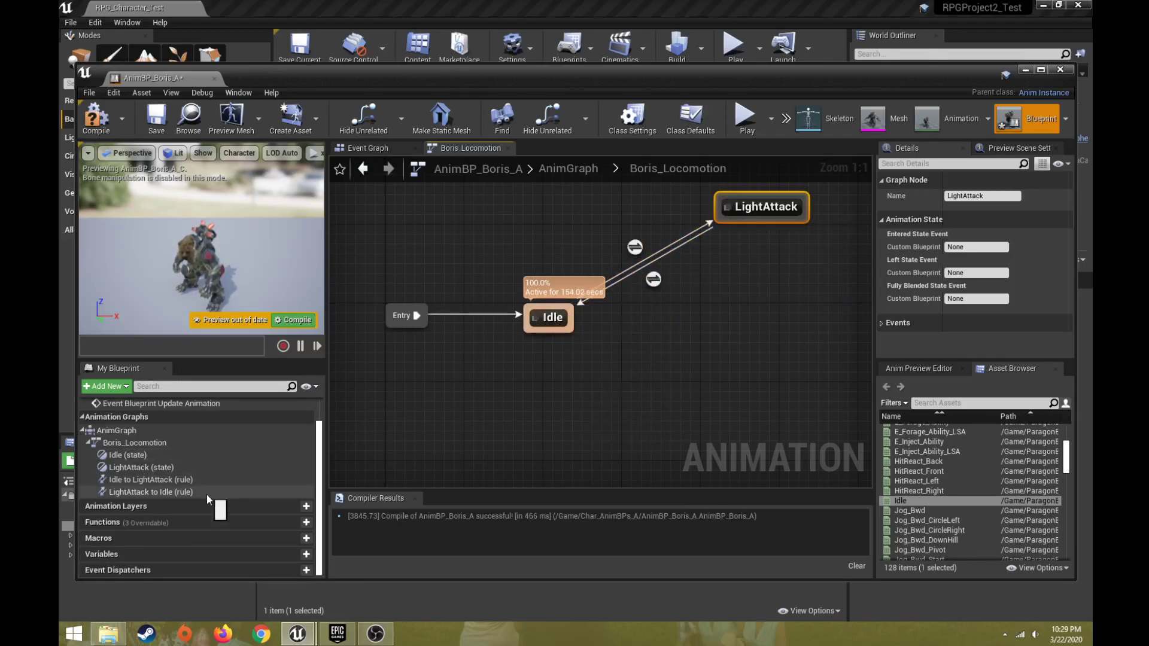
mouse_move(275, 525)
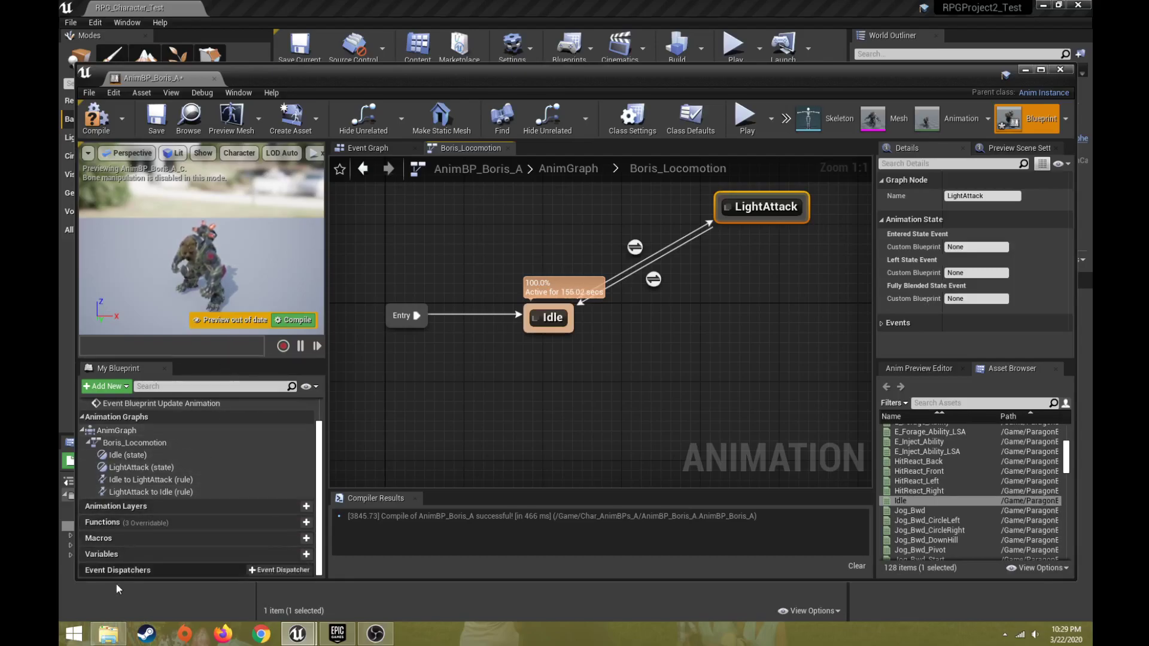
mouse_move(301, 554)
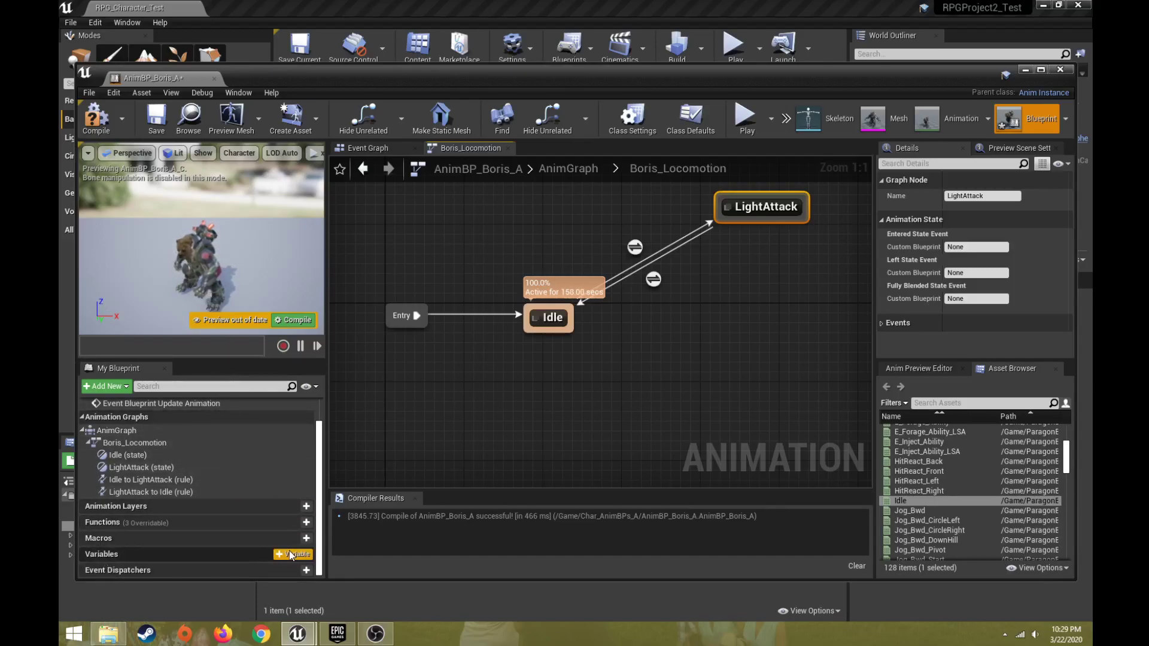
click(289, 553)
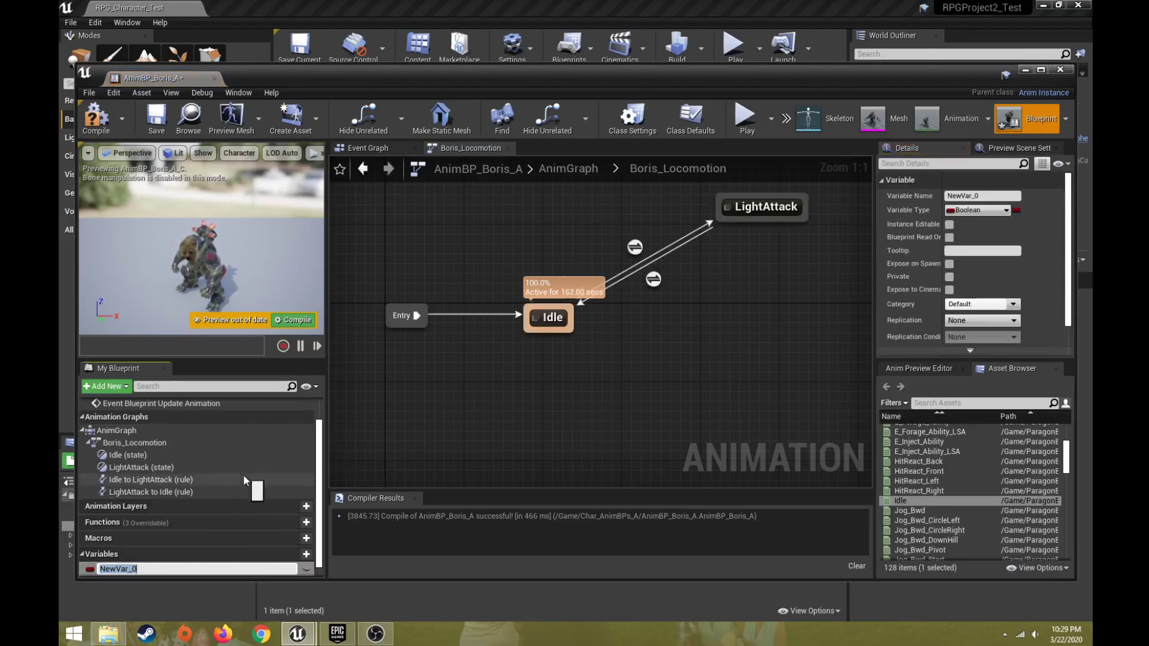
text(IsBori)
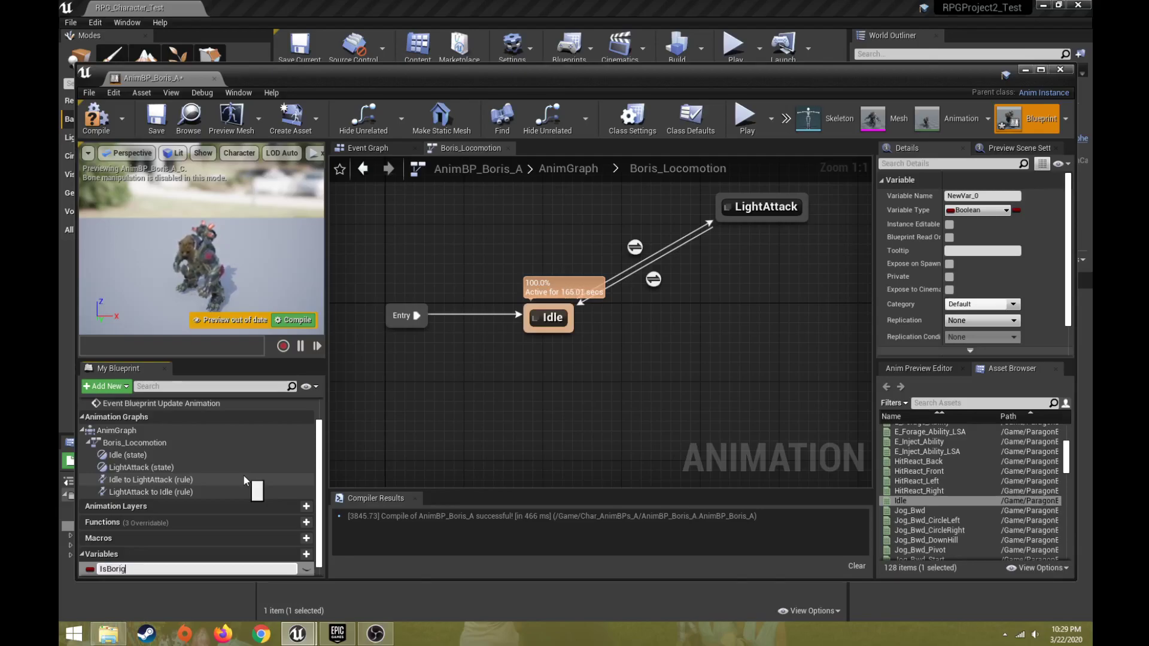
text(sLig)
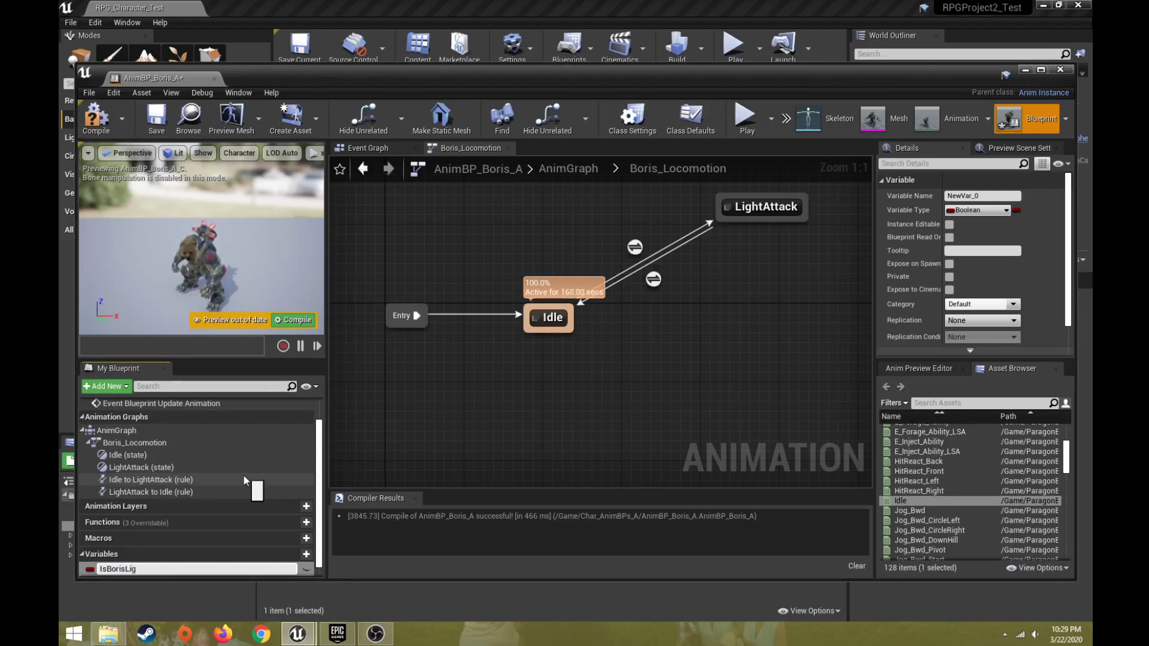
text(htAttackin)
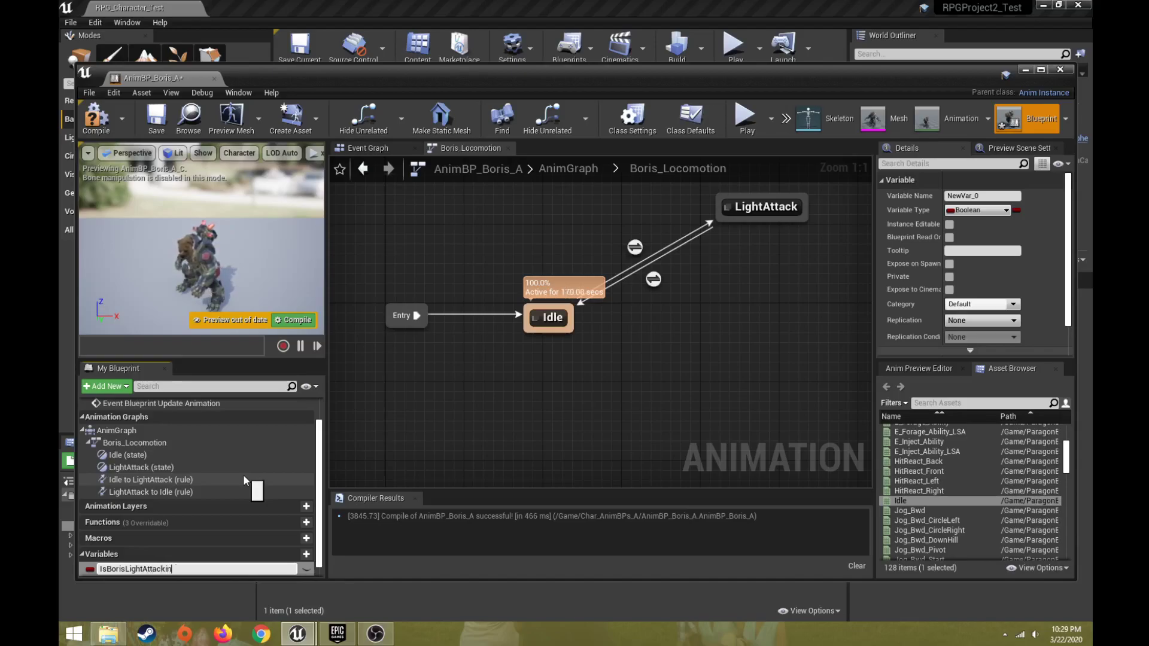
text(g?)
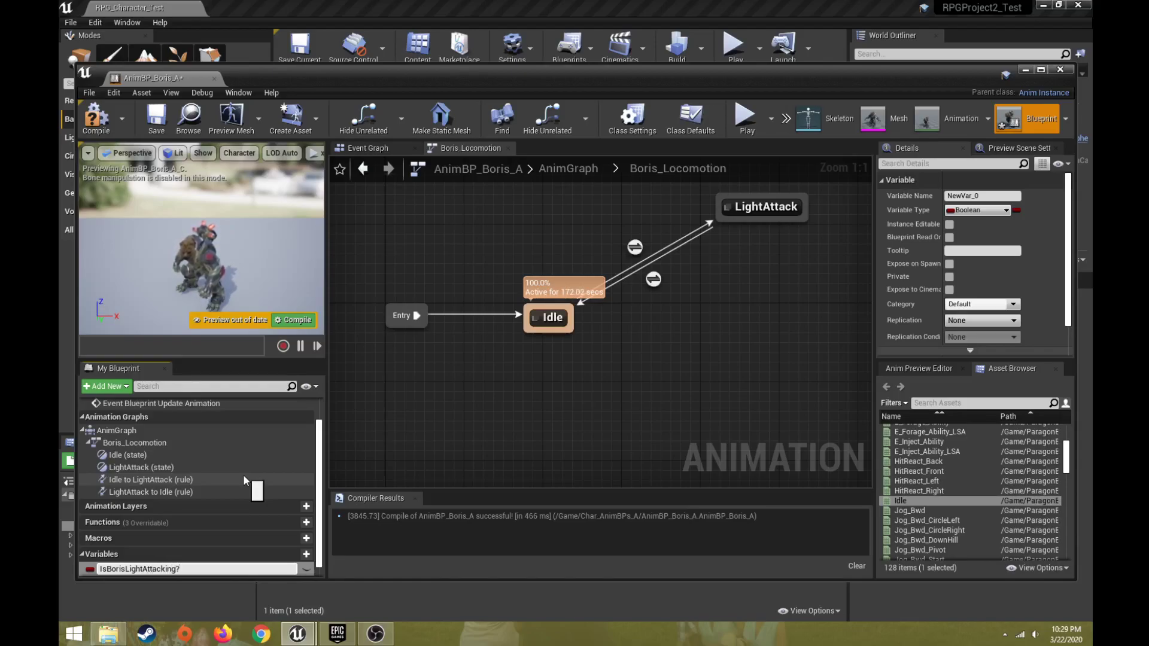
key(Return)
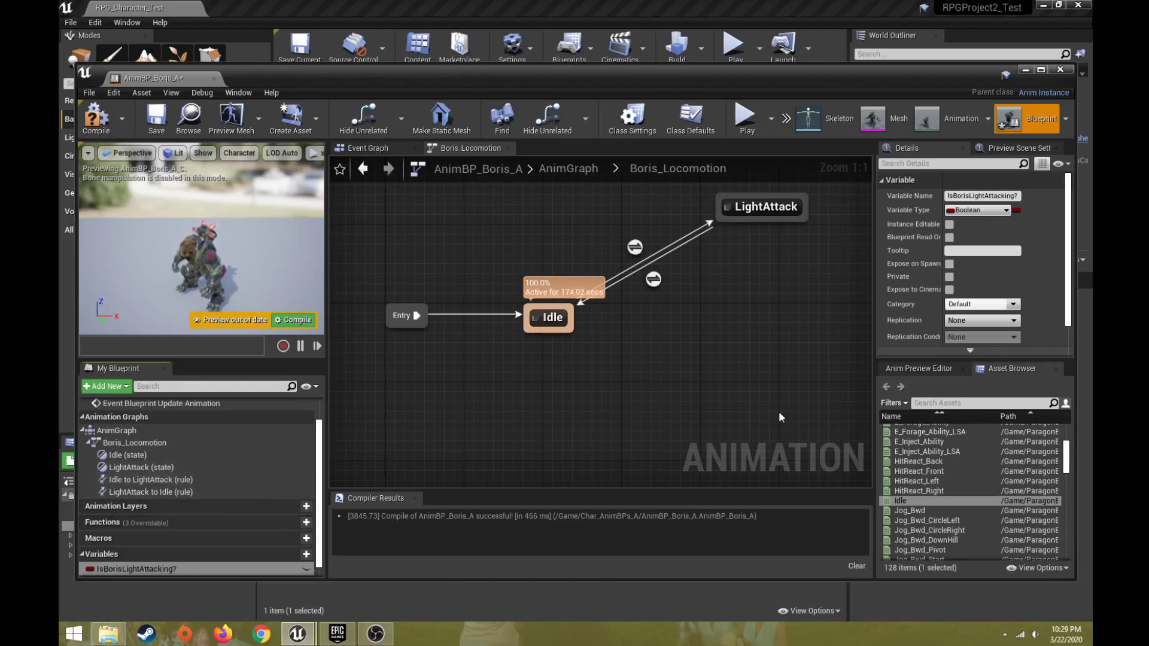
click(966, 210)
click(968, 212)
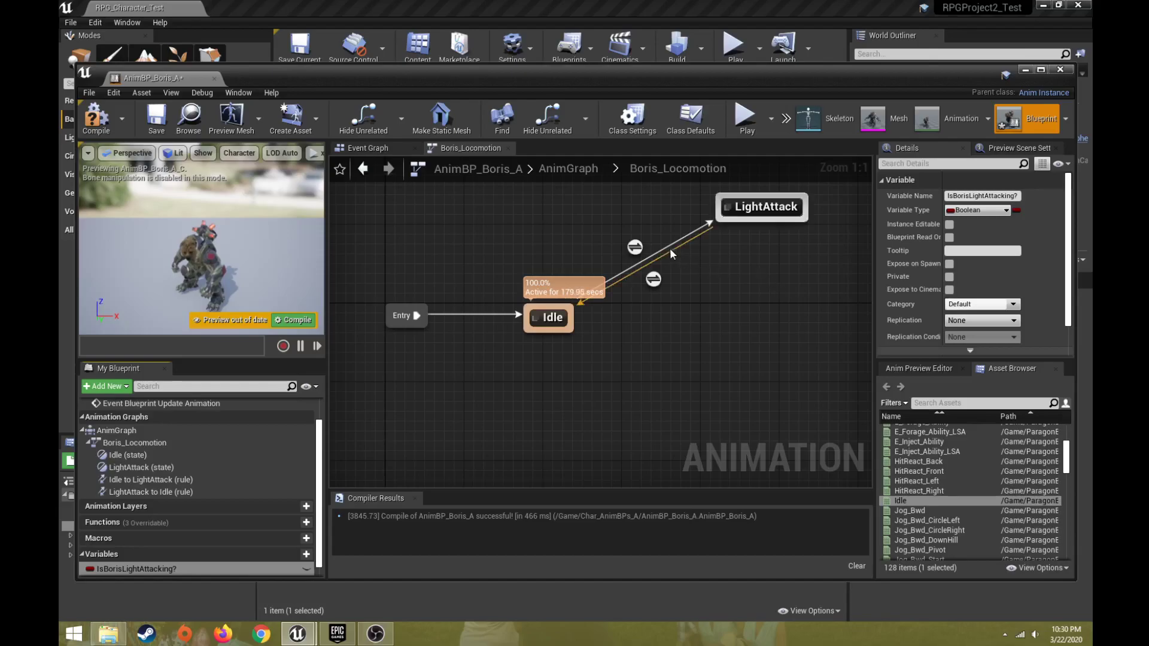
Open the Idle to LightAttack transition rule and move its Result node aside to make room for an input node.
mouse_move(634, 249)
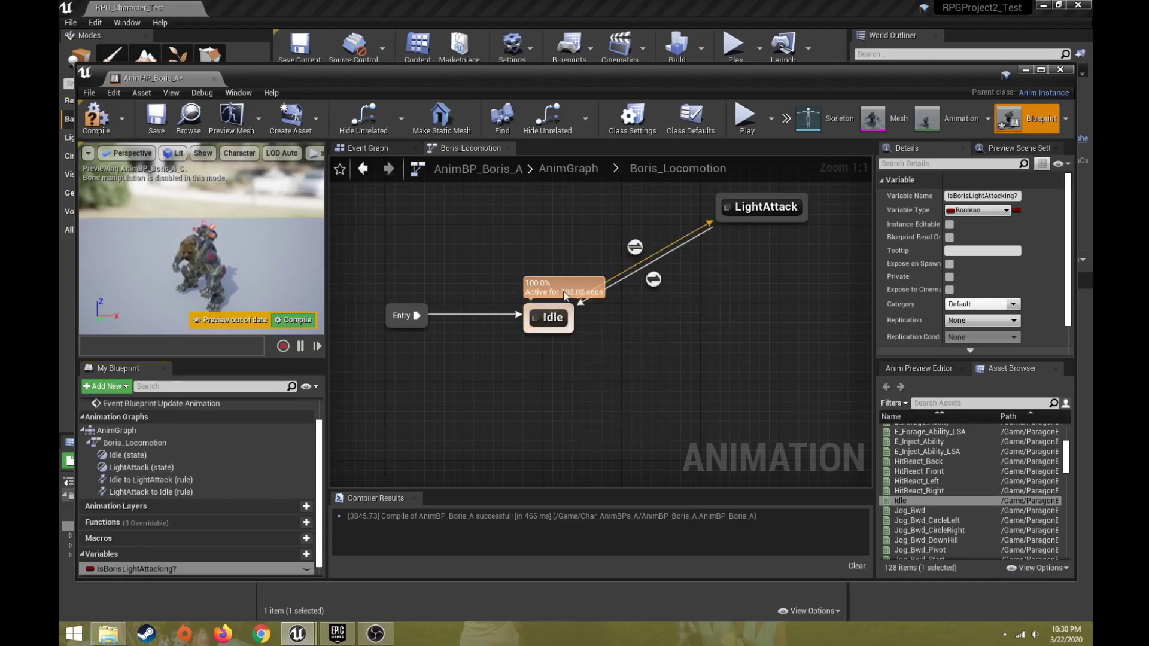
double_click(636, 247)
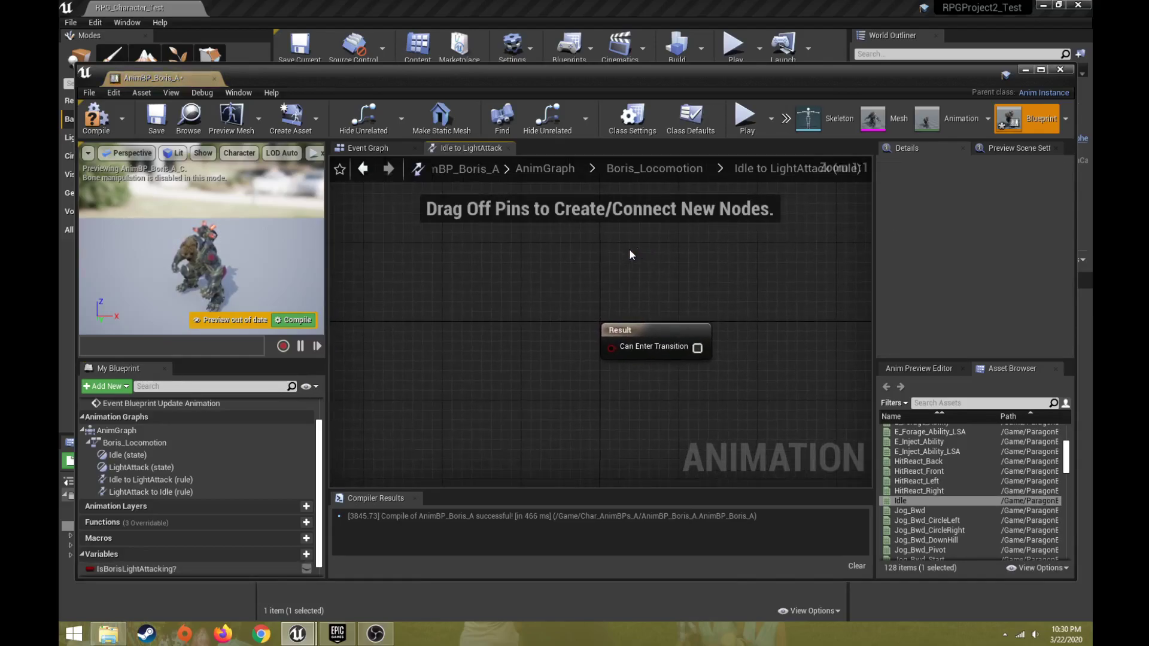
click(648, 330)
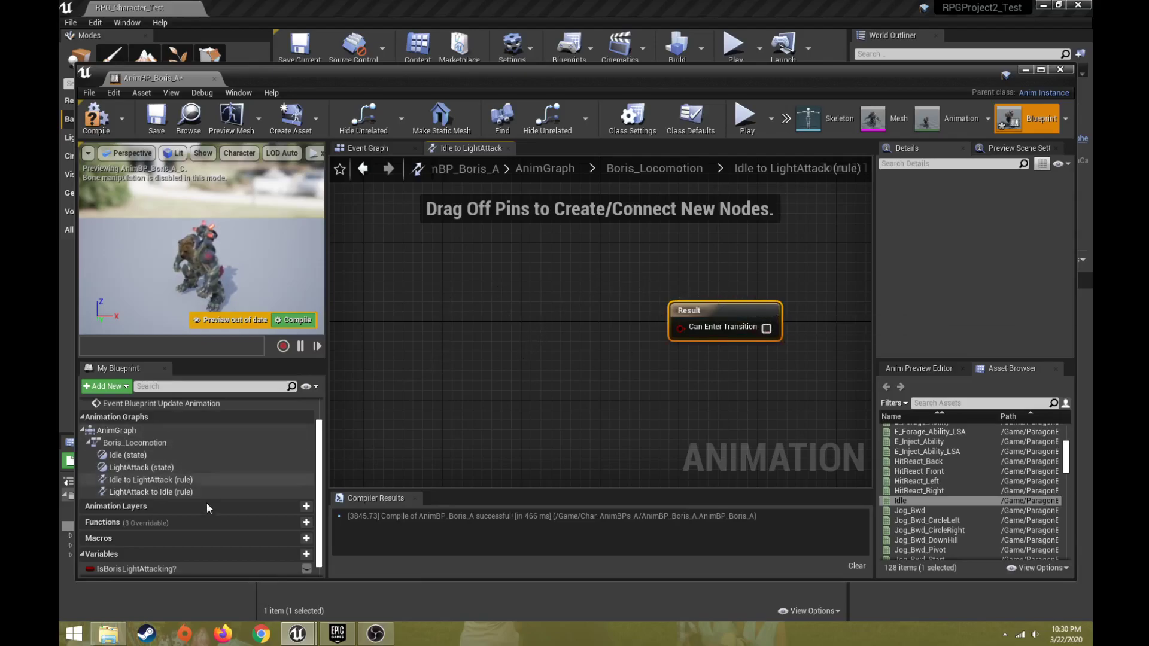
scroll(185, 531, down, 1)
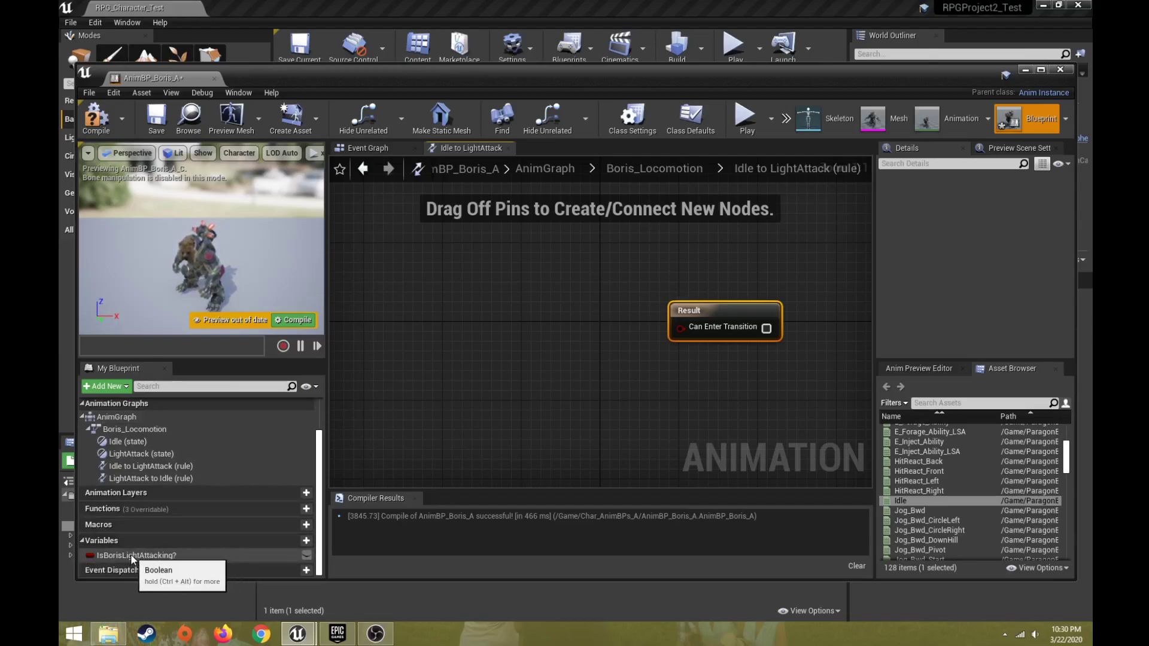
drag(126, 554, 456, 313)
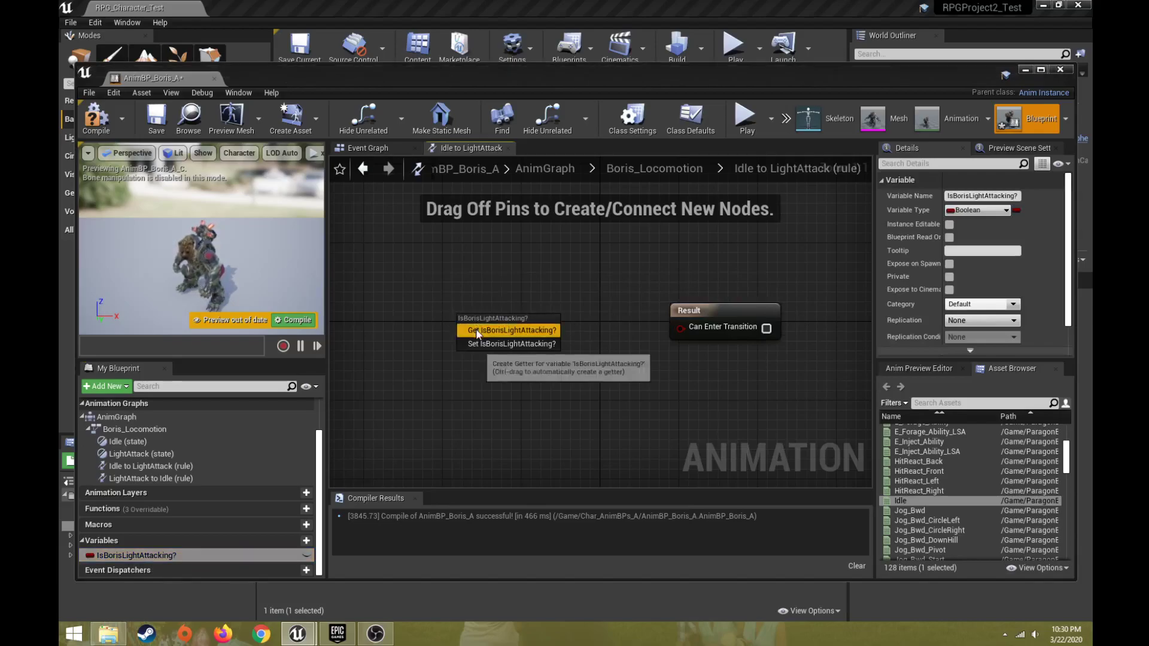
click(477, 331)
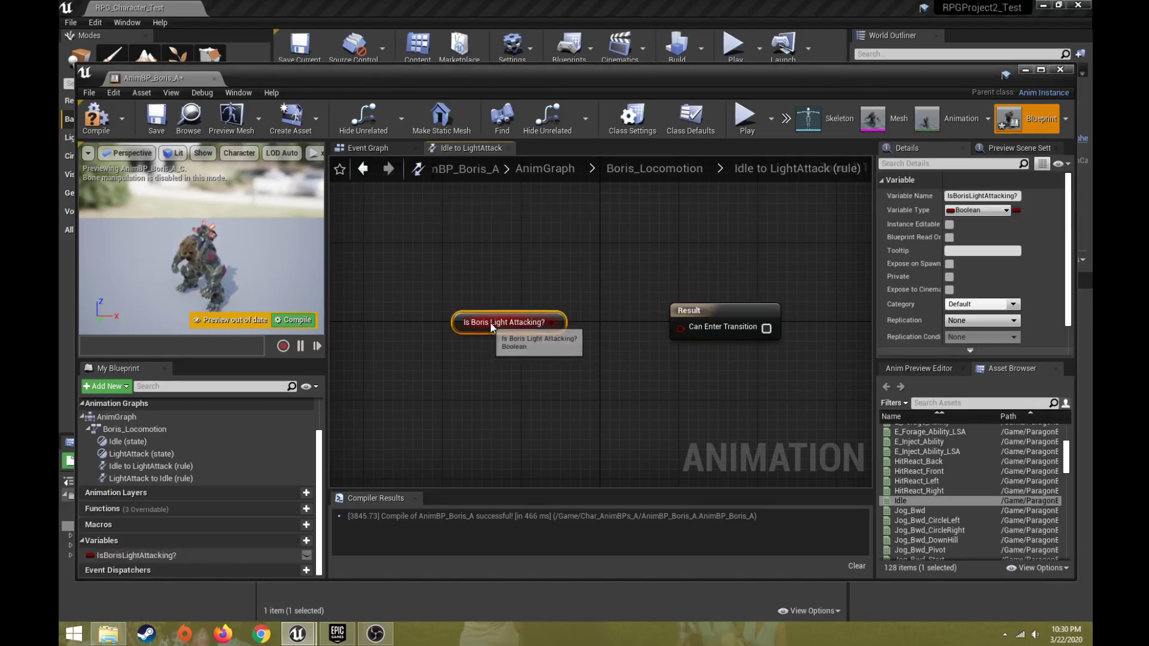
drag(554, 323, 680, 328)
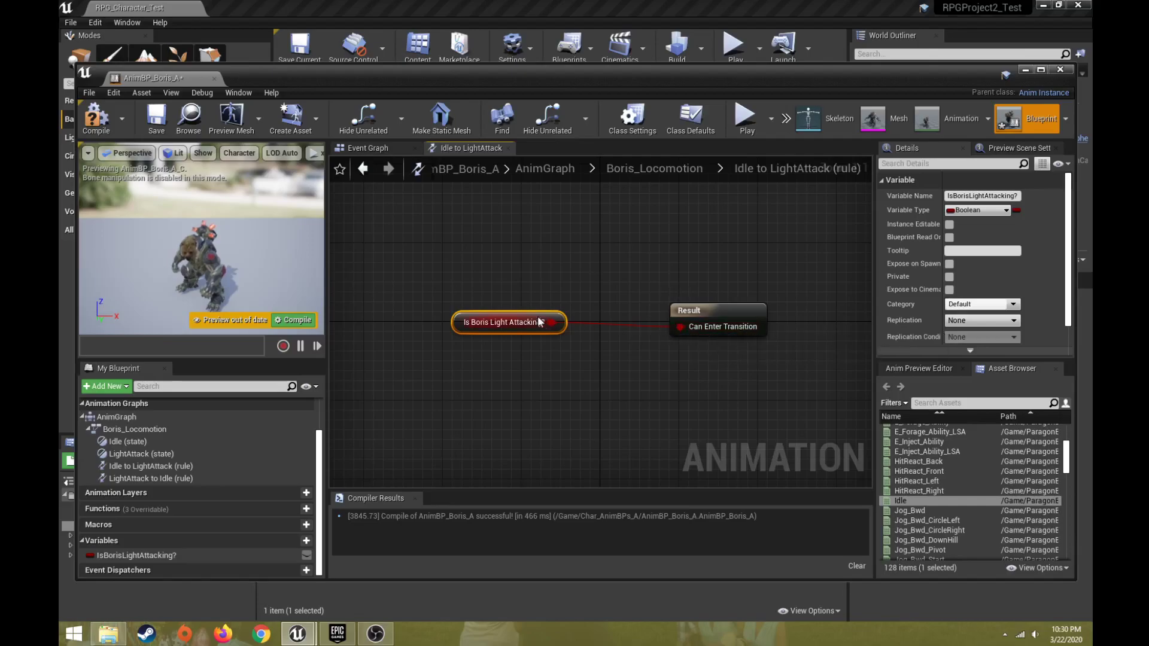
key(Delete)
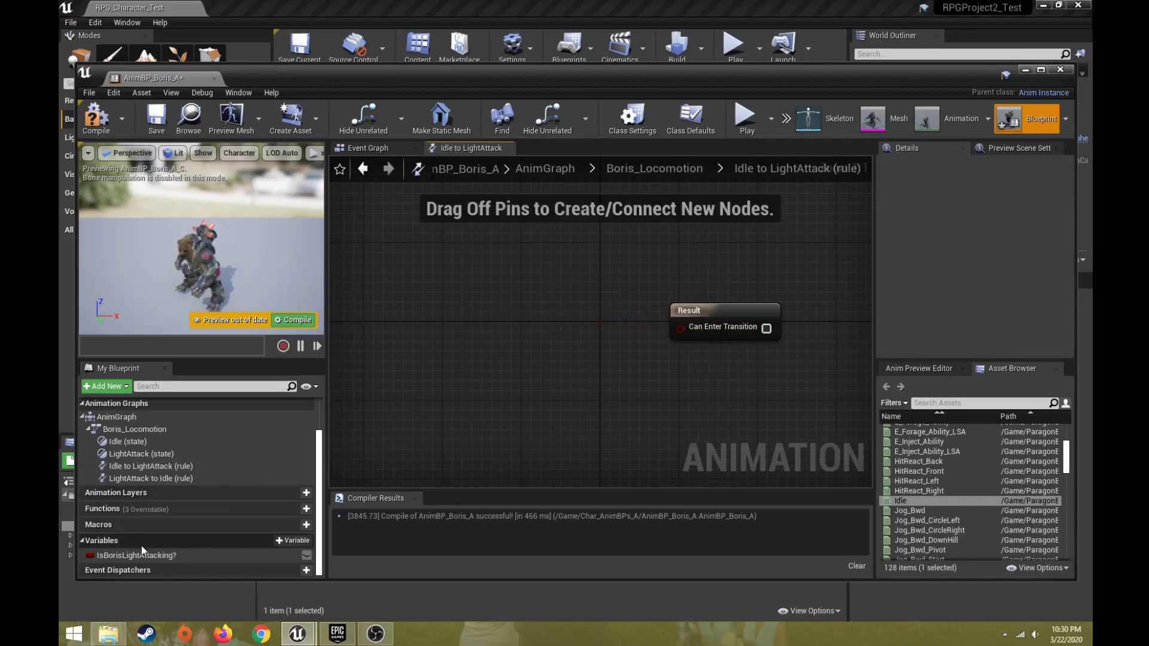
Add an IsBorisLightAttacking? getter wired to Can Enter Transition in the Idle to LightAttack rule, and return to Boris_Locomotion.
drag(136, 554, 566, 327)
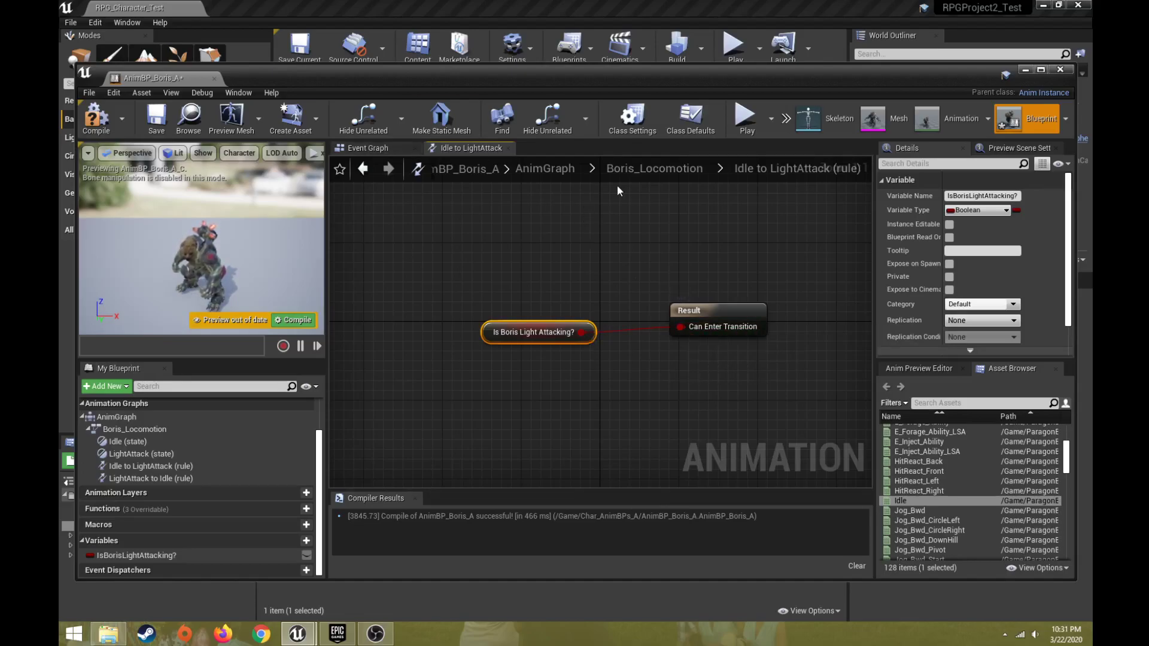
click(651, 170)
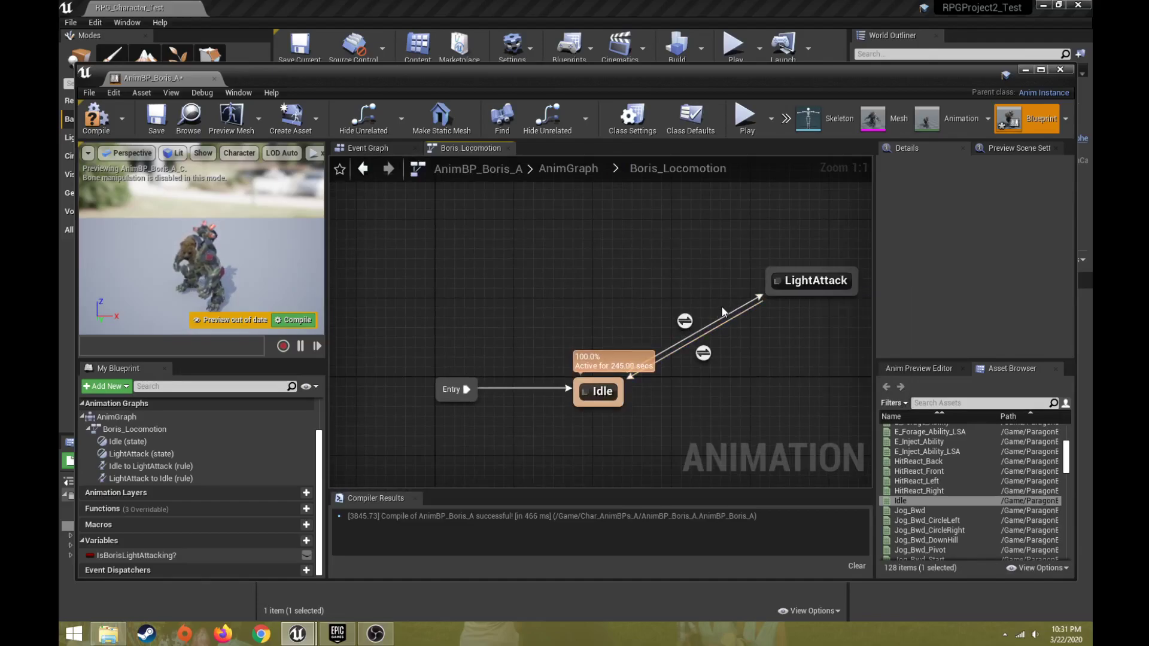
double_click(685, 322)
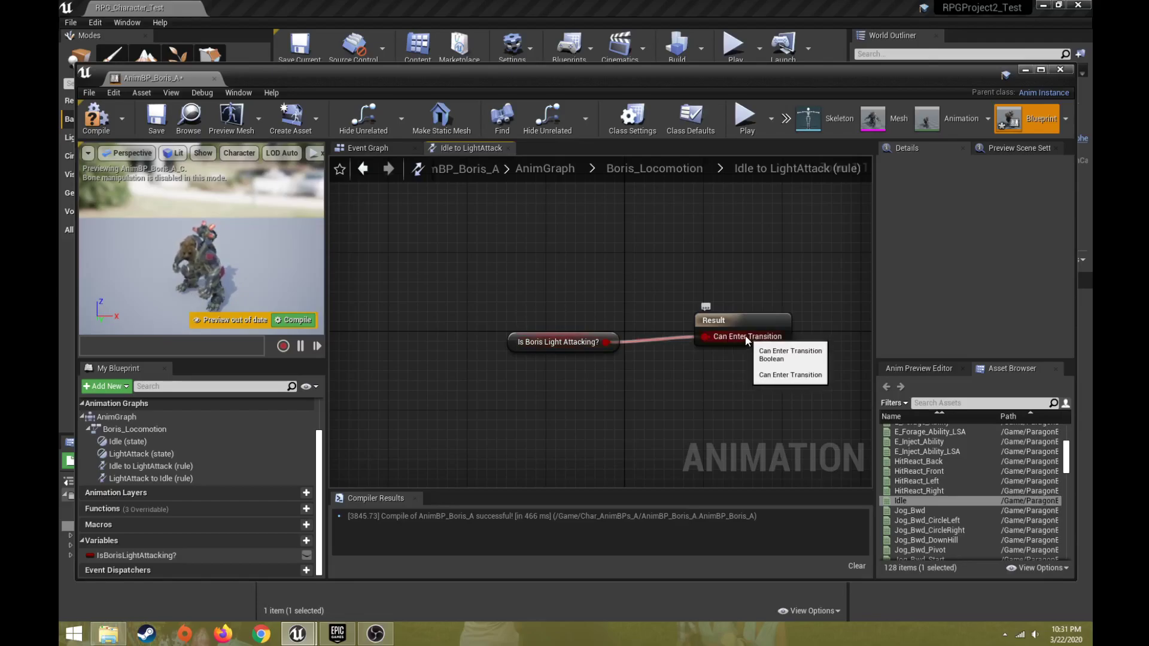
click(672, 170)
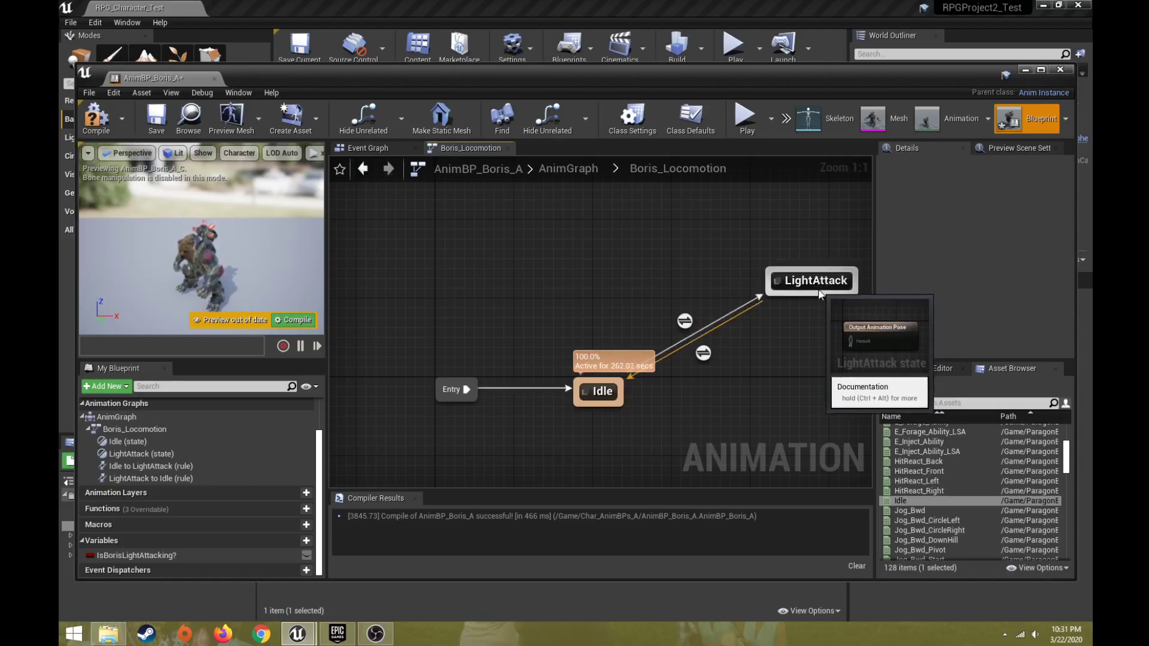
In the LightAttack to Idle transition rule, place an IsBorisLightAttacking? getter and move the Result node farther from it.
double_click(702, 354)
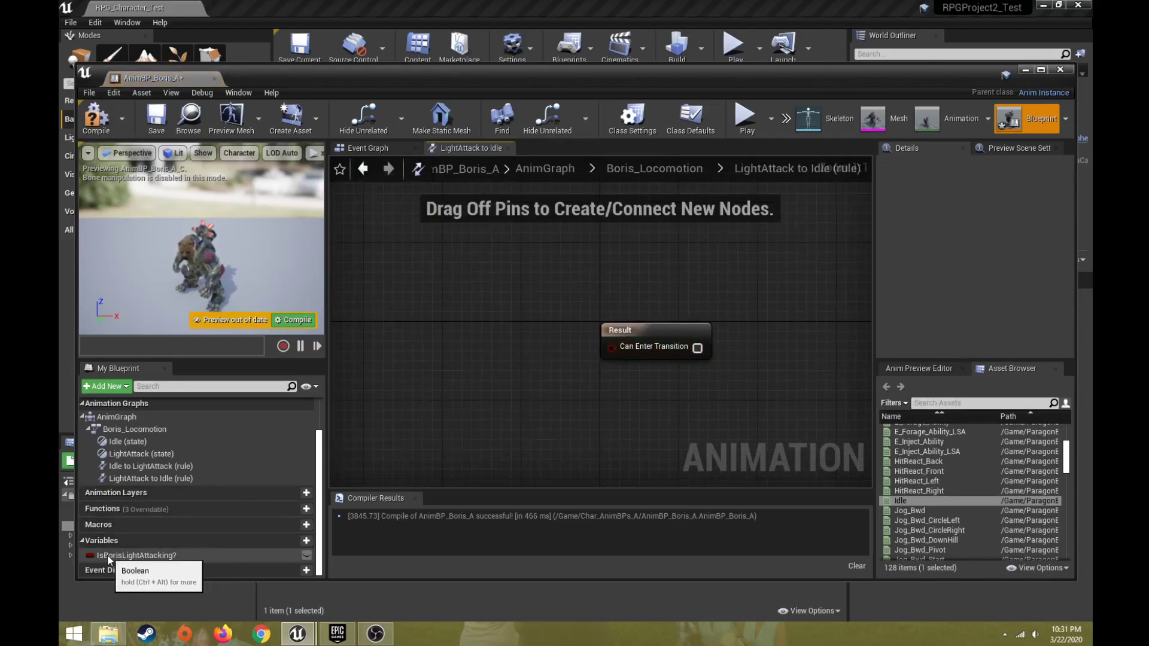
drag(109, 557, 386, 333)
click(417, 347)
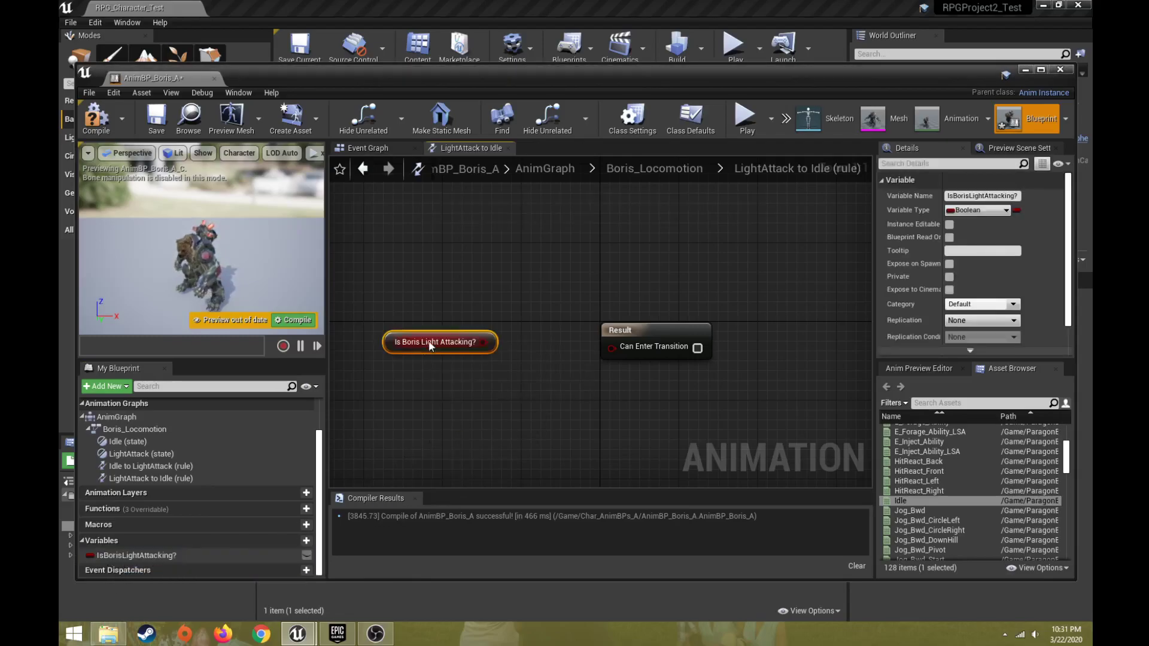
drag(655, 330, 783, 328)
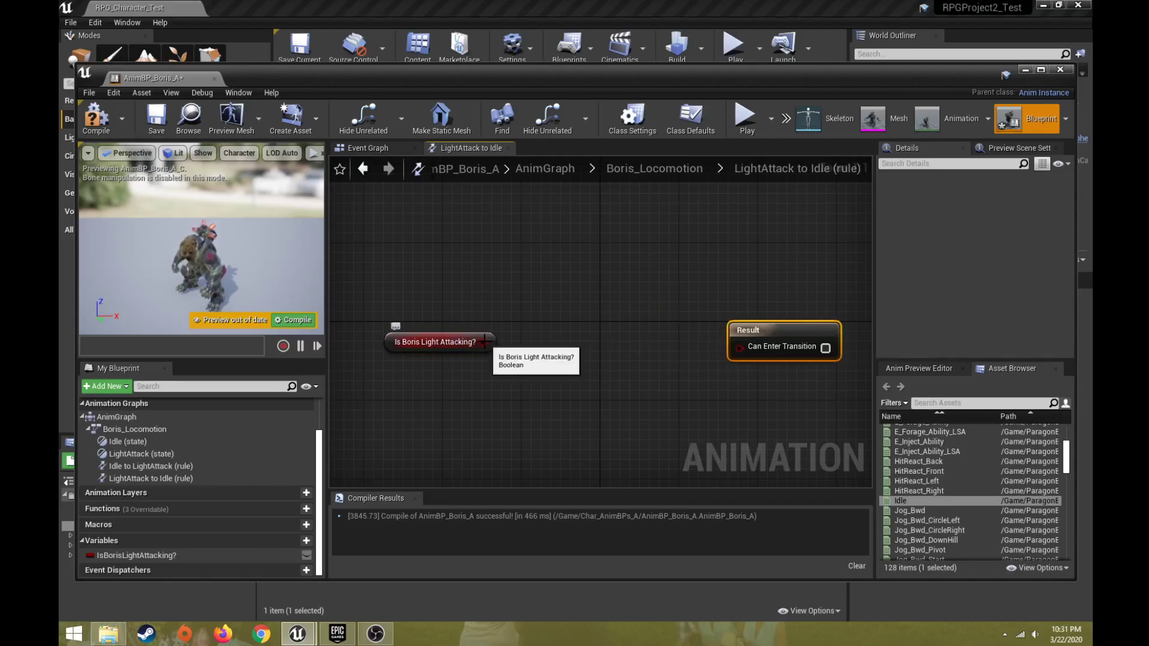
Connect the IsBorisLightAttacking? getter through a NOT Boolean node to Can Enter Transition, and return to the Boris_Locomotion state machine.
drag(483, 341, 562, 342)
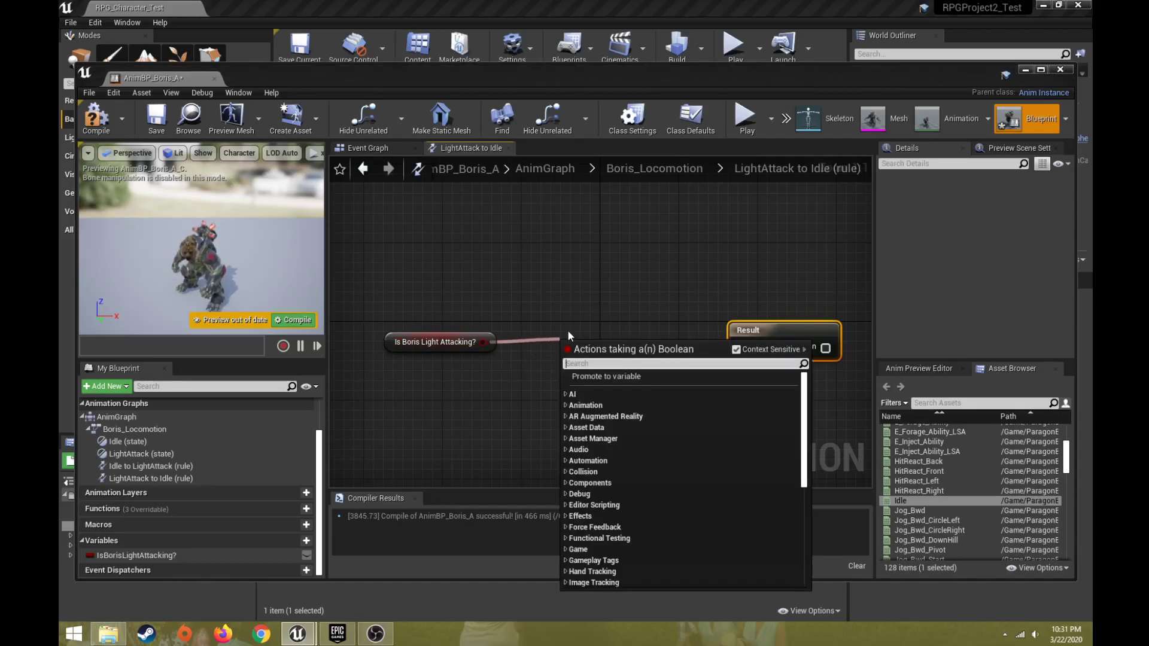
text(not)
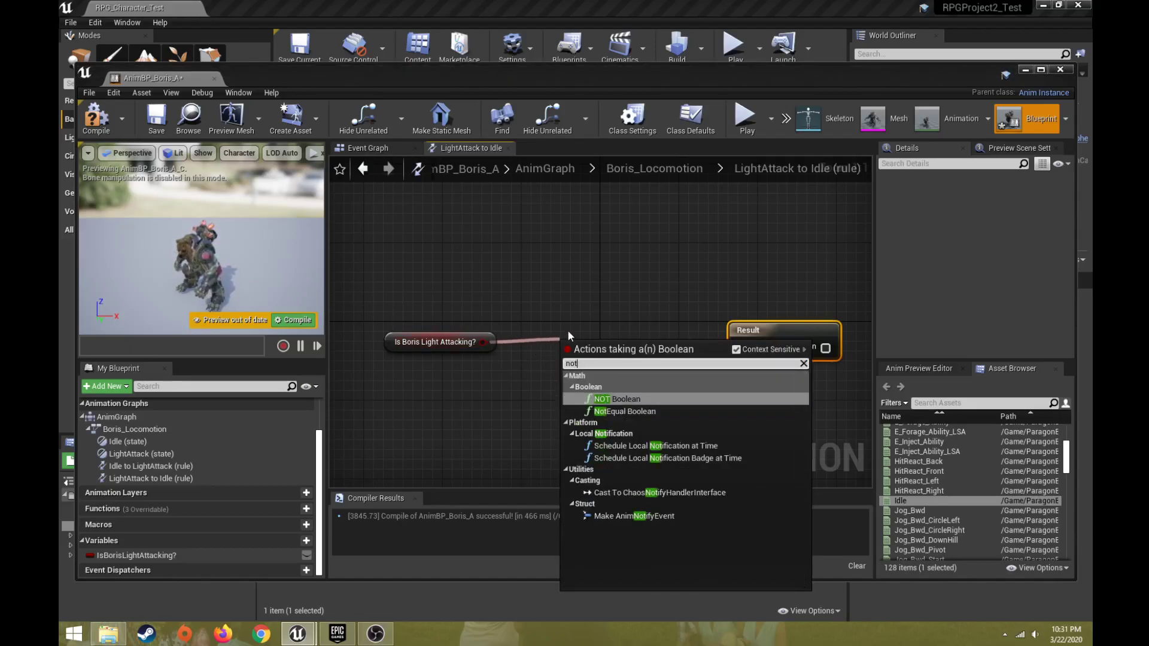
click(605, 398)
drag(604, 353, 594, 343)
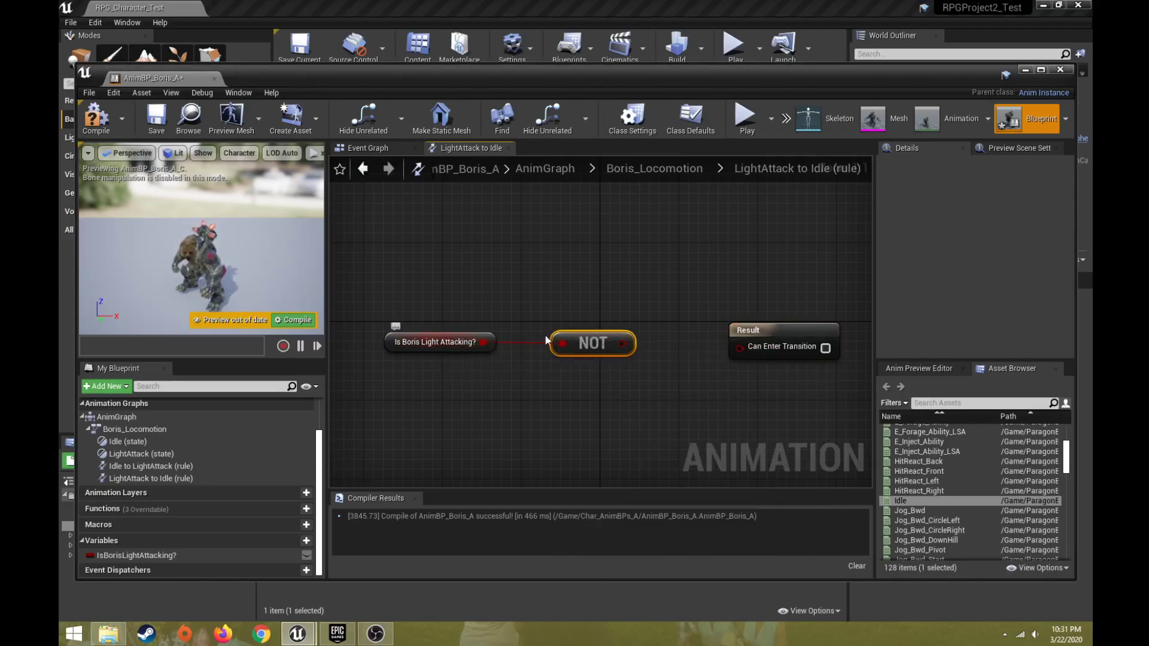
drag(623, 343, 661, 321)
drag(745, 347, 743, 350)
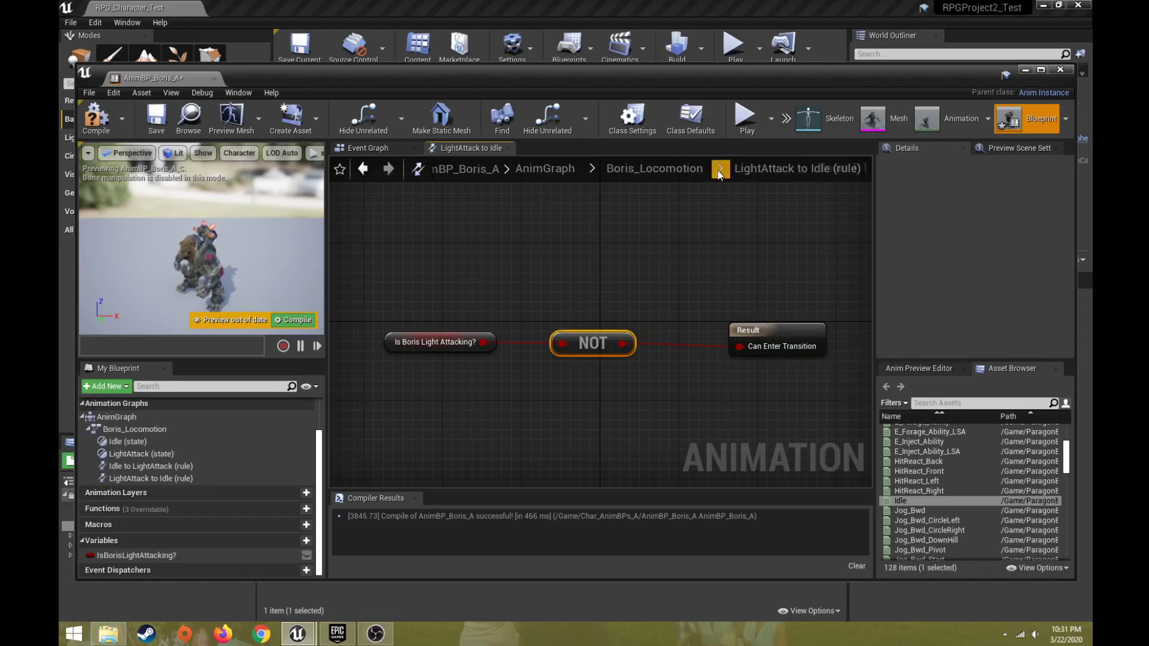
click(680, 170)
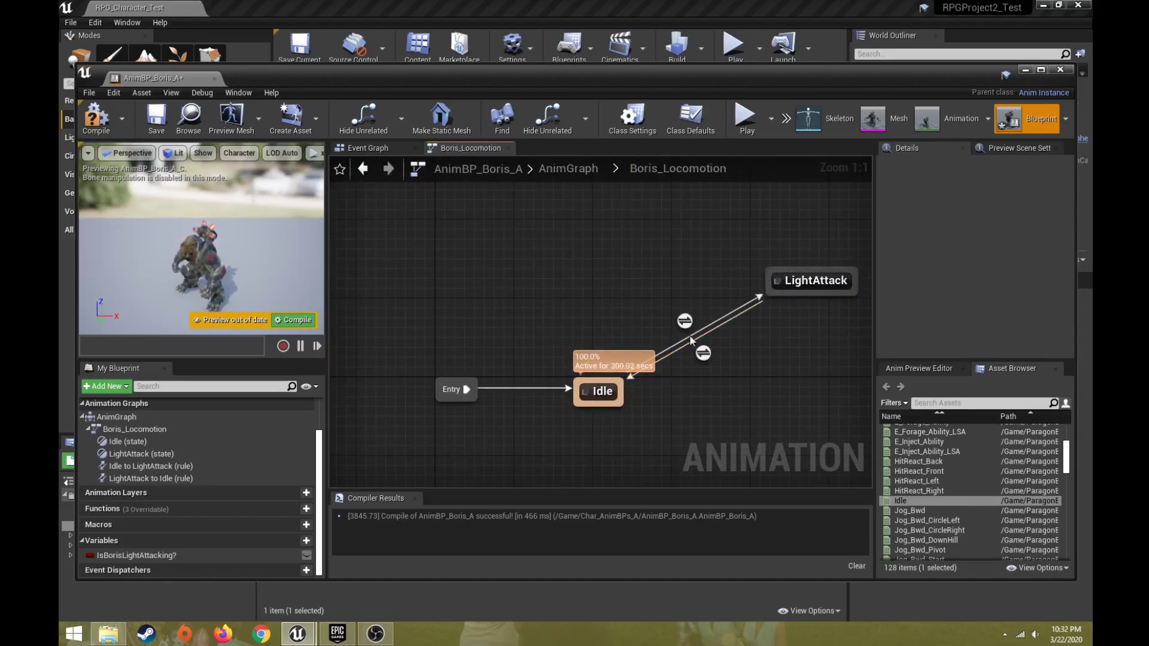
Review the rules of both transitions between the Idle and LightAttack states.
mouse_move(686, 322)
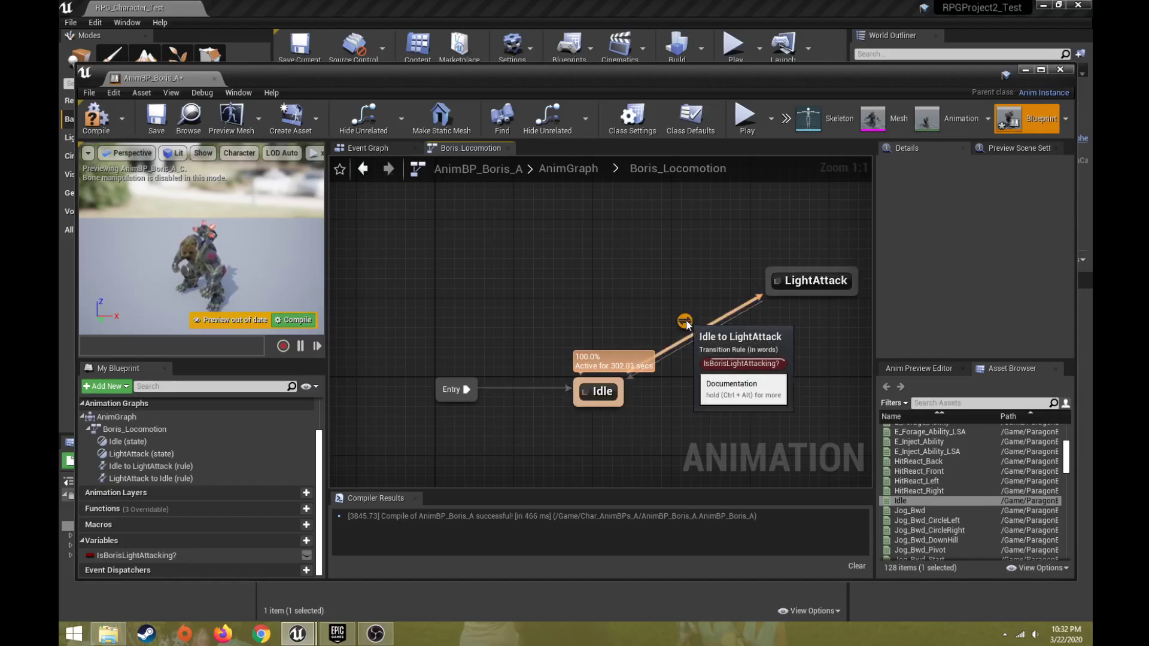
double_click(686, 322)
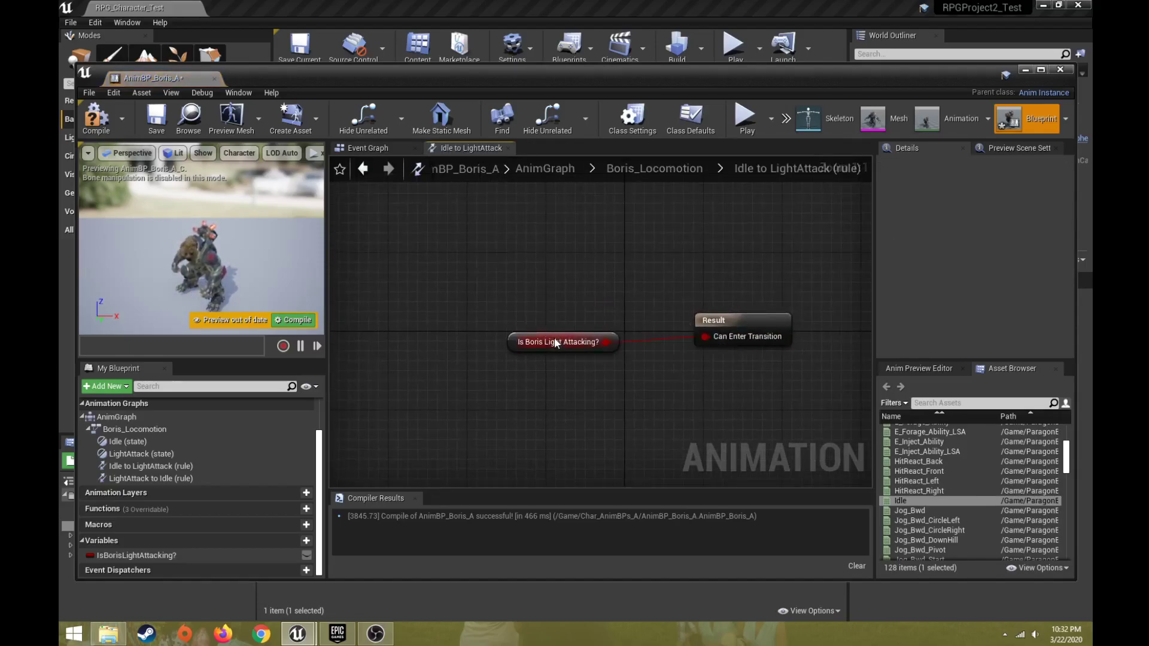
click(658, 169)
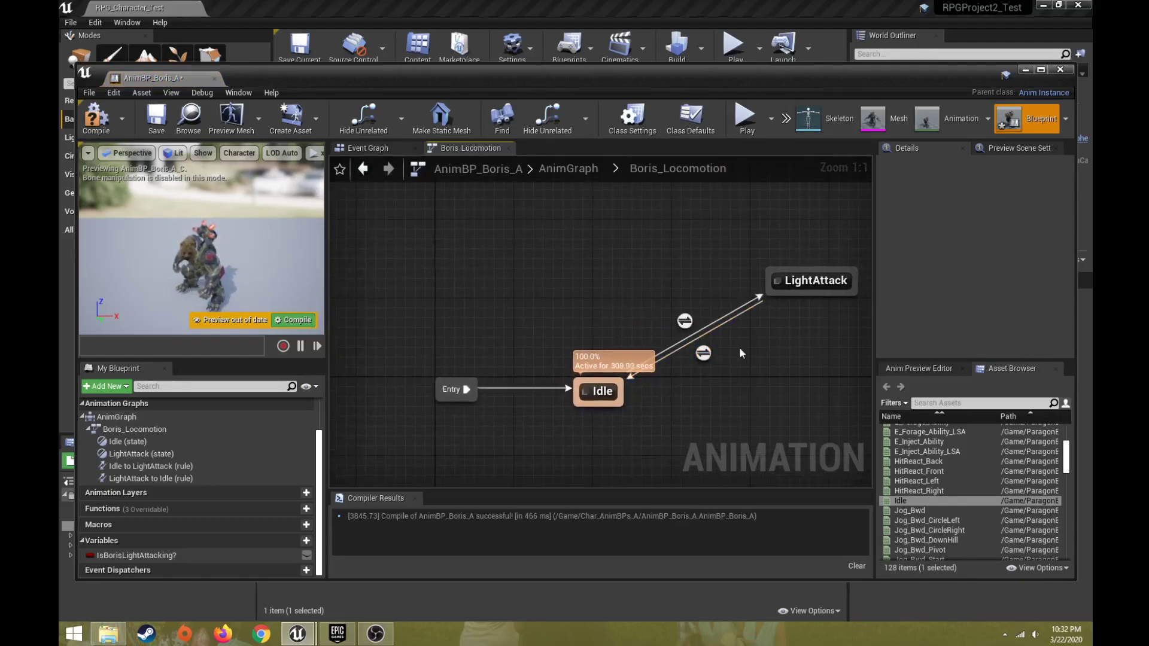
double_click(702, 353)
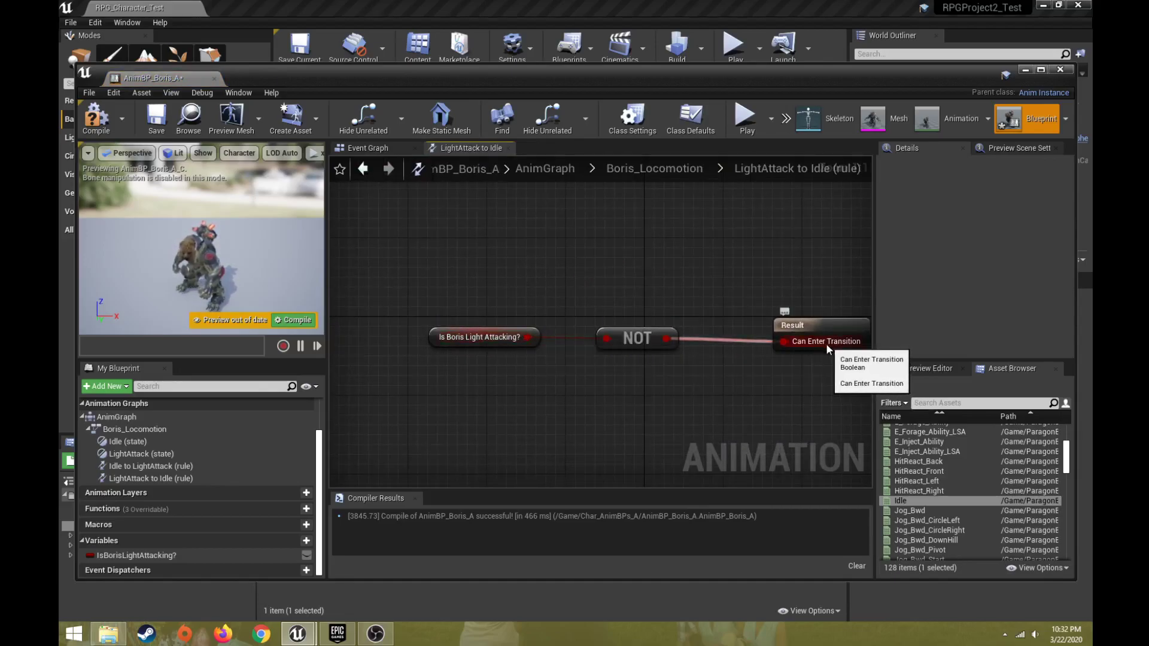
click(680, 170)
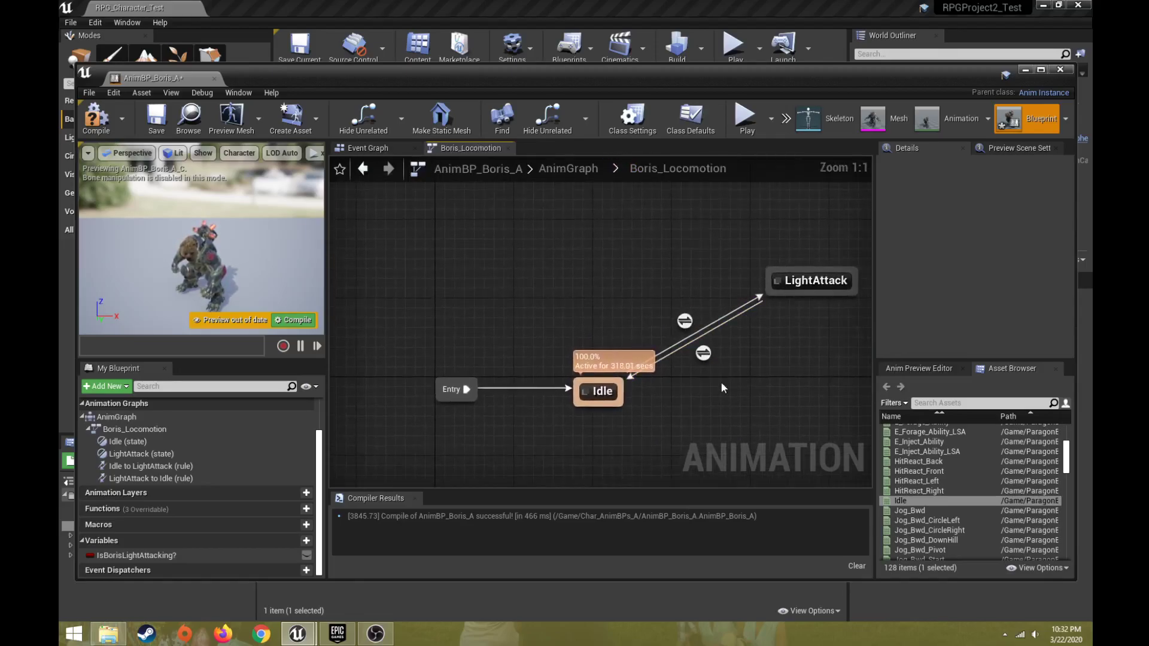
Move the LightAttack state higher above Idle in the Boris_Locomotion state machine.
drag(829, 279, 817, 232)
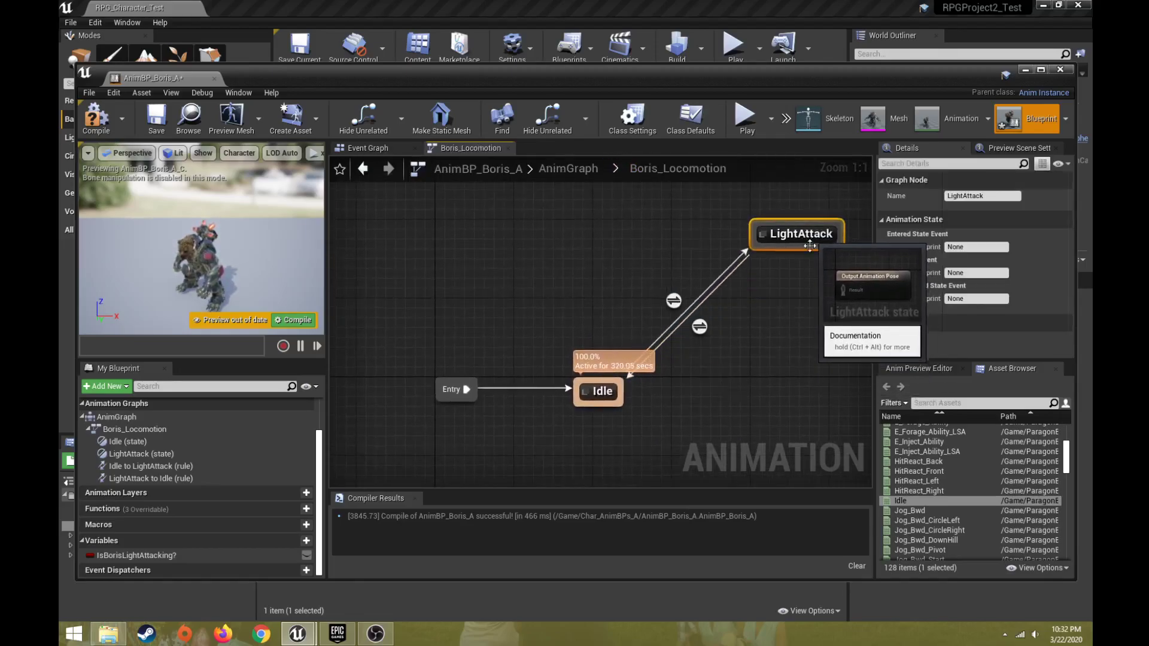
right_drag(692, 417, 572, 371)
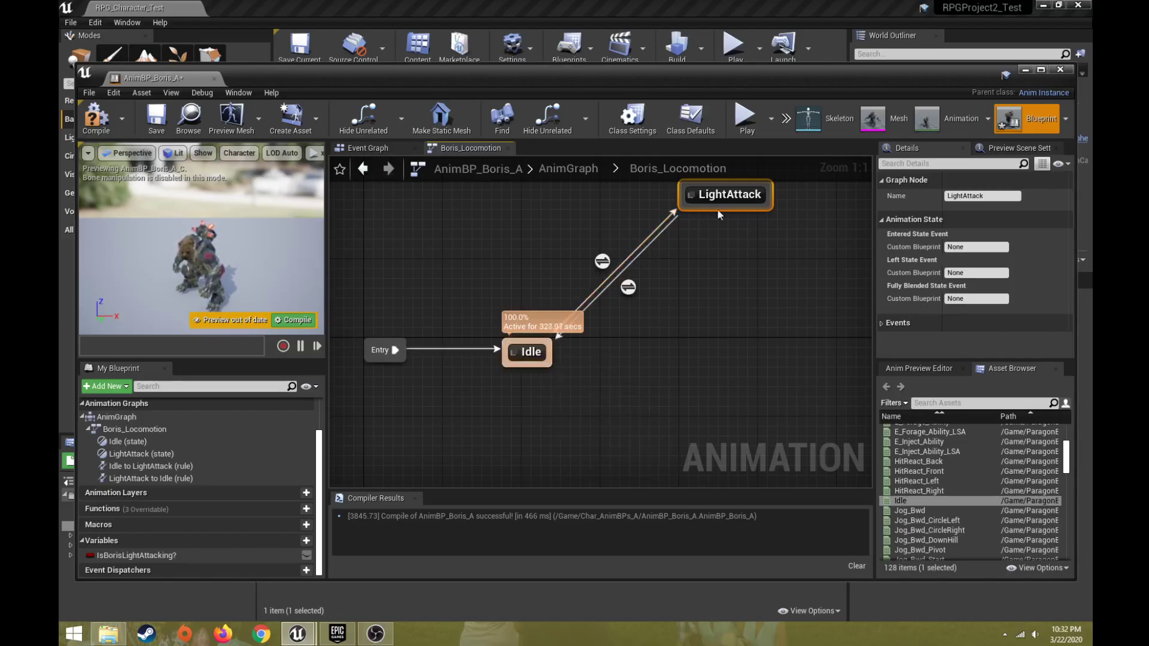
double_click(735, 194)
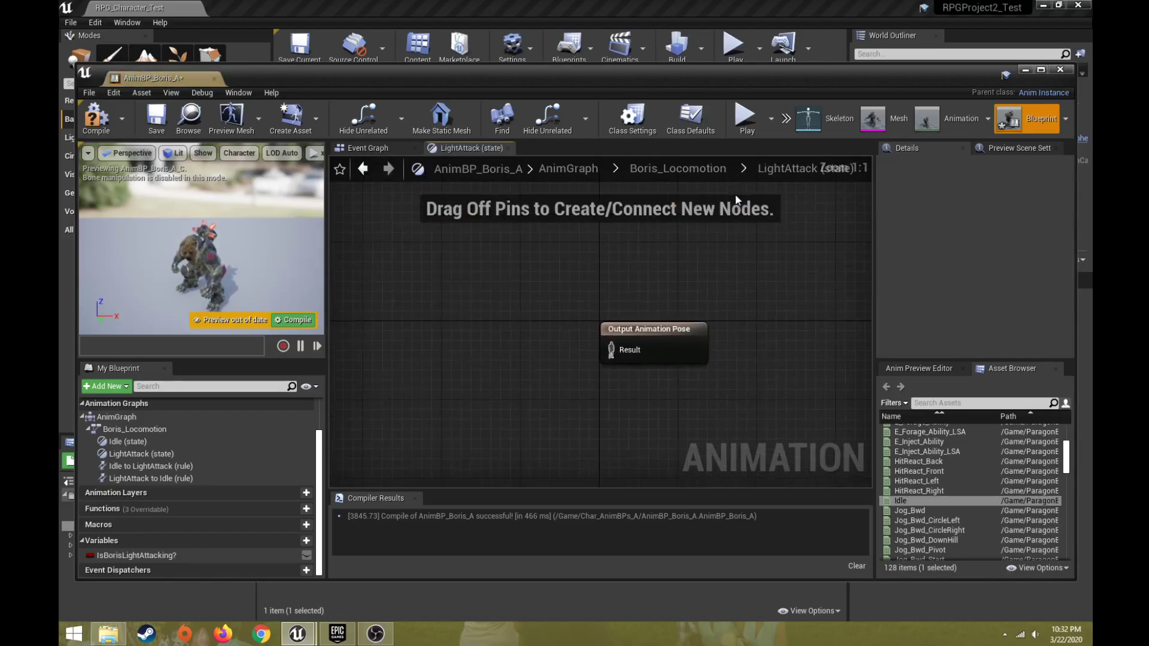
click(705, 174)
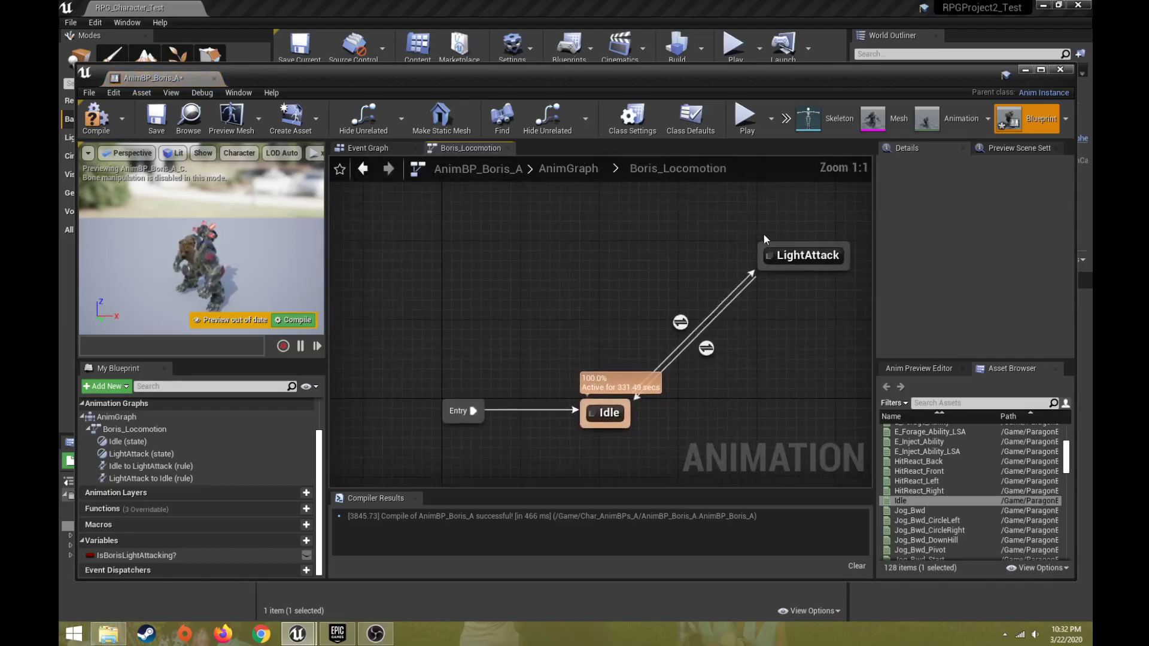
Inside the LightAttack state, place the Primary_C animation and connect it to the Output Animation Pose result.
double_click(804, 257)
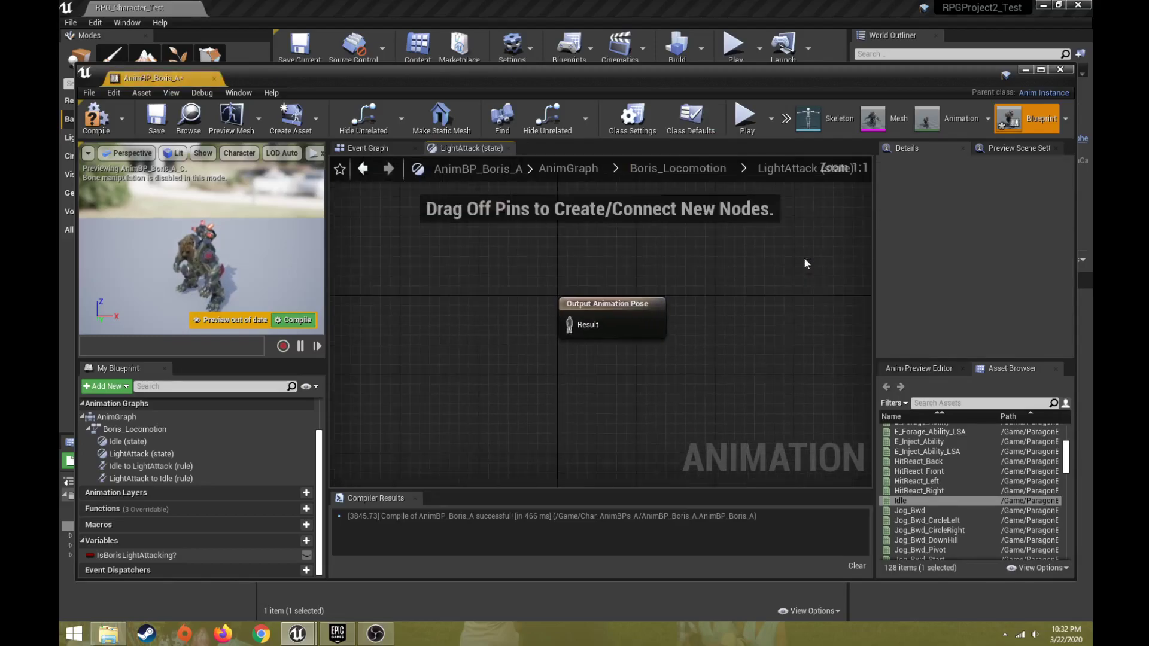
drag(669, 334, 738, 333)
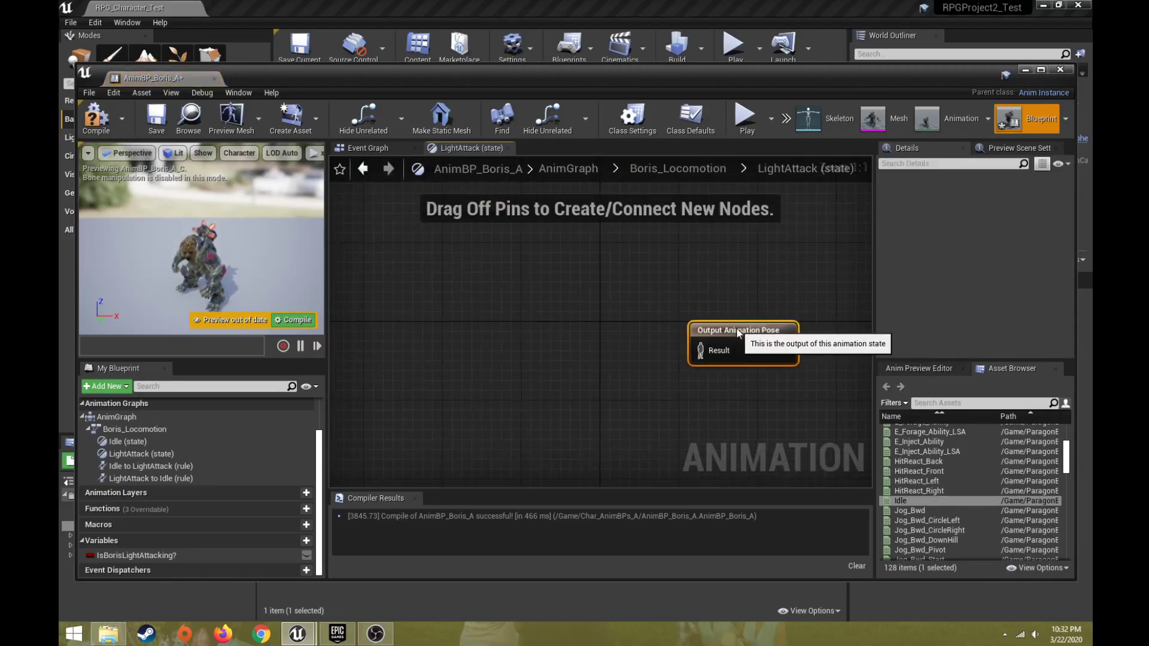
drag(1064, 467, 1071, 508)
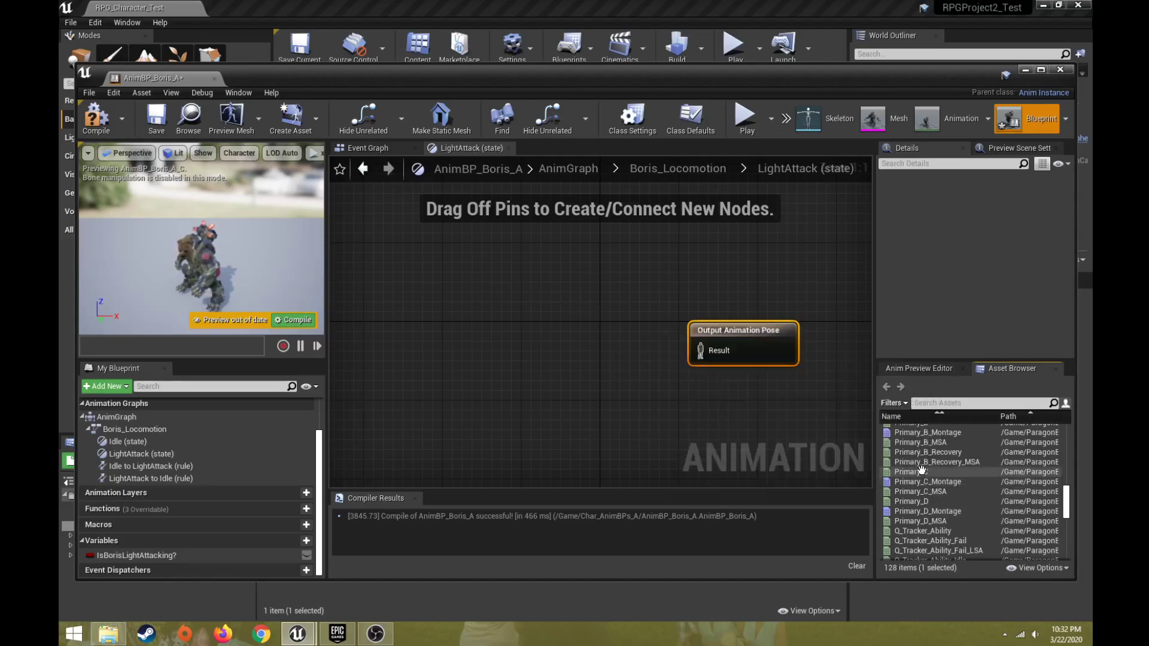
mouse_move(922, 474)
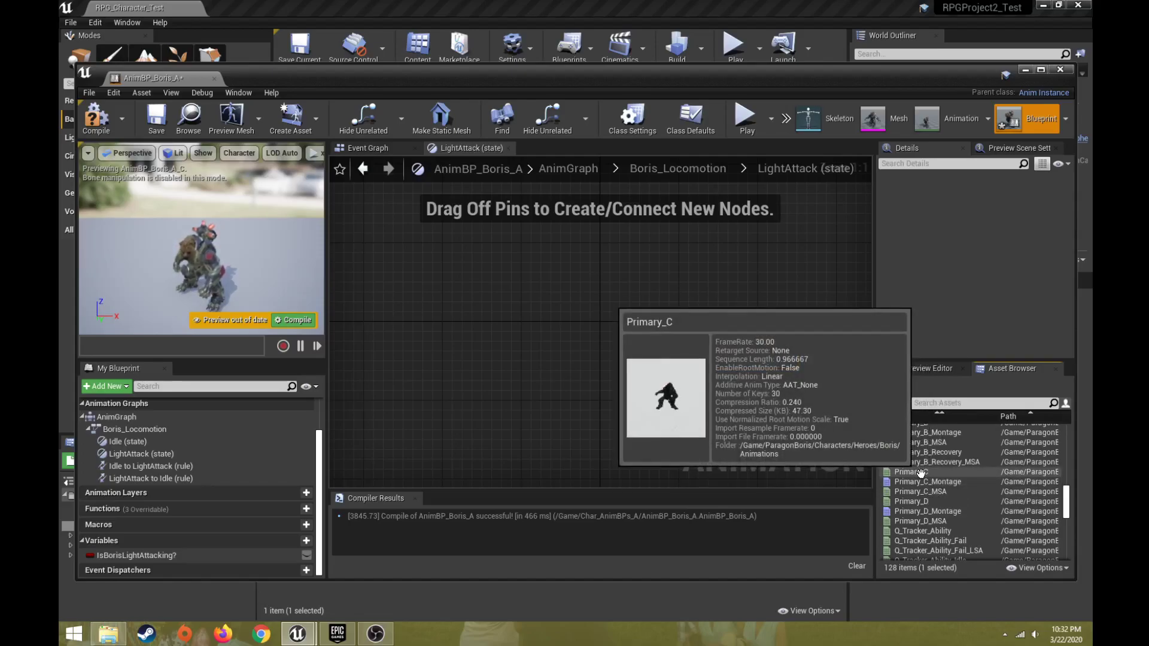
drag(921, 474, 538, 327)
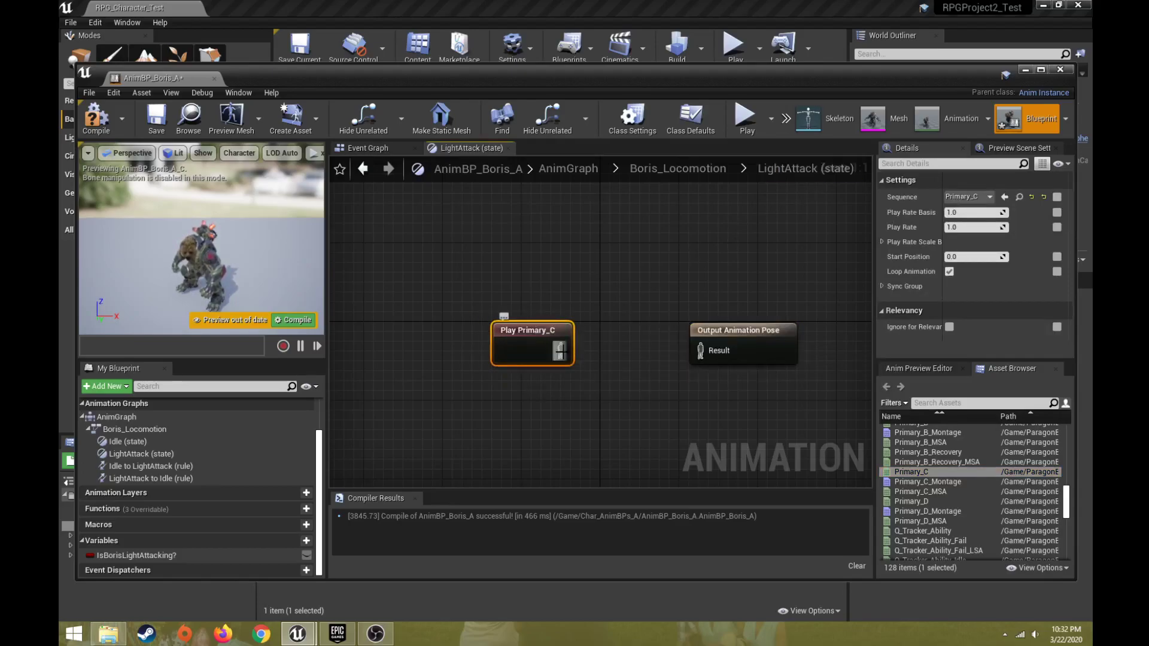
drag(561, 351, 702, 350)
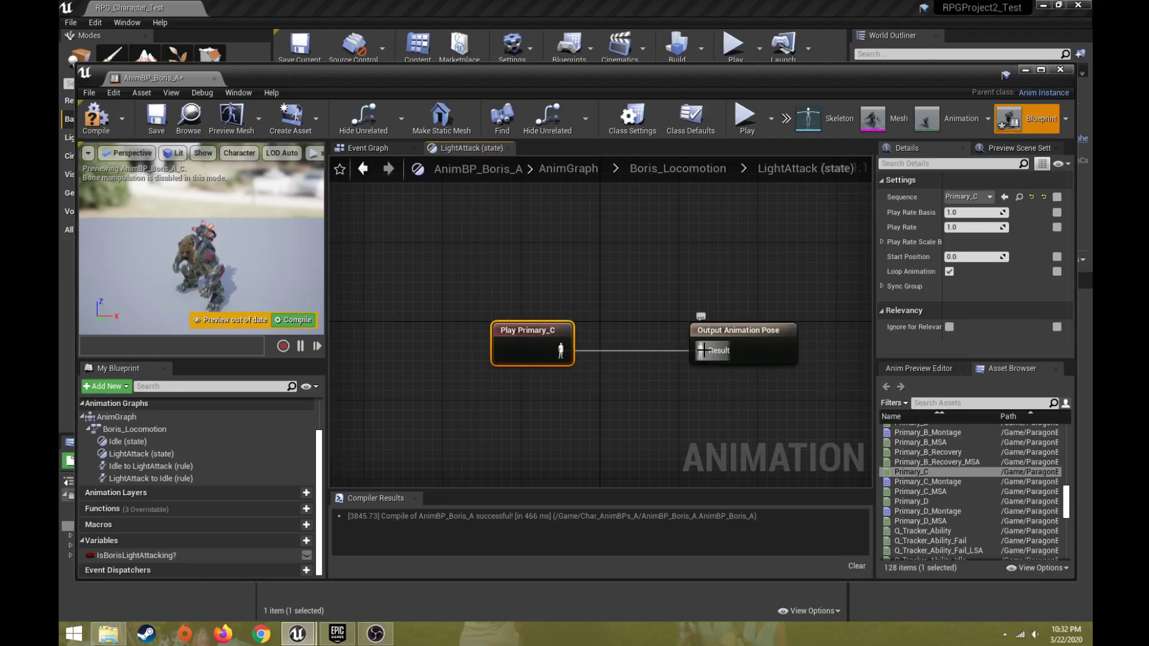
Return to the Boris_Locomotion state machine, then compile and save the animation blueprint.
click(681, 165)
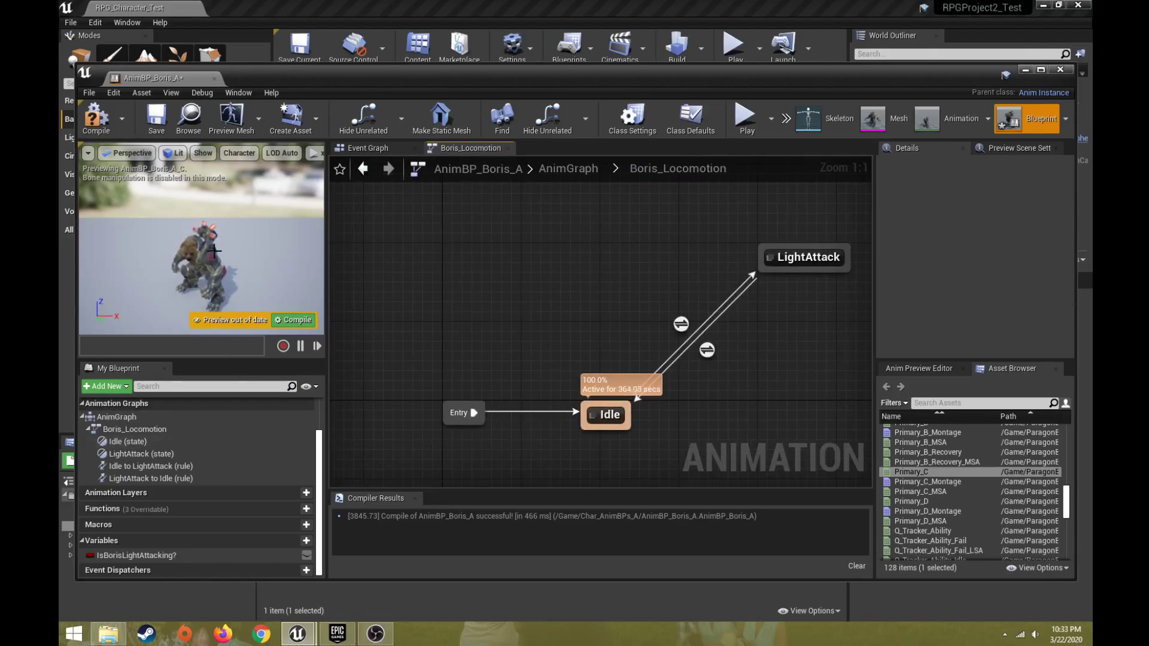
scroll(204, 269, up, 2)
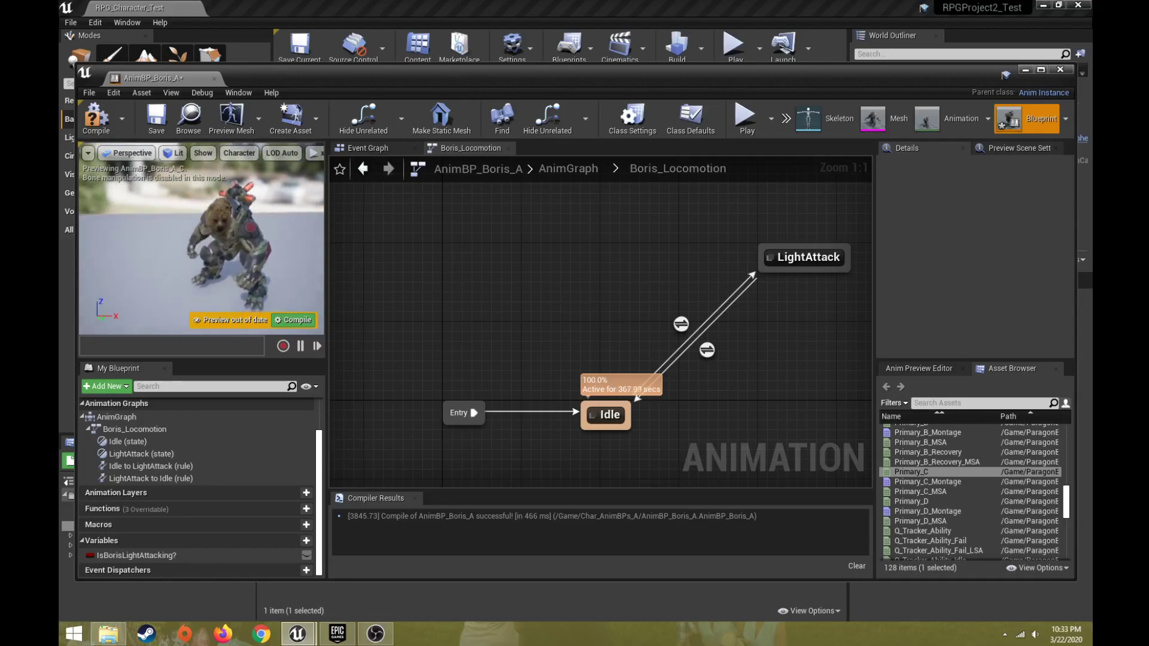
click(120, 555)
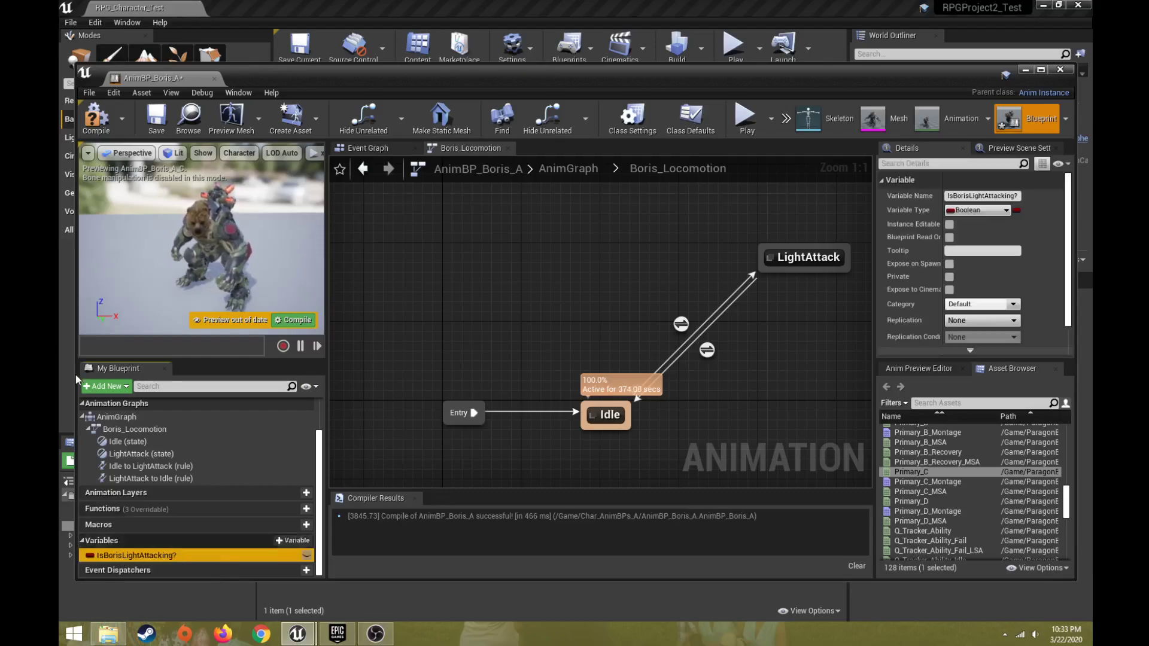
click(94, 128)
click(157, 118)
Test the Idle and LightAttack switching in the preview by toggling the IsBorisLightAttacking? default value on and off, leaving it off.
click(132, 556)
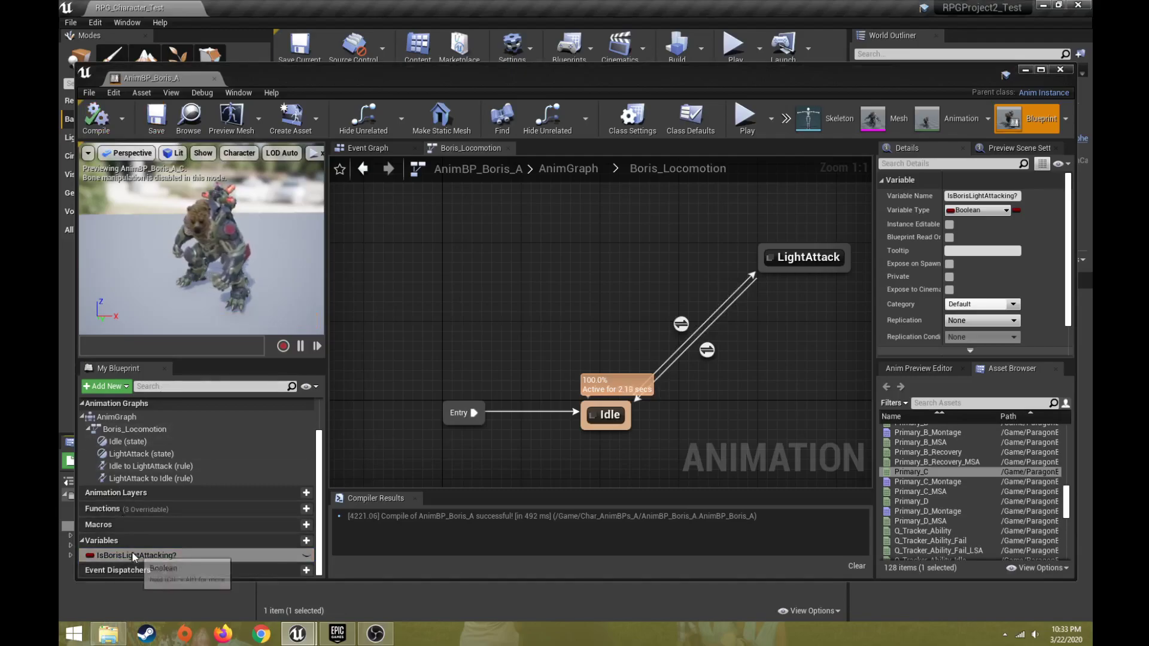
click(131, 557)
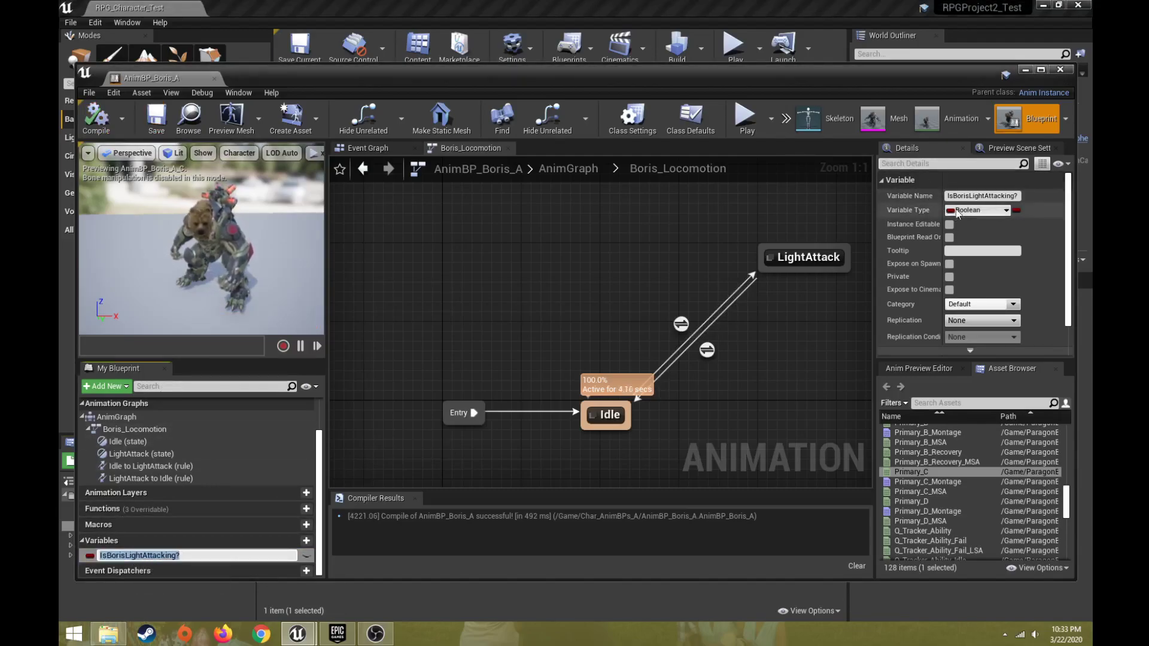
scroll(932, 257, down, 1)
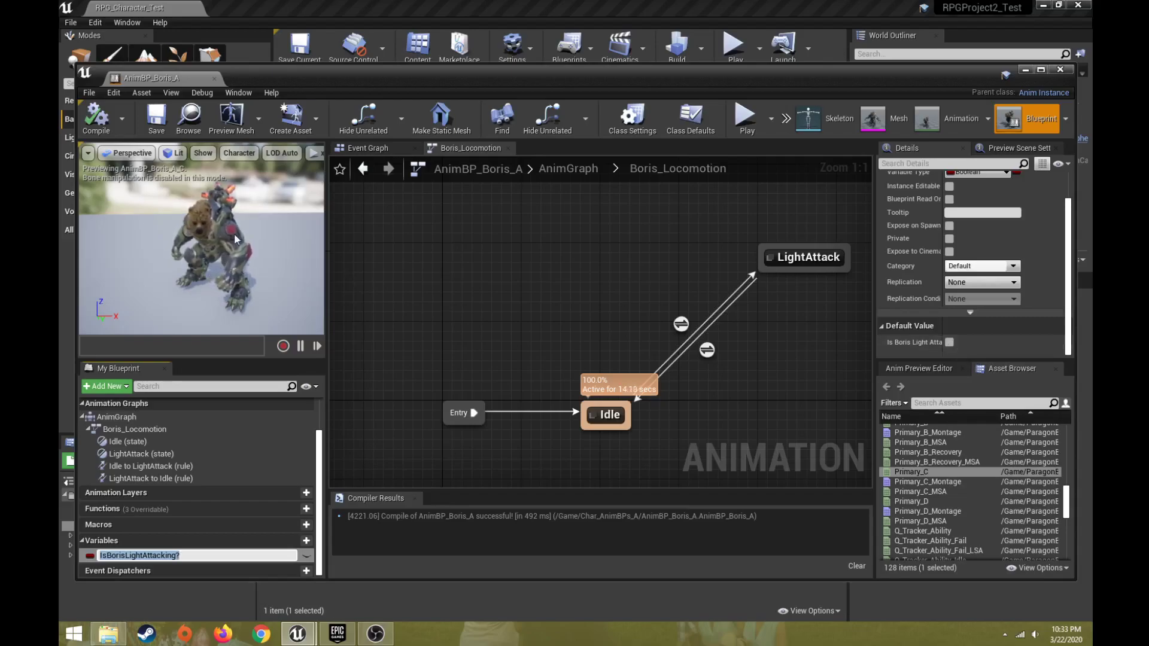
click(950, 344)
click(949, 343)
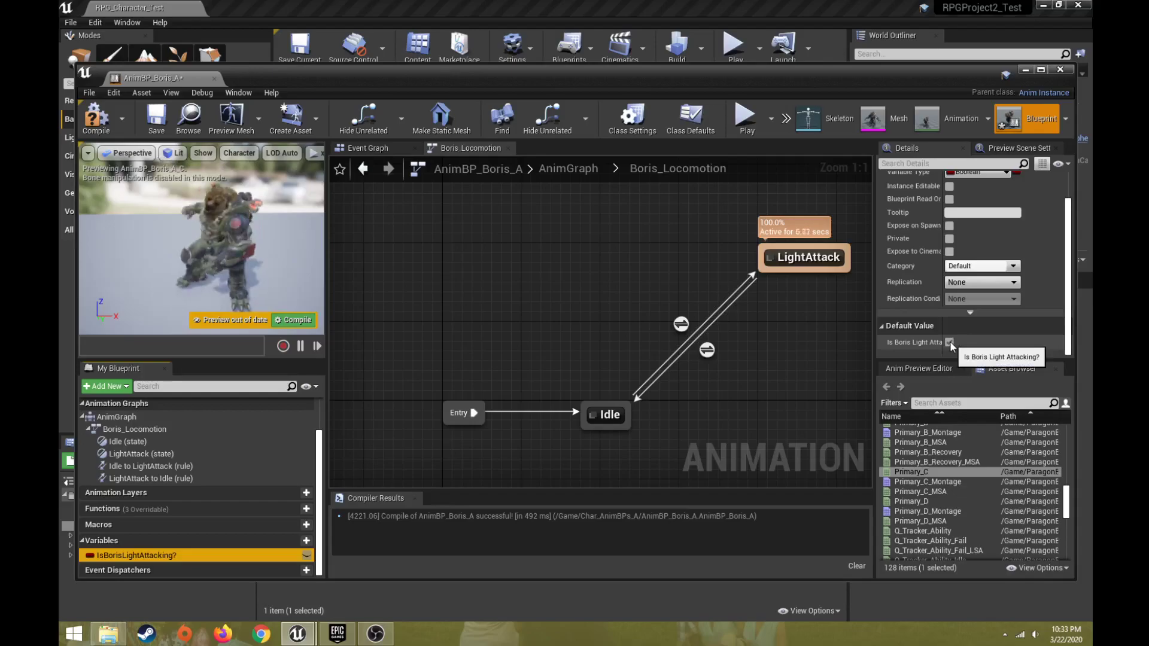
click(950, 342)
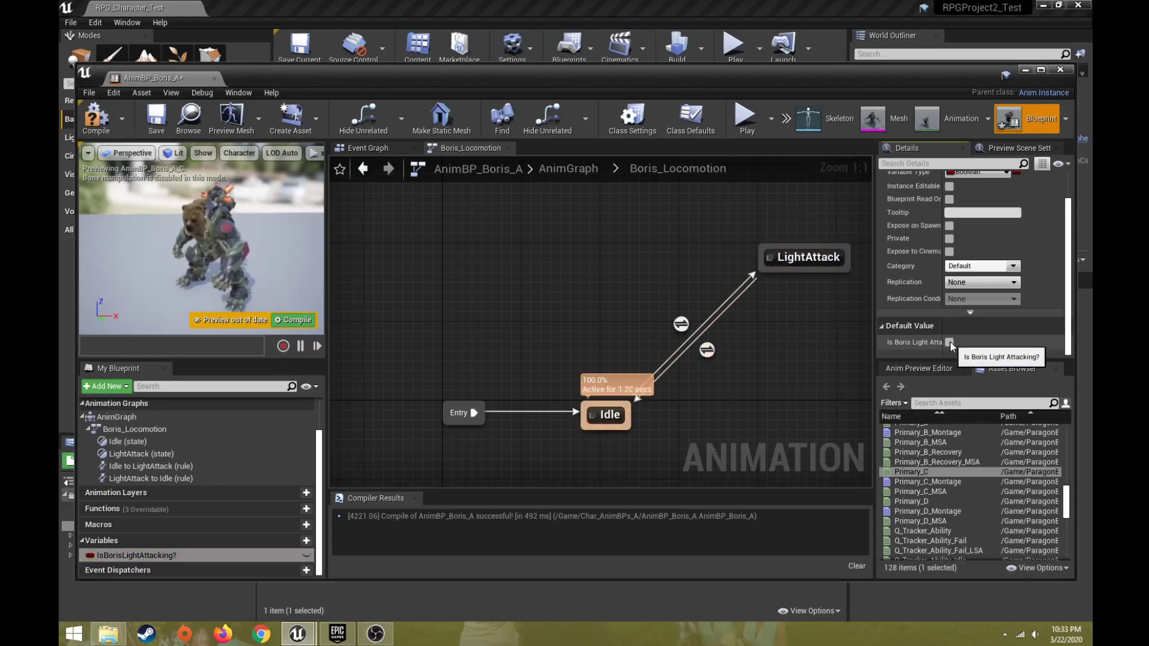
click(950, 343)
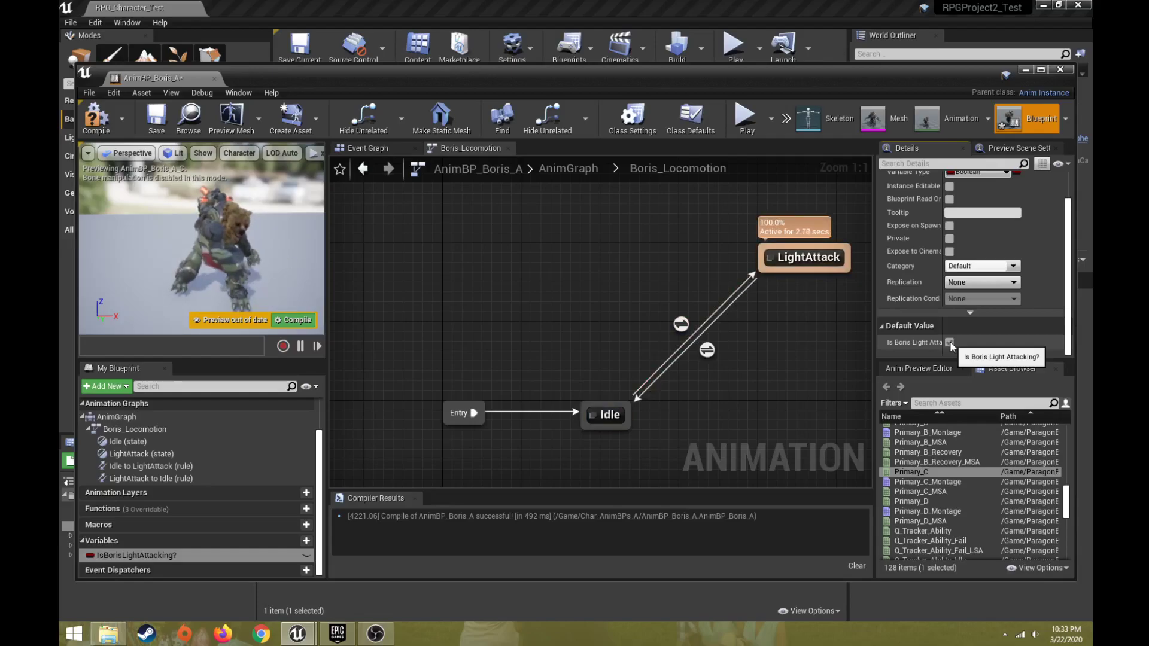
click(950, 343)
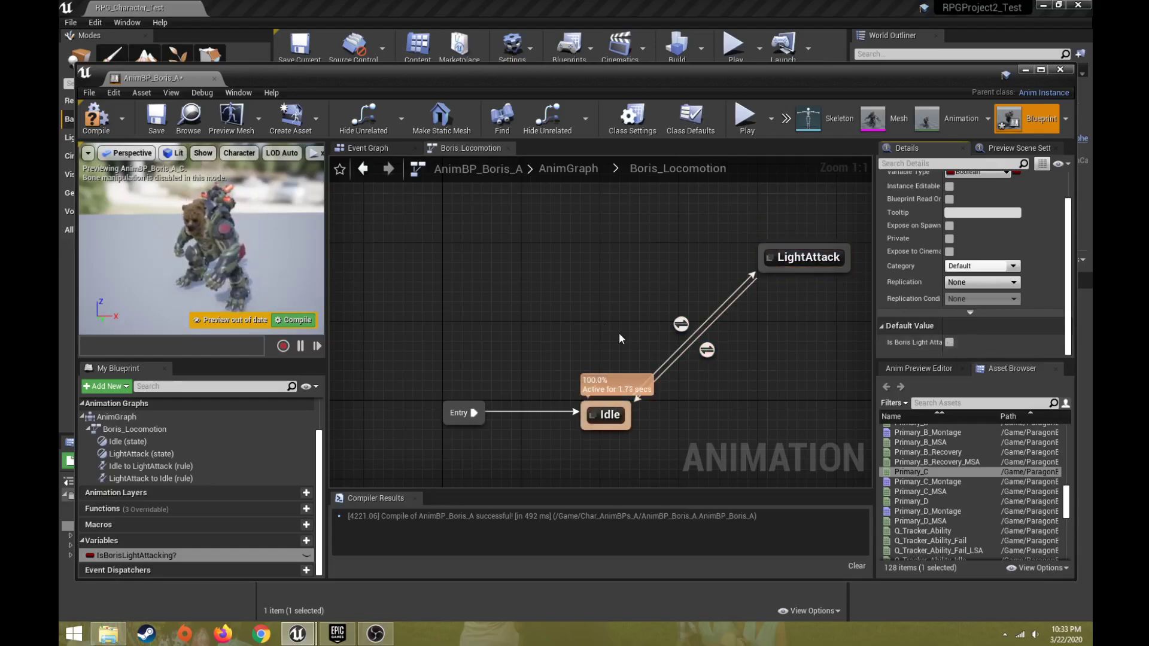
Compile and save AnimBP_Boris_A with the IsBorisLightAttacking? default turned off.
click(98, 127)
click(157, 120)
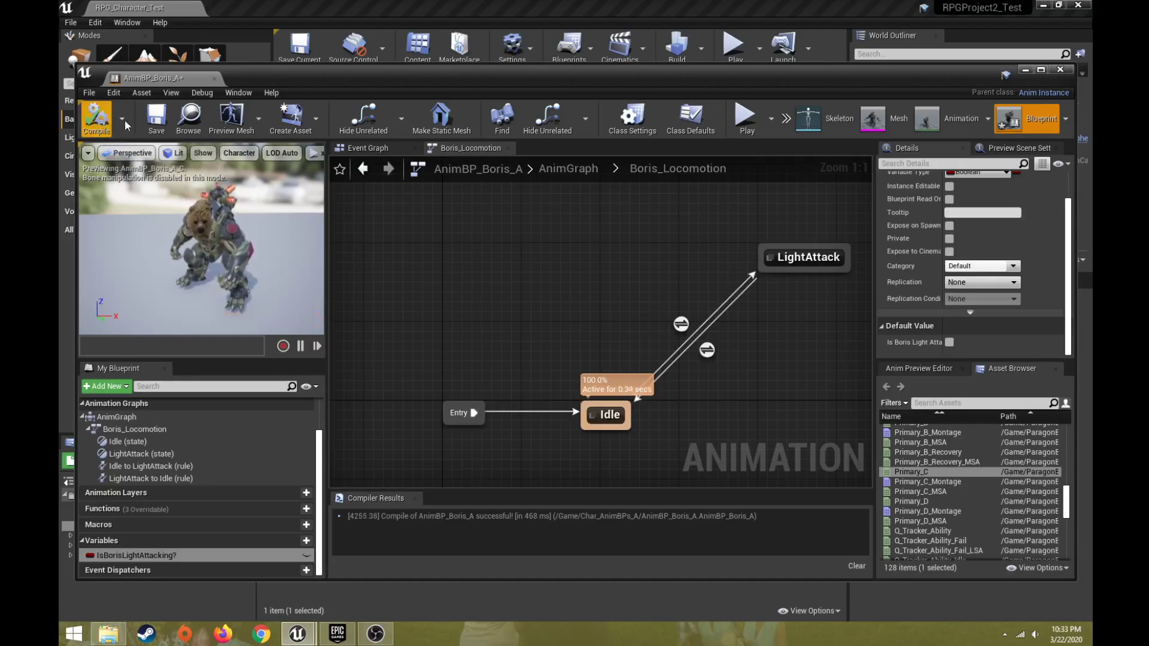
click(146, 554)
click(149, 555)
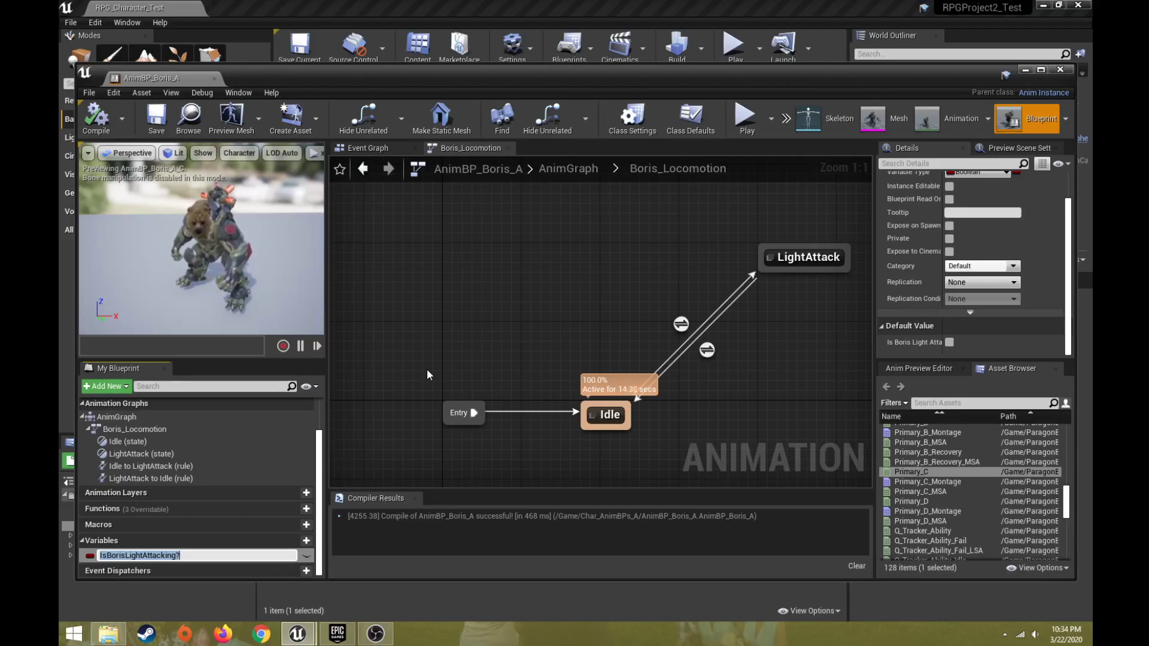
Add a new state with a transition from Idle, below LightAttack, and name it HeavyAttack.
right_drag(688, 419, 642, 354)
click(641, 350)
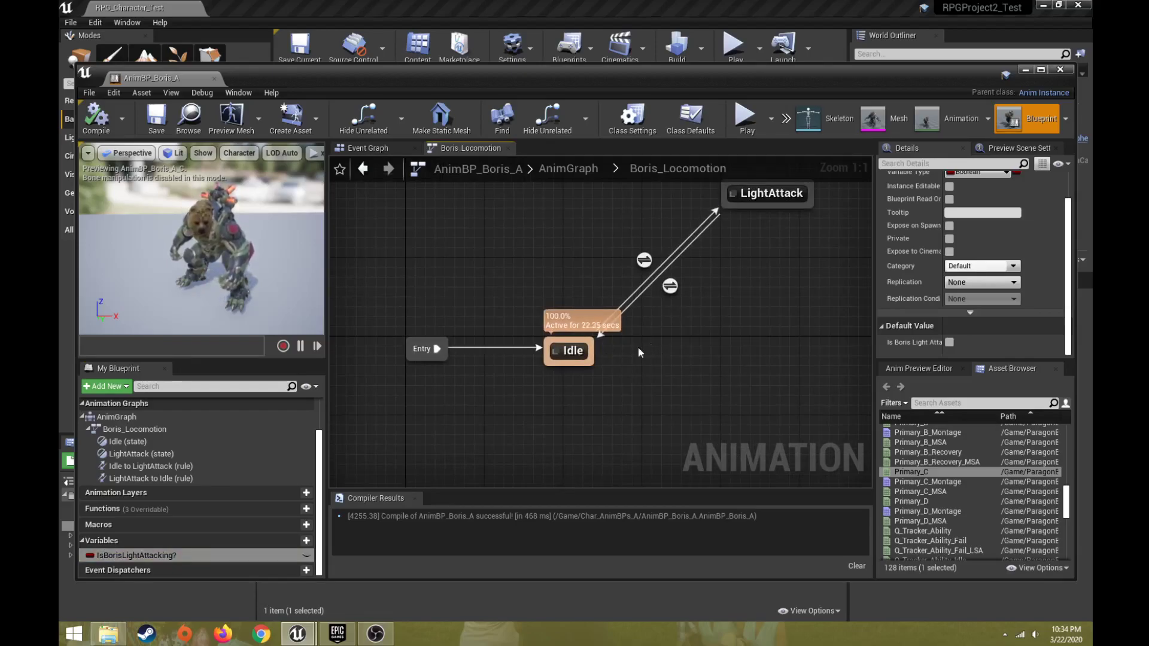
scroll(659, 329, down, 1)
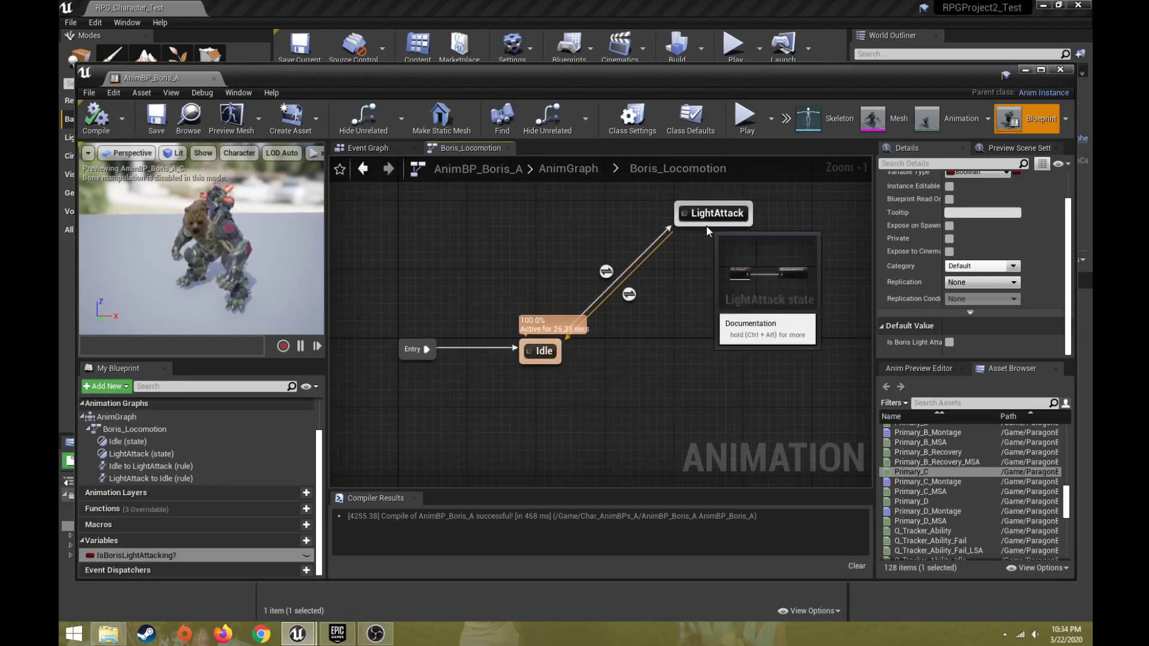
drag(559, 344, 698, 322)
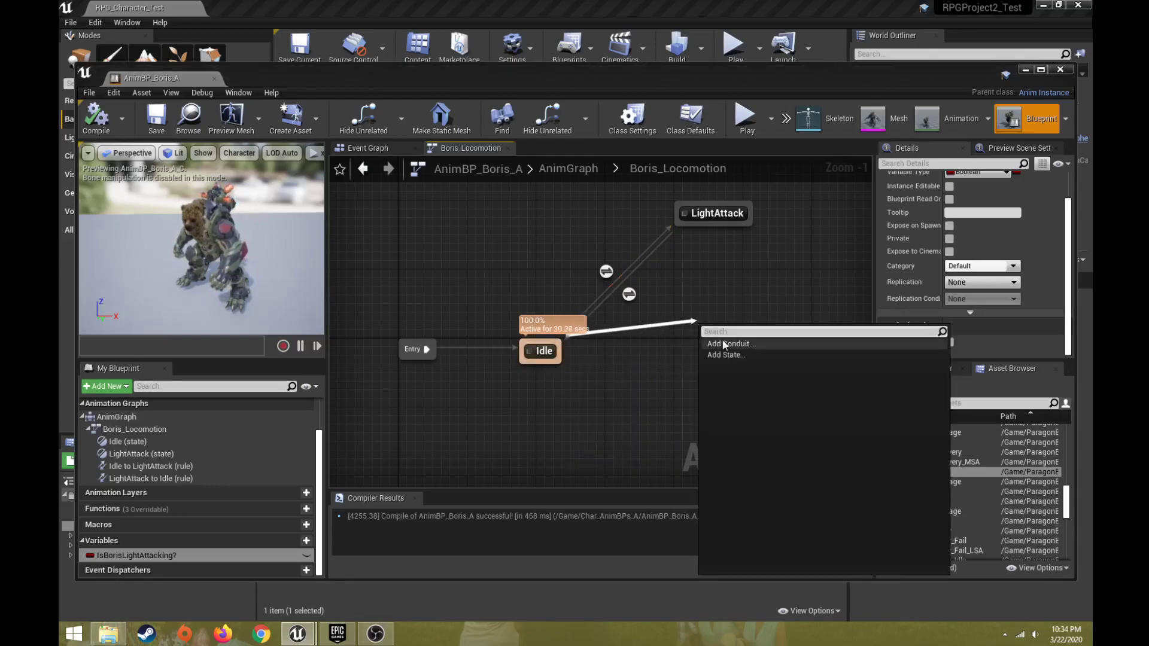
click(731, 356)
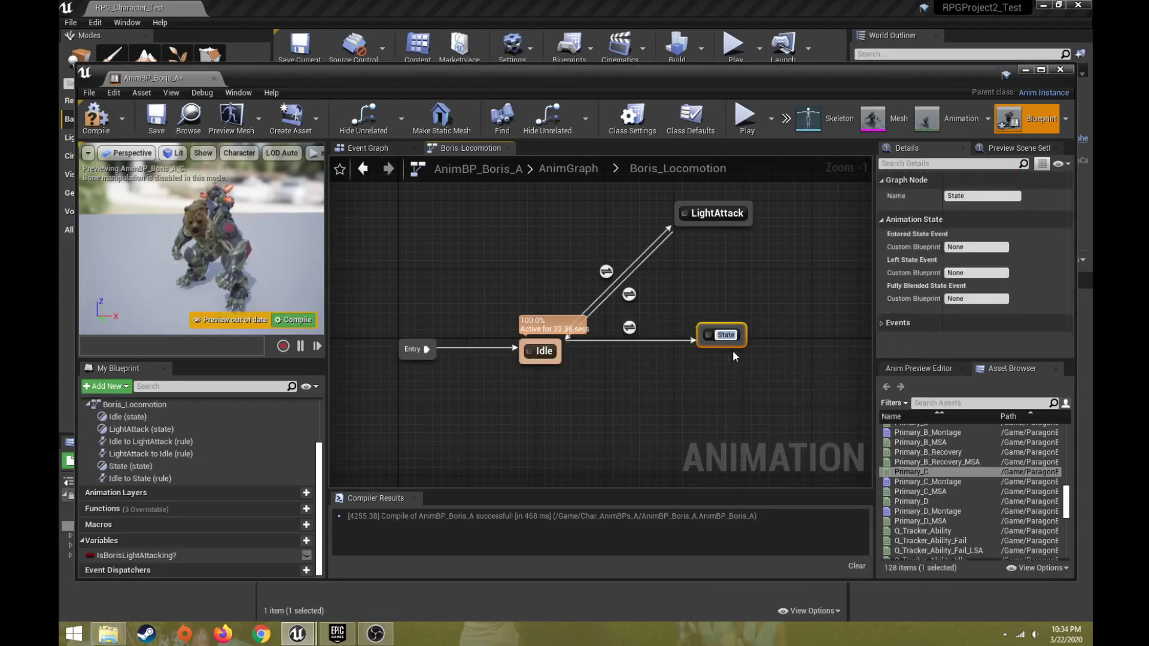
text(HeavyAttack)
key(Return)
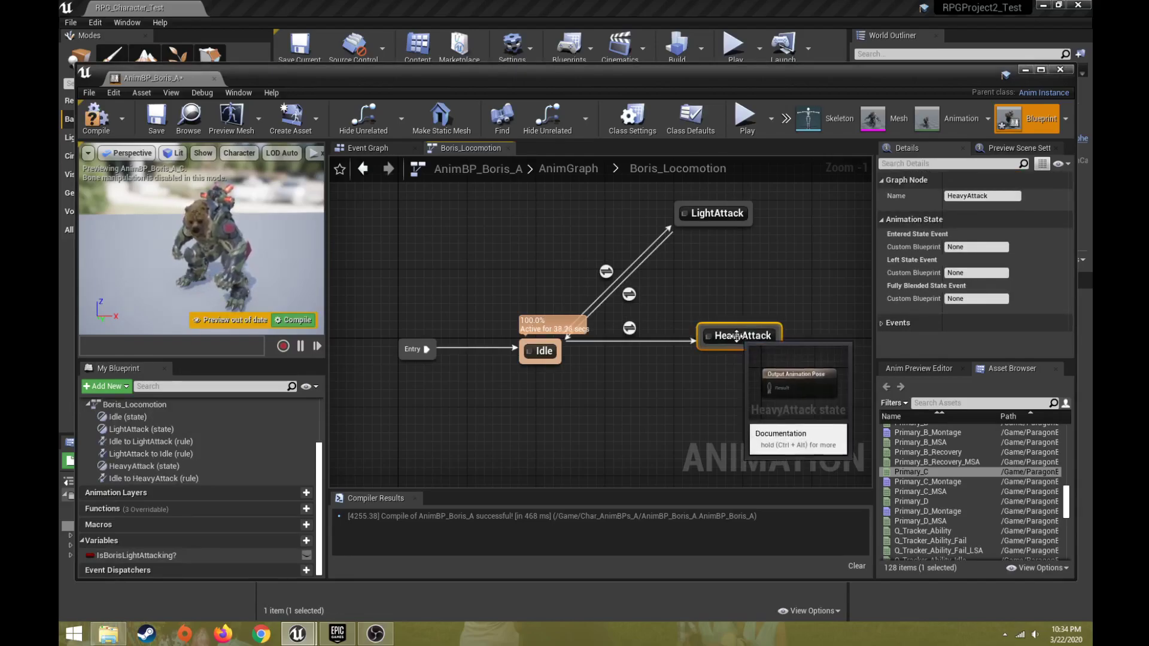
Inside the HeavyAttack state, place the Primary_D animation, connect it to the Output Animation Pose result, and align the two nodes.
double_click(738, 338)
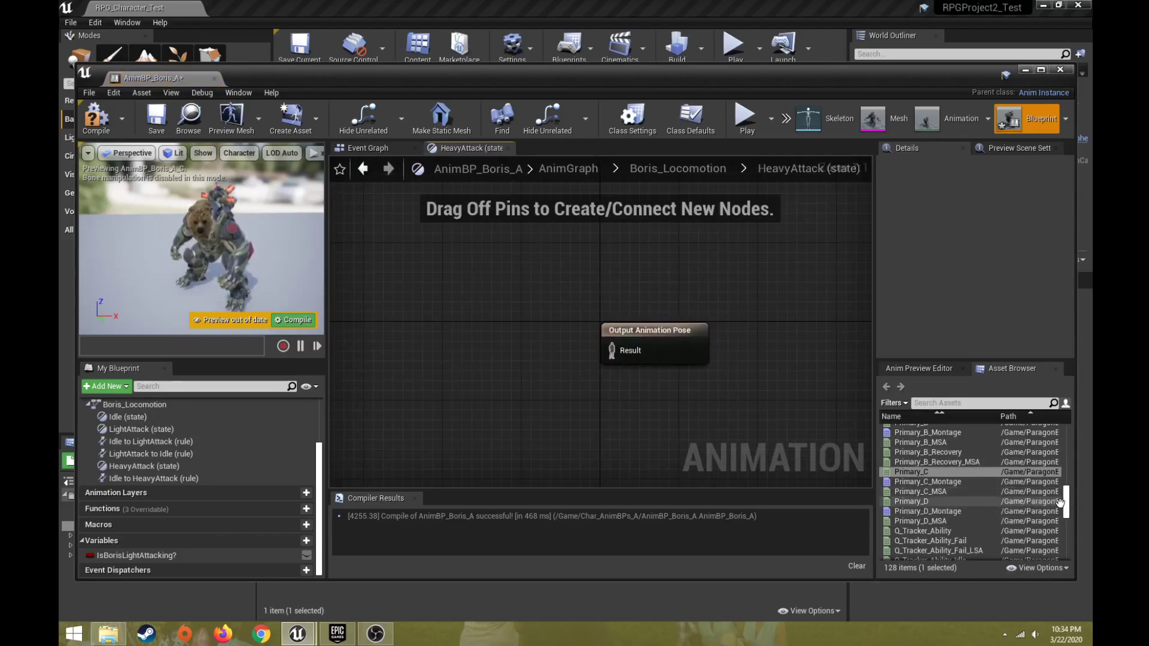
mouse_move(1069, 508)
mouse_down()
mouse_move(1067, 498)
mouse_move(1067, 507)
mouse_up()
mouse_move(928, 510)
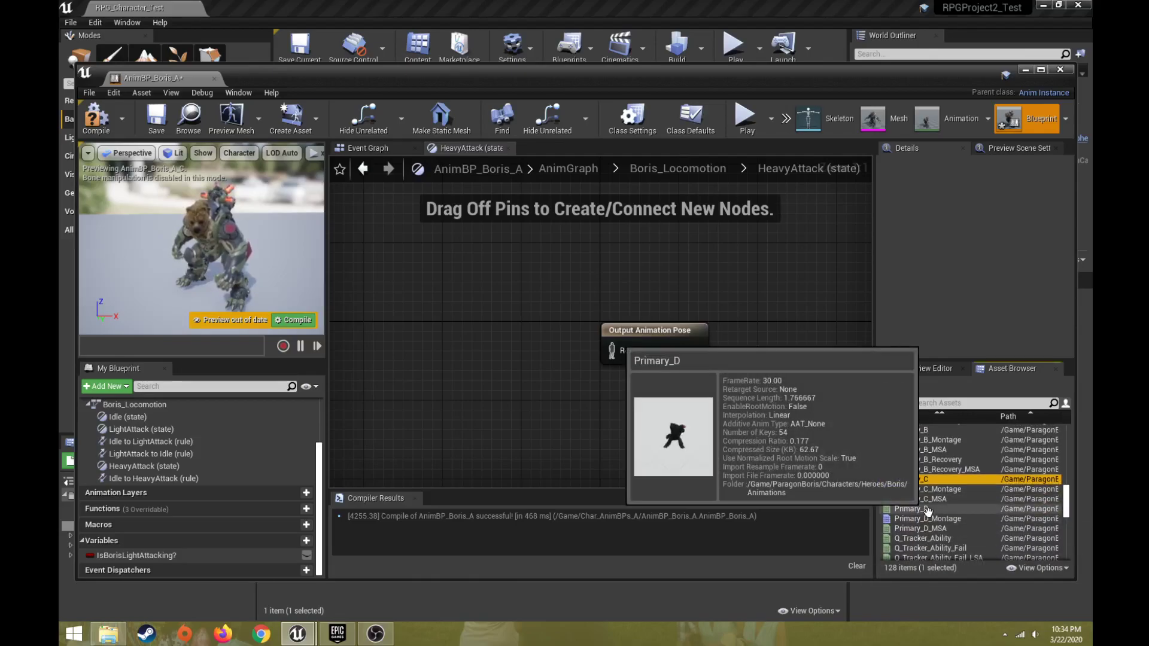
drag(927, 510, 456, 336)
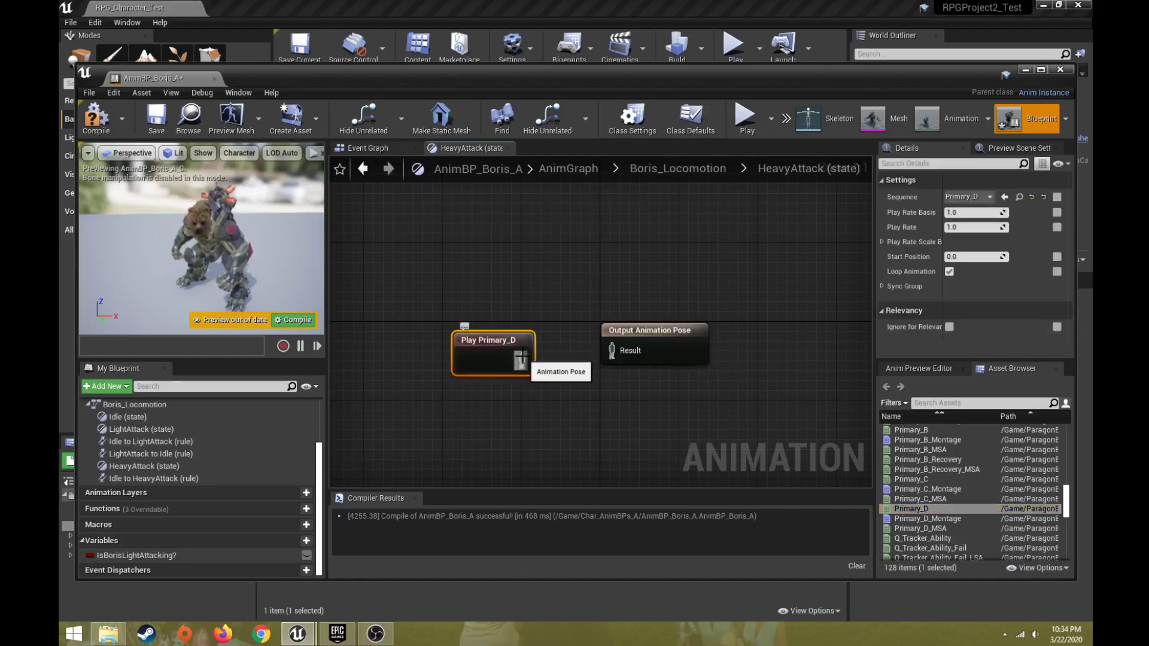
drag(521, 359, 611, 349)
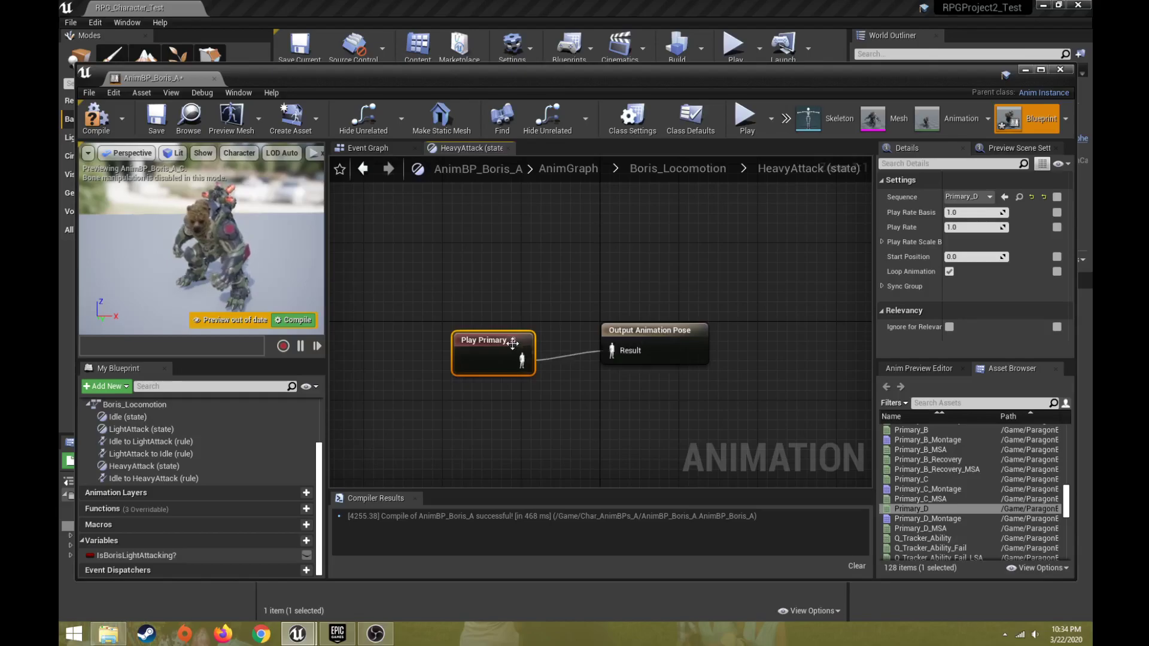
drag(513, 345, 513, 335)
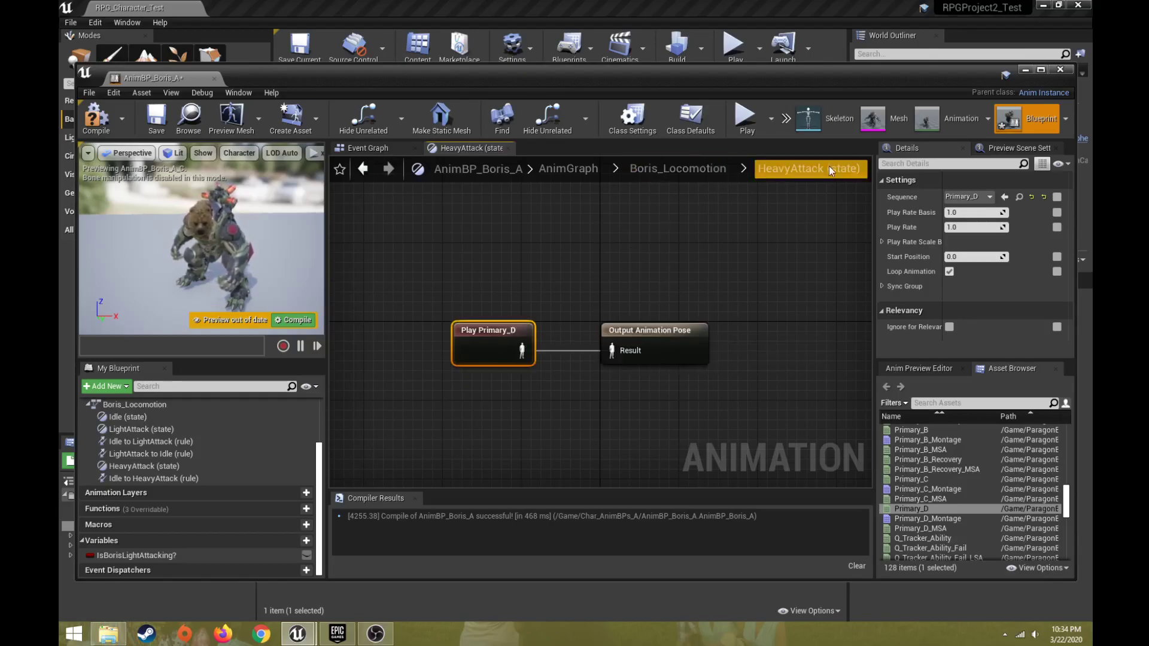
Back in the Boris_Locomotion state machine, draw a return transition from HeavyAttack to Idle.
click(678, 170)
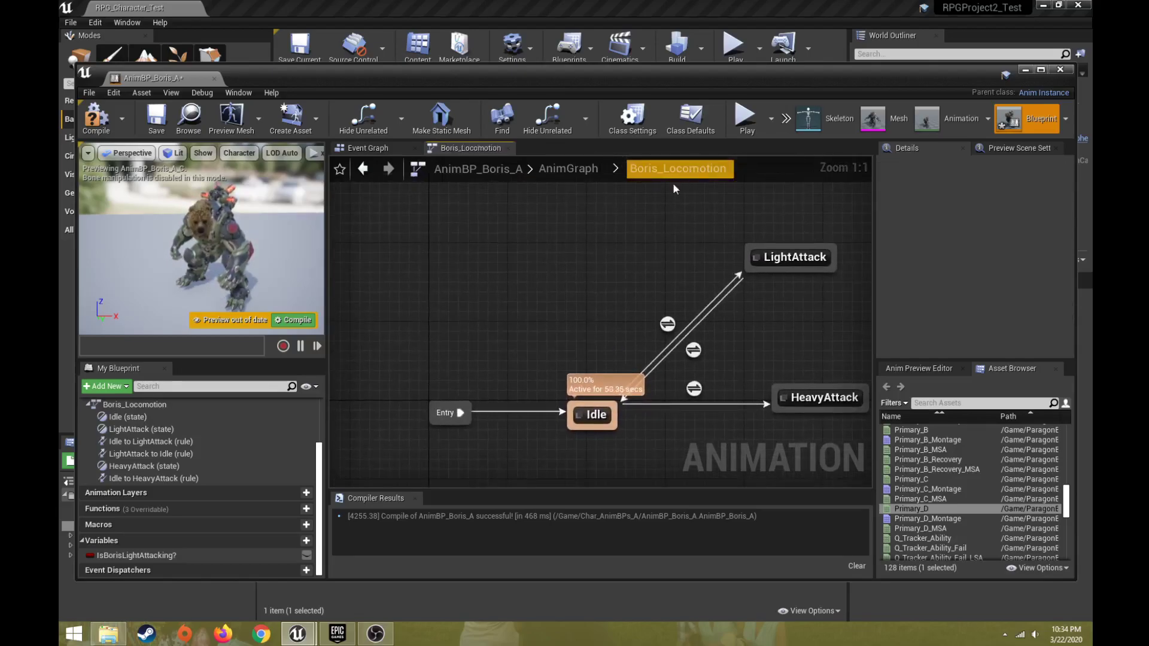
right_drag(591, 257, 568, 234)
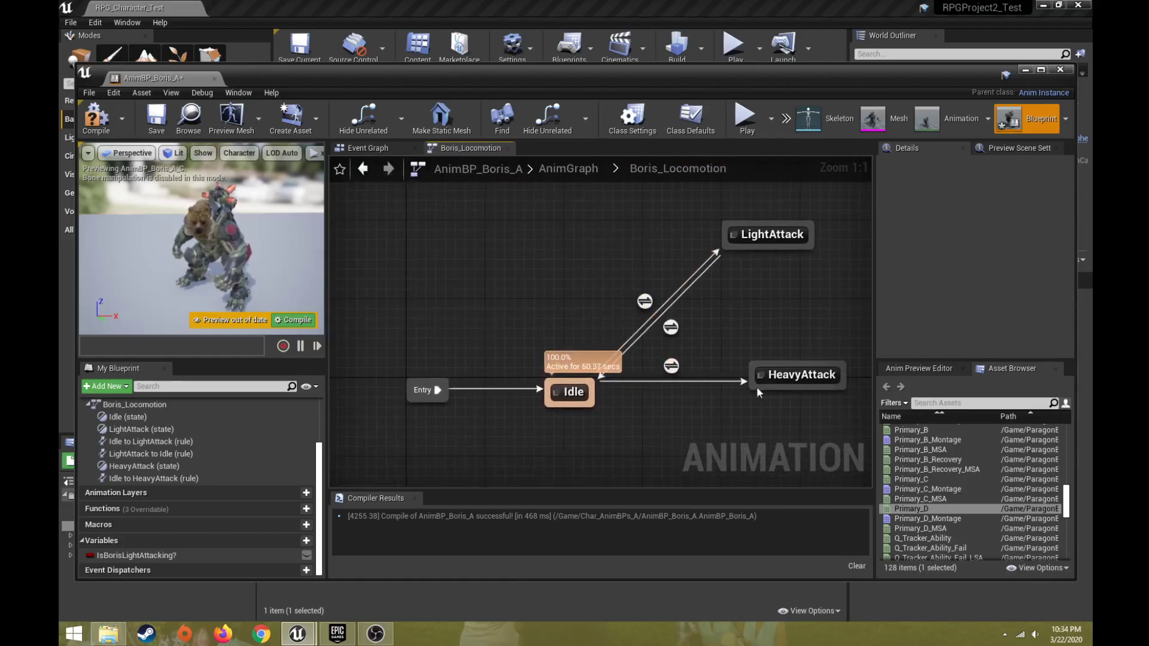
drag(769, 392, 589, 403)
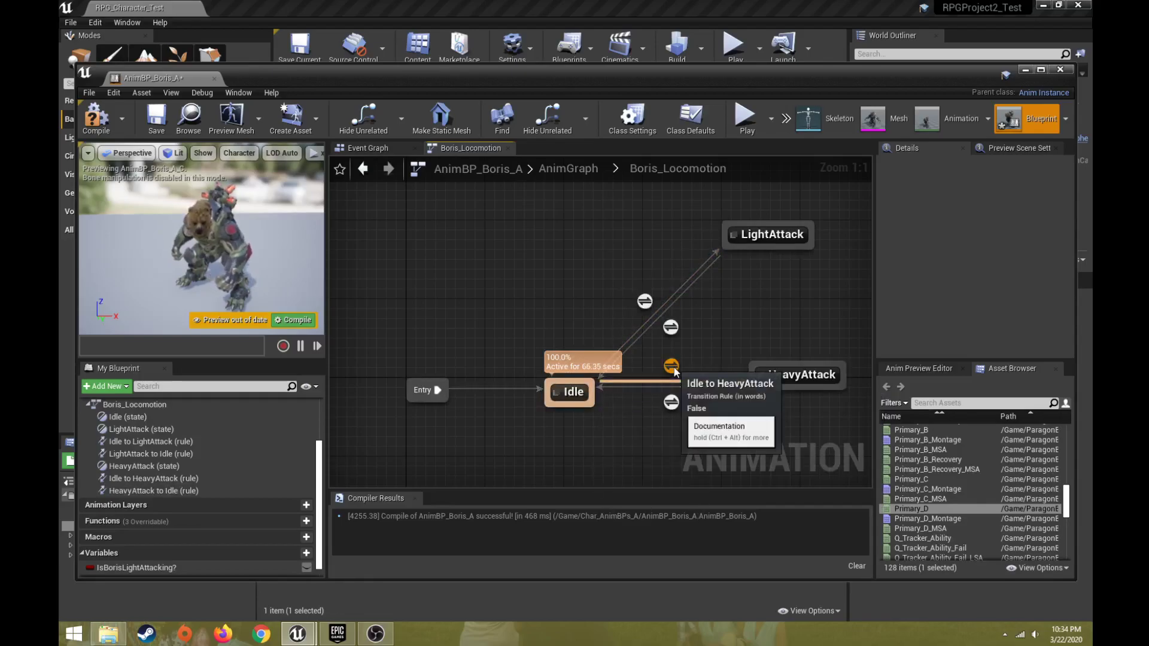
Add a new Boolean variable to the blueprint and name it IsBorisHeavyAttacking?
scroll(214, 543, down, 1)
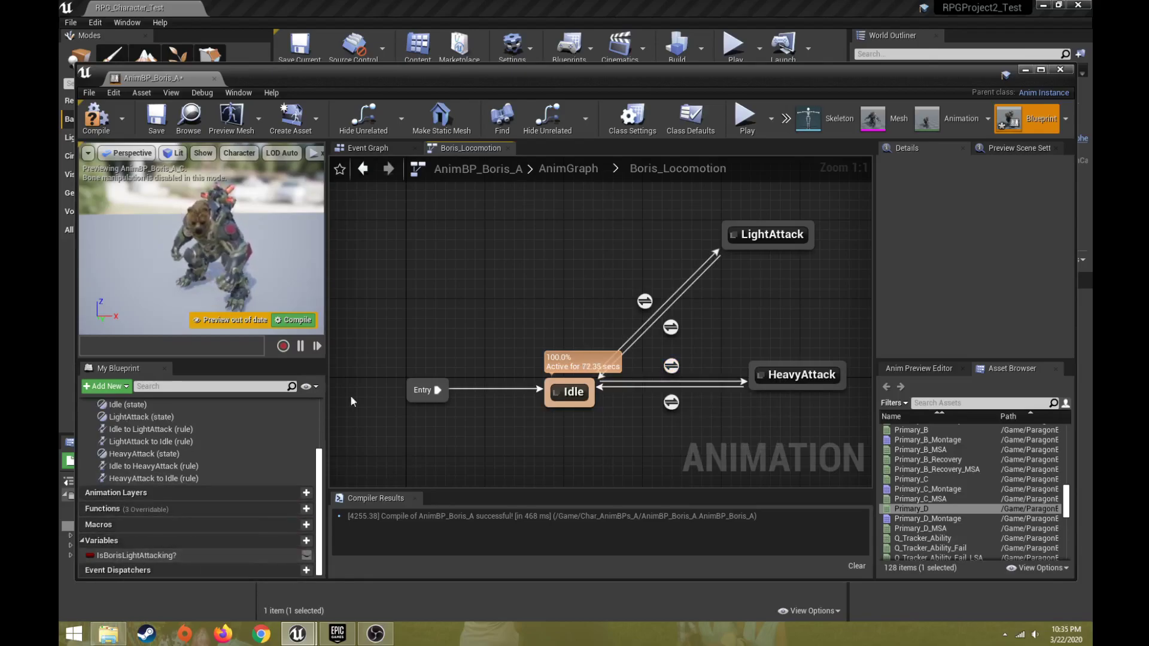
click(280, 543)
text(IsBorisH)
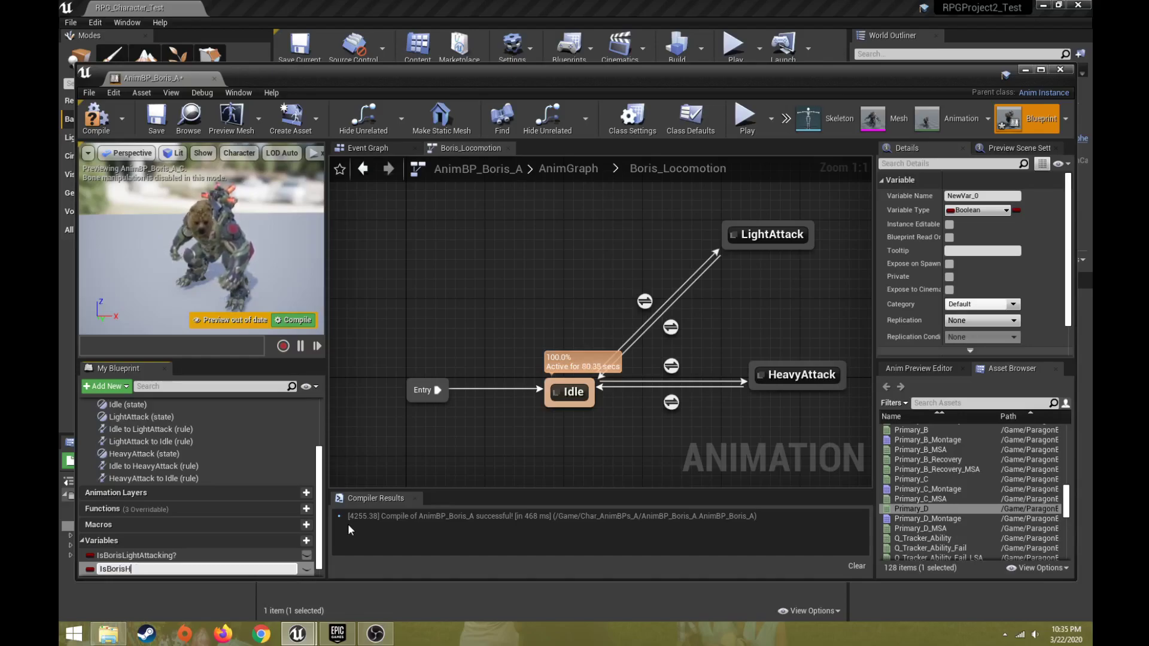
text(eavyAttacking?)
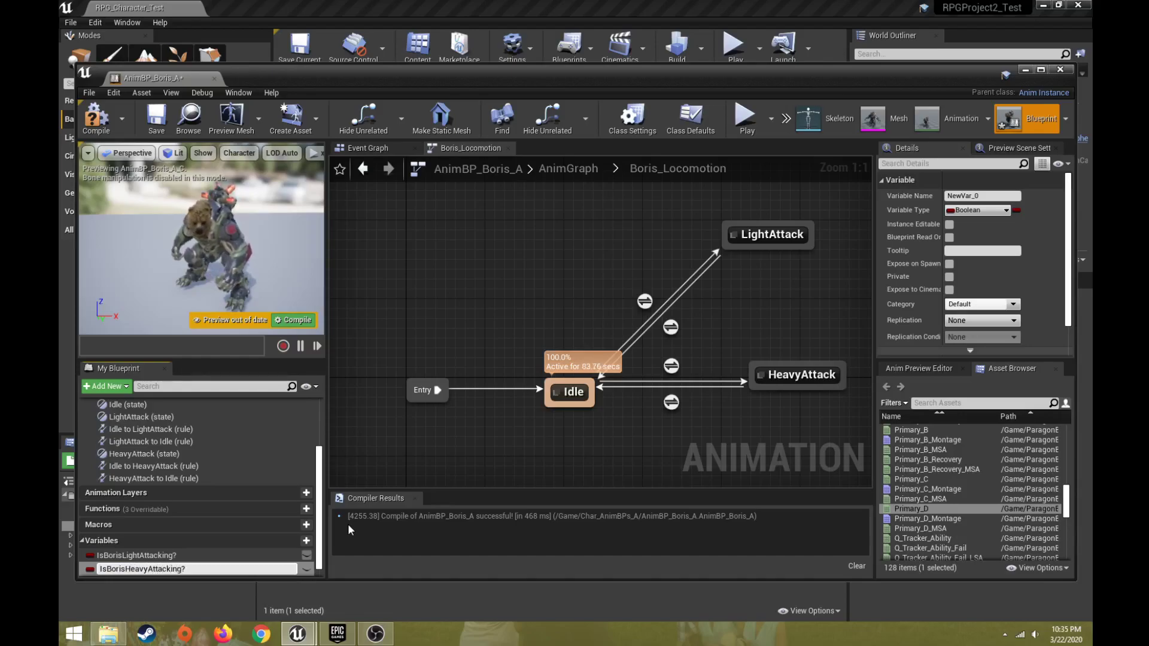
Name the new Boolean variable IsBorisHeavyAttacking? and connect it to Can Enter Transition in the Idle to HeavyAttack rule.
key(Return)
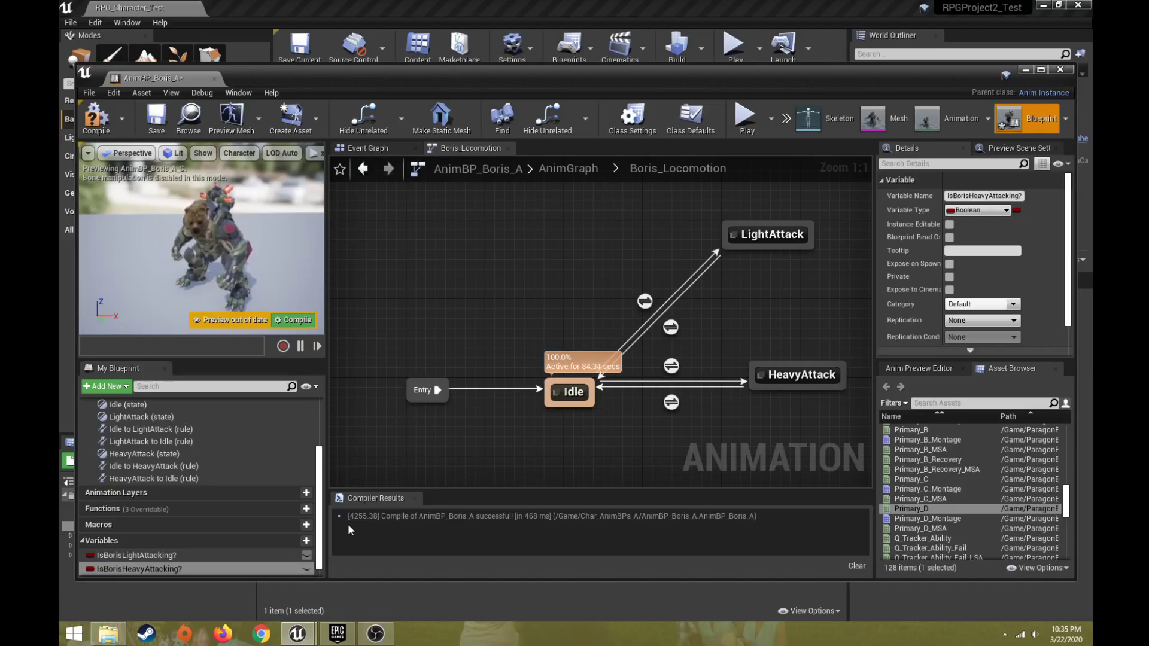
double_click(671, 366)
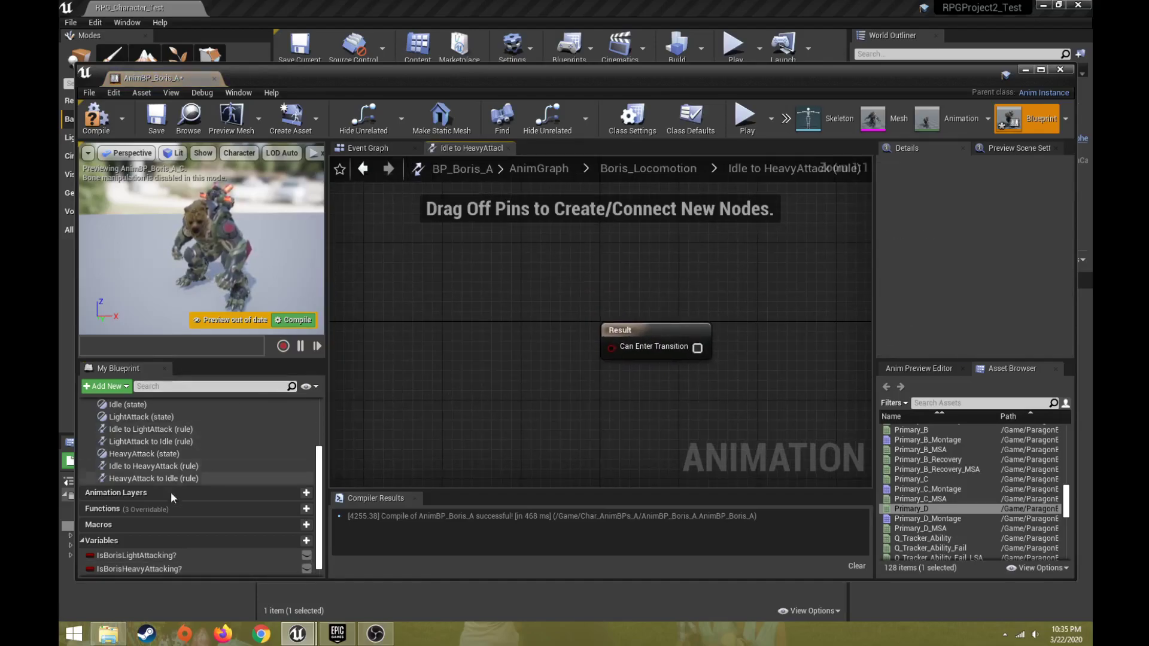
drag(143, 569, 708, 349)
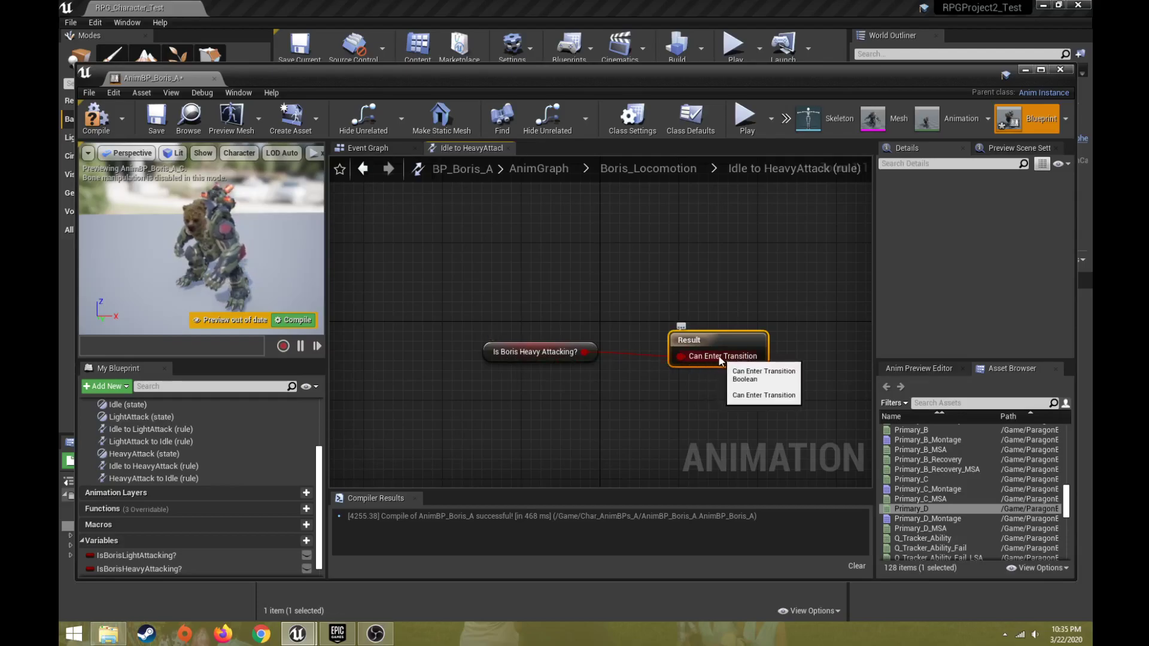
click(658, 169)
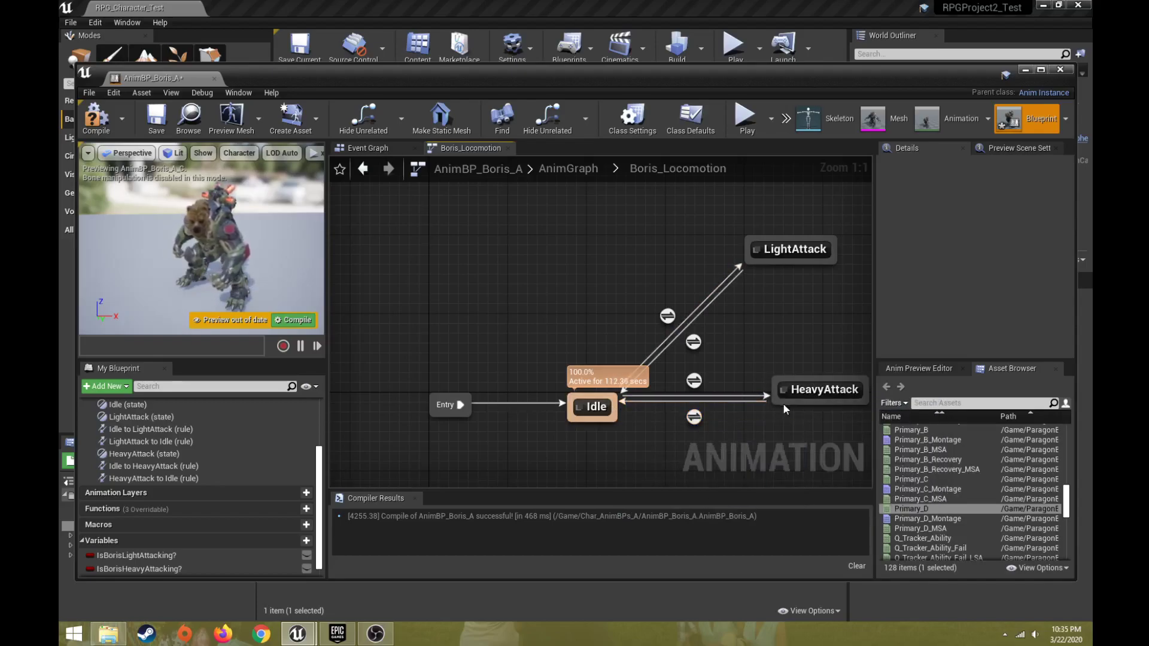
In the HeavyAttack to Idle rule, feed IsBorisHeavyAttacking? through a NOT Boolean node into Can Enter Transition, and return to Boris_Locomotion.
double_click(689, 419)
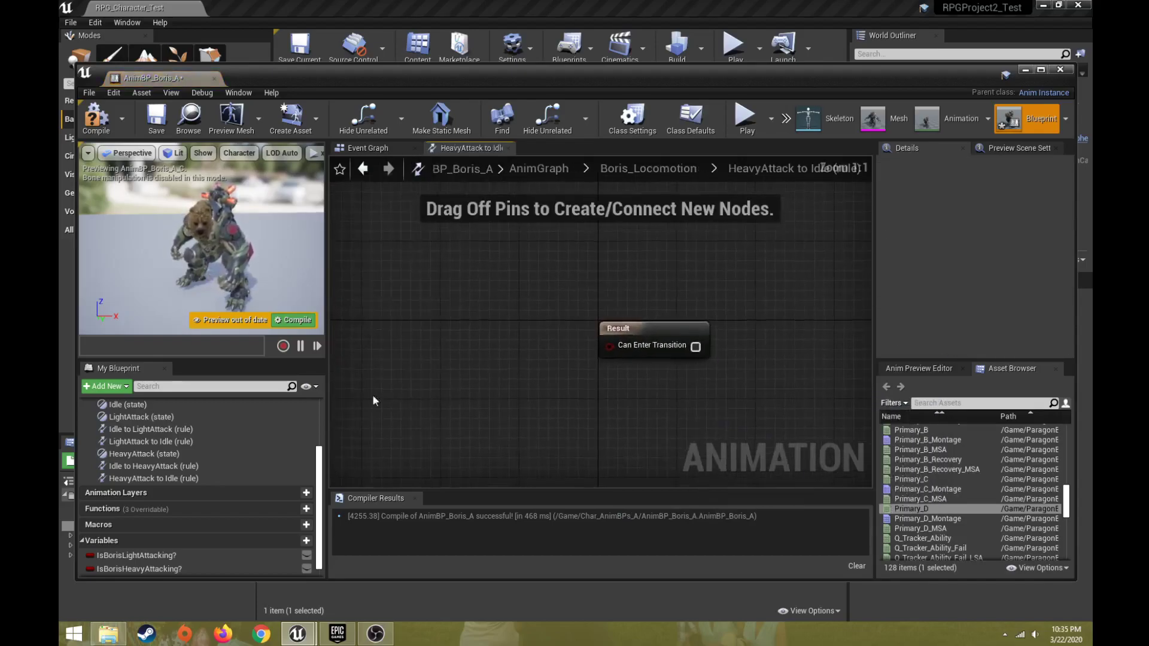
drag(708, 331, 816, 340)
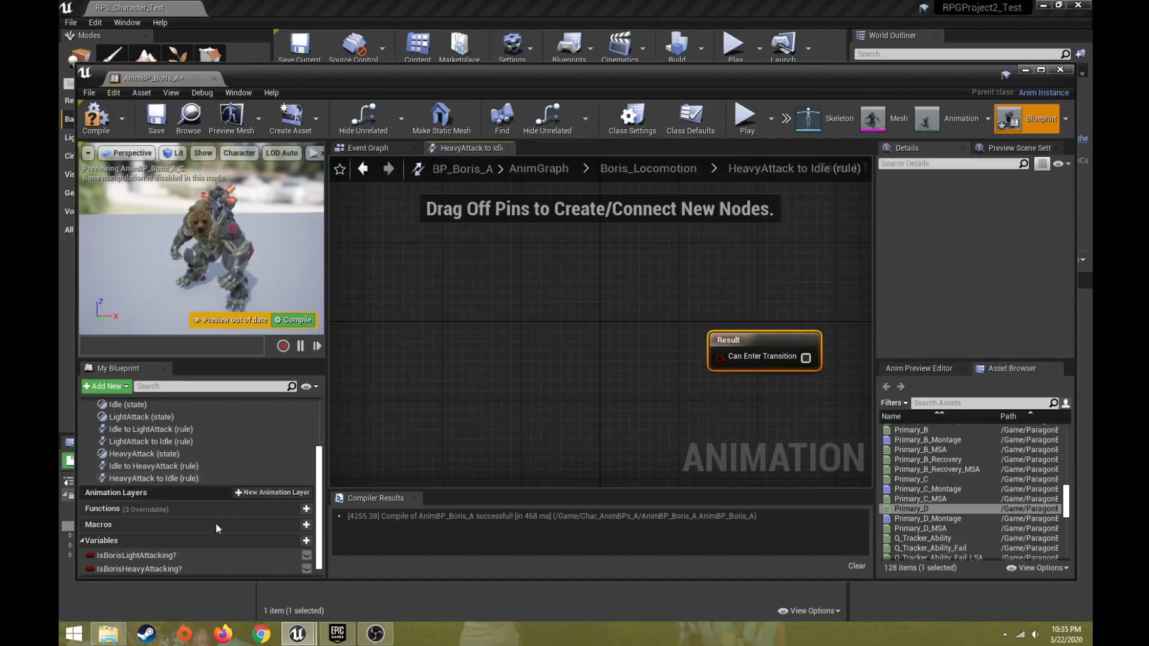
drag(141, 572, 368, 352)
click(389, 370)
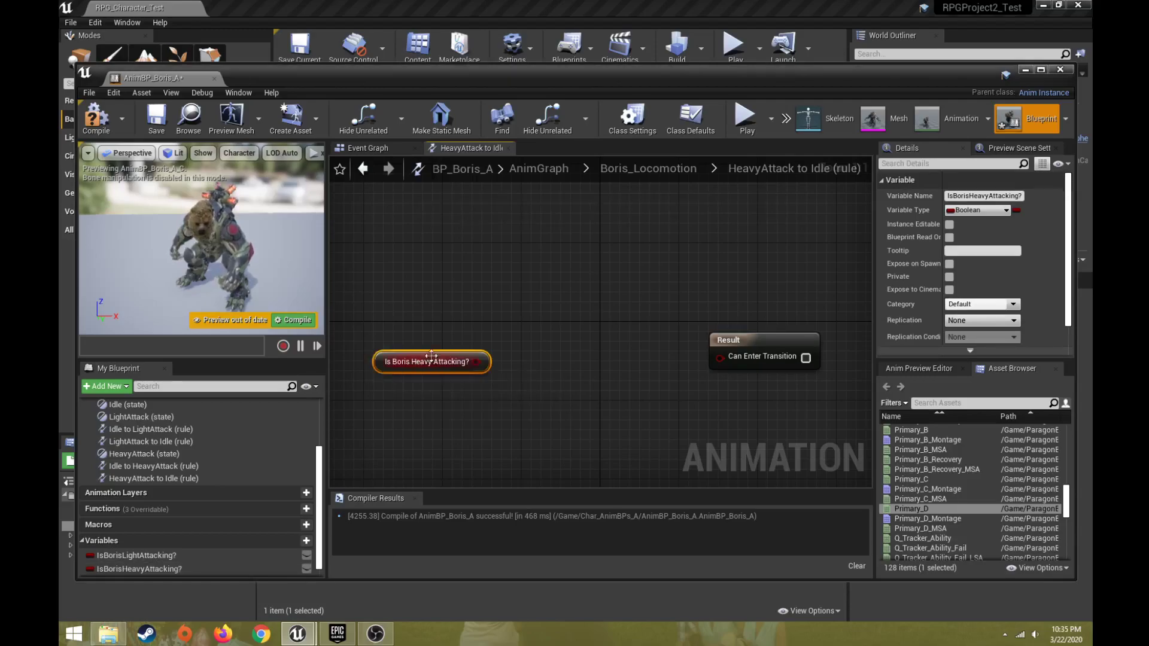
drag(477, 361, 546, 359)
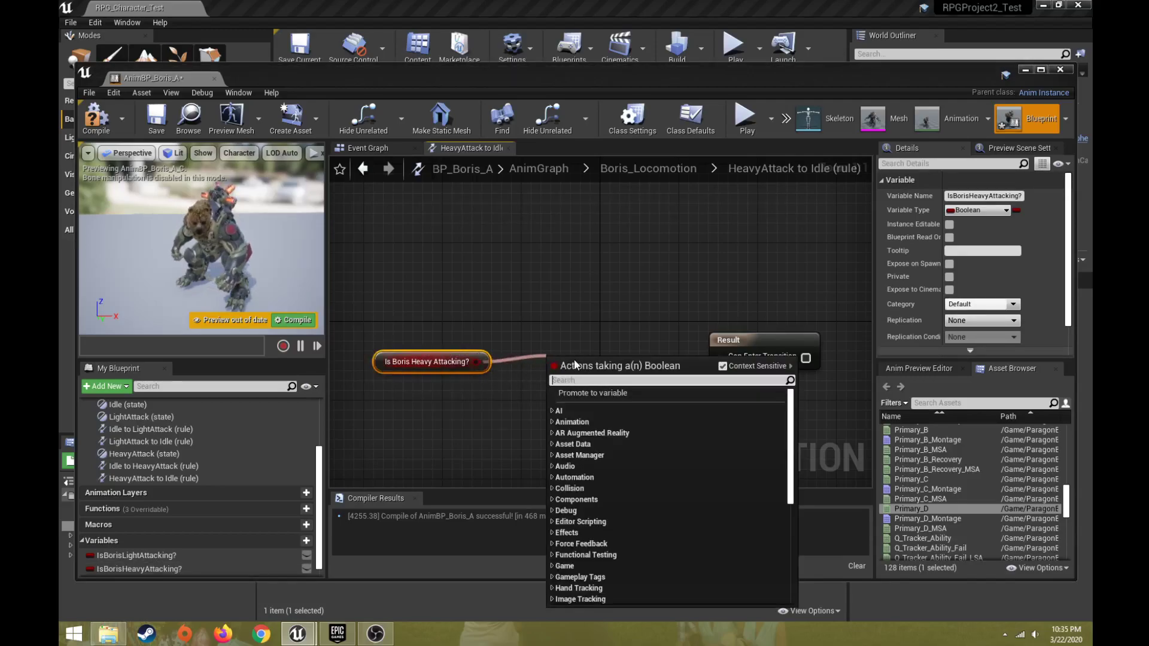
text(not)
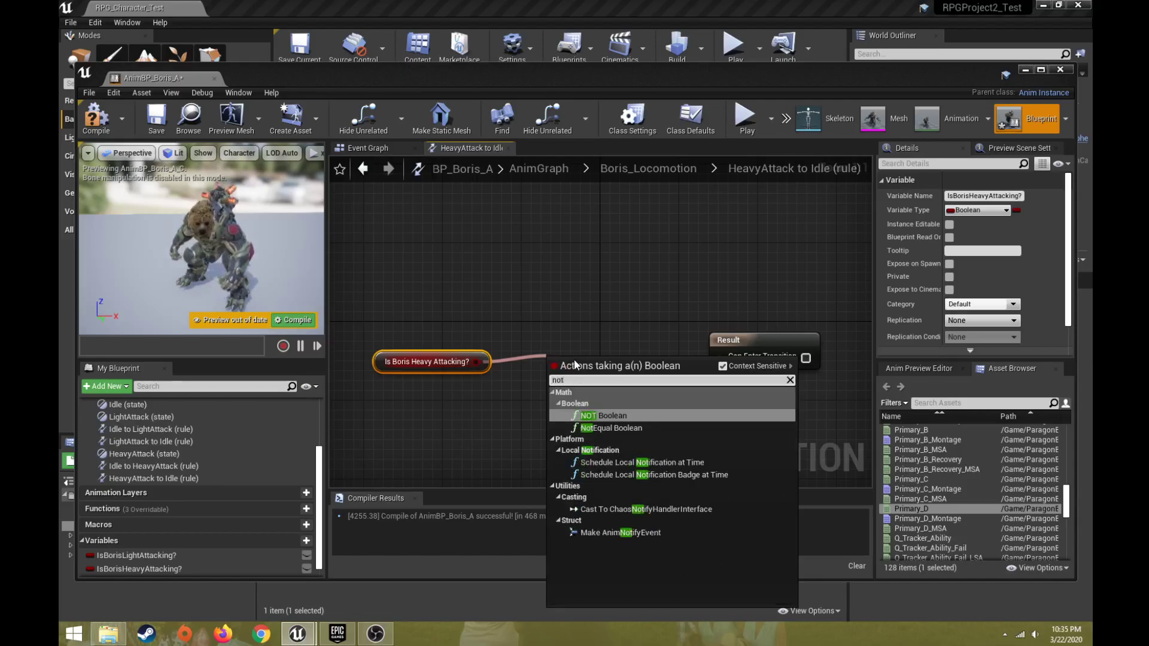
click(627, 415)
drag(623, 362, 726, 358)
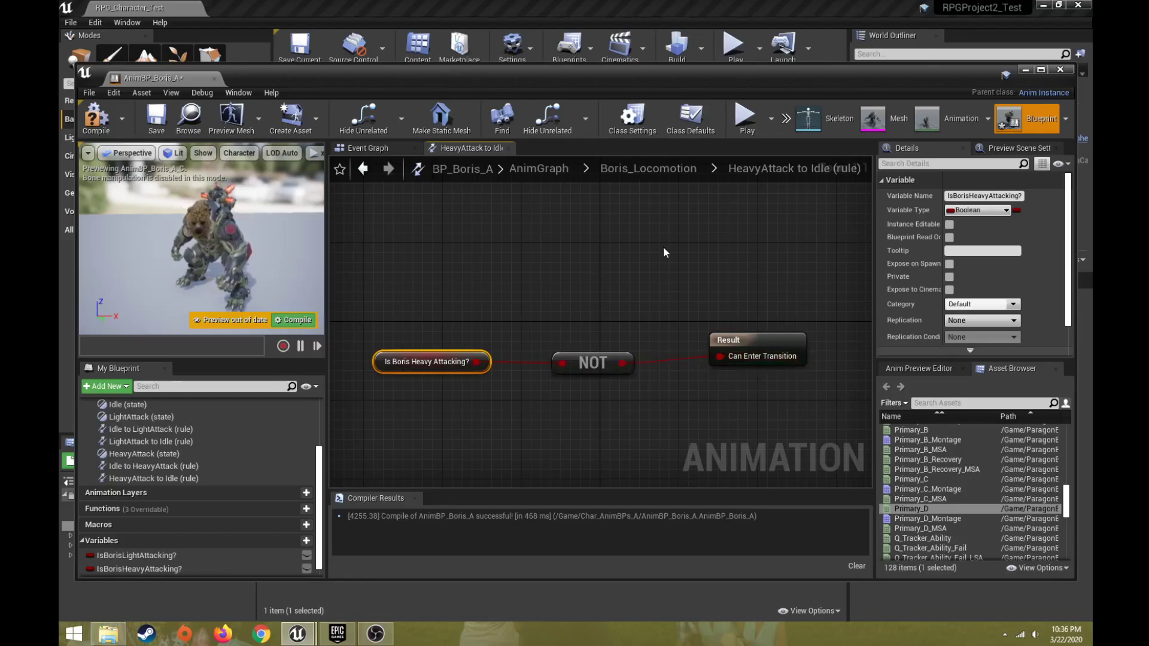
click(680, 171)
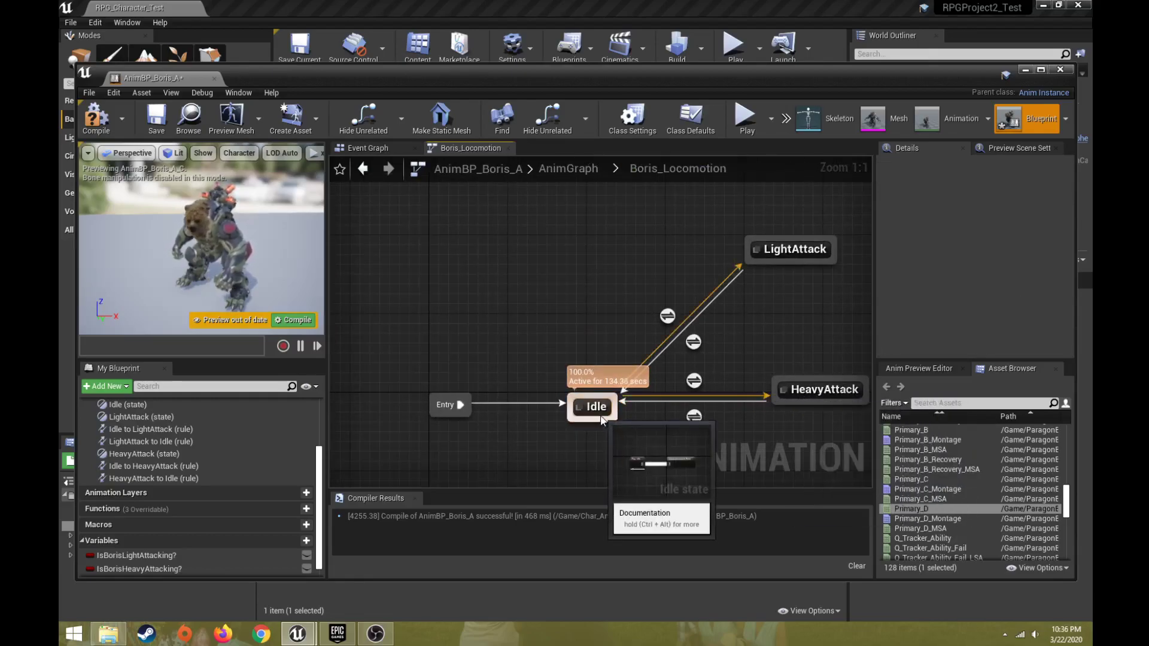
Compile and save the Boris animation blueprint.
right_drag(689, 448, 558, 304)
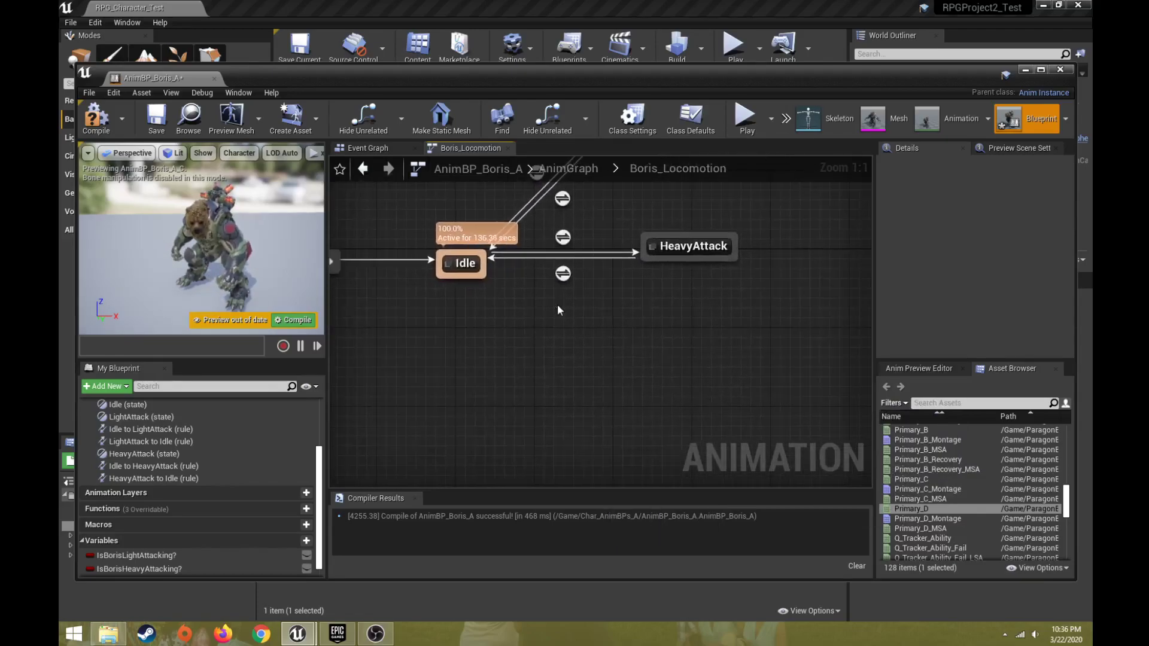
click(93, 118)
click(156, 117)
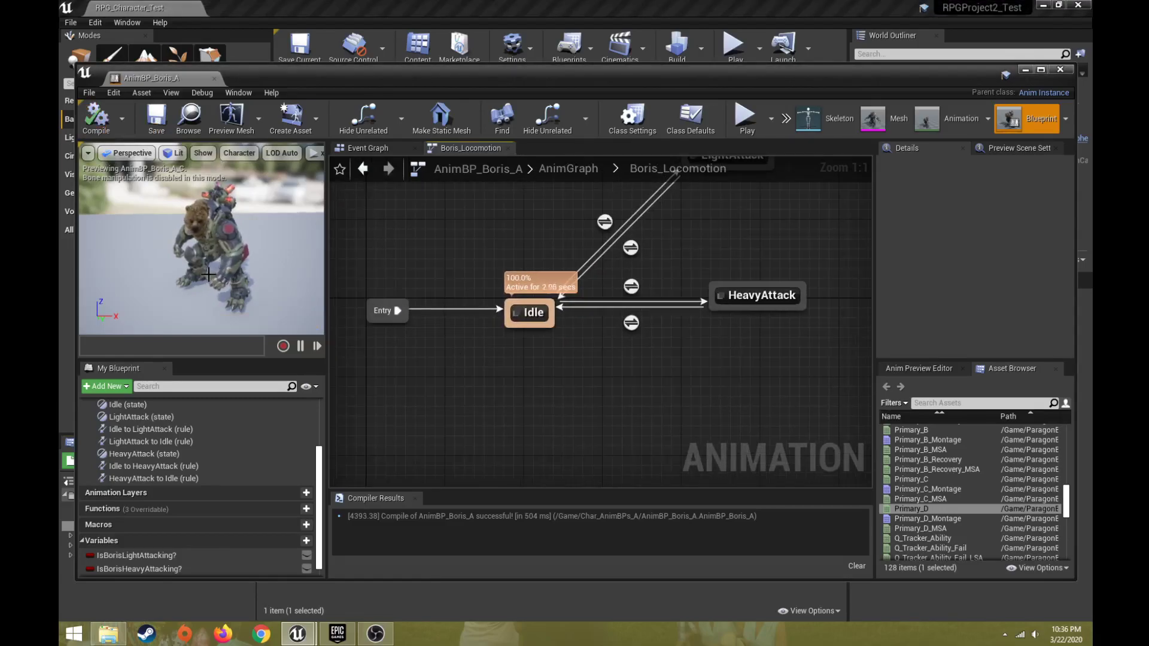
Test the HeavyAttack transitions by switching the default value of IsBorisHeavyAttacking? on and off again, and recompile.
click(105, 567)
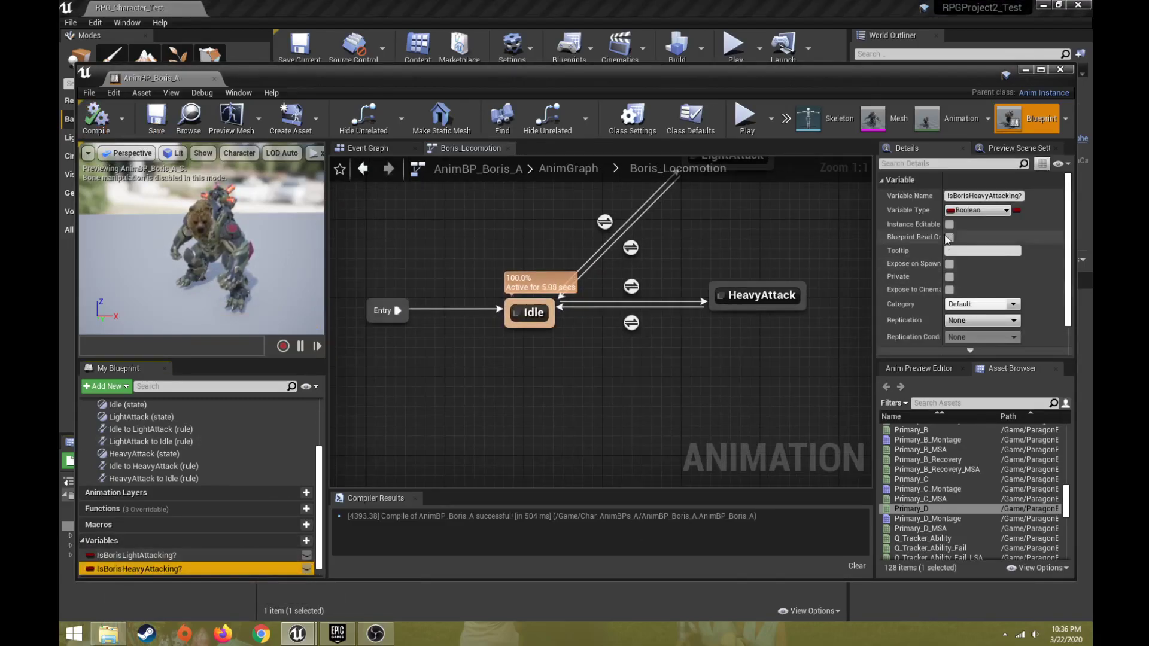
scroll(940, 280, down, 2)
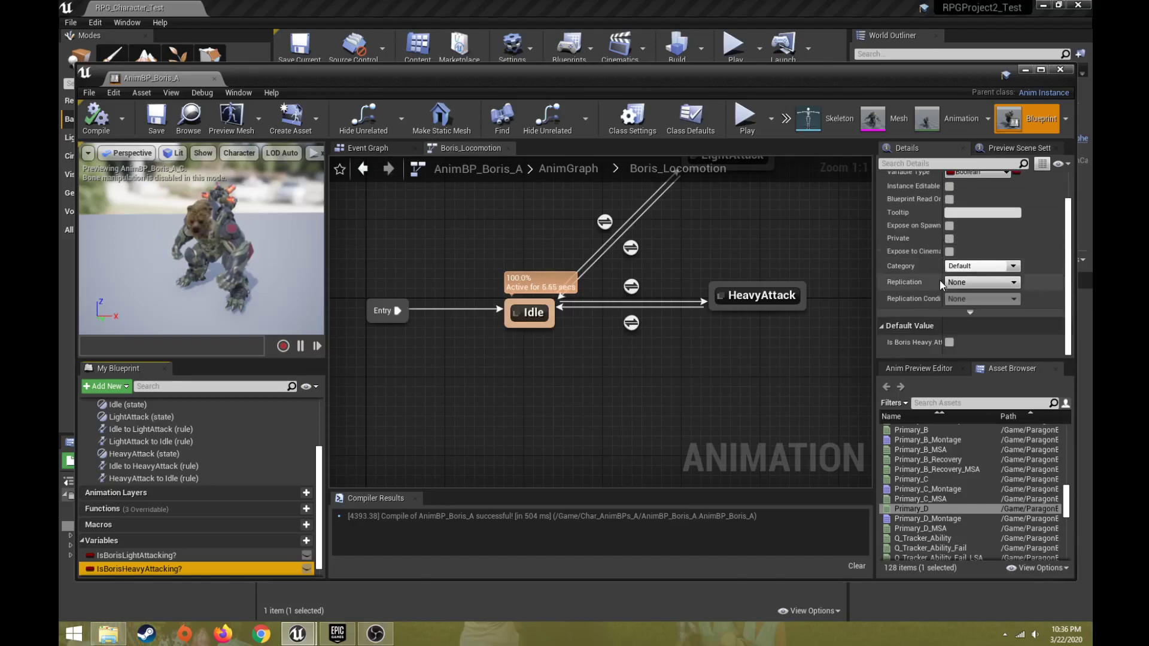
click(950, 343)
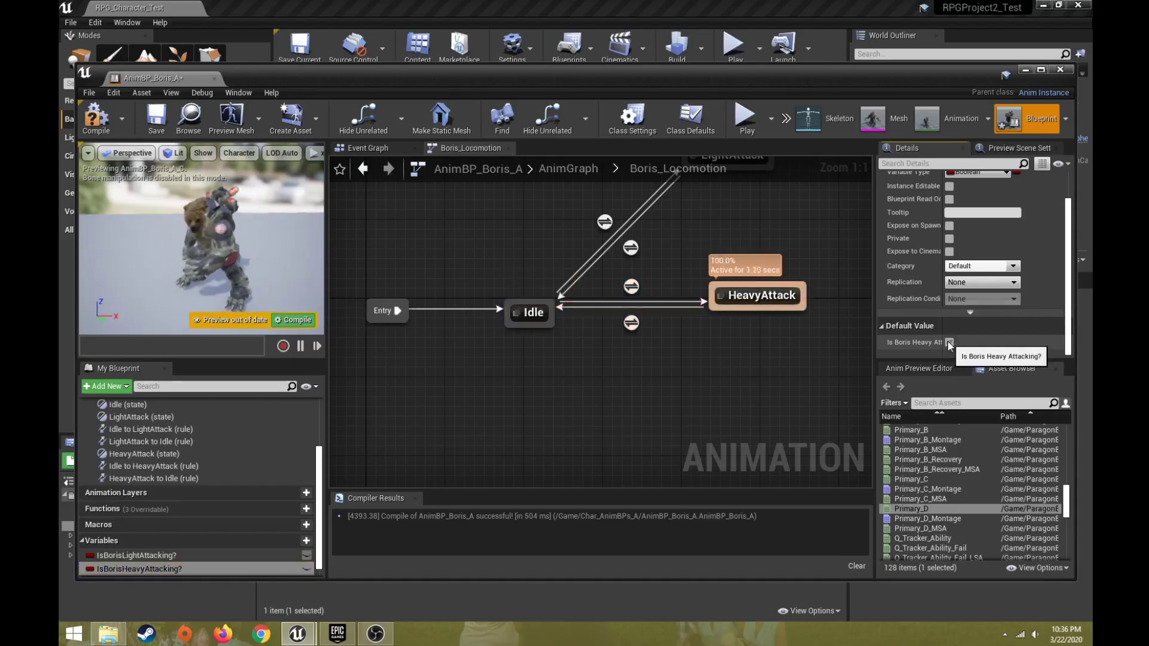
click(950, 342)
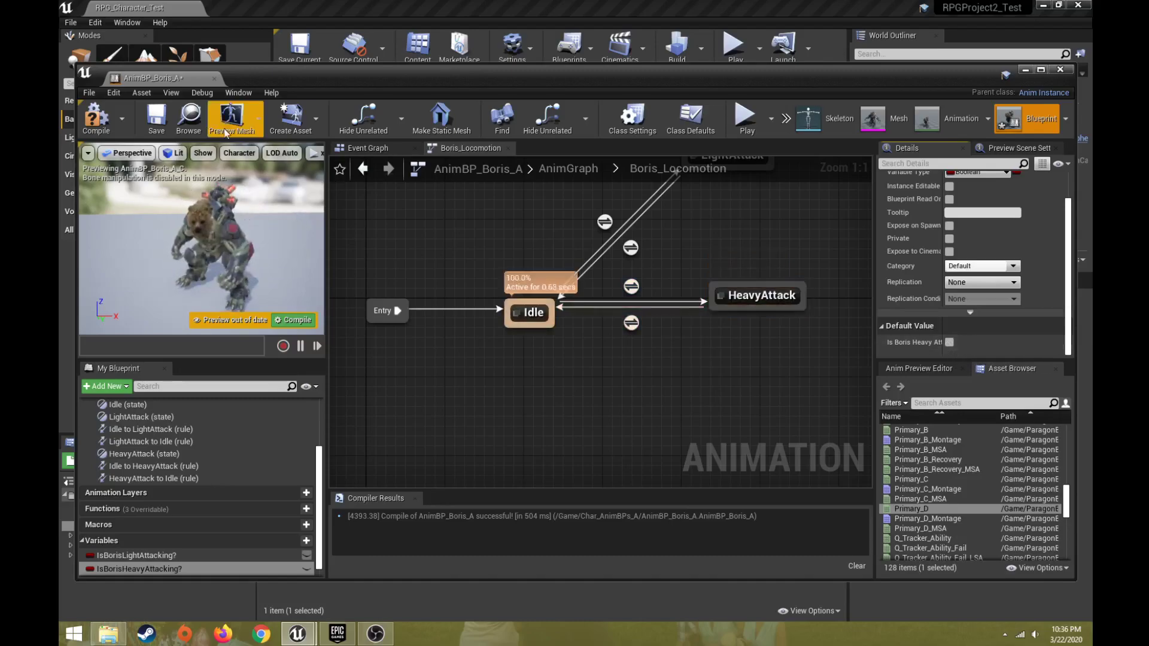
click(96, 120)
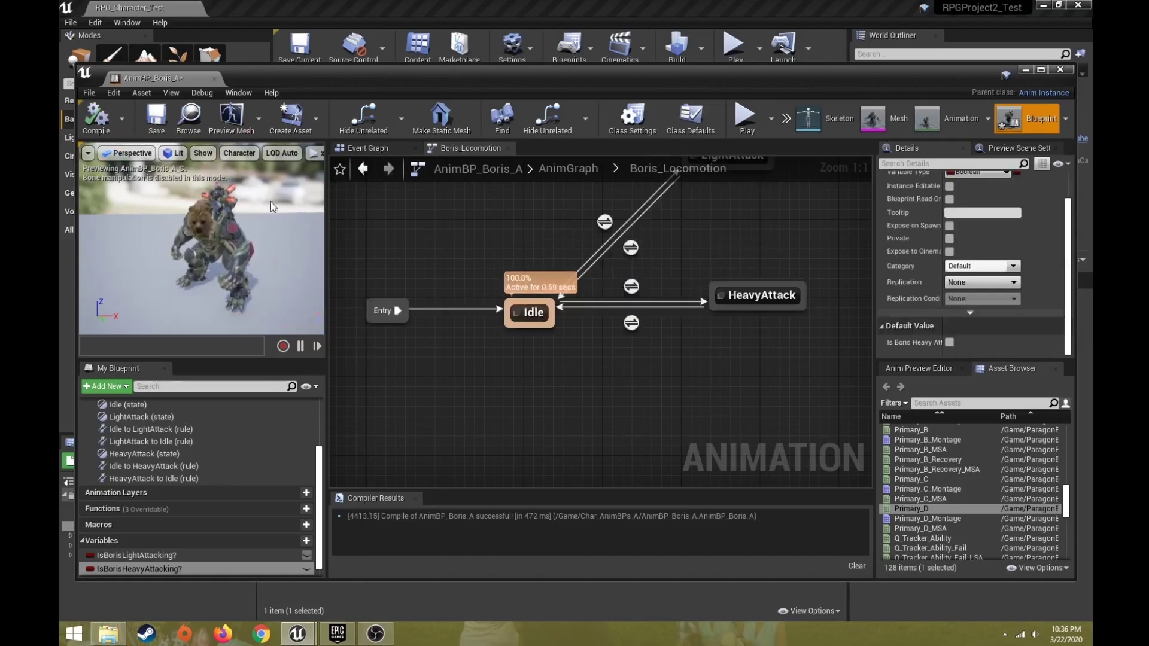
Add a new state named HitStun to Boris_Locomotion with a transition leading to it from Idle.
scroll(563, 323, down, 3)
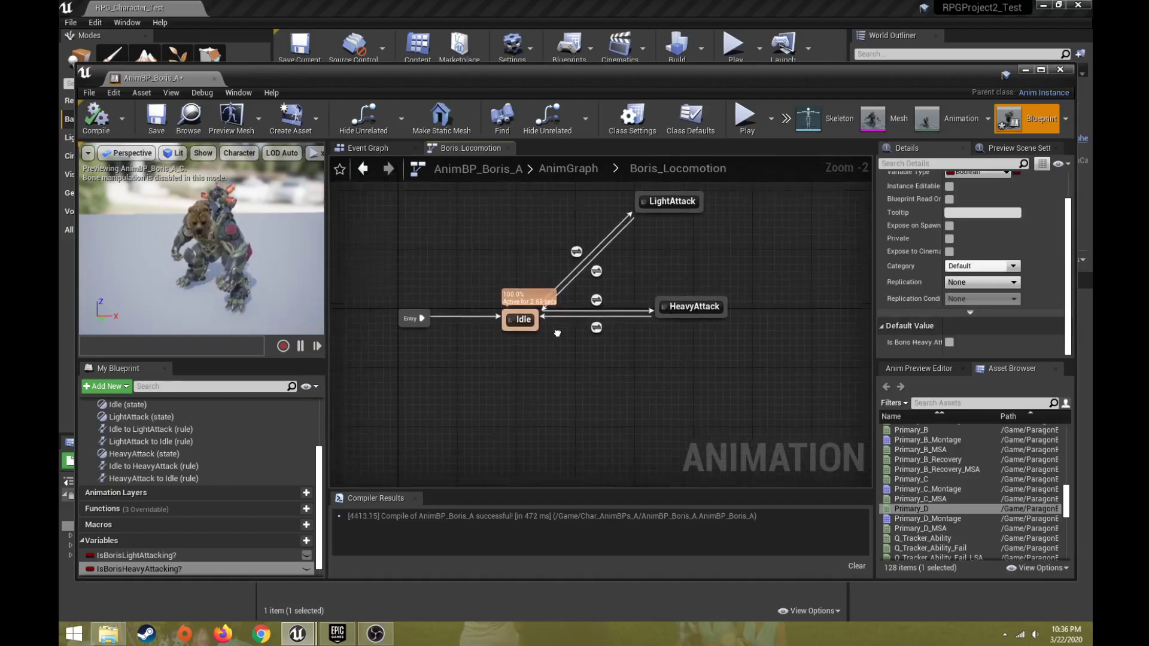
drag(564, 329, 661, 384)
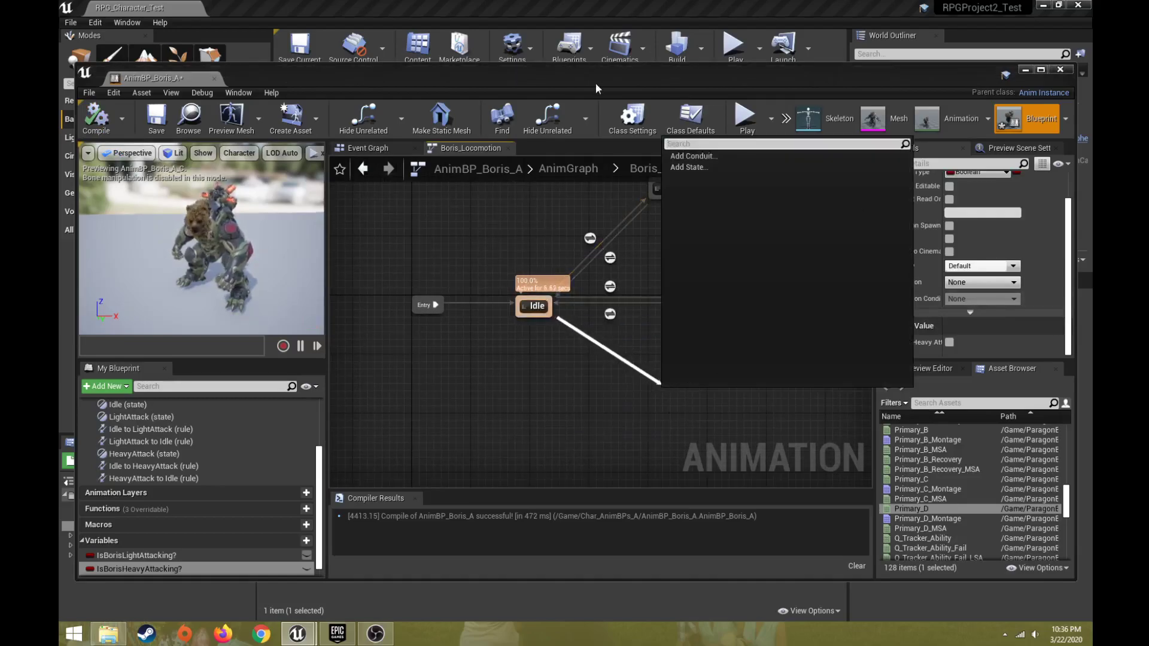
click(688, 167)
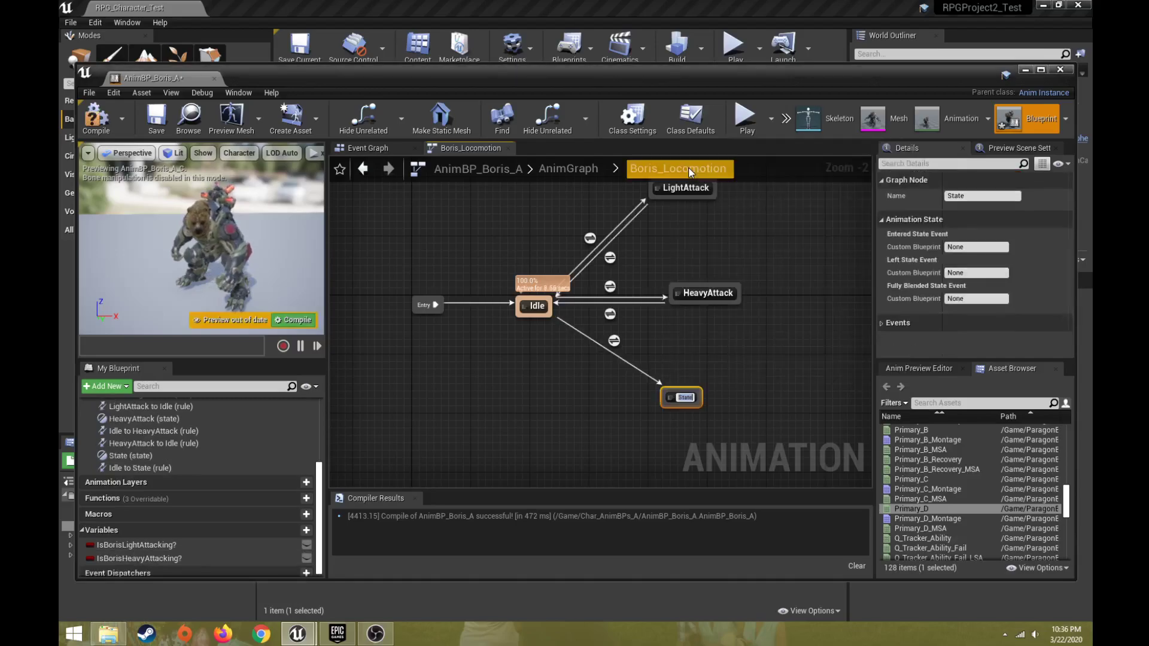
key(Return)
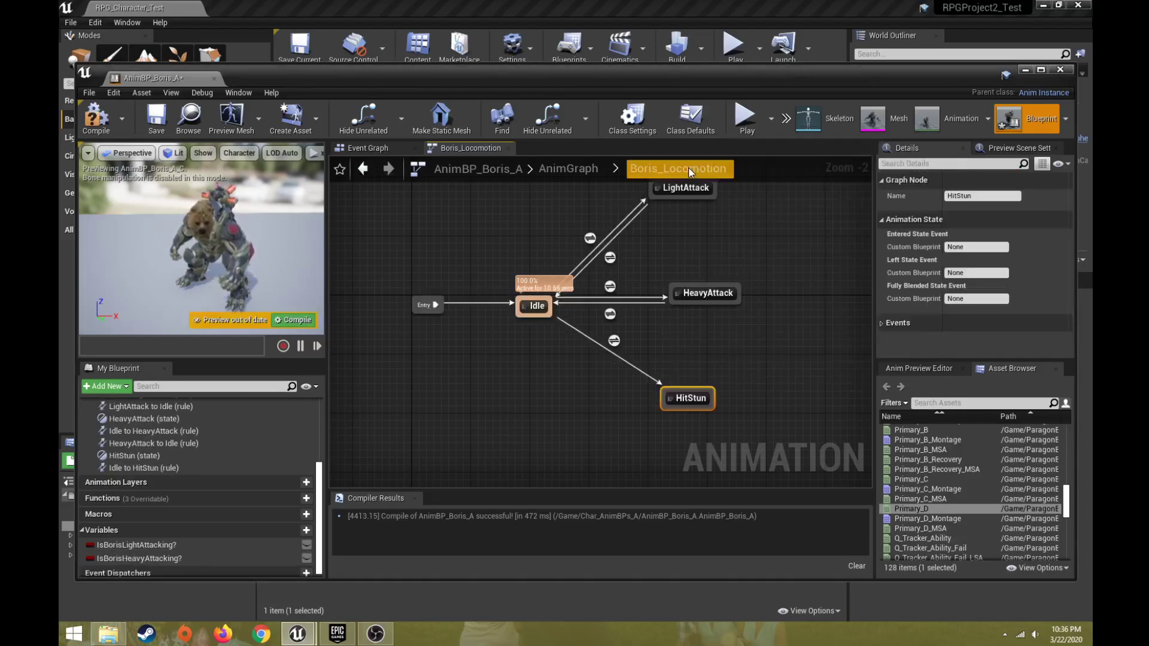
Connect the Stun_Start animation to the output pose of the HitStun state, and create a transition from HitStun back to Idle.
scroll(684, 368, up, 1)
scroll(963, 507, down, 5)
scroll(960, 506, down, 3)
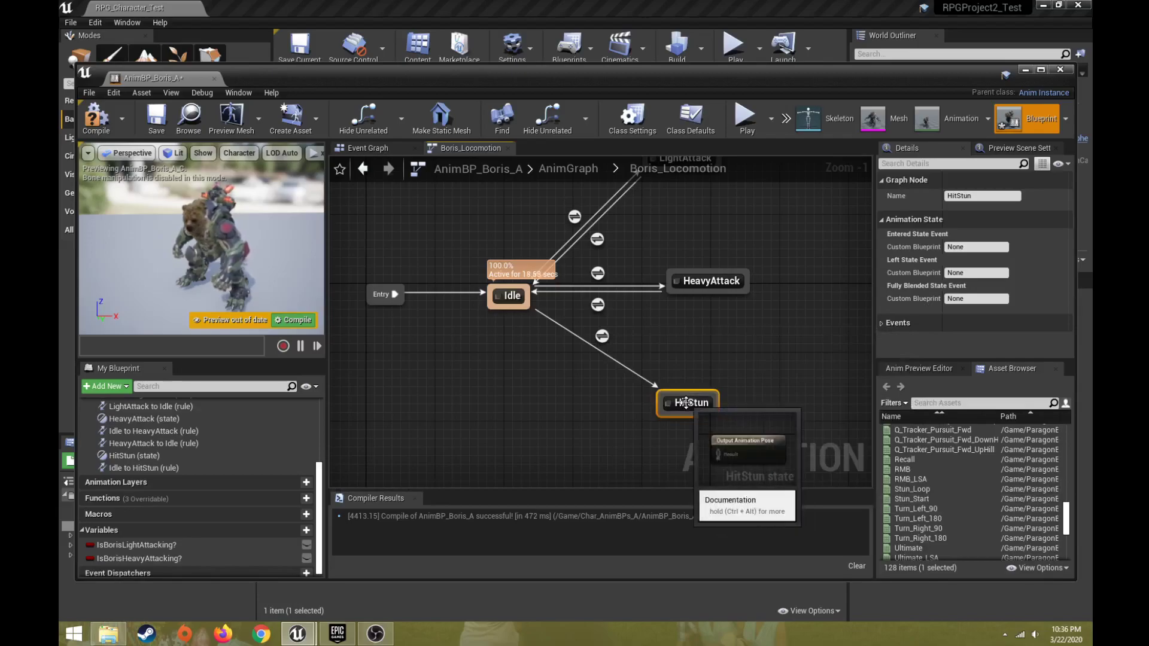
double_click(686, 402)
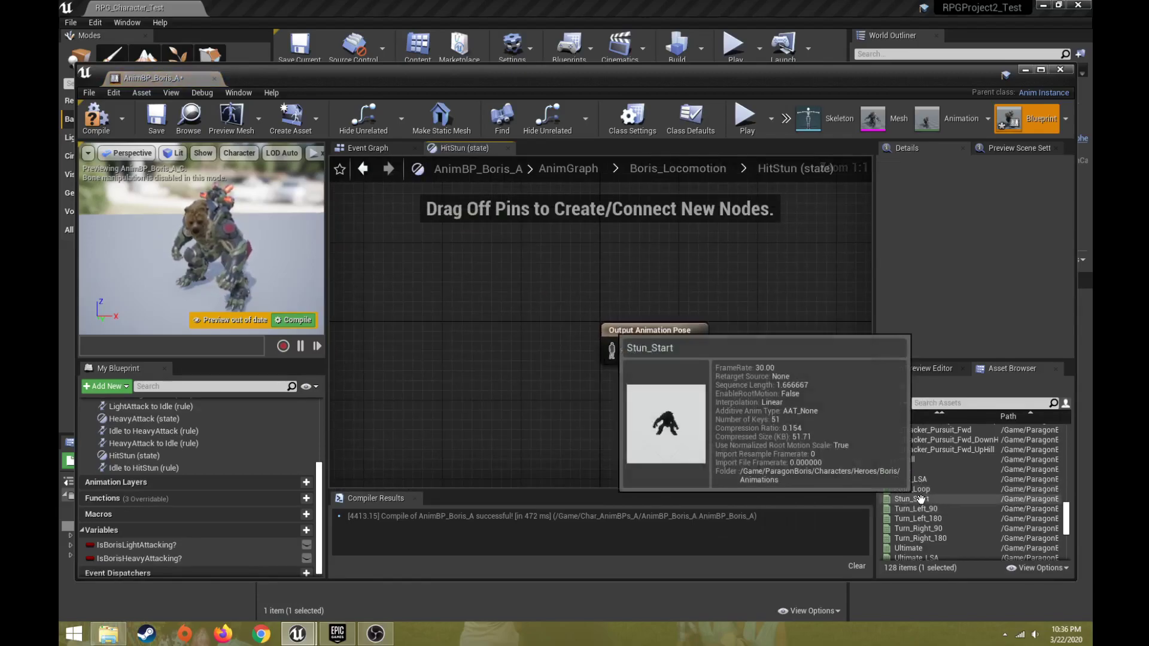
drag(921, 499, 450, 334)
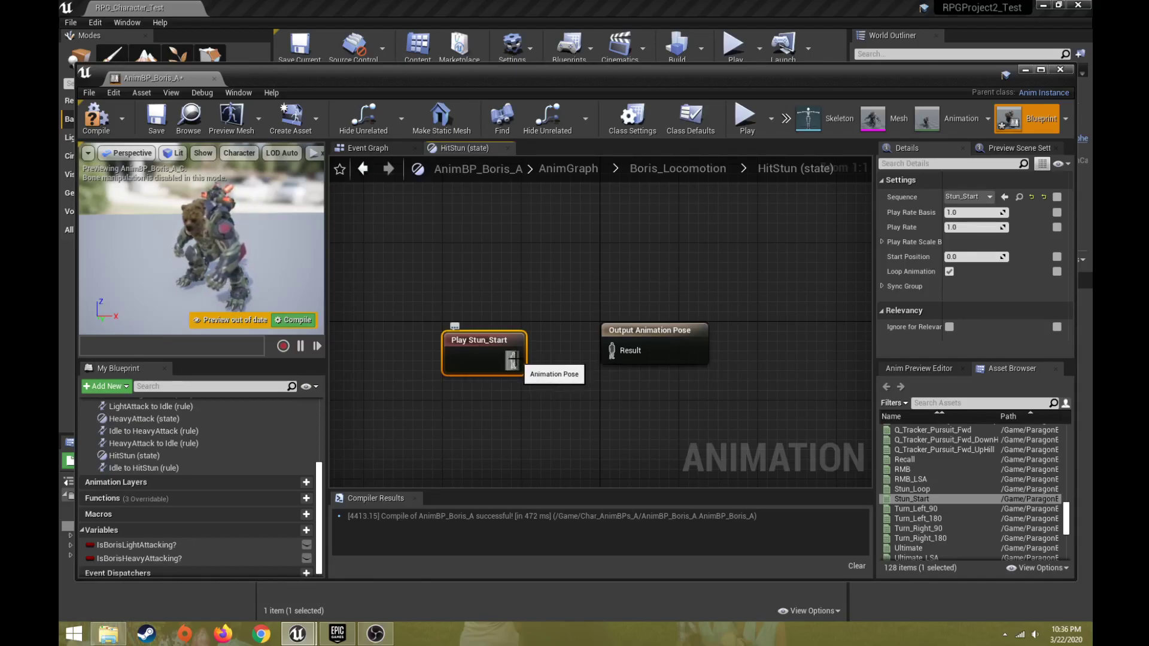
drag(512, 360, 619, 355)
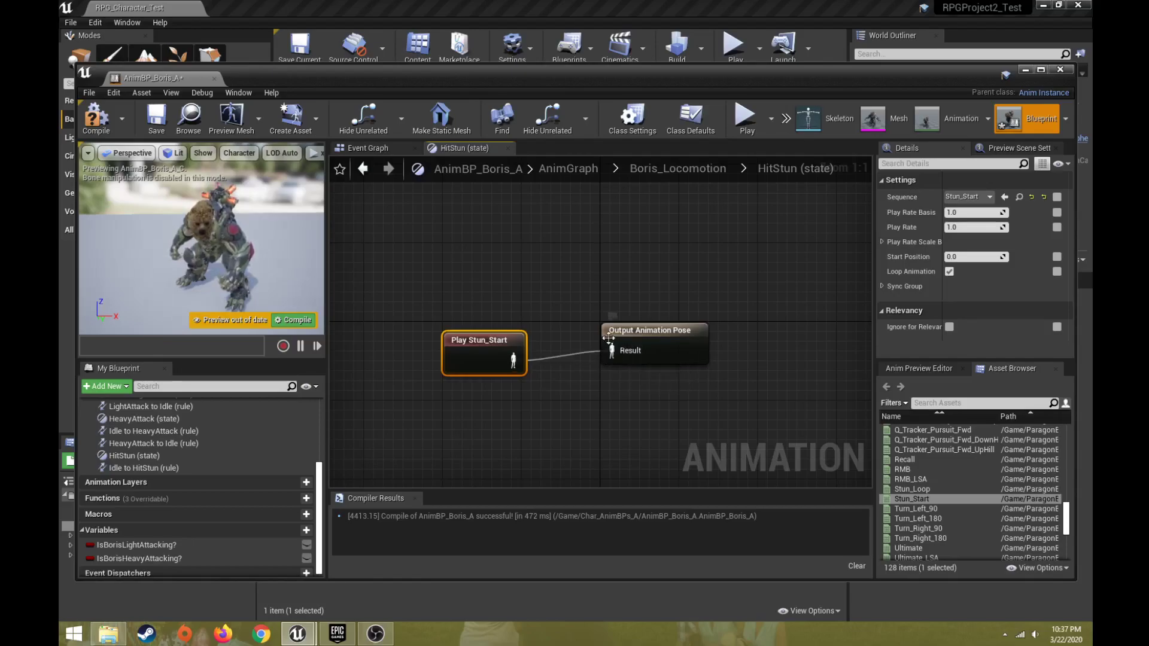
click(687, 170)
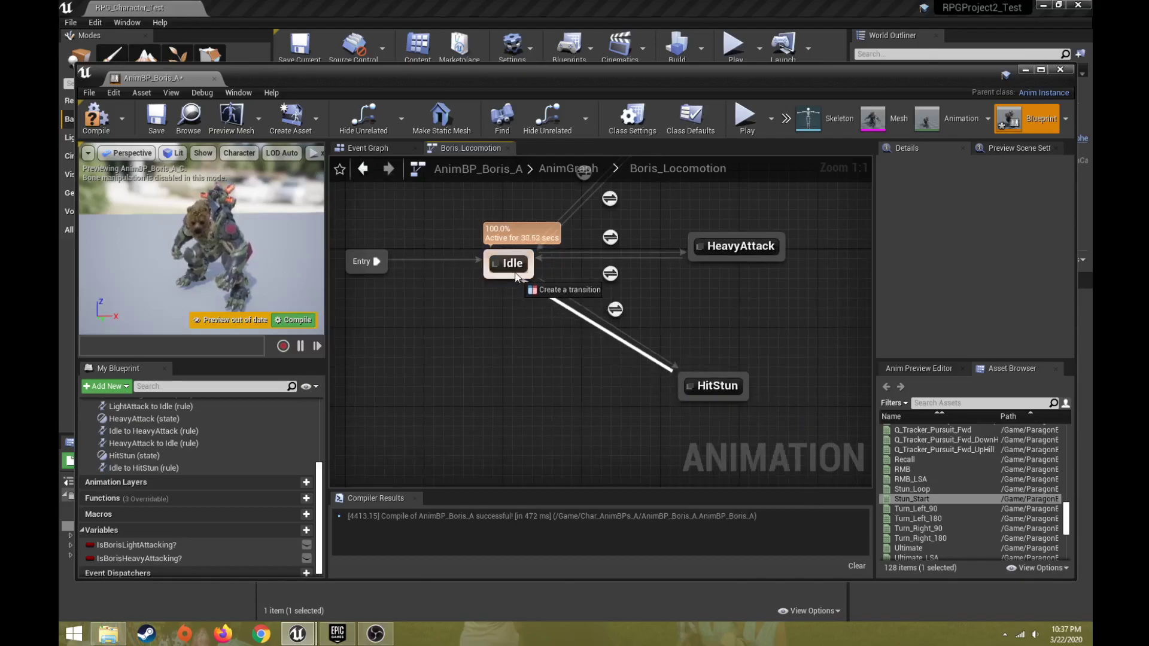
drag(516, 276, 516, 278)
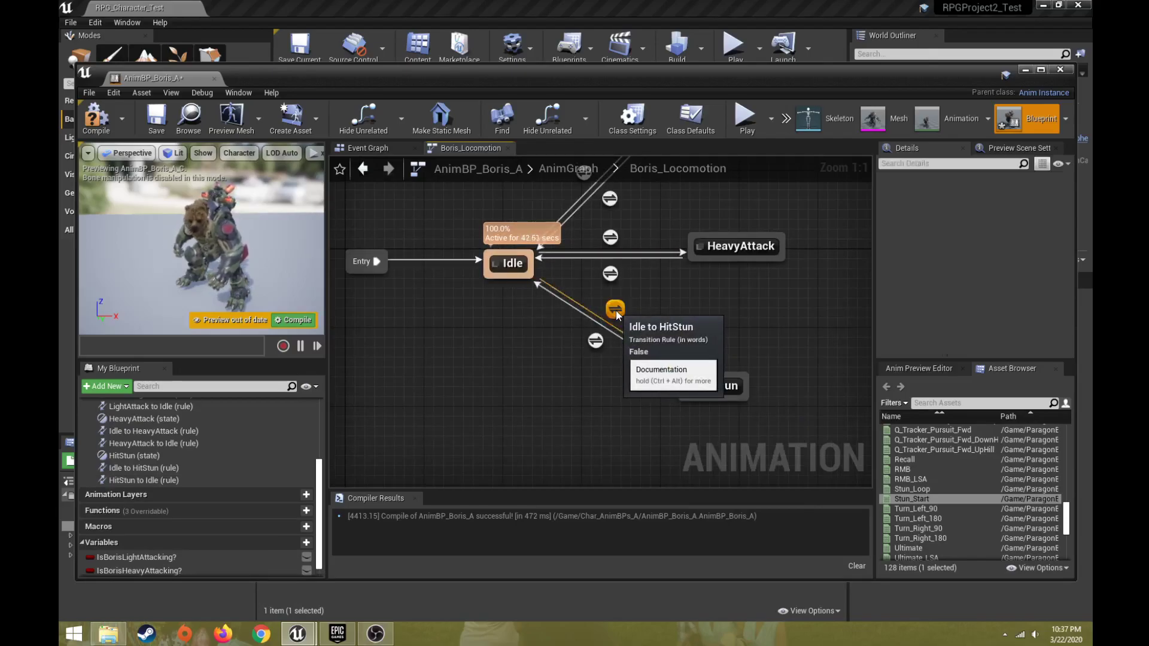
Create a Boolean variable named IsBorisHit? and connect it to Can Enter Transition in the Idle to HitStun rule.
double_click(616, 310)
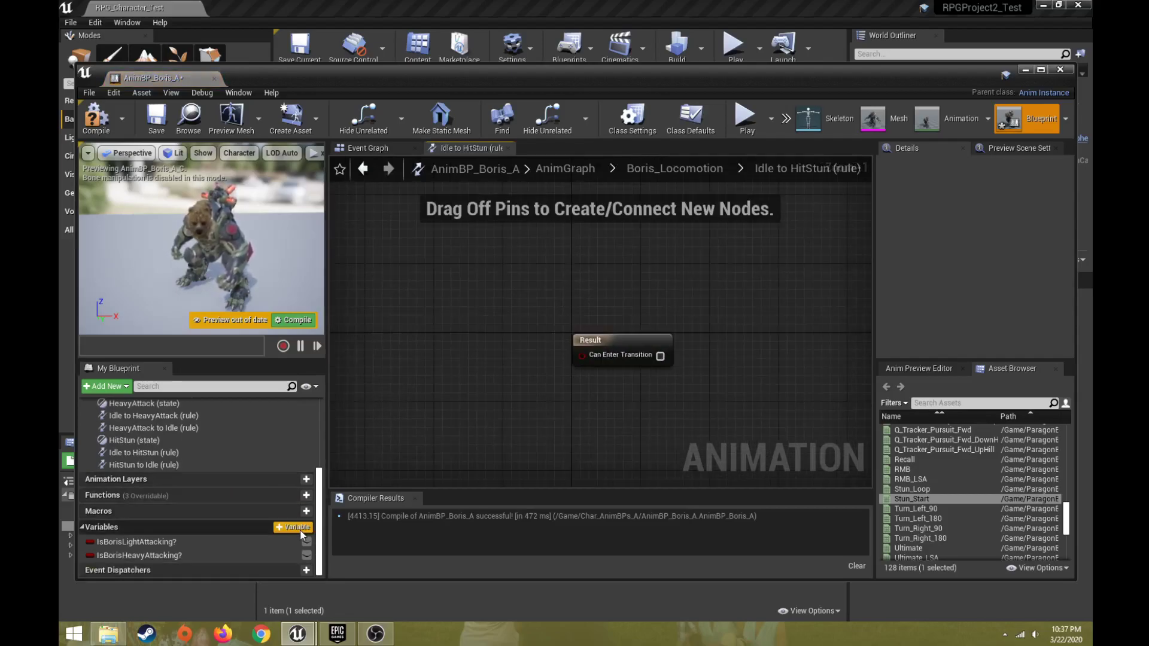
click(300, 526)
text(IsBorisStunned?)
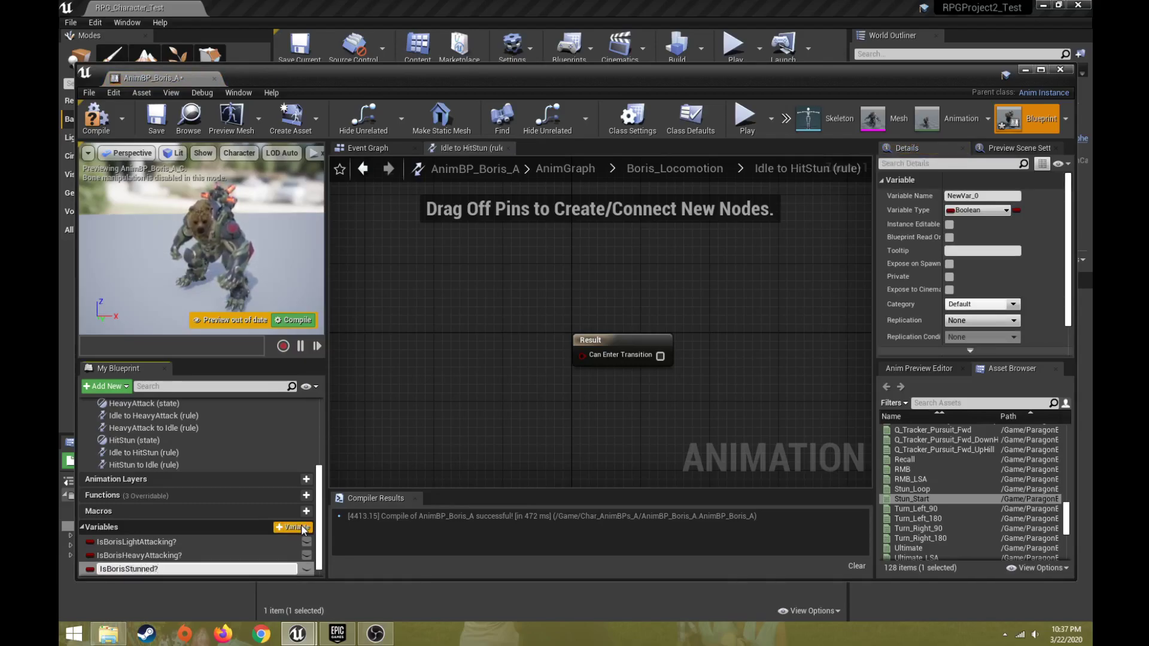
key(BackSpace)
key(BackSpace)
key(BackSpace)
key(BackSpace)
key(BackSpace)
key(BackSpace)
key(BackSpace)
key(BackSpace)
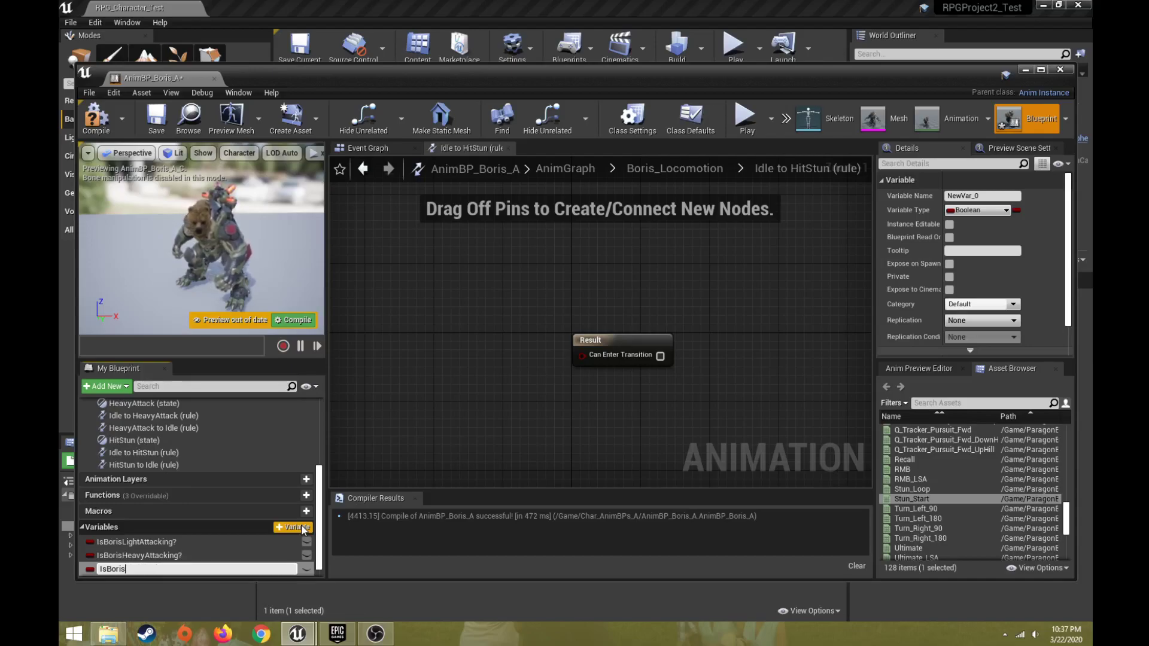
text(Hit?)
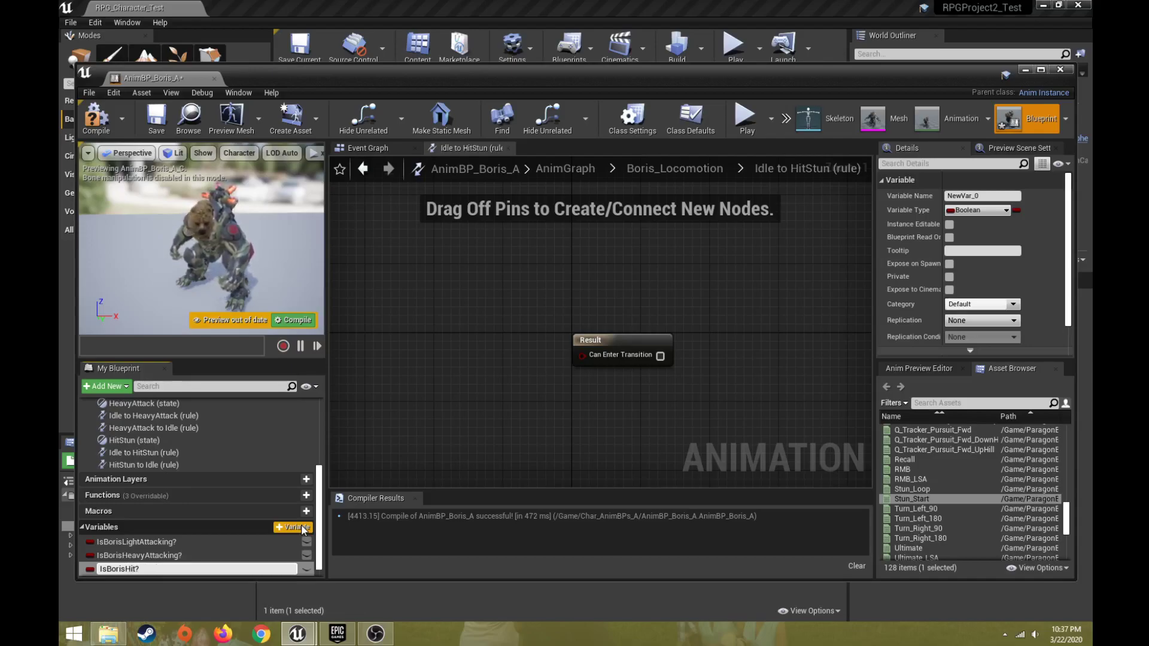
key(Return)
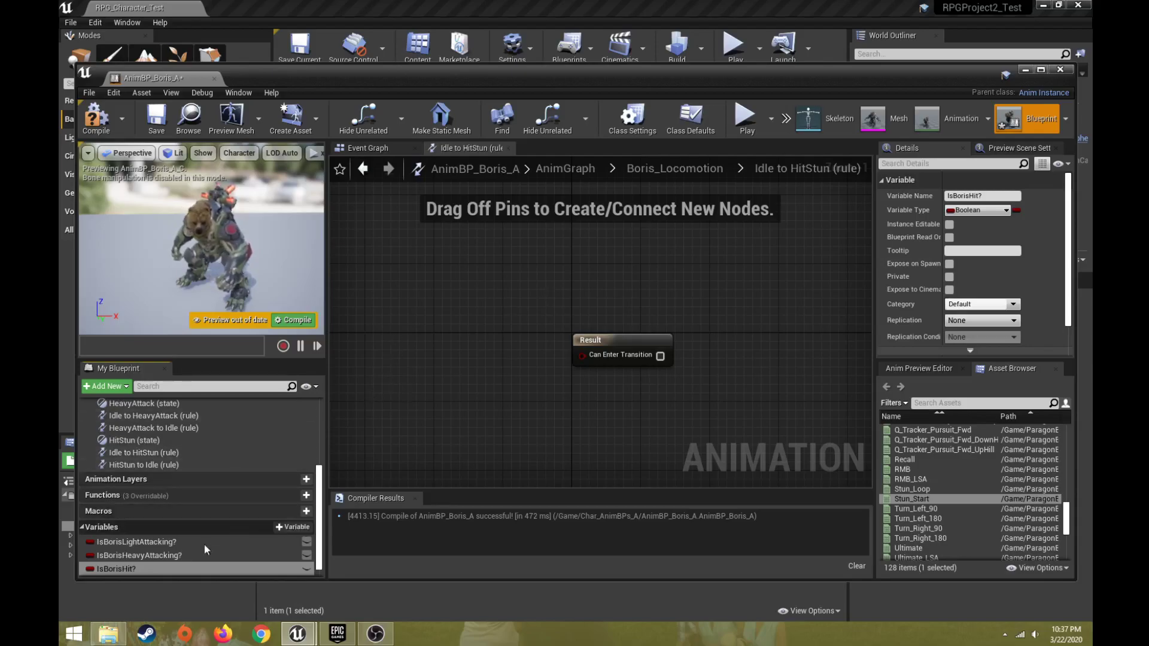
drag(122, 568, 580, 354)
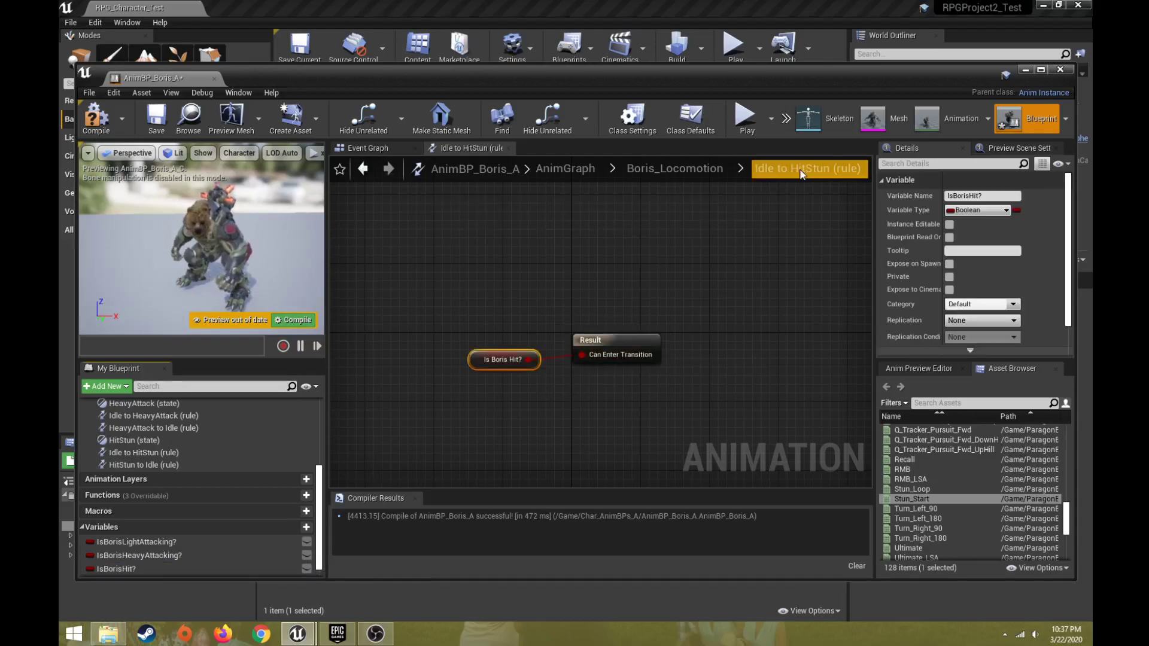
click(673, 168)
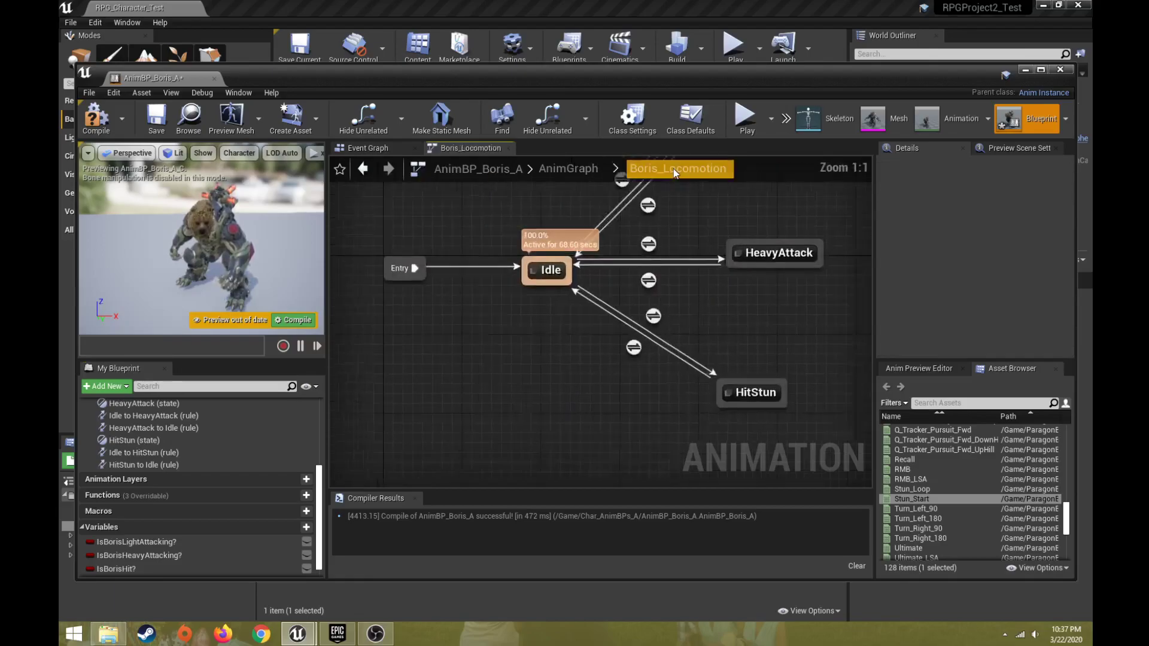
Connect IsBorisHit? through a NOT Boolean node to Can Enter Transition in the HitStun to Idle rule, and compile and save the blueprint.
mouse_move(682, 322)
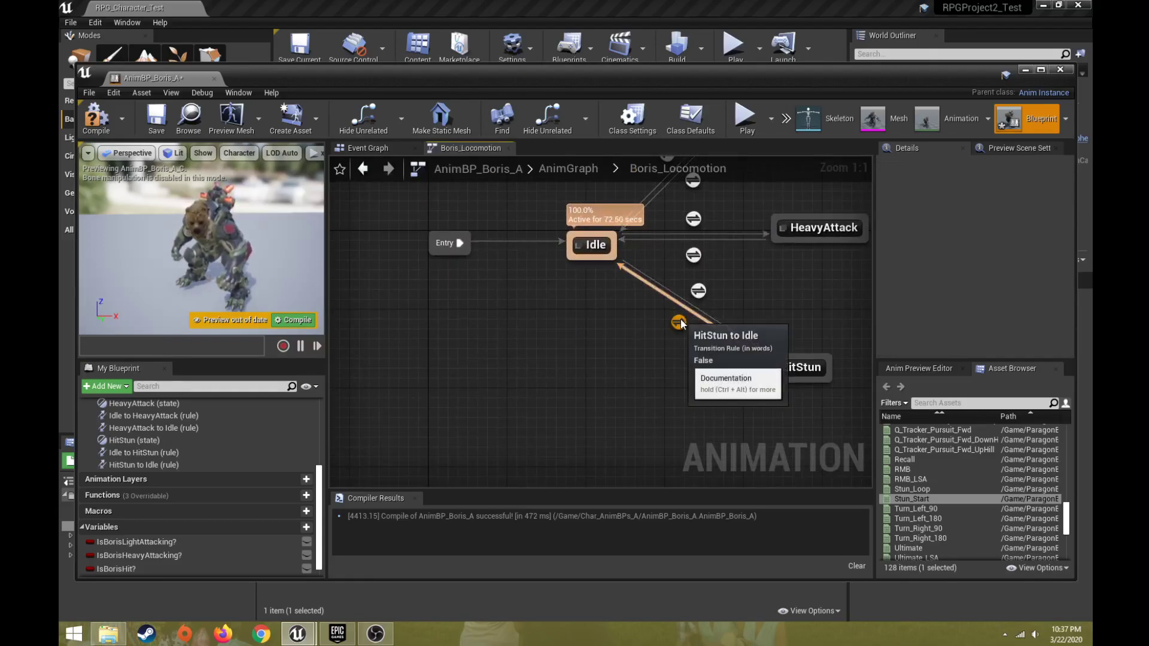
double_click(679, 323)
drag(116, 571, 397, 353)
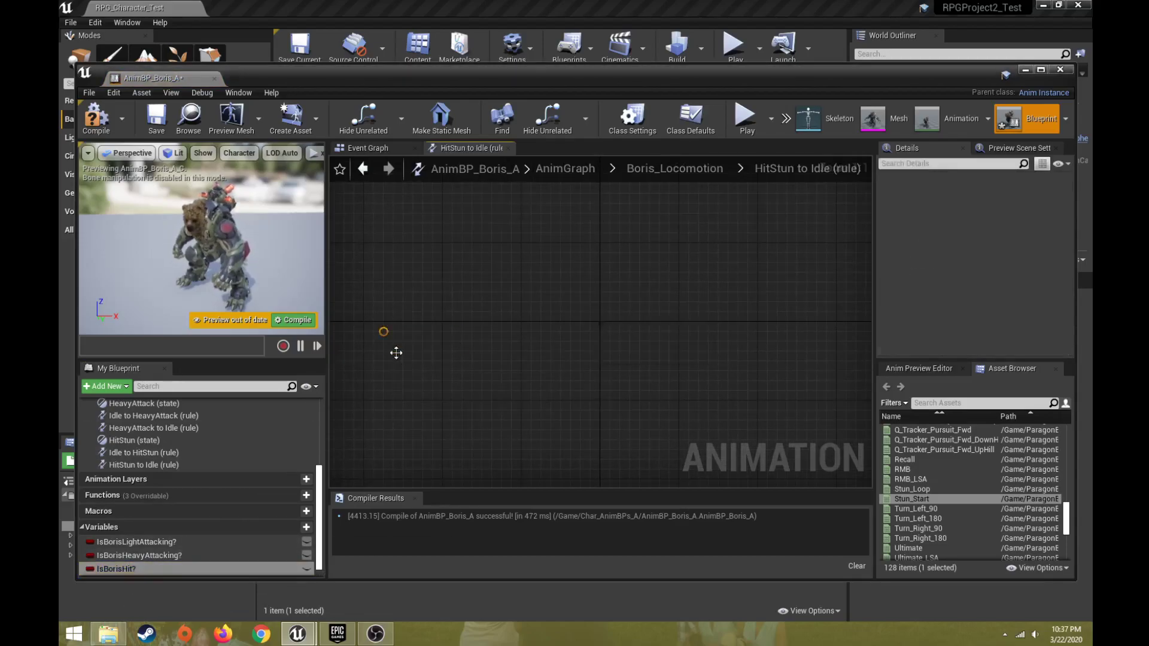
drag(649, 333, 738, 333)
drag(450, 342, 514, 343)
text(not)
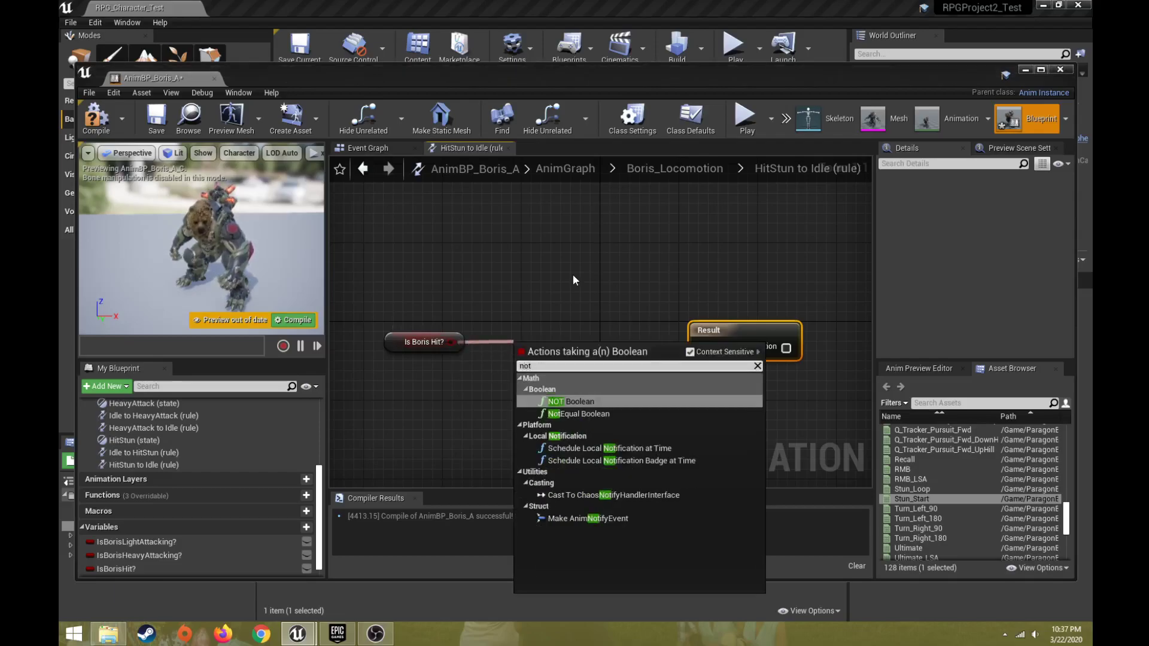
click(581, 401)
drag(584, 353, 705, 351)
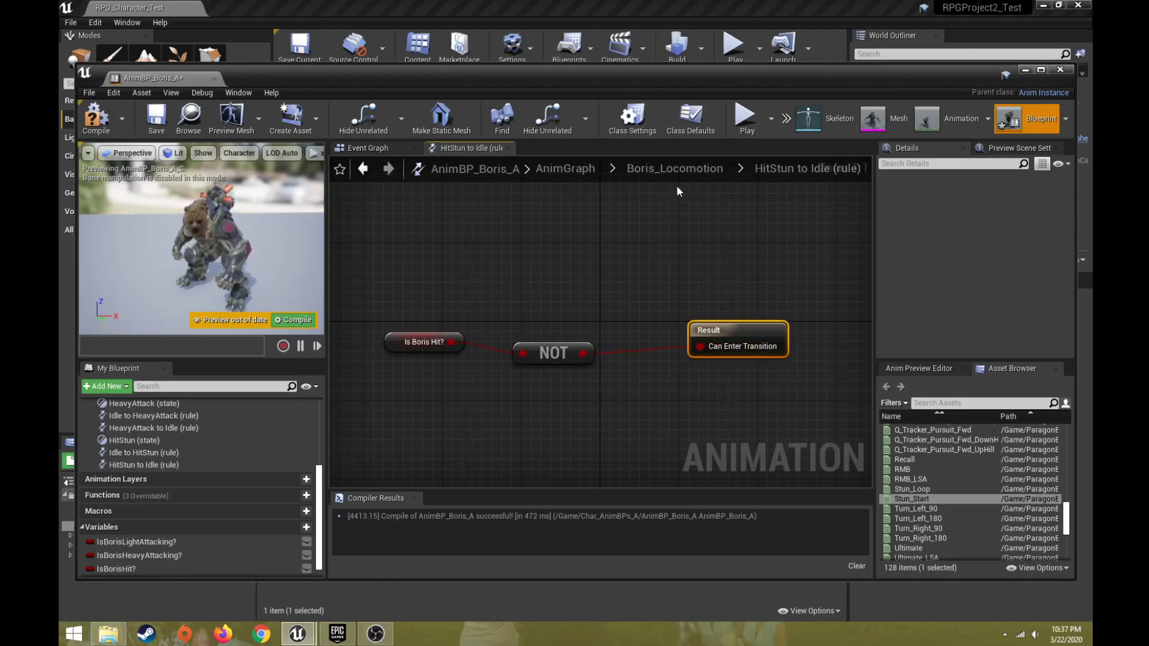
click(688, 168)
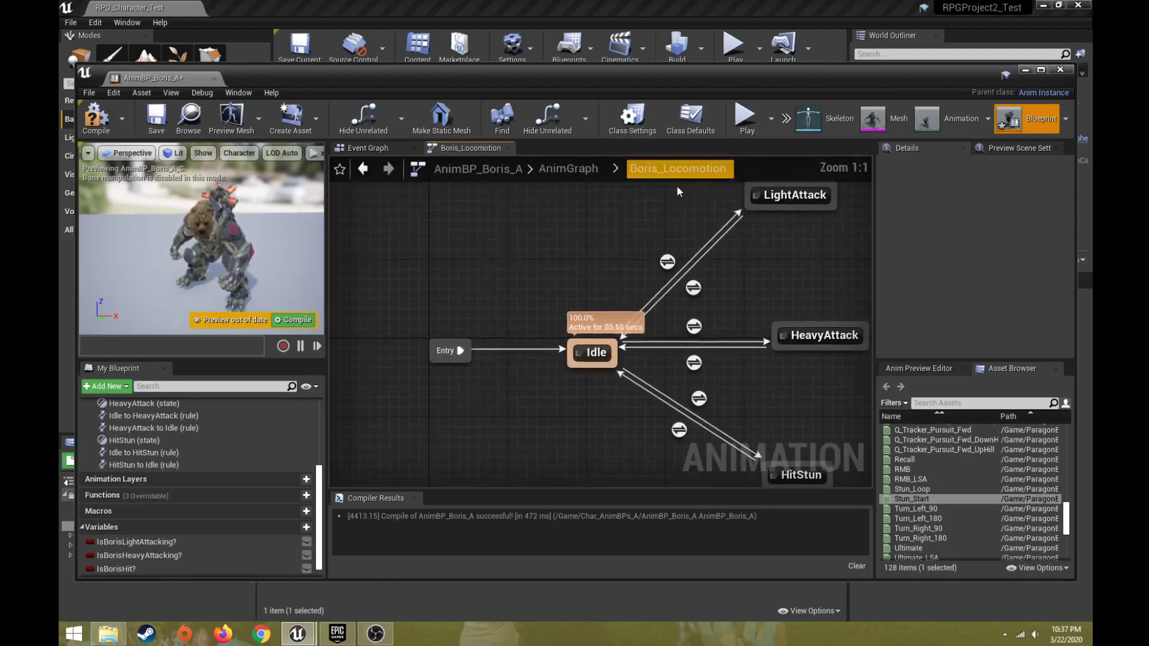
click(105, 118)
click(163, 120)
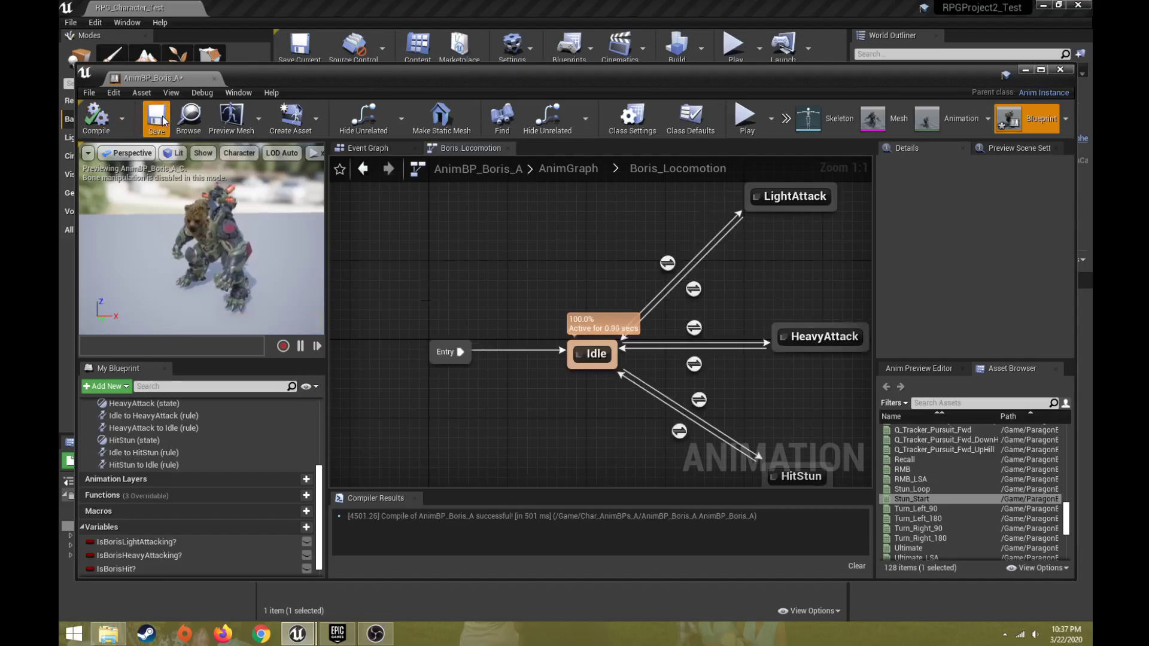
Test the HitStun transitions by switching the default value of IsBorisHit? on and off twice, and recompile.
click(105, 569)
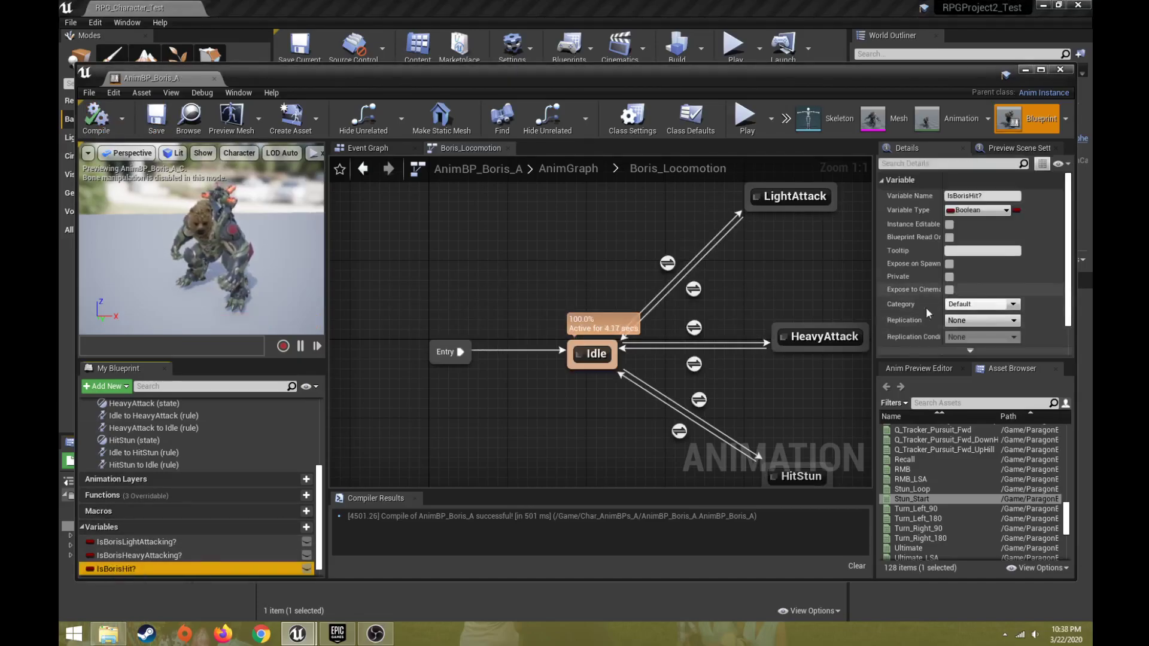
scroll(931, 303, down, 2)
click(949, 341)
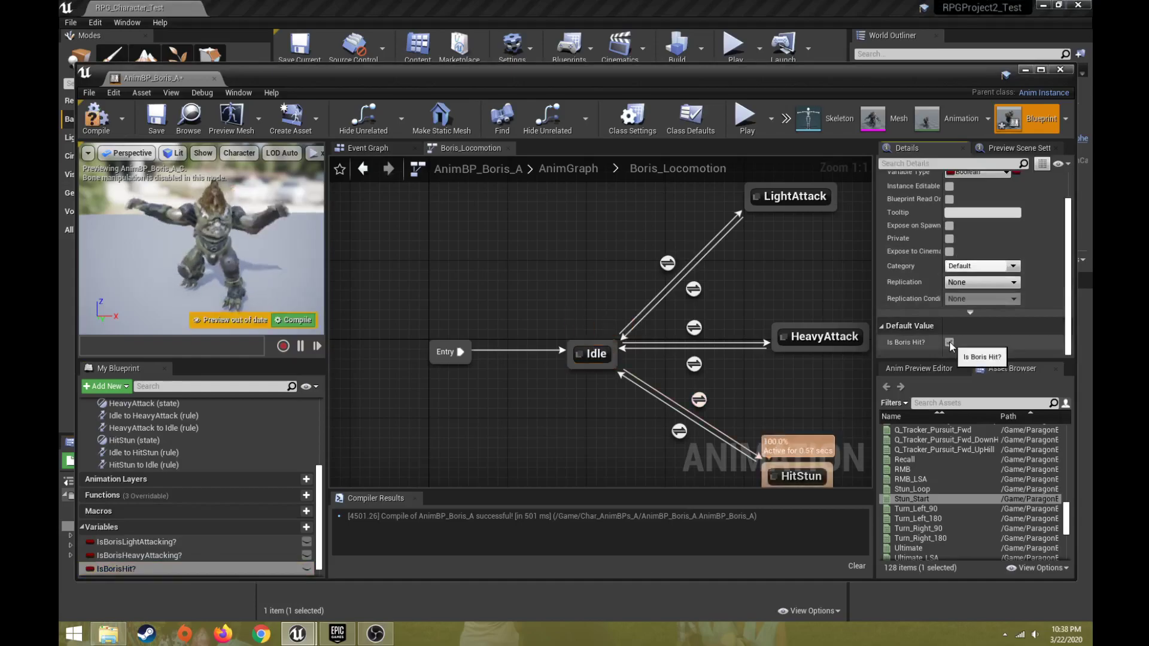
click(949, 342)
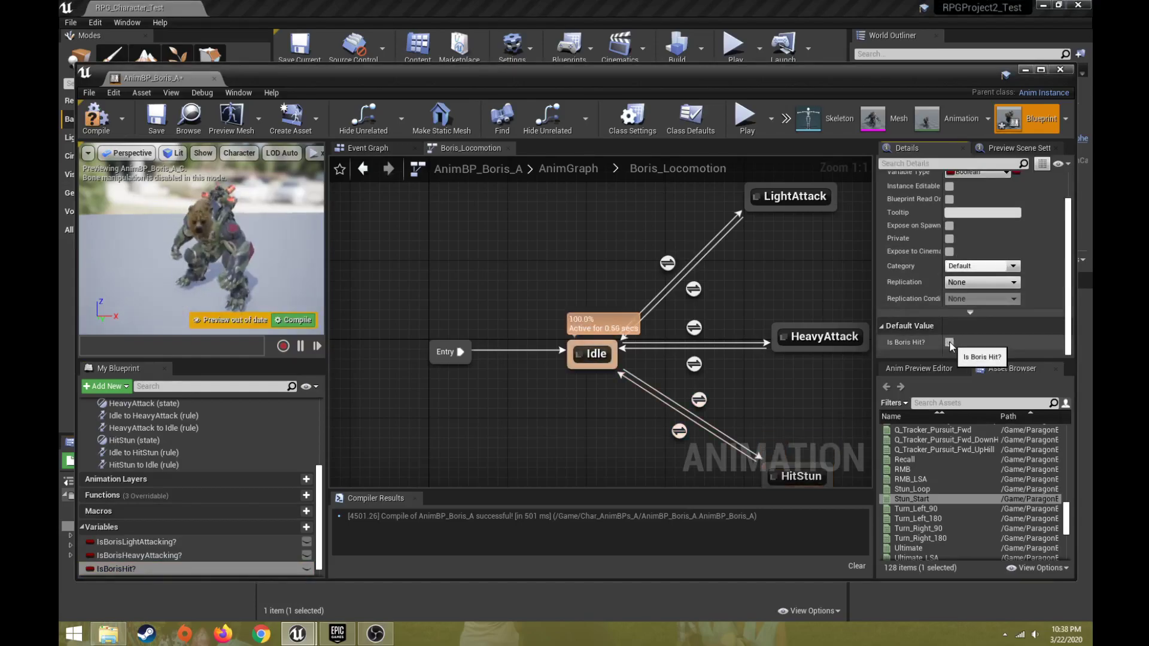
click(949, 342)
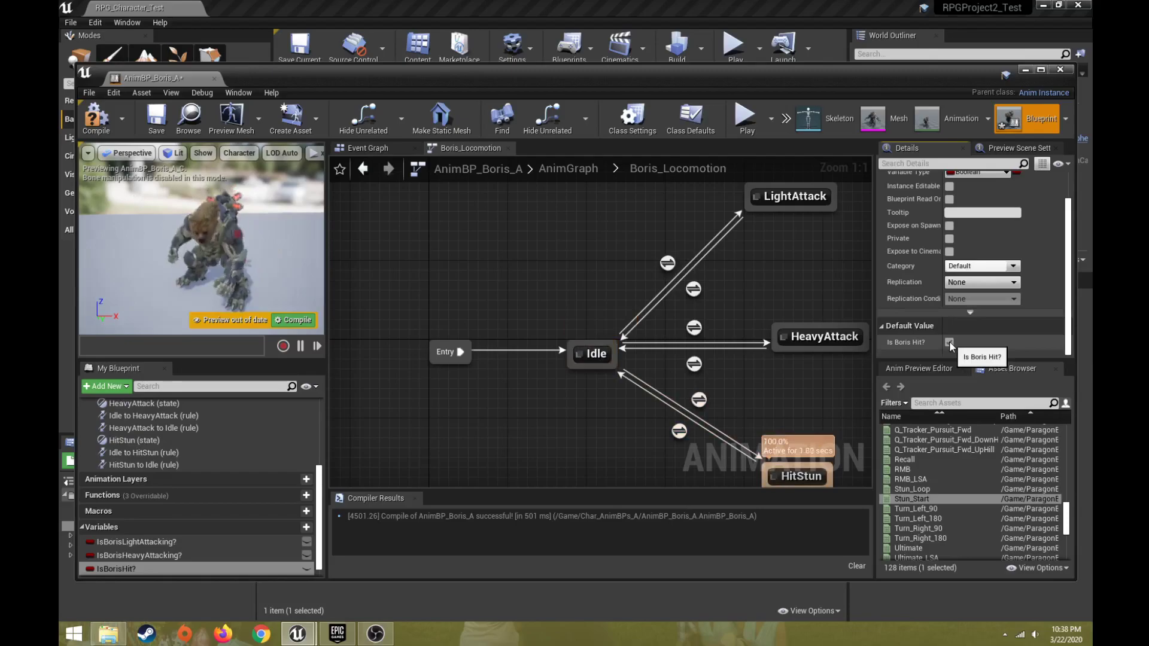
click(949, 341)
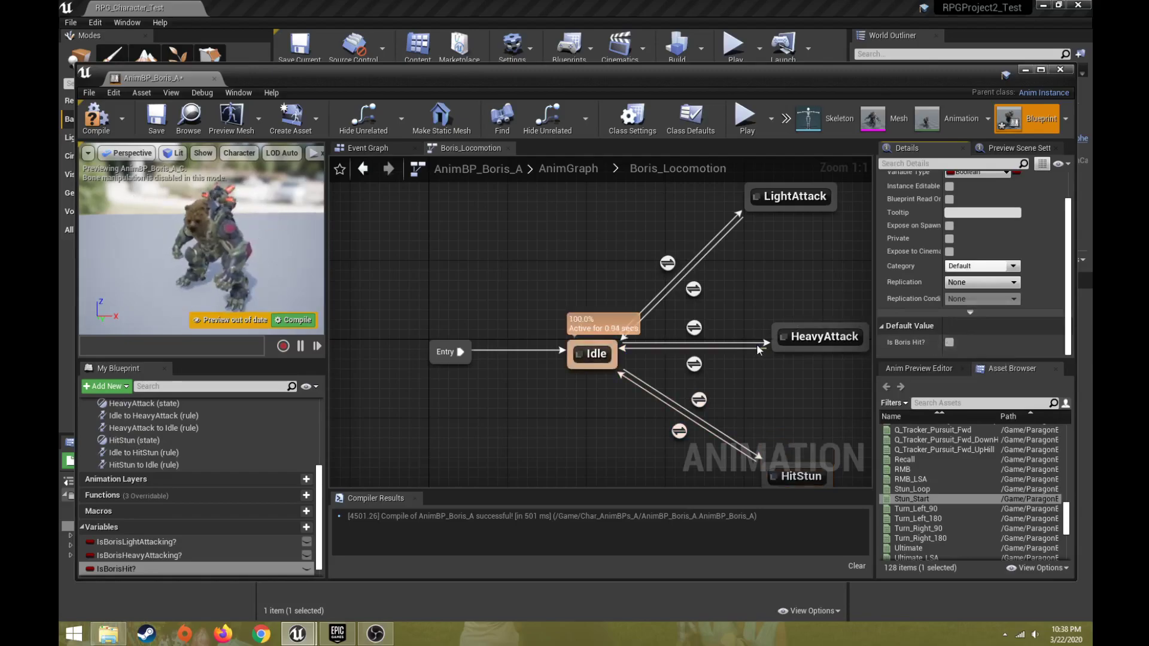
click(100, 122)
Add a new state named Death to Boris_Locomotion with a transition leading to it from Idle.
scroll(630, 434, down, 1)
right_drag(629, 433, 513, 282)
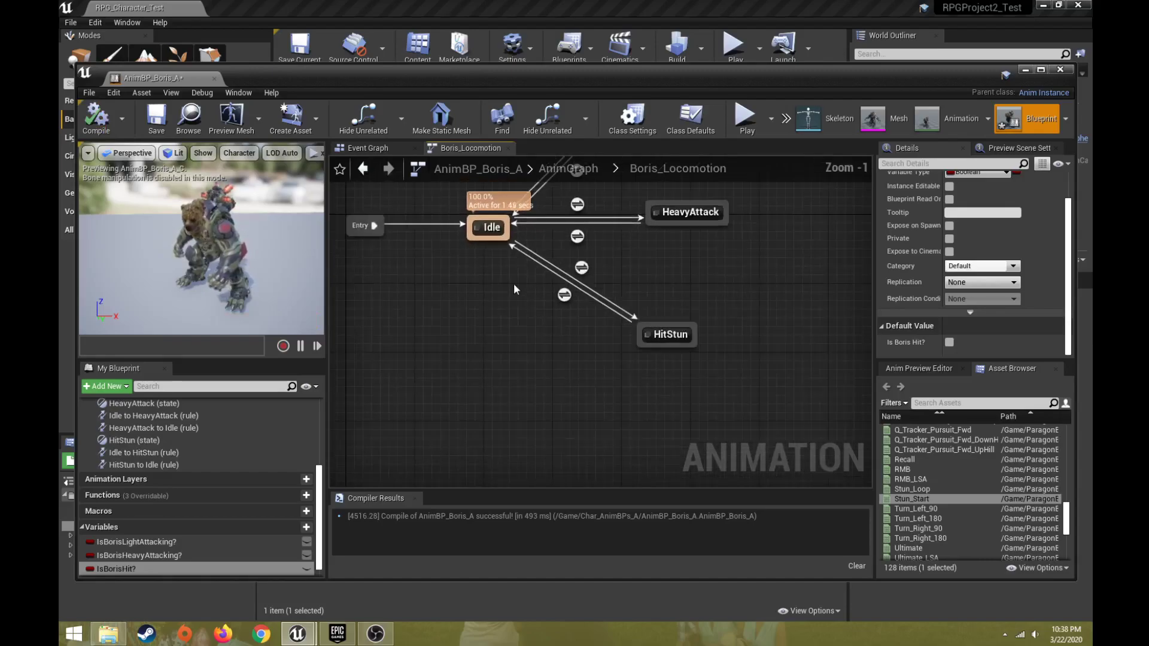
drag(504, 243, 598, 406)
click(629, 185)
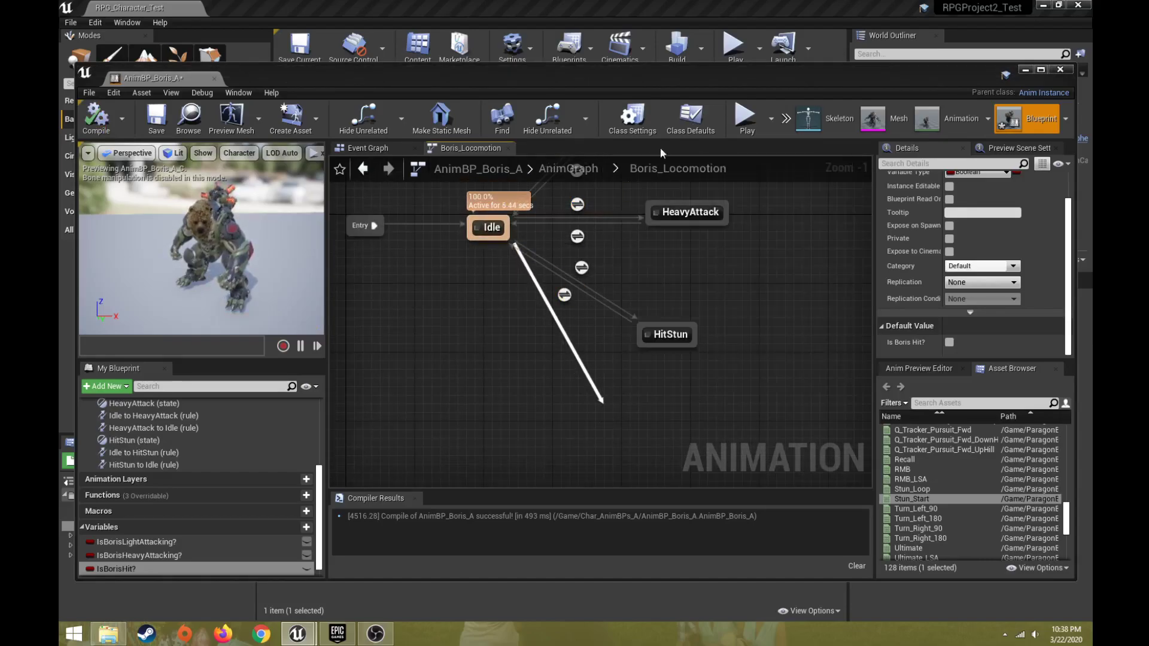
text(Death)
key(Return)
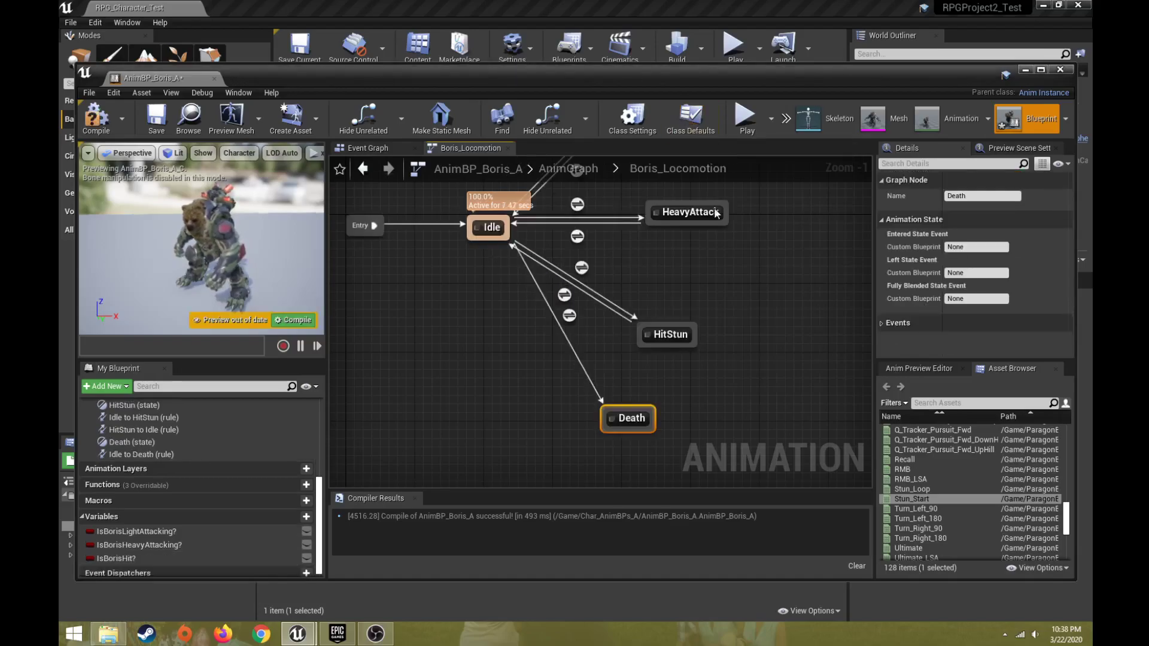
Connect the Death animation to the output pose of the Death state, and create a transition from Death back to Idle.
double_click(630, 418)
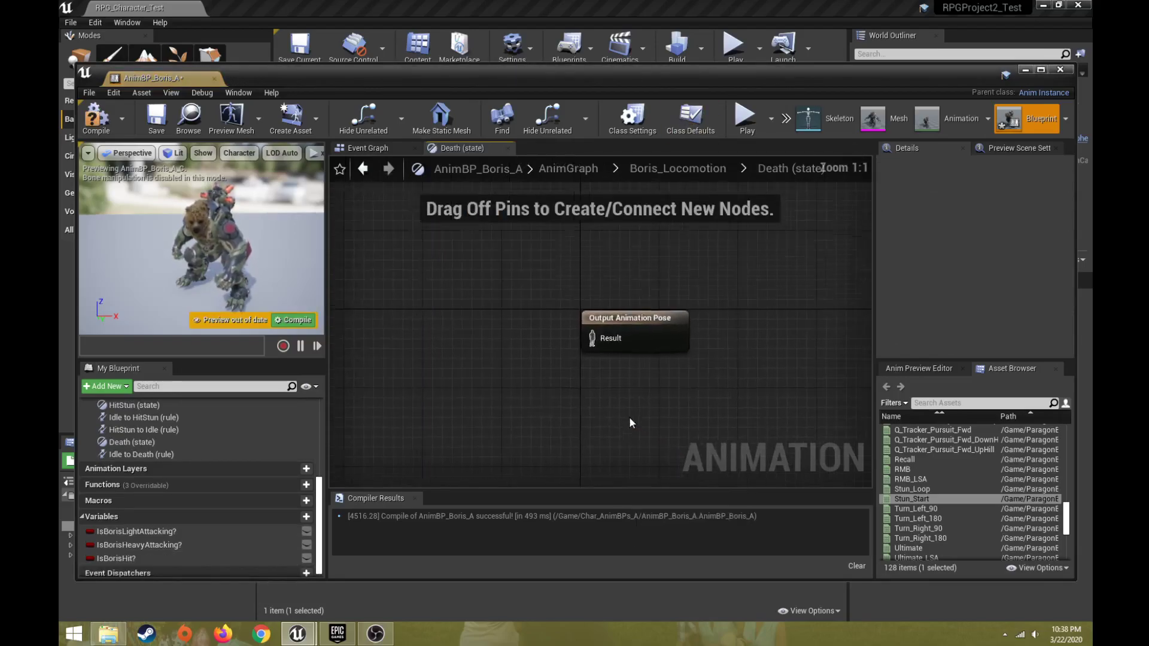
scroll(1002, 491, up, 8)
scroll(1001, 491, up, 10)
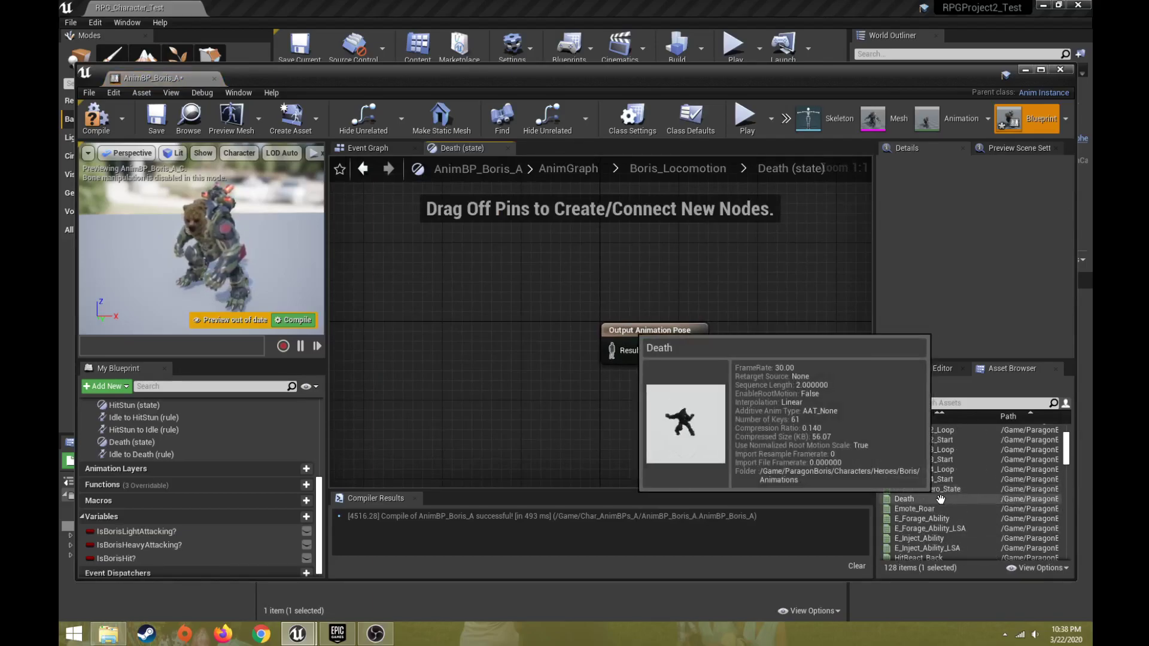
click(952, 499)
drag(952, 498, 615, 353)
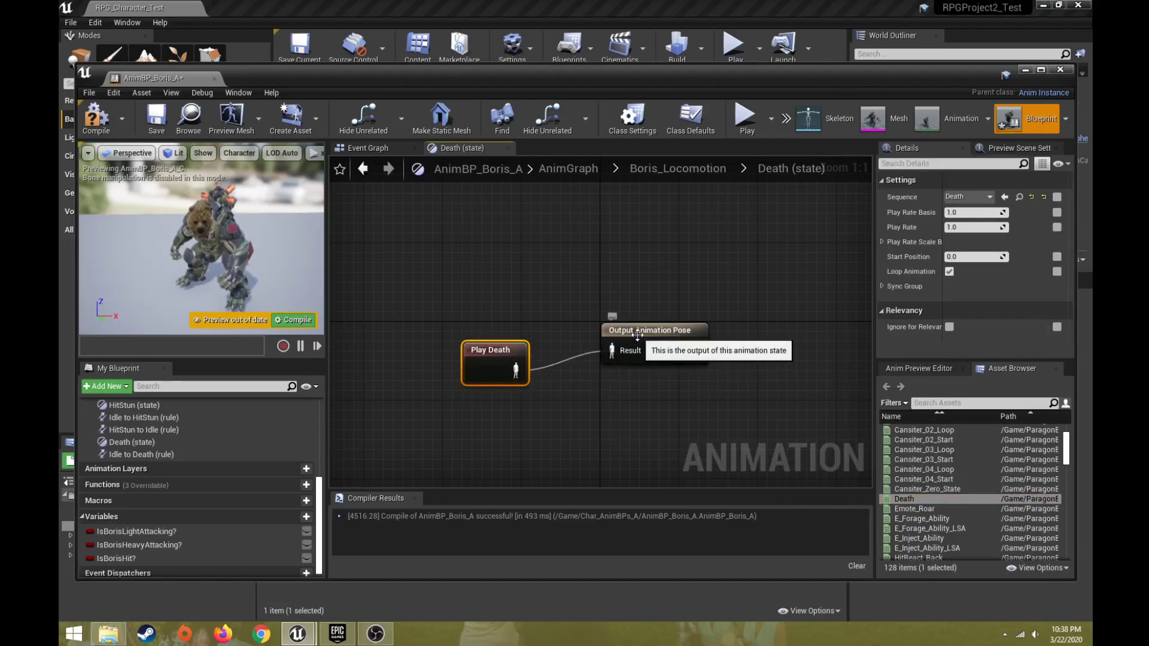
click(645, 353)
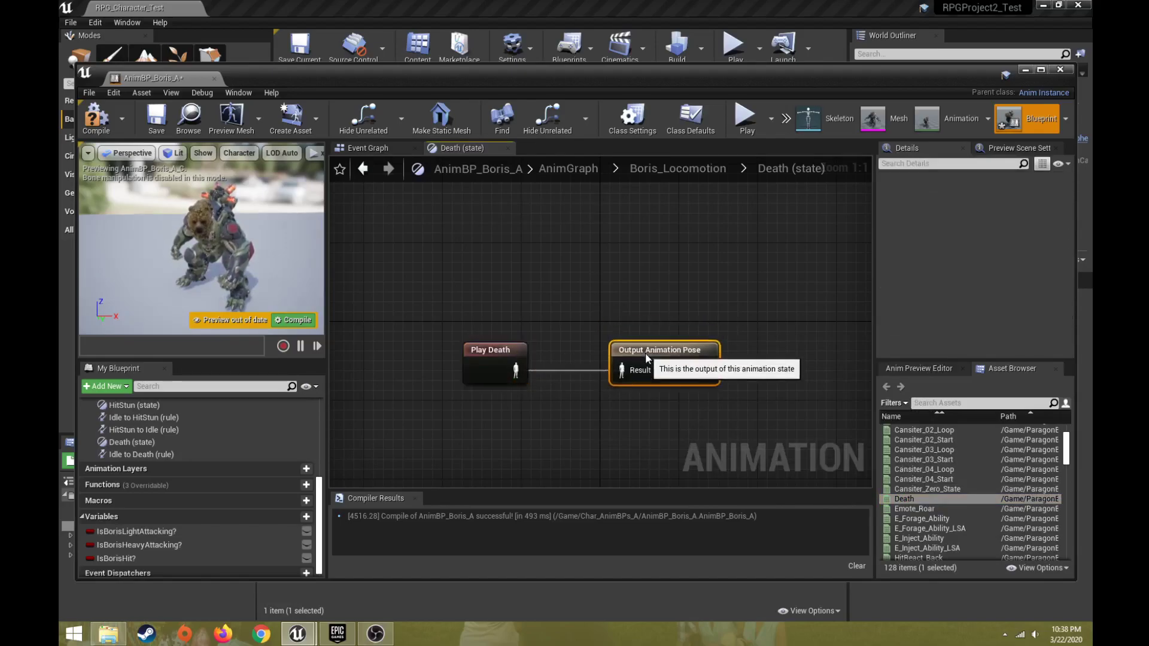
click(681, 167)
scroll(592, 377, up, 2)
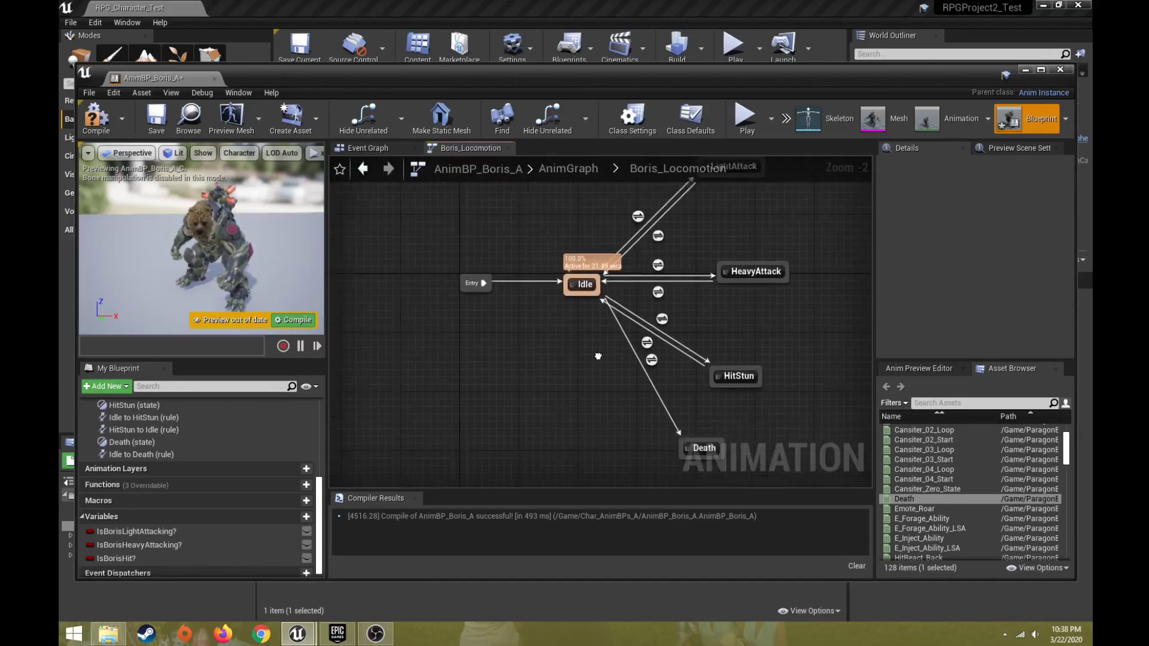
drag(698, 431, 569, 237)
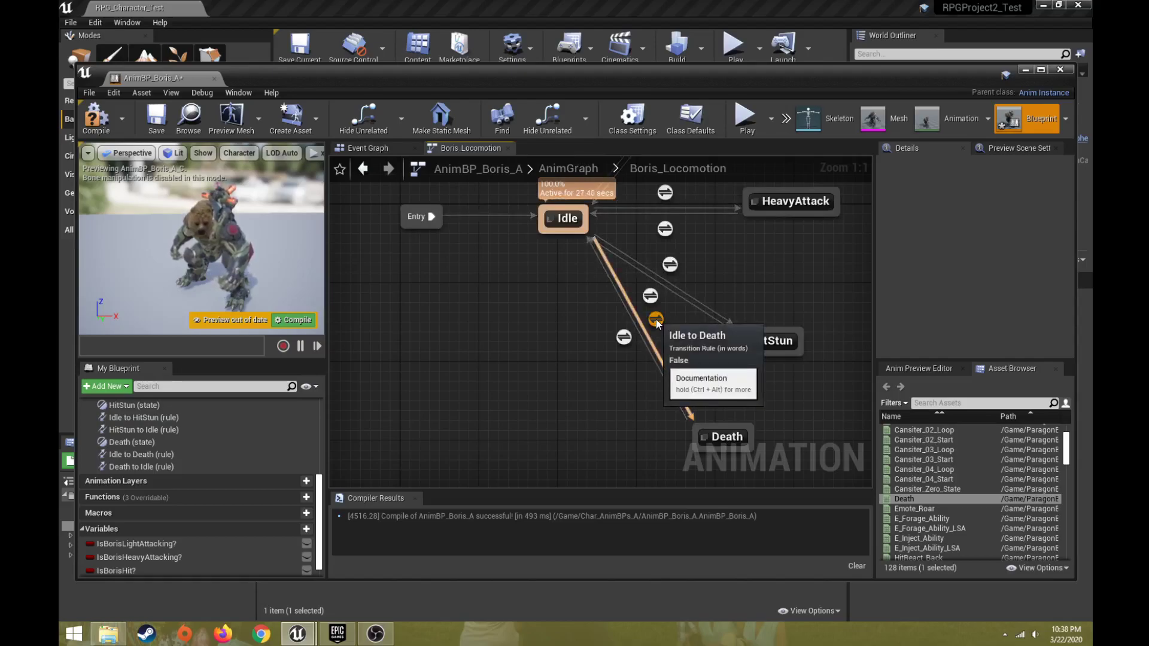
Create a Boolean variable named IsBorisDead? and connect it to Can Enter Transition in the Idle to Death rule.
double_click(656, 318)
scroll(218, 522, down, 1)
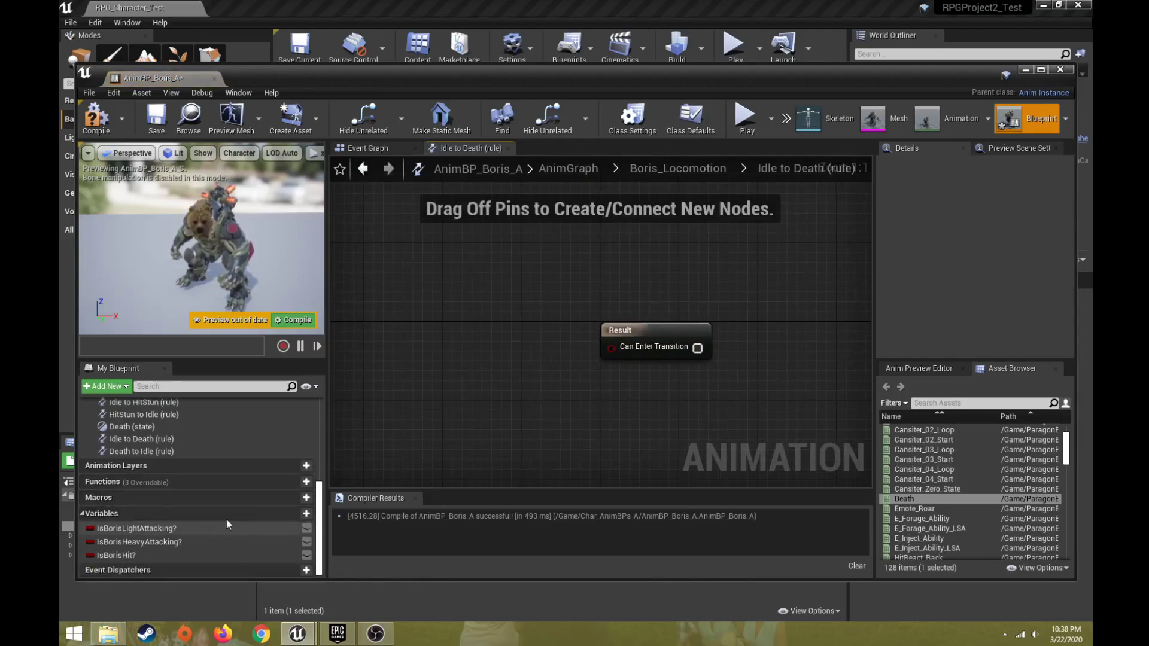
click(289, 513)
text(I)
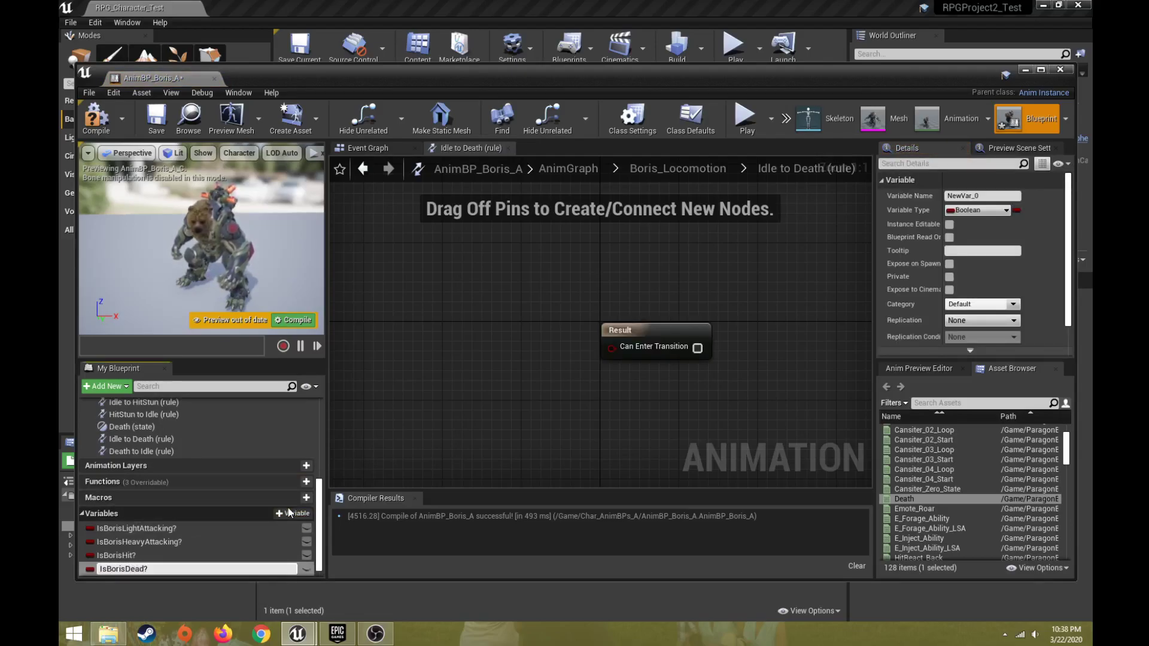
key(Return)
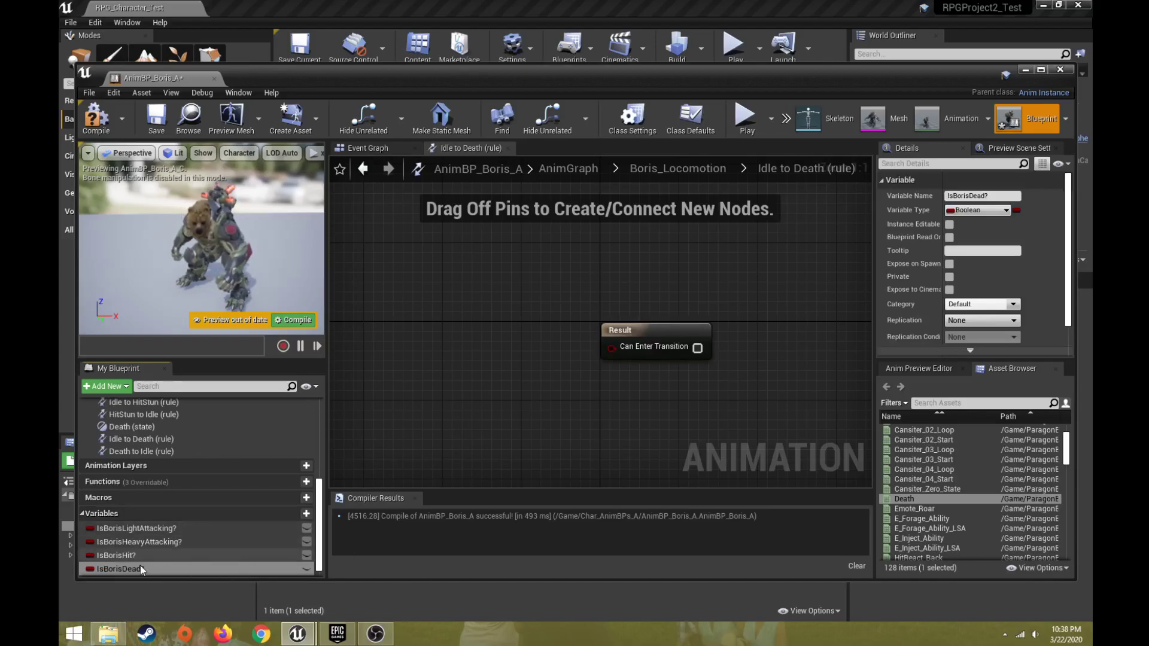
drag(125, 569, 662, 349)
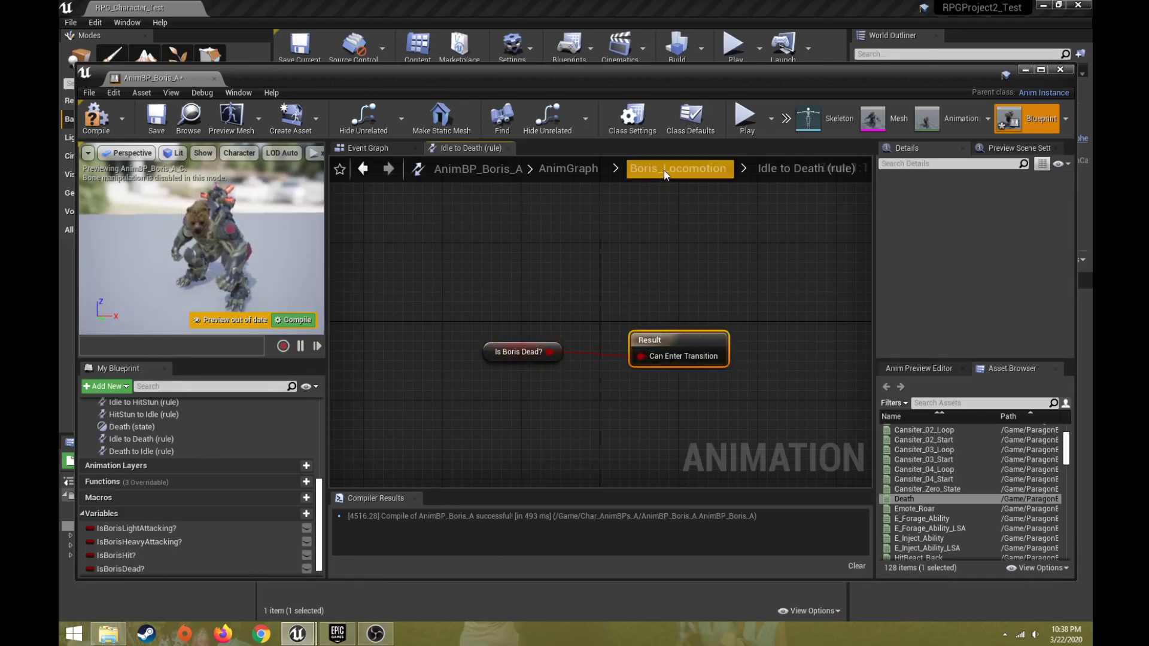
click(665, 173)
right_drag(493, 352, 566, 376)
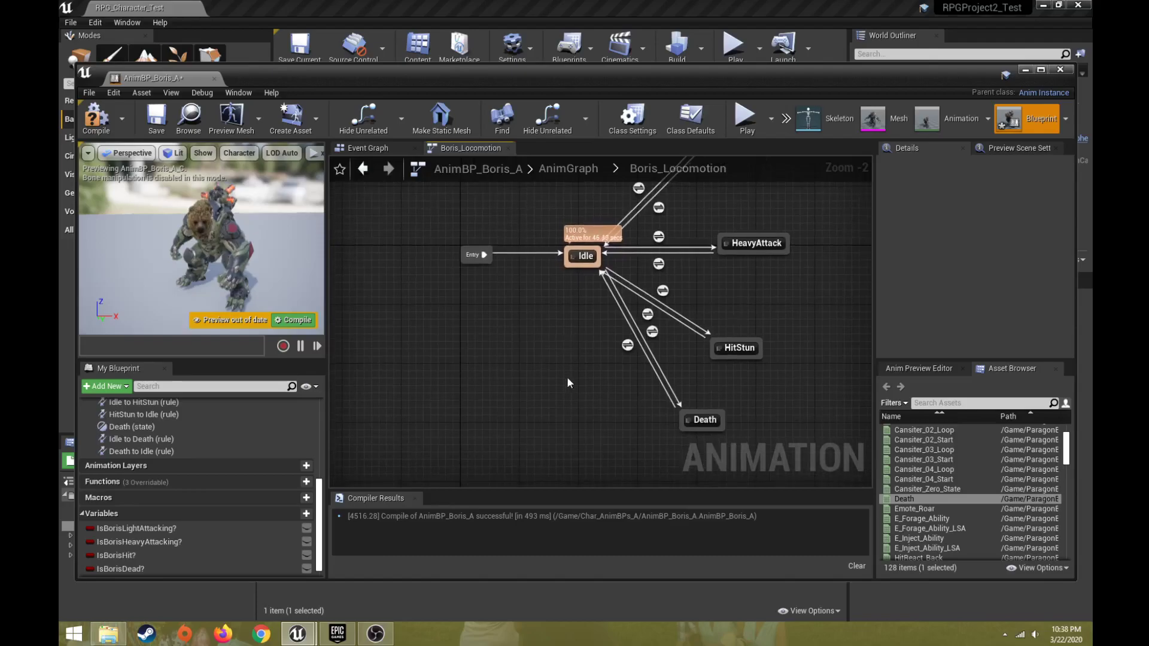
double_click(652, 333)
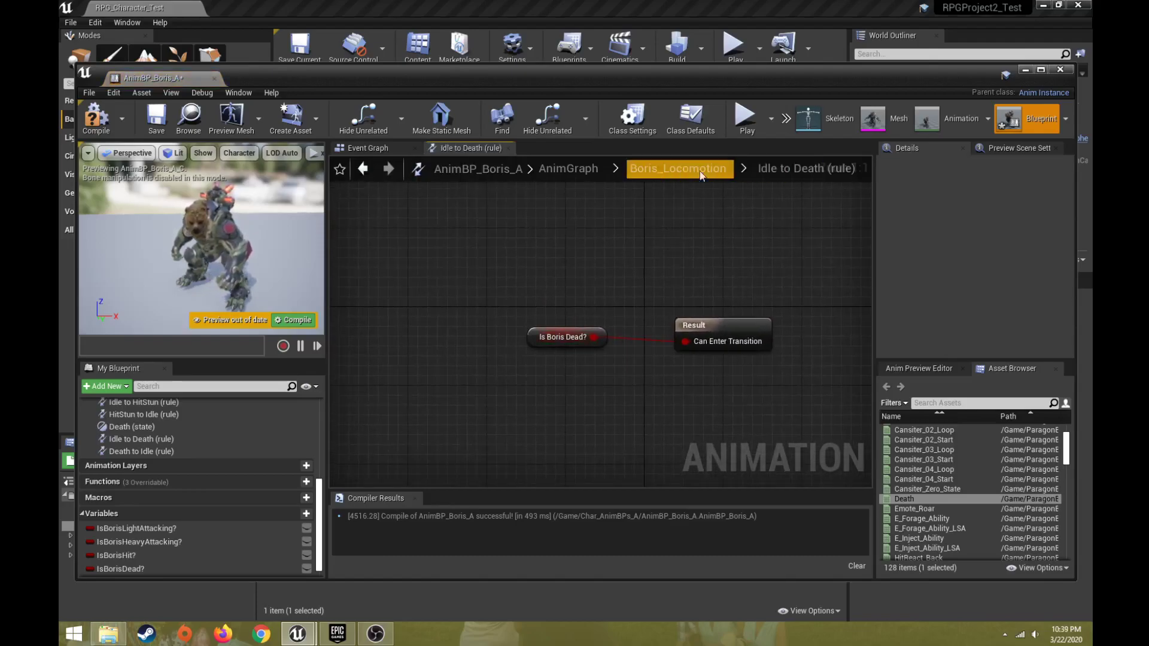
click(681, 170)
Connect IsBorisDead? through a NOT Boolean node to Can Enter Transition in the Death to Idle rule.
scroll(557, 329, up, 3)
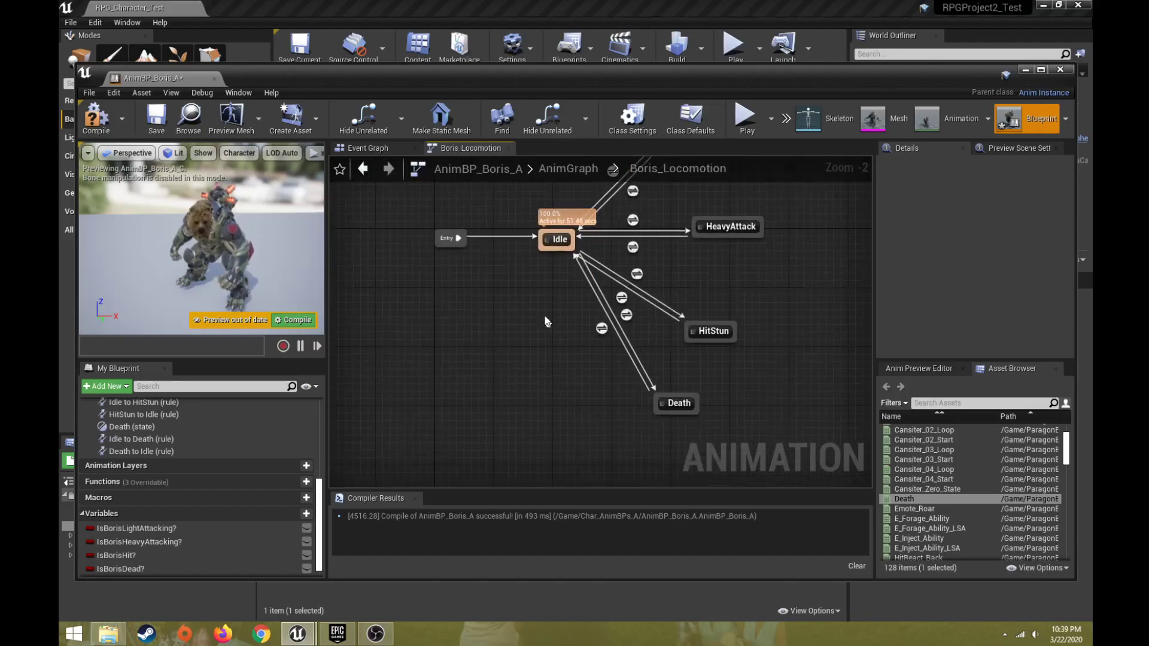
double_click(607, 317)
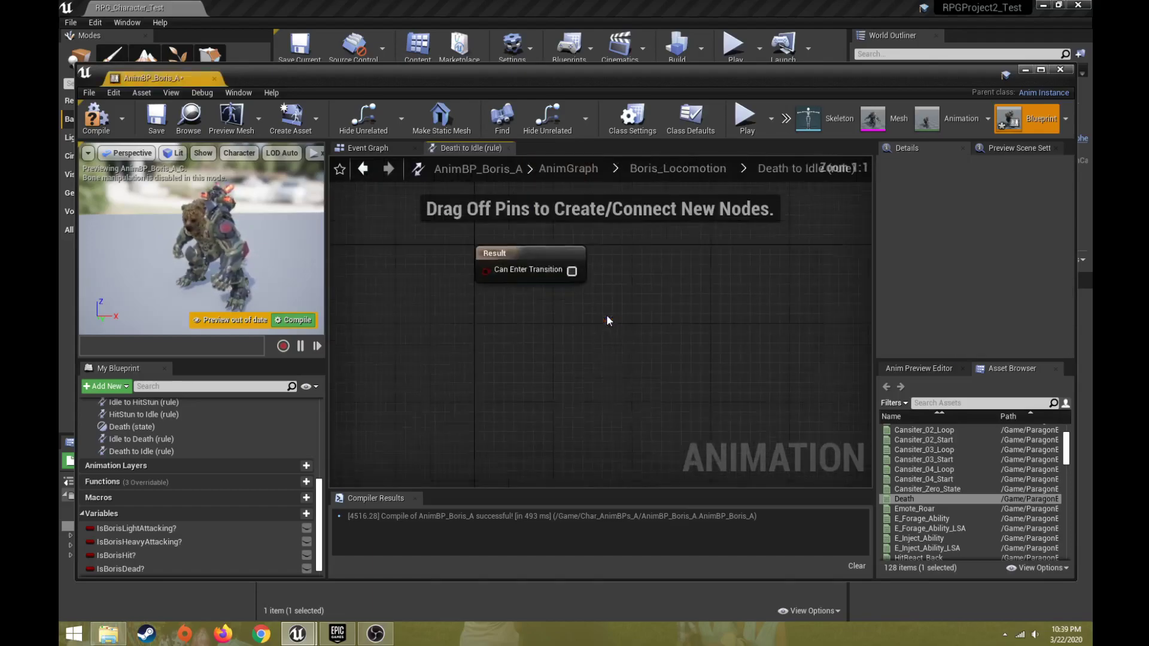
click(119, 569)
drag(130, 569, 357, 335)
click(392, 342)
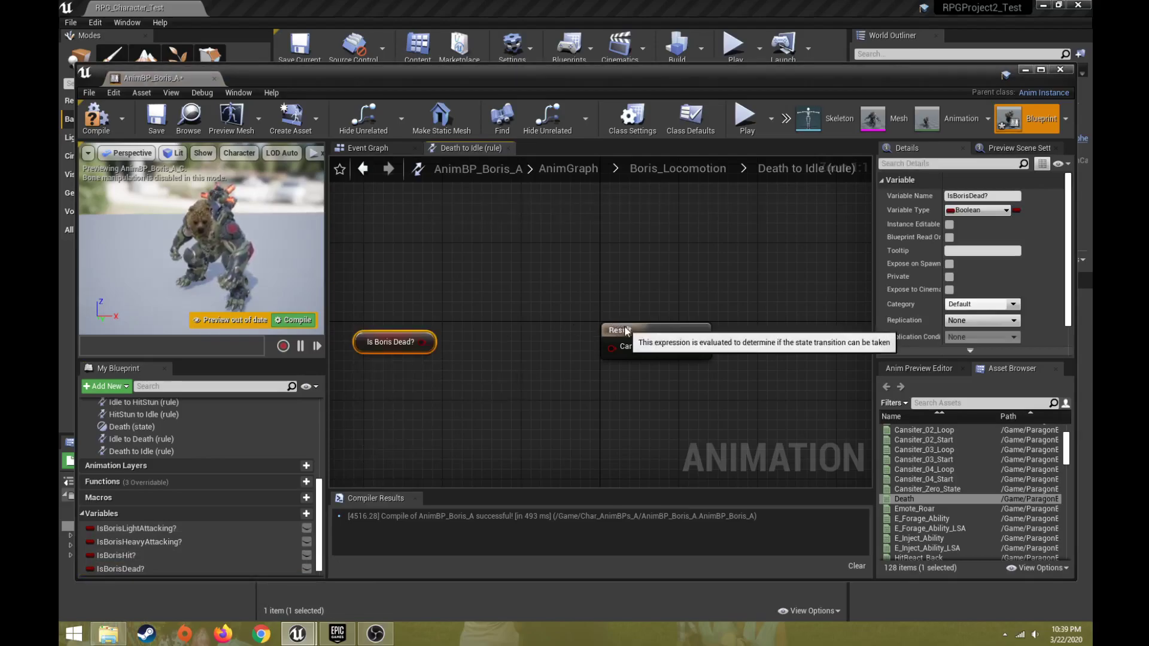
drag(620, 331, 697, 330)
drag(422, 343, 509, 339)
text(not)
click(604, 397)
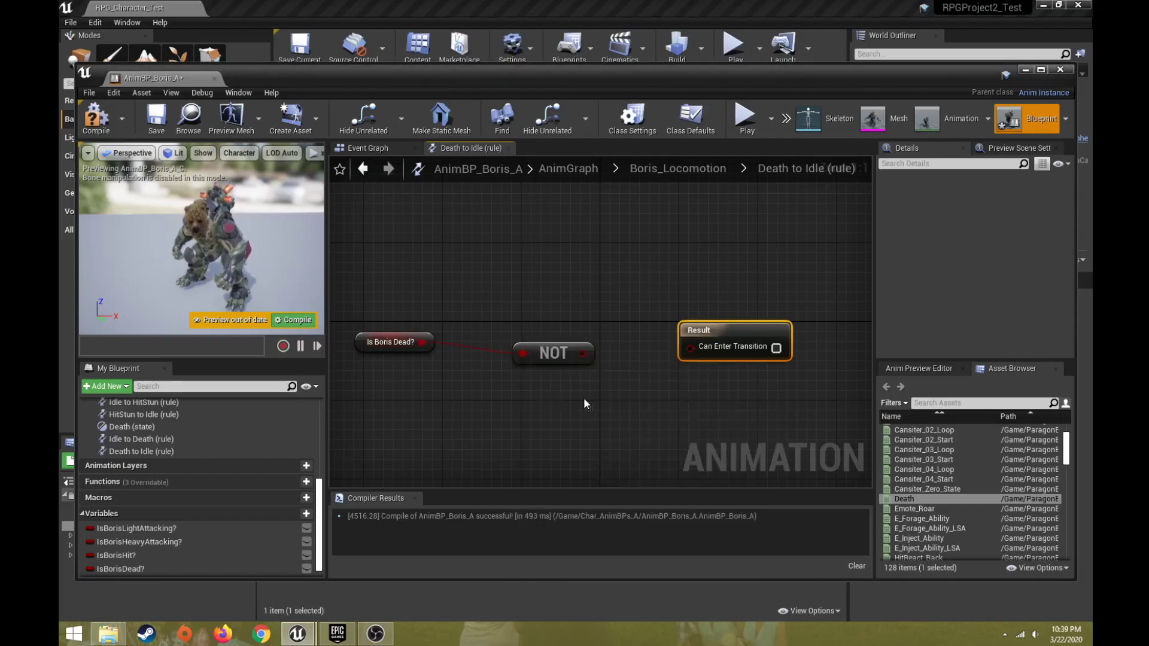
drag(583, 353, 688, 347)
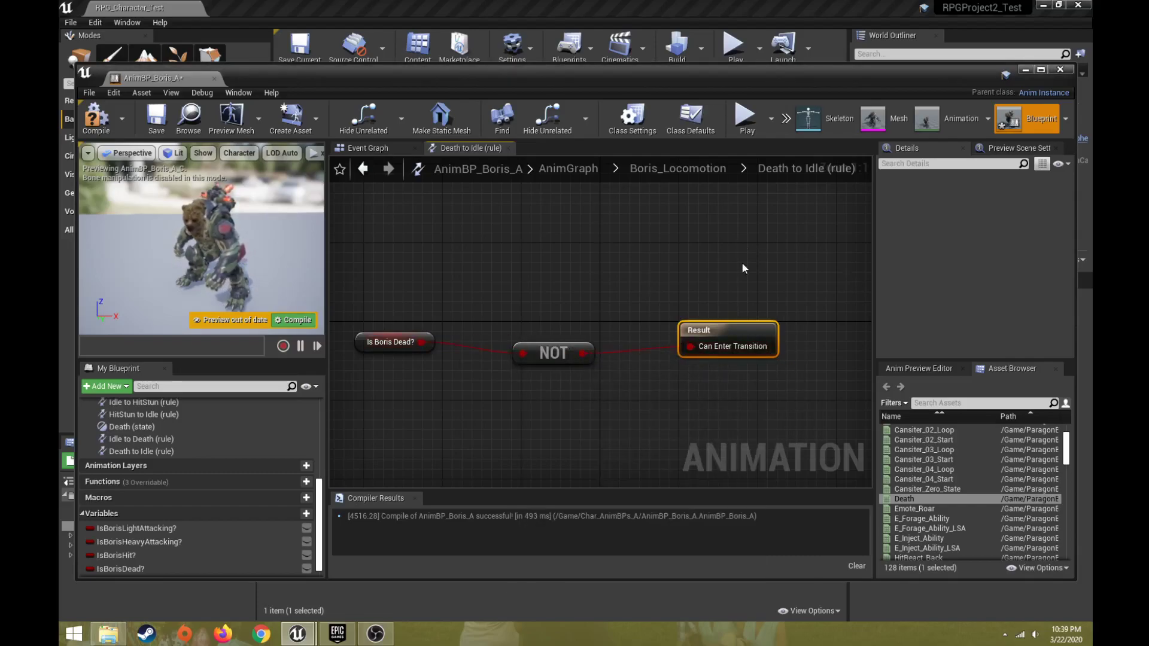
click(706, 173)
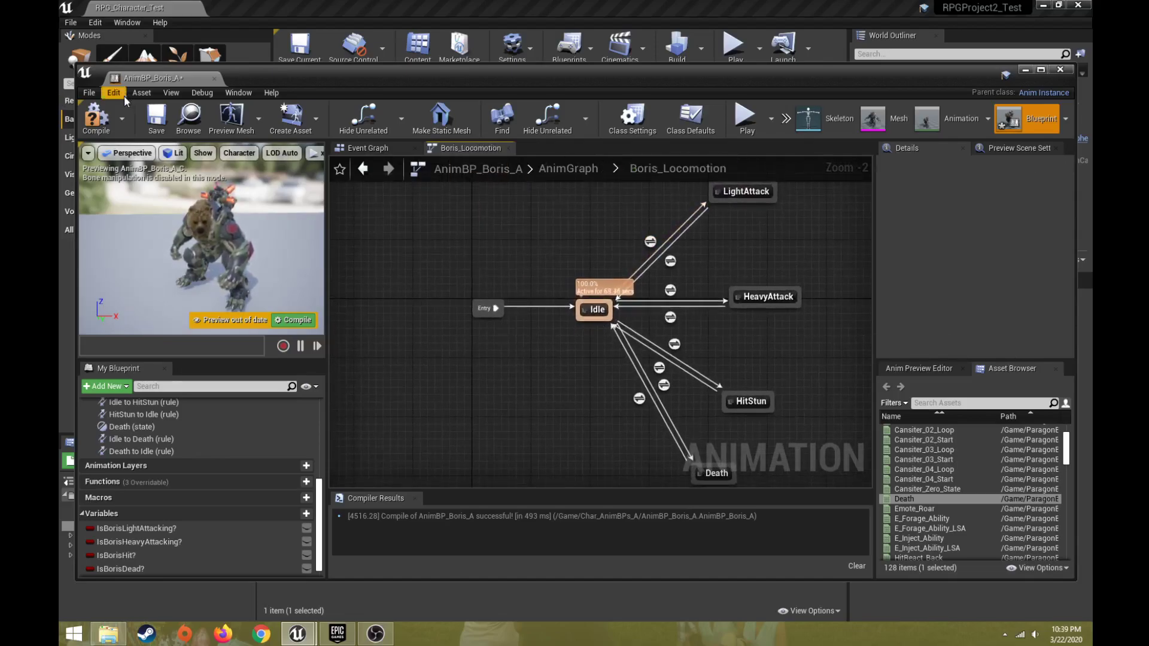
Test the Death transition by switching the IsBorisDead? default value on and back off, and compile and save the animation blueprint.
click(93, 121)
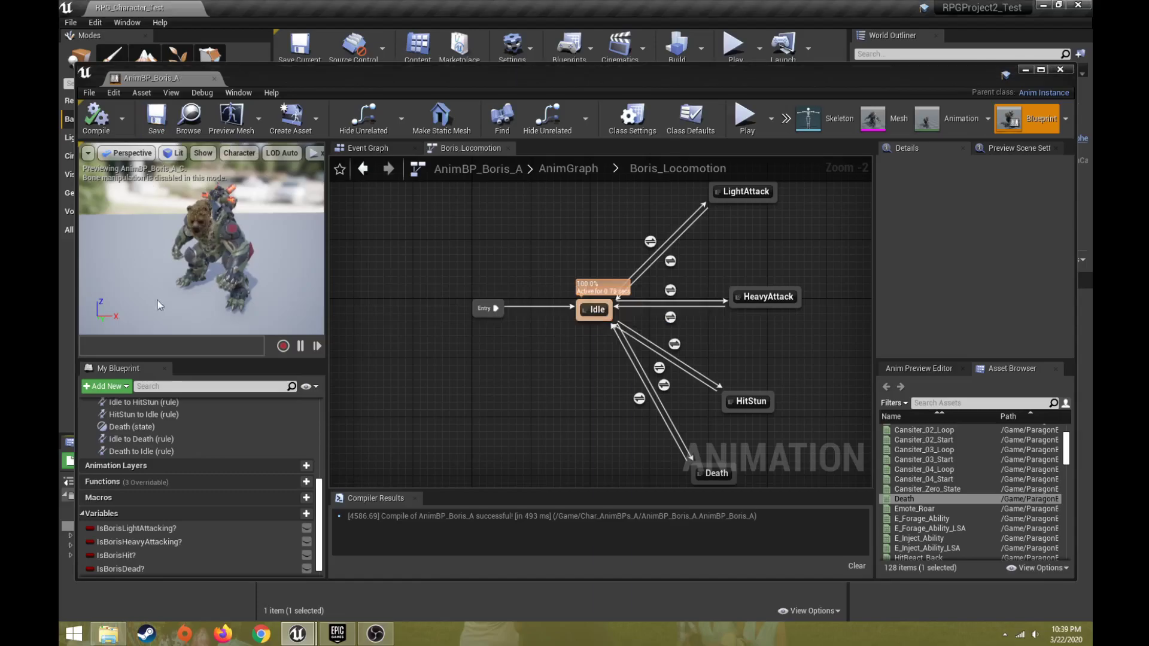
click(128, 568)
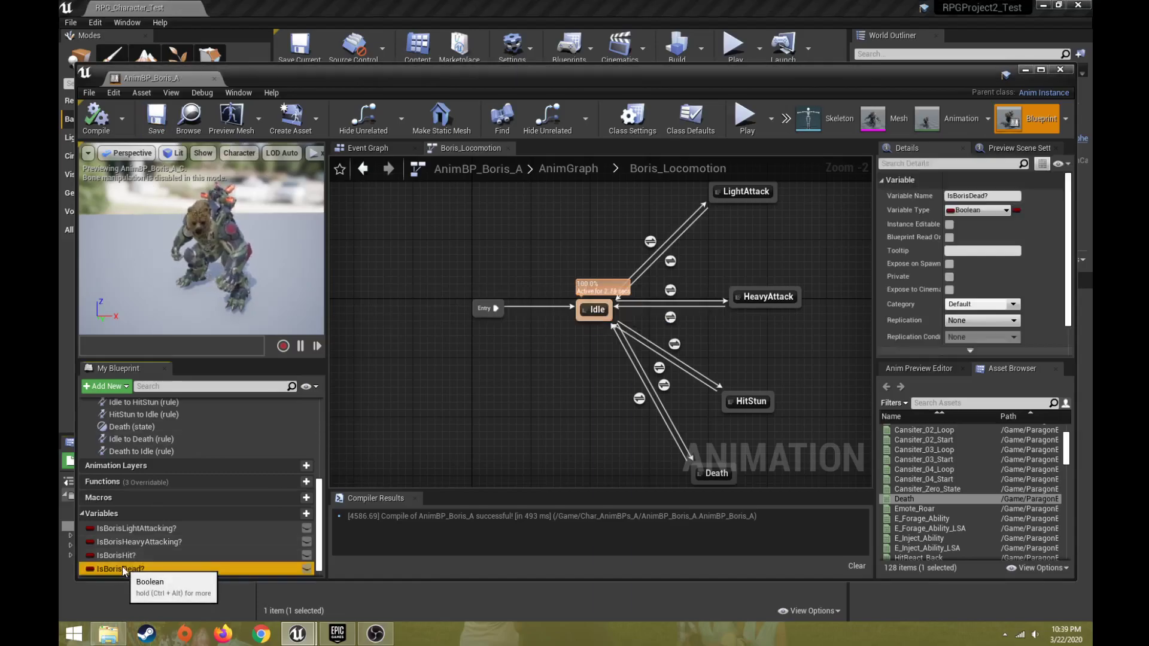
scroll(920, 290, down, 2)
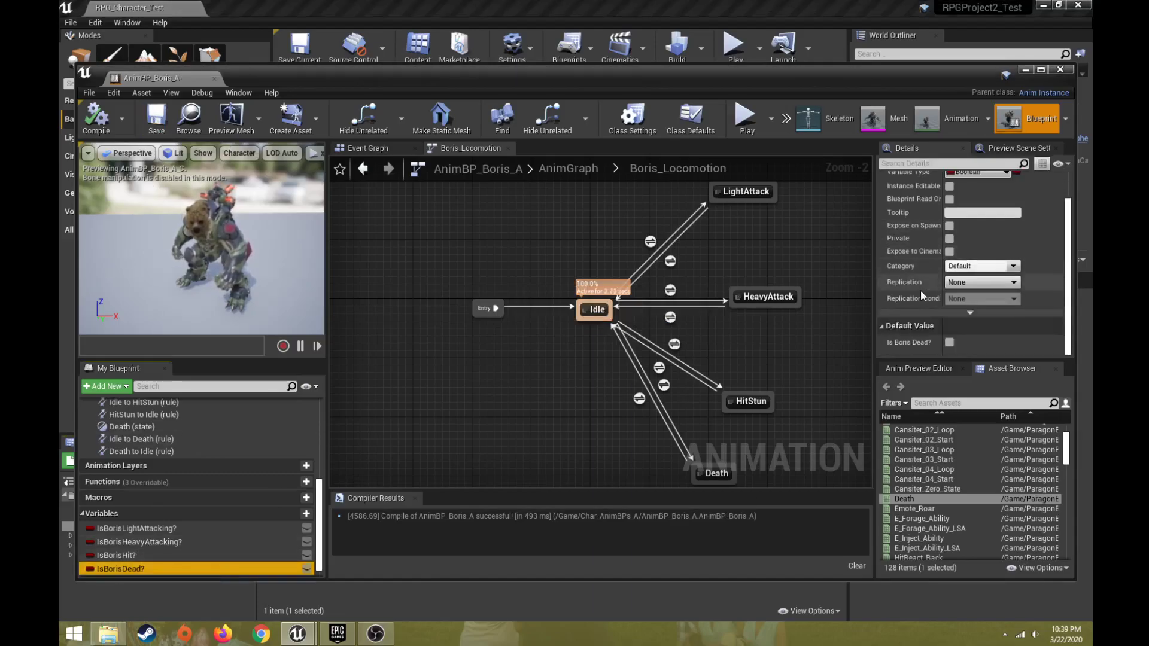
click(950, 343)
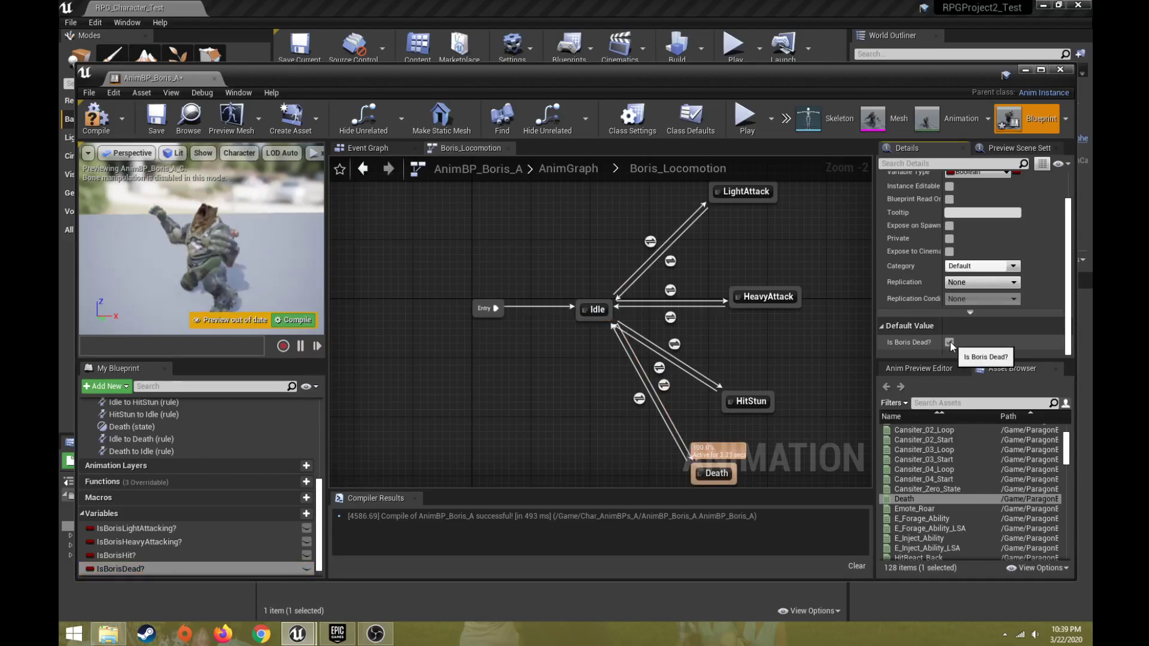
click(950, 342)
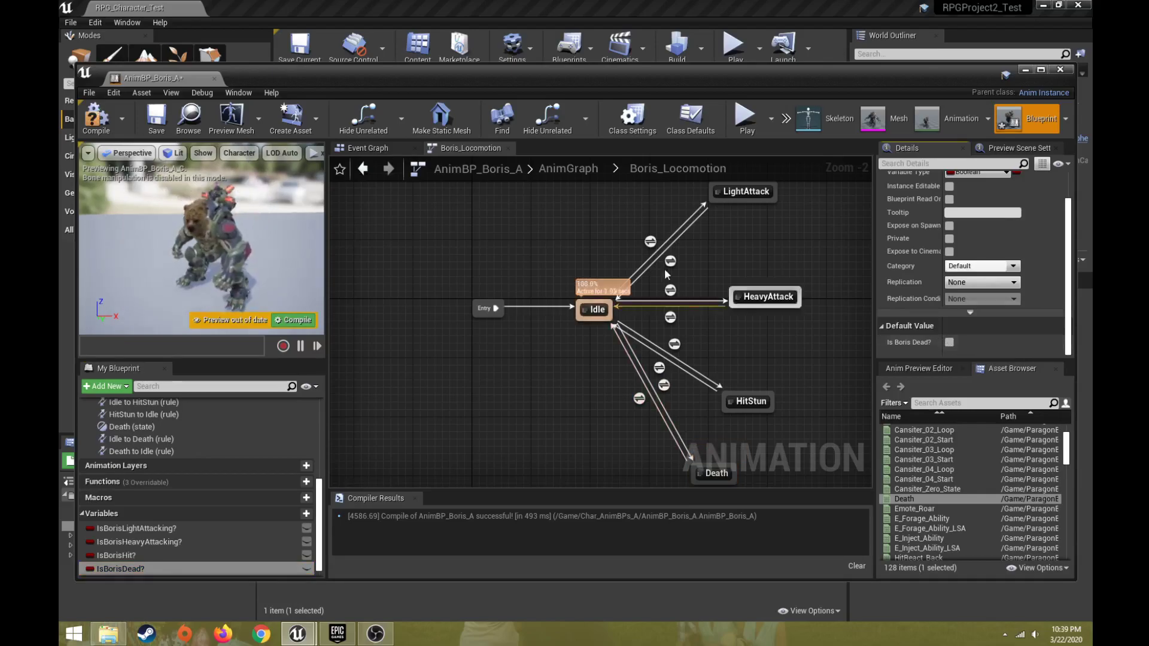
click(105, 115)
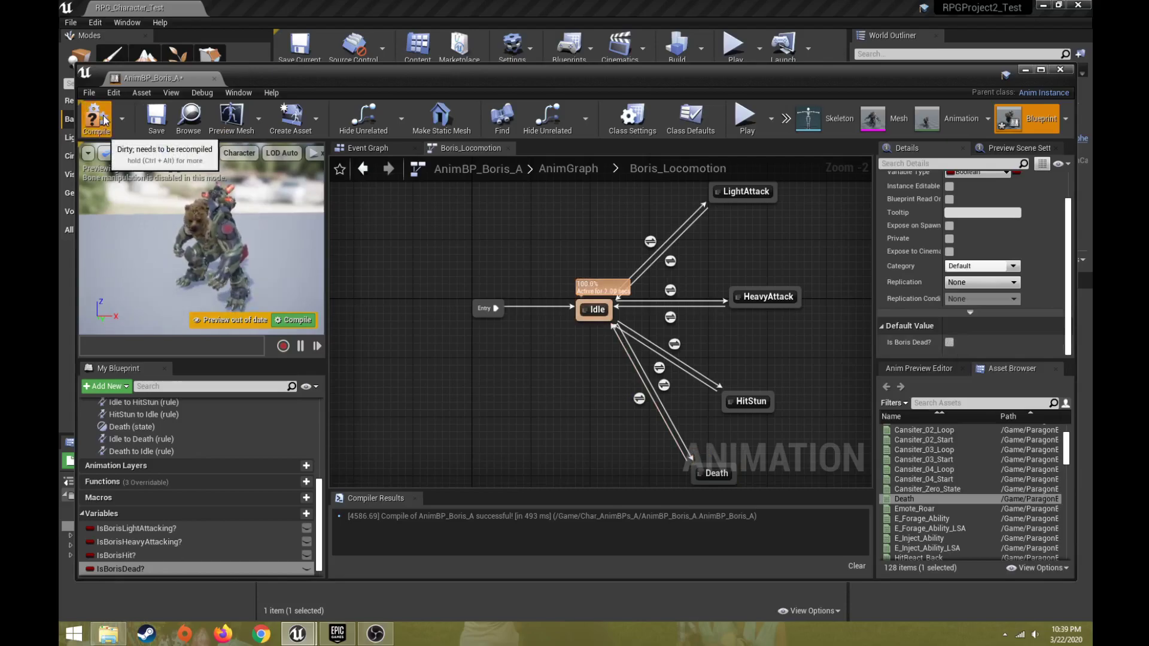
click(164, 122)
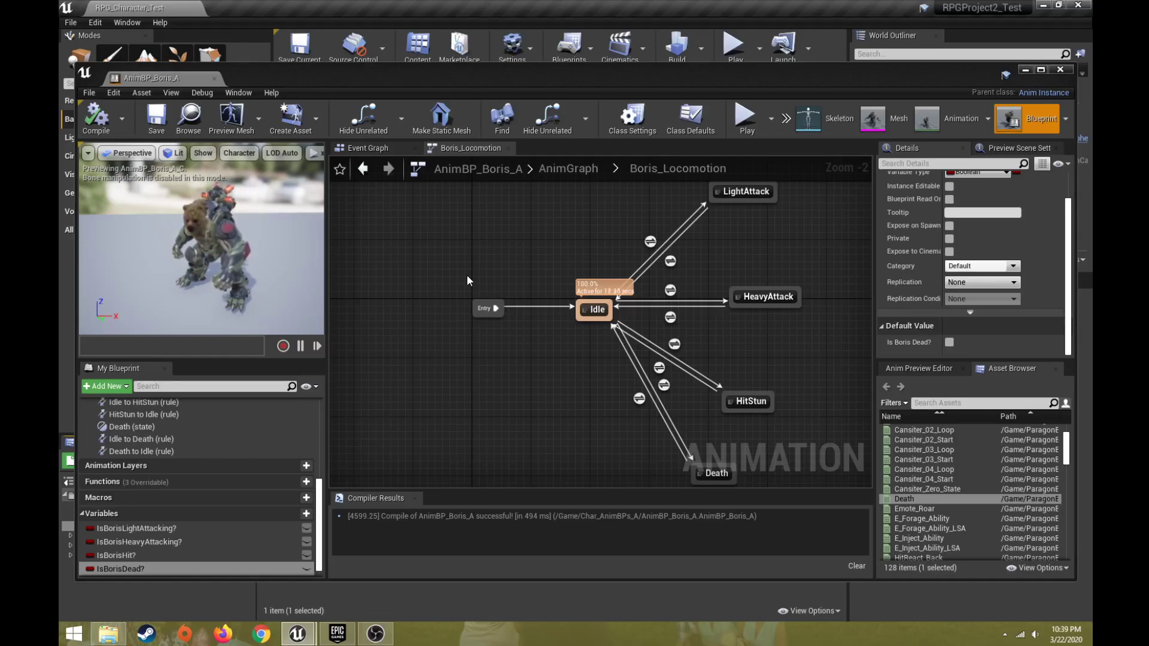
Review the Boris_Locomotion state machine and its connection to the output pose in the AnimGraph.
click(71, 22)
key(Escape)
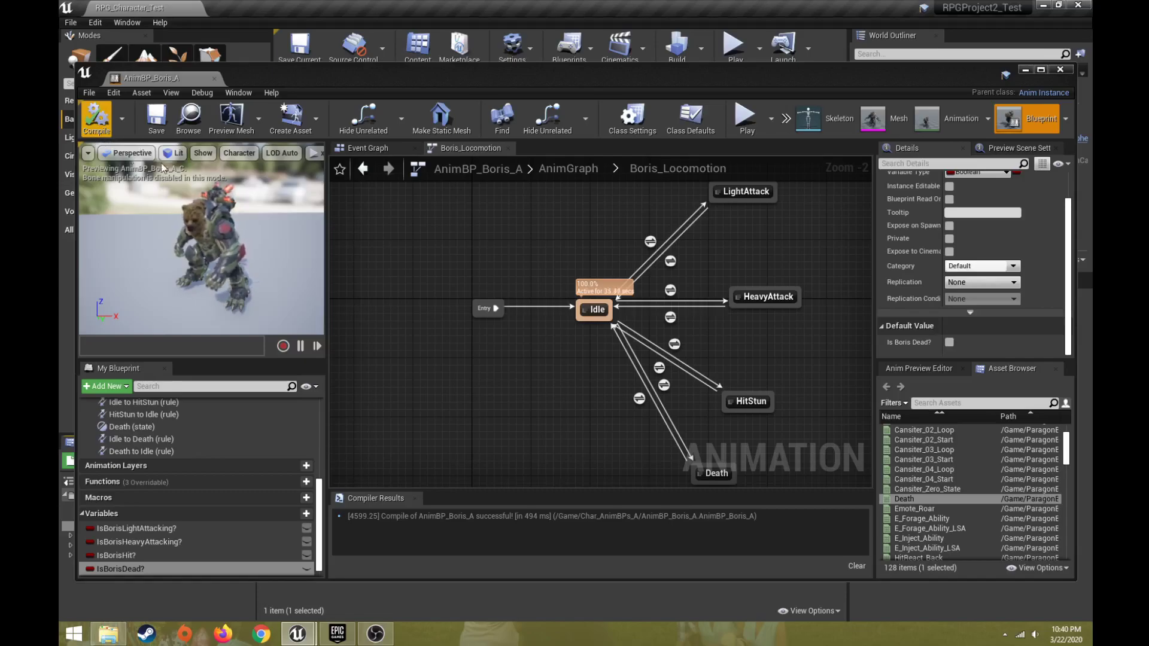
click(564, 172)
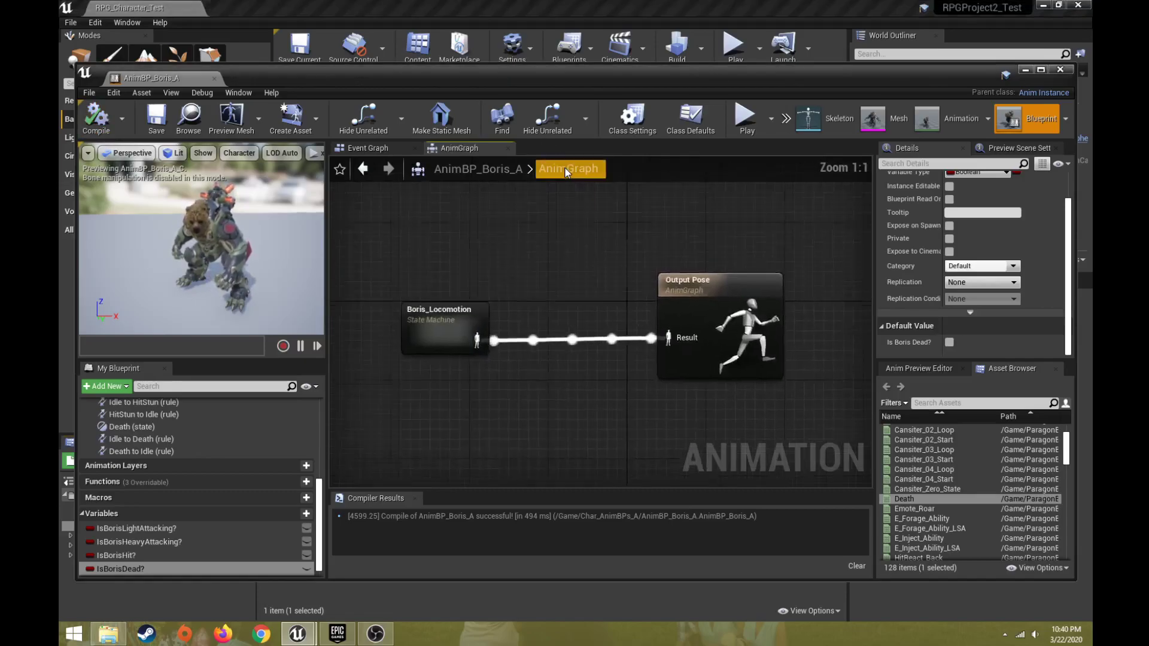
click(503, 365)
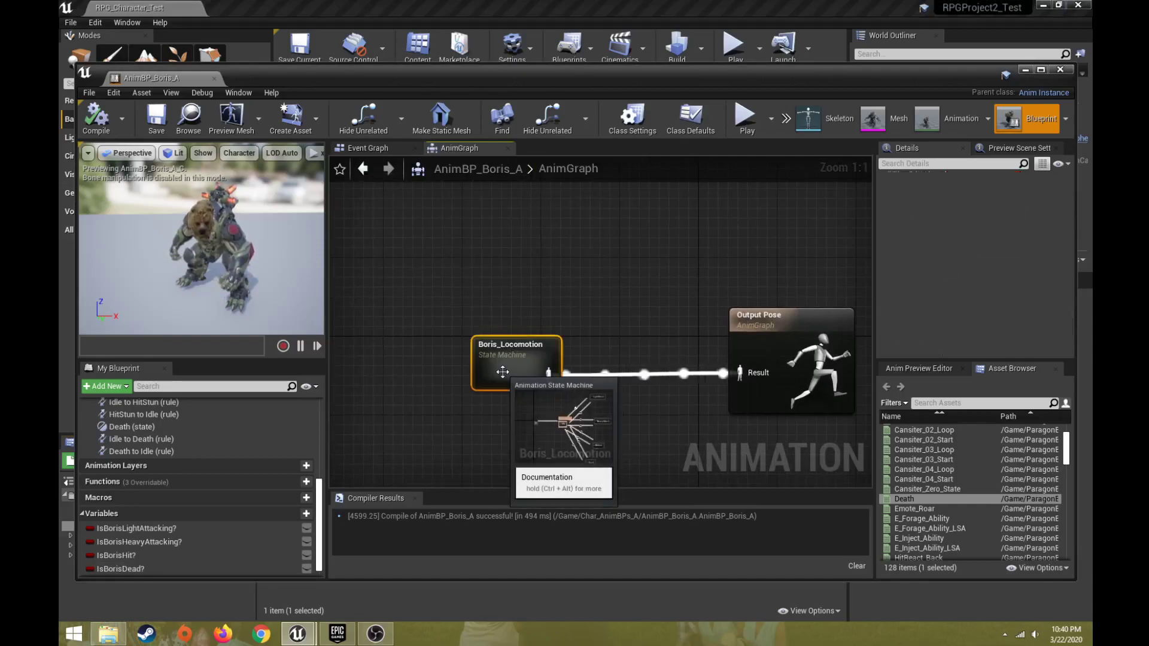
click(552, 172)
double_click(512, 361)
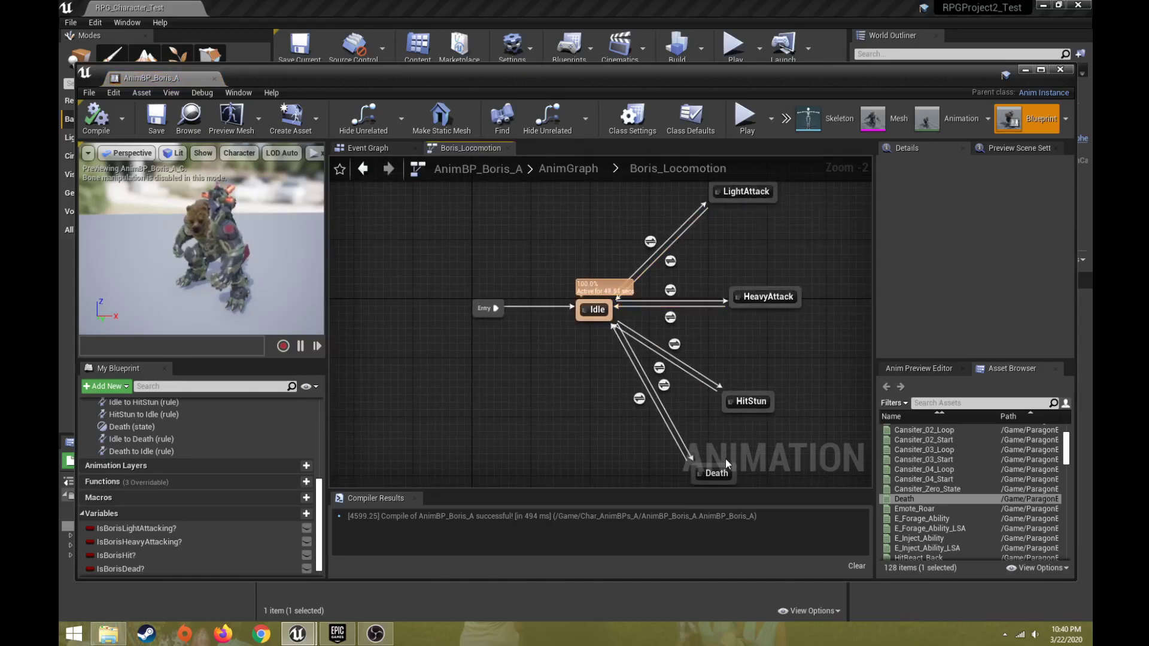
click(576, 166)
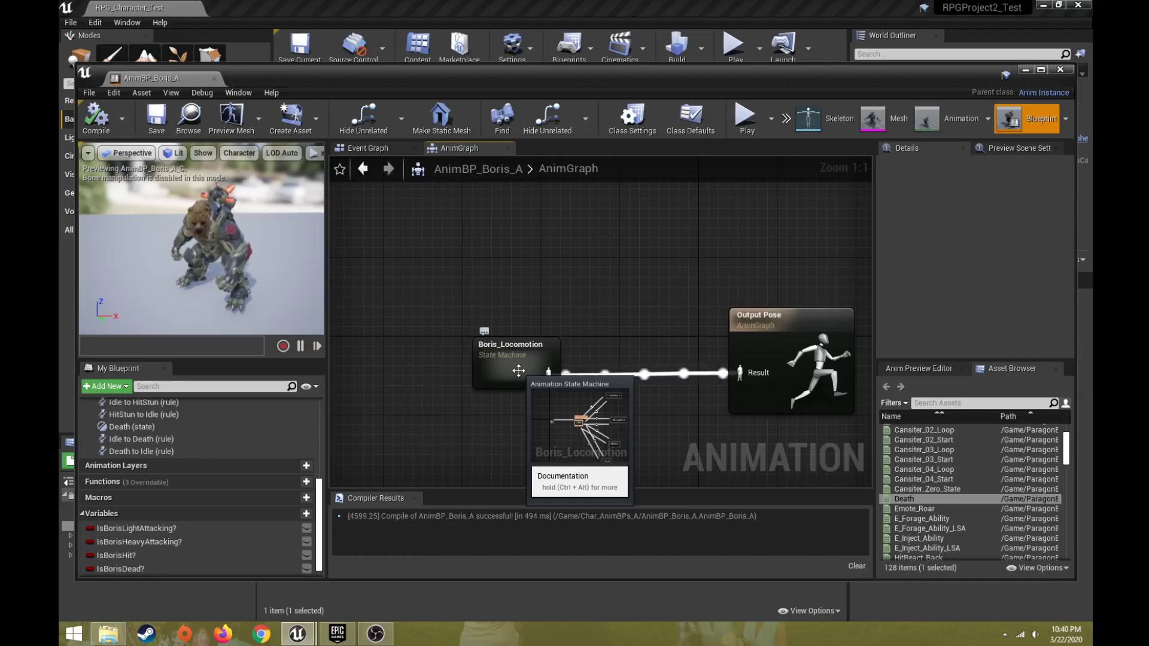
Create an Animation Montage in the Char_AnimBPs_A folder using Boris_Skeleton.
drag(447, 79, 417, 591)
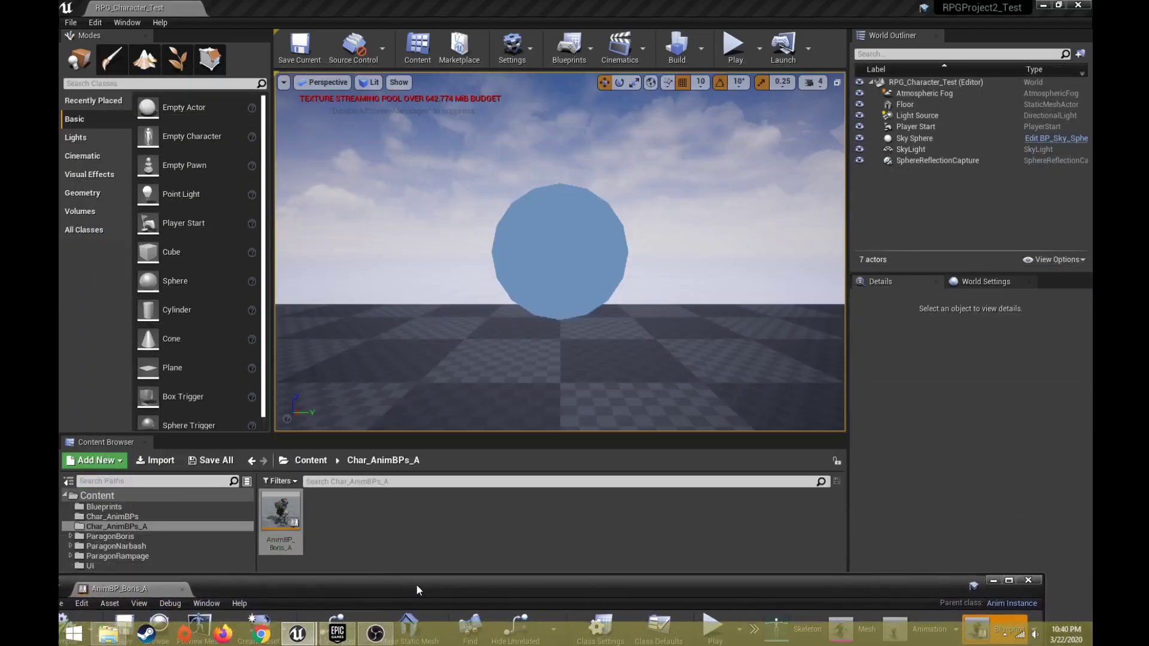
click(327, 530)
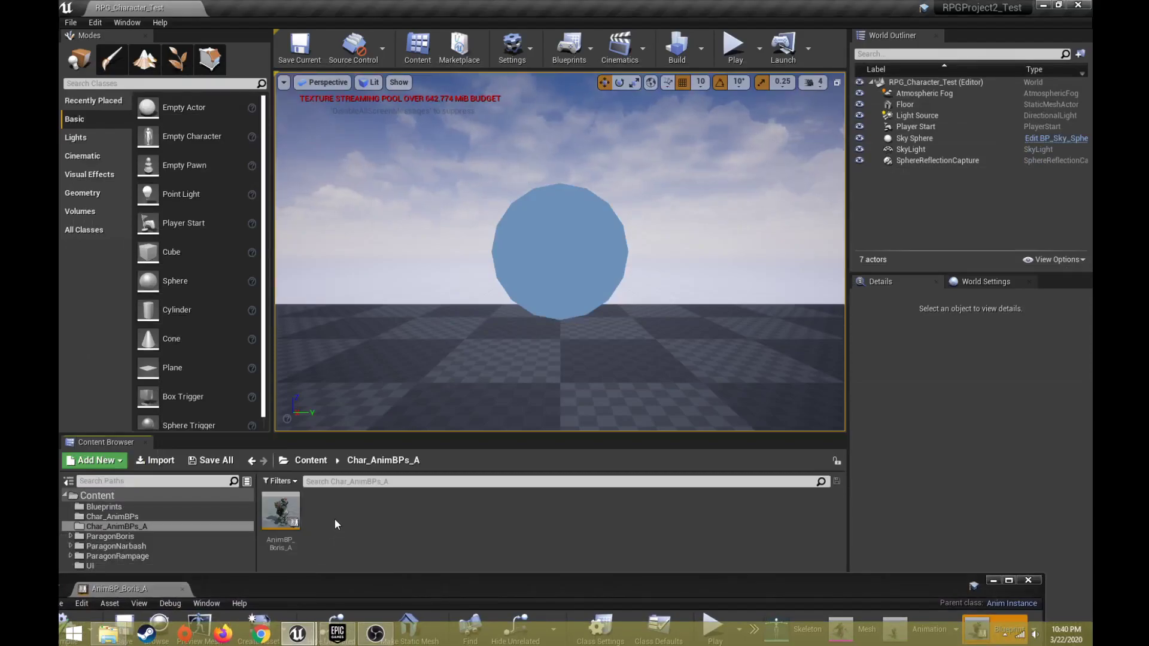
click(281, 516)
right_click(361, 516)
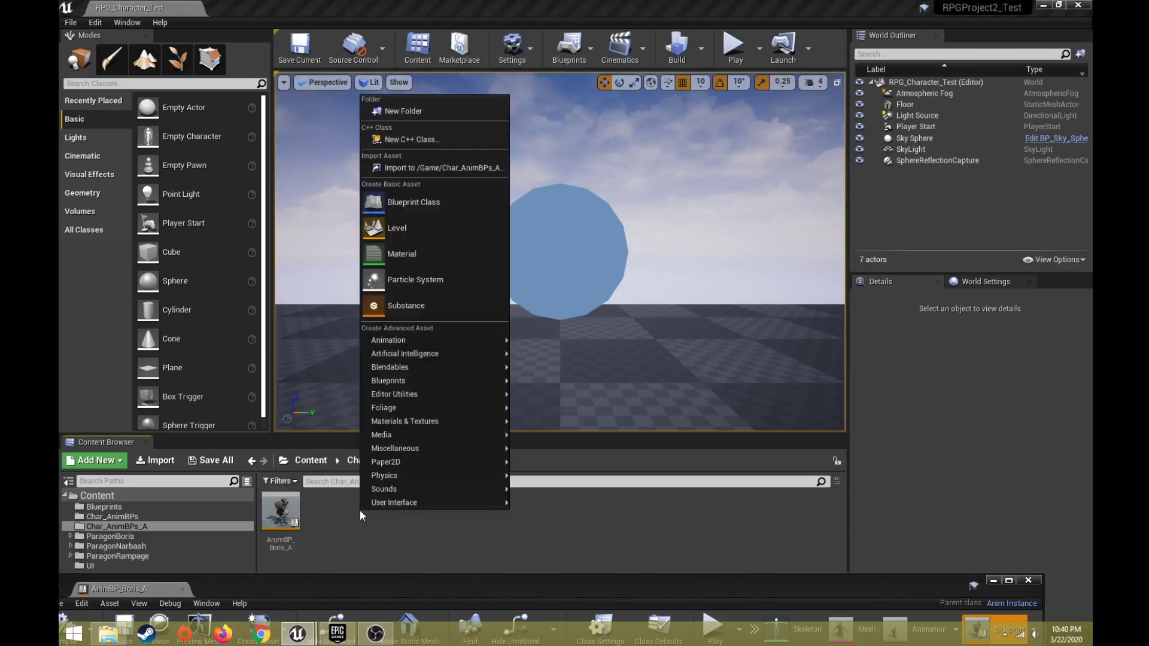
mouse_move(403, 343)
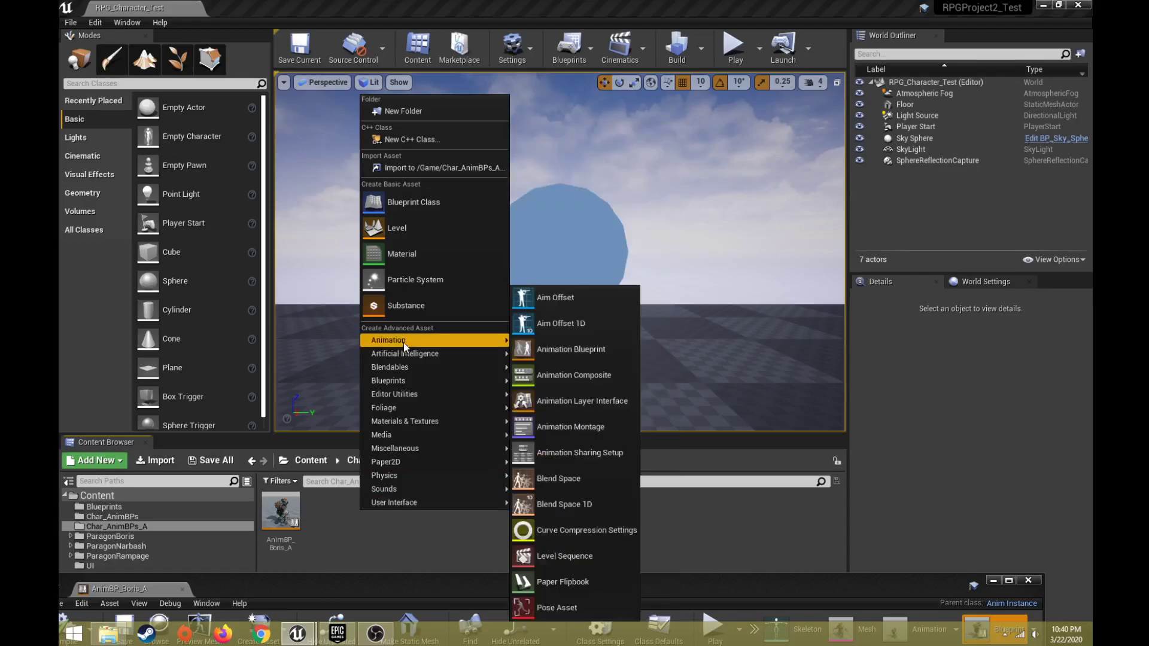
click(572, 429)
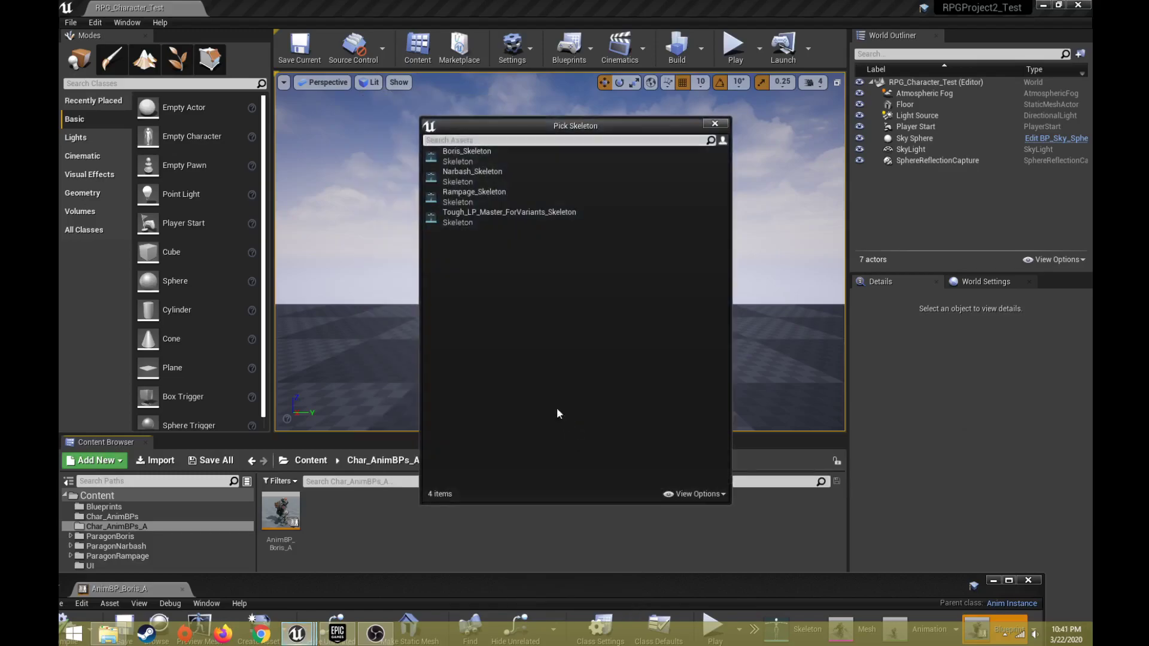
click(478, 160)
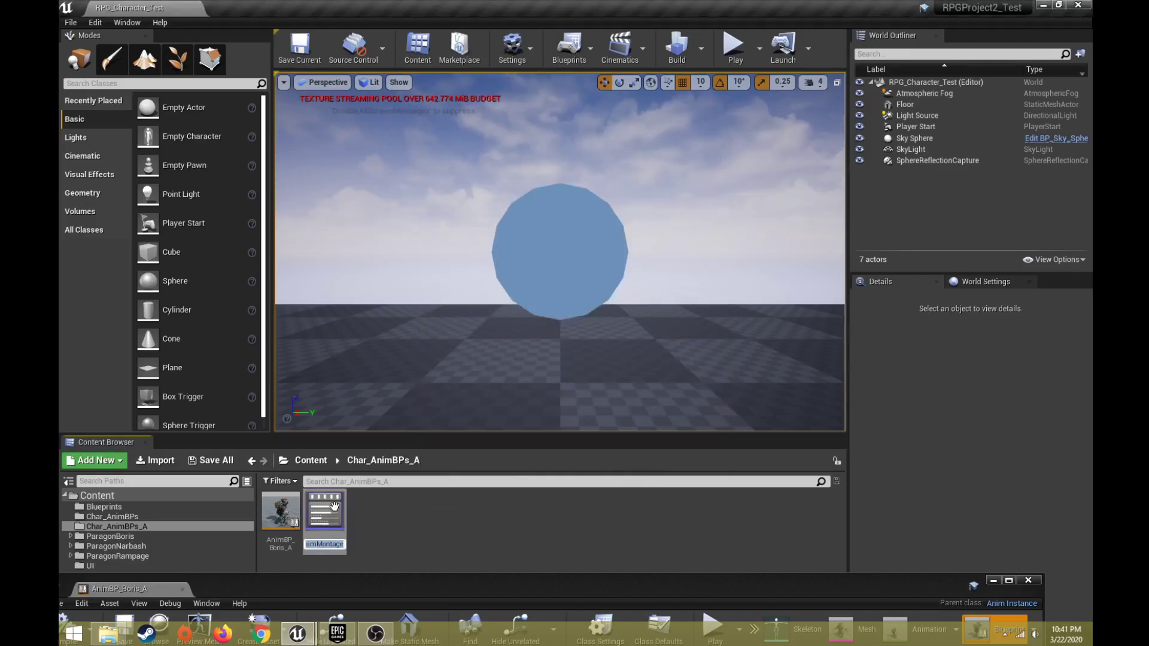
Name the new montage Mon_Boris_LightAttack and postpone the pending autosave.
text(Mon)
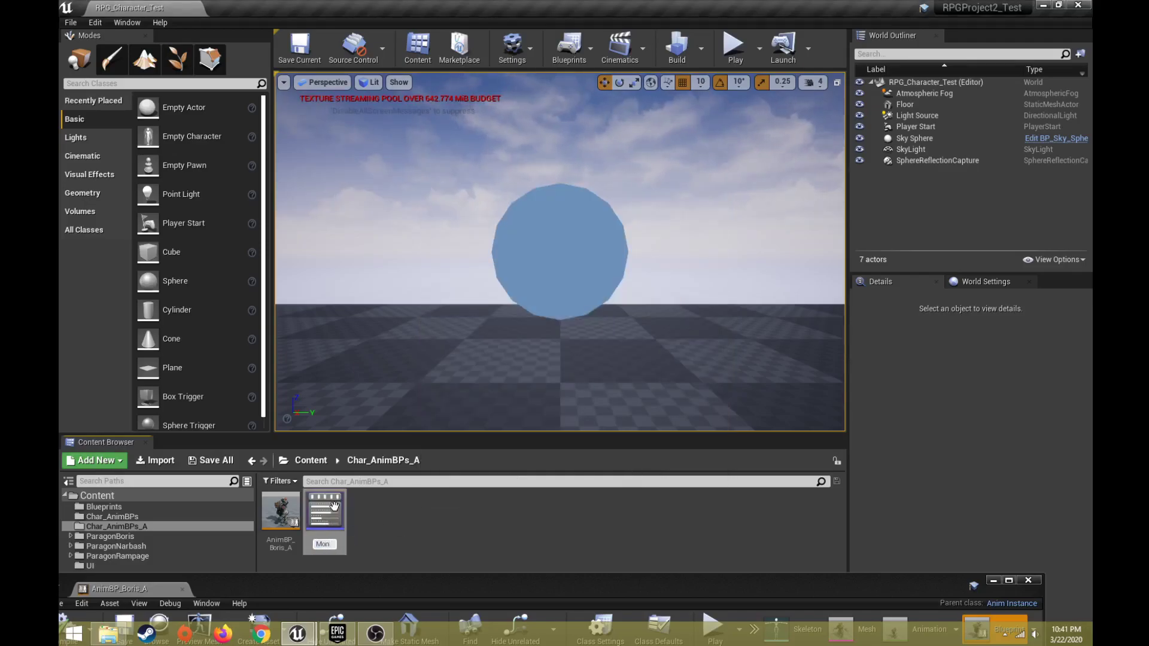
text(_Boris_)
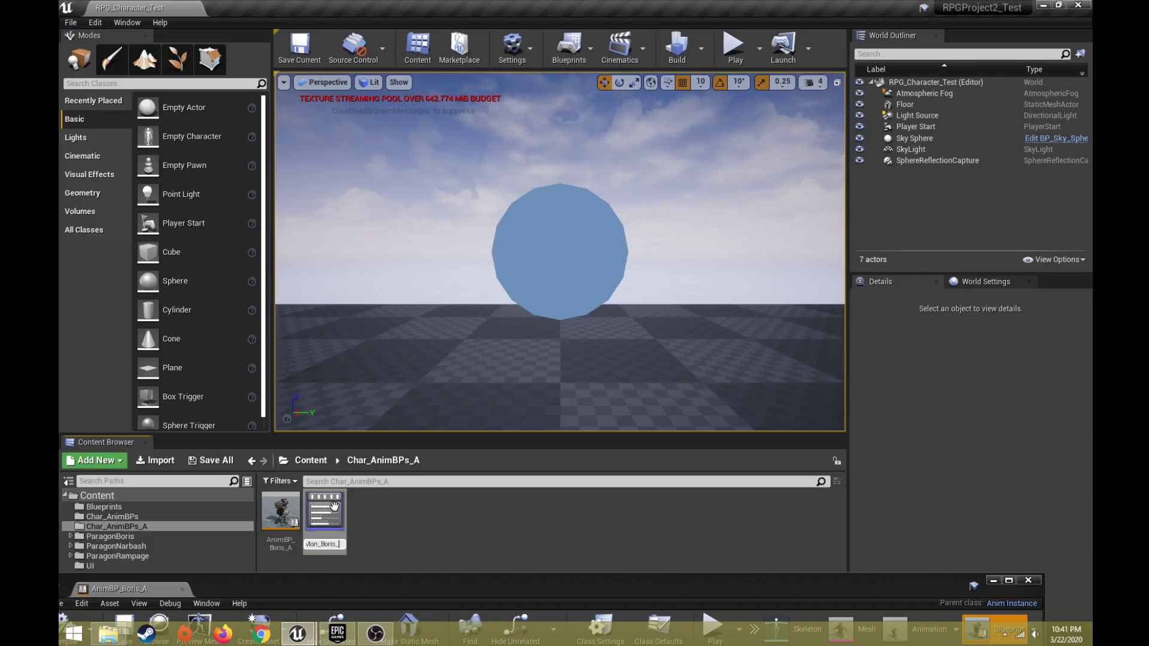
text(Lig)
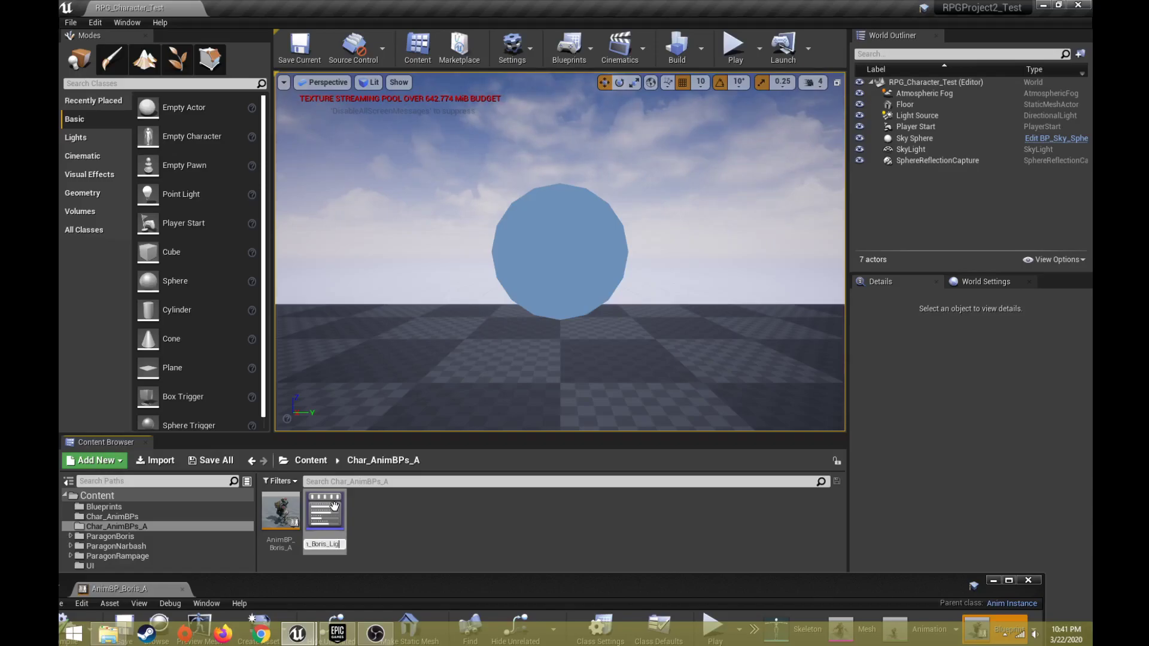
text(htAttack)
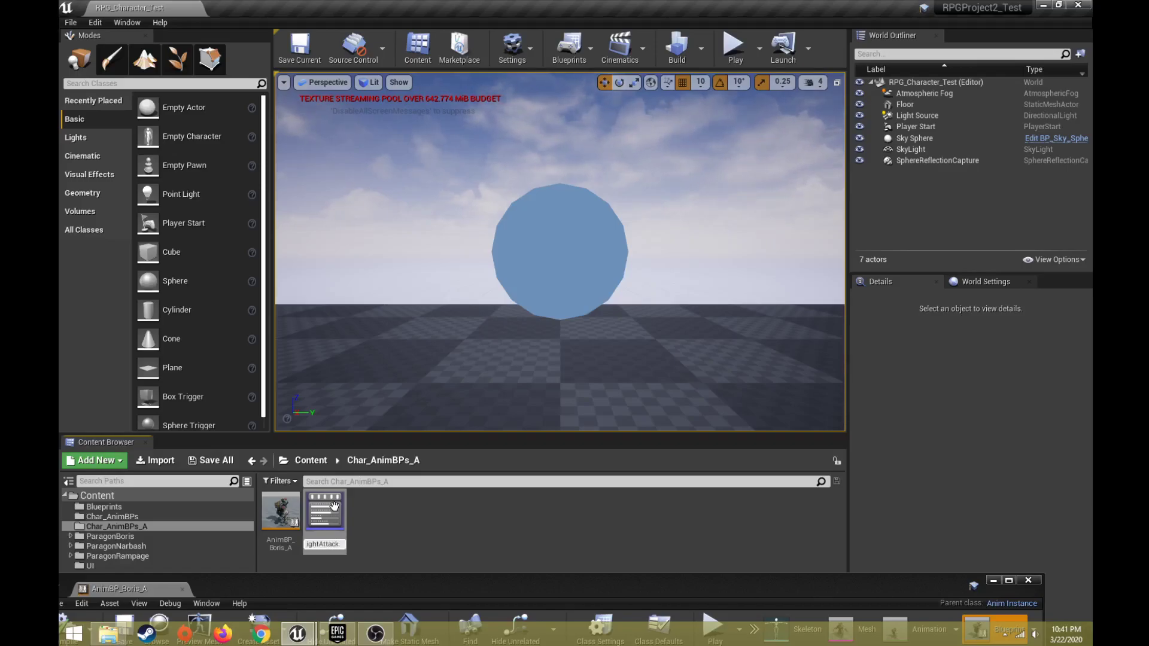
key(Return)
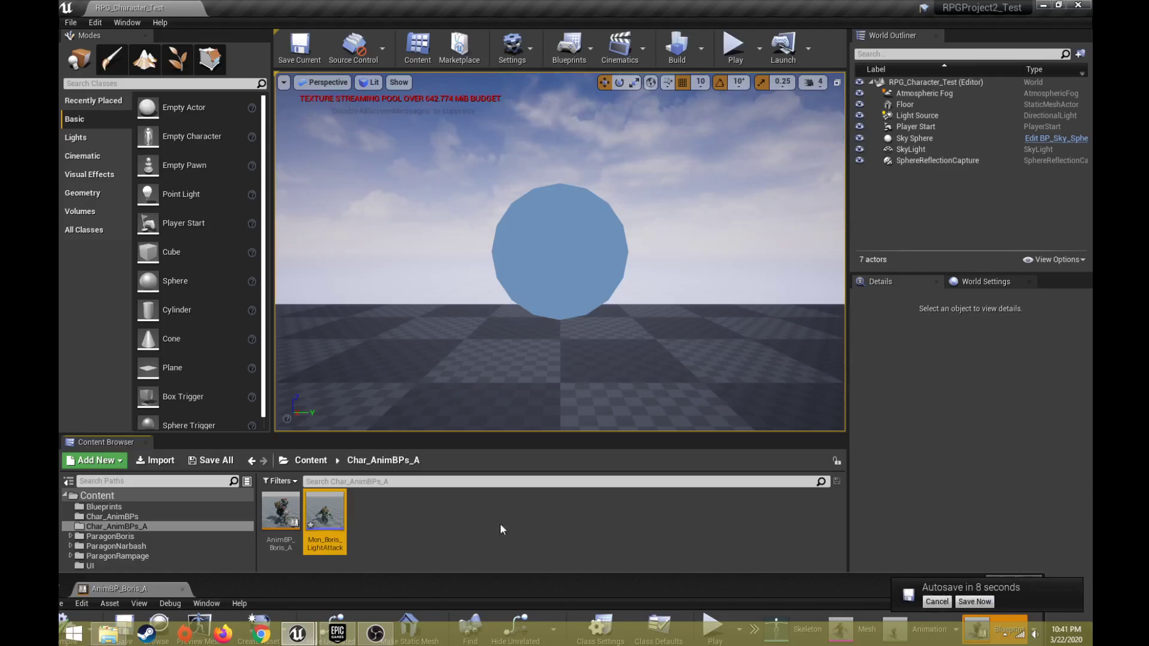
click(939, 603)
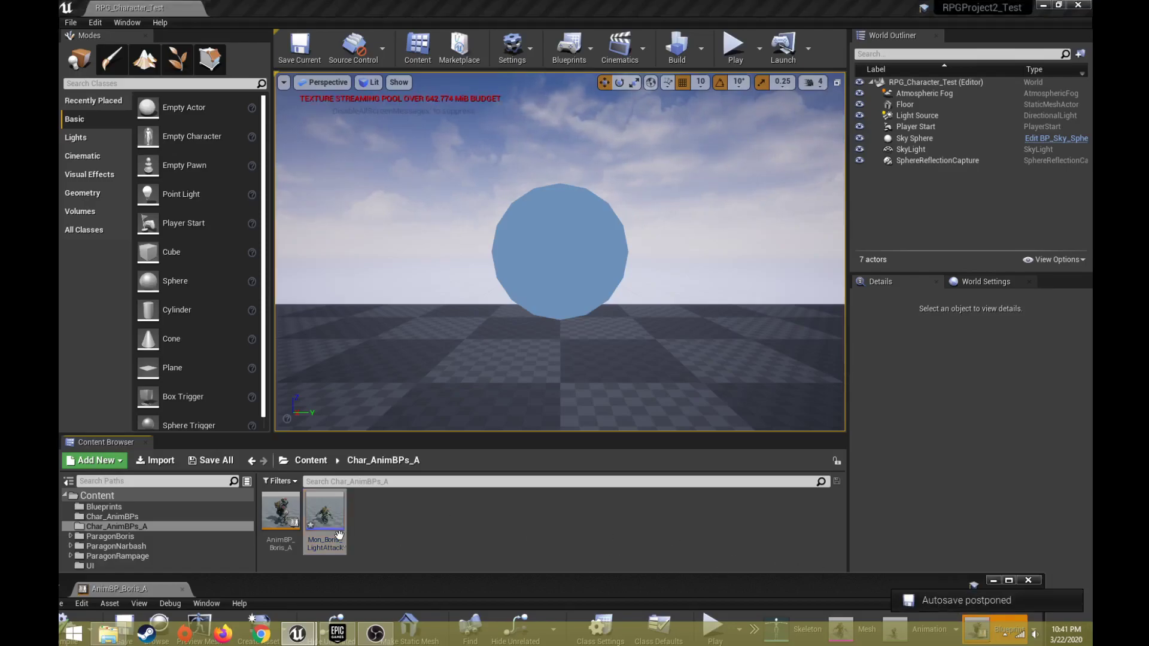
Open the Mon_Boris_LightAttack montage for editing and enlarge its montage and sections area.
double_click(324, 516)
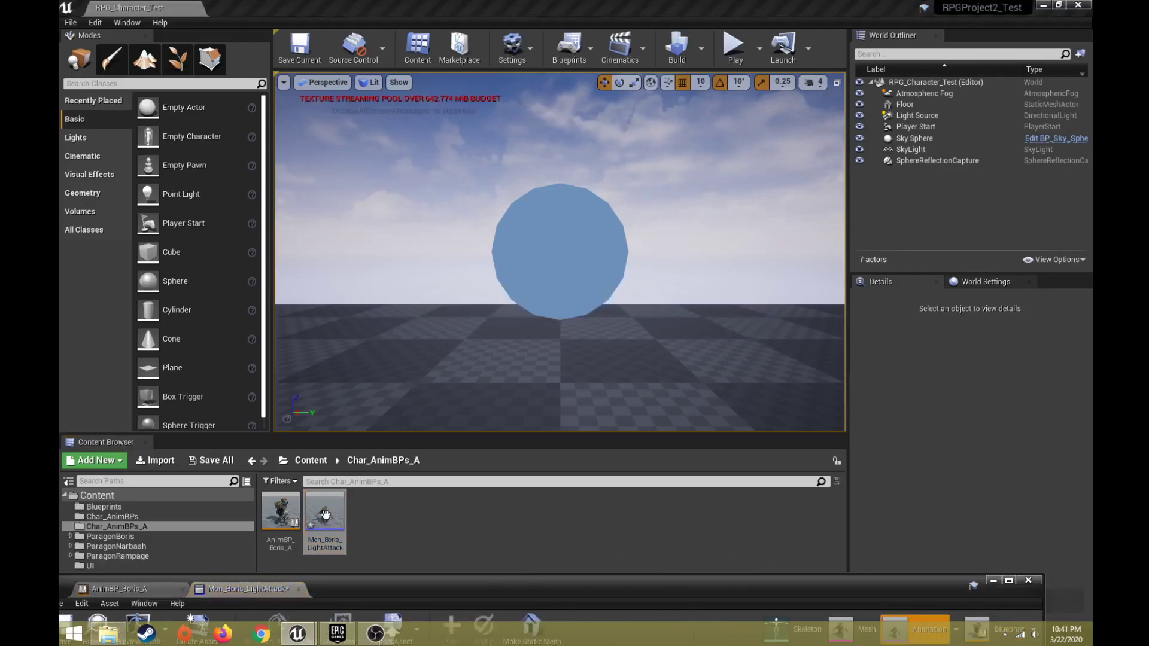
drag(370, 587, 395, 65)
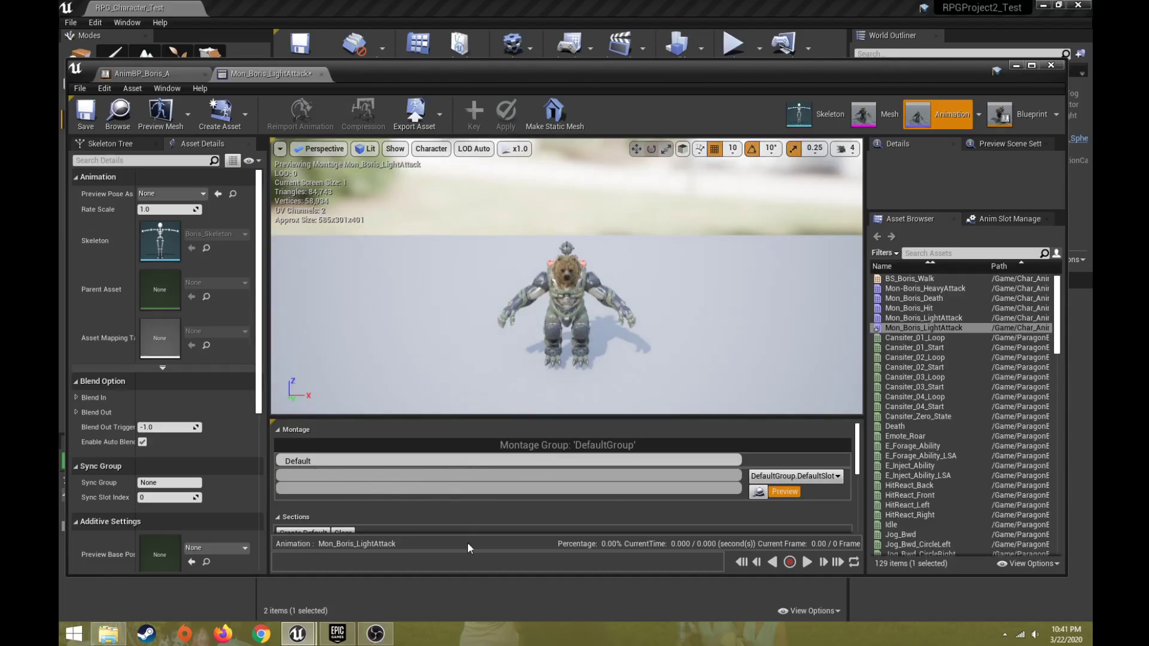
scroll(554, 499, down, 1)
drag(665, 419, 655, 361)
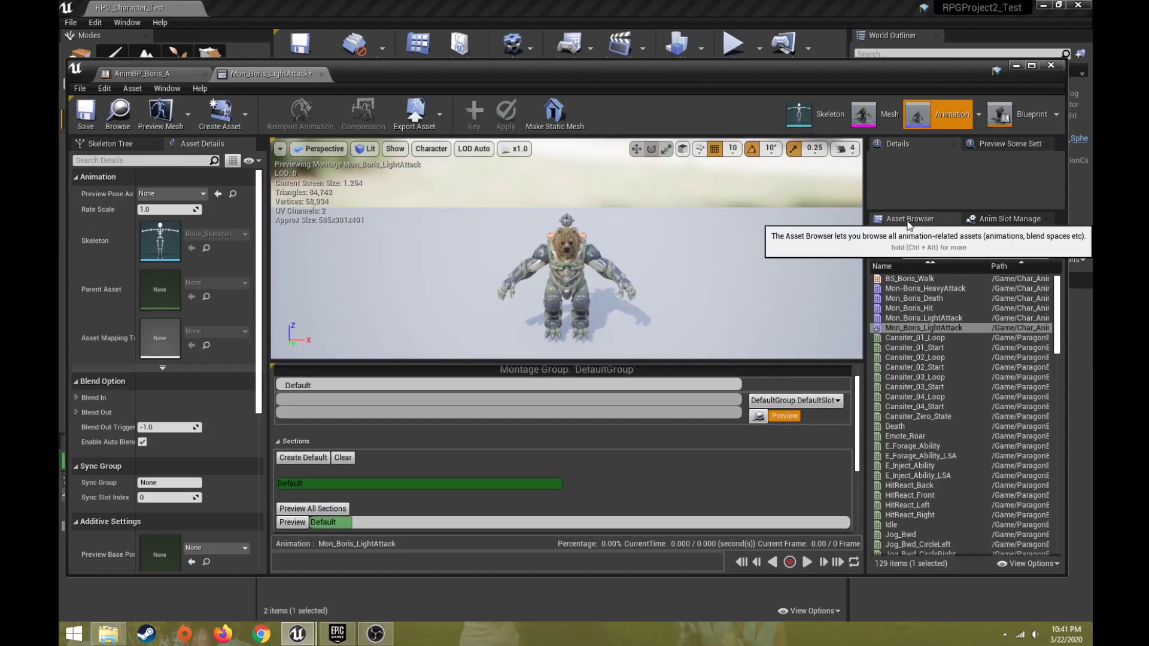
Examine the animation slots defined for Boris's skeleton and the options available on the montage's section track.
click(974, 220)
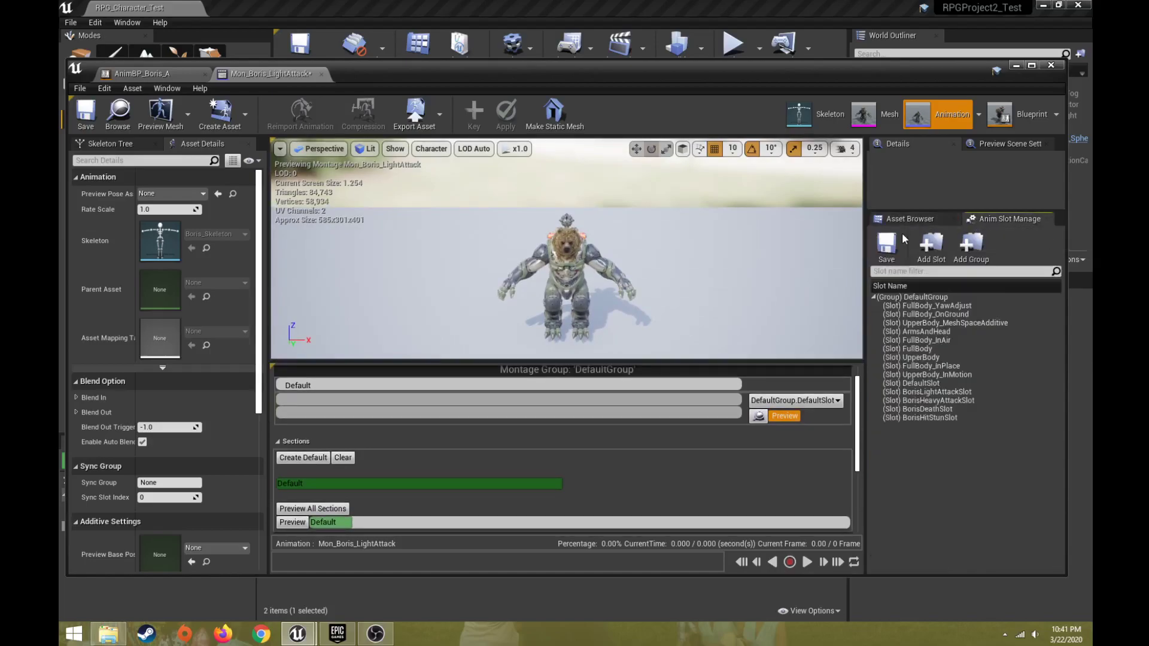
click(910, 219)
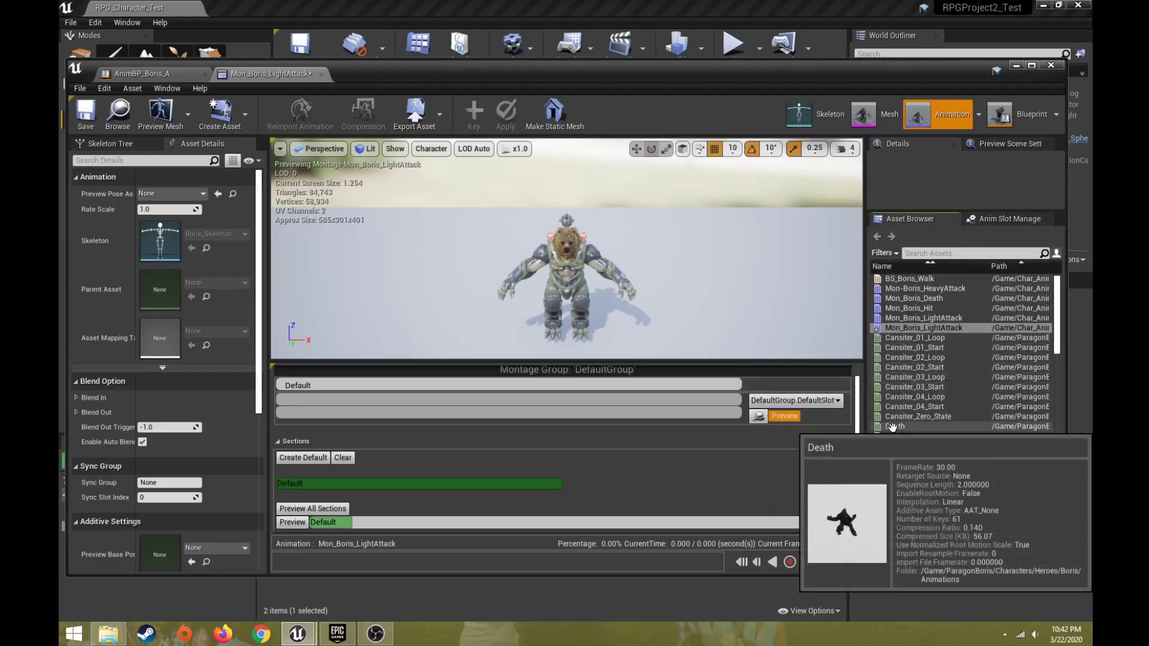
click(981, 221)
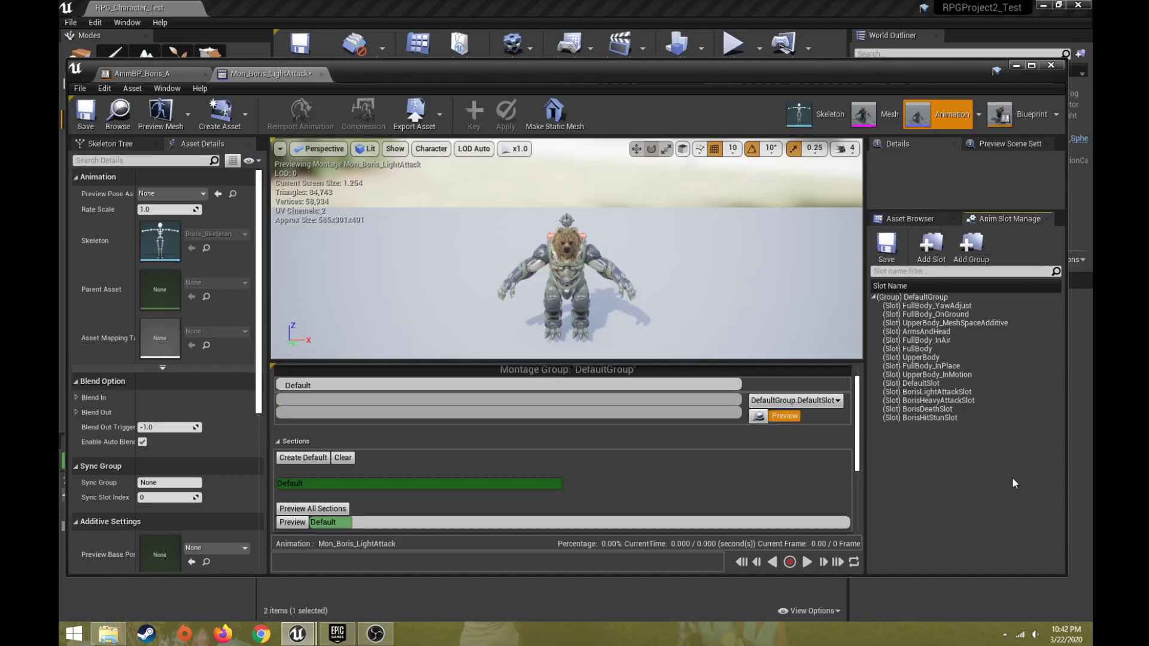
right_click(468, 385)
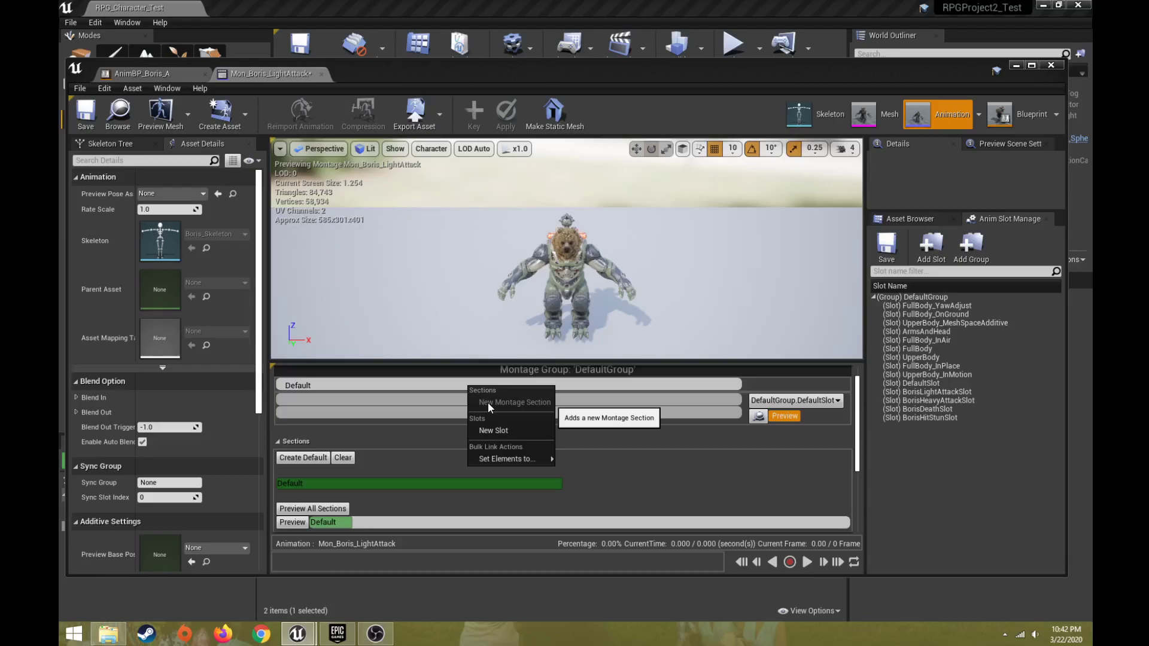
click(921, 469)
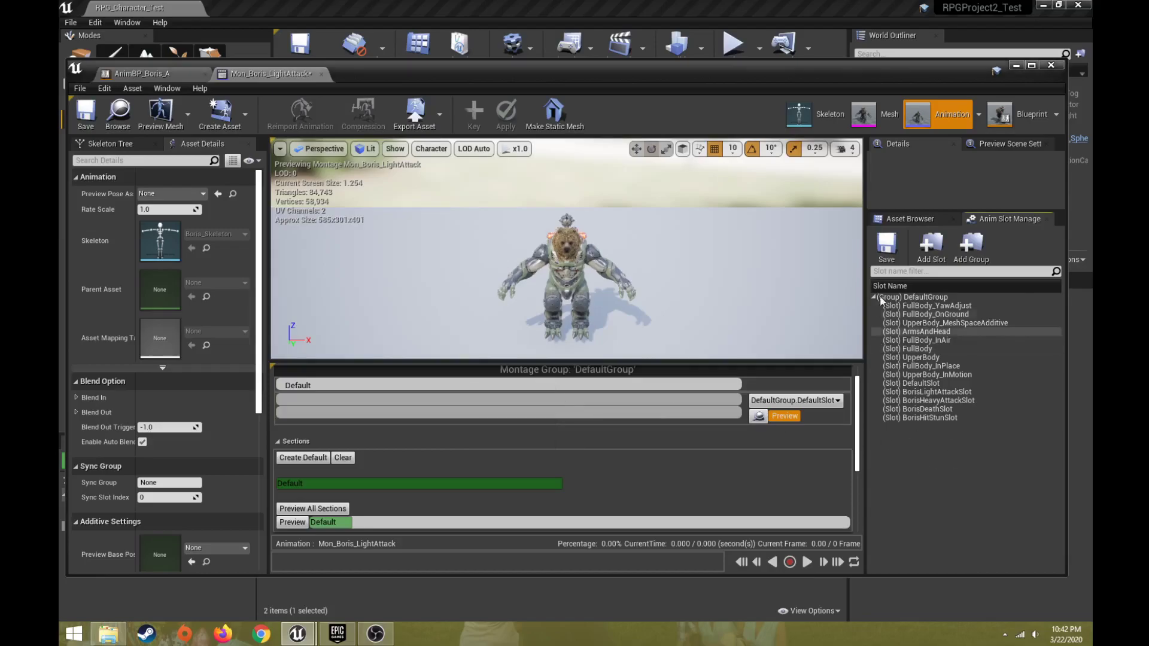
Add the Primary_C animation from the skeleton's assets to the montage's slot track and play it back.
click(909, 220)
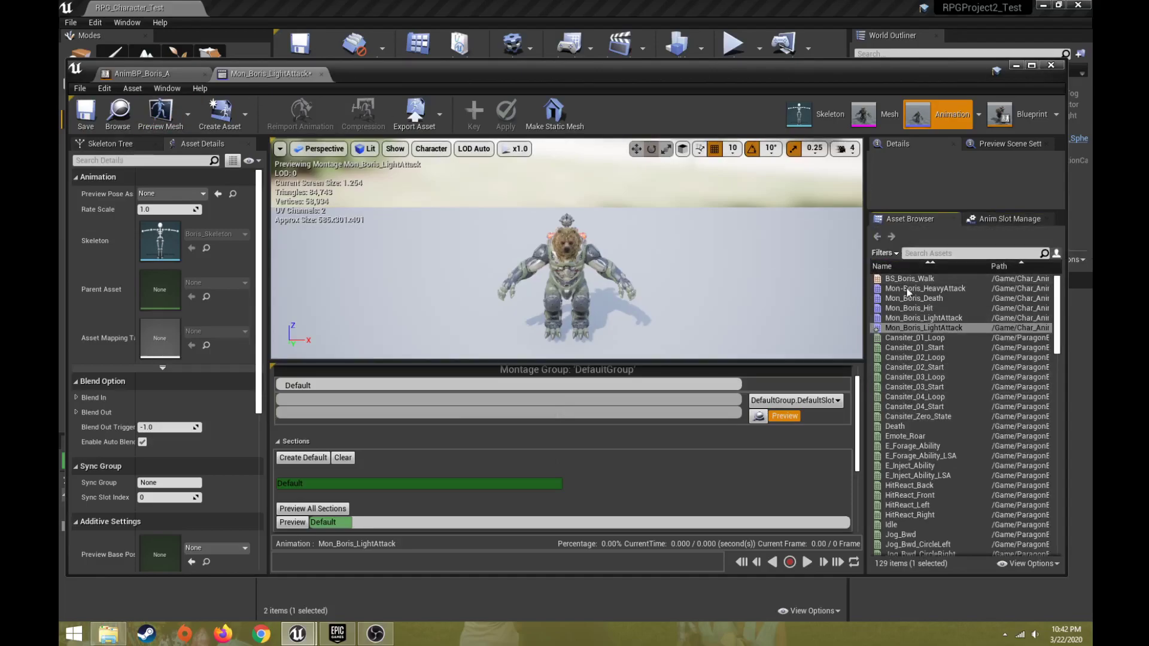
scroll(935, 466, down, 10)
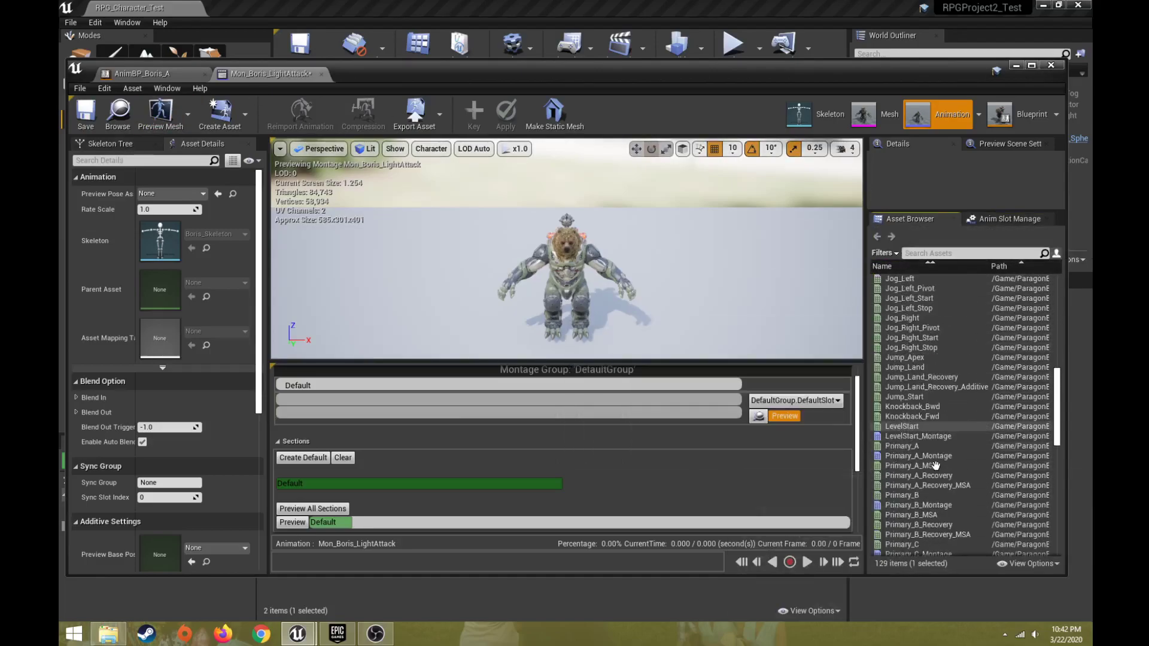
scroll(934, 461, down, 4)
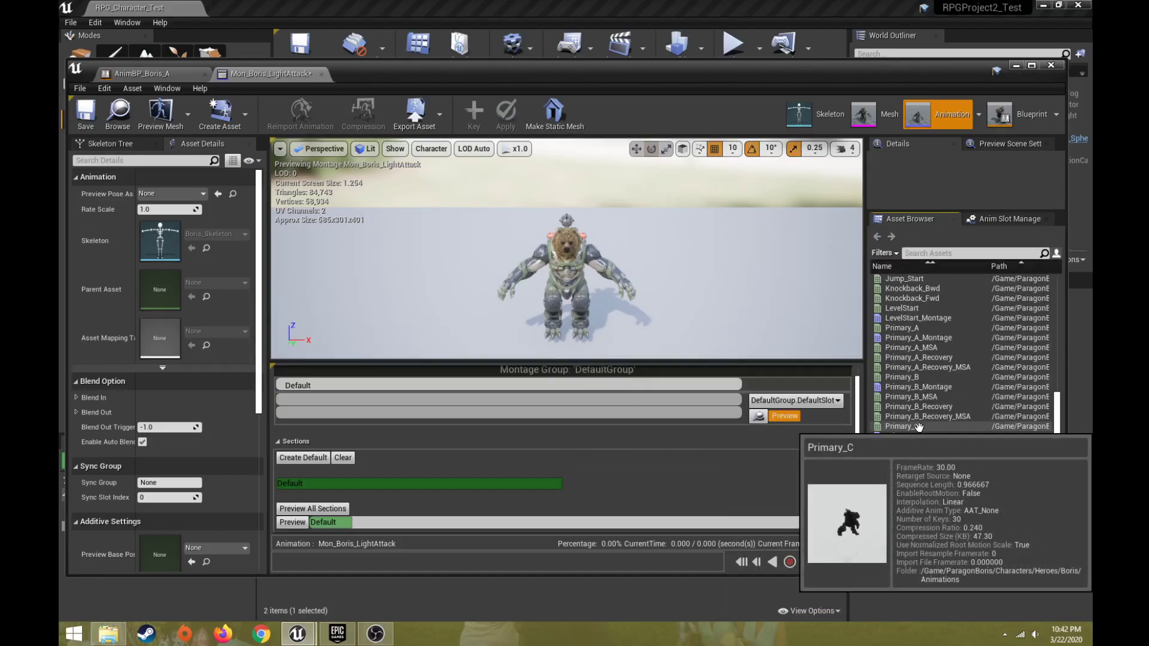
mouse_move(911, 457)
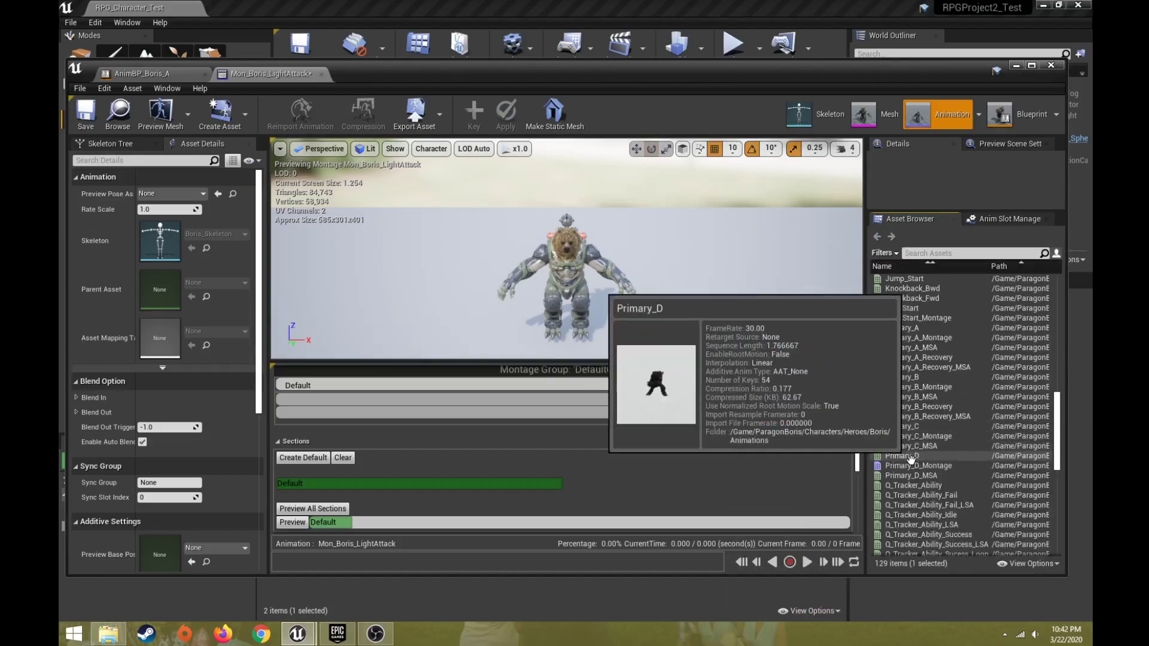
mouse_move(910, 427)
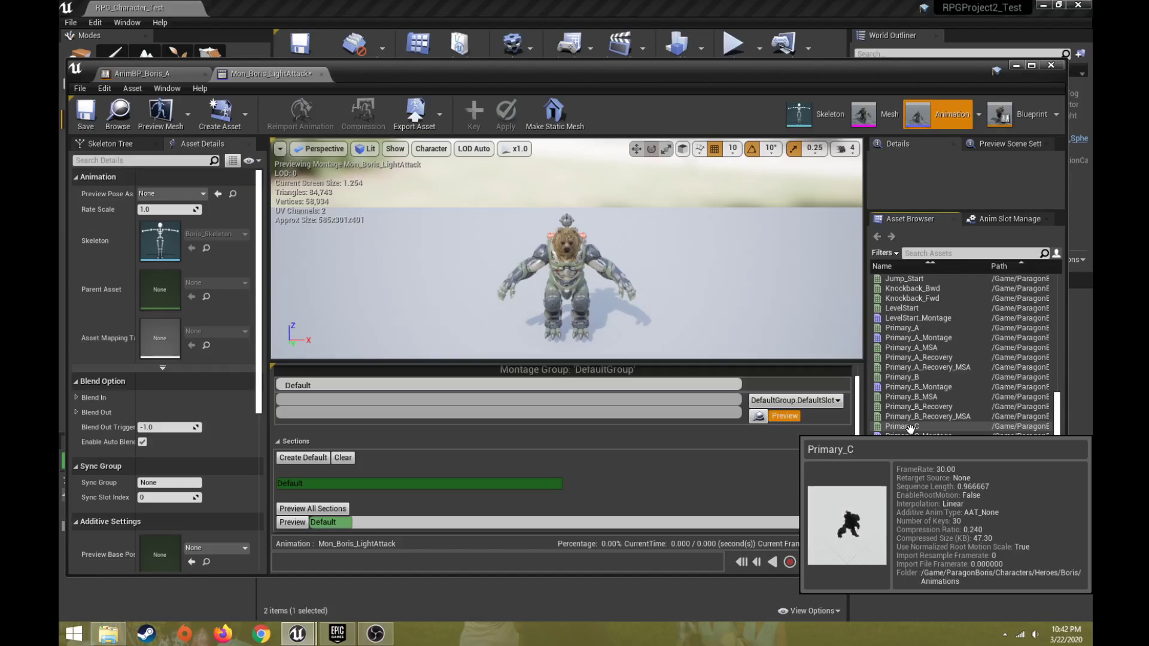
click(910, 427)
drag(910, 427, 359, 400)
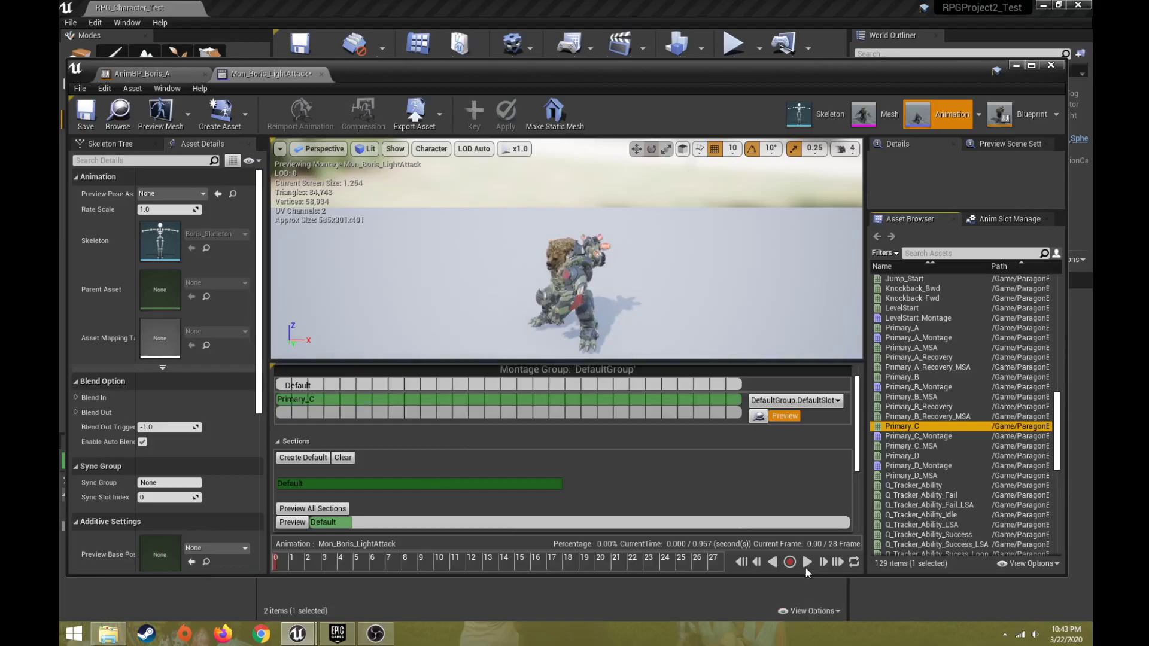
click(806, 566)
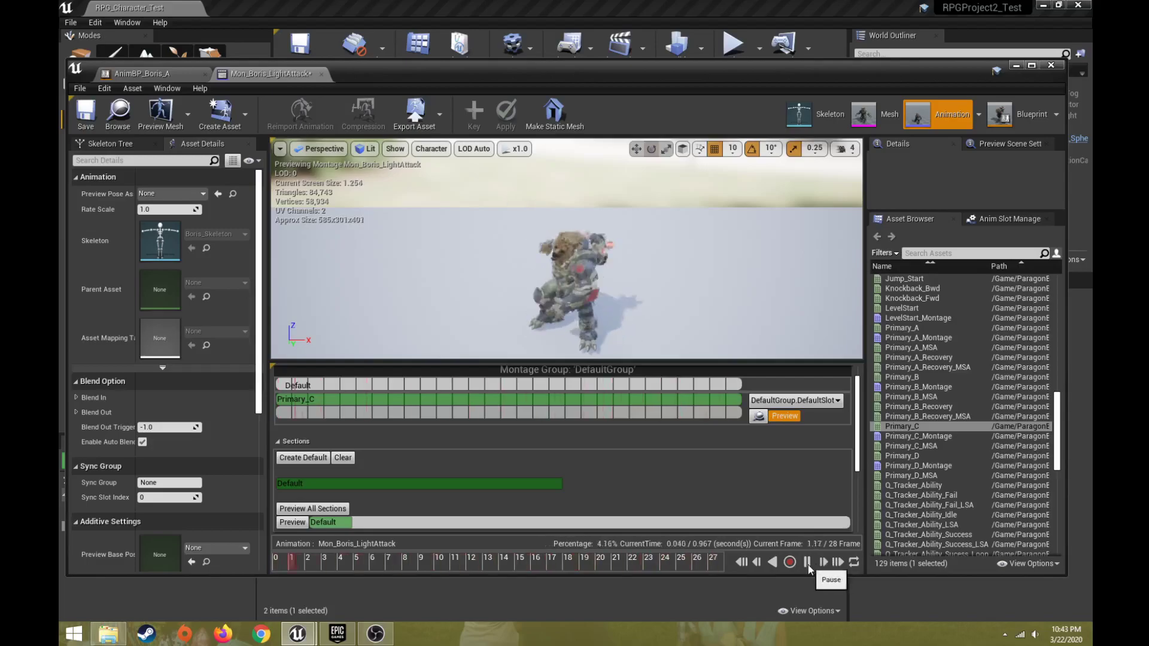
Add a new montage section named BorisLightAttackA a short way after the Default section.
right_click(342, 384)
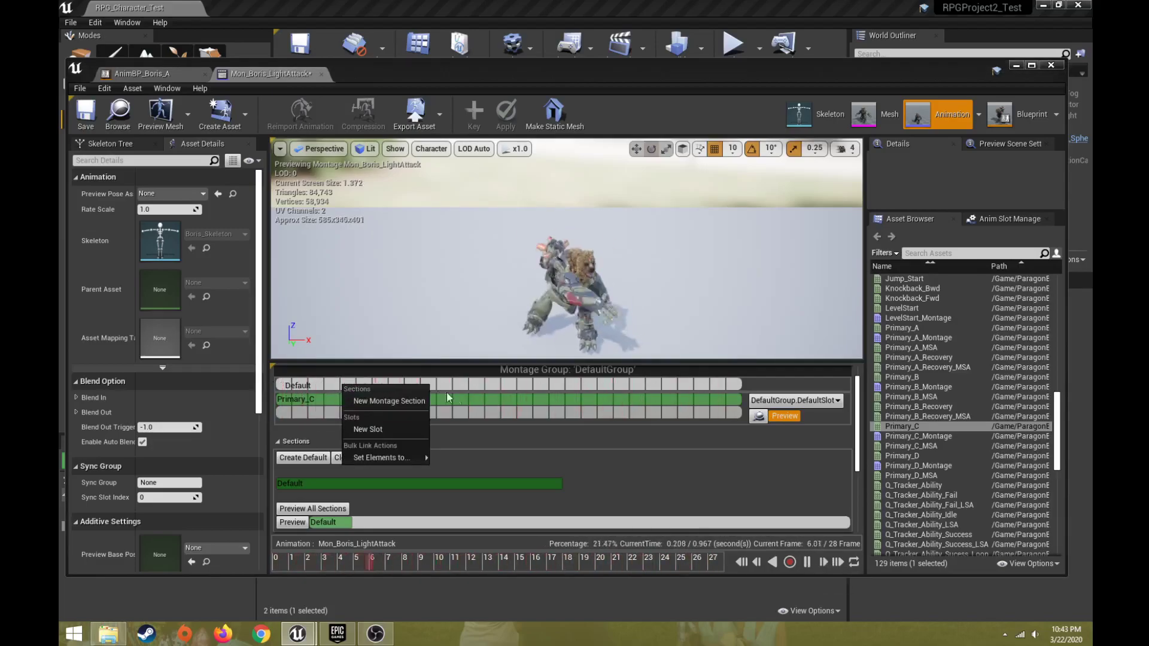
click(512, 385)
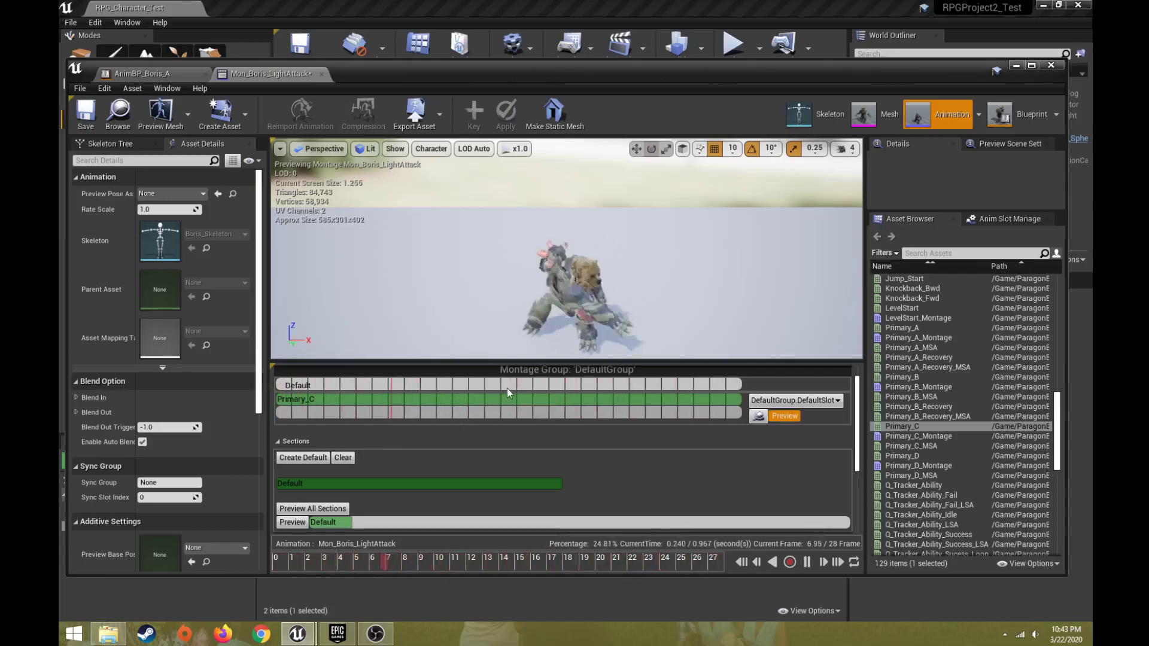
right_click(357, 384)
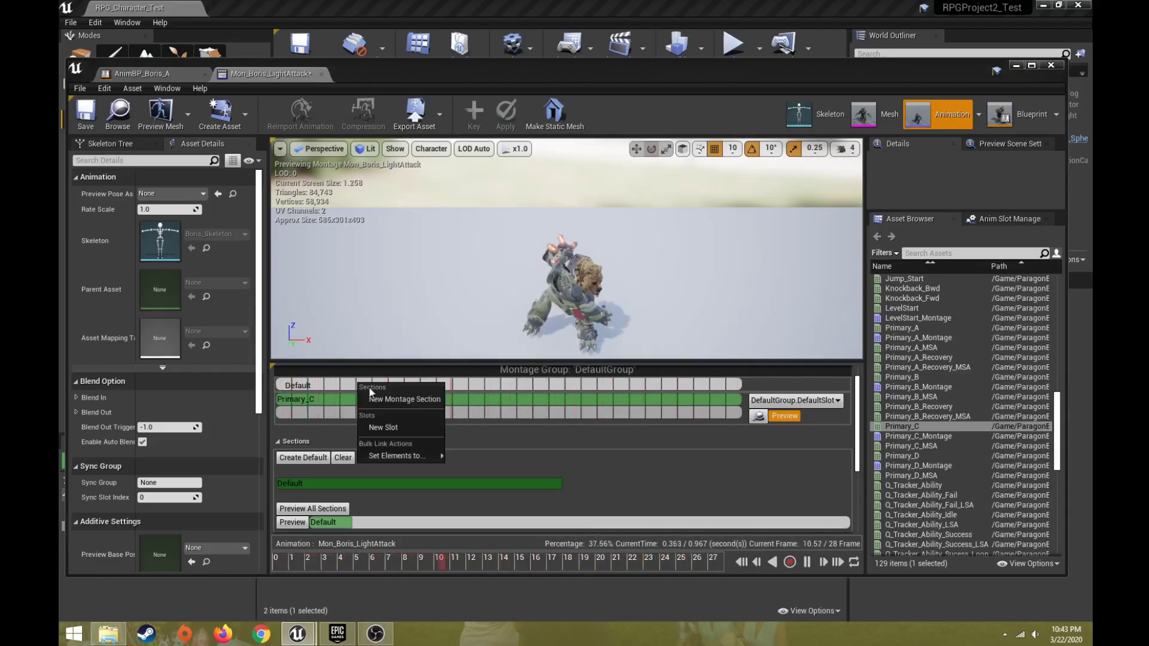
click(419, 407)
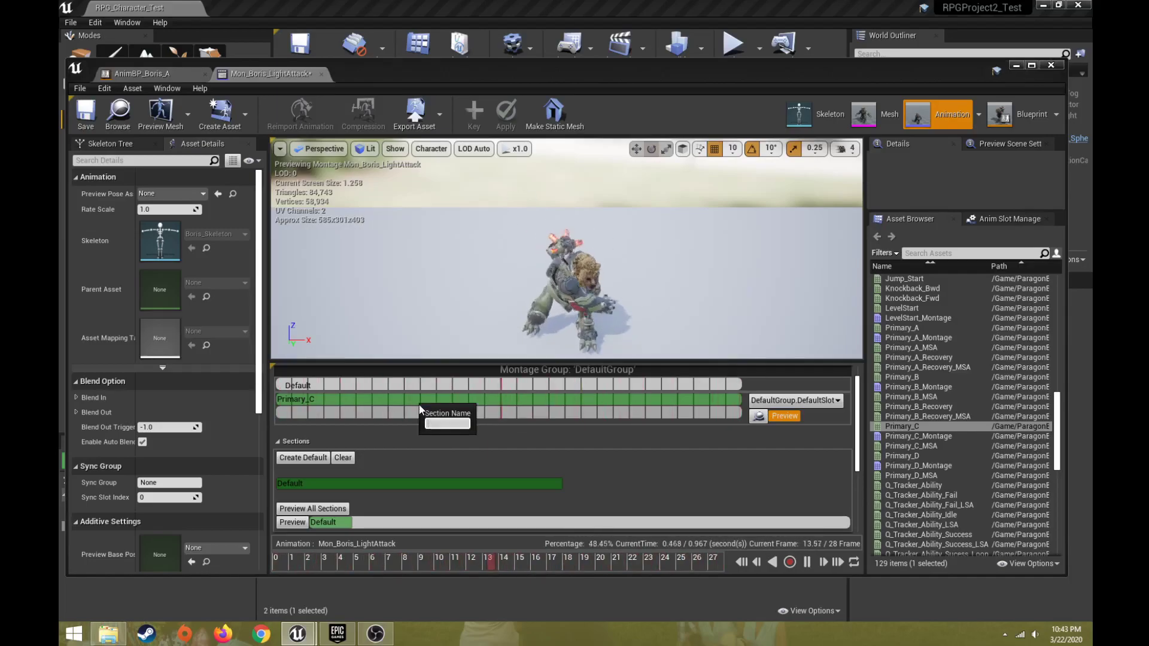
text(L)
key(BackSpace)
text(Boris_)
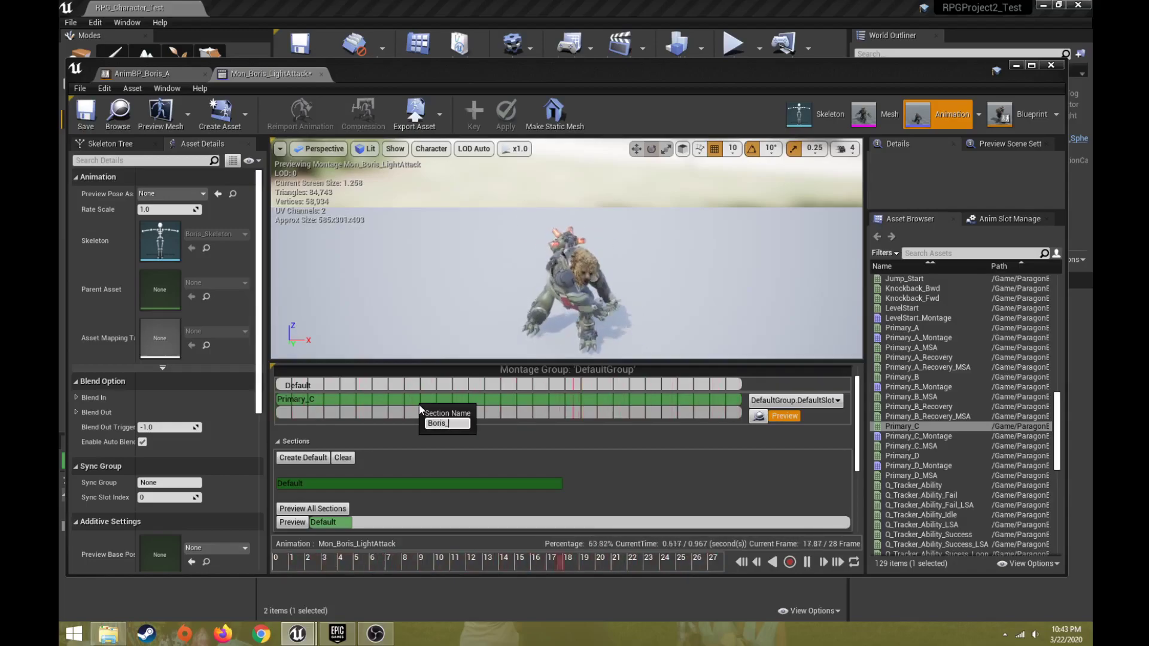
text(light)
key(BackSpace)
key(BackSpace)
key(BackSpace)
key(BackSpace)
key(BackSpace)
key(BackSpace)
text(LightAttack)
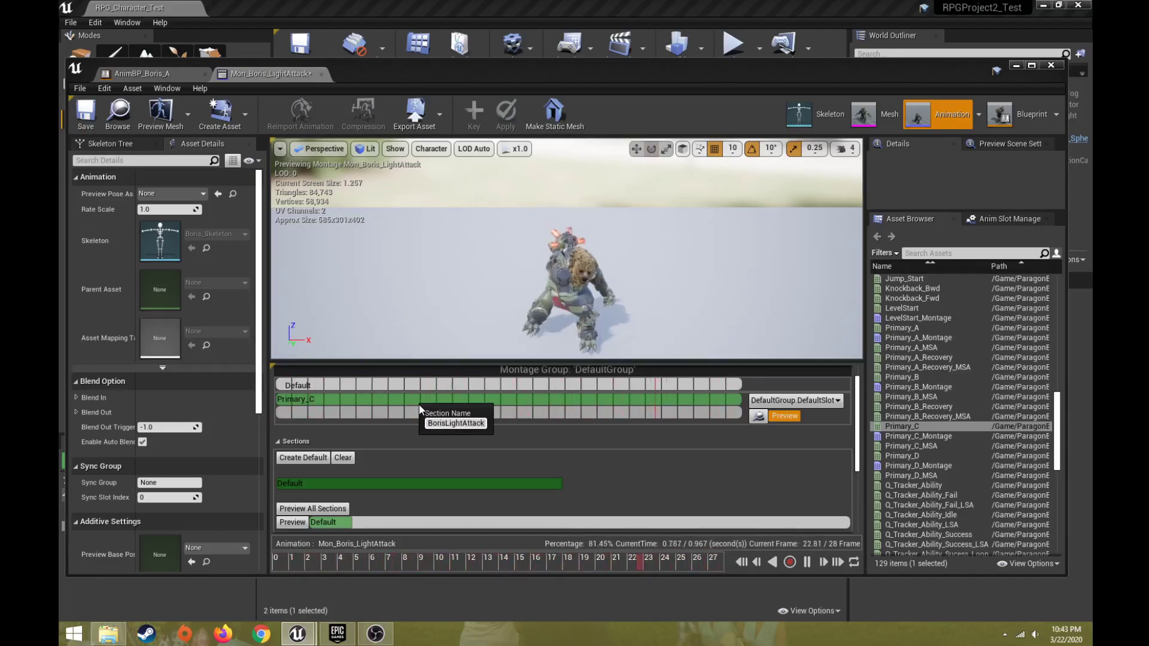
text(a)
key(BackSpace)
text(A)
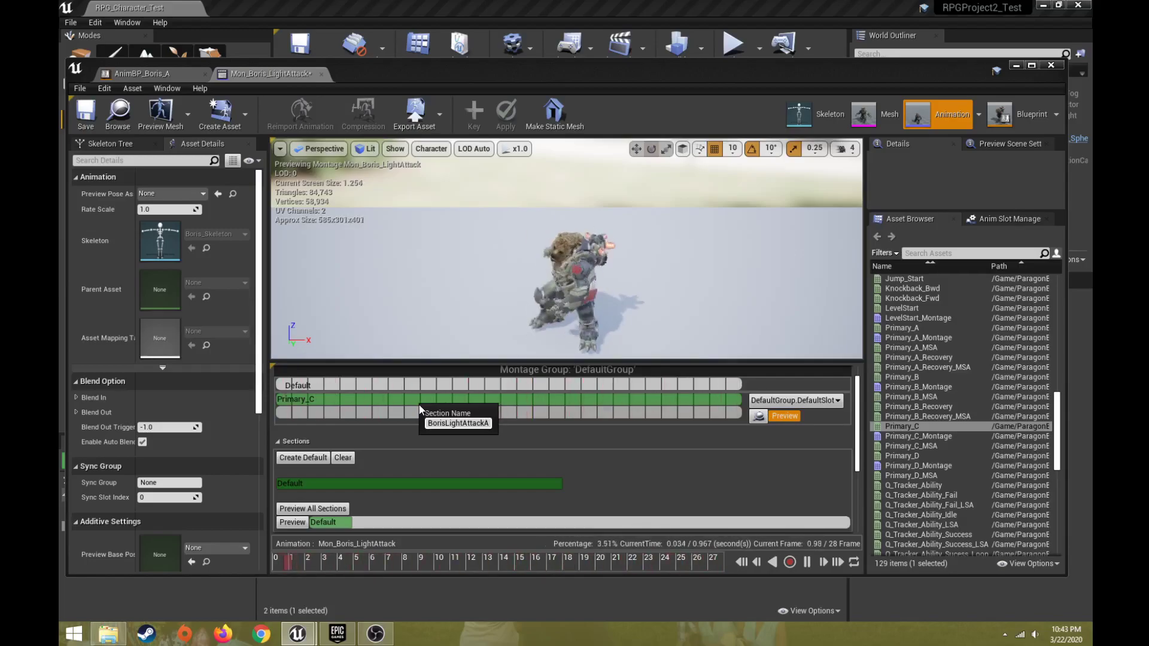
key(Return)
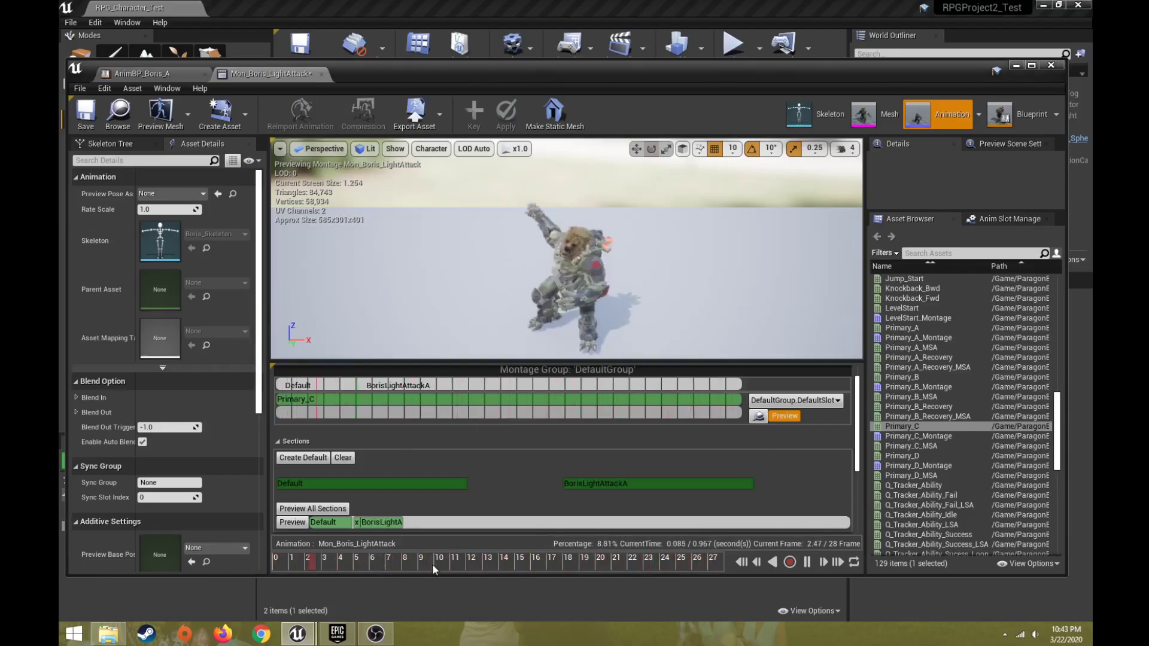
Delete the Default montage section and preview the montage with only BorisLightAttackA.
click(283, 386)
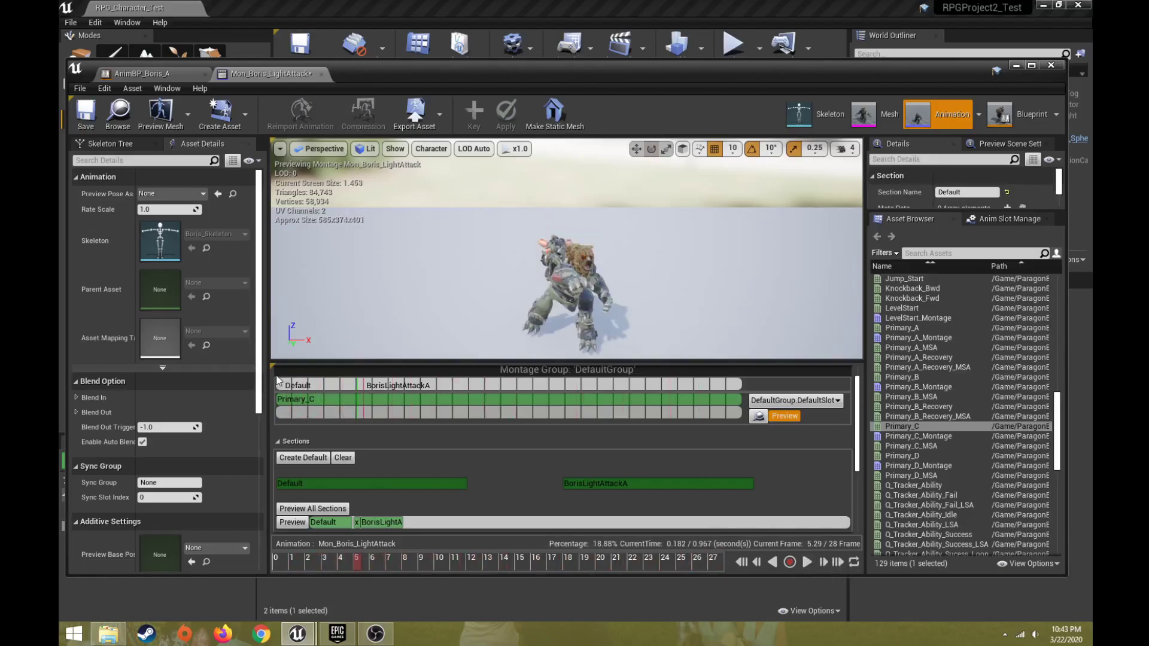
right_click(282, 381)
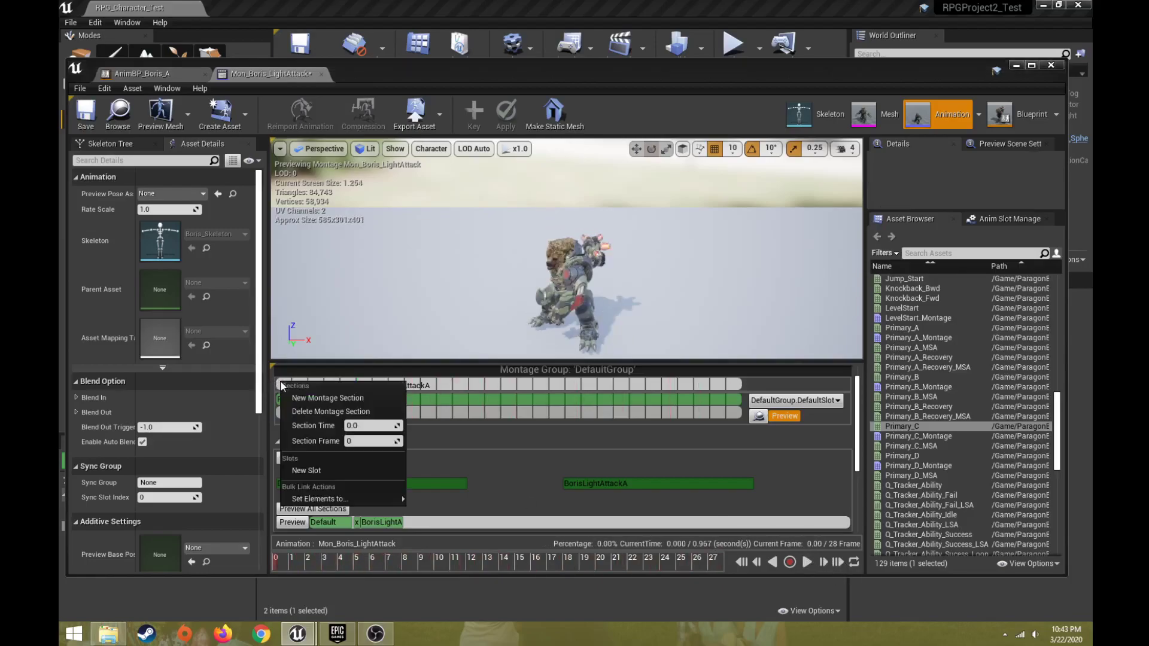
click(316, 411)
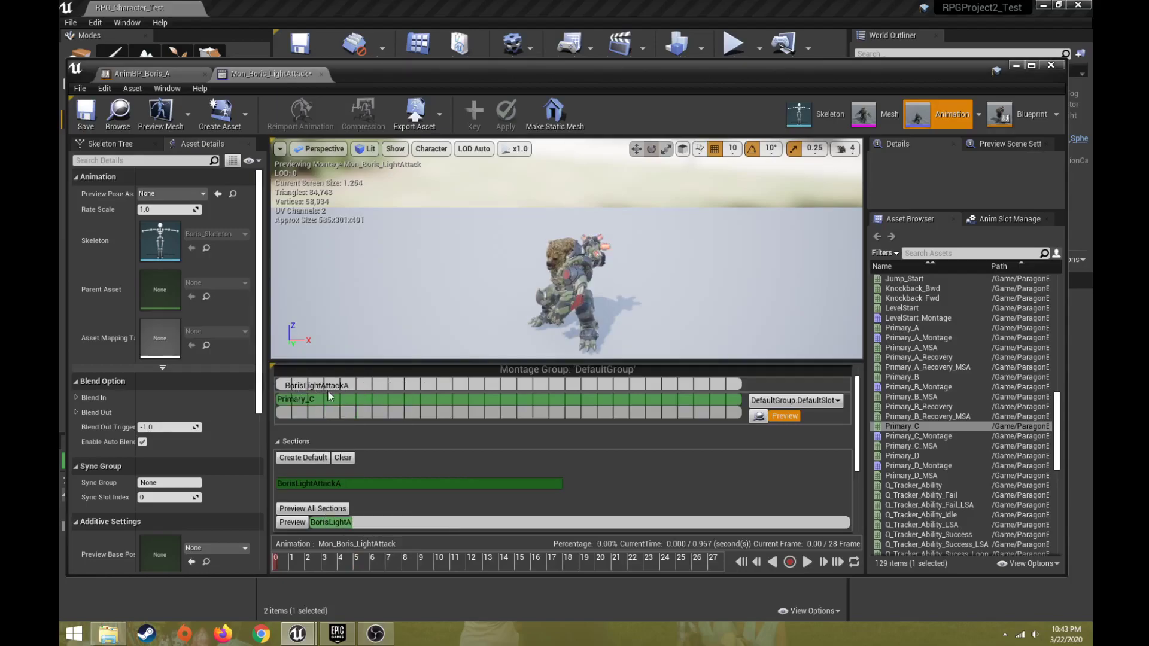
right_click(327, 383)
click(293, 385)
click(807, 563)
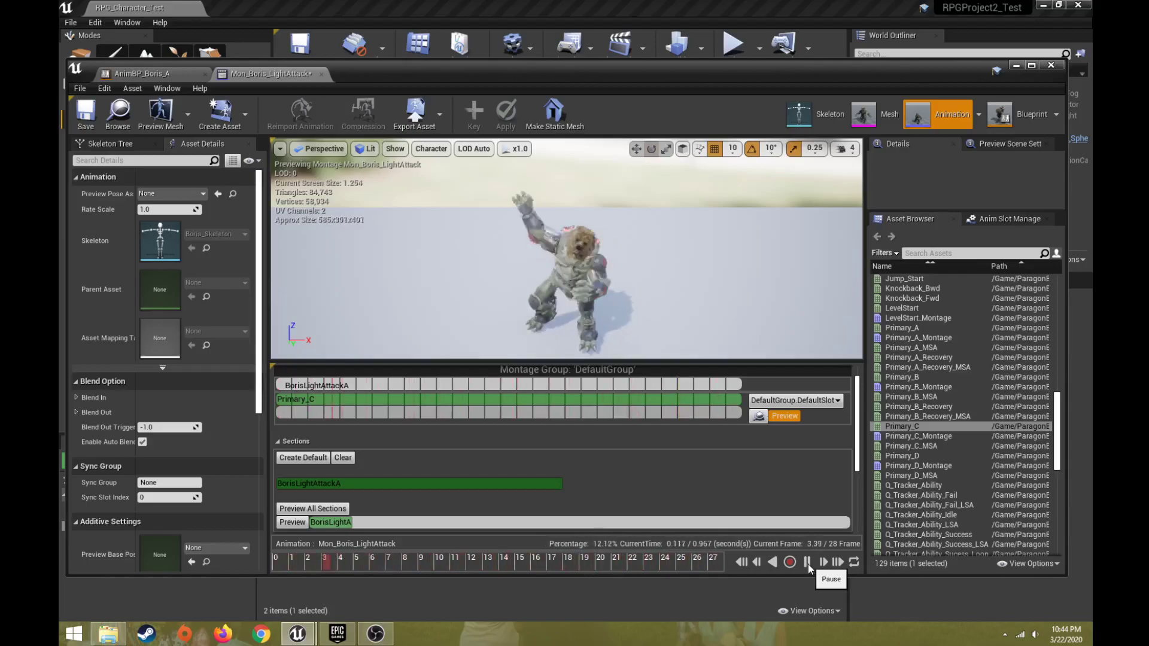
click(808, 565)
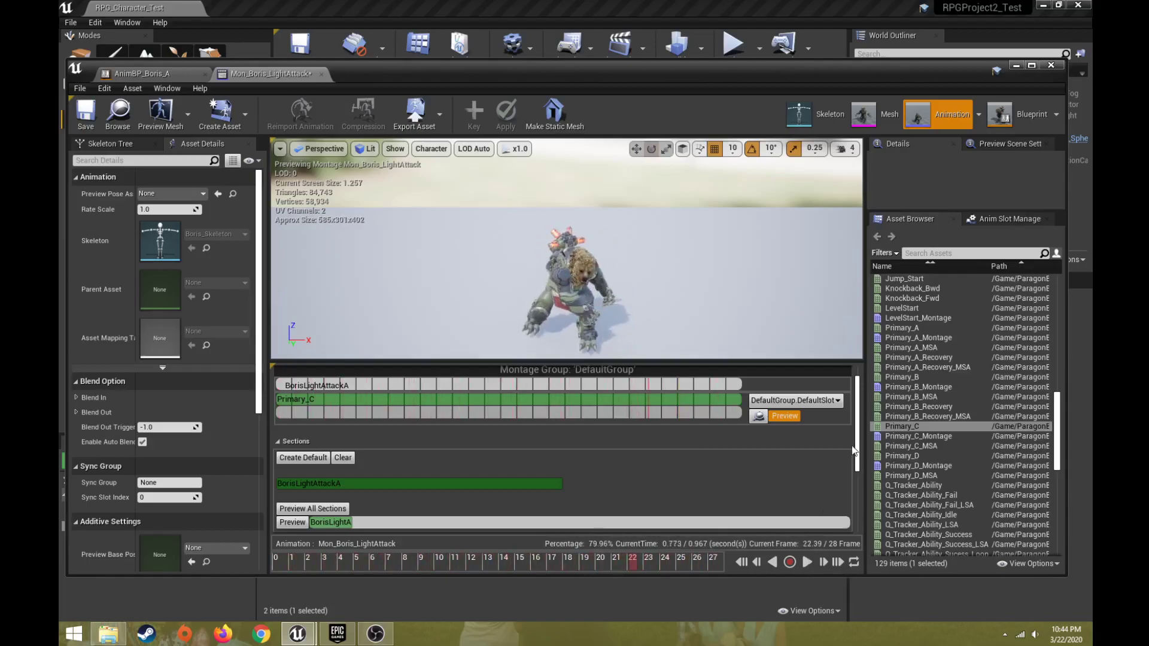
Add a new animation slot named BorisLightAttackASlot to DefaultGroup.
click(1002, 220)
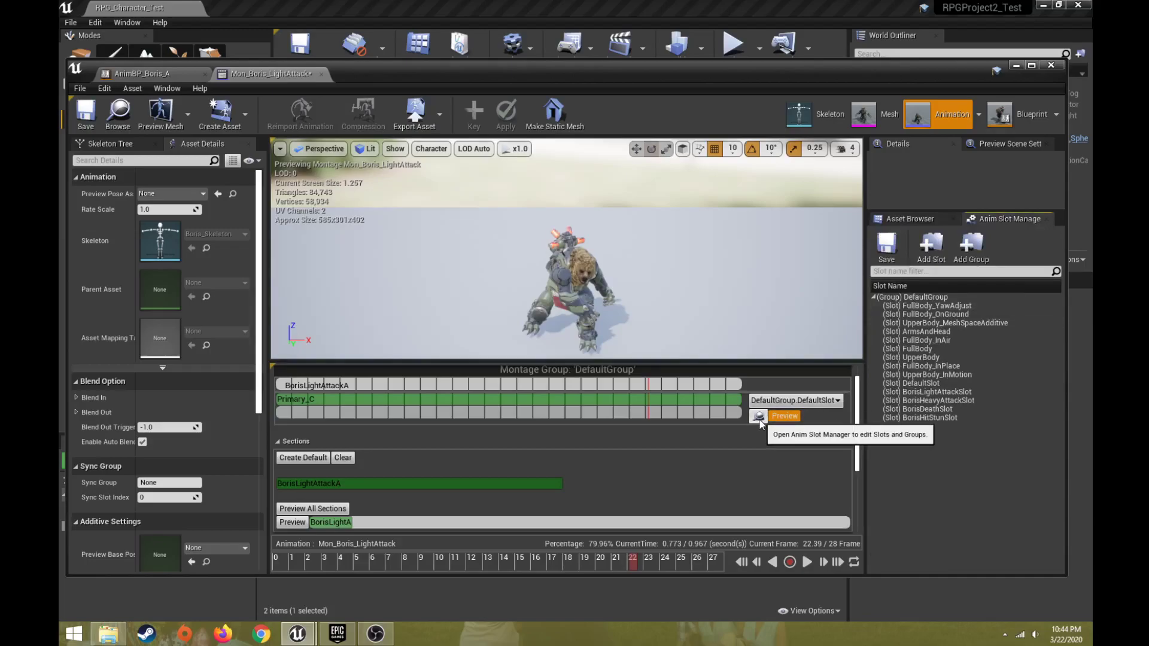
click(808, 401)
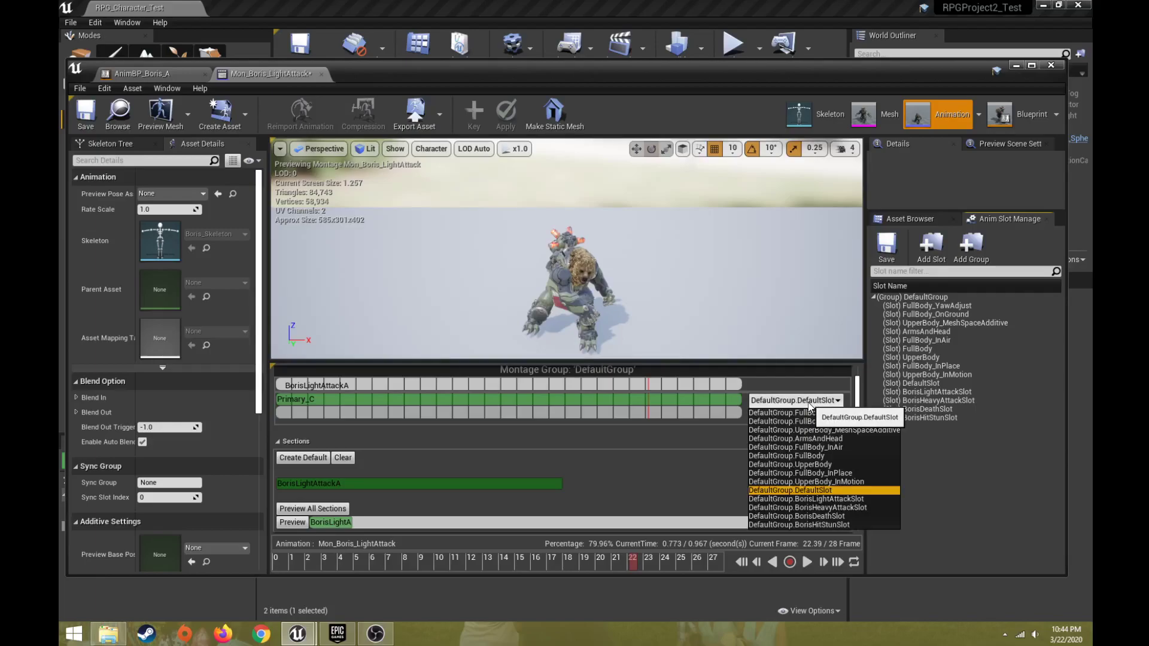
click(809, 403)
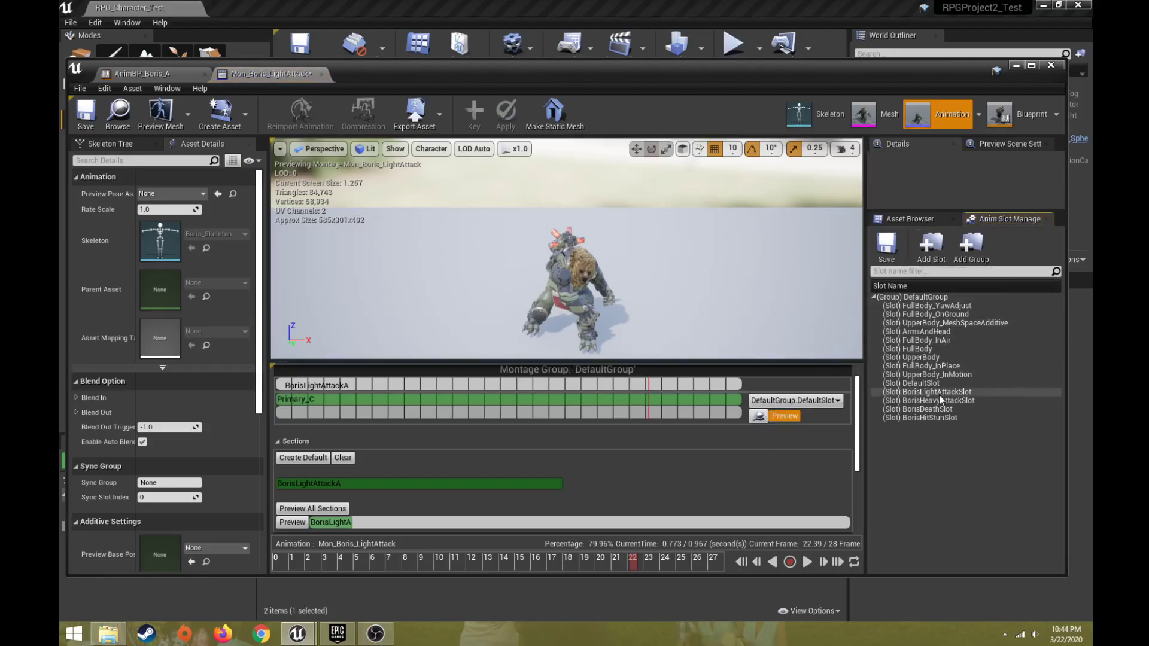
click(931, 255)
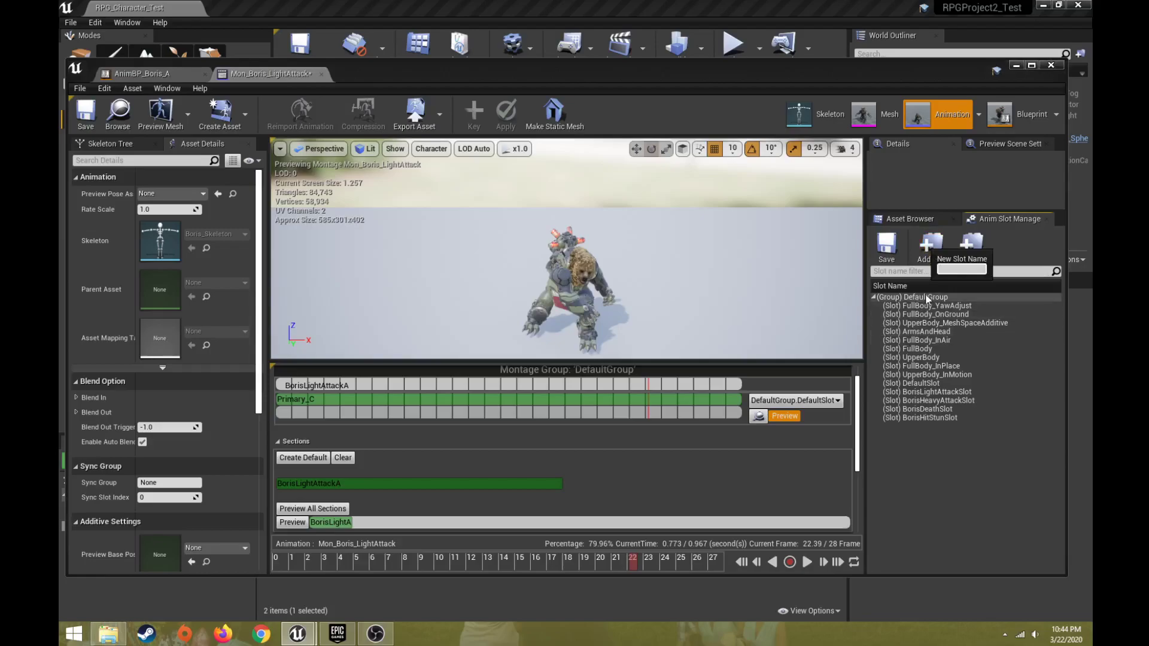
text(BorisLightAttack)
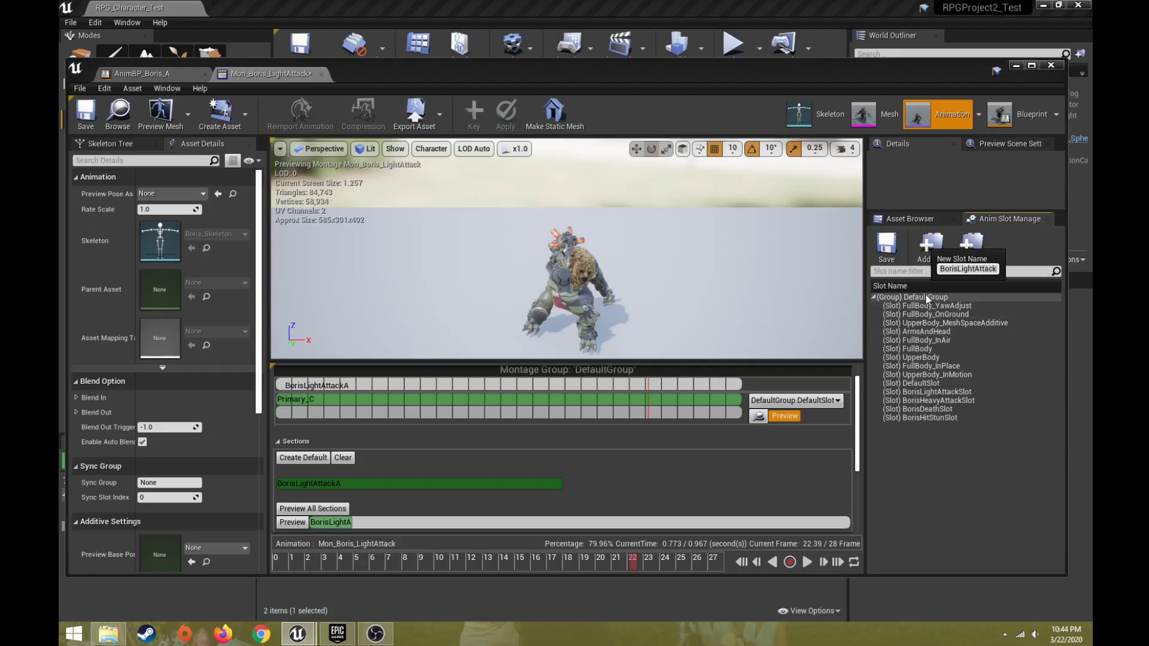
text(ASlot)
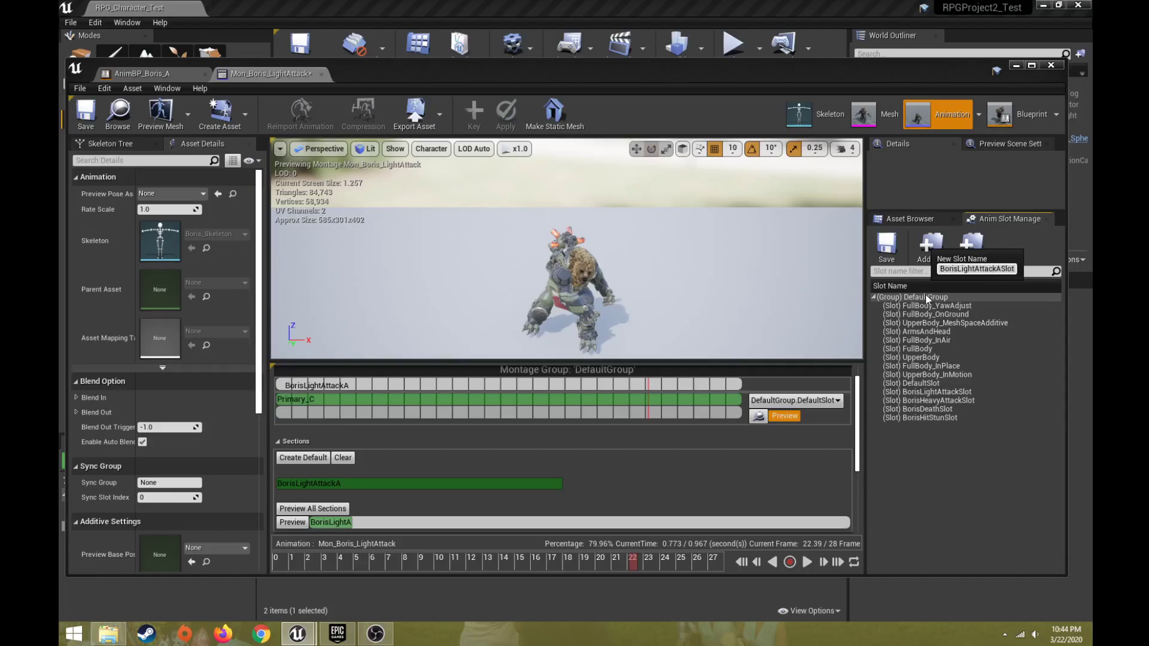
key(Return)
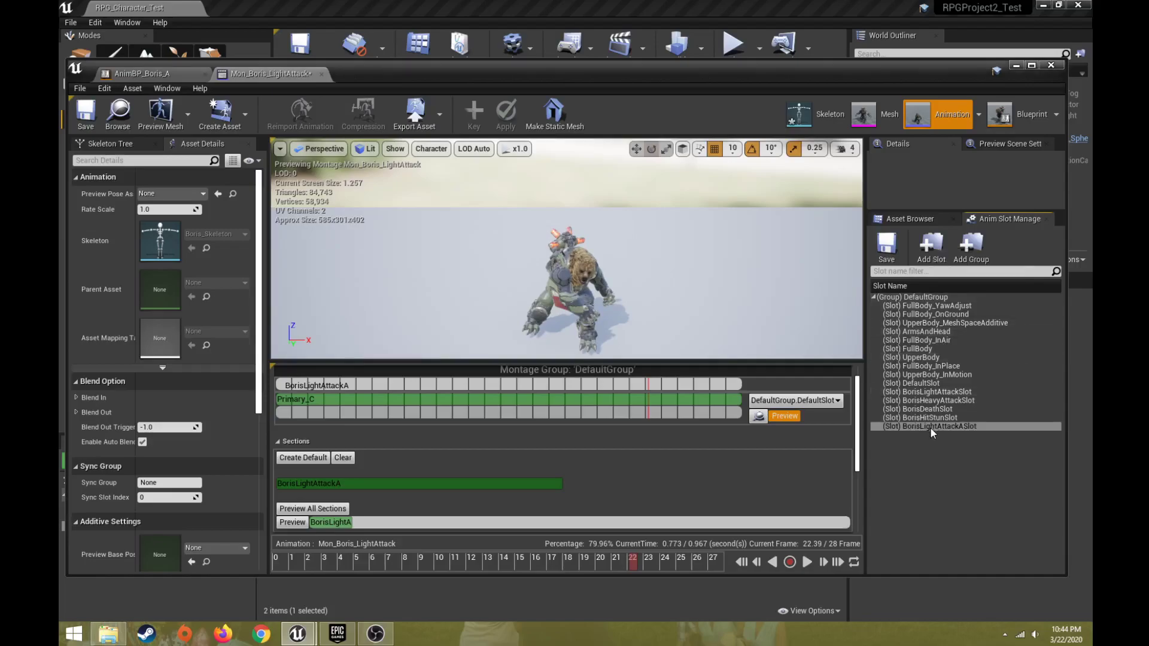
Assign DefaultGroup.BorisLightAttackASlot to the Primary_C track, and save and close the montage.
click(832, 401)
click(826, 409)
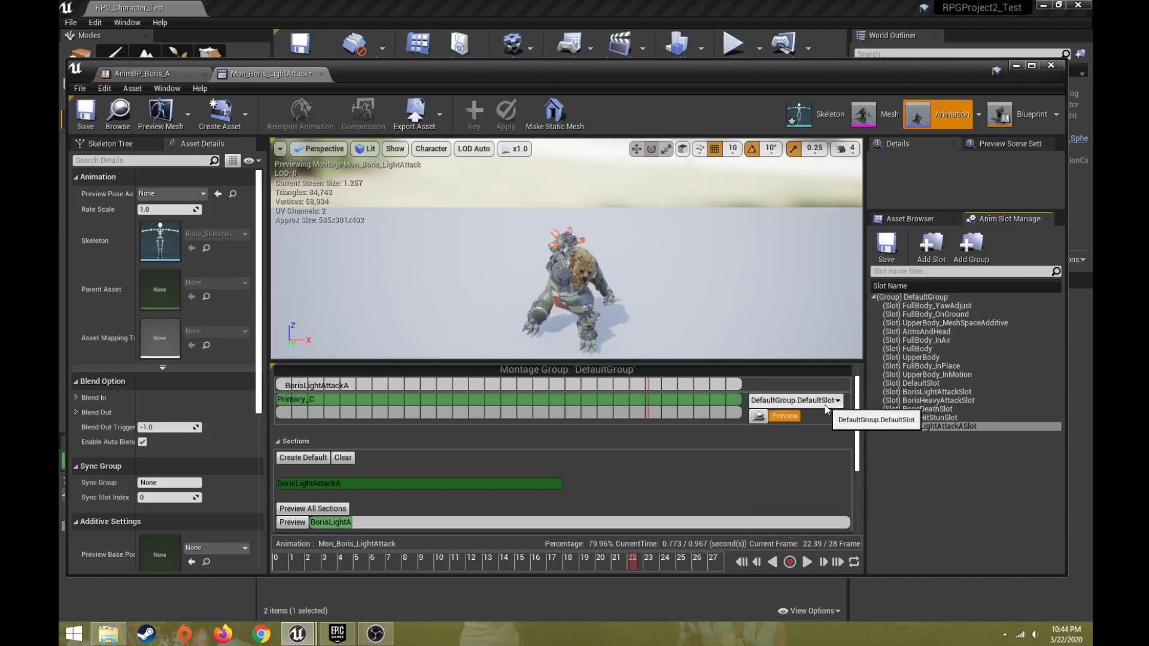
click(809, 401)
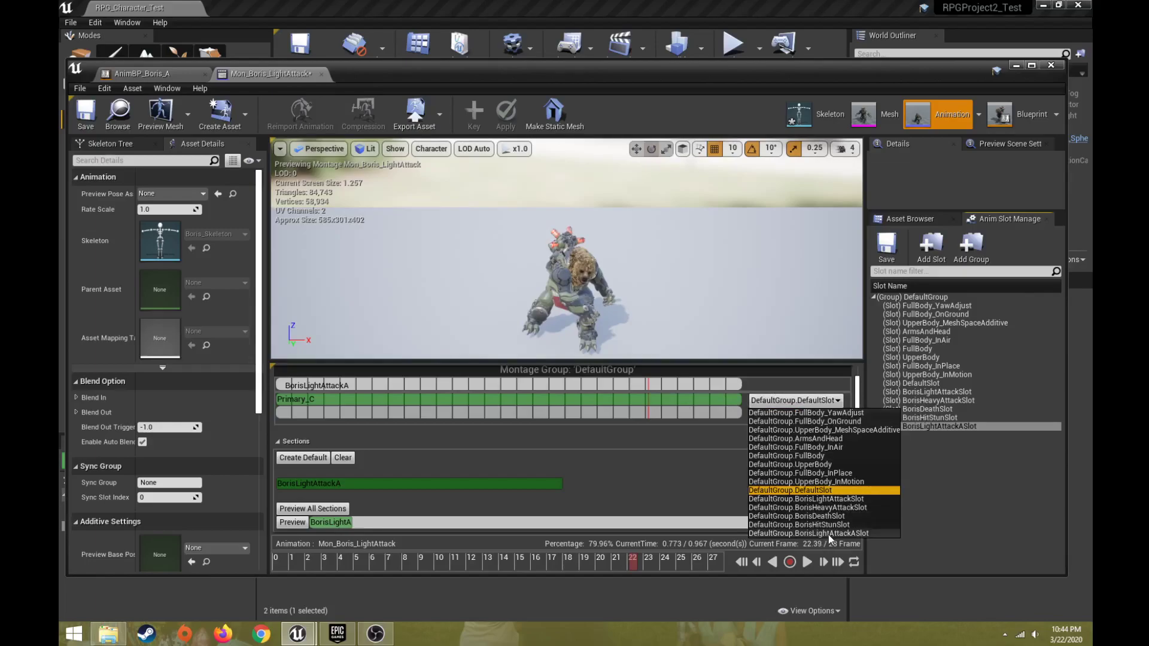
click(862, 531)
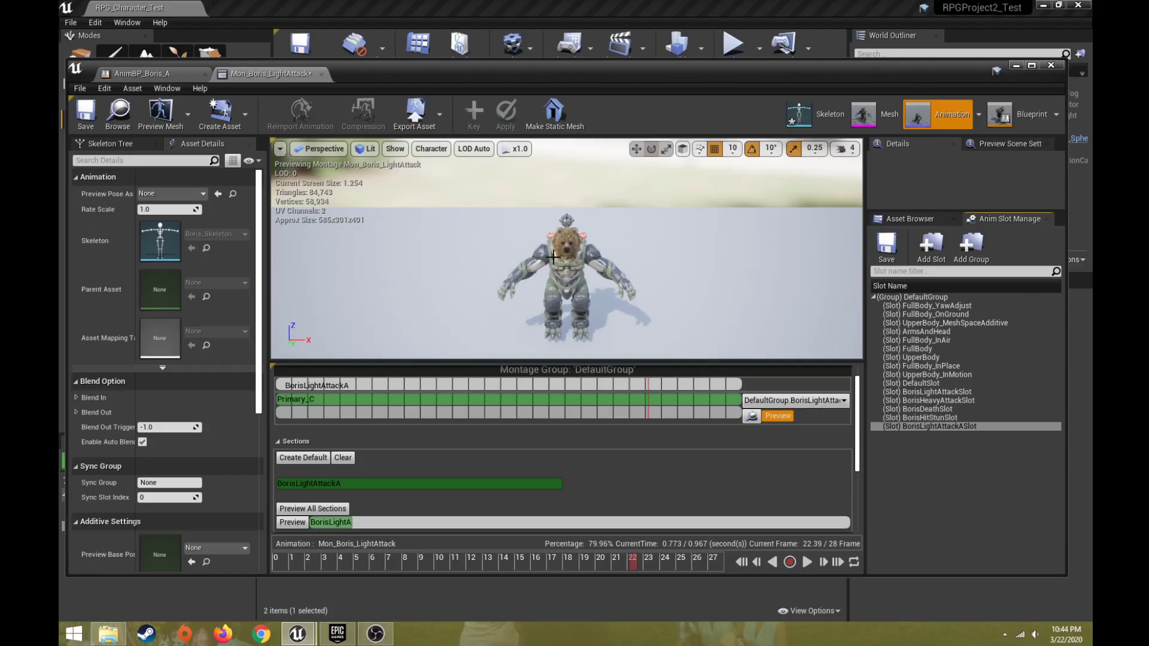
click(87, 114)
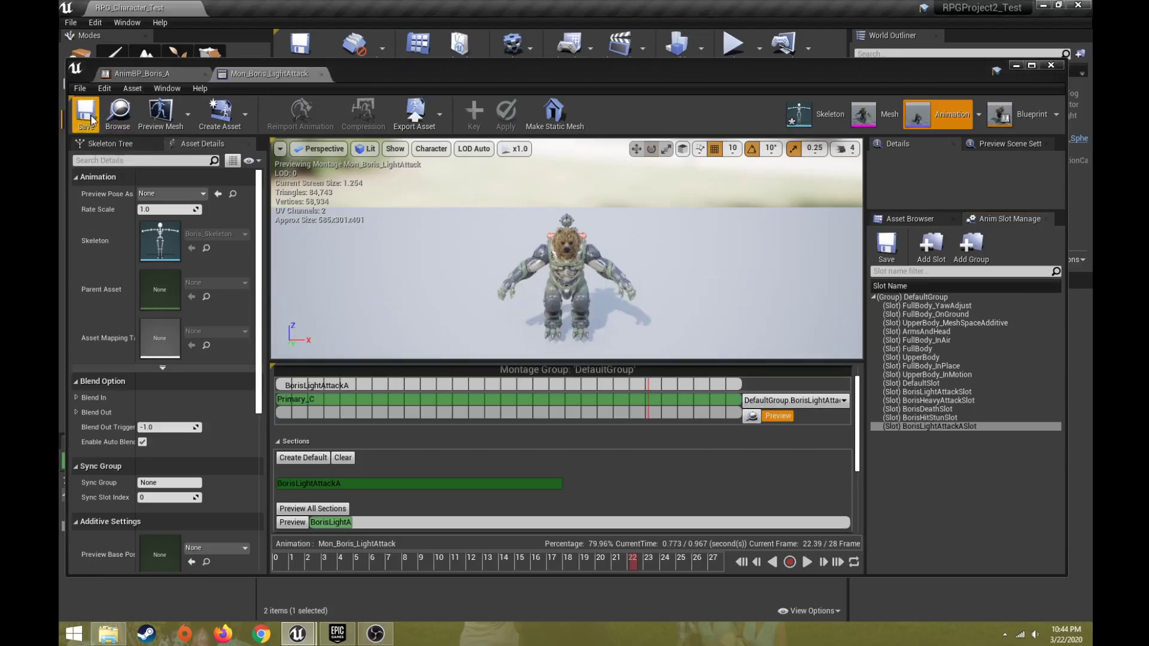
click(321, 73)
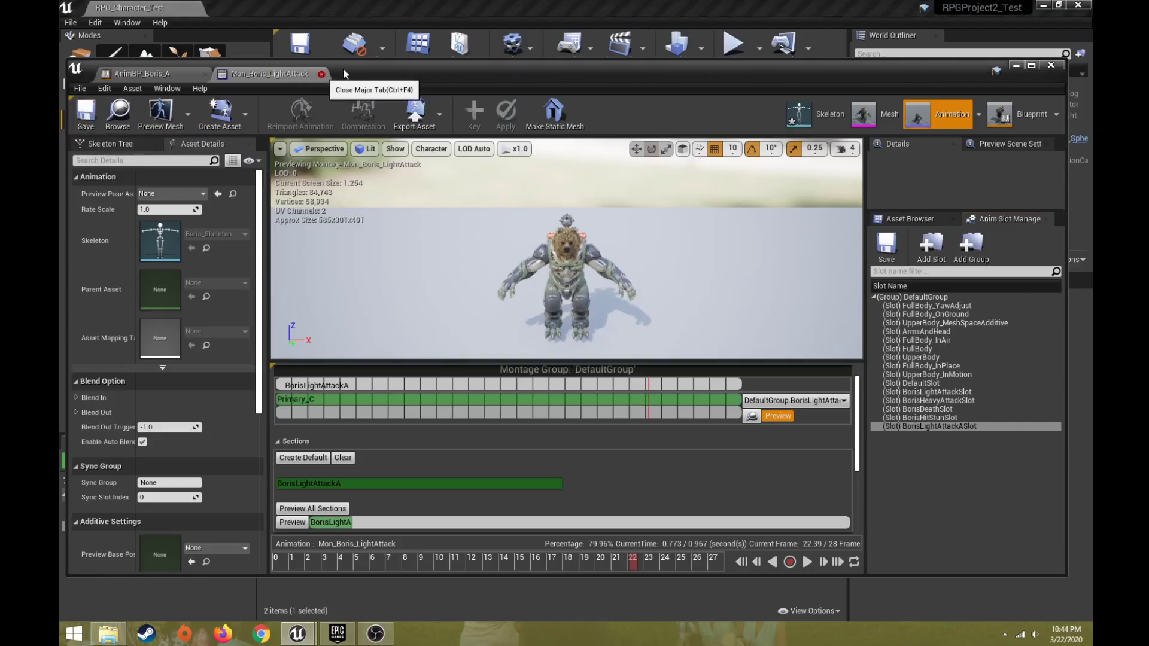
drag(346, 73, 354, 583)
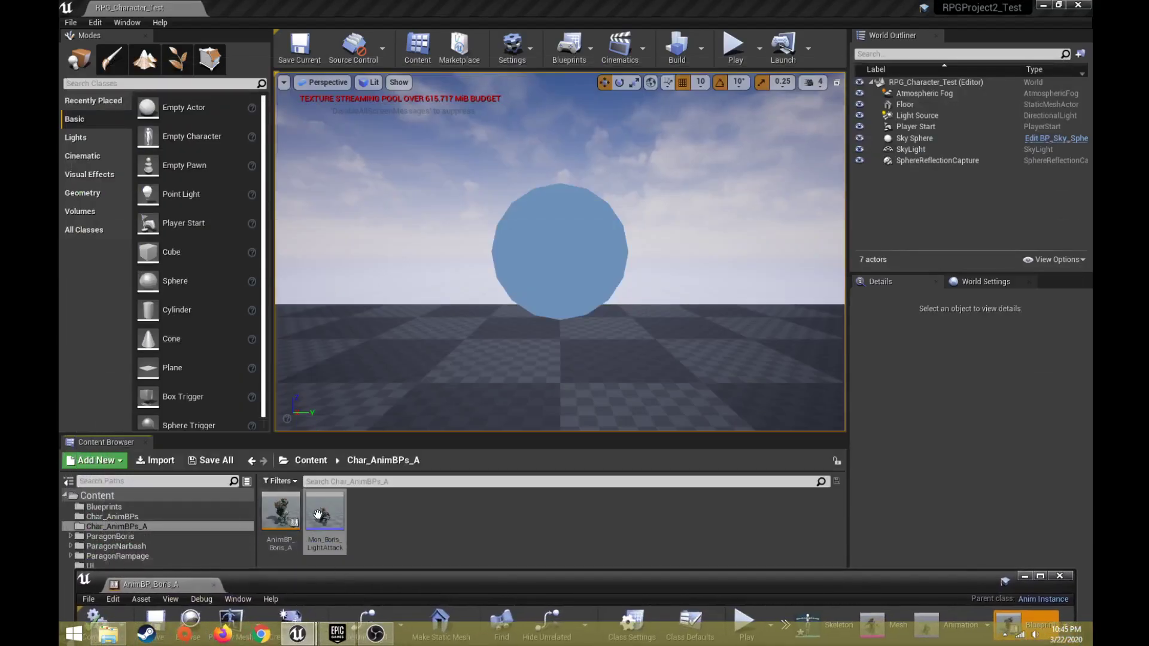
Reopen Mon_Boris_LightAttack from the Char_AnimBPs_A folder to check it and close it again.
double_click(320, 514)
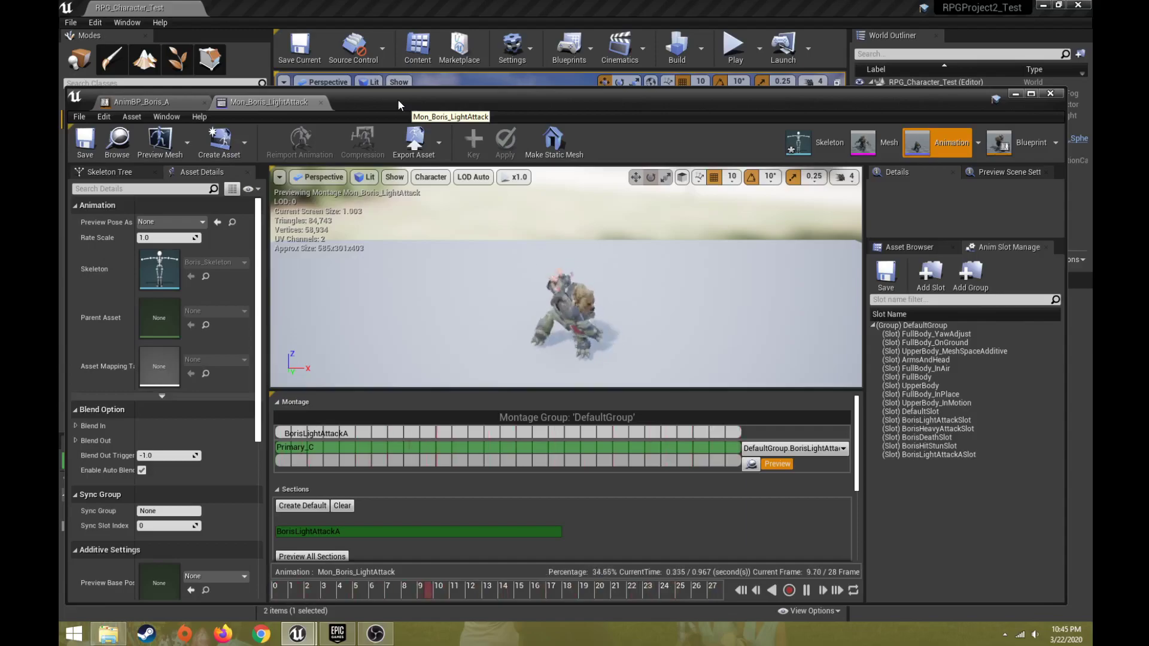
click(321, 103)
drag(346, 98, 368, 584)
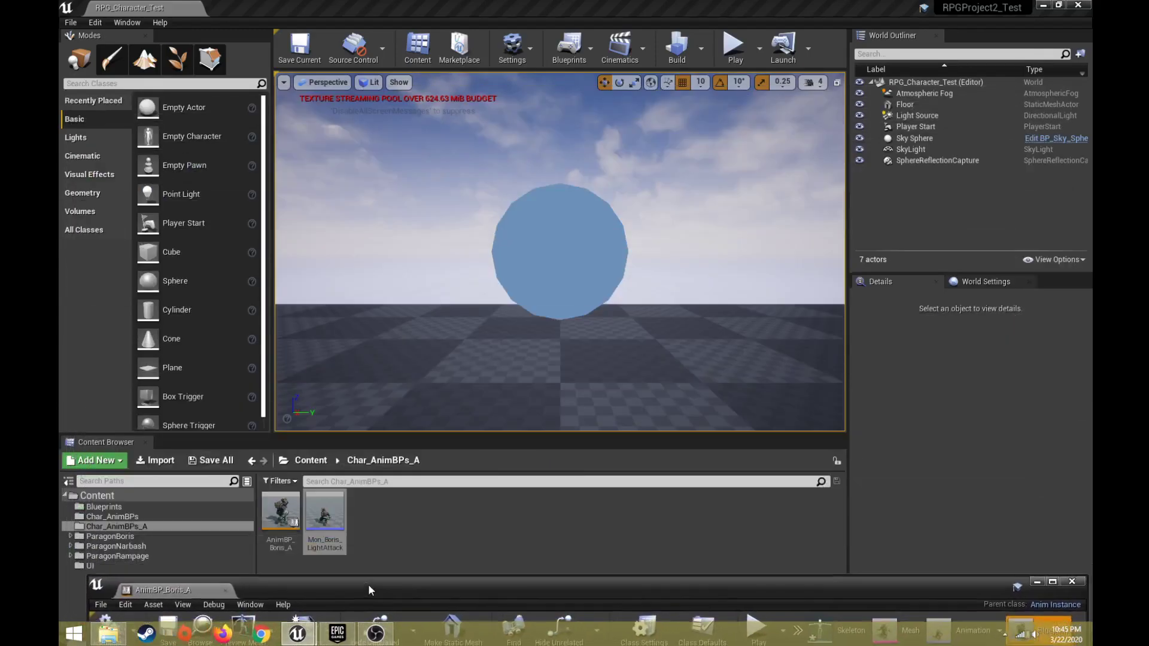
Create an animation montage for Boris_Skeleton in the Char_AnimBPs_A folder and name it Mon_Boris_HeavyAttack.
right_click(368, 506)
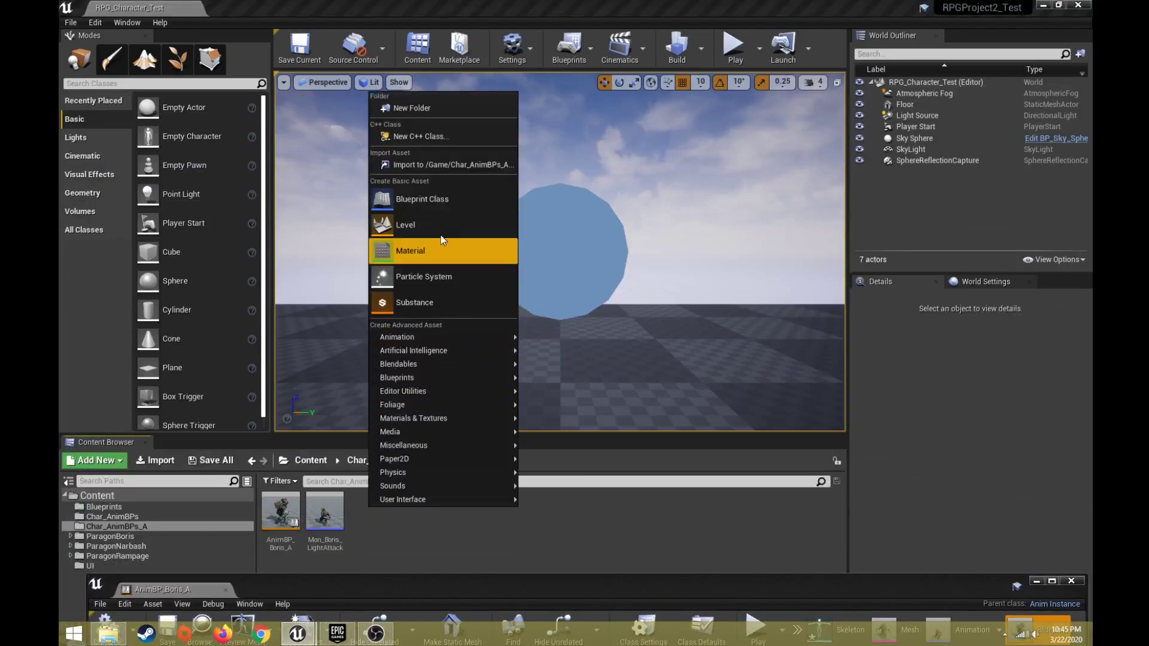
mouse_move(457, 335)
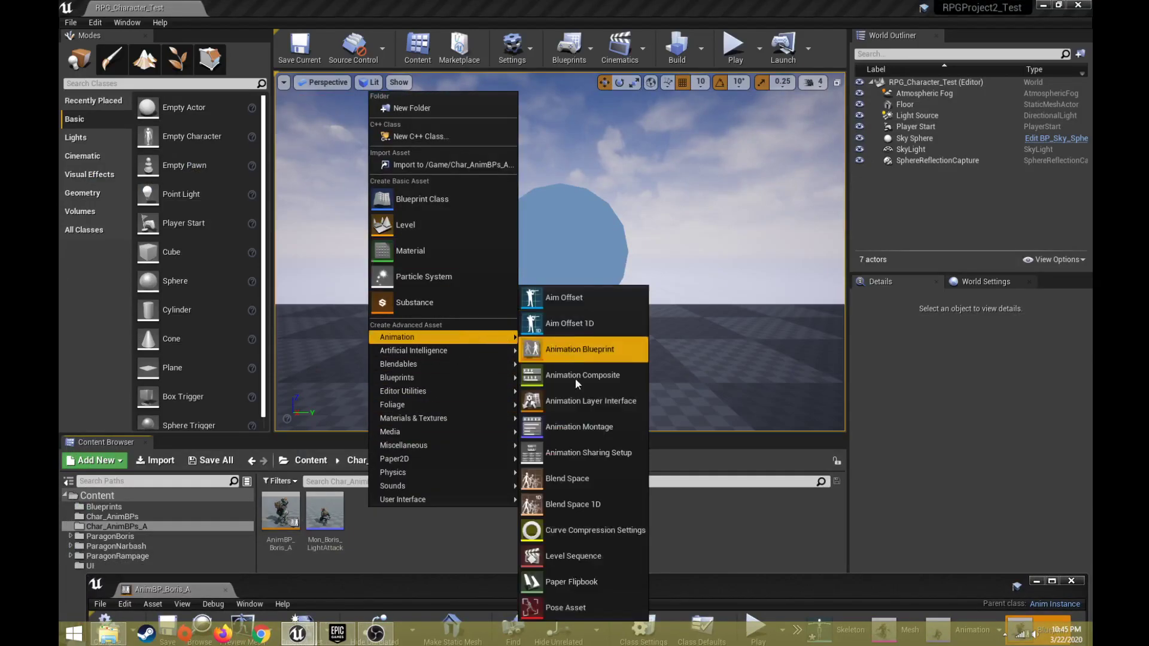
click(575, 431)
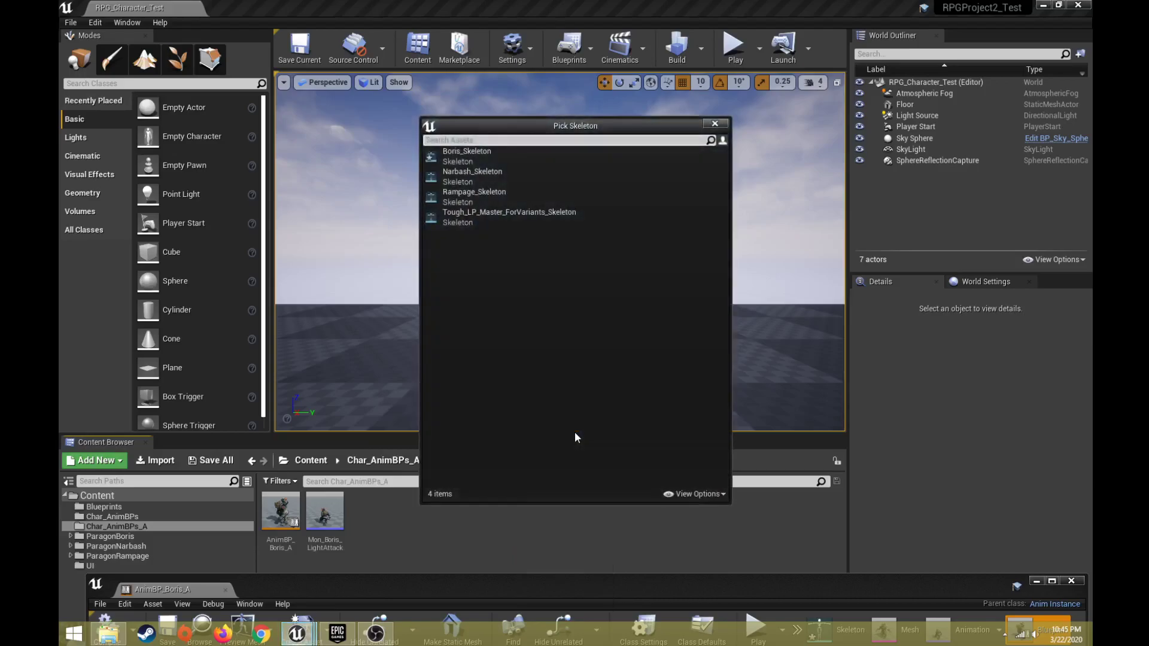
click(513, 157)
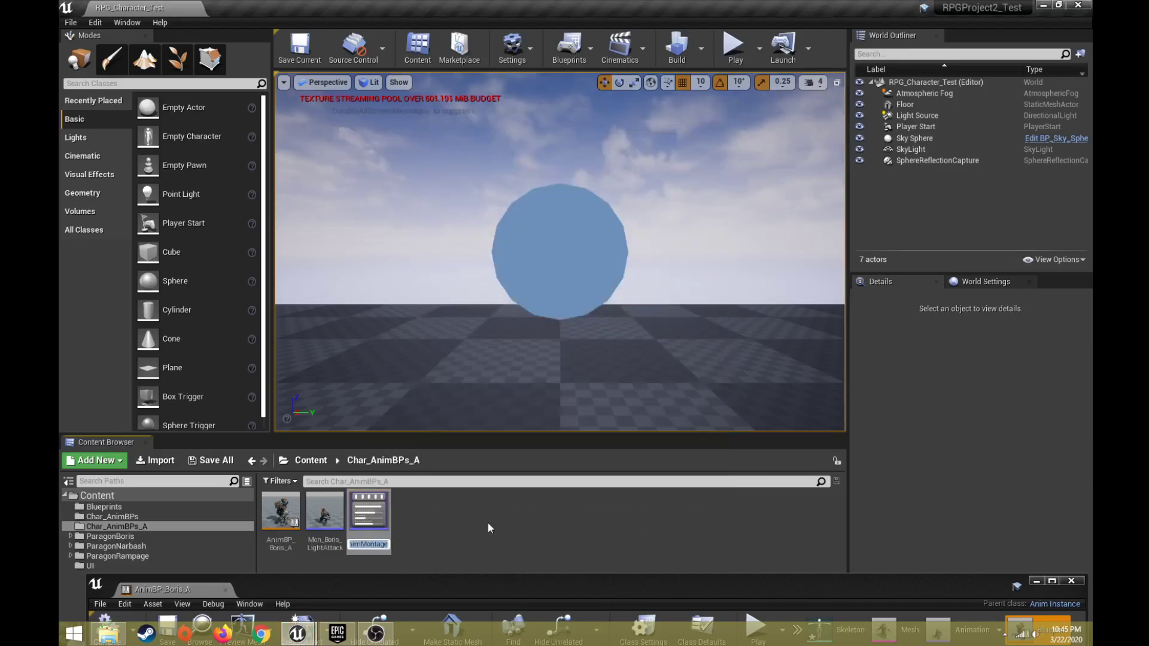
text(Mon_Bo)
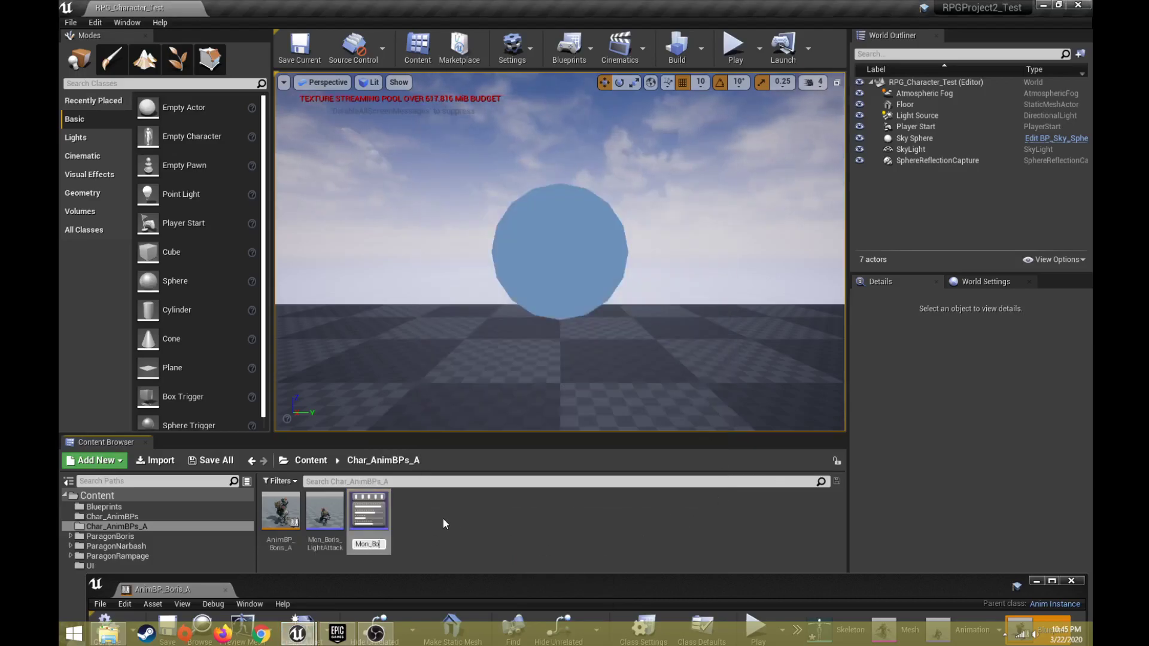
text(ris_Heav)
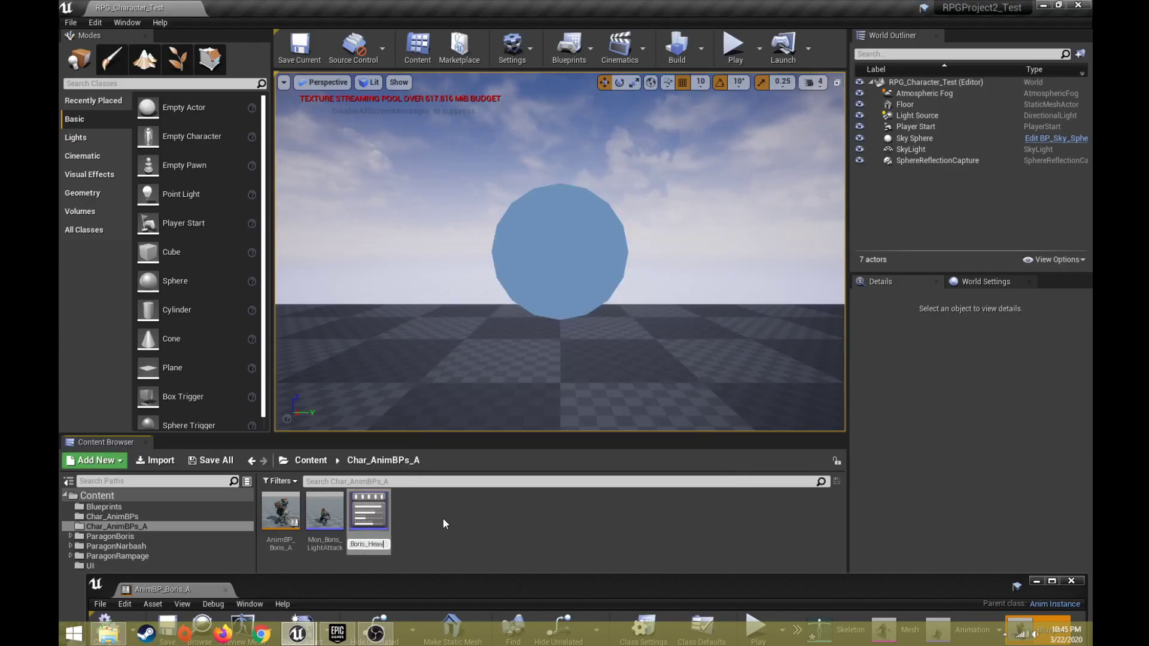
text(yAttack)
key(Return)
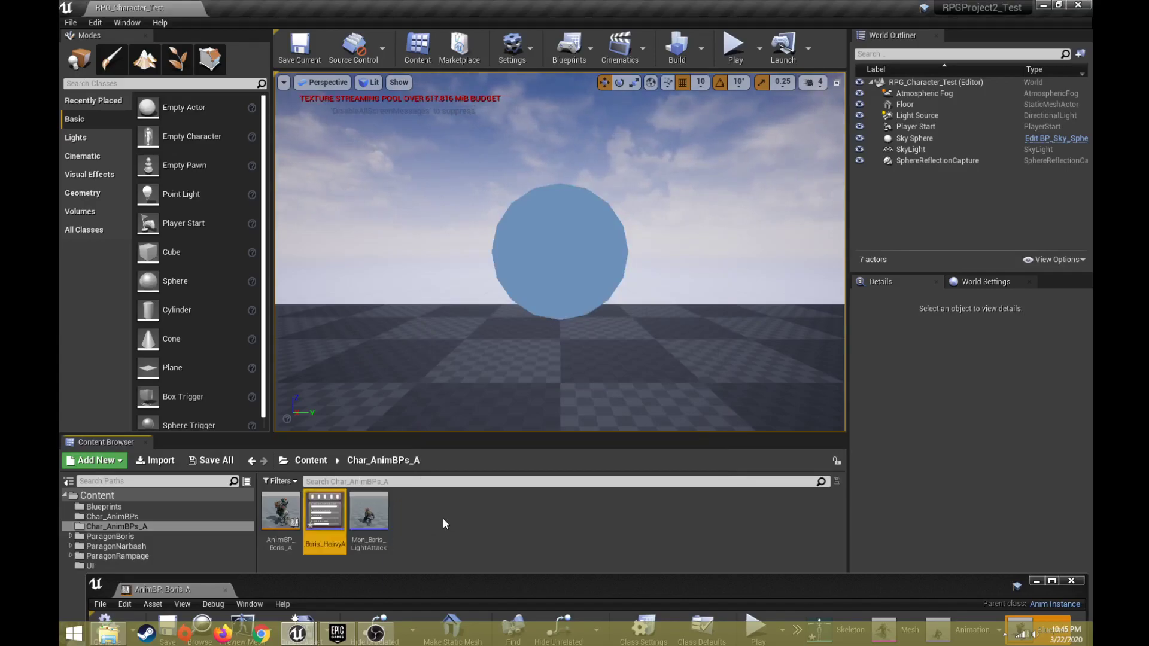
Rename the light and heavy attack montages as Mon_Boris_LightAttack_A and Mon_Boris_HeavyAttack_A.
click(377, 525)
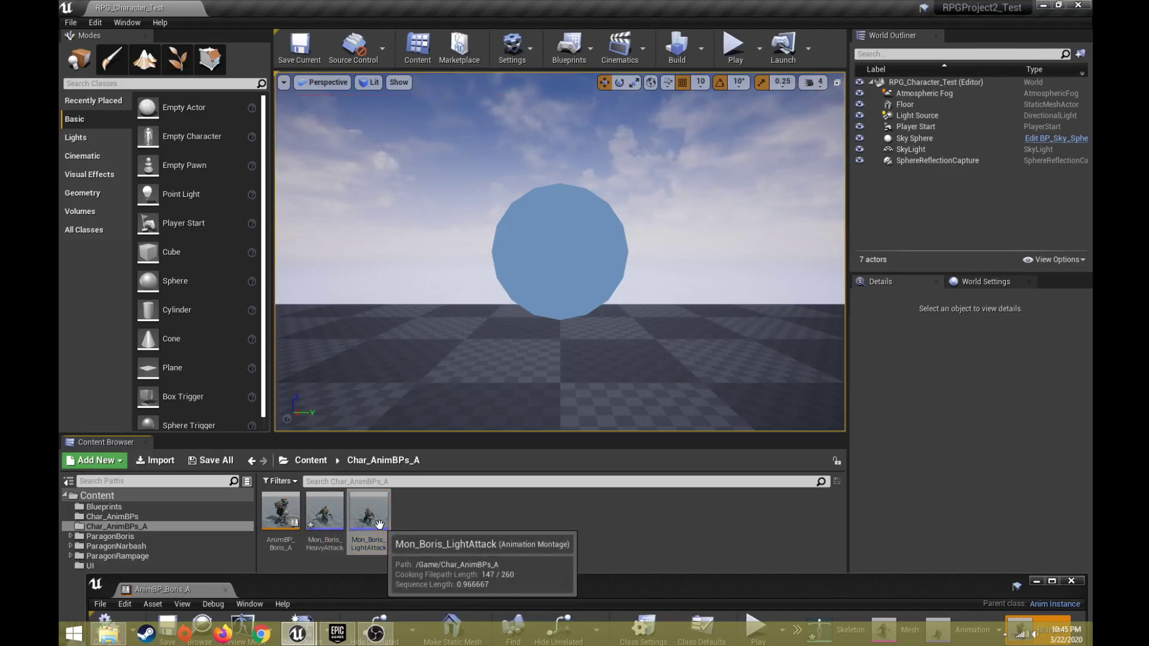
right_click(376, 522)
click(419, 290)
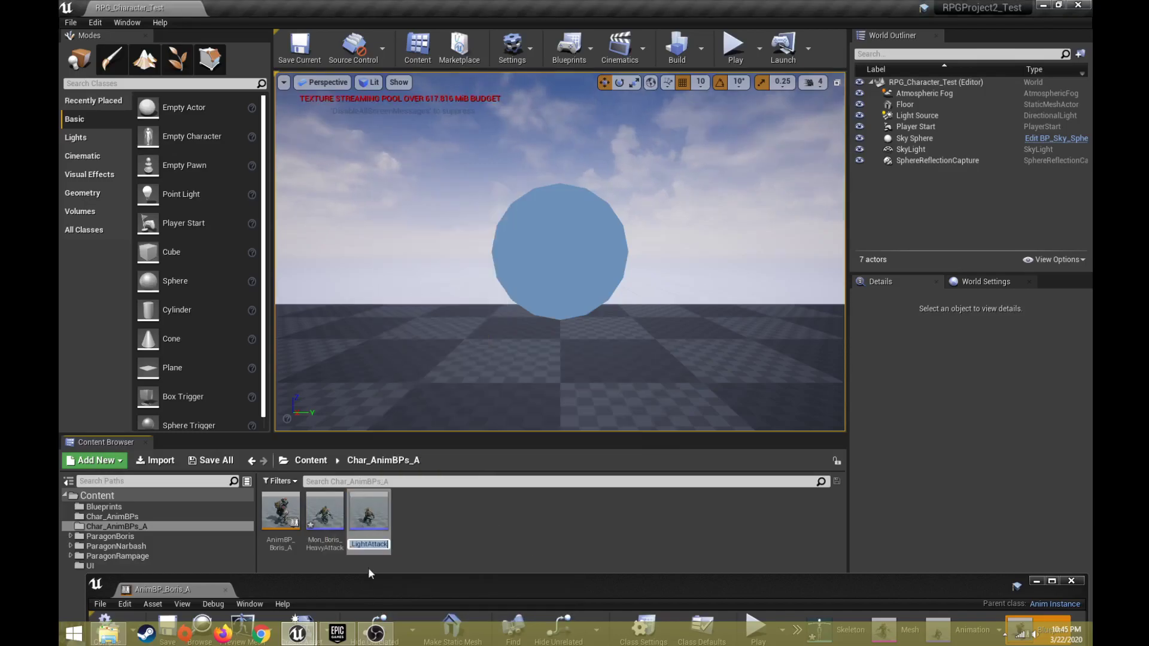
key(Return)
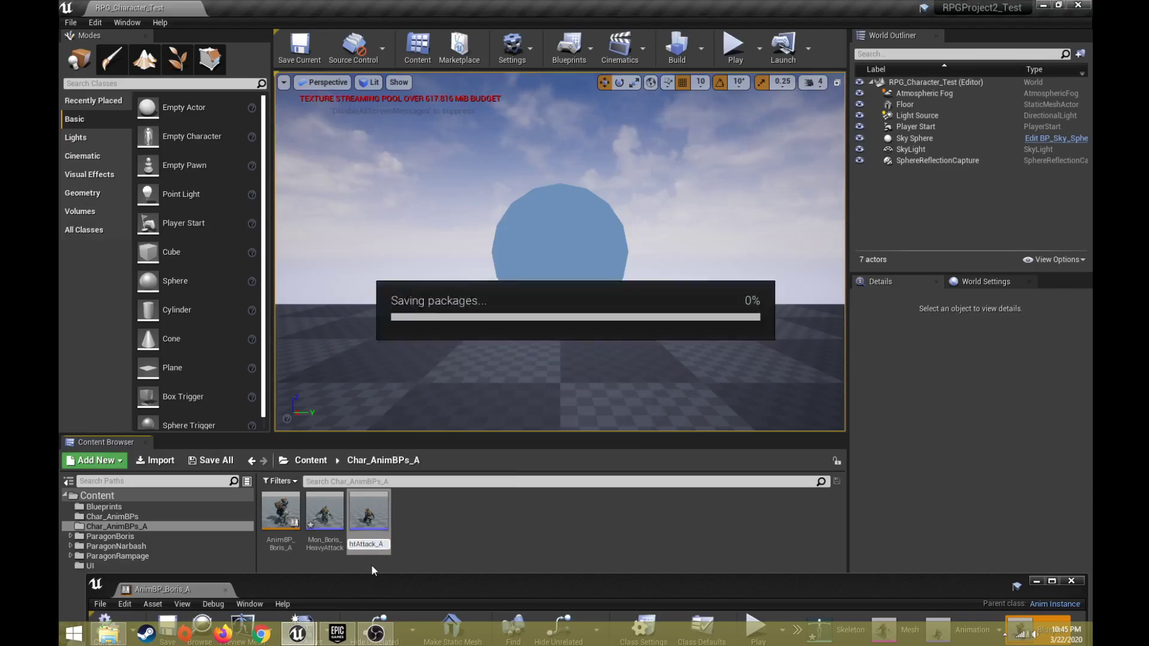
right_click(327, 515)
click(360, 283)
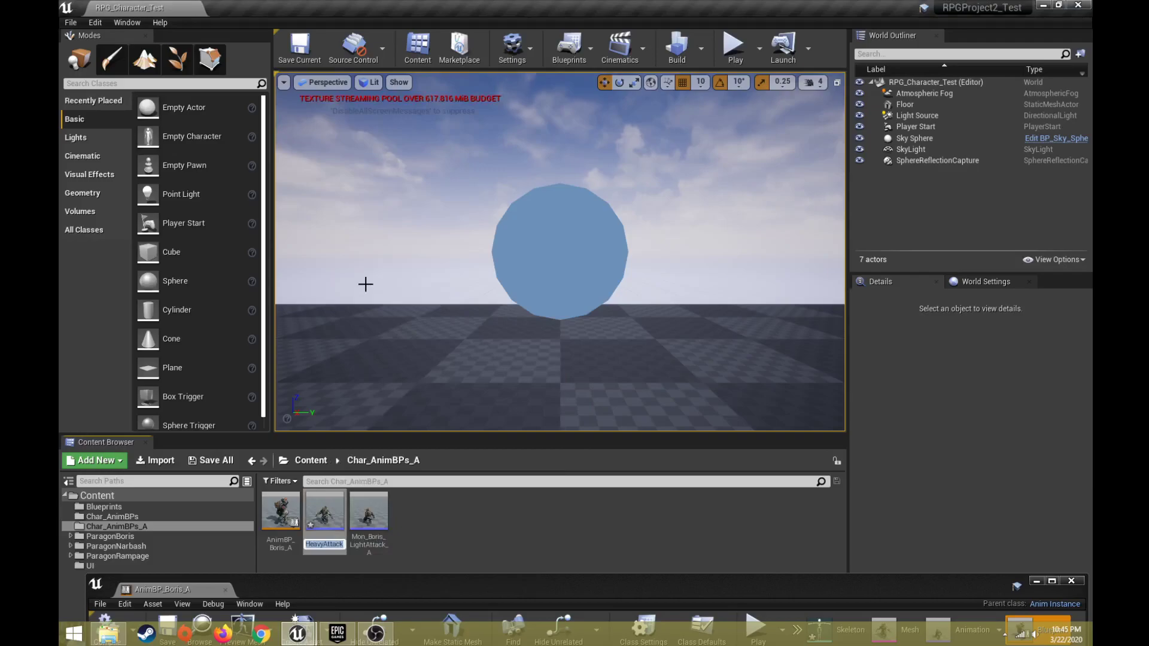
text(_A)
key(Return)
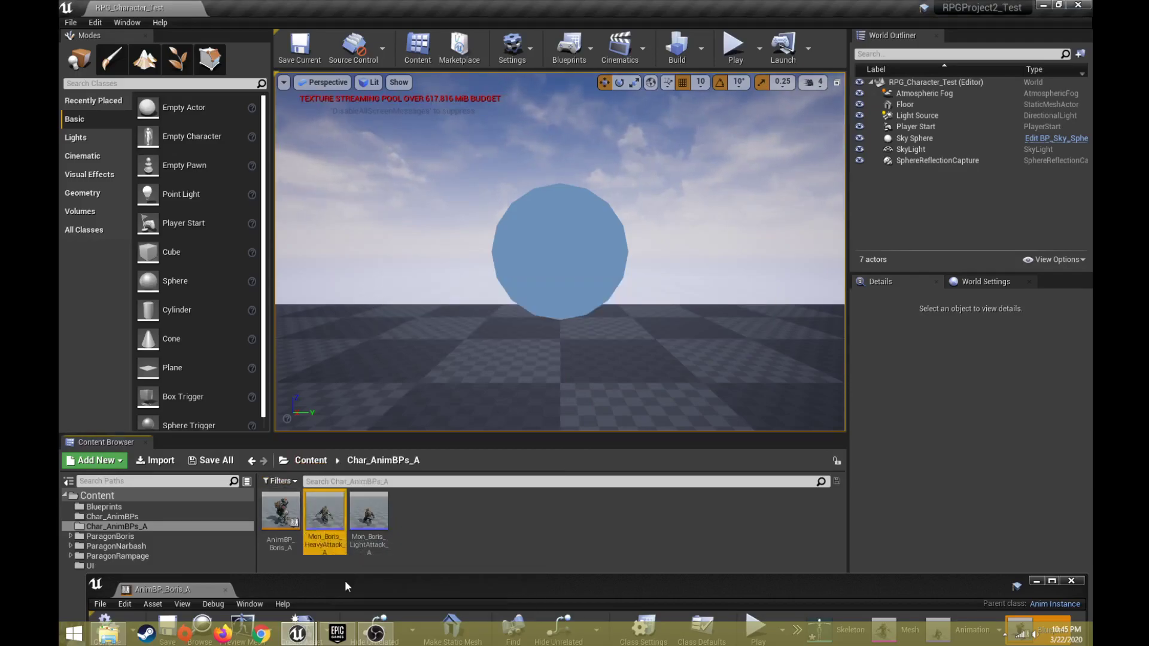
Open Mon_Boris_HeavyAttack_A and add the Primary_A animation followed by Primary_D to its montage track.
double_click(325, 513)
drag(588, 581, 559, 70)
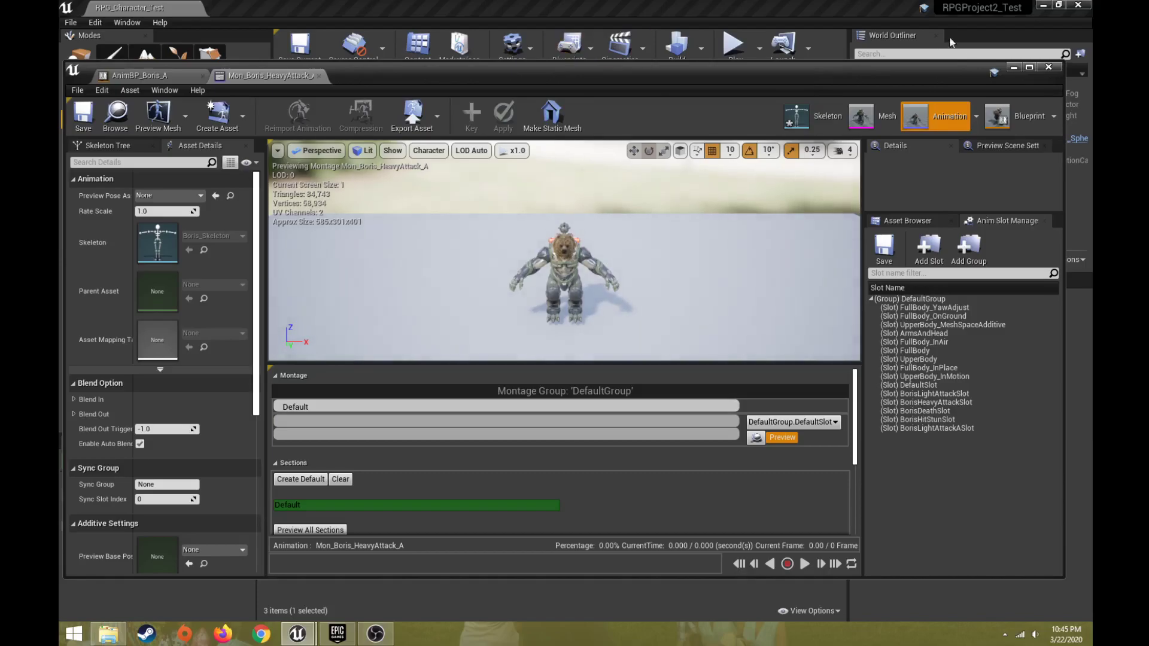
click(907, 222)
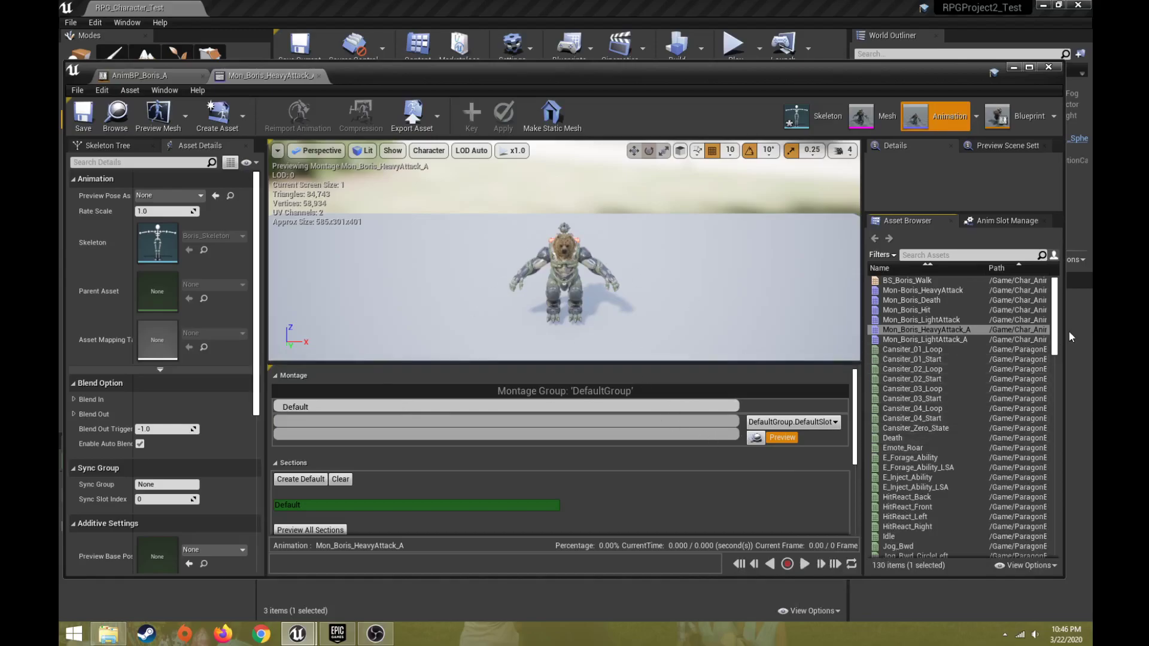
drag(1057, 341, 1040, 450)
mouse_move(914, 352)
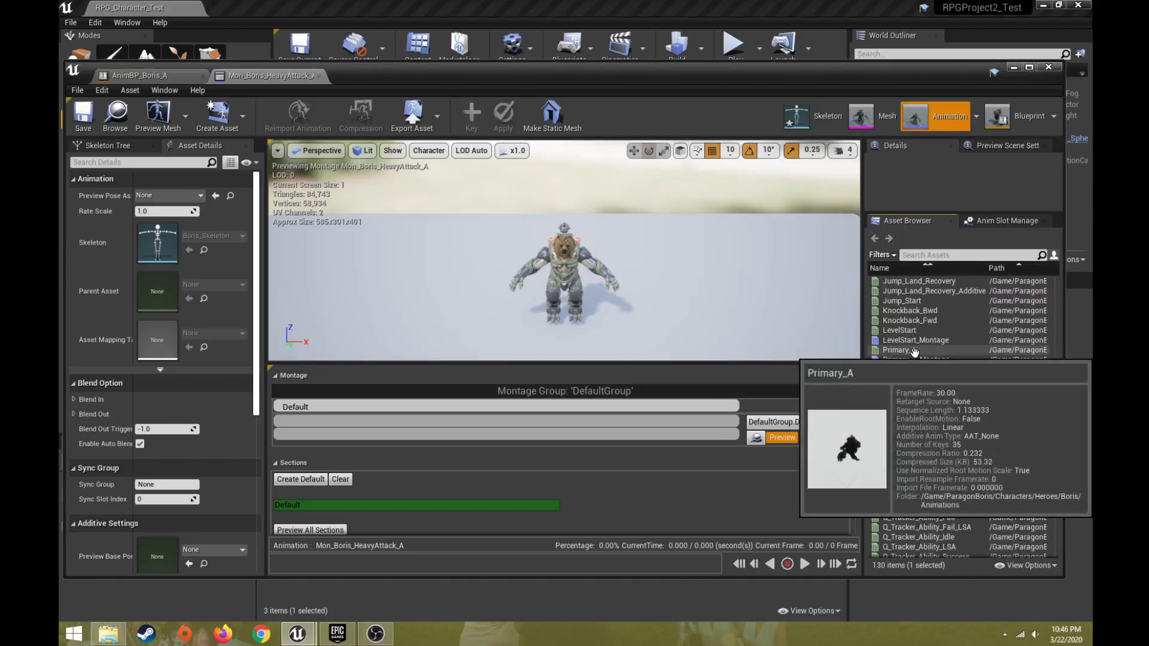
drag(914, 351, 286, 423)
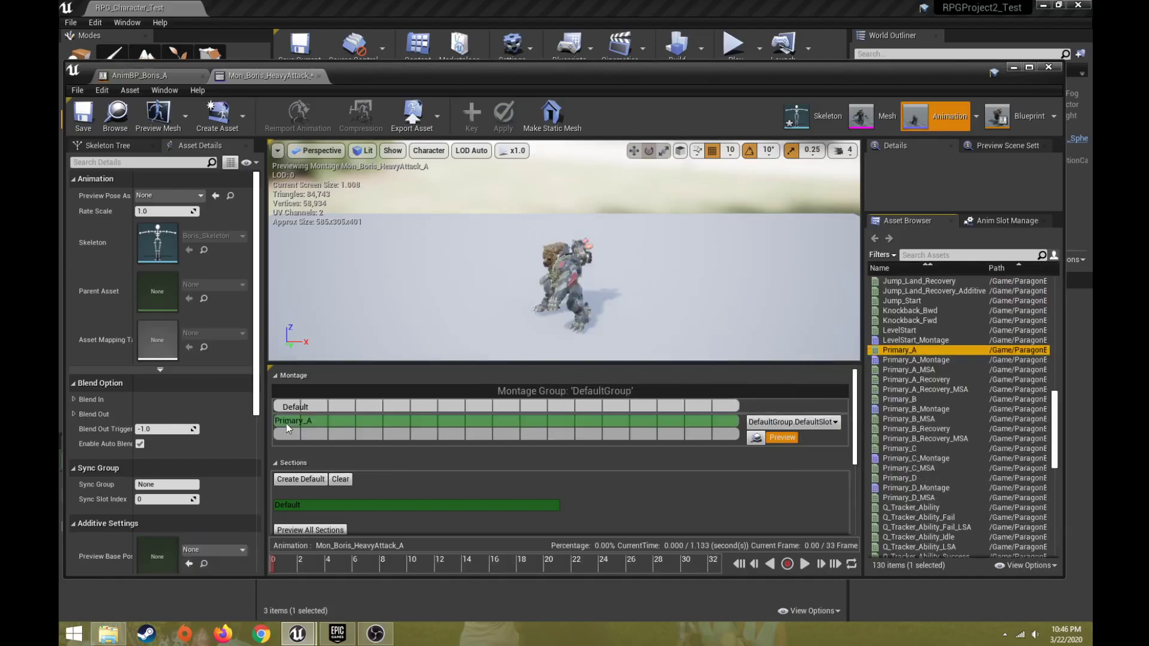
mouse_move(909, 475)
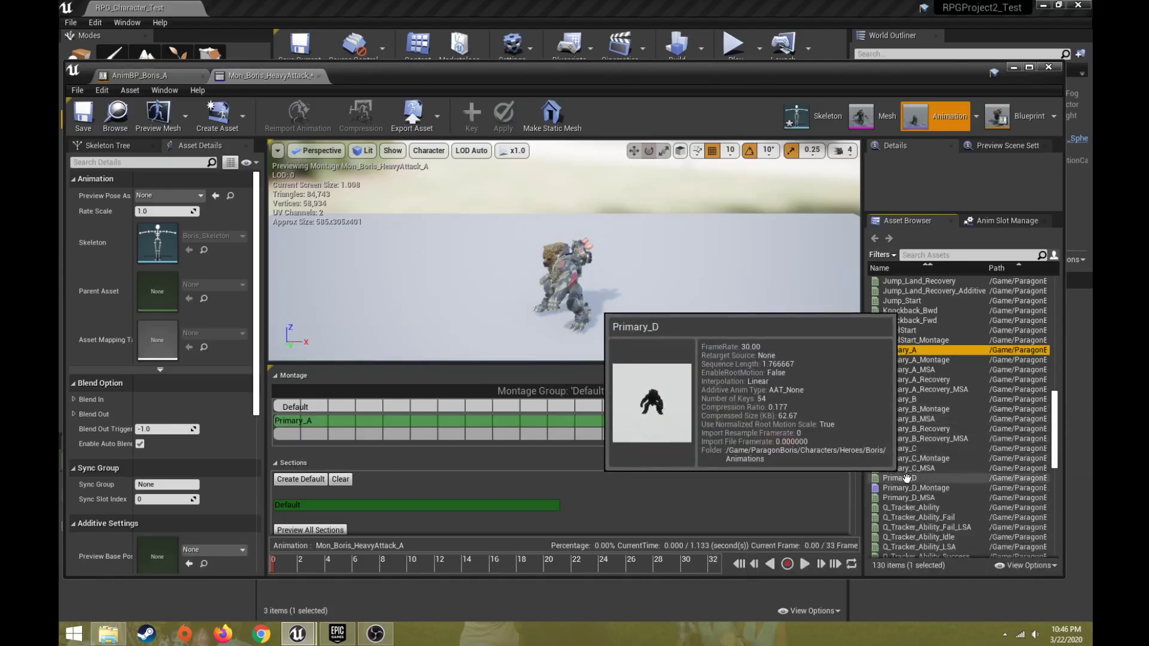
drag(907, 479, 570, 433)
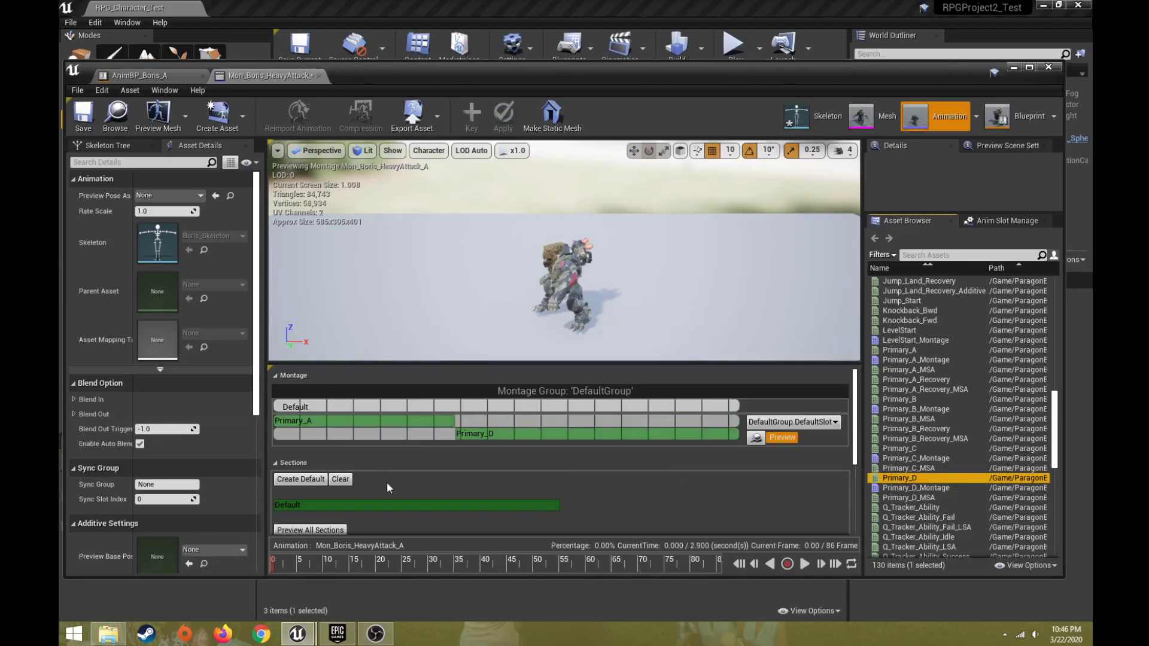
Play back the combined Primary_A and Primary_D animations in the preview and pause the playback.
click(804, 565)
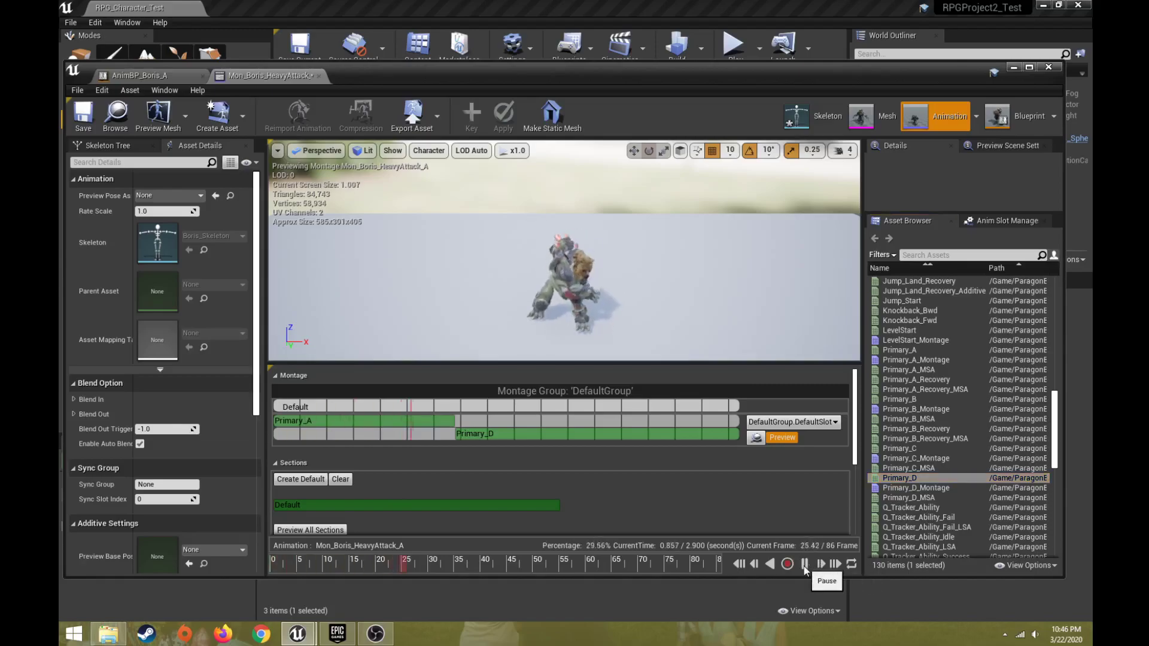
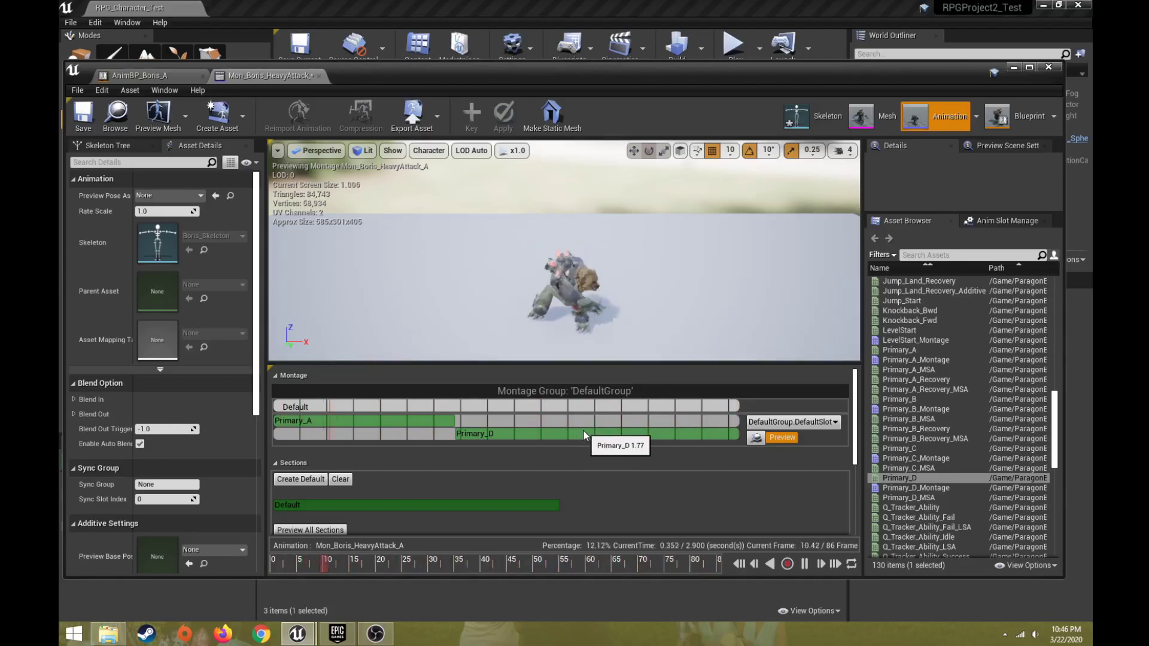
click(805, 564)
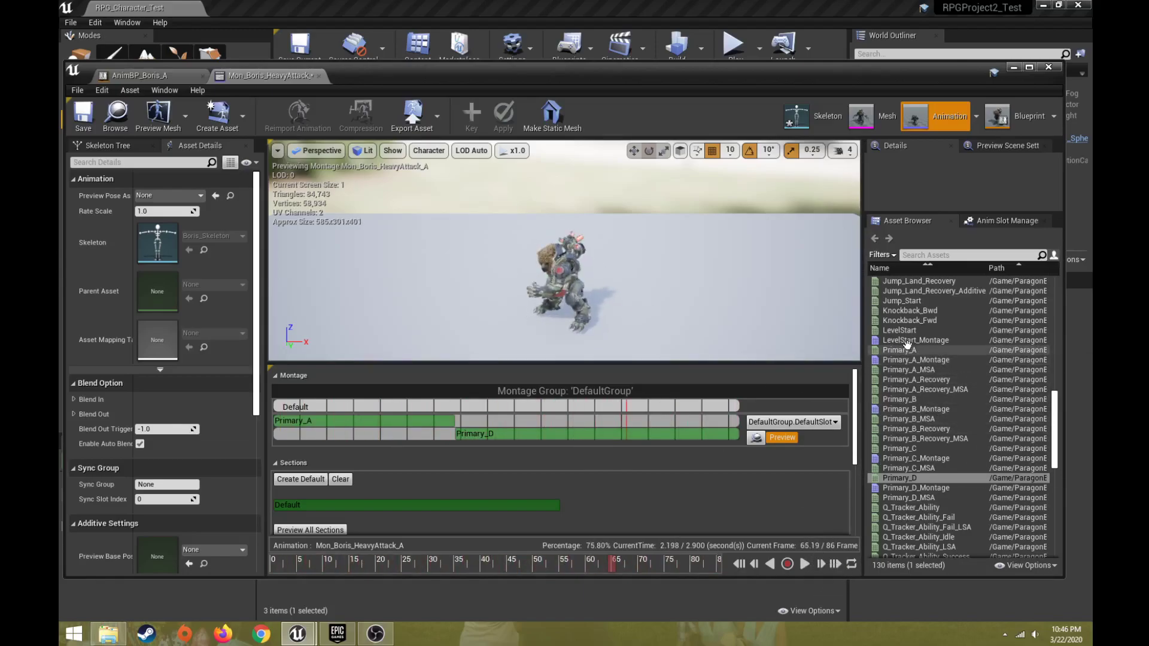
mouse_move(904, 350)
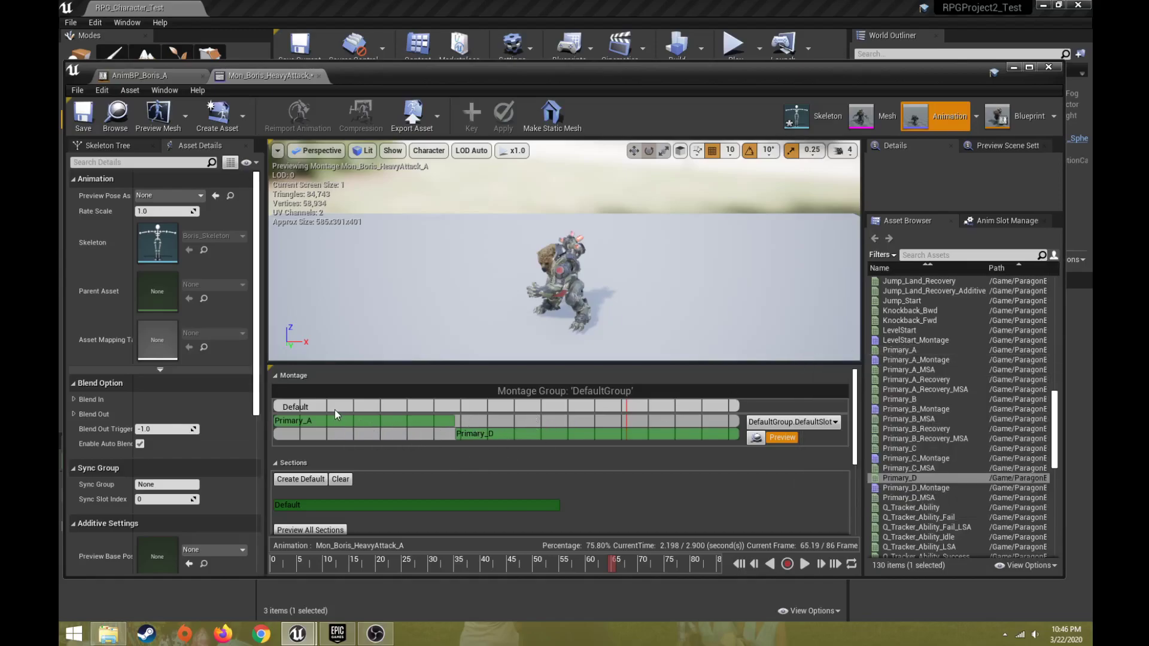
Add a montage section named HeavyAttackRightSwing over Primary_A and delete the Default section.
right_click(360, 406)
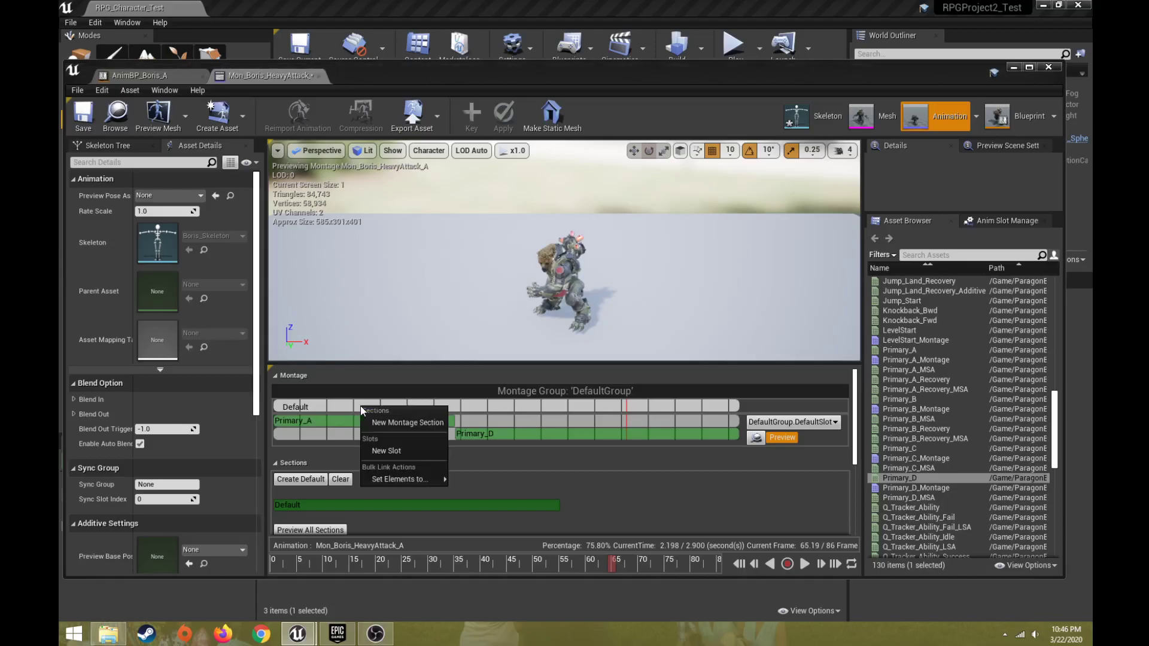
click(372, 421)
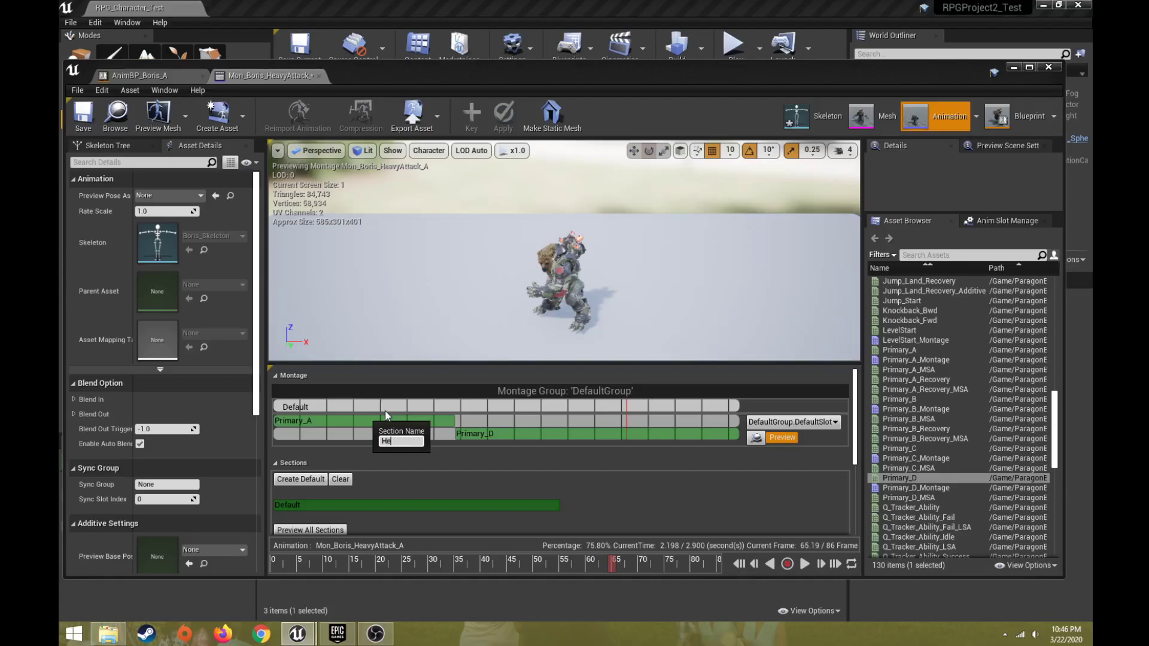
text(ackRightSwing)
key(Return)
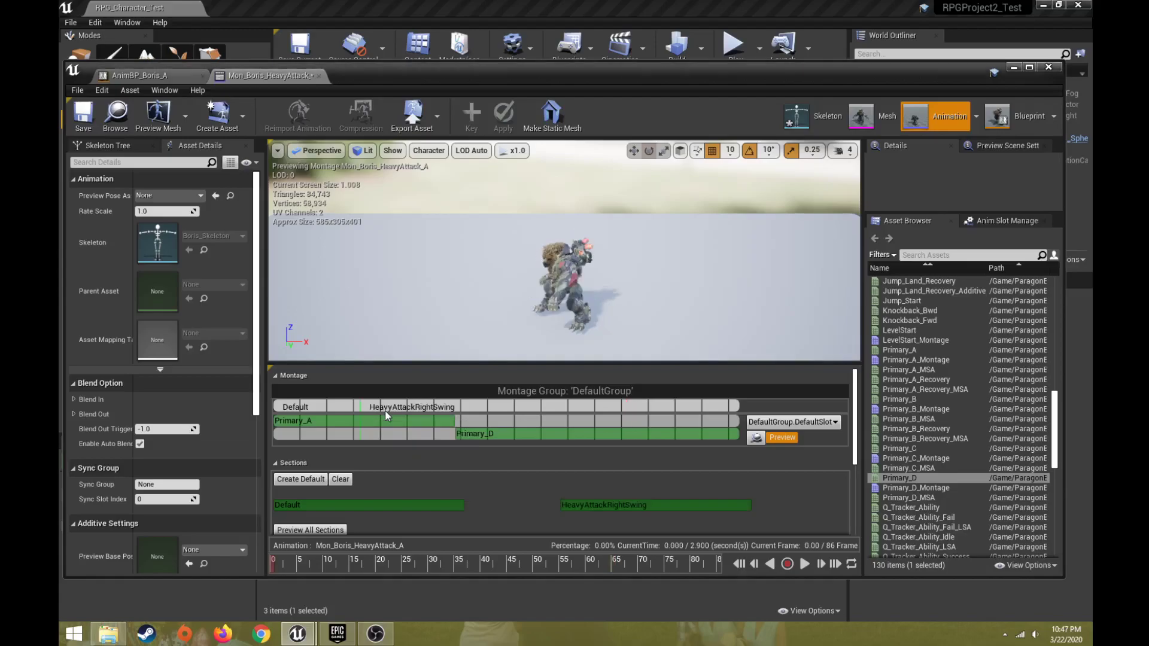
mouse_move(291, 567)
mouse_down()
mouse_move(313, 566)
mouse_move(283, 564)
mouse_up()
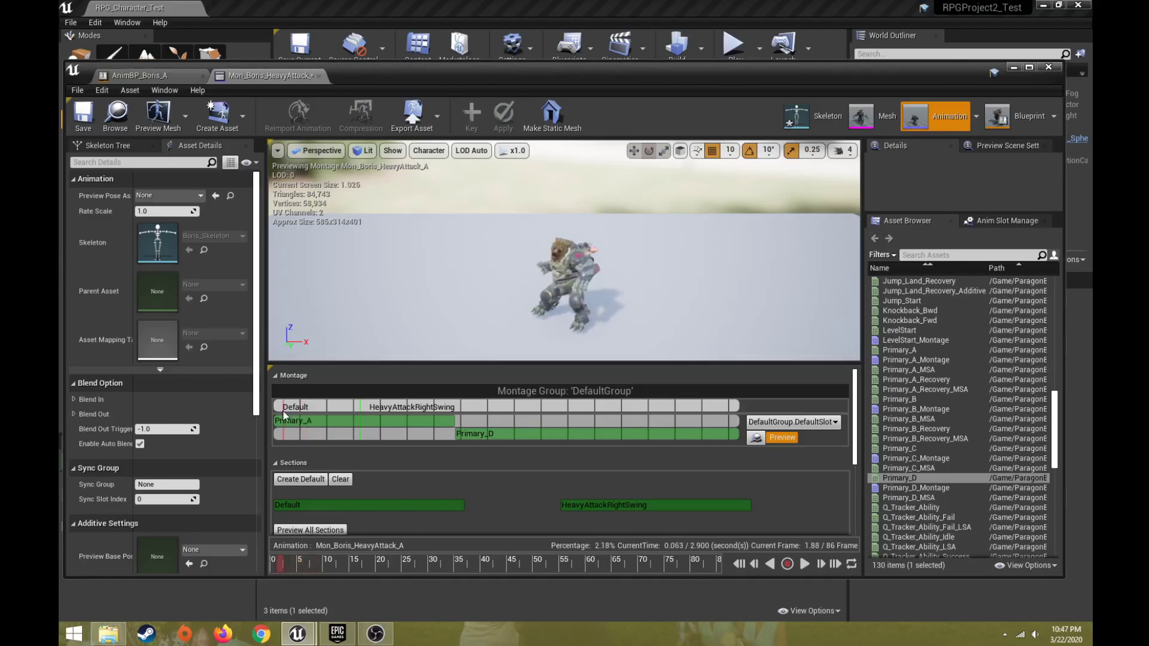
right_click(277, 406)
click(302, 432)
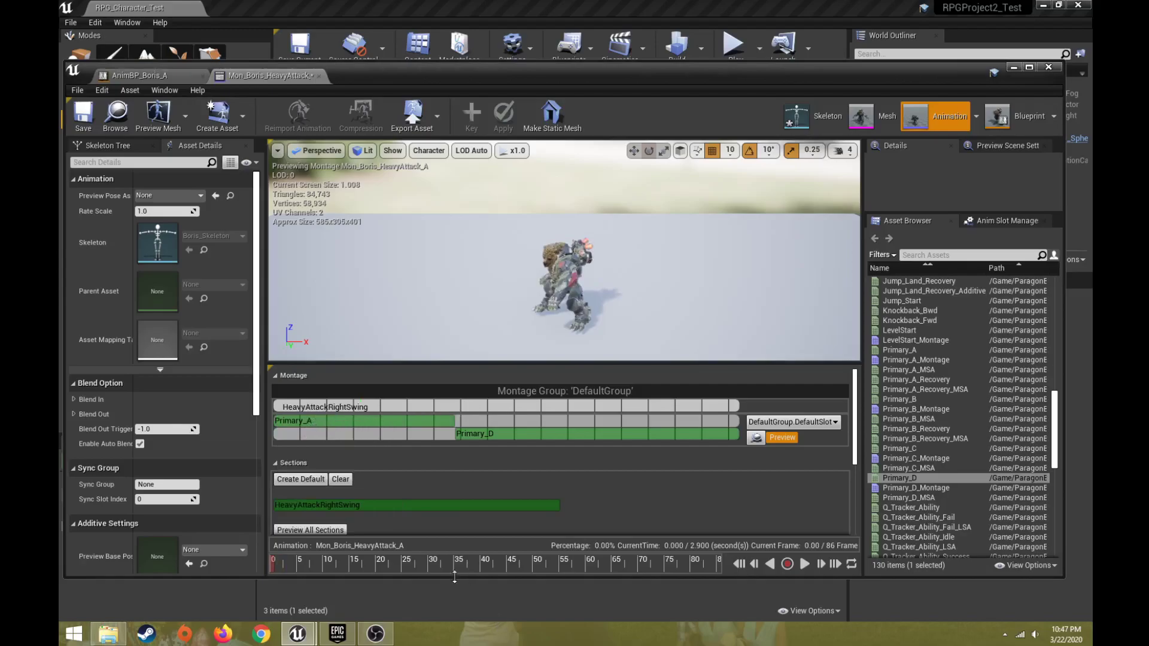
Add a montage section named HeavyAttackLeftSwing where Primary_D begins, at about frame 33, and scrub through the montage to check it.
drag(447, 565, 462, 564)
drag(449, 567, 445, 566)
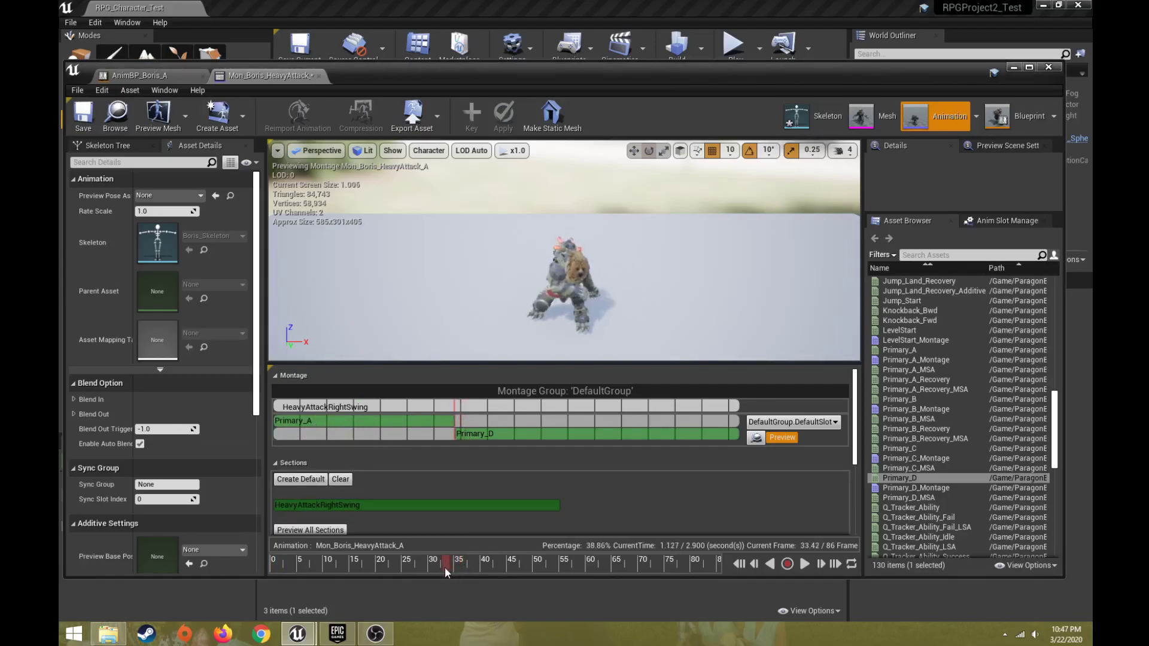
right_click(461, 405)
click(479, 421)
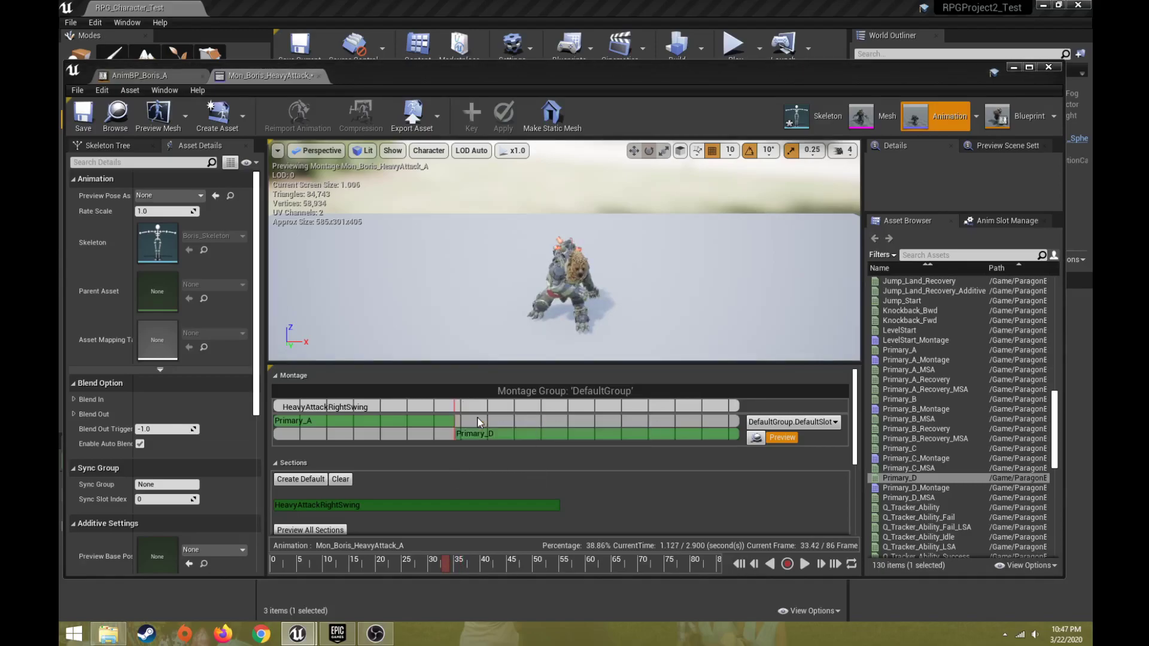
text(HeavyAttack)
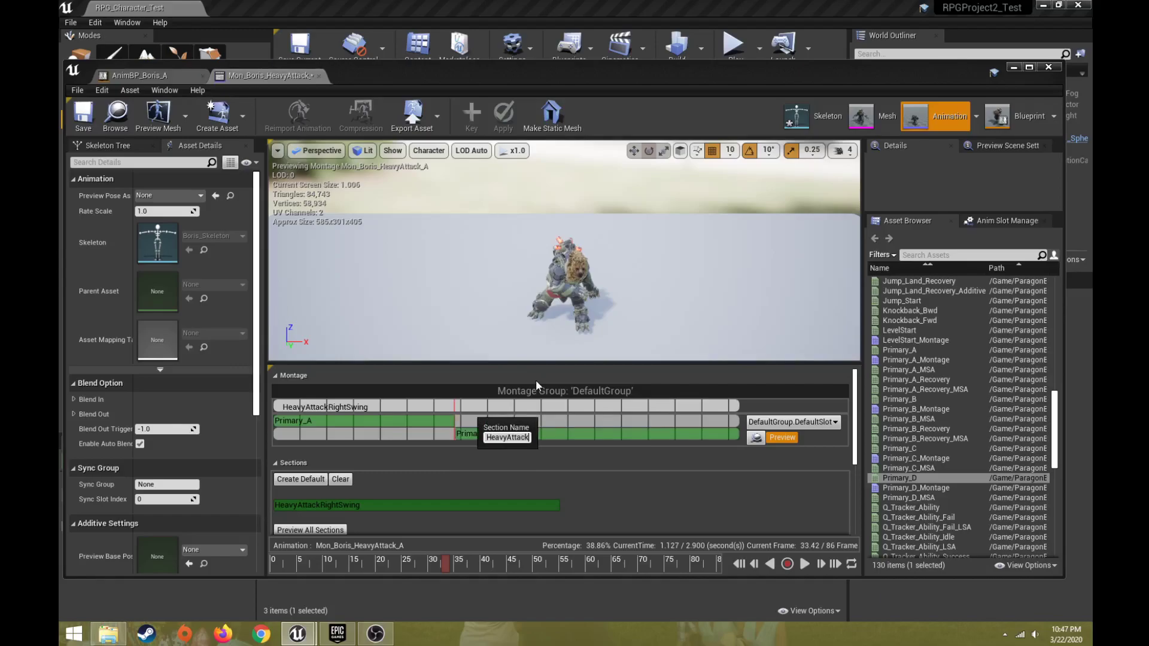
text(LeftSwing)
key(Return)
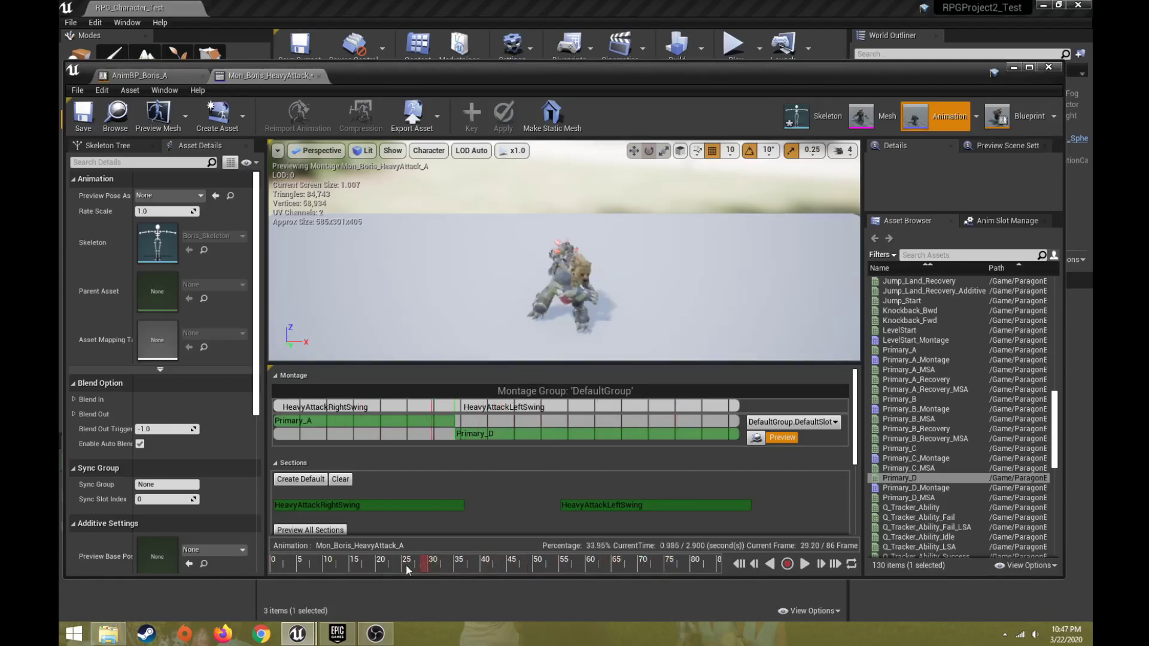
click(308, 565)
drag(296, 565, 589, 571)
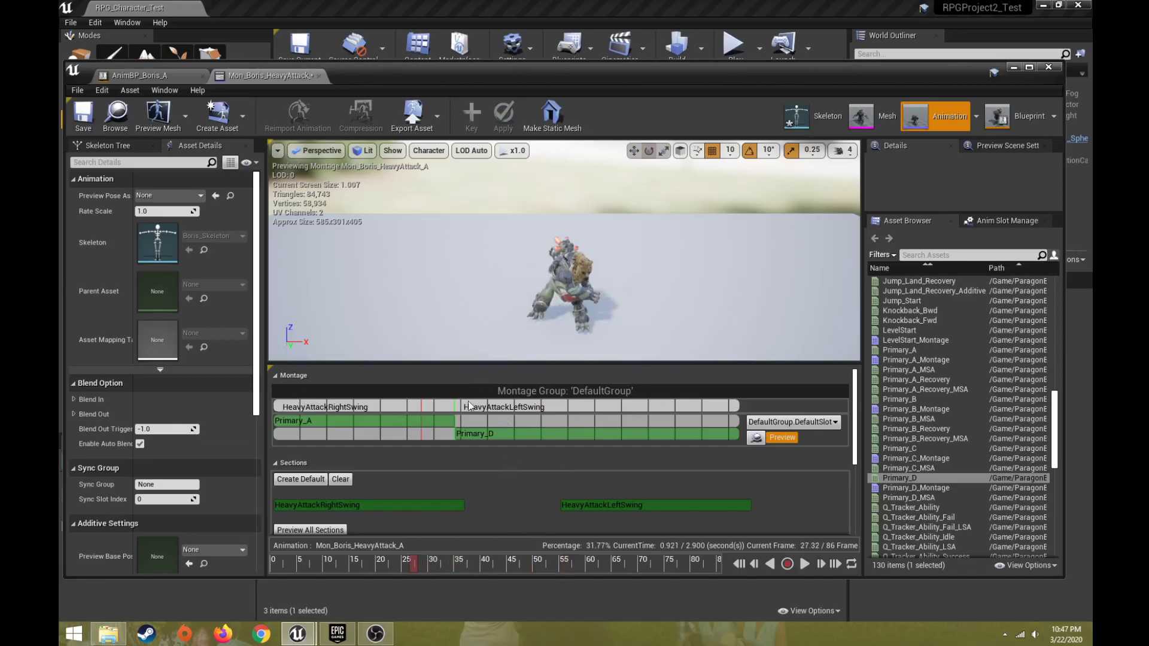
Add a new animation slot named BorisHeavyAttackASlot to DefaultGroup.
click(996, 218)
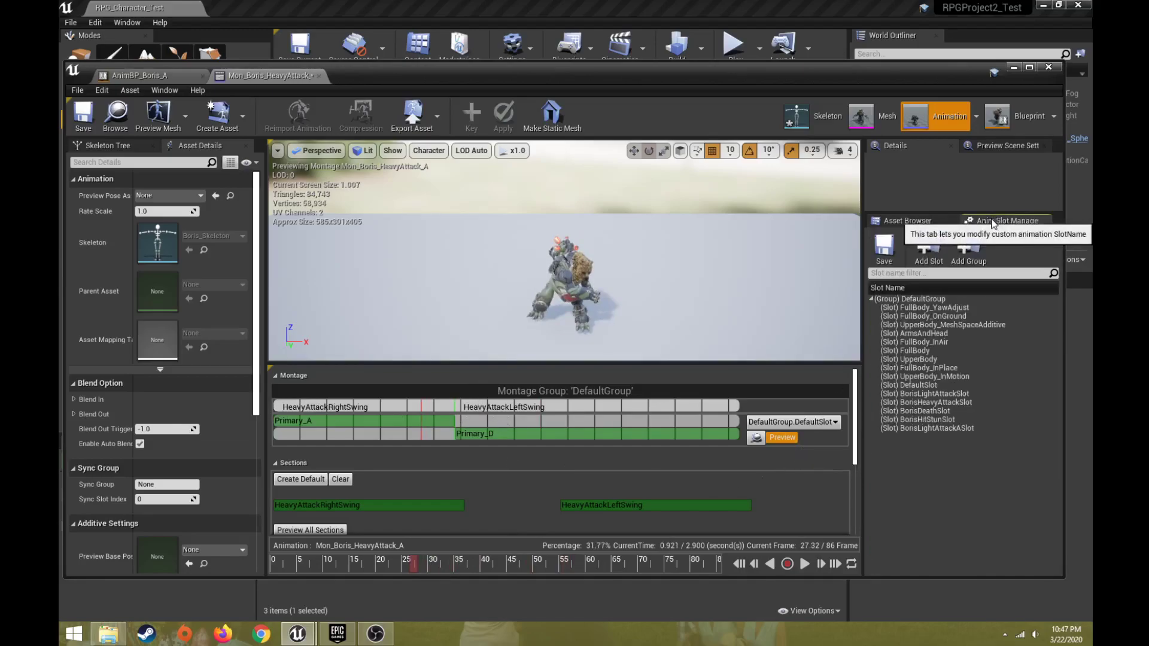
click(927, 250)
text(Boris_)
key(BackSpace)
text(HeavyAttackASlot)
key(Return)
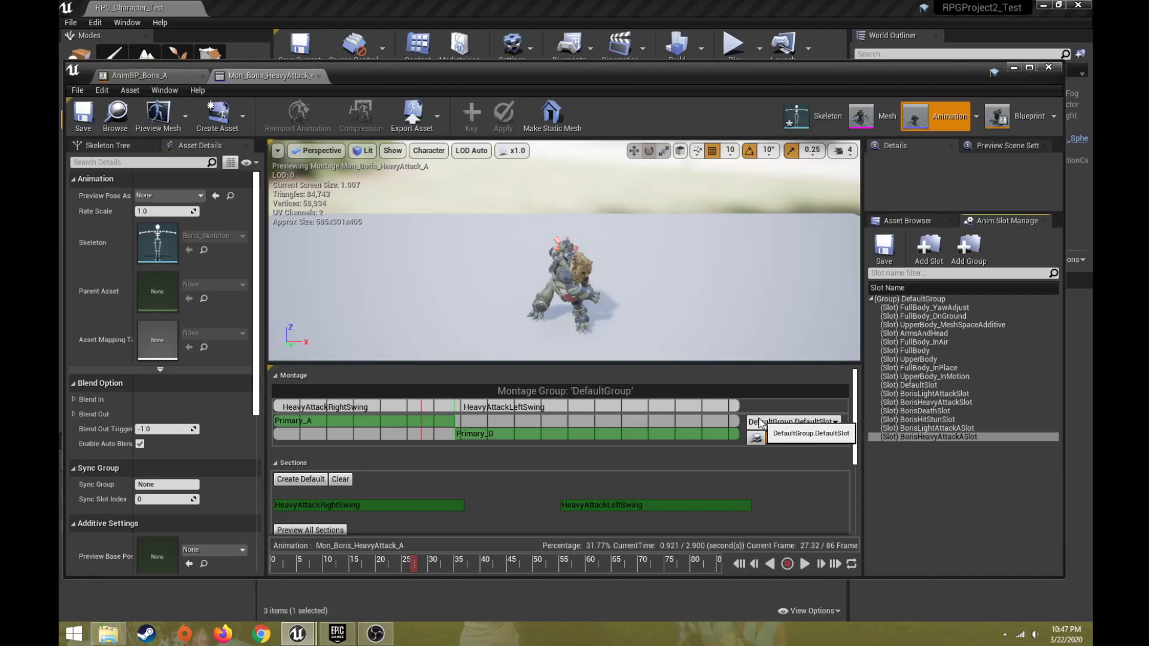
Assign the DefaultGroup.BorisHeavyAttackASlot slot to the Mon_Boris_HeavyAttack_A montage, then save and close the montage.
click(778, 423)
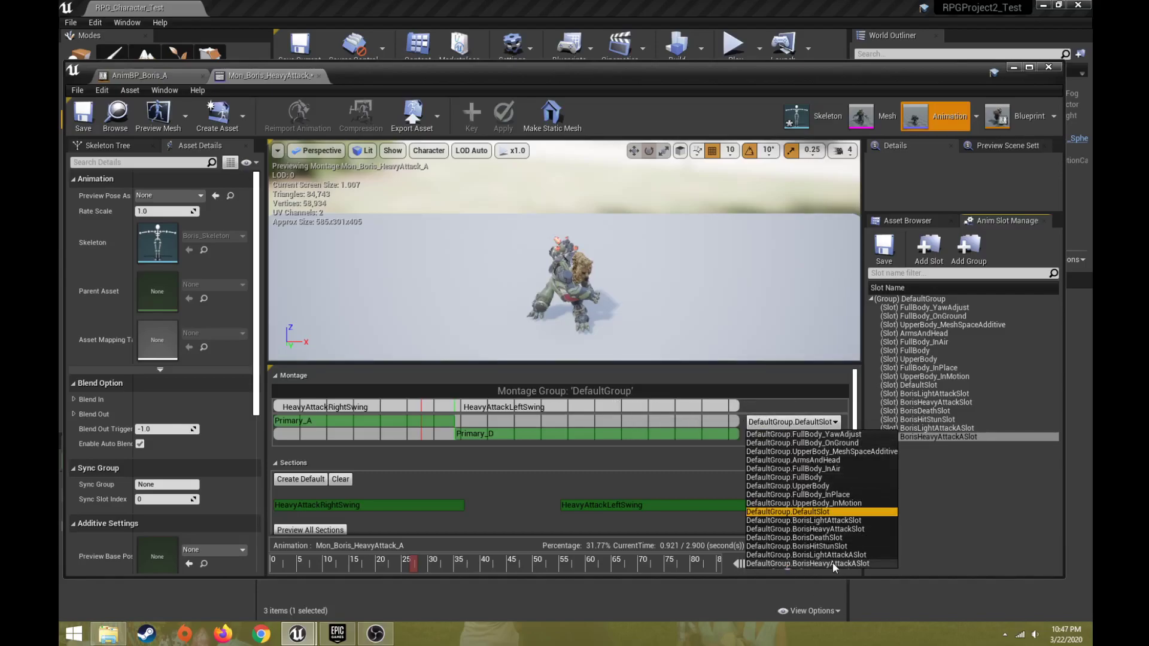
click(851, 562)
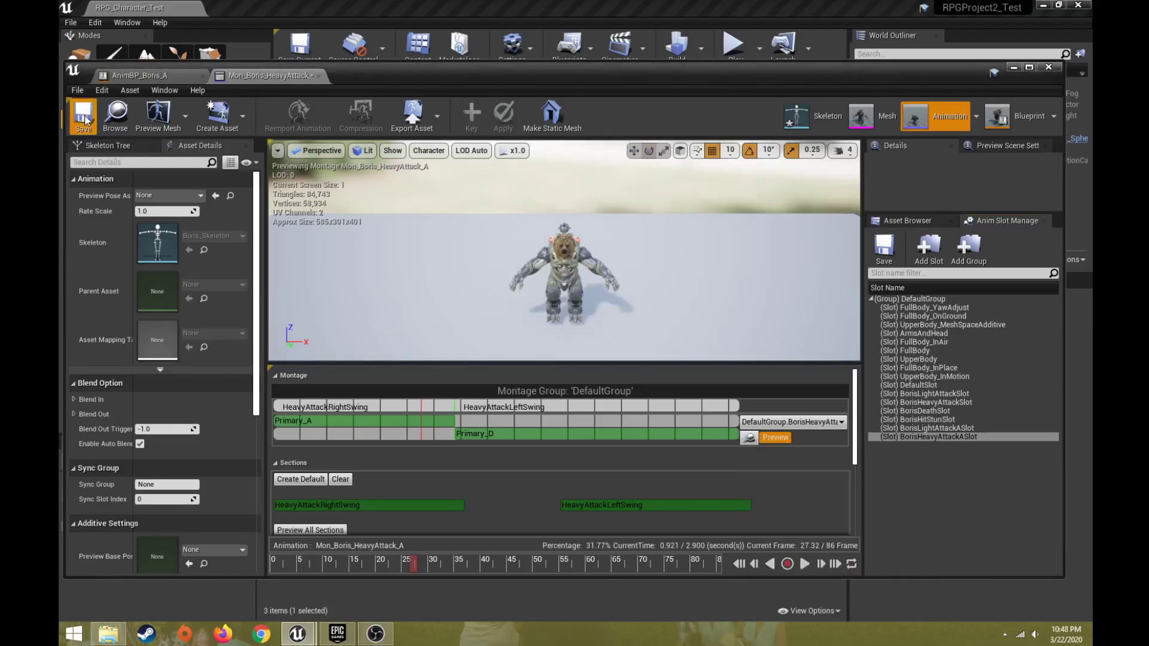
click(83, 113)
drag(365, 70, 384, 160)
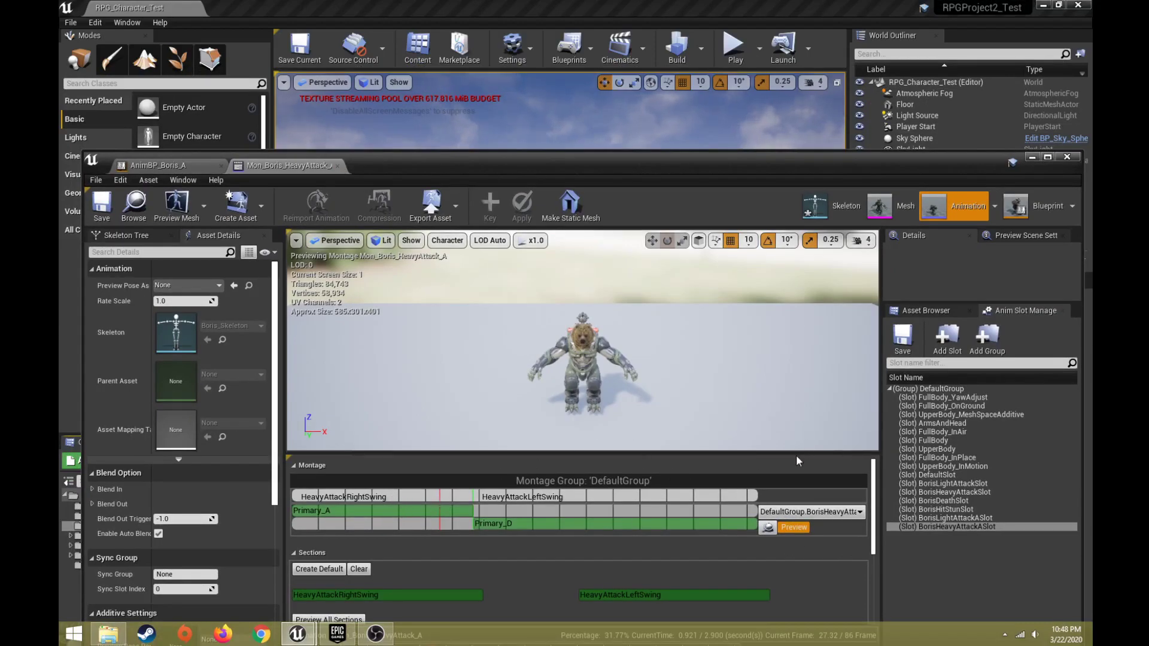
drag(465, 161, 449, 61)
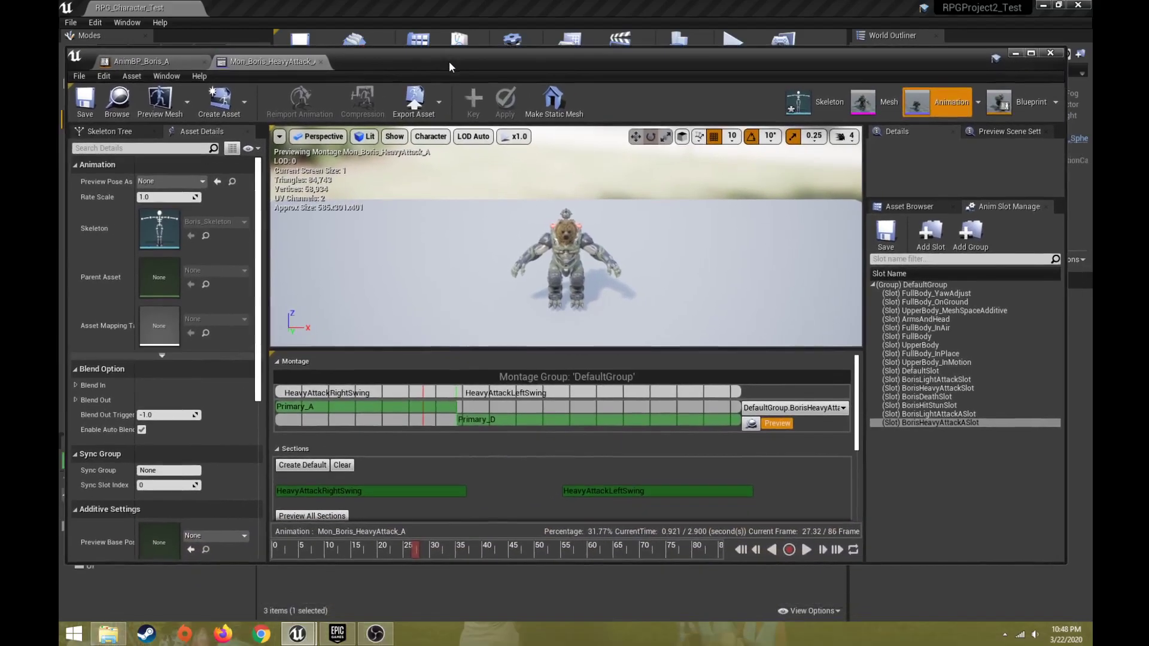
click(322, 63)
Create an Animation Montage for Boris_Skeleton in the Char_AnimBPs_A folder and name it Mon_Boris_HitStun_A.
drag(386, 55, 387, 578)
right_click(397, 505)
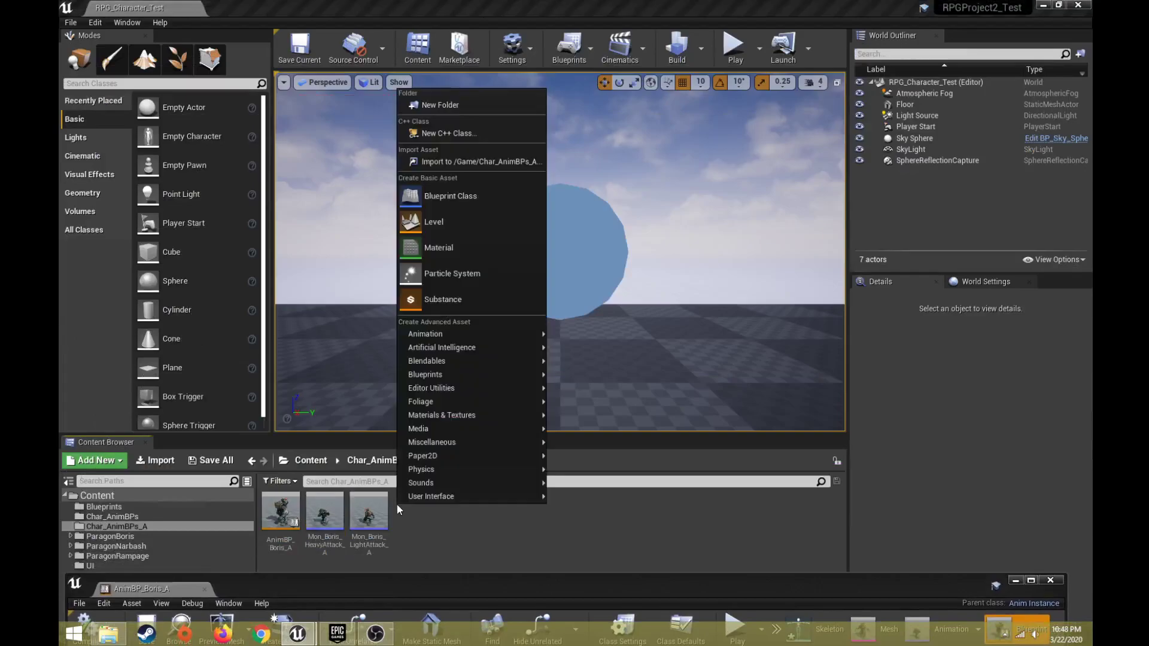
mouse_move(512, 340)
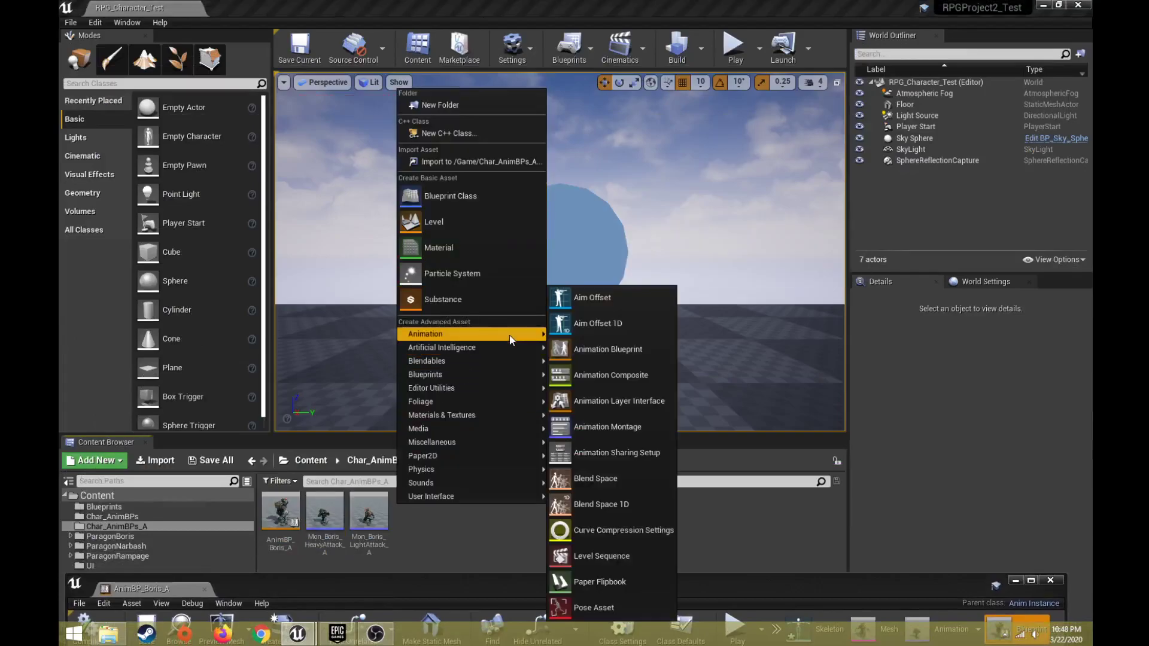
click(605, 427)
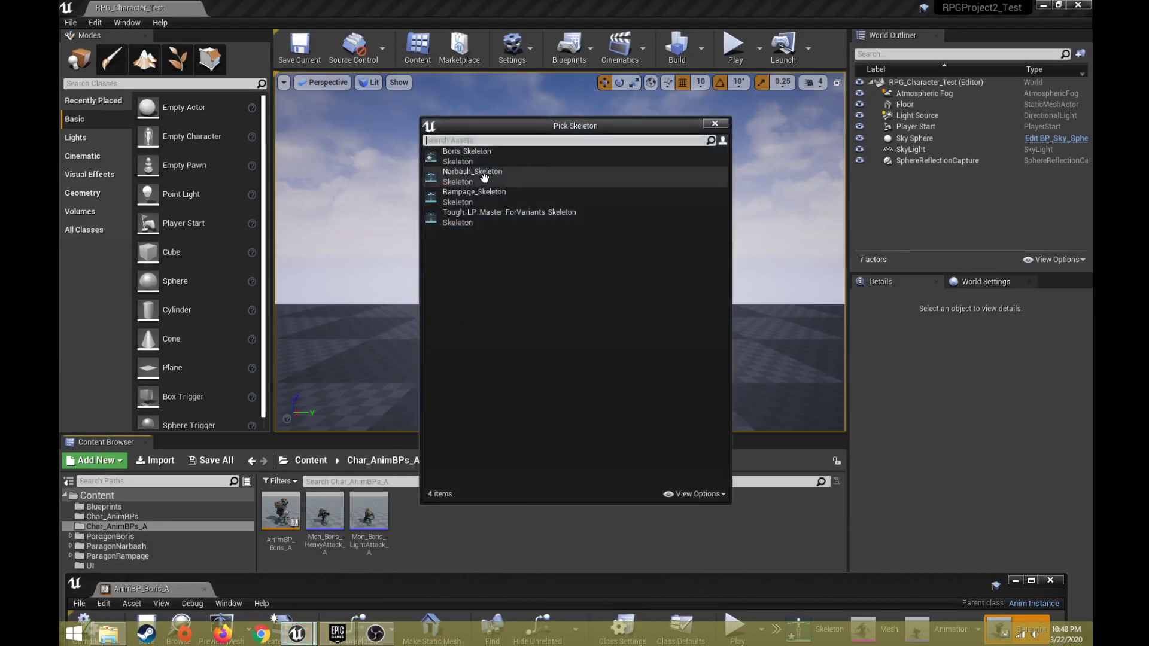
click(470, 154)
text(Boris_)
key(BackSpace)
key(BackSpace)
key(BackSpace)
key(BackSpace)
key(BackSpace)
key(BackSpace)
text(Mon_Boris_)
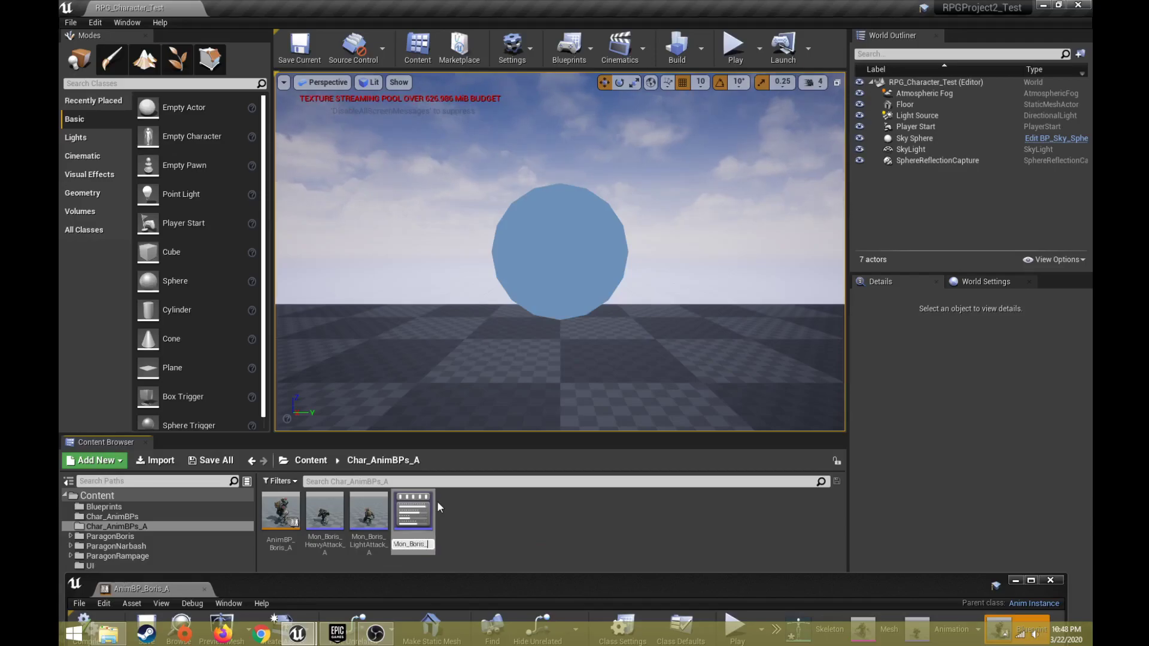
text(HitStun_A)
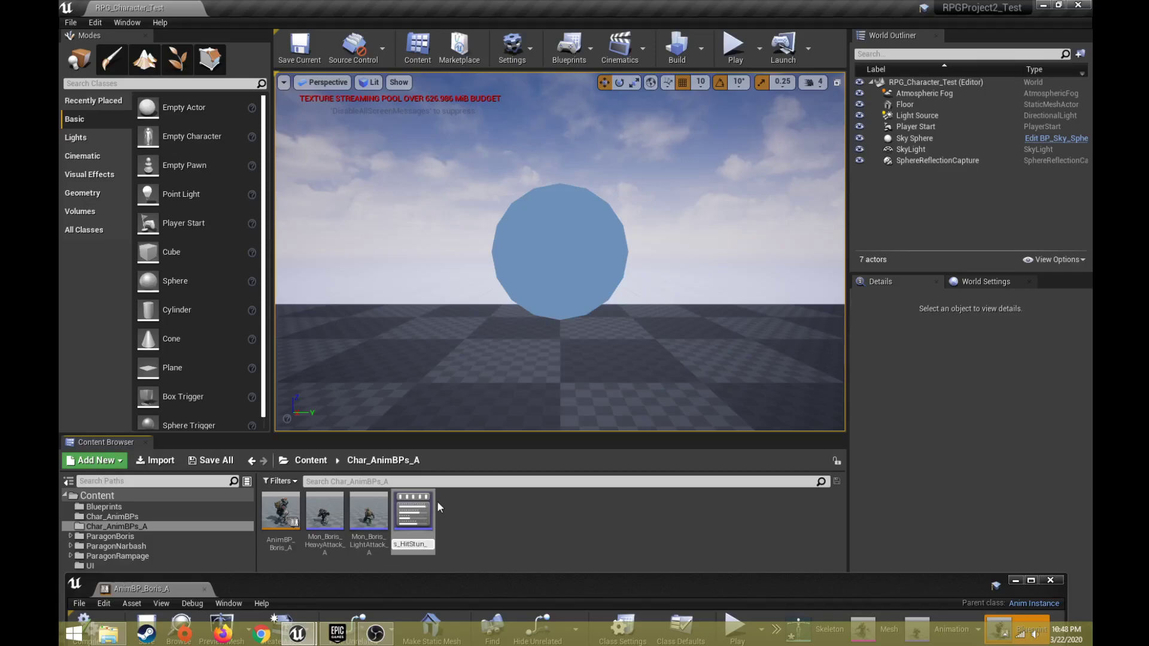
key(Return)
Open Mon_Boris_HitStun_A, search its assets for "stun" and place the Stun_Start animation at the start of the montage track.
double_click(368, 512)
drag(606, 567, 590, 76)
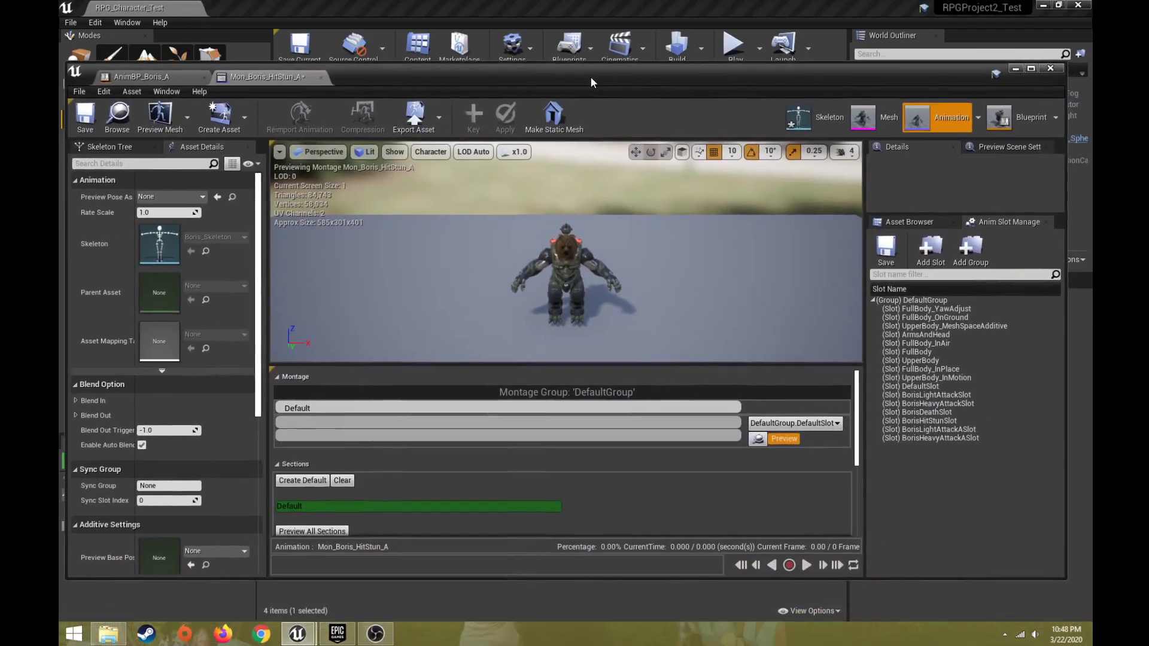
click(932, 221)
drag(1061, 308, 1030, 288)
click(968, 255)
text(stun)
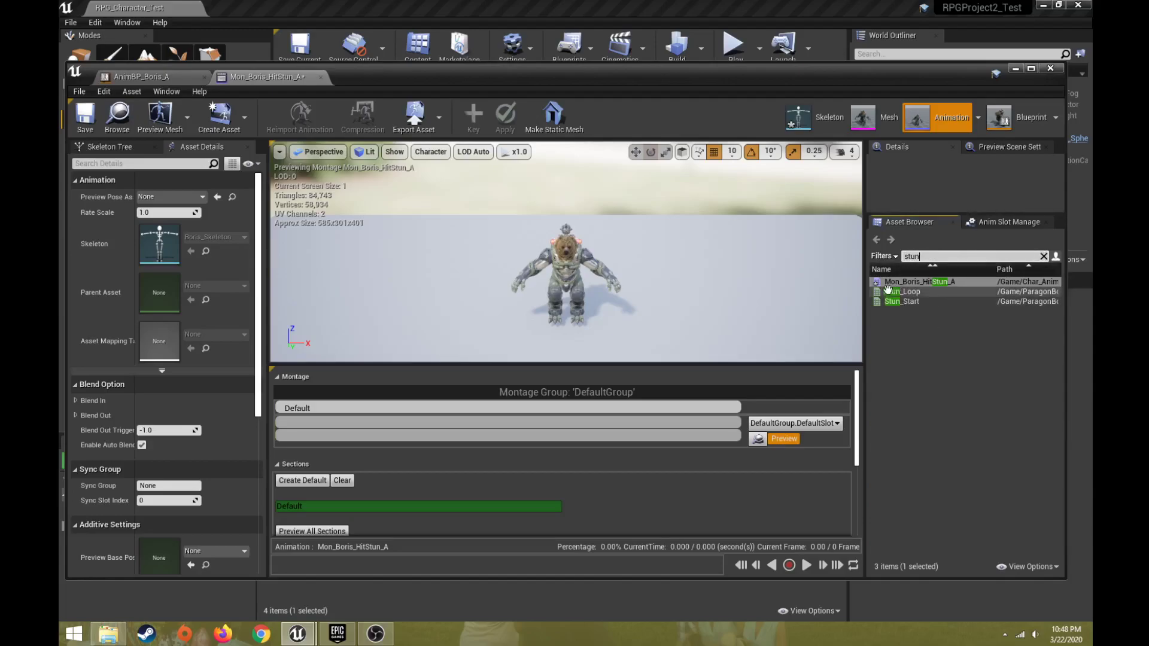
drag(902, 301, 319, 425)
Play back the Stun_Start animation in the preview, pause it and clear the asset search.
click(807, 565)
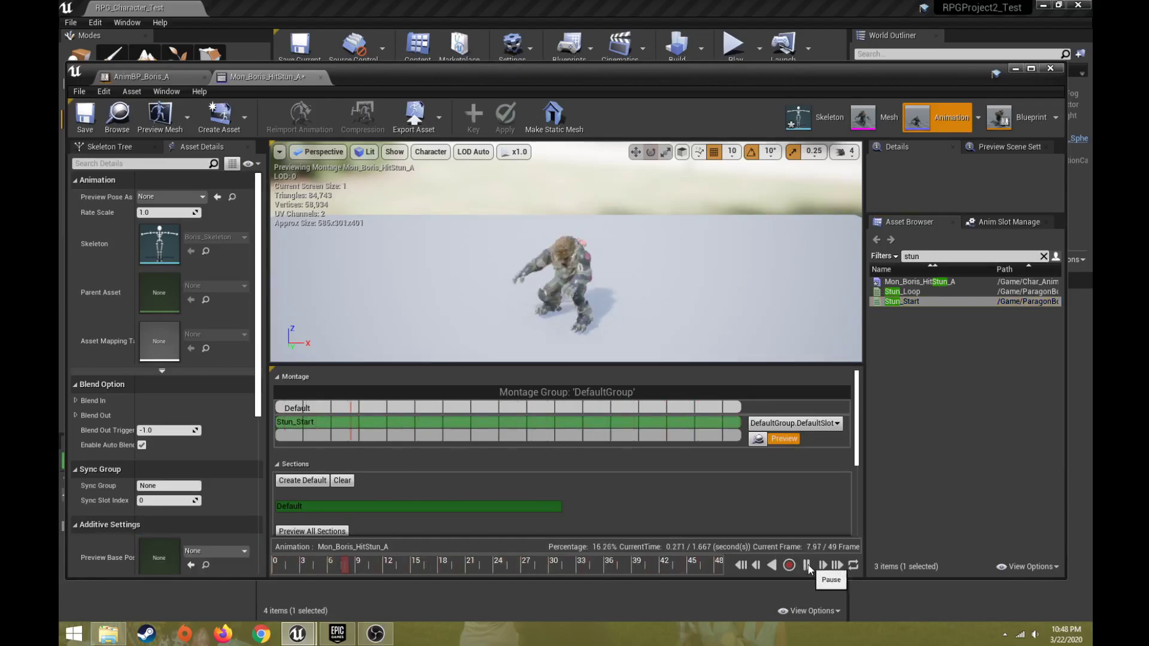
click(807, 565)
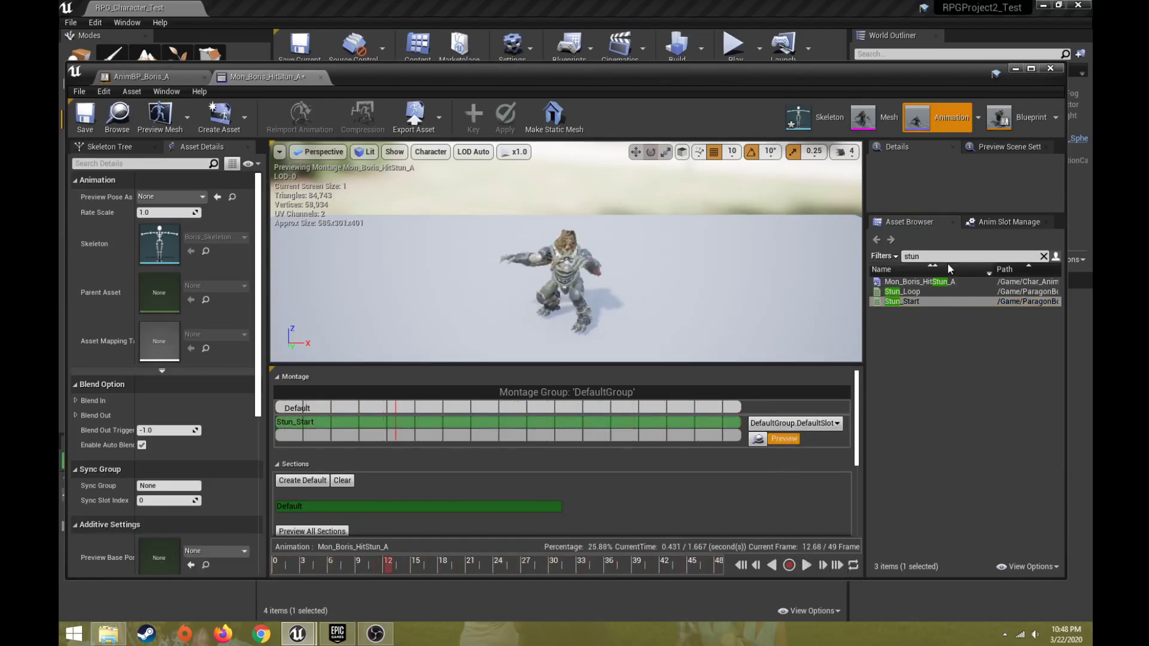
click(1044, 257)
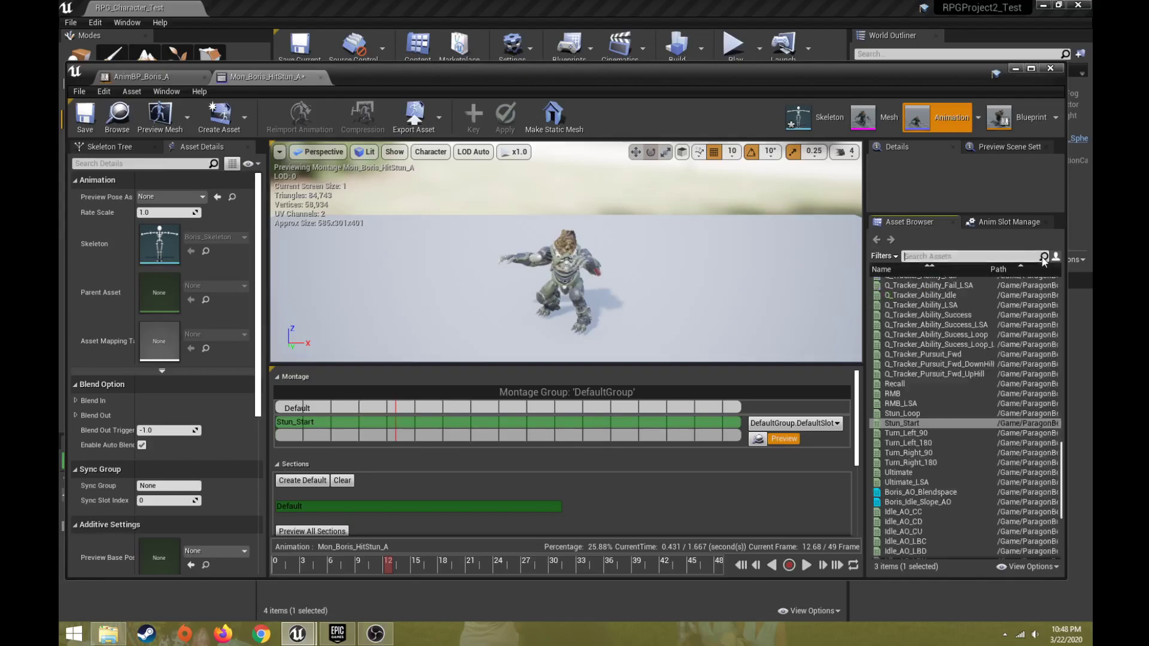
right_click(344, 407)
click(390, 417)
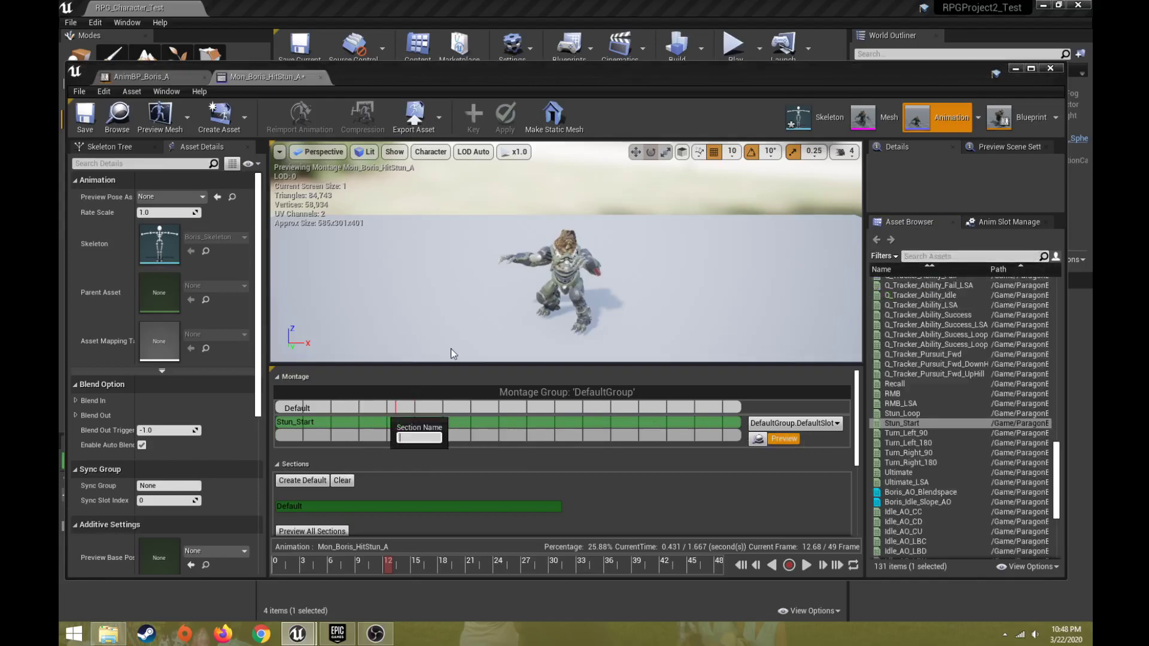
text(BorisStunHit)
key(Return)
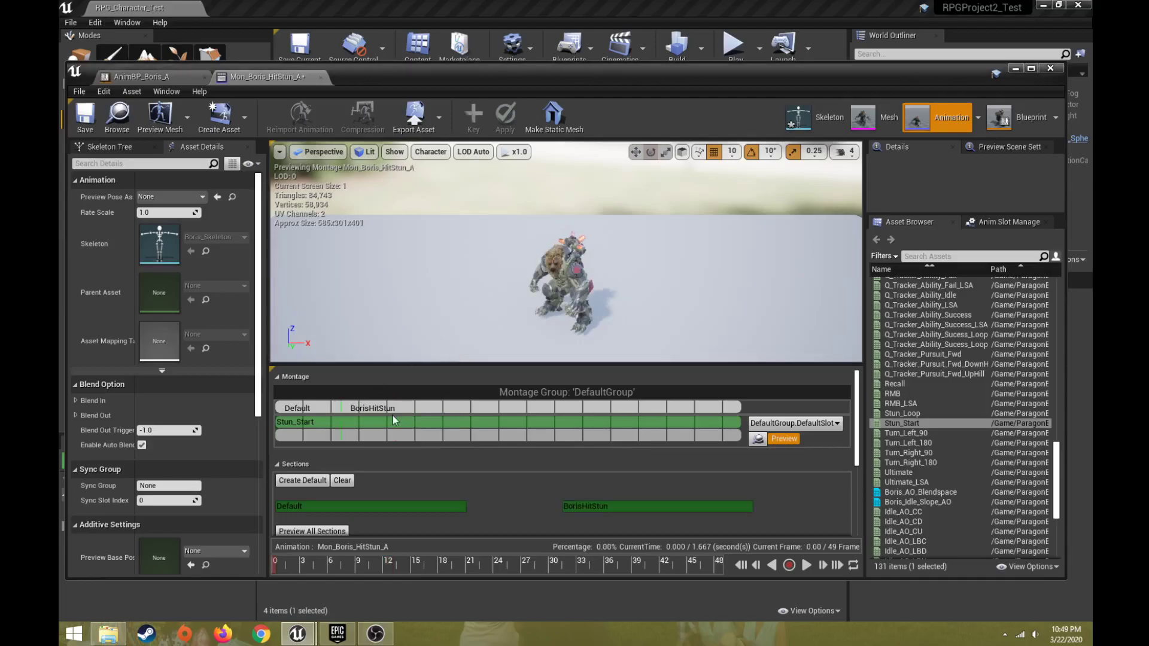
right_click(379, 408)
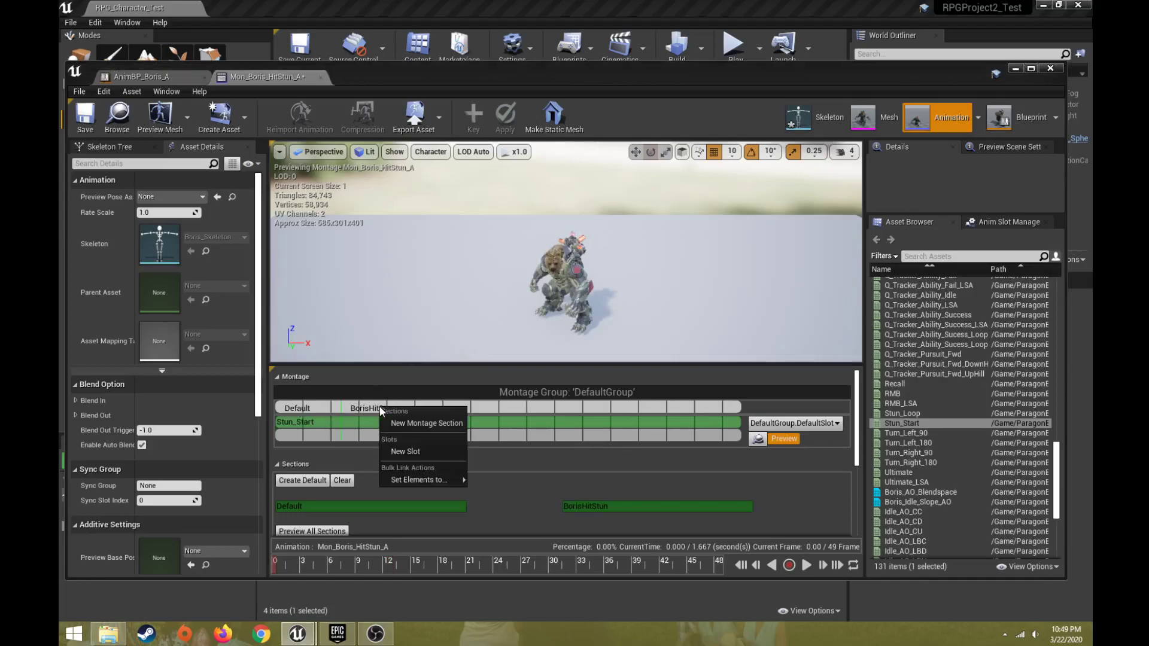
right_click(342, 408)
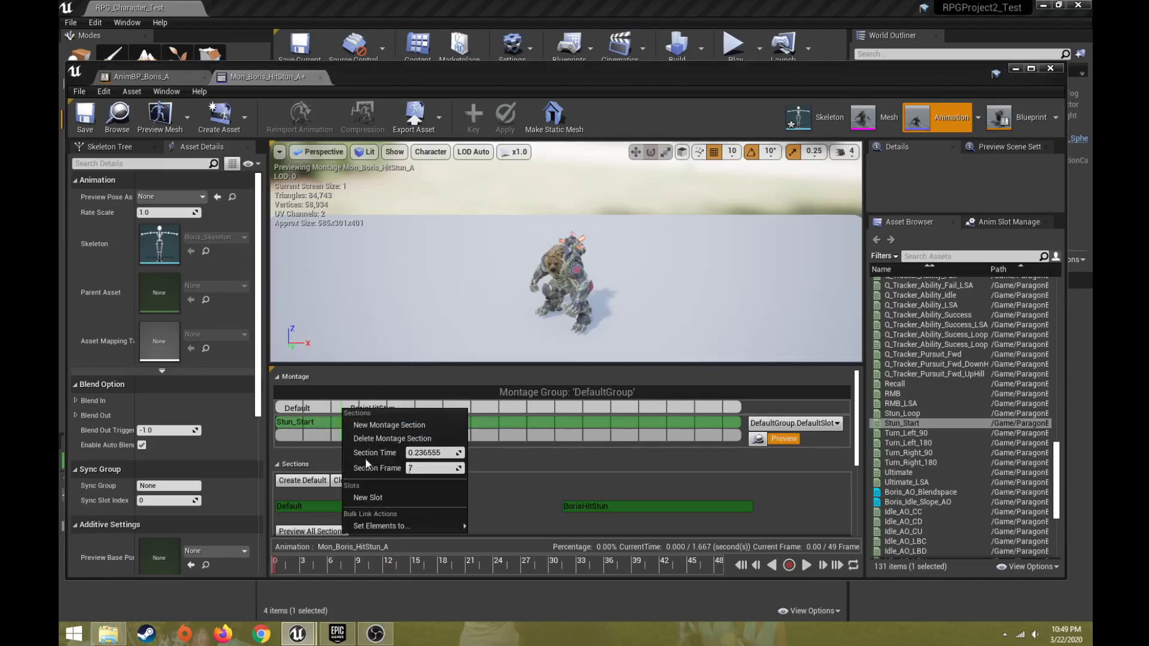
click(380, 438)
Add a montage section named BorisHitStunA over Stun_Start and delete the Default section.
right_click(377, 410)
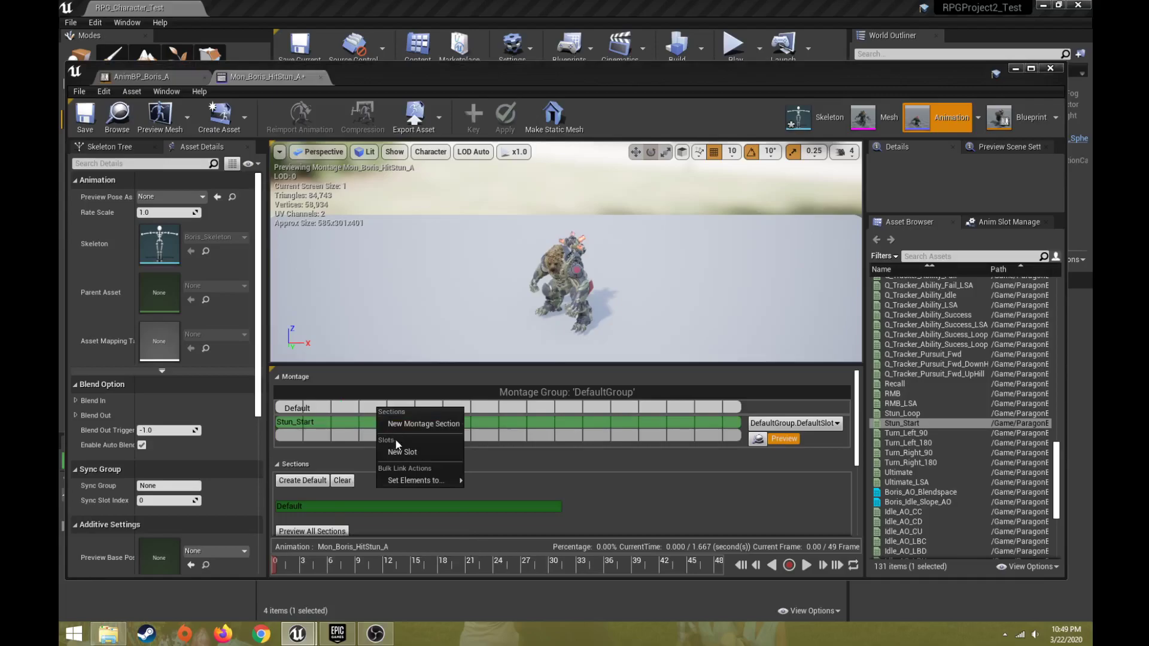
click(414, 424)
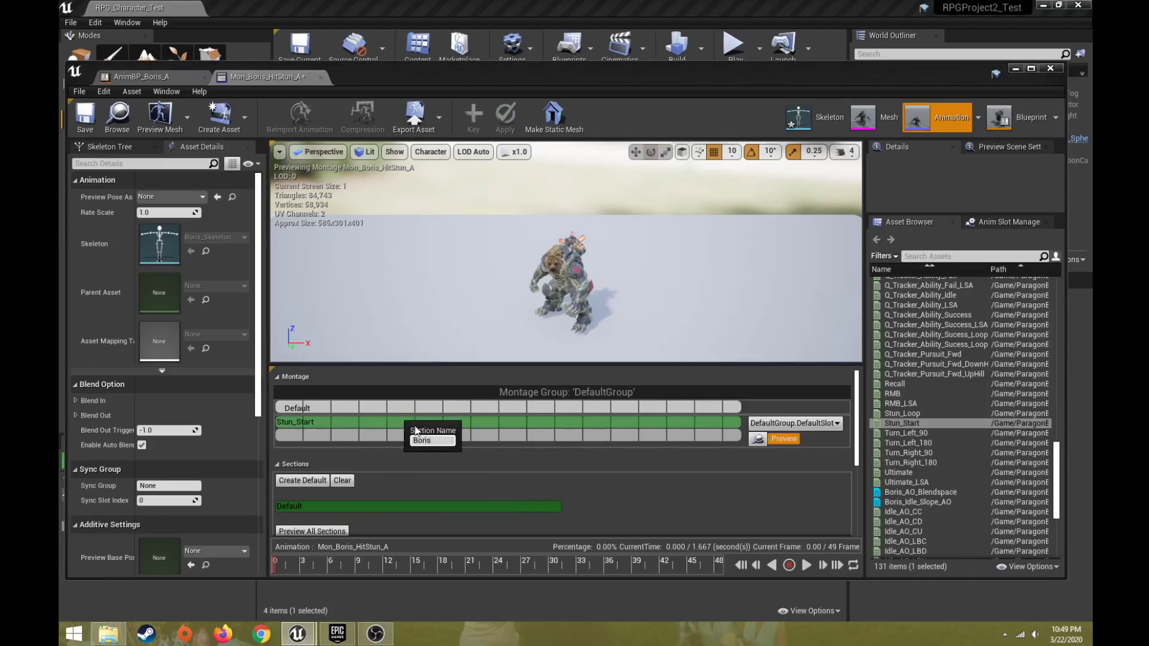
text(BorisHitStunA)
key(Return)
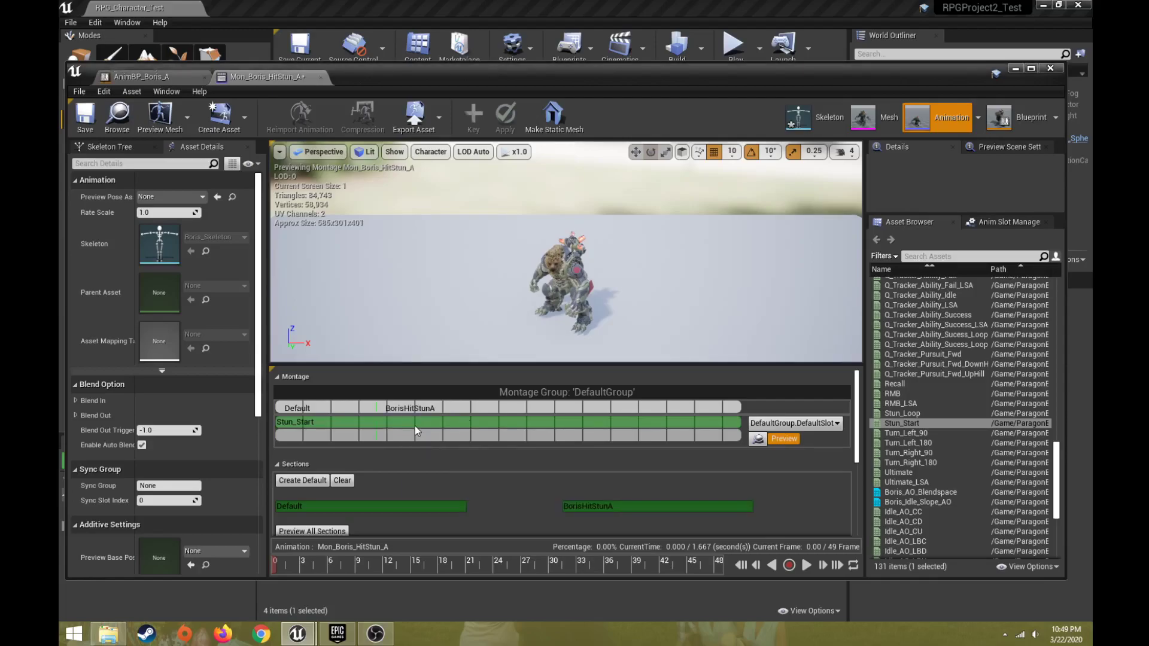
right_click(280, 408)
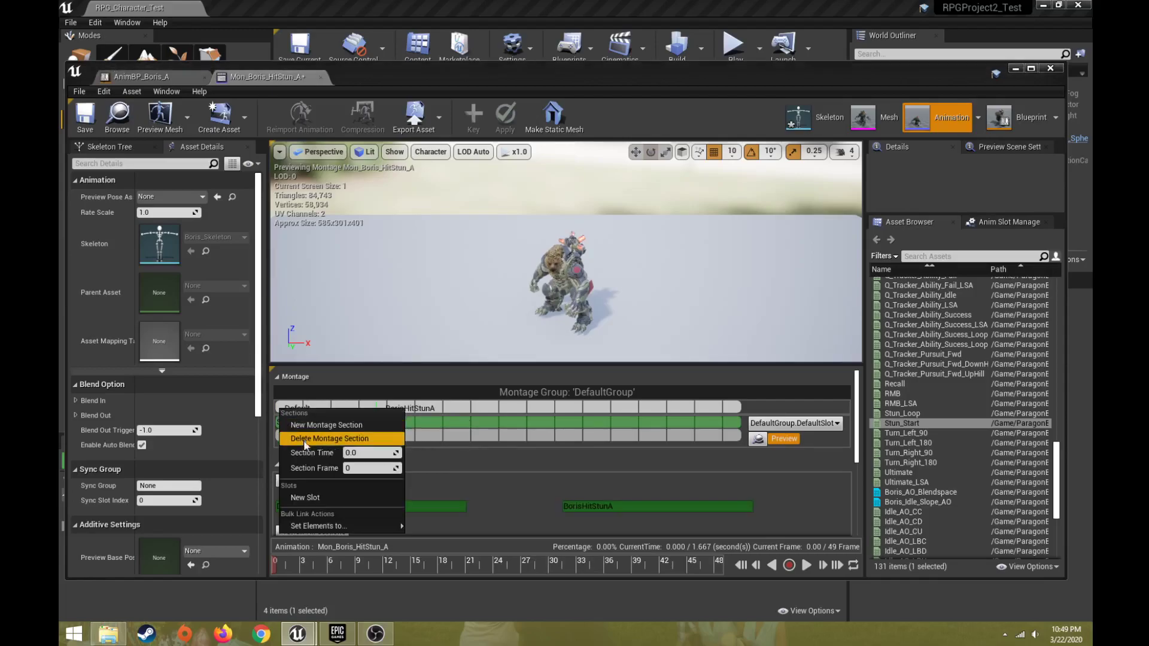
click(307, 436)
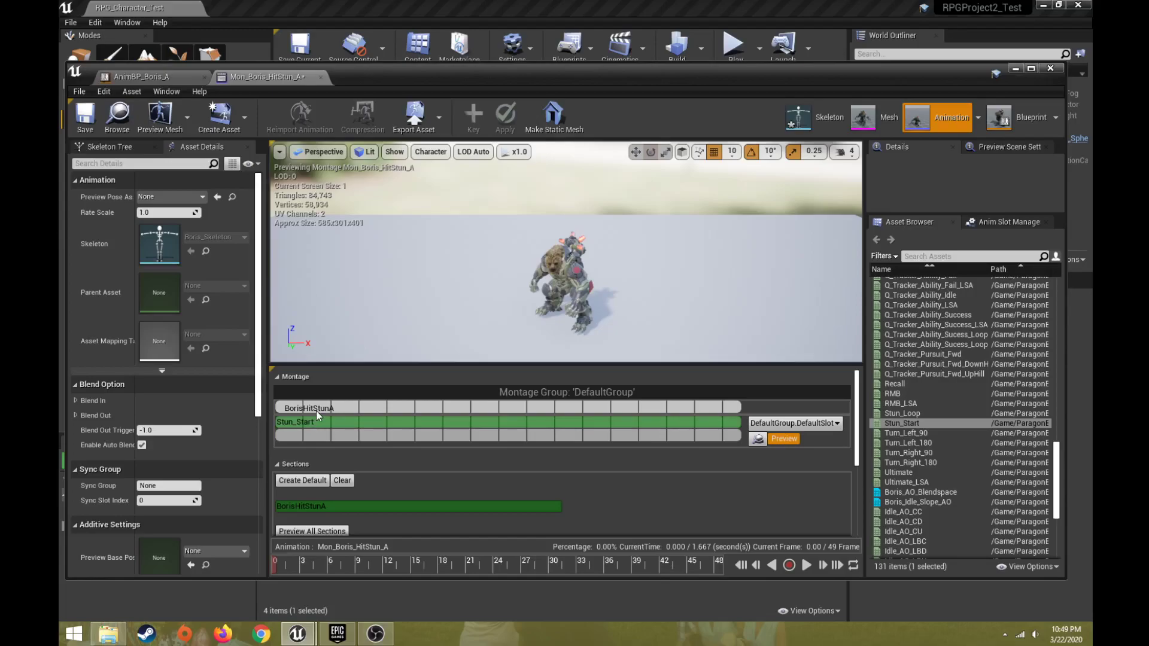
Add a new animation slot named BorisHitStunASlot to DefaultGroup.
click(993, 223)
click(931, 248)
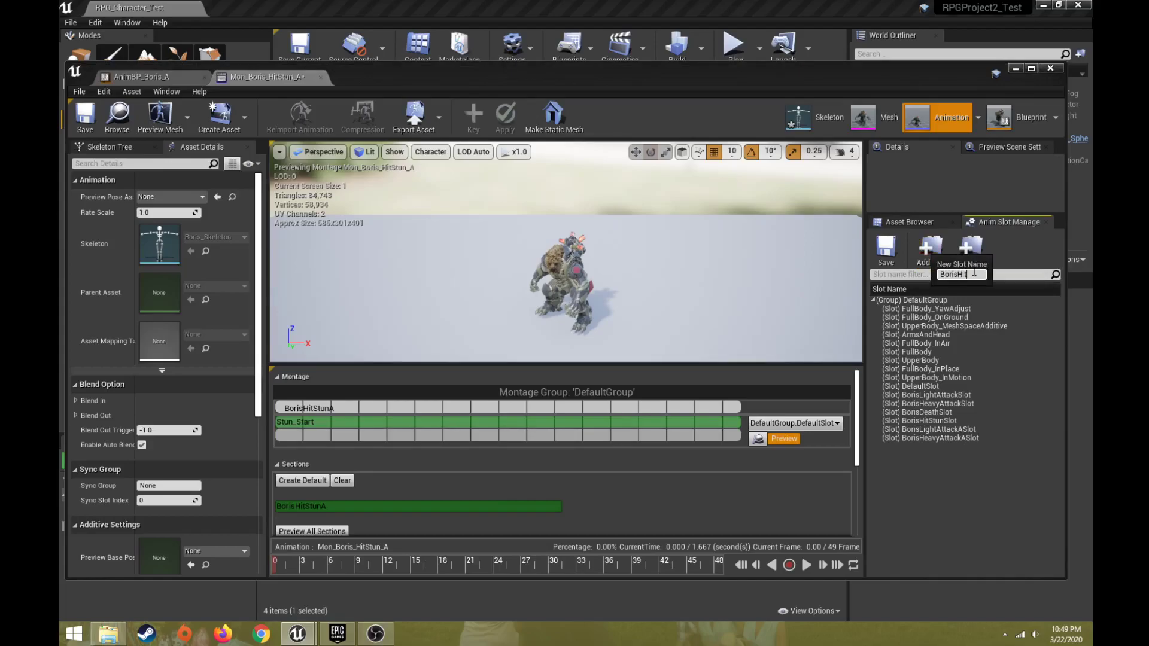
text(BorisHitStunASlot)
key(Return)
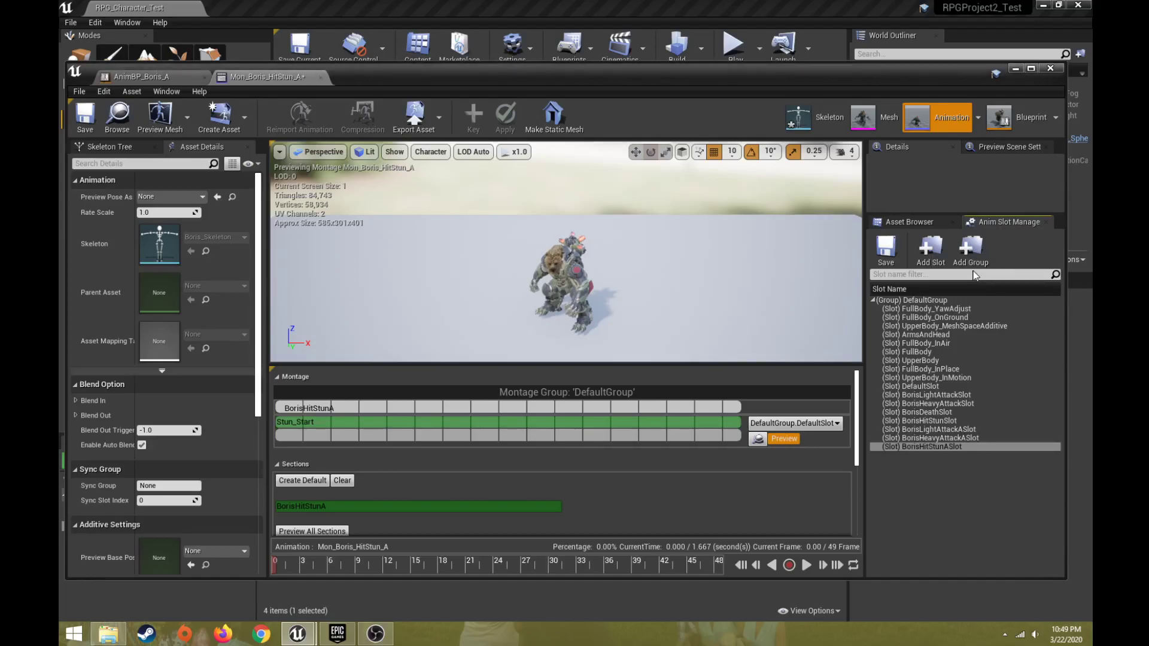
Assign the DefaultGroup.BorisHitStunASlot slot to the hit stun montage, then save and close the montage.
click(793, 424)
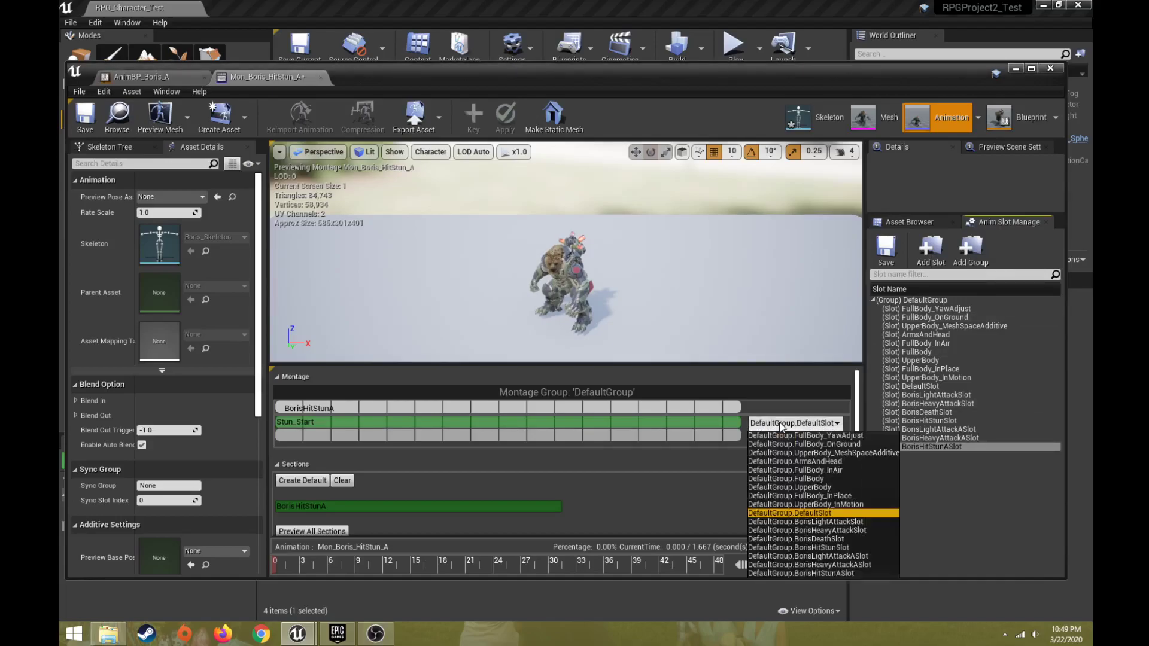
click(810, 574)
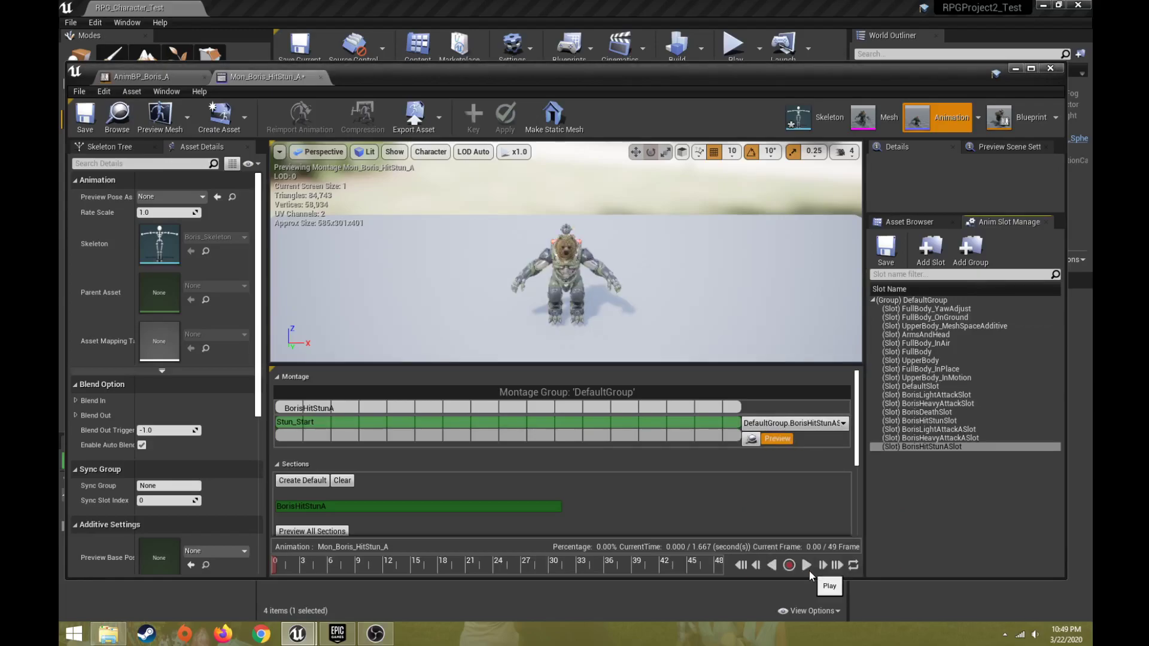
click(85, 116)
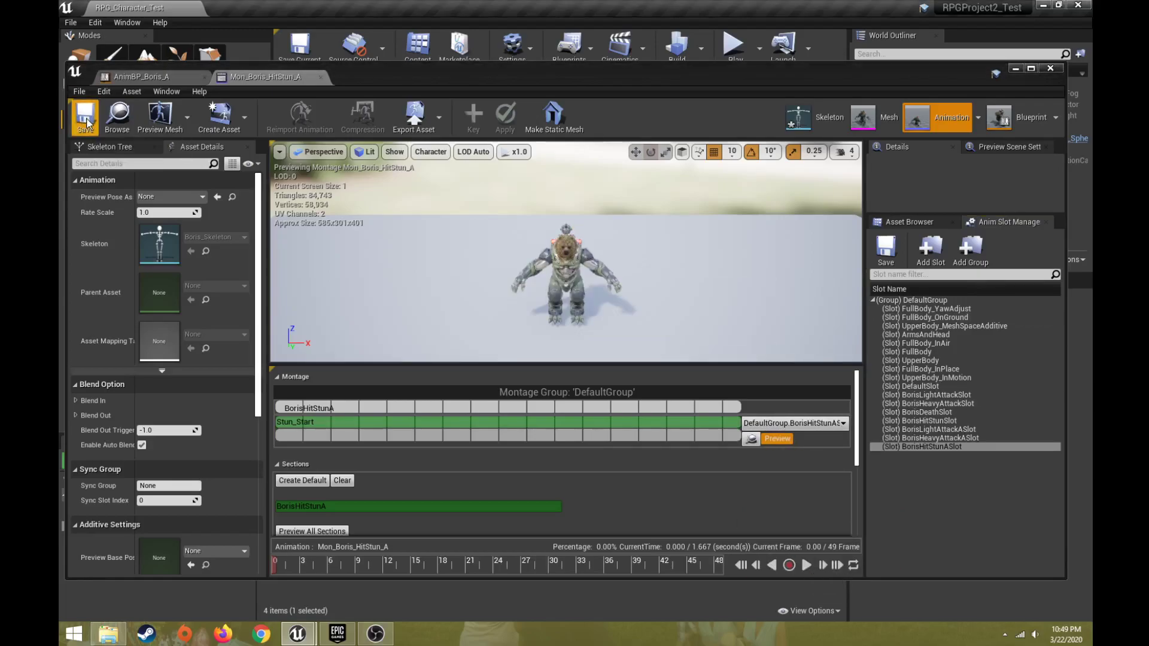
click(320, 77)
Create an Animation Montage for Boris_Skeleton in the Char_AnimBPs_A folder and name it Mon_Boris_Death_A.
drag(341, 73, 359, 580)
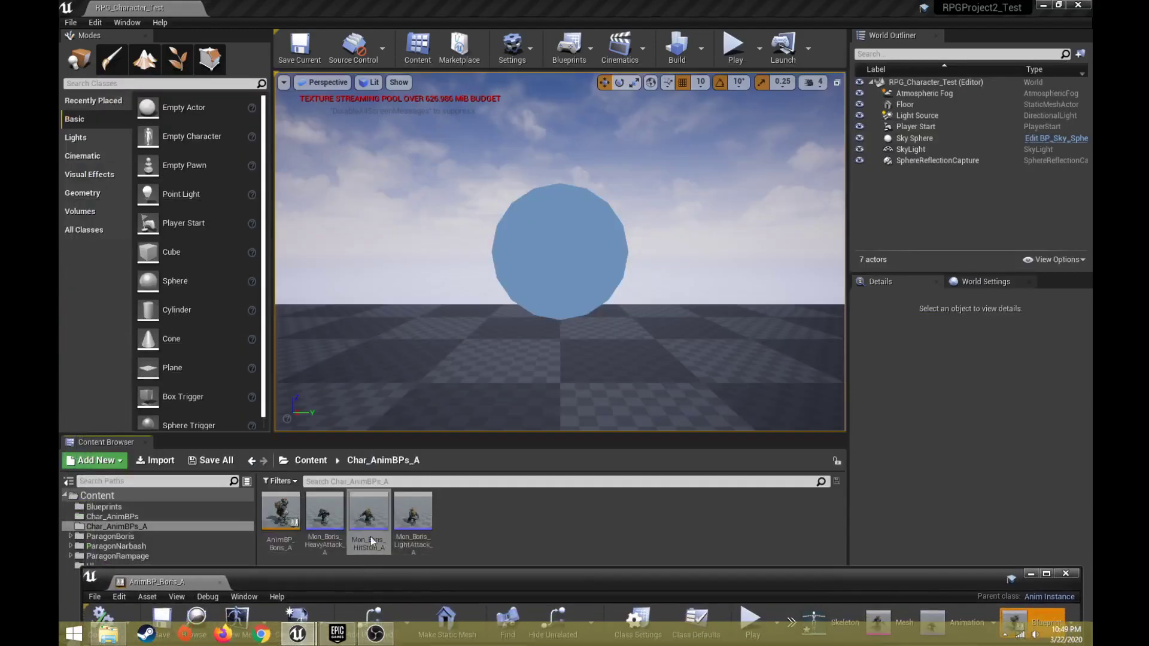
right_click(482, 515)
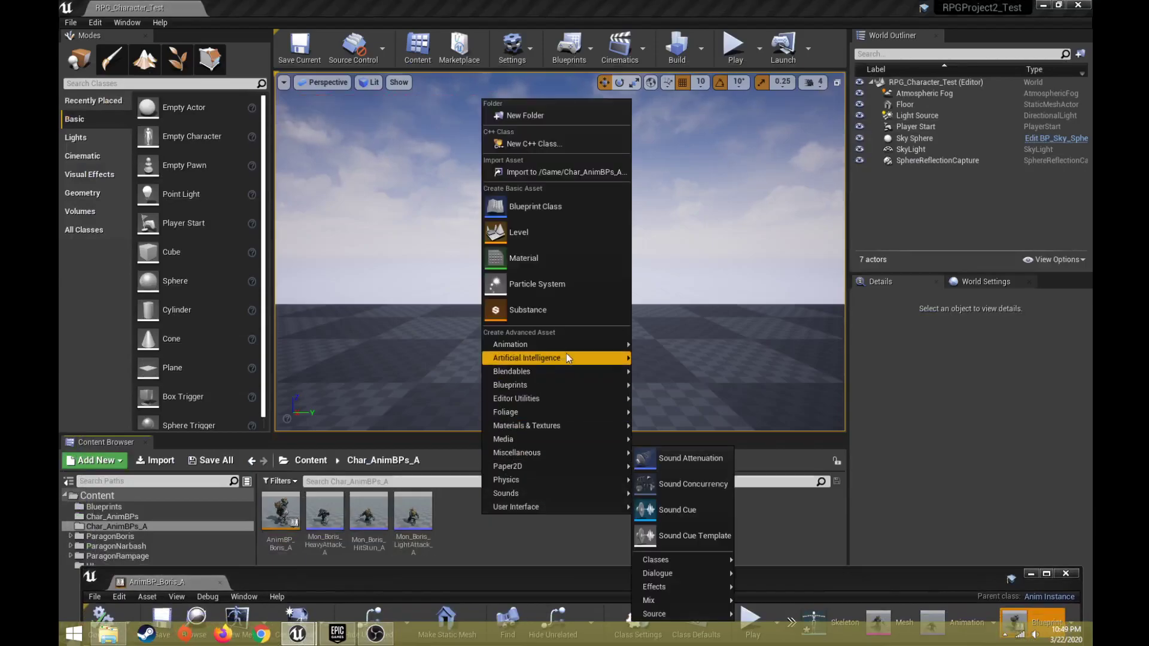
mouse_move(568, 345)
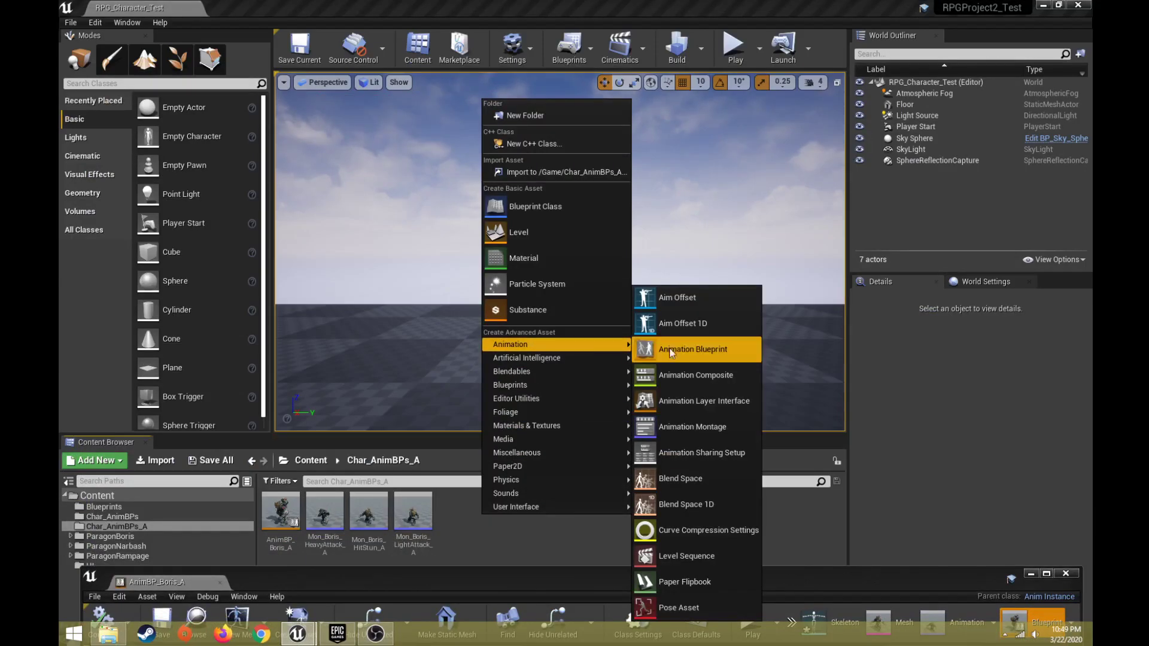
click(684, 429)
click(469, 154)
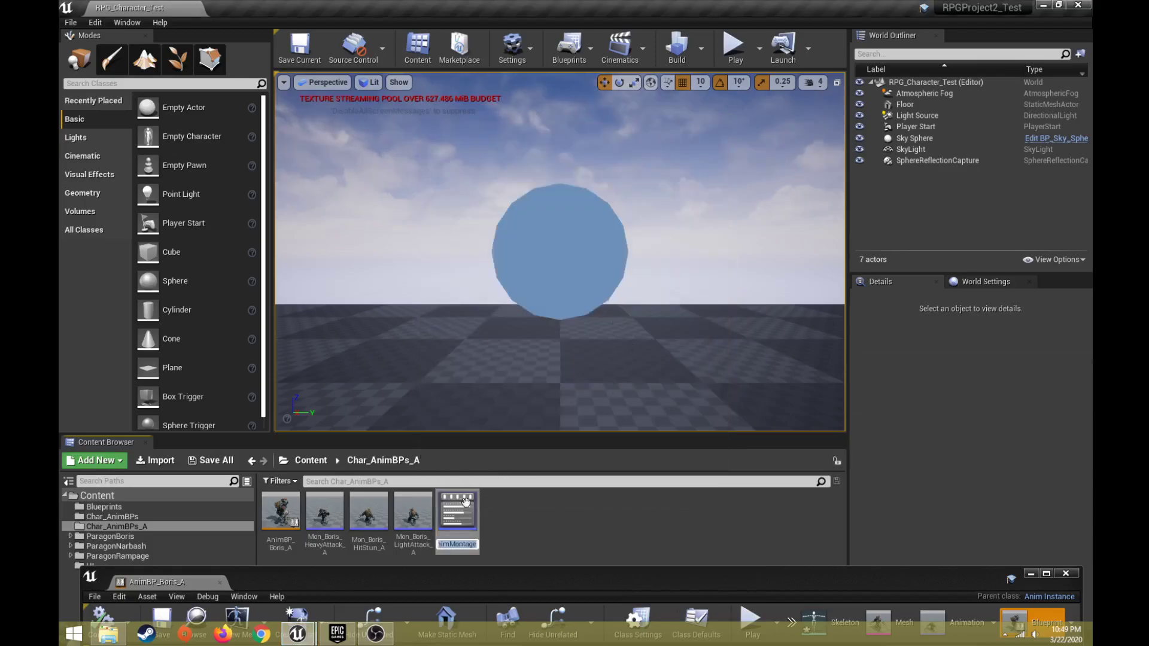
text(Mon_Boris)
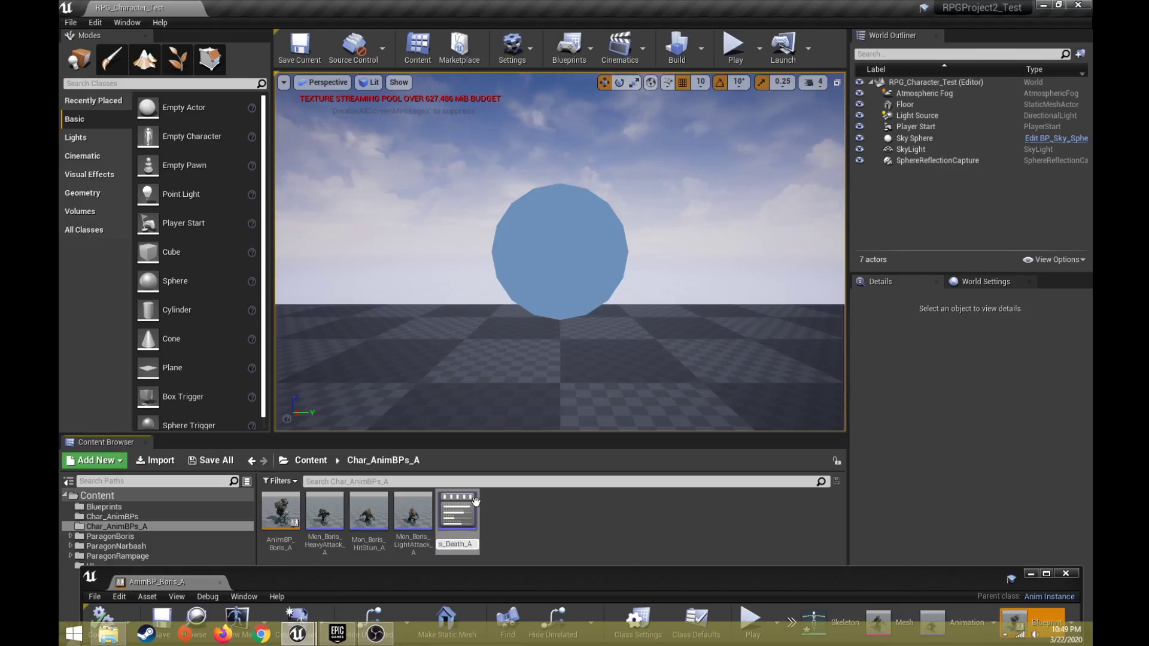
key(Return)
Add the Death animation to the Mon_Boris_Death_A montage track and preview its playback.
drag(434, 576, 432, 70)
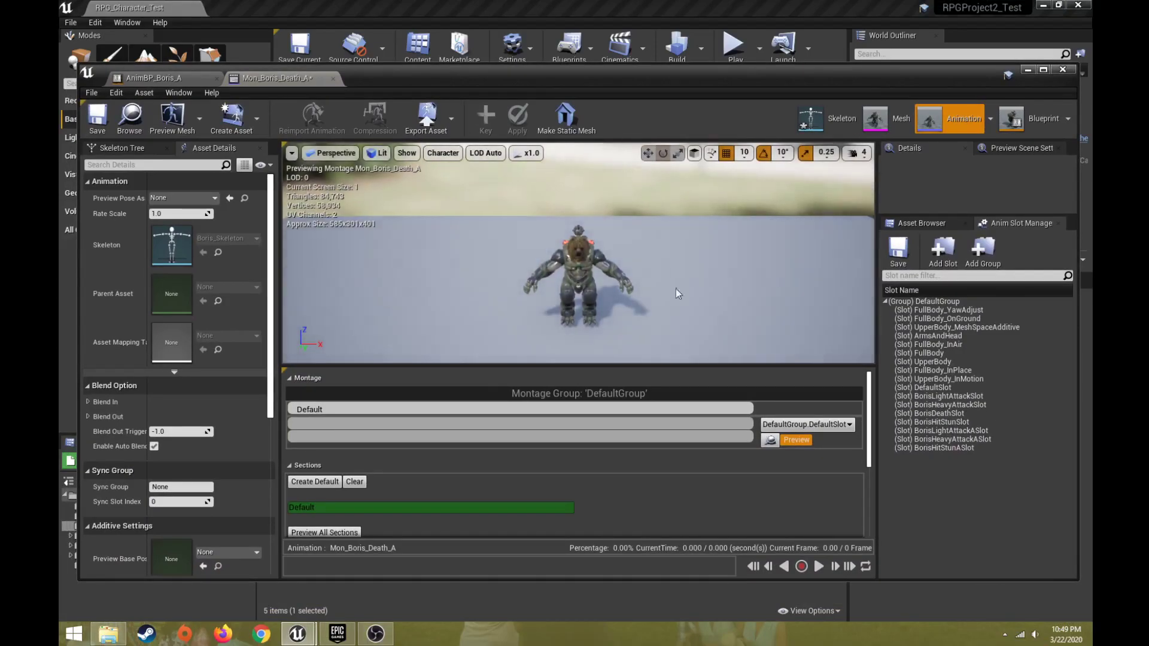
click(922, 223)
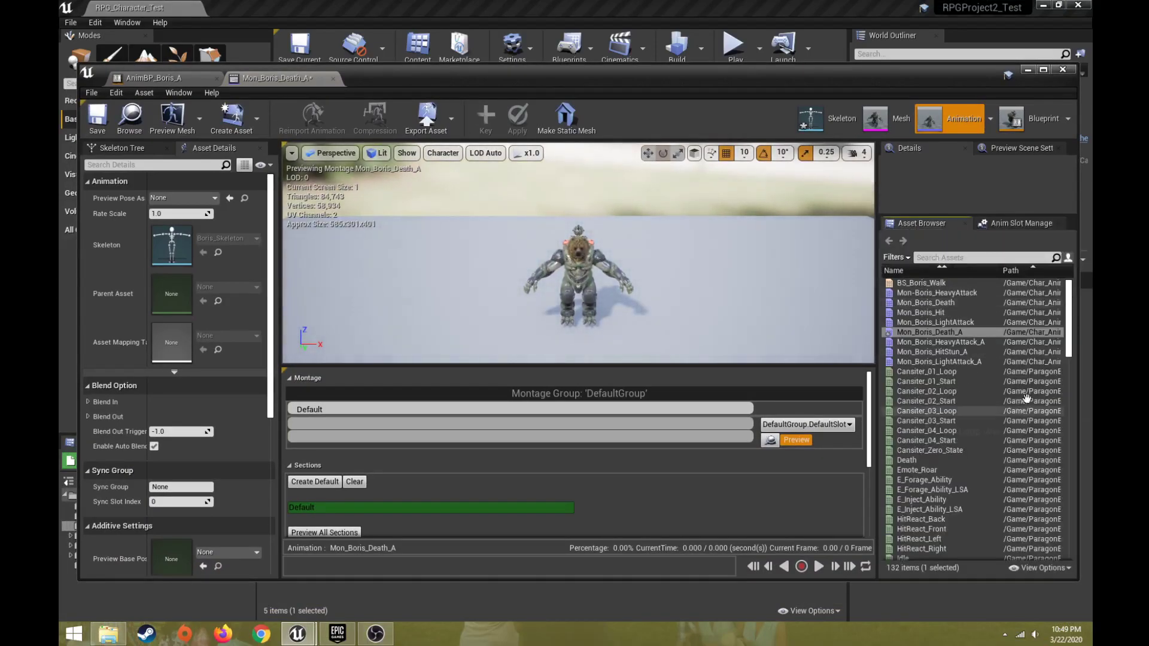
drag(906, 460, 385, 410)
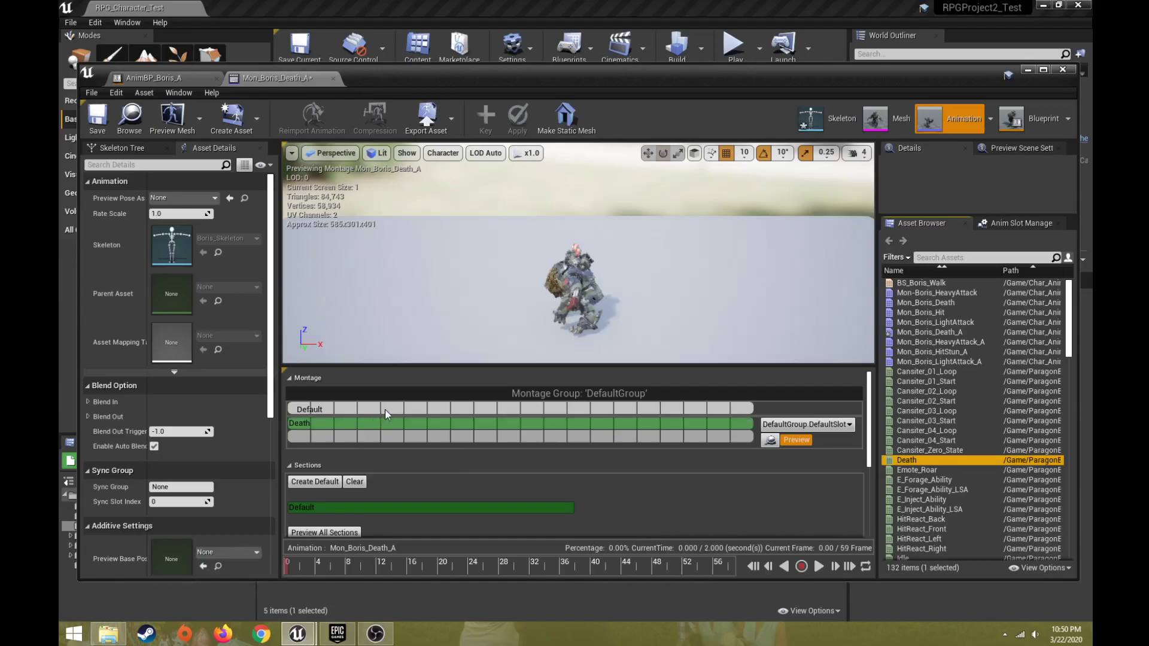
click(818, 567)
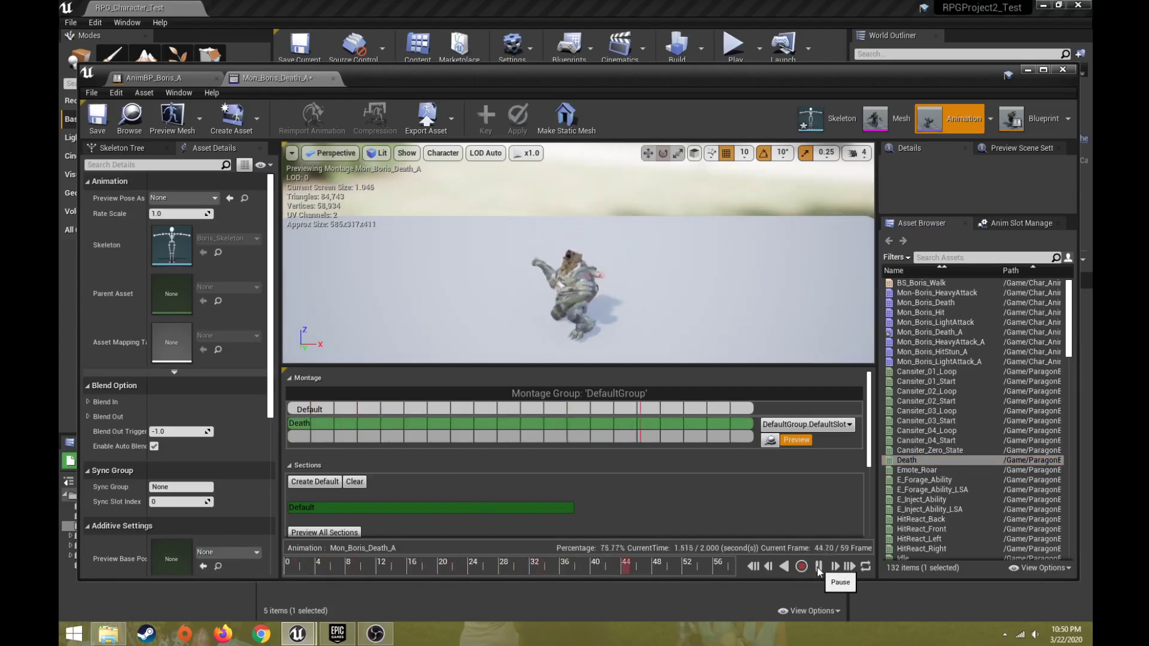
click(819, 567)
Add a montage section named BorisDeathA over the Death animation and delete the Default section.
right_click(457, 408)
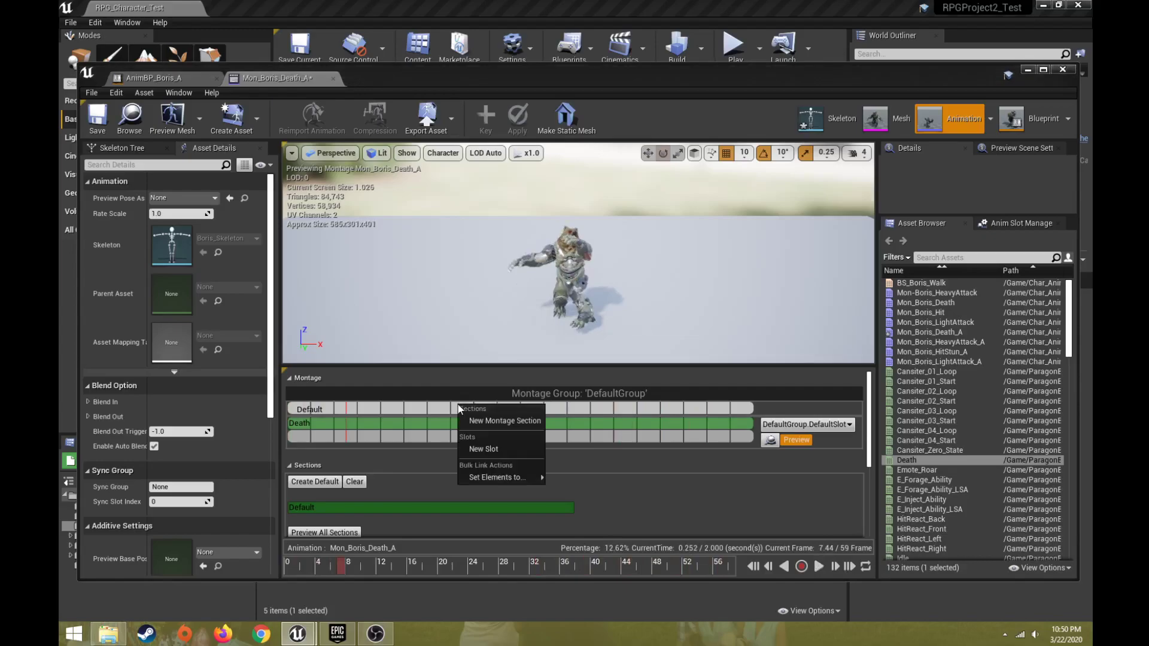
click(478, 420)
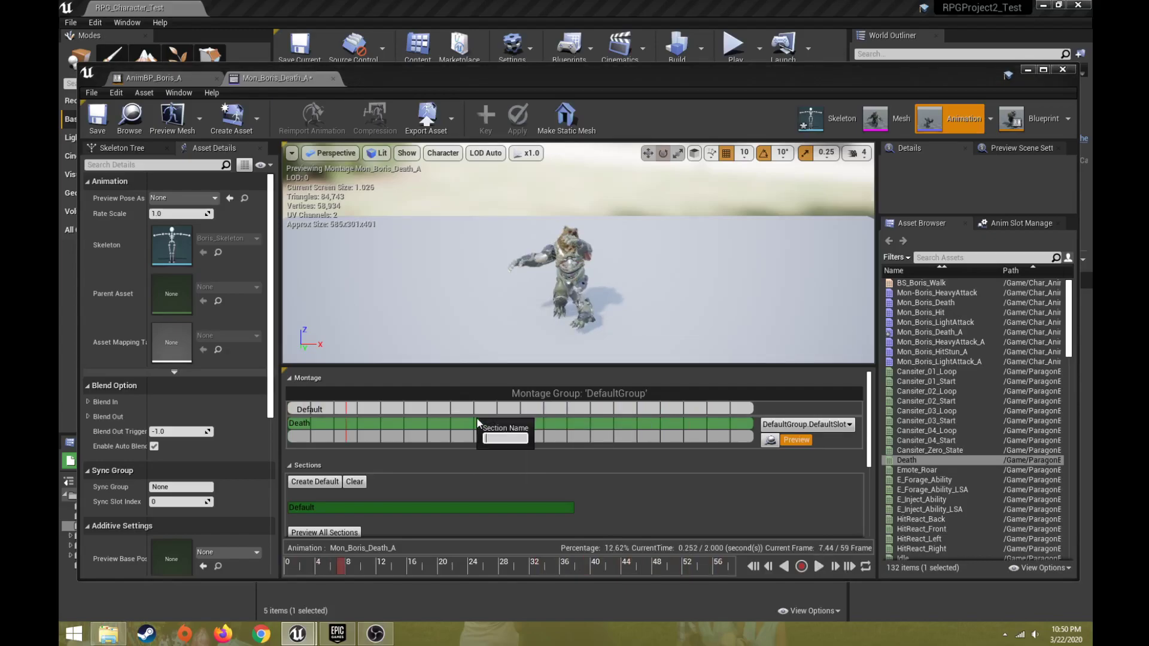
text(BorisDeathA)
key(Return)
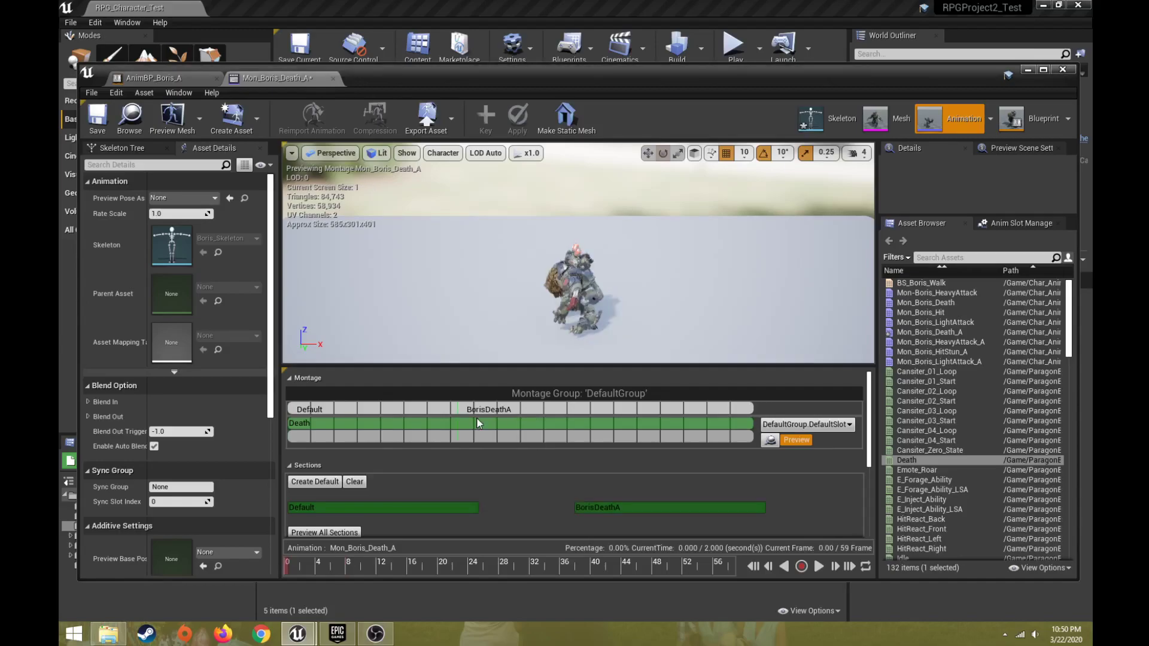
right_click(291, 409)
click(315, 440)
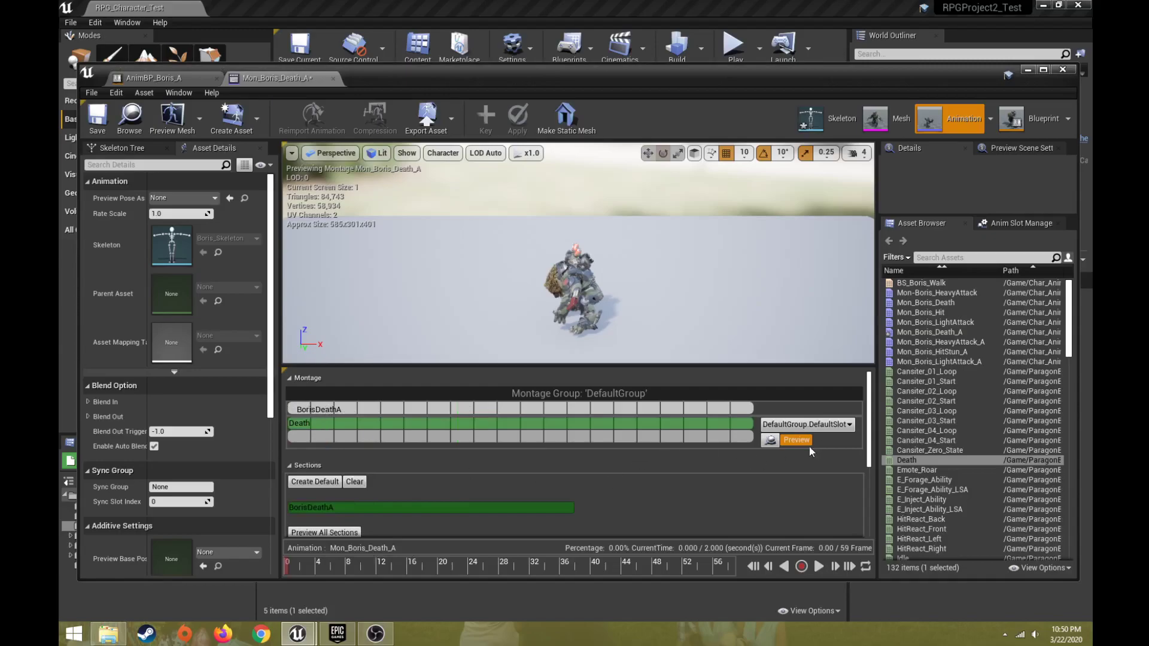
Add a new animation slot named BorisDeathASlot to DefaultGroup.
click(1011, 223)
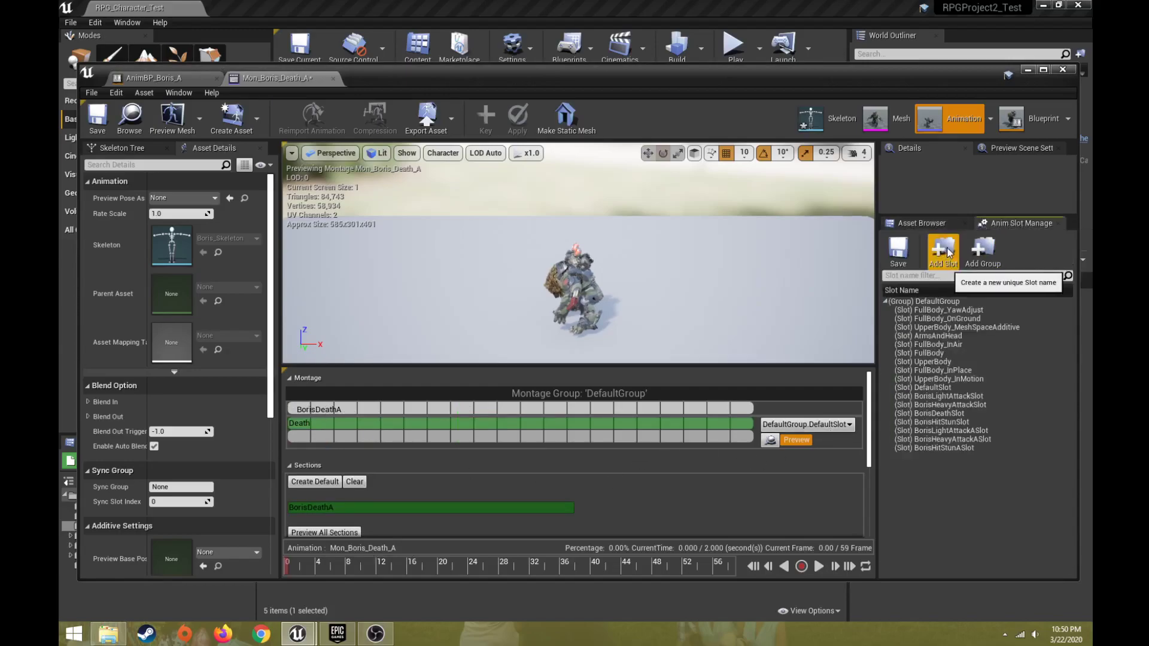
click(945, 252)
text(B)
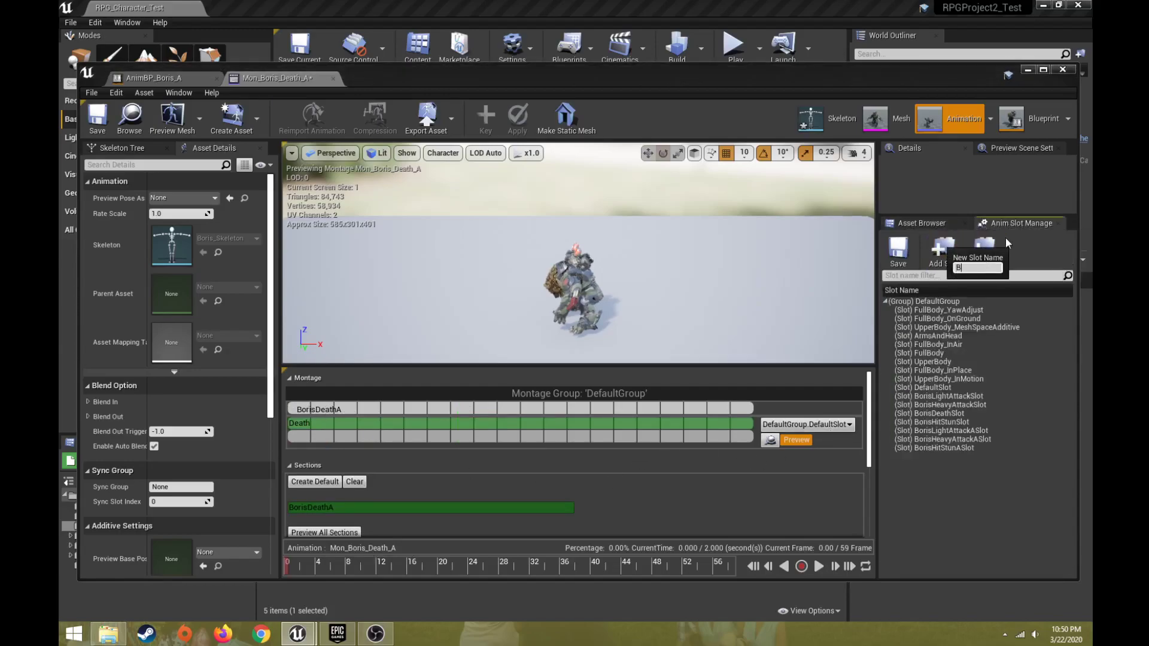
text(orisDeathASlot)
key(Return)
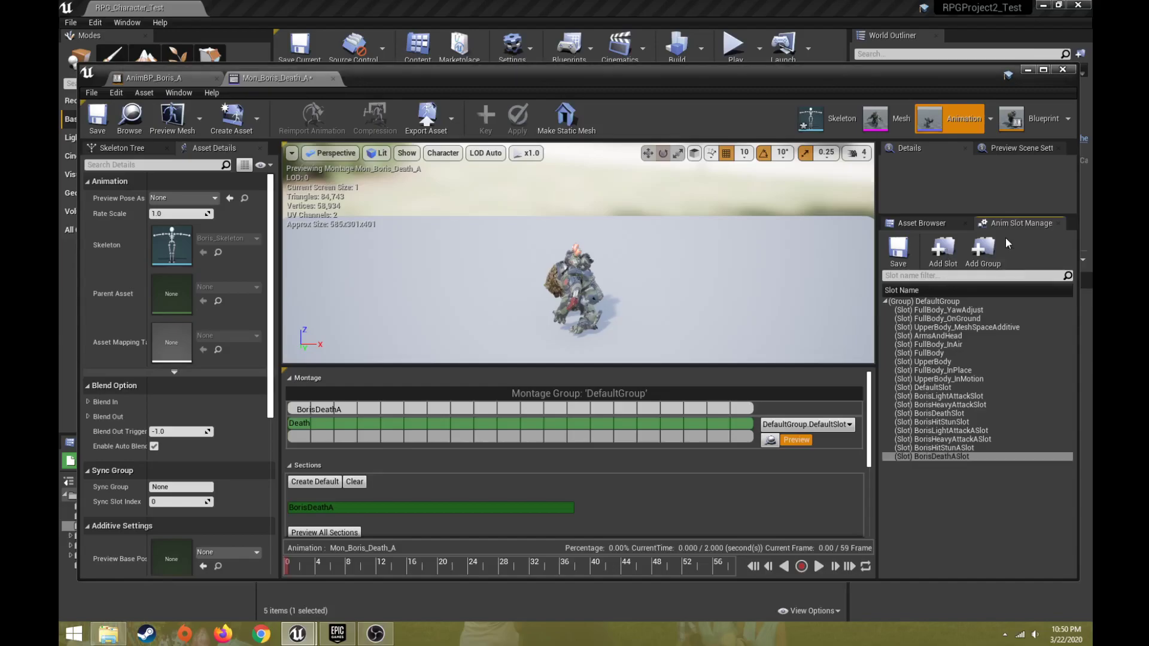
Assign the DefaultGroup.BorisDeathASlot slot to the death montage and close the montage.
click(792, 424)
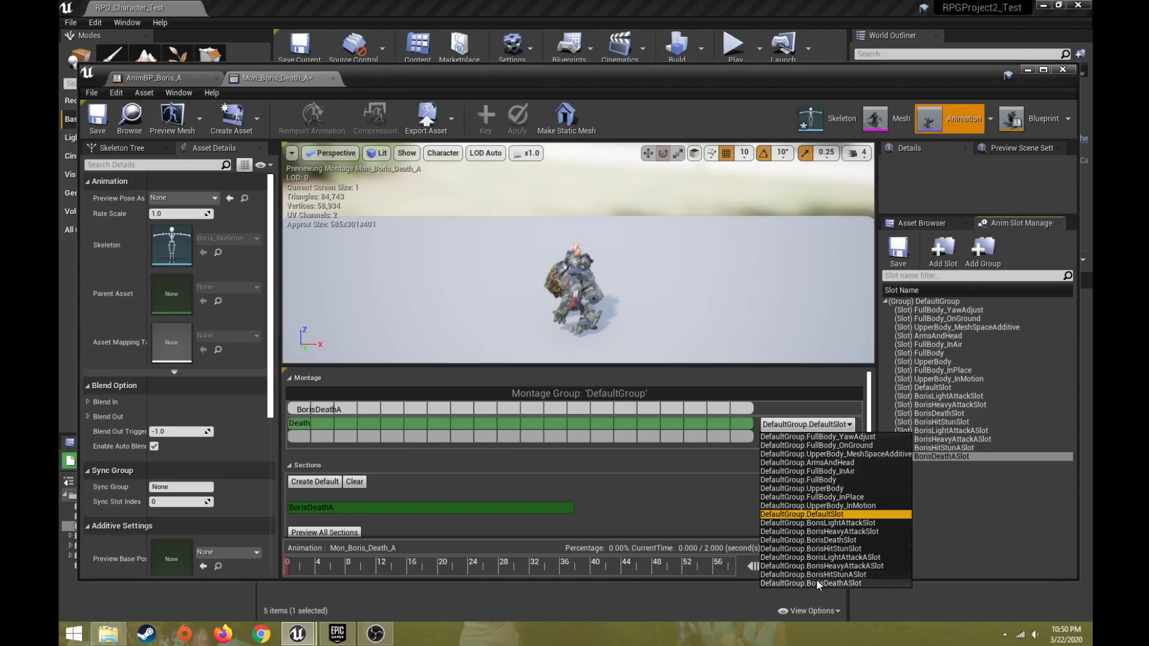
click(844, 584)
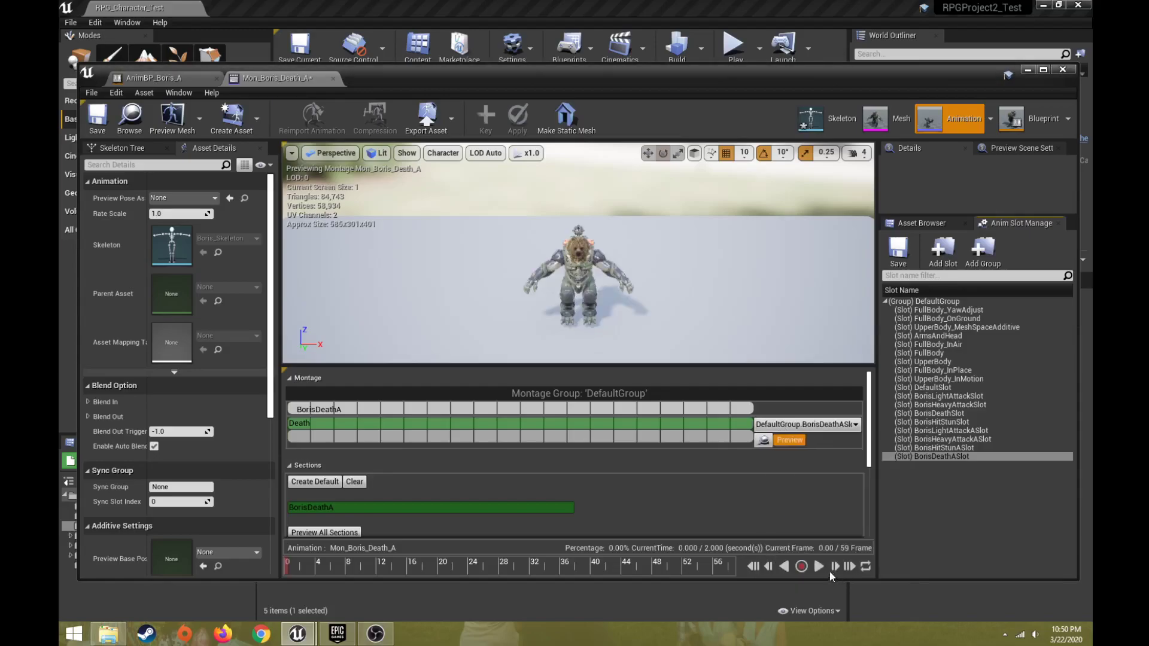
click(333, 79)
drag(356, 76, 366, 595)
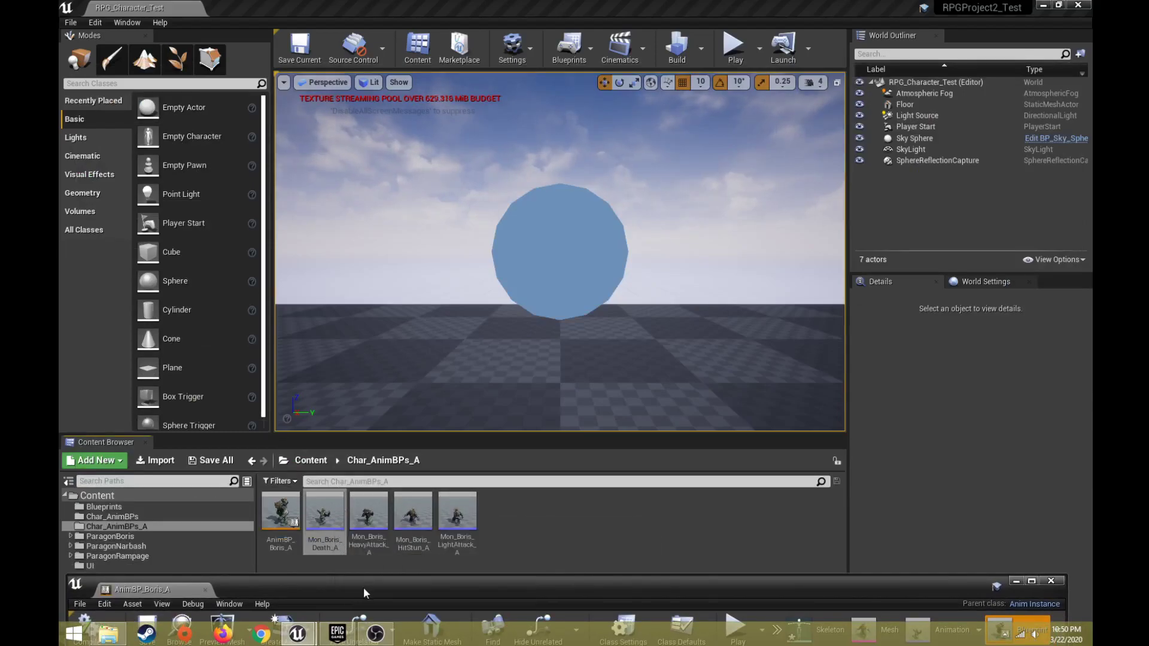
In AnimBP_Boris_A's AnimGraph, spread the Boris_Locomotion and Output Pose nodes far apart, keeping them roughly level.
drag(364, 587, 361, 73)
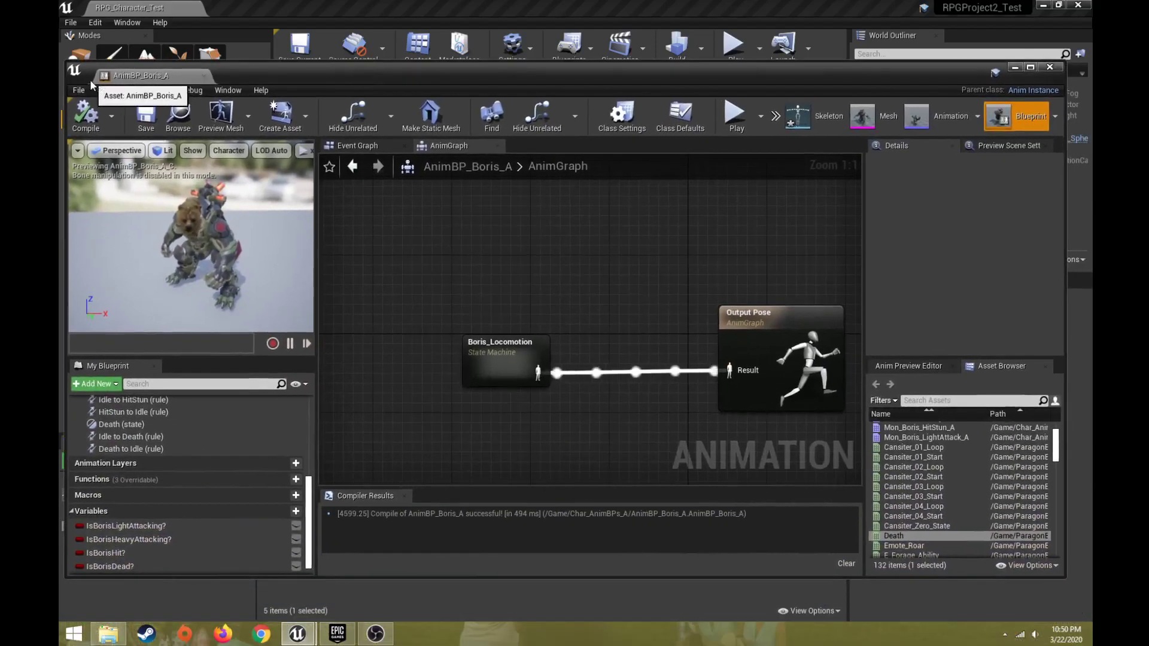
drag(525, 344, 369, 343)
drag(772, 316, 852, 323)
scroll(852, 323, down, 1)
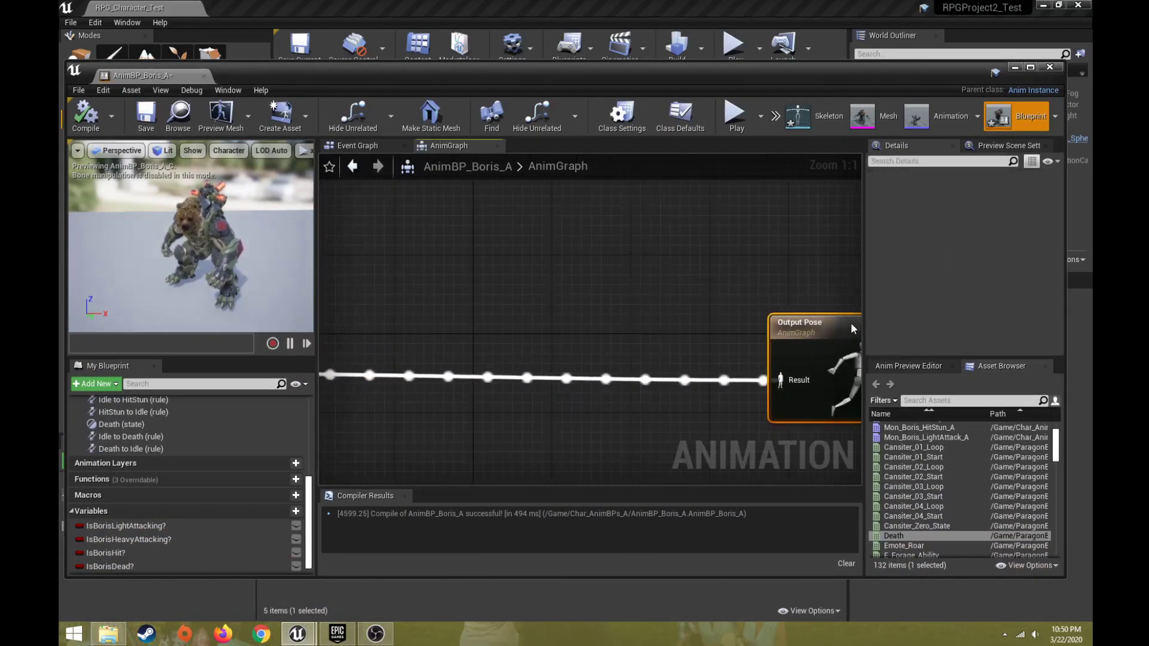
scroll(614, 321, down, 3)
right_drag(533, 293, 630, 285)
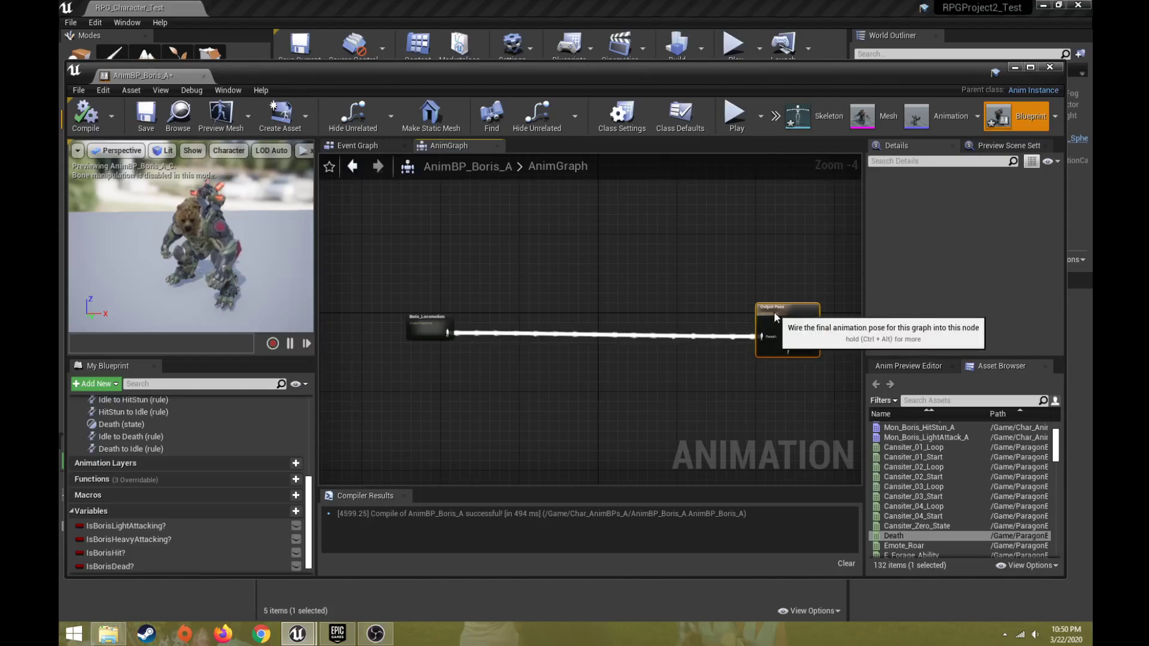
drag(774, 303, 767, 308)
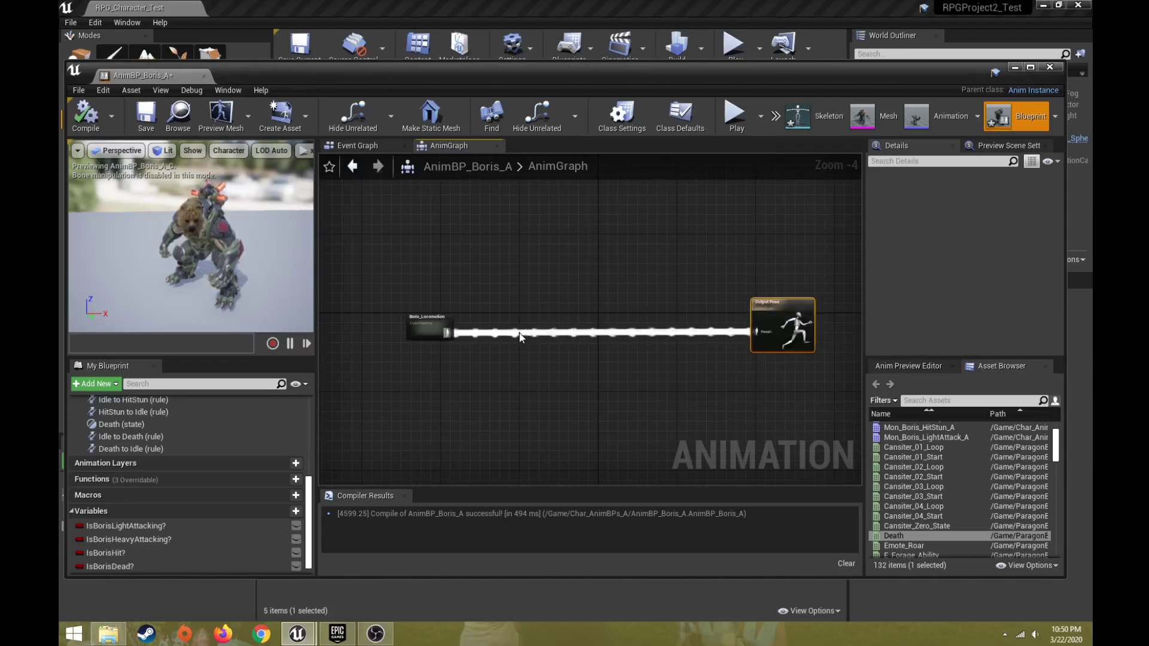
Break the pose link between the Boris_Locomotion state machine and the Output Pose node.
scroll(521, 327, up, 4)
scroll(457, 302, down, 1)
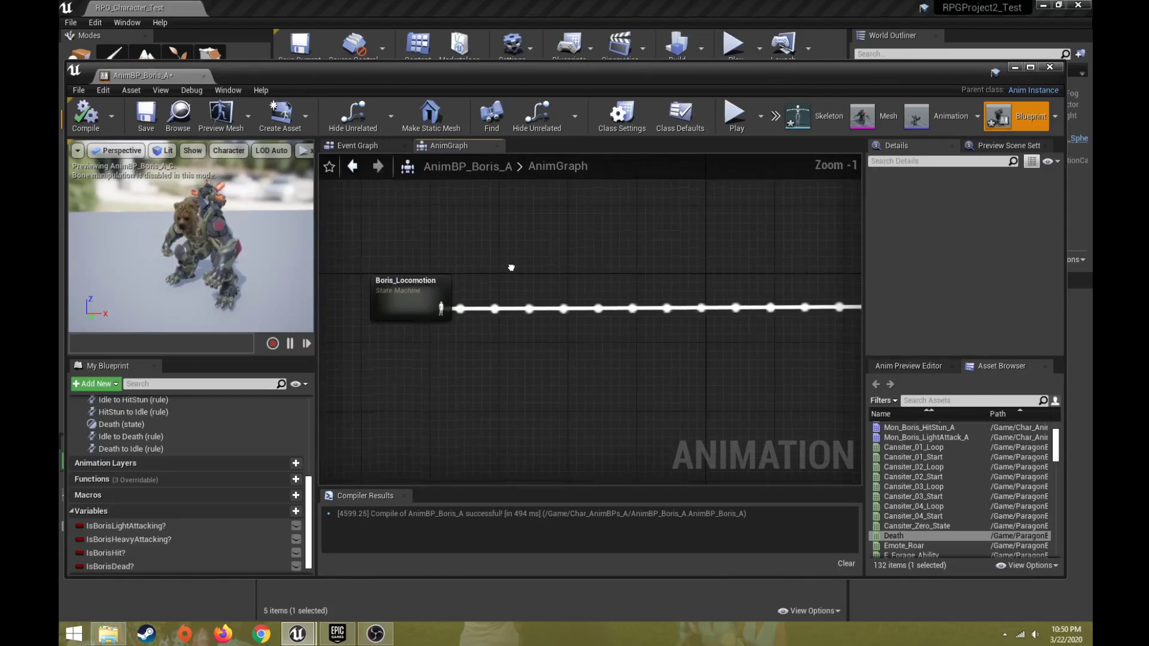
scroll(651, 346, down, 1)
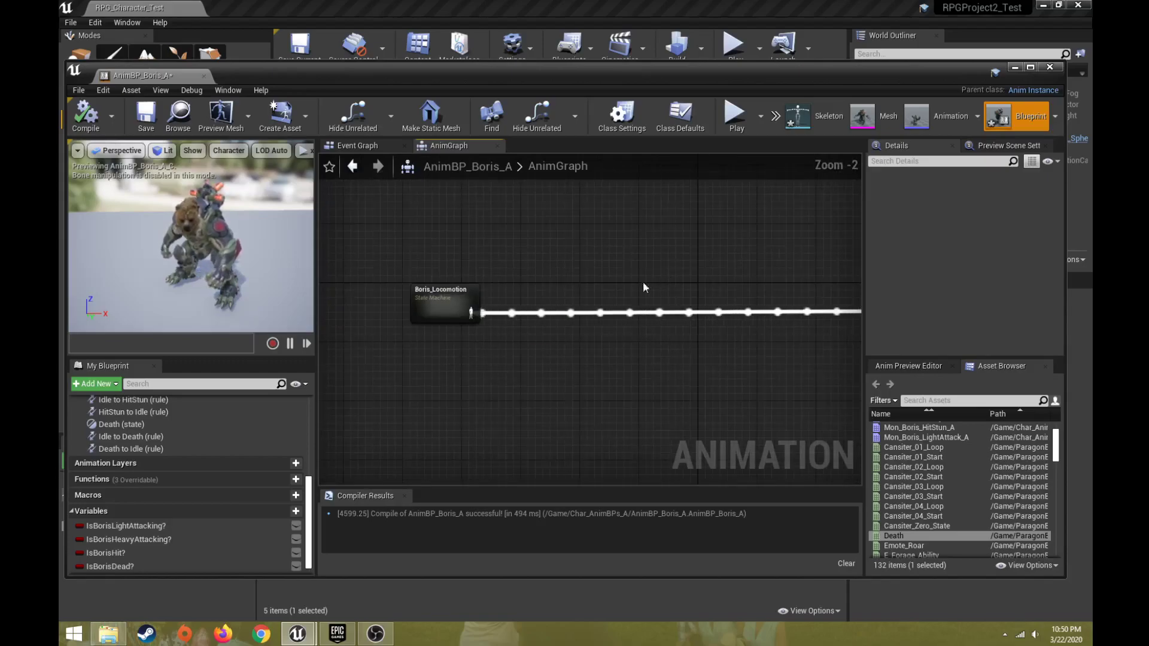
right_drag(637, 284, 547, 293)
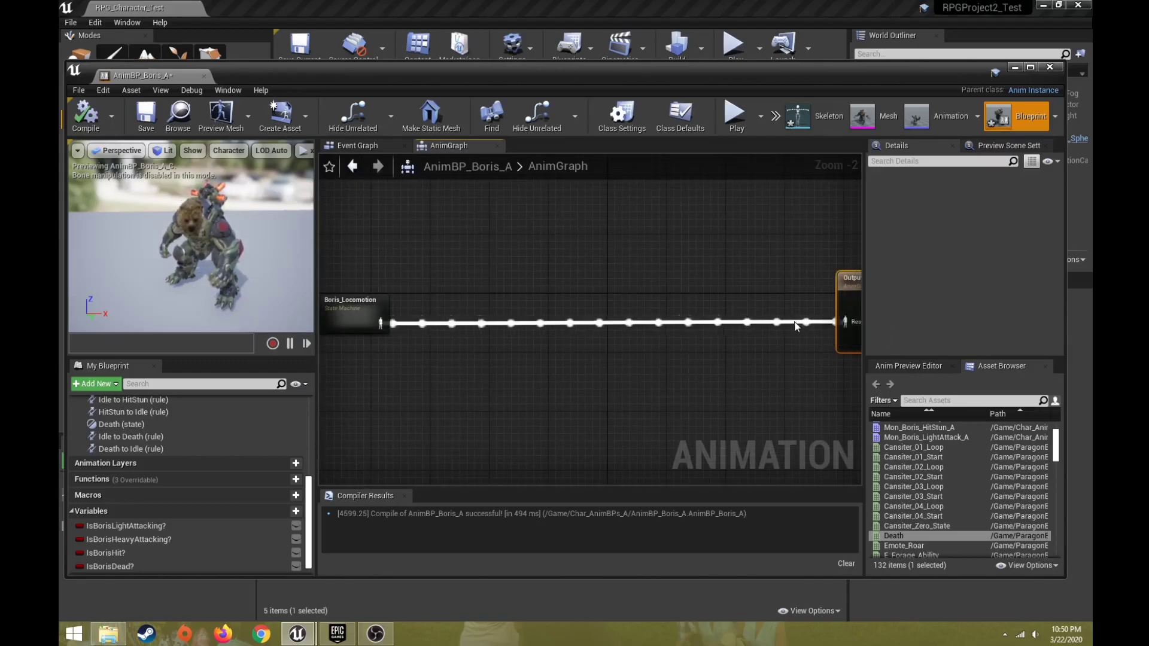
alt+click(845, 321)
Review the attack, hit stun and death states inside the Boris_Locomotion state machine, then return to the AnimGraph.
right_drag(397, 359, 442, 356)
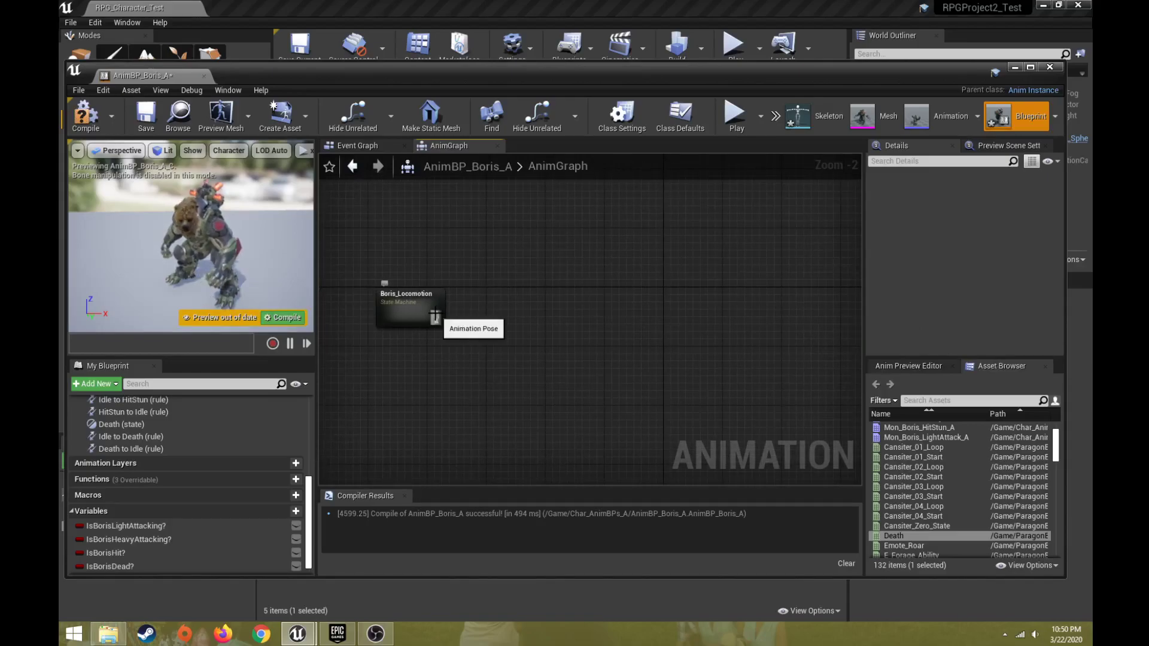
double_click(426, 312)
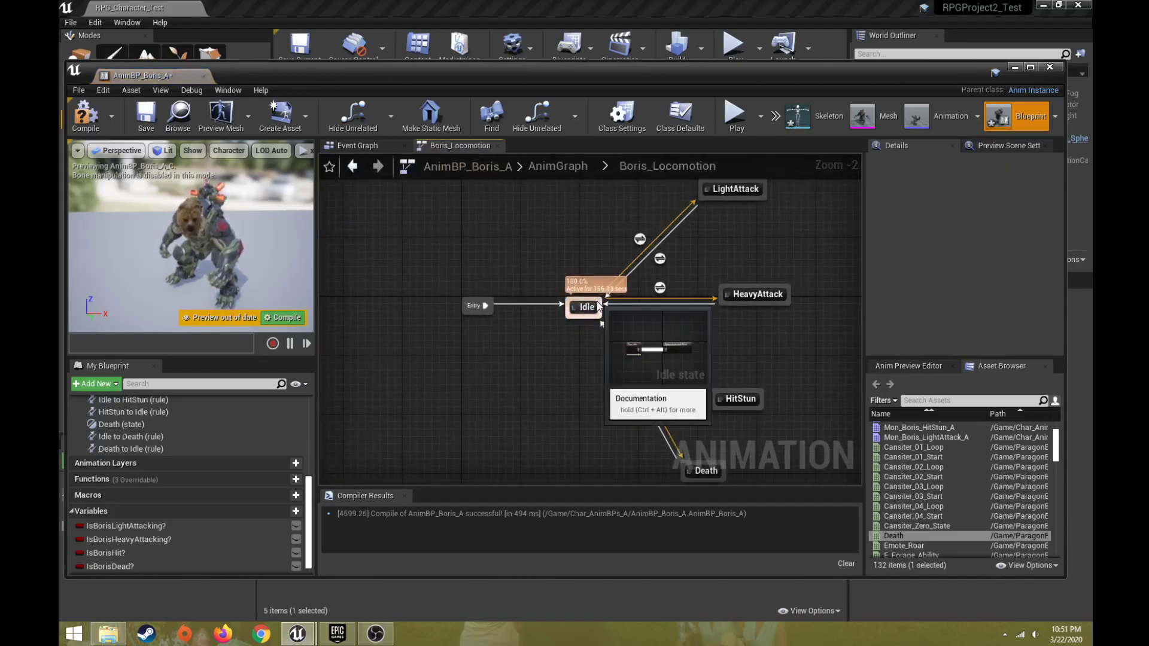
drag(678, 189, 795, 450)
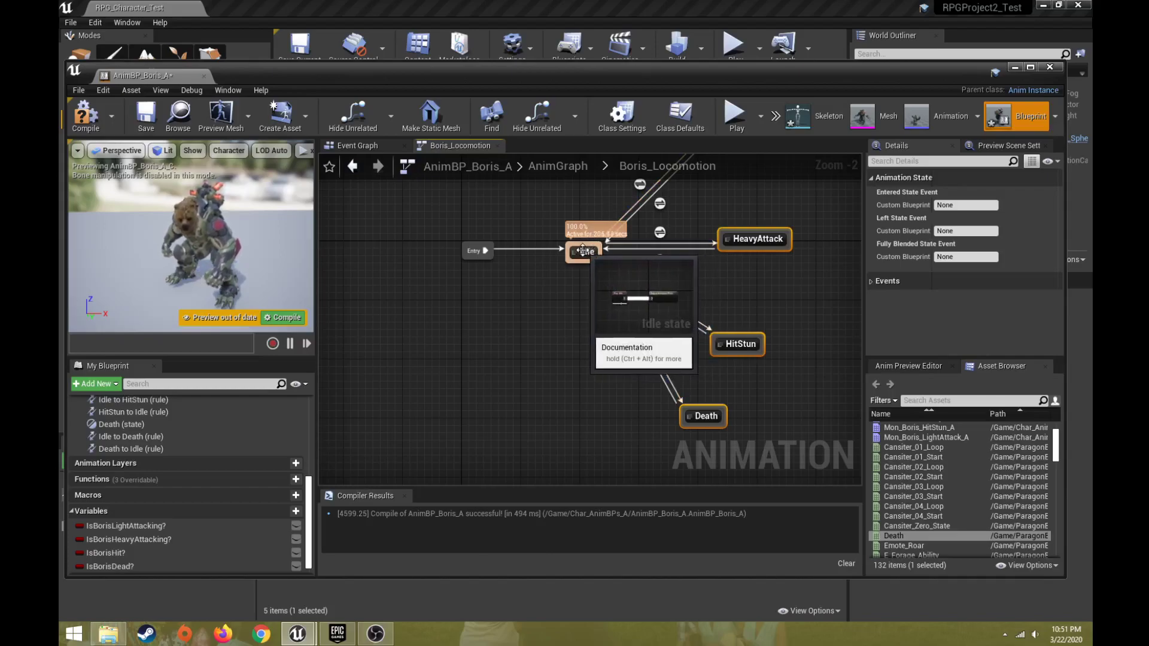
click(557, 166)
Add a Slot node fed by Boris_Locomotion's pose output and set its slot name to DefaultGroup.BorisLightAttackASlot.
scroll(538, 317, up, 1)
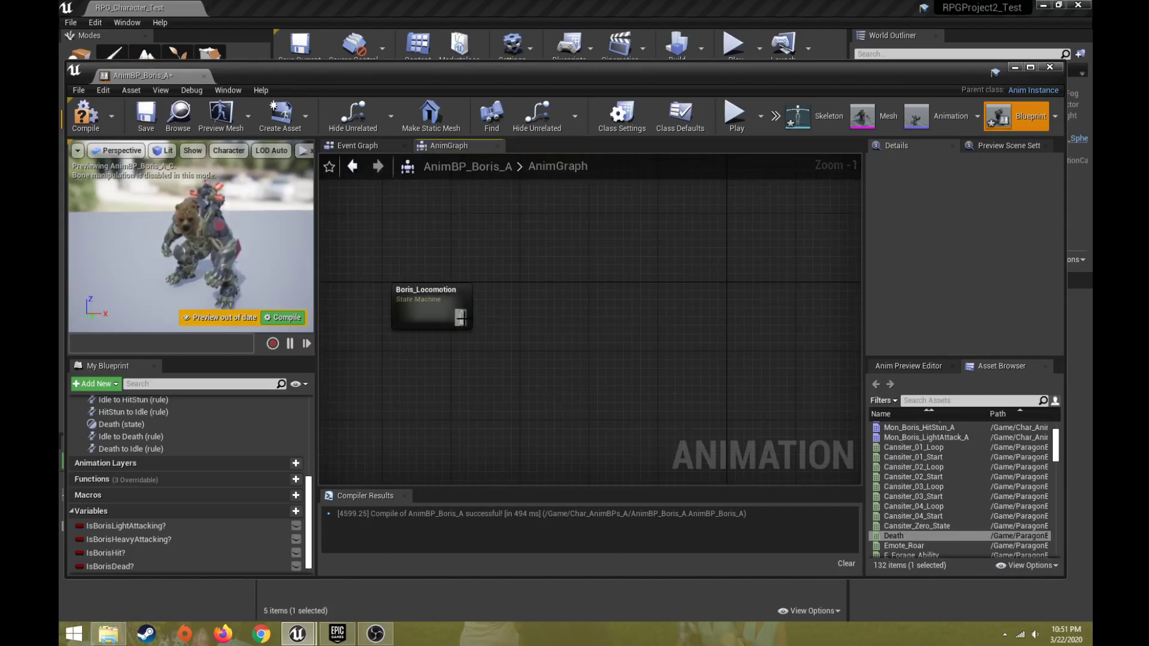
drag(431, 299, 534, 313)
text(slot)
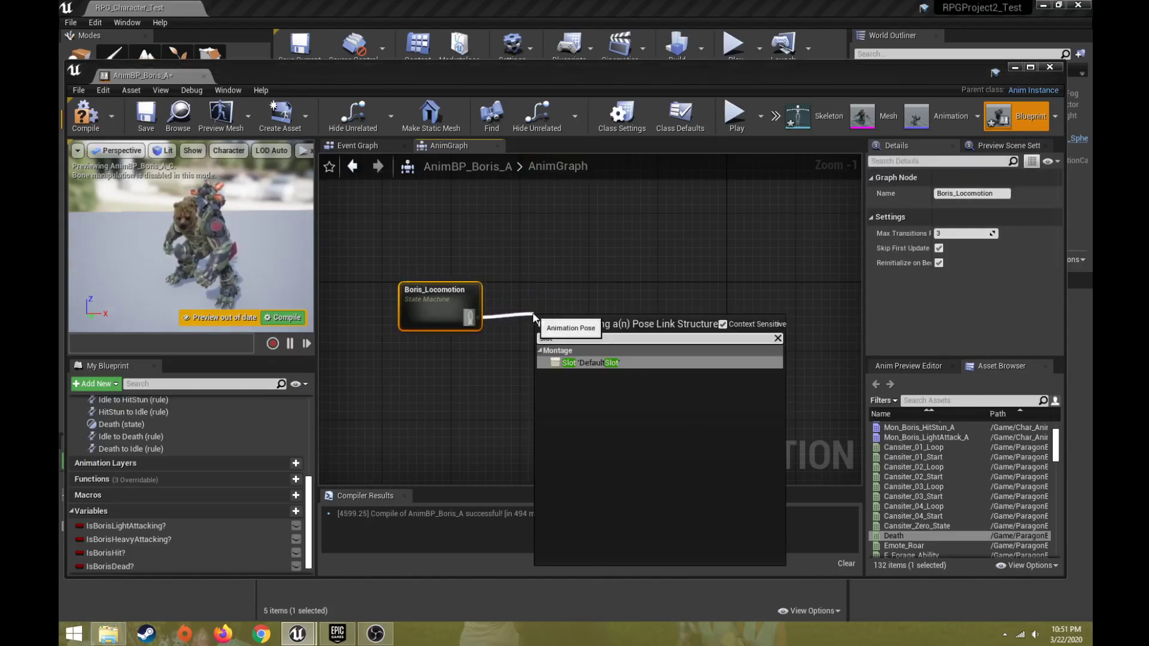
click(592, 363)
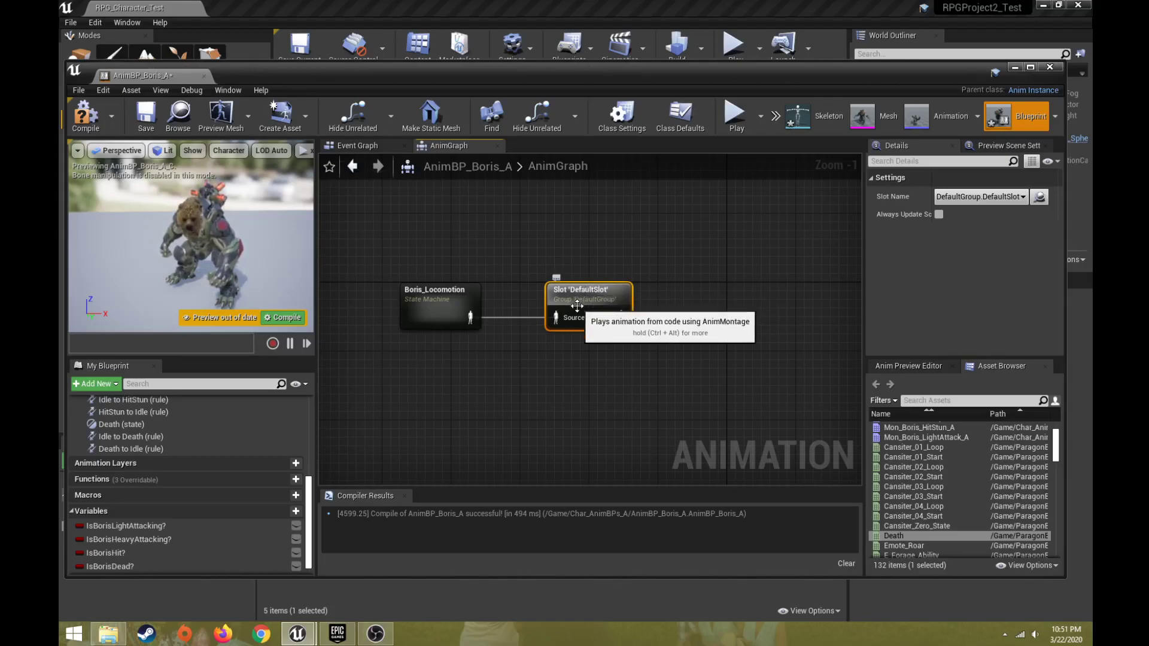
click(979, 196)
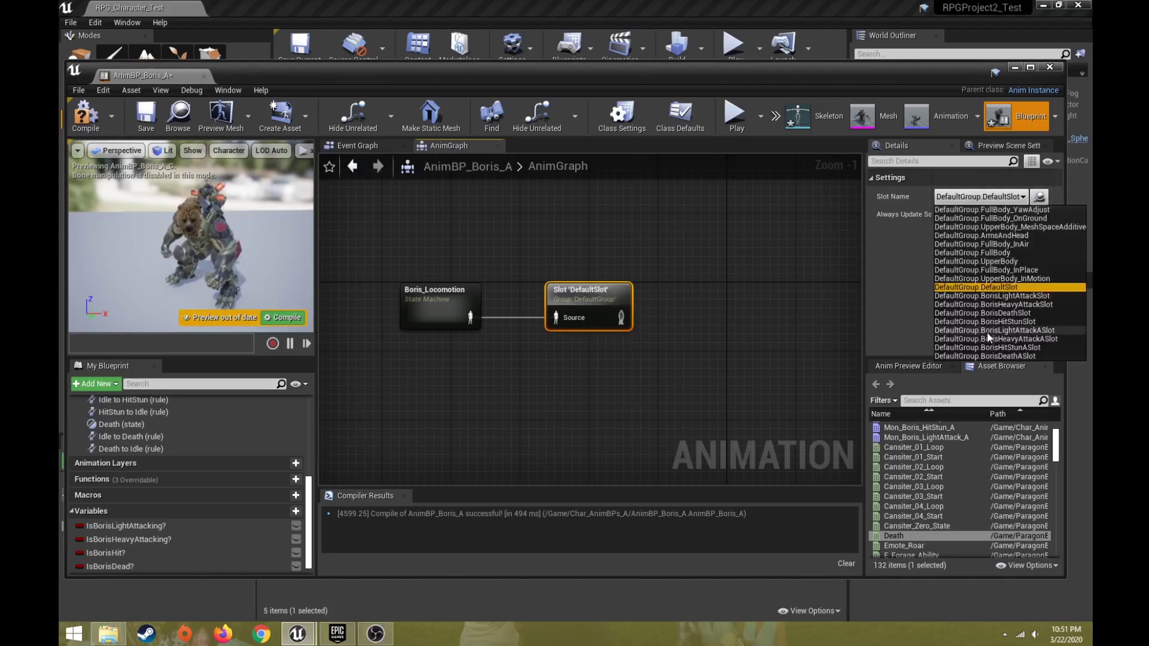
click(1031, 331)
Chain a second Slot node after the light attack slot and set its slot name to DefaultGroup.BorisHeavyAttackASlot.
right_drag(630, 360, 487, 372)
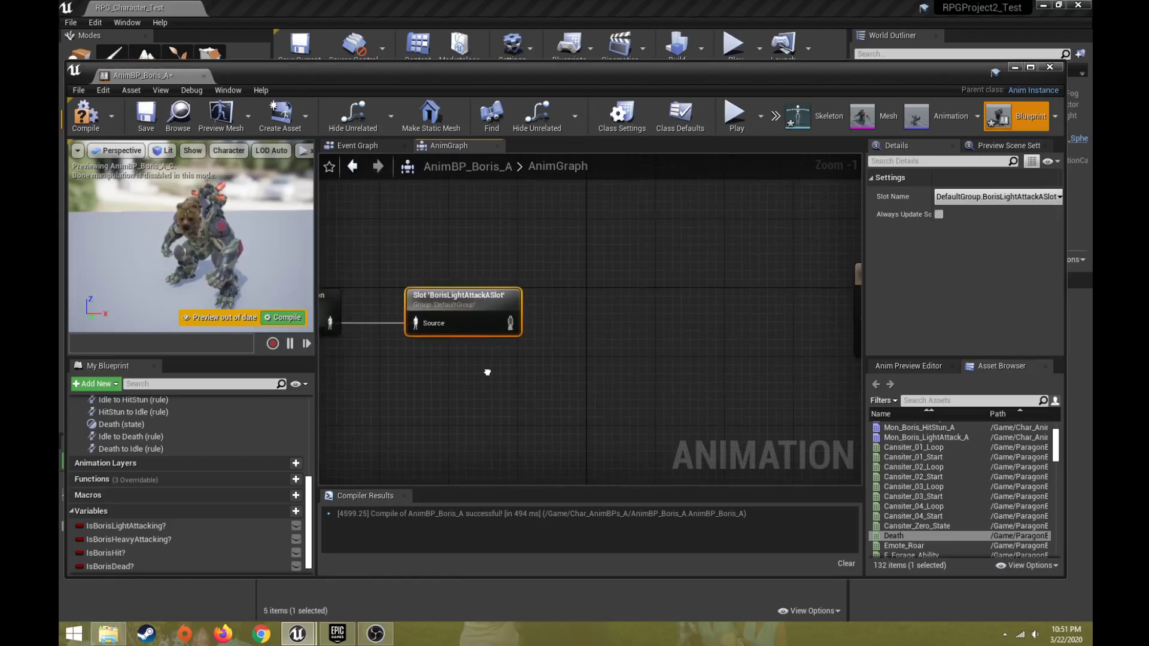
scroll(479, 343, down, 1)
drag(503, 325, 557, 325)
text(slot)
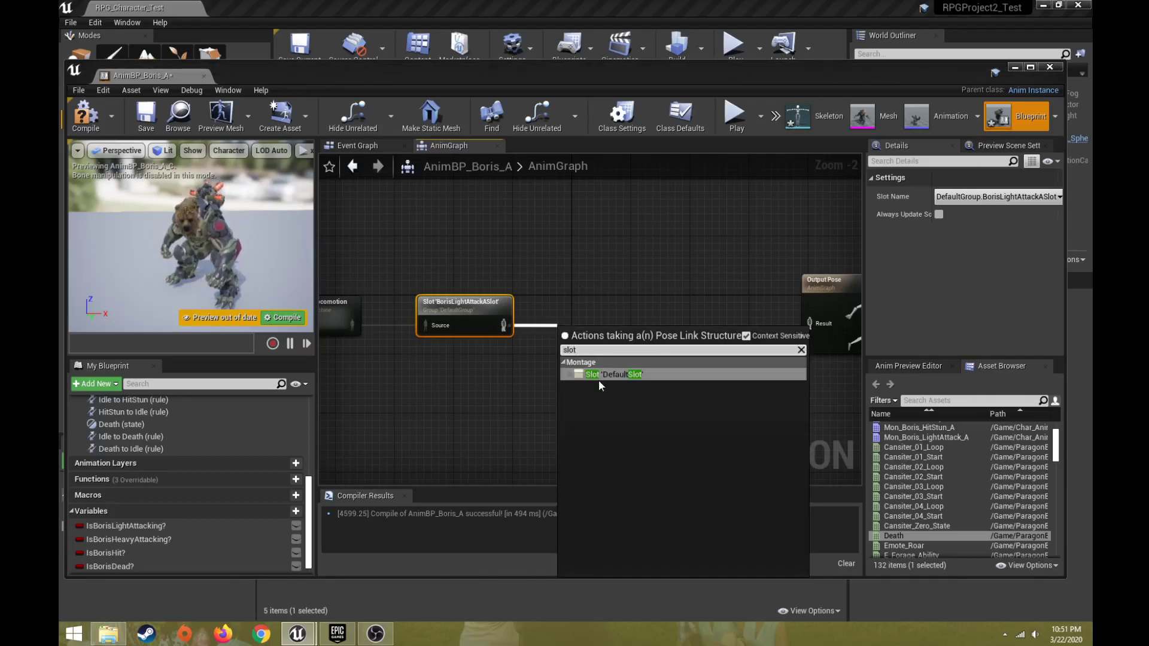
click(603, 375)
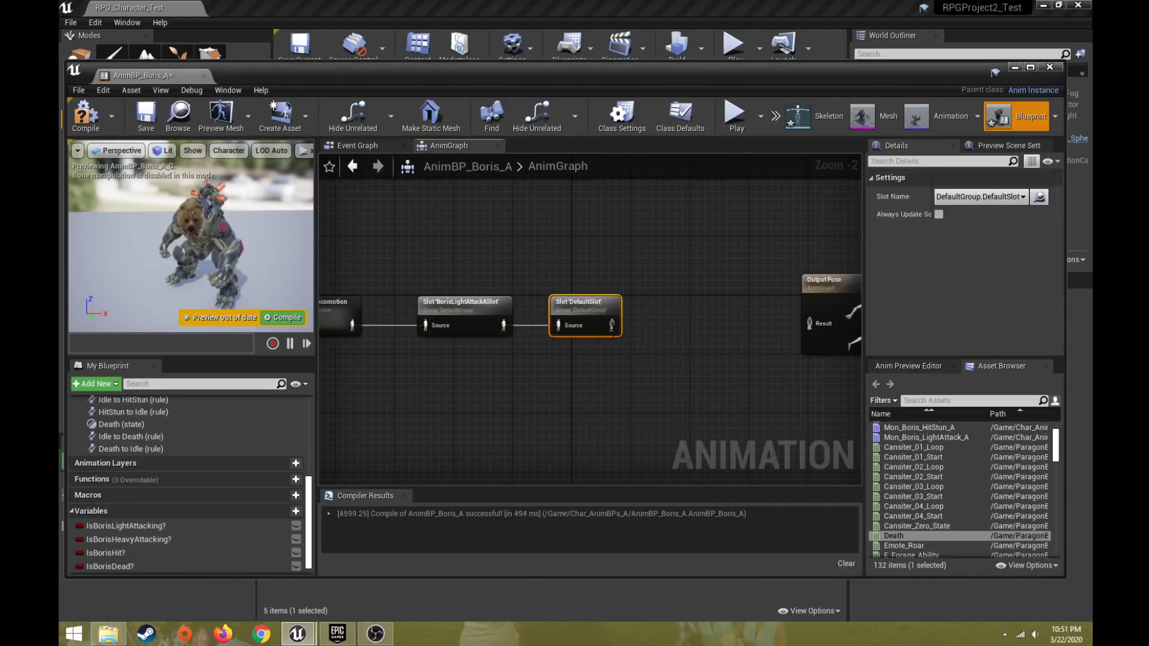
click(965, 197)
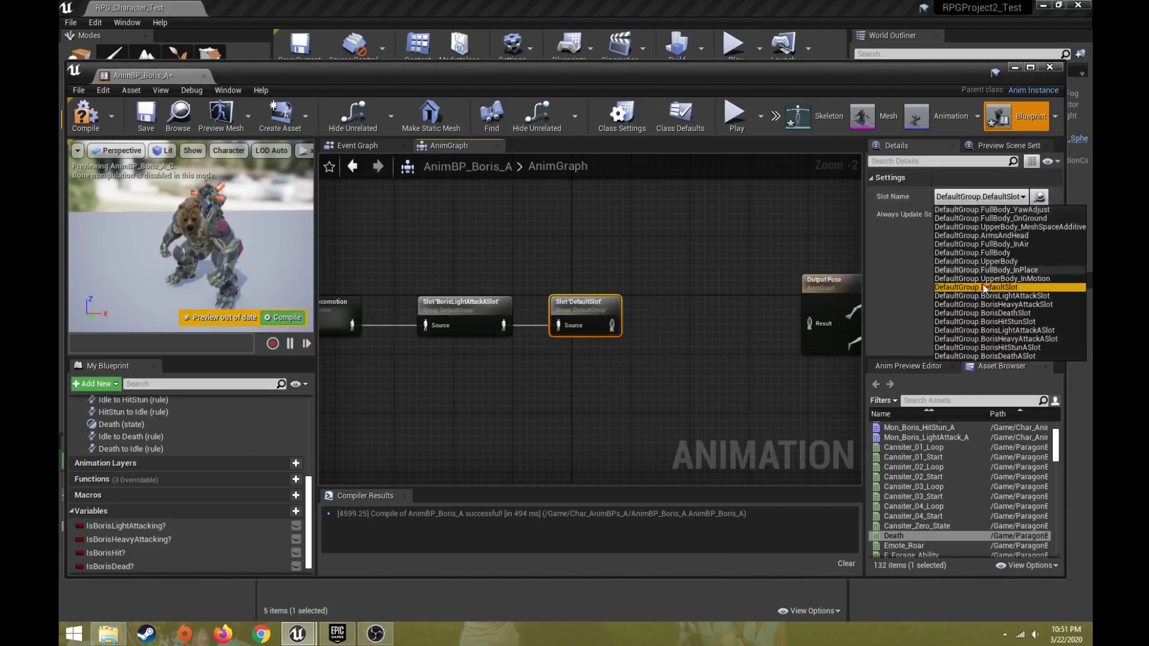
click(996, 339)
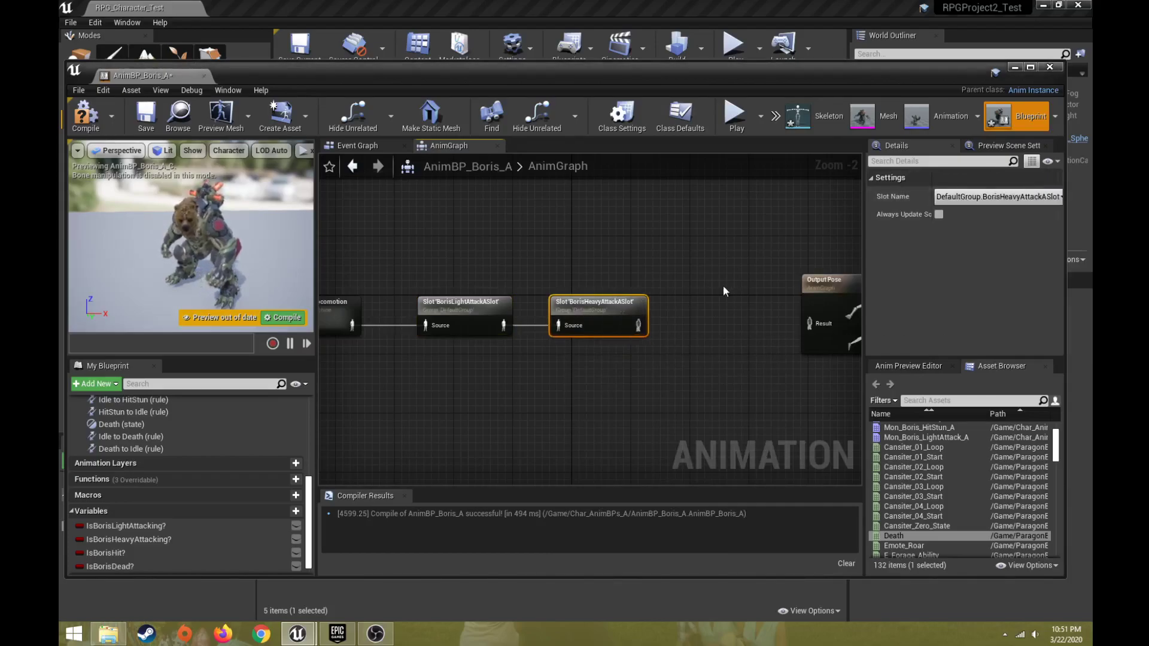
Chain a third Slot node after the heavy attack slot and set its slot name to DefaultGroup.BorisHitStunASlot.
drag(638, 325, 674, 322)
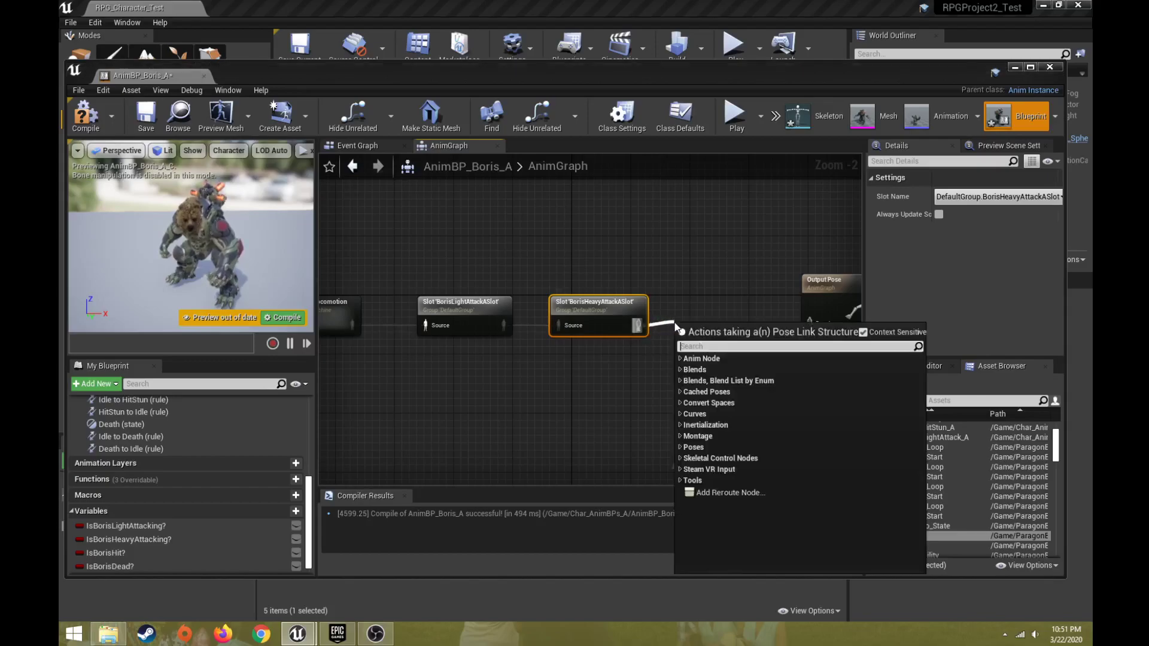
text(slot)
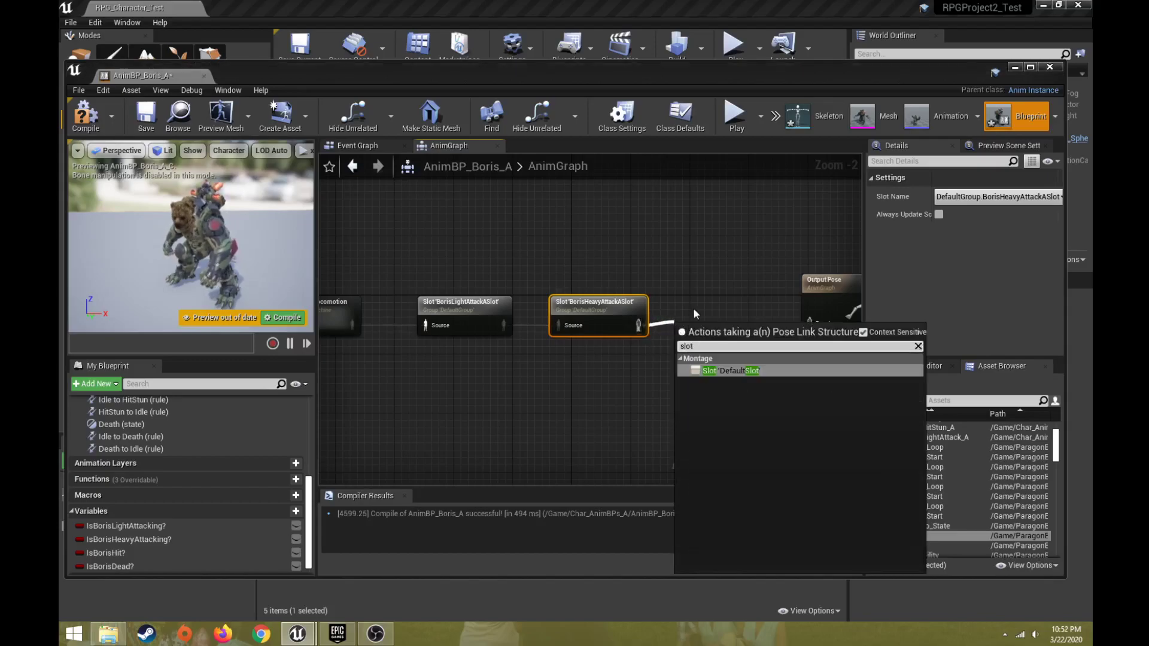
click(763, 370)
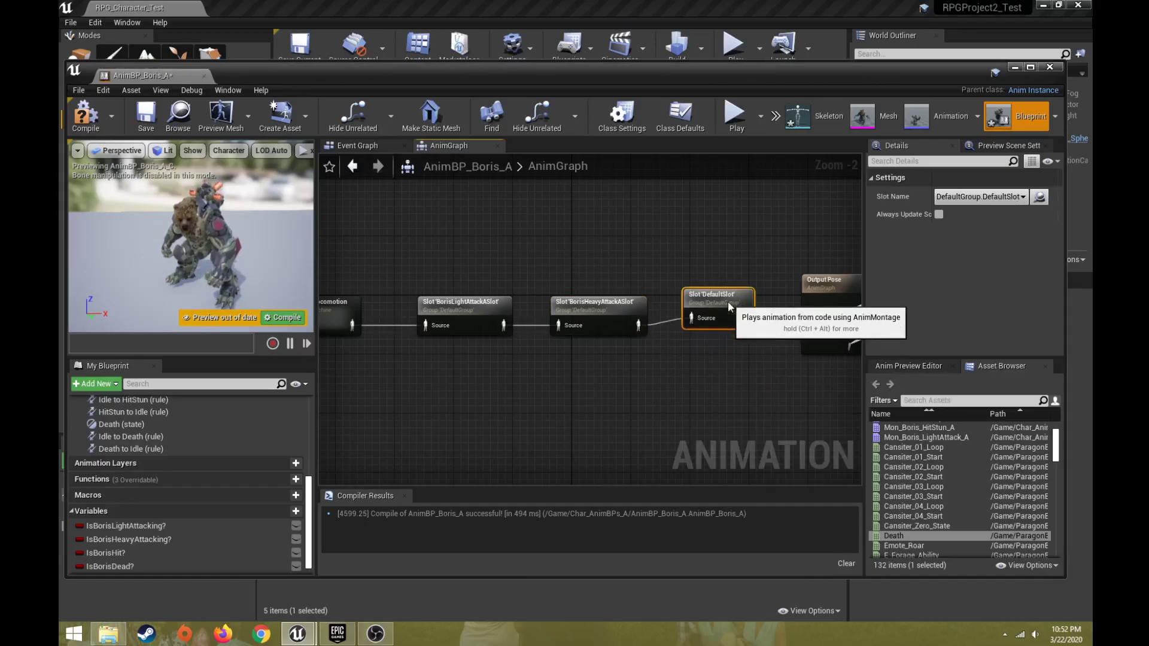
click(988, 197)
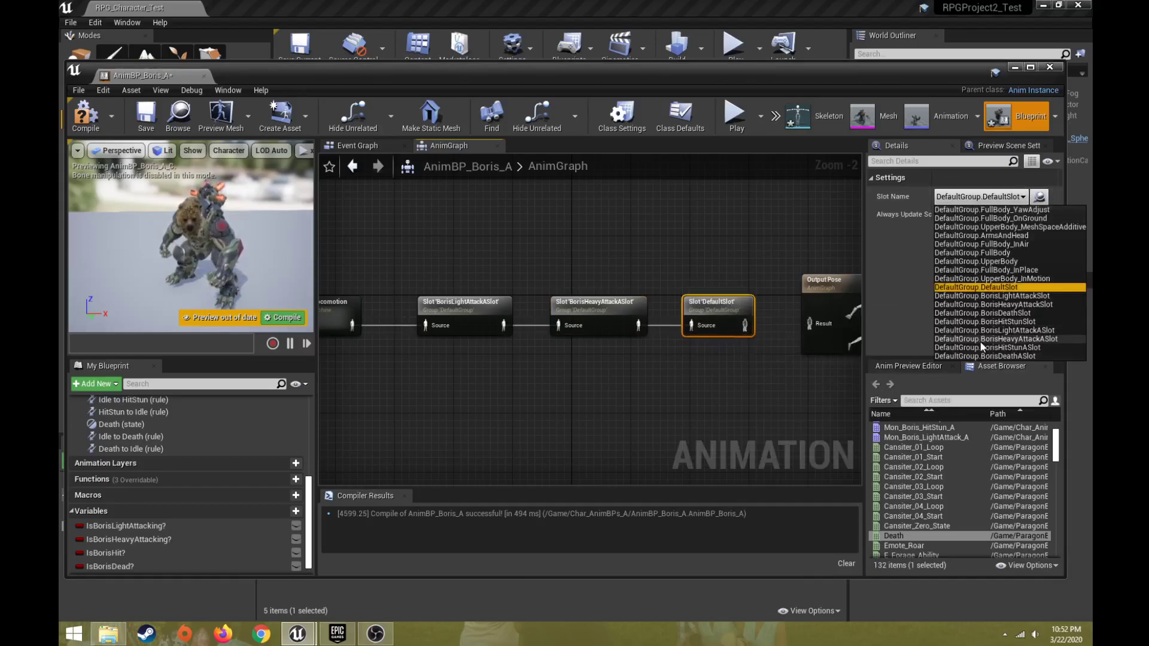
click(988, 347)
Add a Slot node after the hit stun slot, set it to DefaultGroup.BorisDeathASlot, and connect it to the Output Pose result.
right_drag(778, 407, 615, 388)
drag(688, 257, 798, 260)
drag(595, 306, 638, 309)
text(slot)
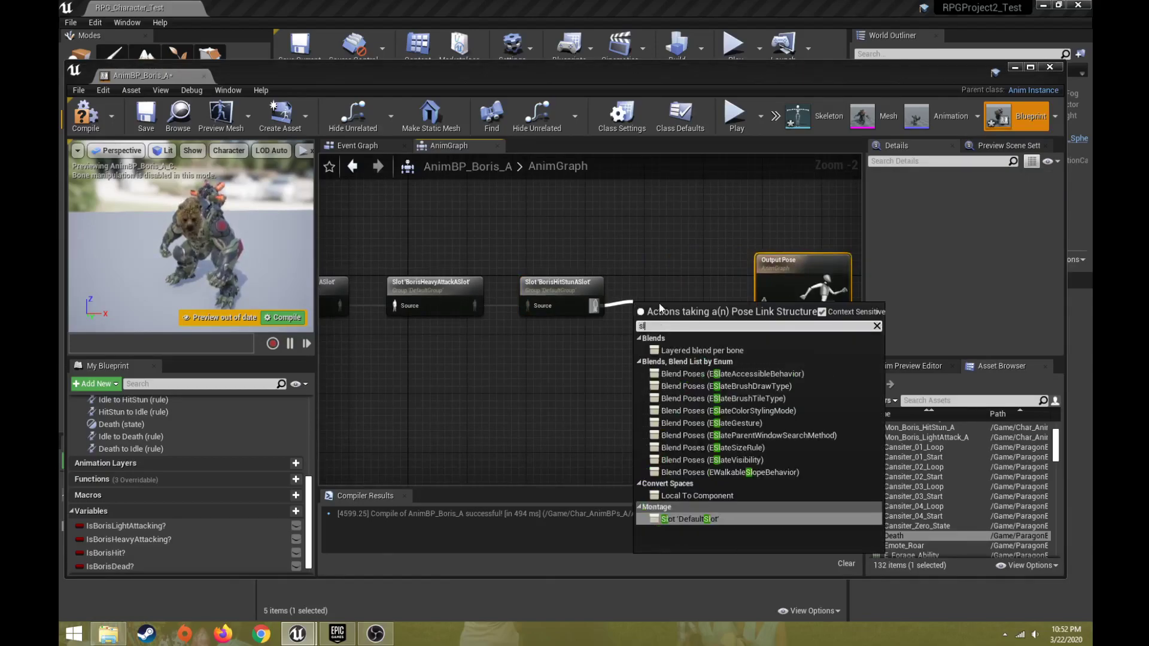
click(673, 349)
drag(677, 313, 683, 289)
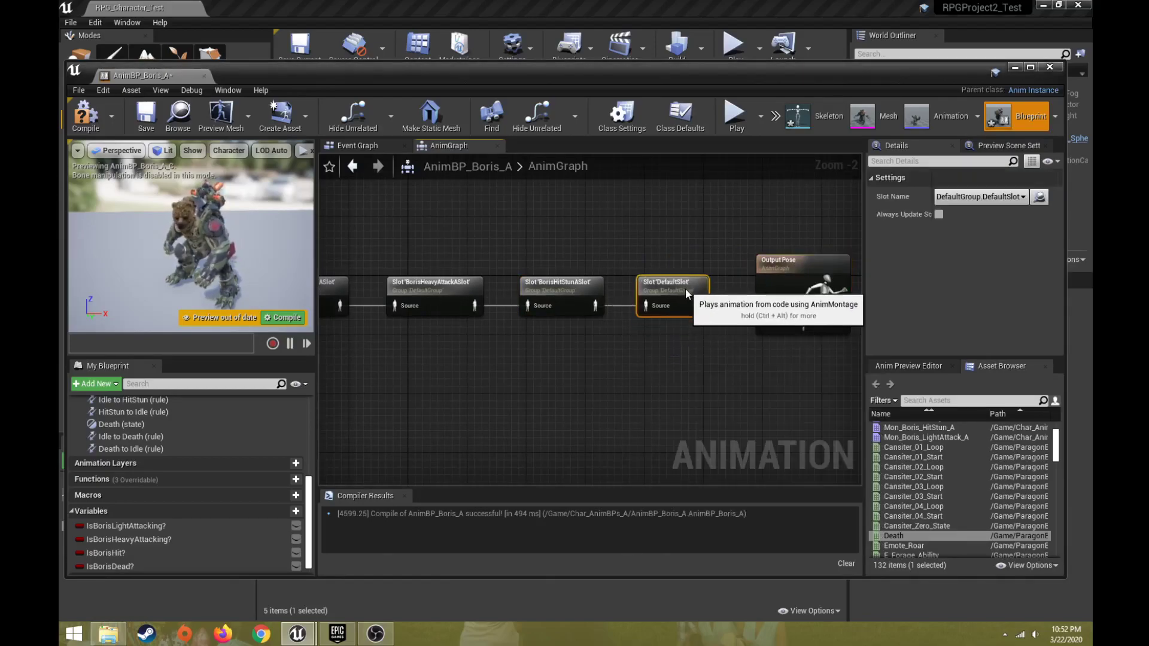
click(987, 197)
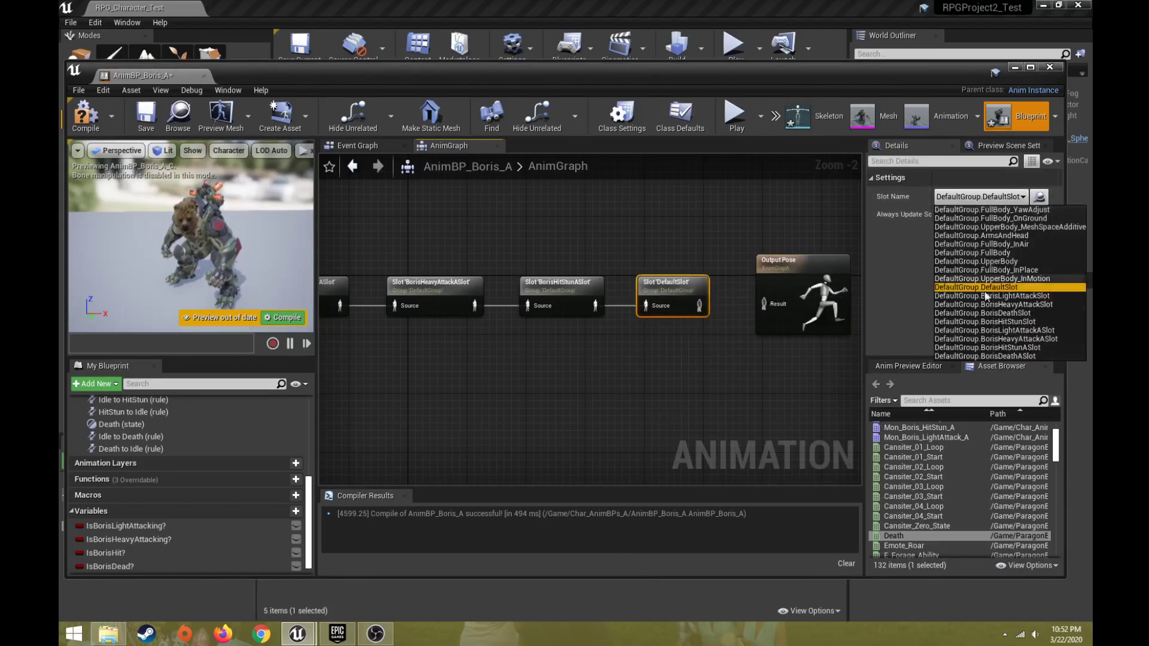
click(988, 356)
drag(709, 305, 774, 307)
Examine the node chain from Boris_Locomotion through the light attack, heavy attack, hit stun and death slots to Output Pose.
scroll(491, 347, down, 1)
right_drag(491, 348, 711, 313)
click(437, 275)
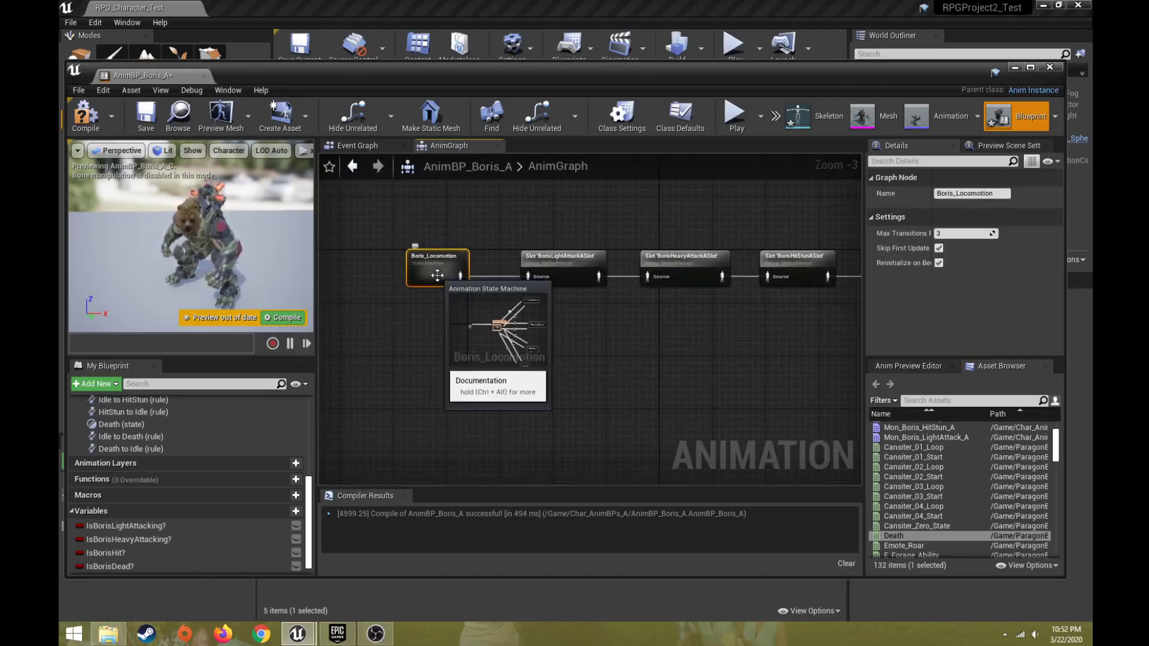
right_drag(602, 329, 556, 356)
scroll(465, 315, up, 2)
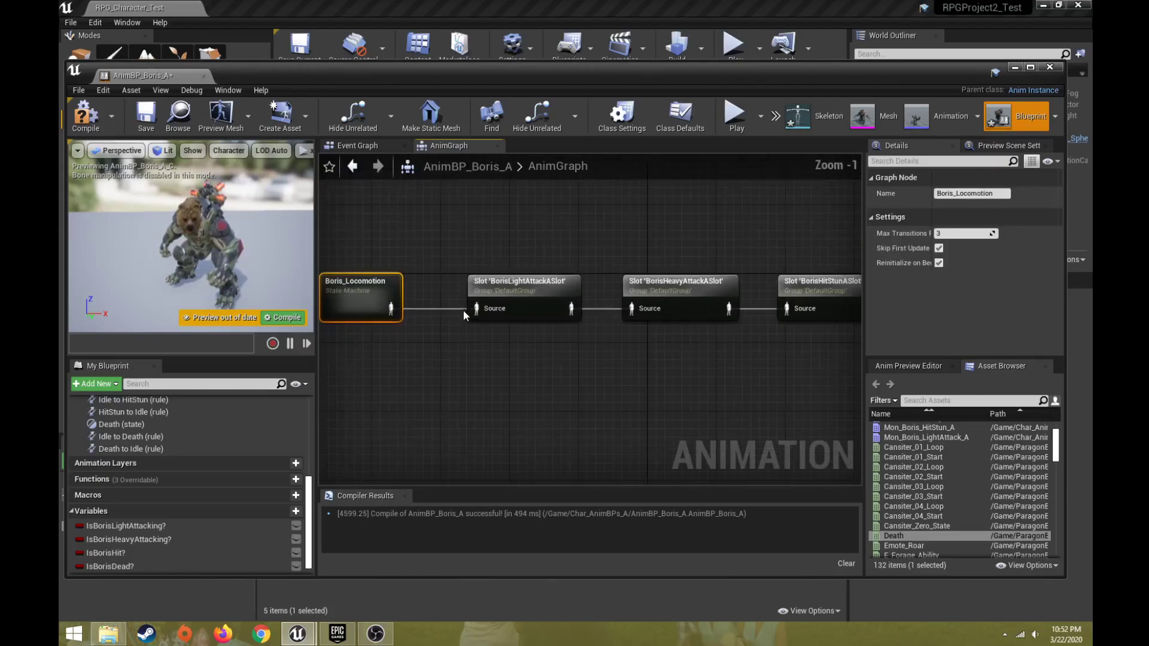
click(550, 293)
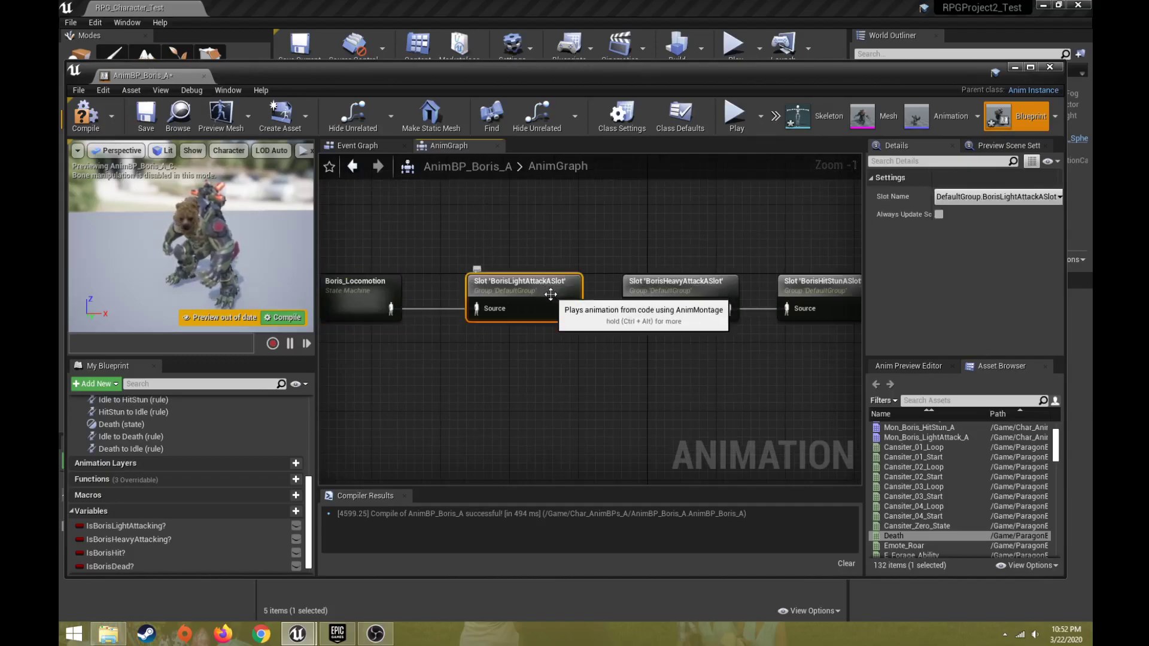
right_drag(684, 290, 537, 308)
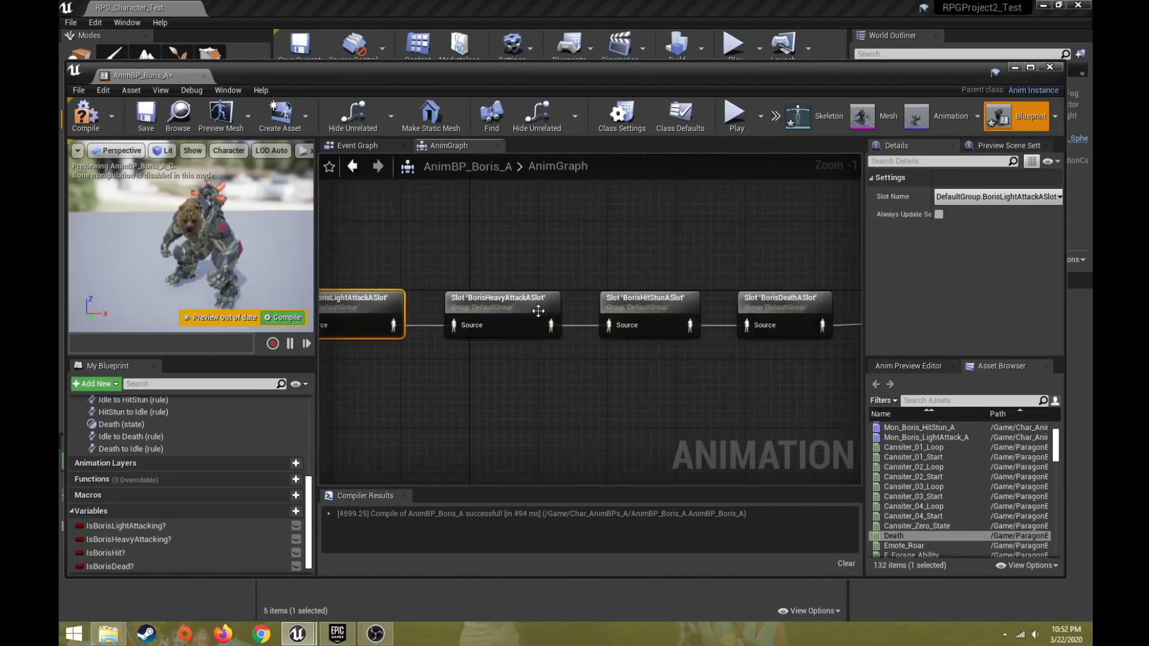
right_drag(665, 307, 539, 290)
click(540, 290)
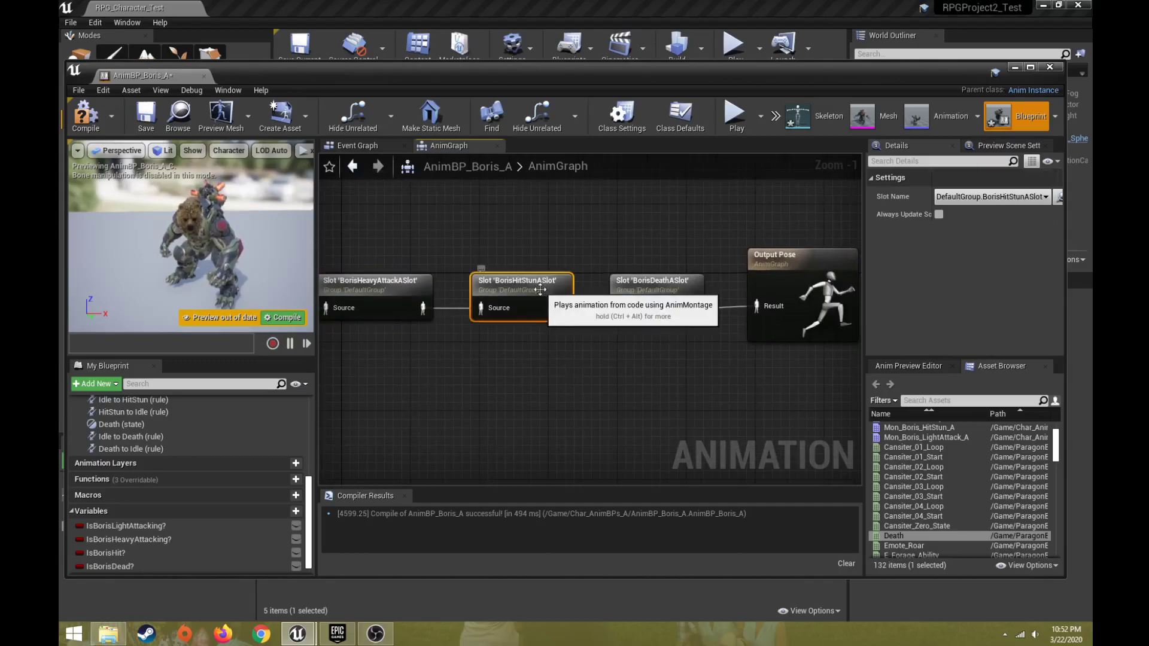
right_drag(577, 232, 475, 236)
click(560, 284)
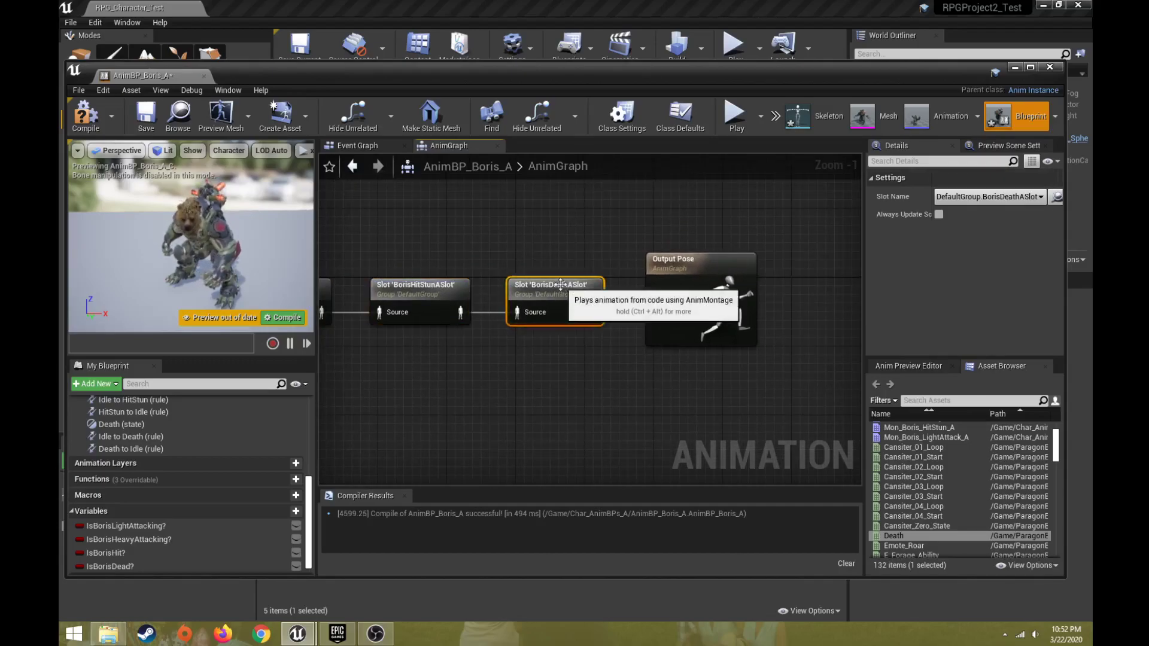
click(706, 265)
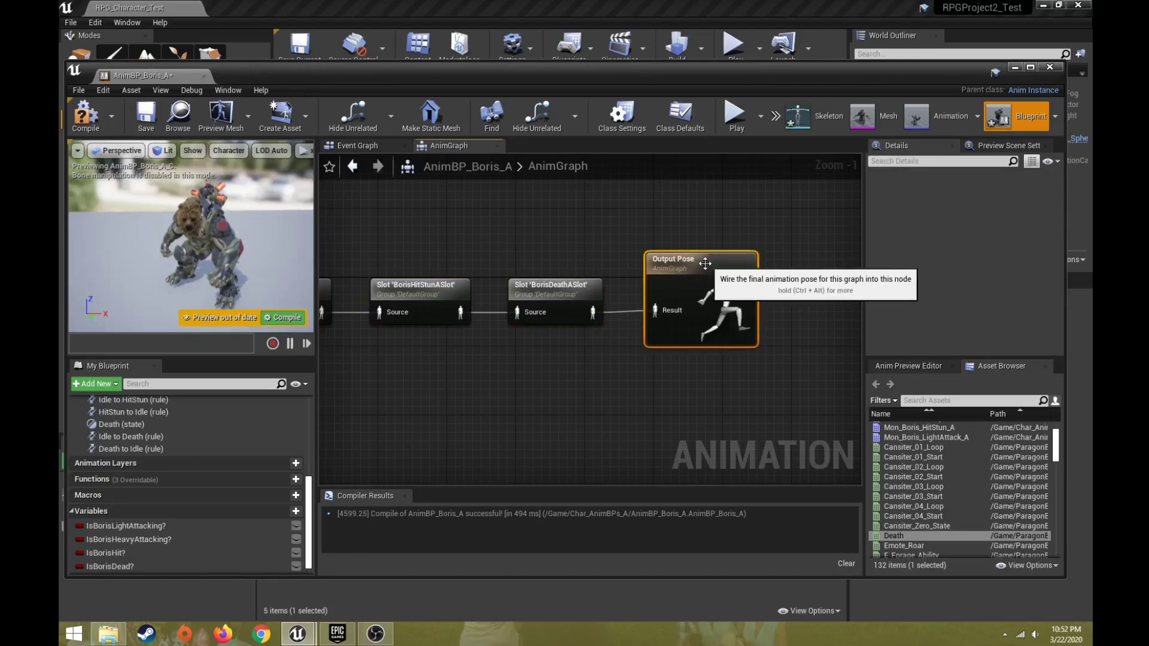
Compile and save the AnimBP_Boris_A animation blueprint.
scroll(426, 383, down, 1)
right_drag(437, 374, 537, 318)
scroll(537, 318, down, 2)
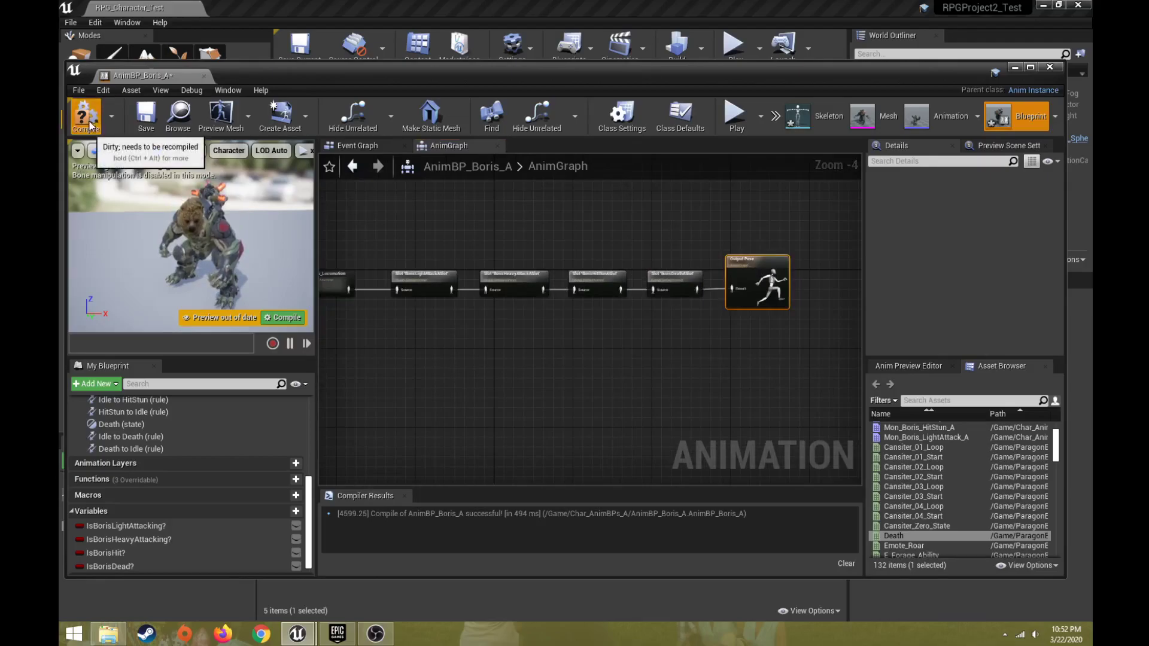
click(91, 124)
click(147, 118)
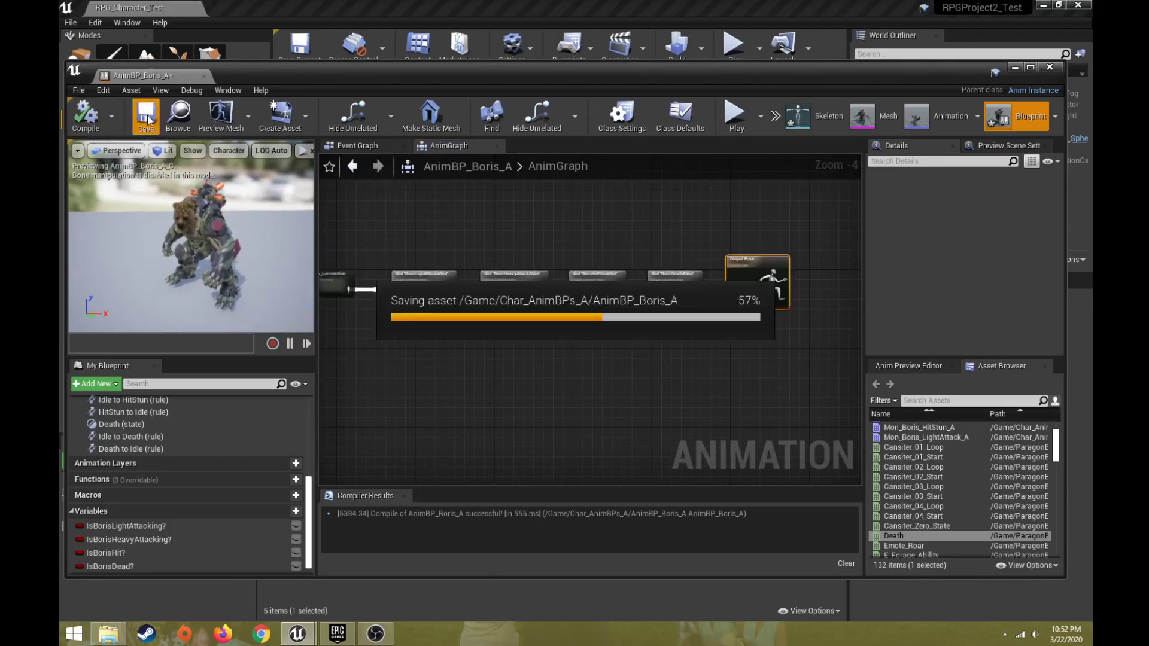
Inspect the animation played by the Idle state inside Boris_Locomotion, then return to the state machine overview.
right_drag(406, 238, 435, 242)
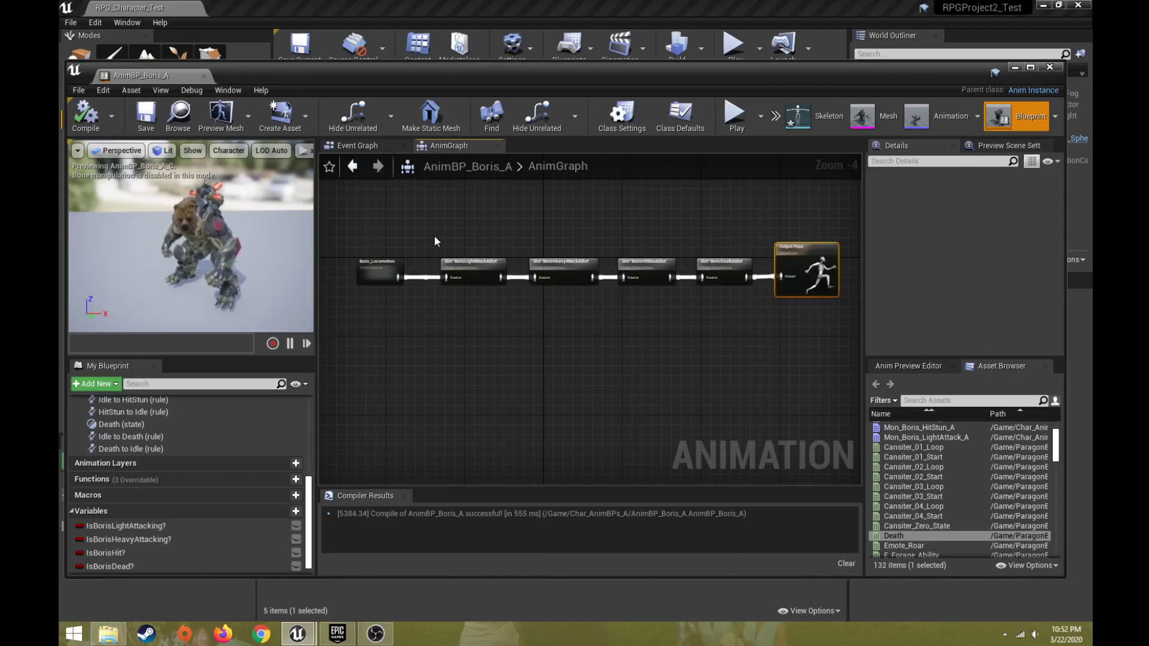
double_click(379, 275)
scroll(554, 343, up, 3)
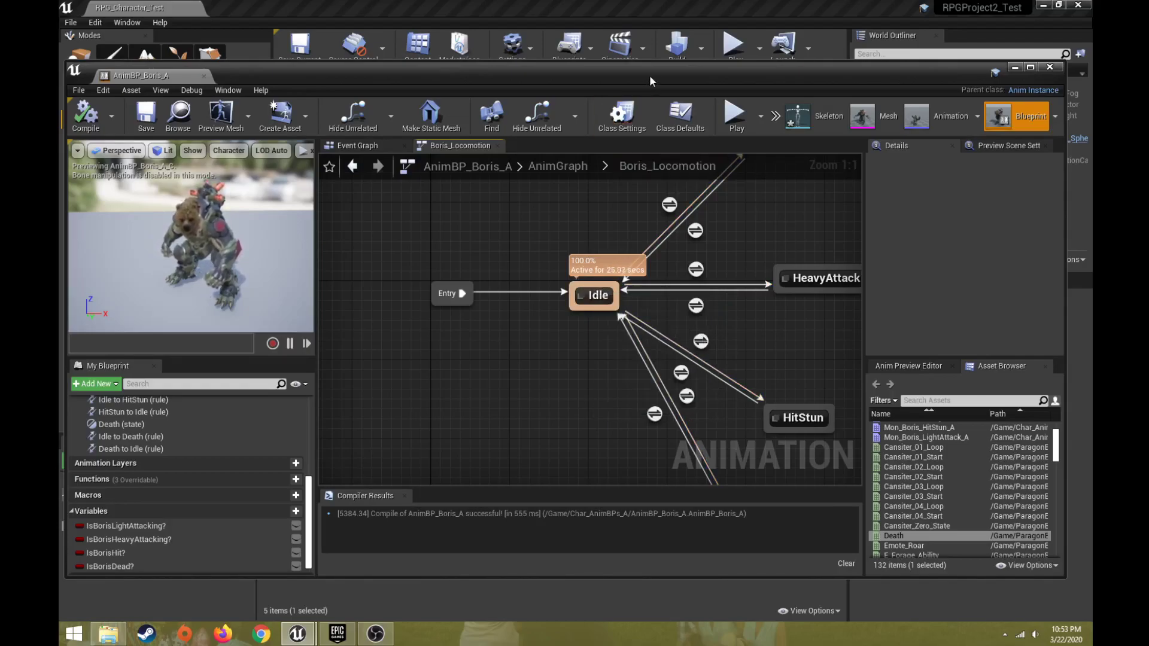
double_click(597, 296)
click(536, 329)
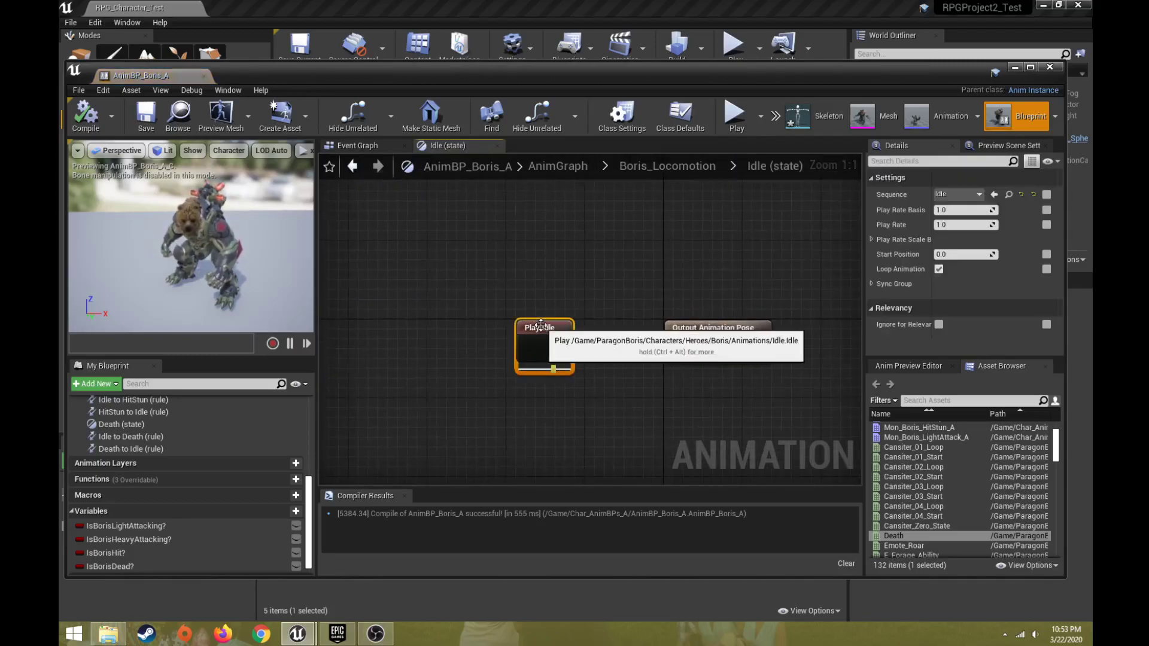
click(692, 170)
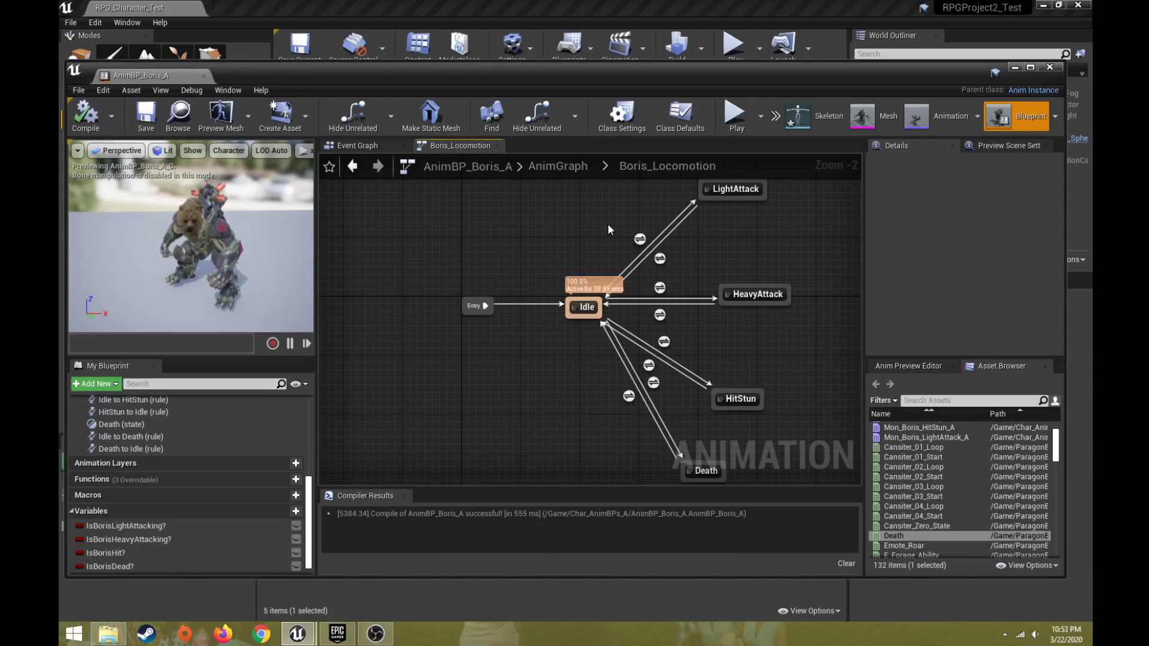
Create a Blend Space 1D for Boris_Skeleton in the Char_AnimBPs_A folder and name it BS_Boris_IdleWalkRun.
drag(749, 79, 753, 597)
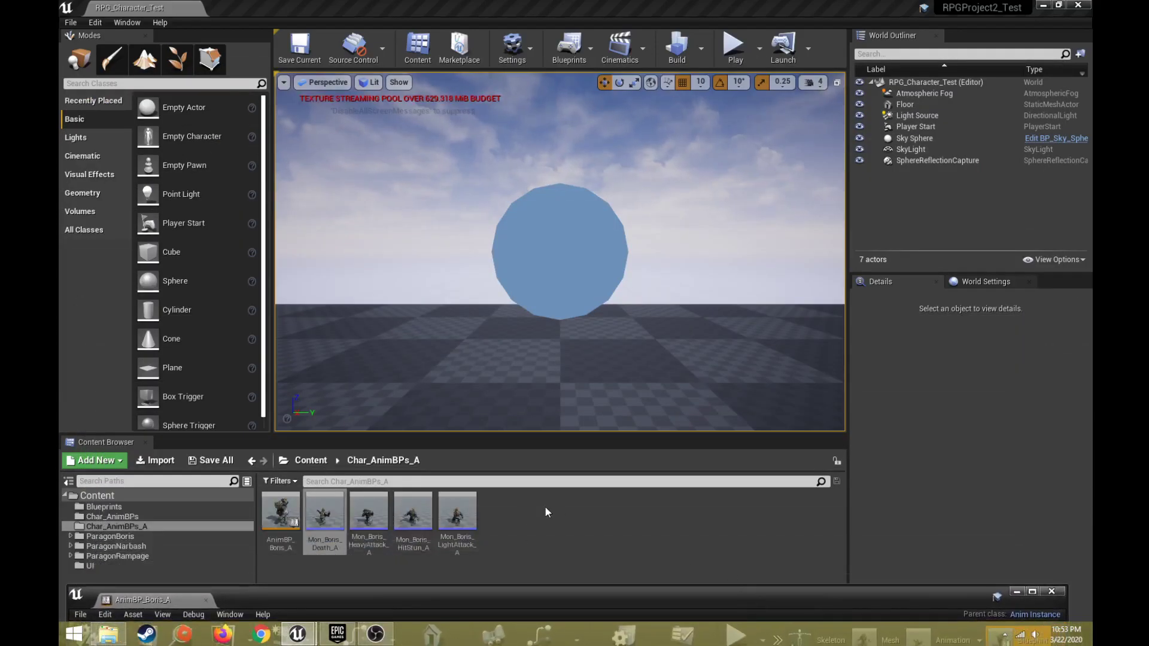
click(529, 537)
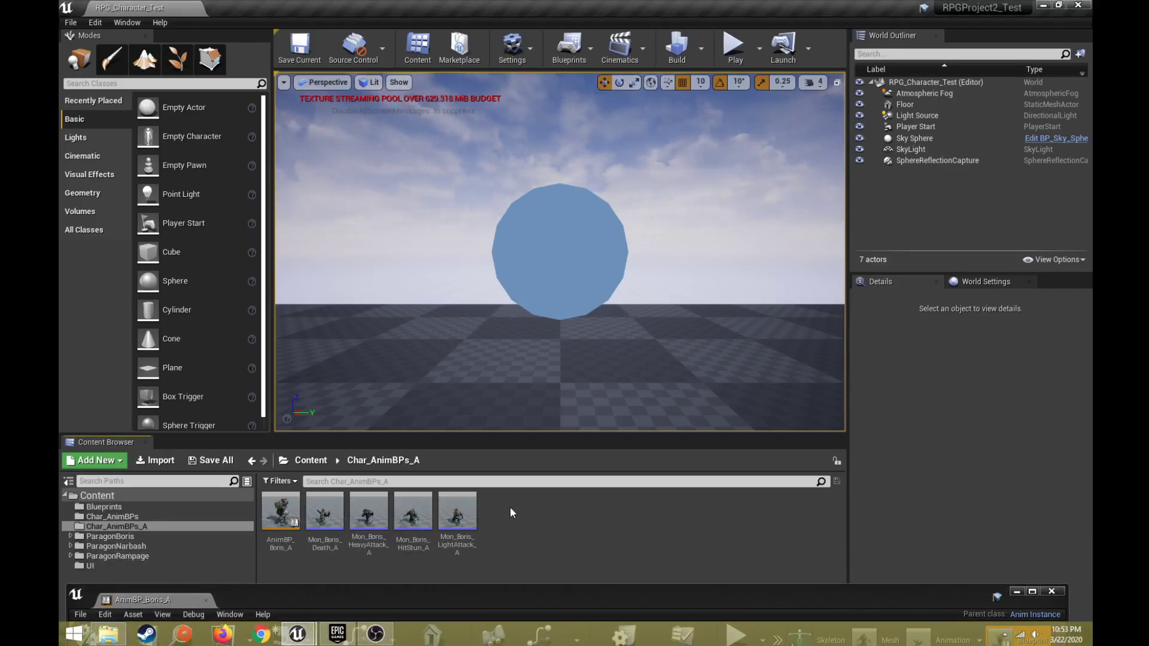
right_click(546, 534)
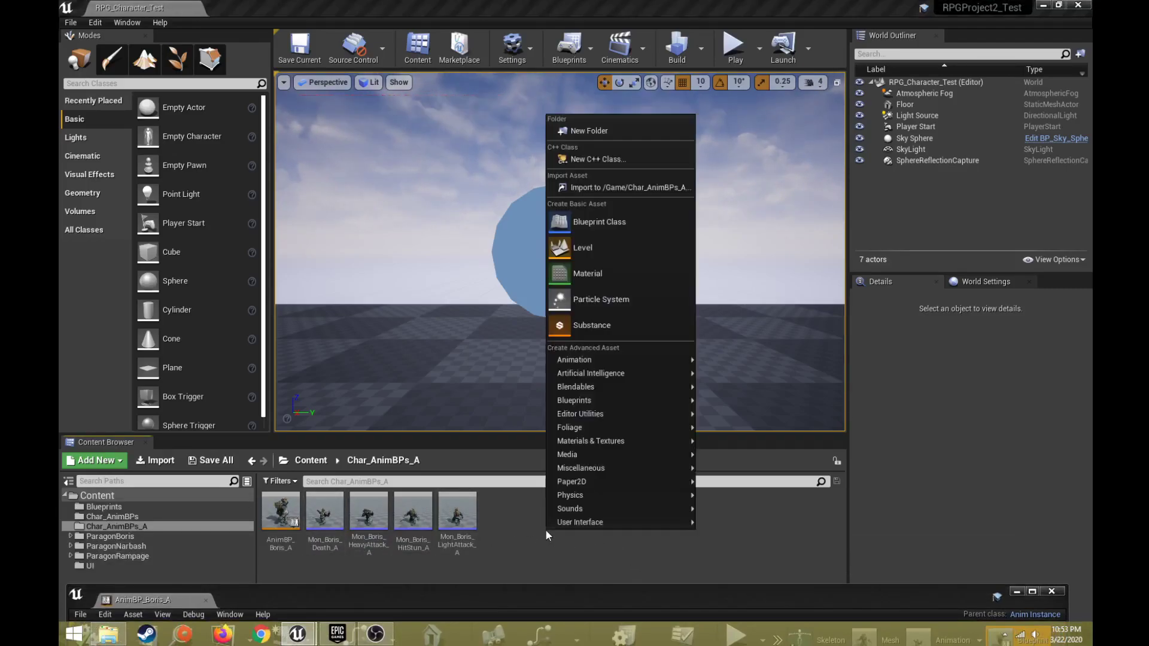
mouse_move(657, 359)
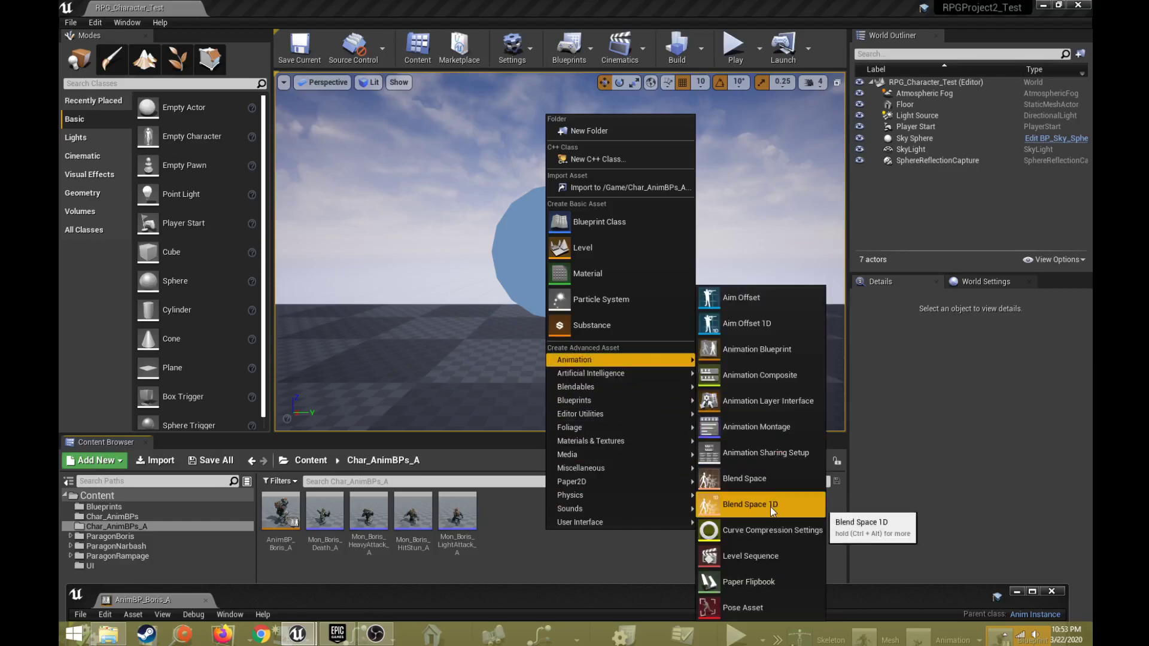
click(771, 506)
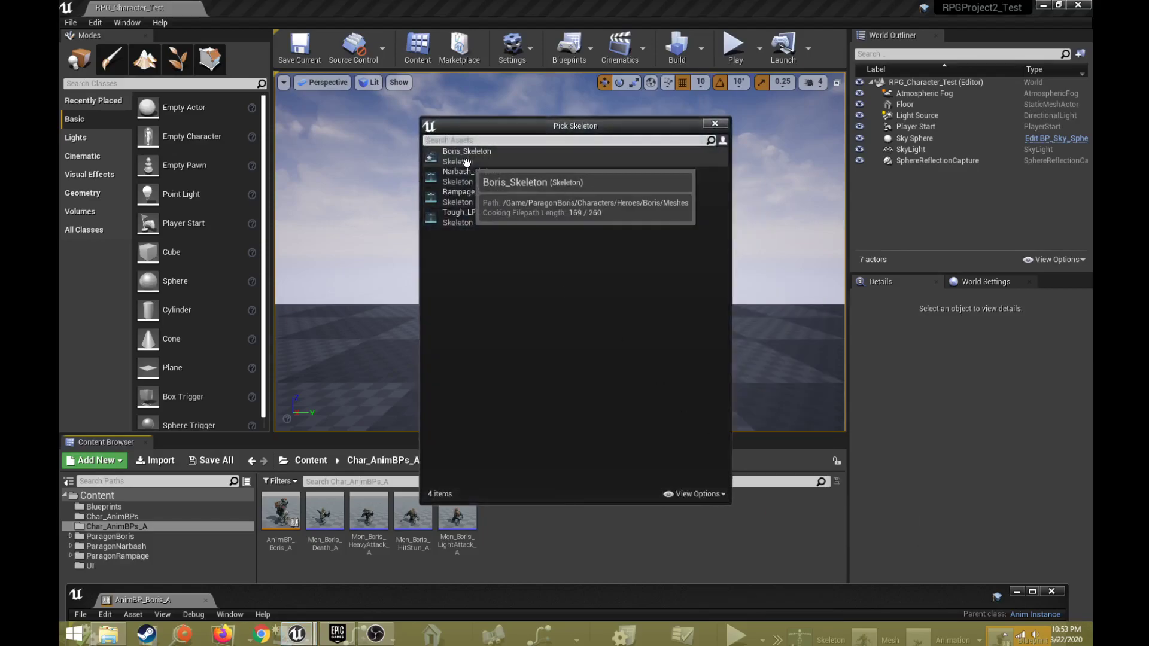
click(470, 153)
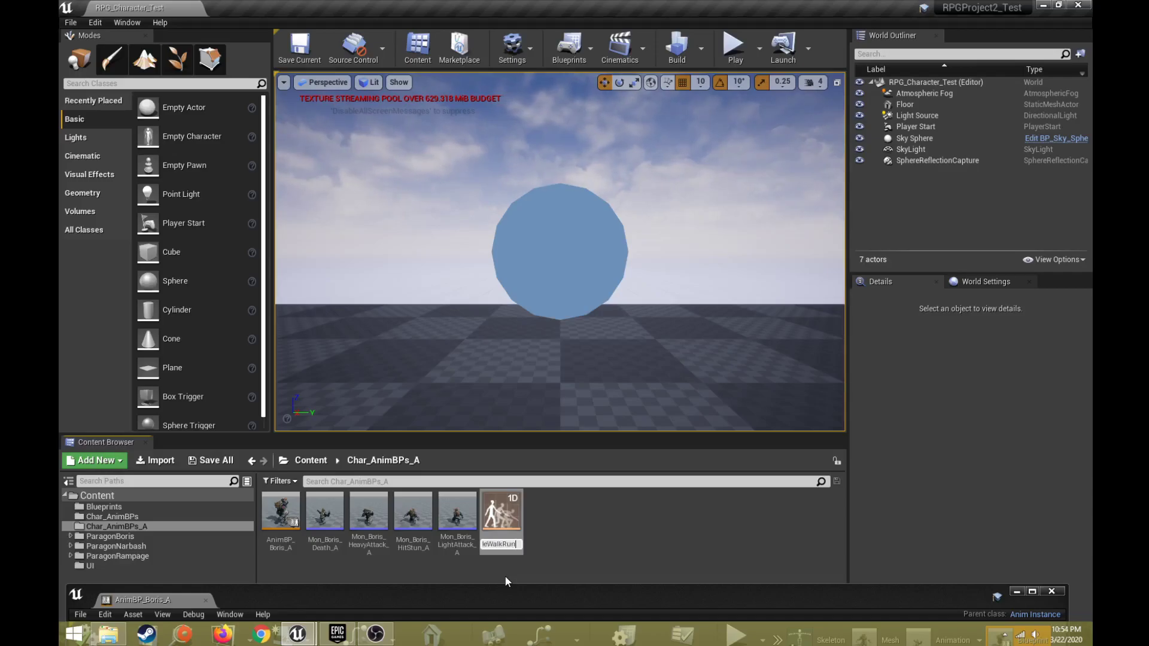
key(Return)
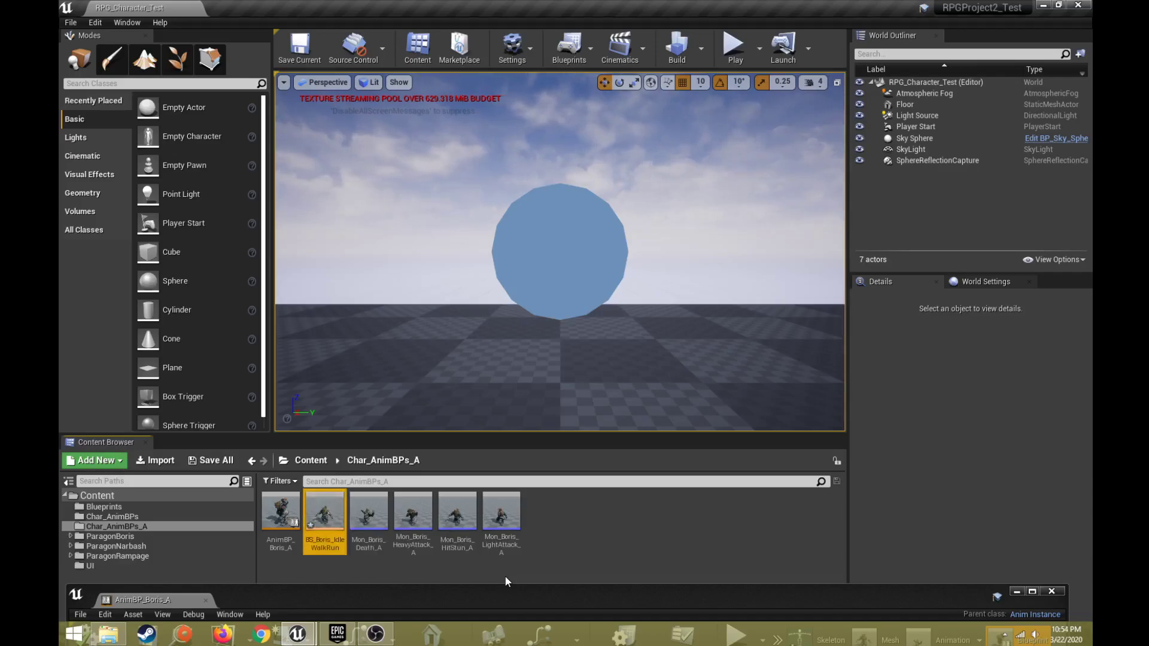
Open the BS_Boris_IdleWalkRun blend space and name its horizontal axis Speed.
double_click(325, 510)
drag(447, 596, 457, 51)
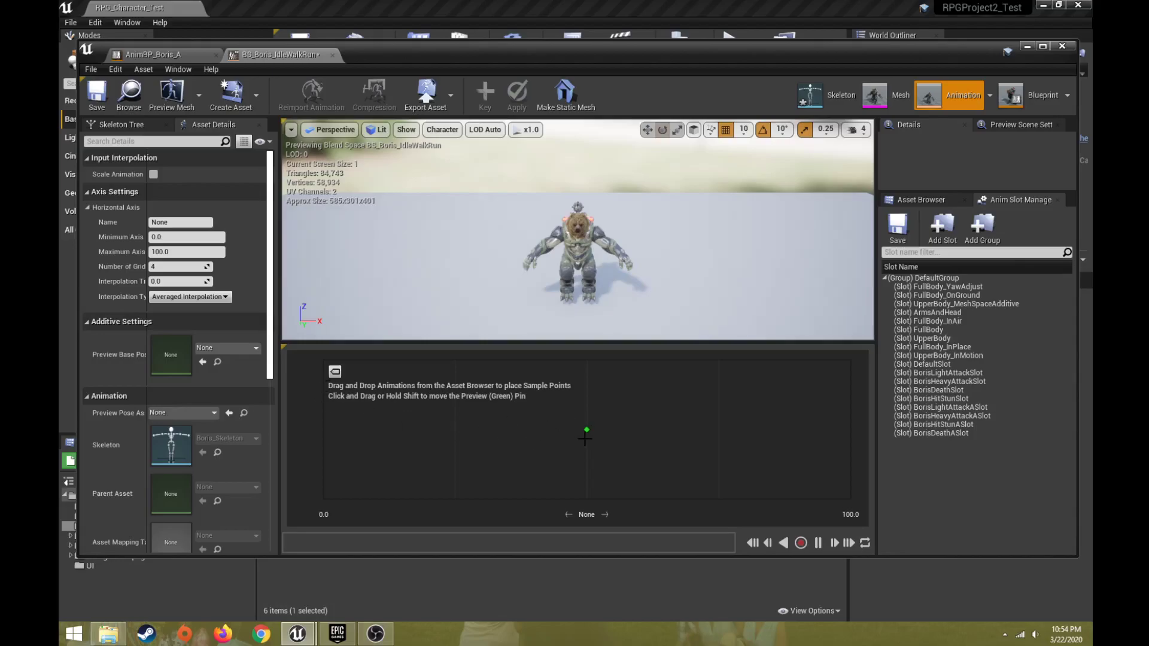
mouse_move(588, 429)
mouse_down()
mouse_move(325, 430)
mouse_move(586, 416)
mouse_up()
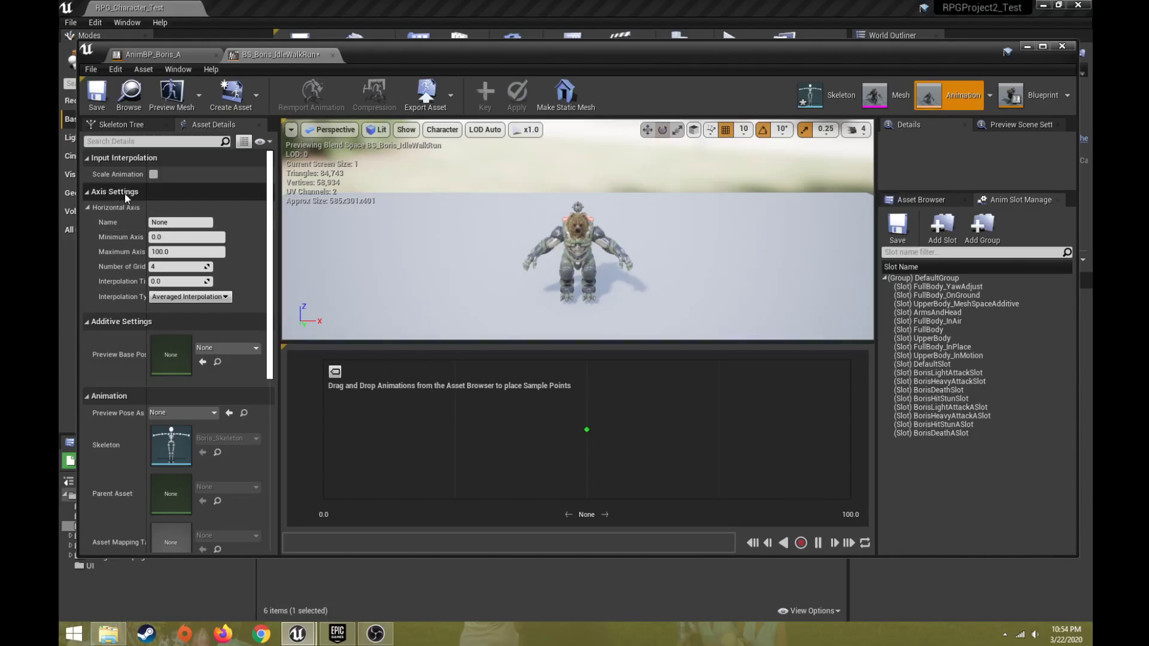
click(179, 221)
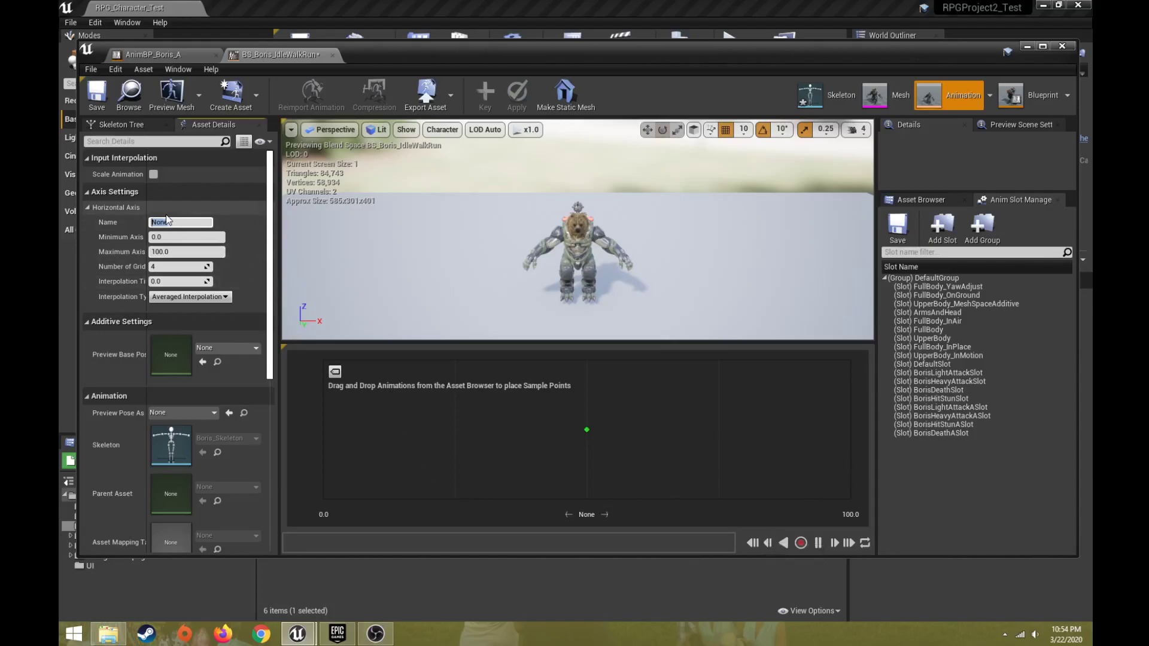
key(Return)
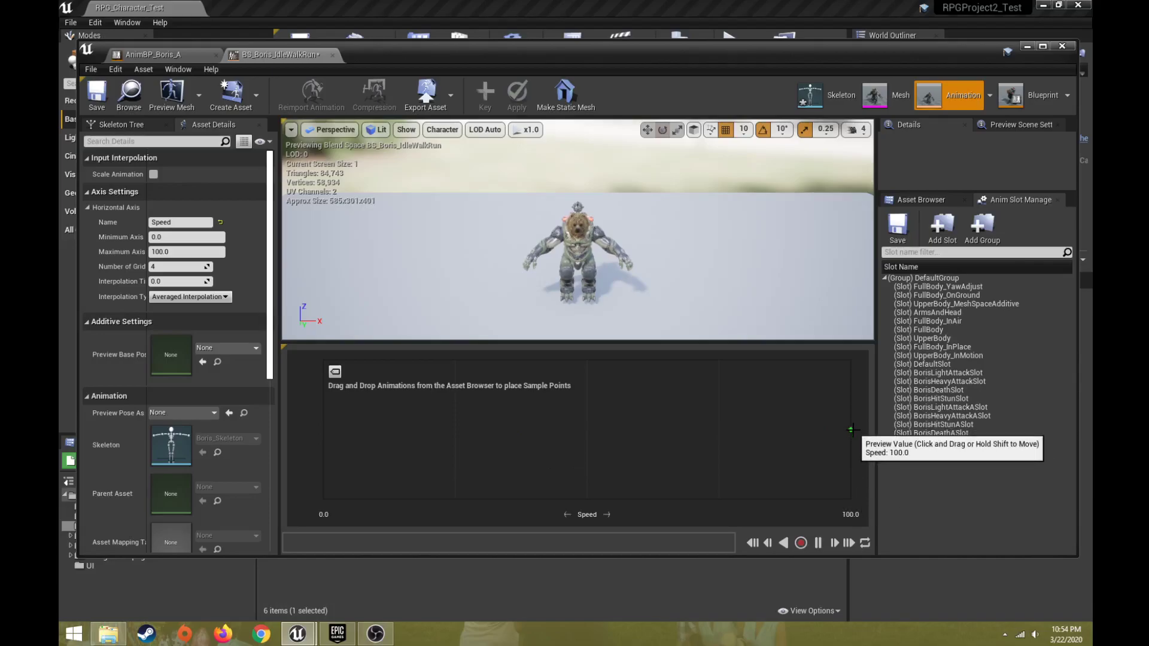
drag(852, 430, 587, 494)
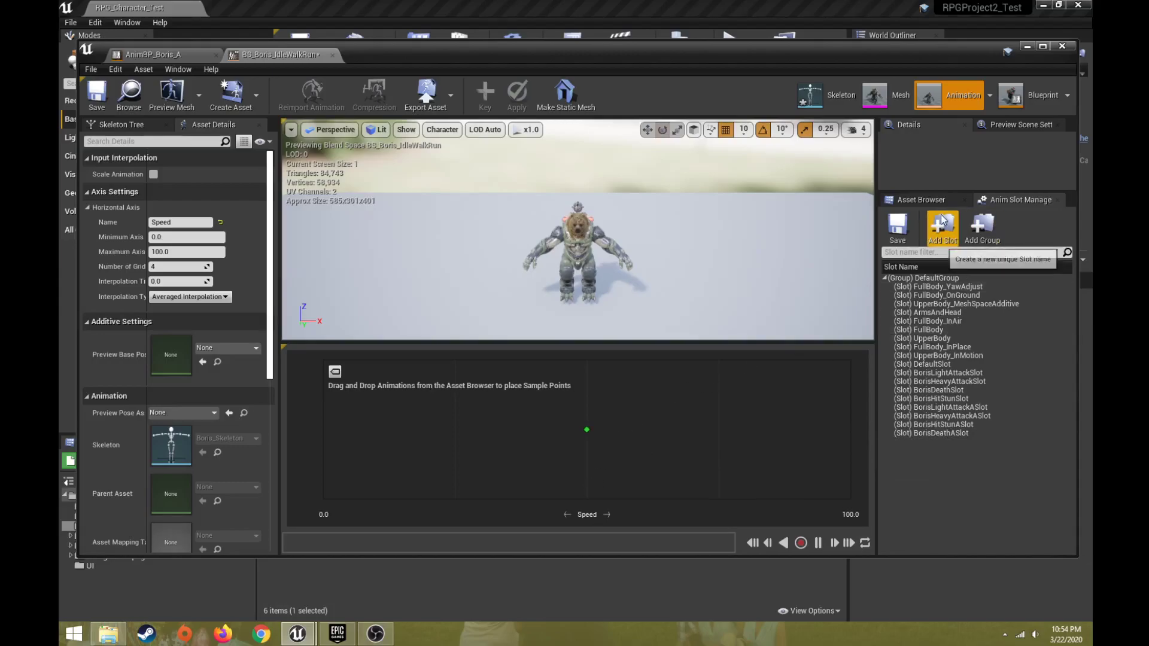
Place the Idle animation from the asset list as a sample point at Speed 0 in the blend space.
click(922, 200)
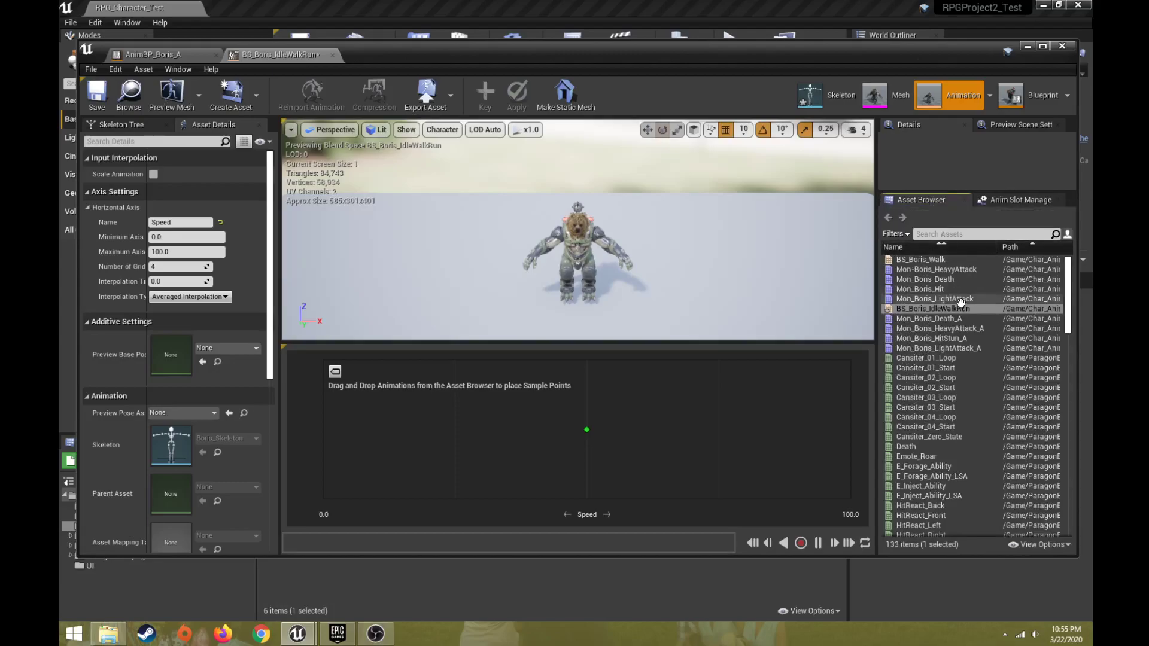
scroll(934, 305, down, 7)
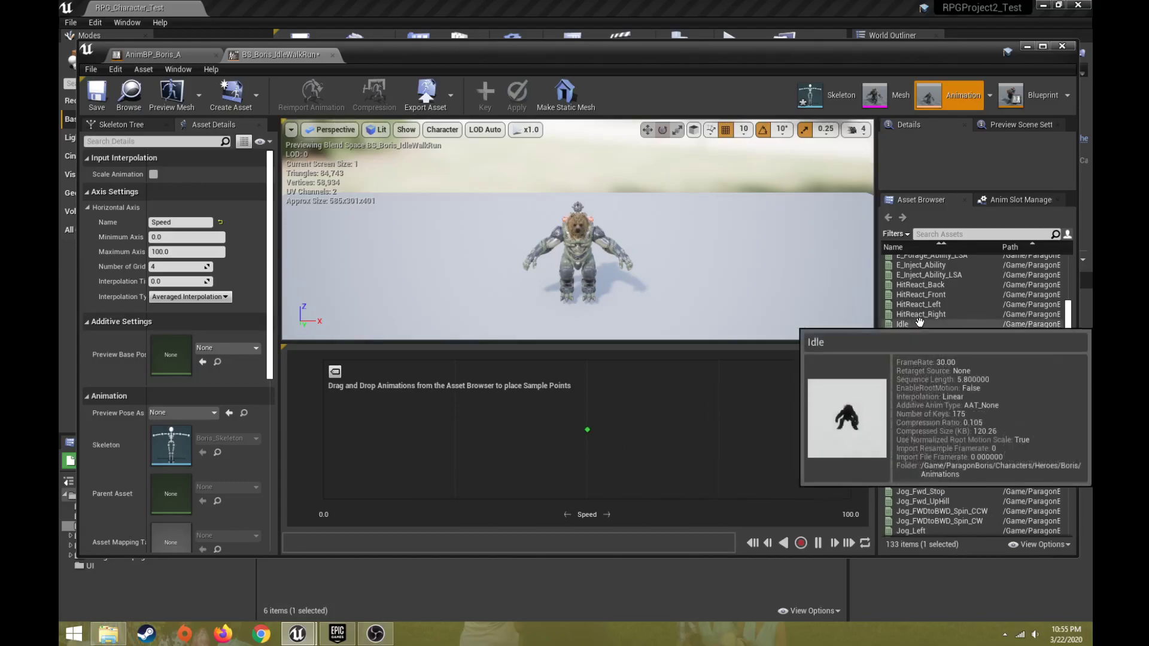
mouse_move(920, 324)
mouse_down()
mouse_move(274, 429)
mouse_move(322, 451)
mouse_up()
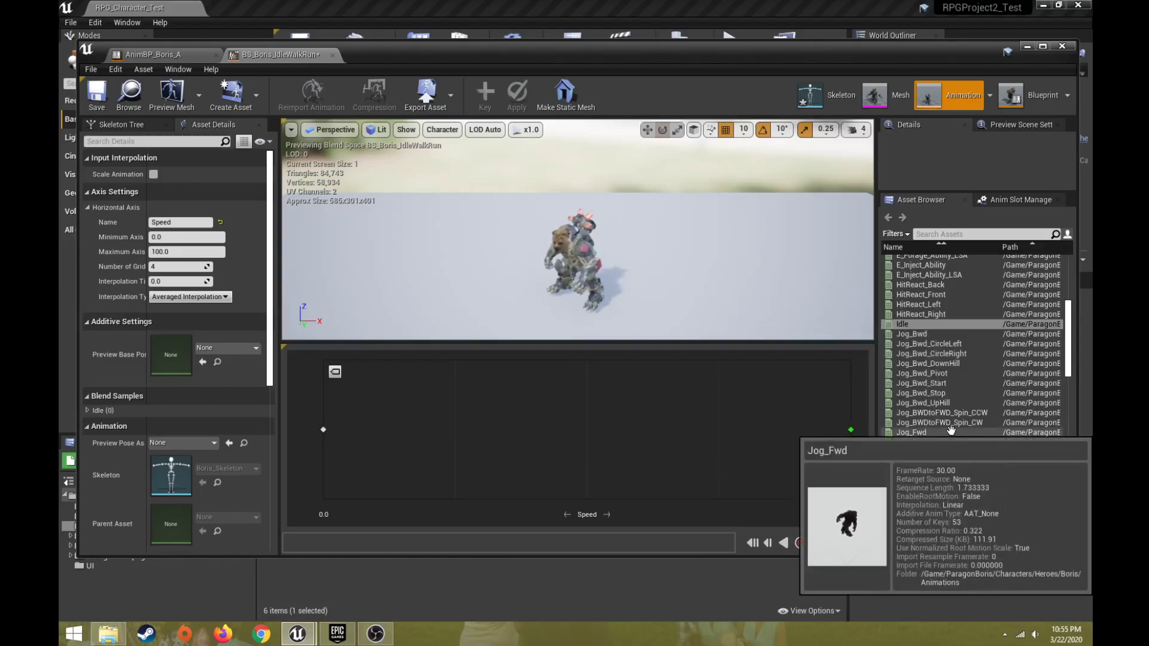
Place the Jog_Fwd animation from the asset list as a sample point at Speed 100 in the blend space.
drag(951, 430, 849, 446)
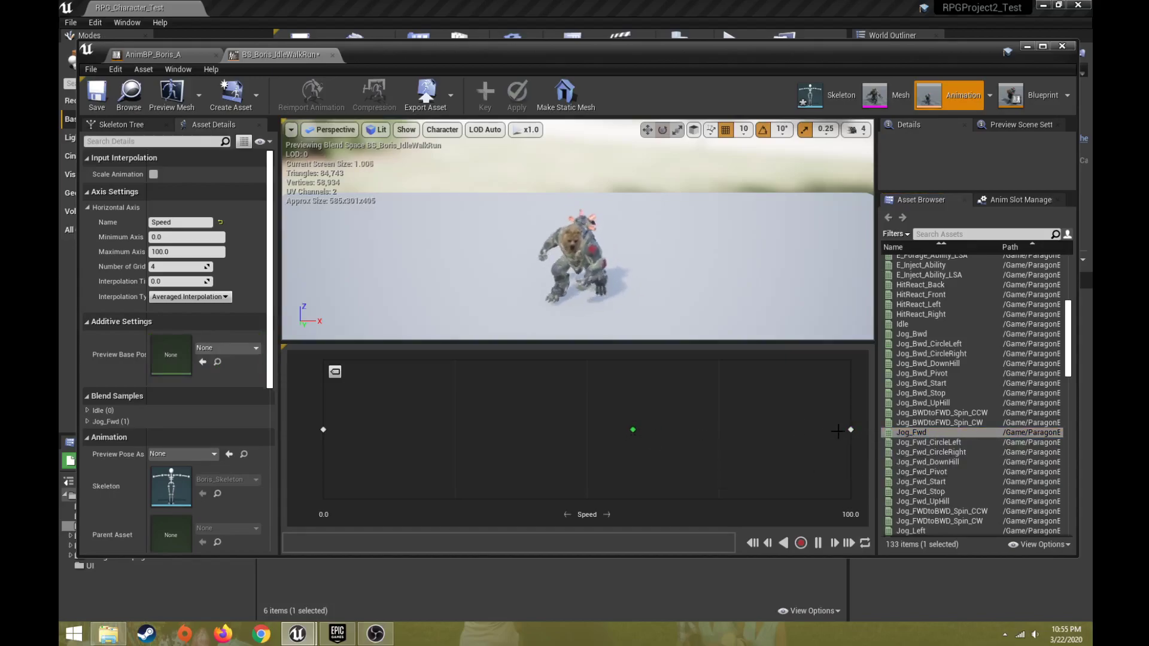
mouse_move(853, 431)
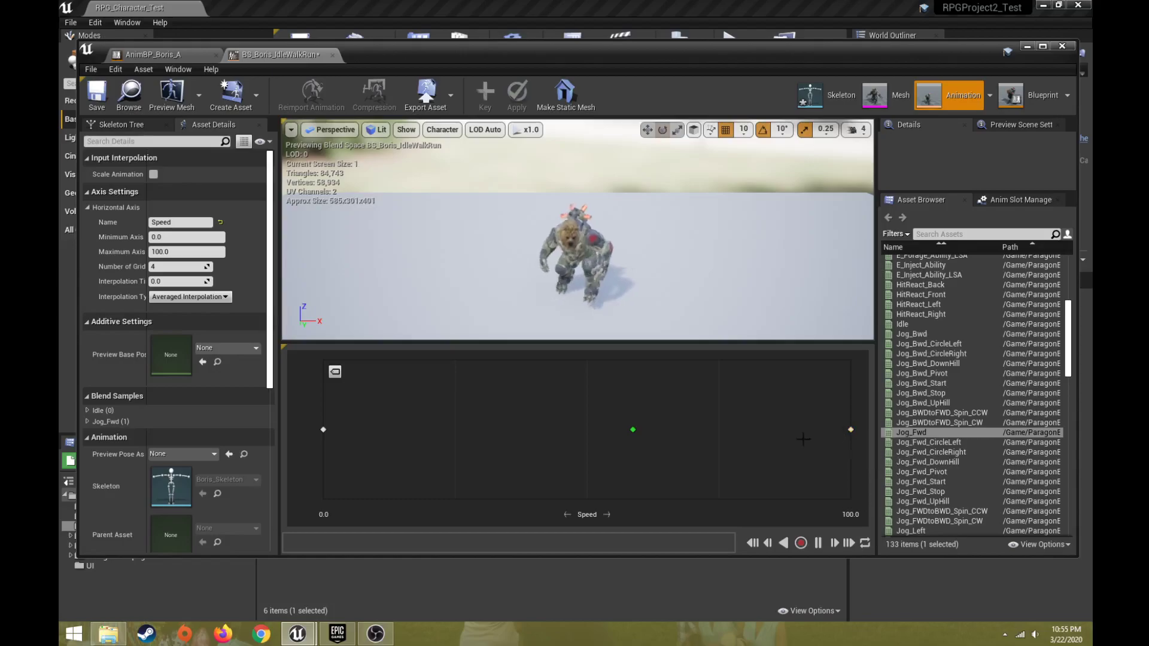
mouse_move(323, 430)
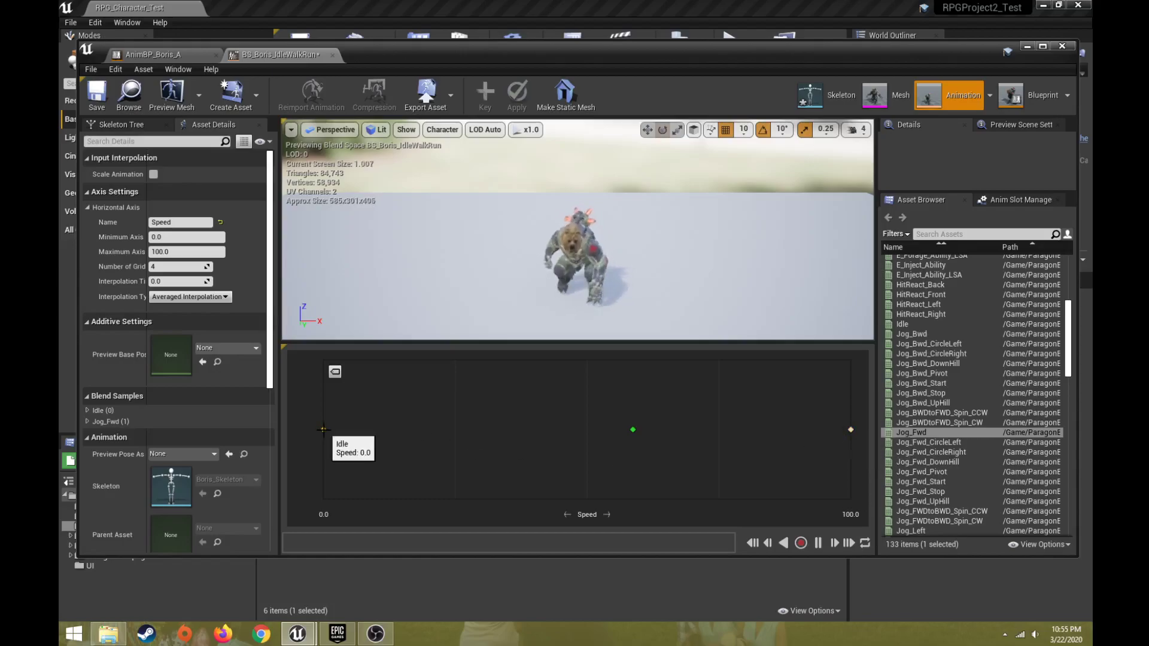
Preview the blend between Idle and Jog_Fwd on a closer view of Boris by moving the preview value along the Speed axis.
mouse_move(634, 431)
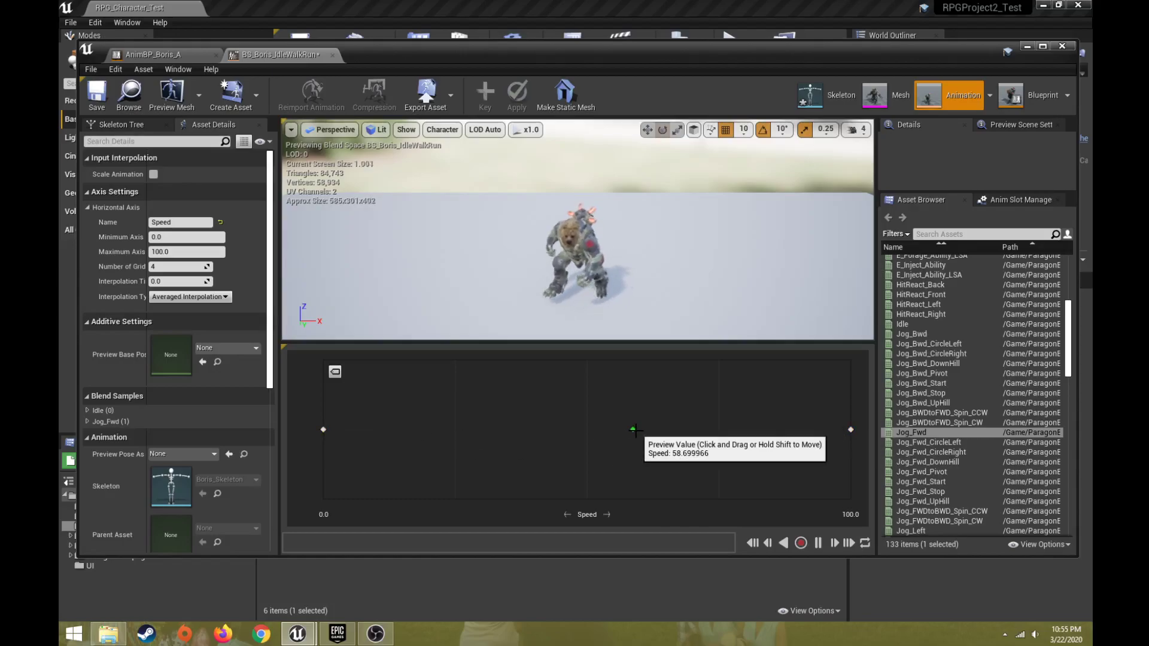
drag(634, 431, 278, 501)
scroll(612, 245, up, 3)
drag(580, 267, 538, 258)
mouse_move(333, 433)
mouse_down()
mouse_move(860, 441)
mouse_move(306, 482)
mouse_up()
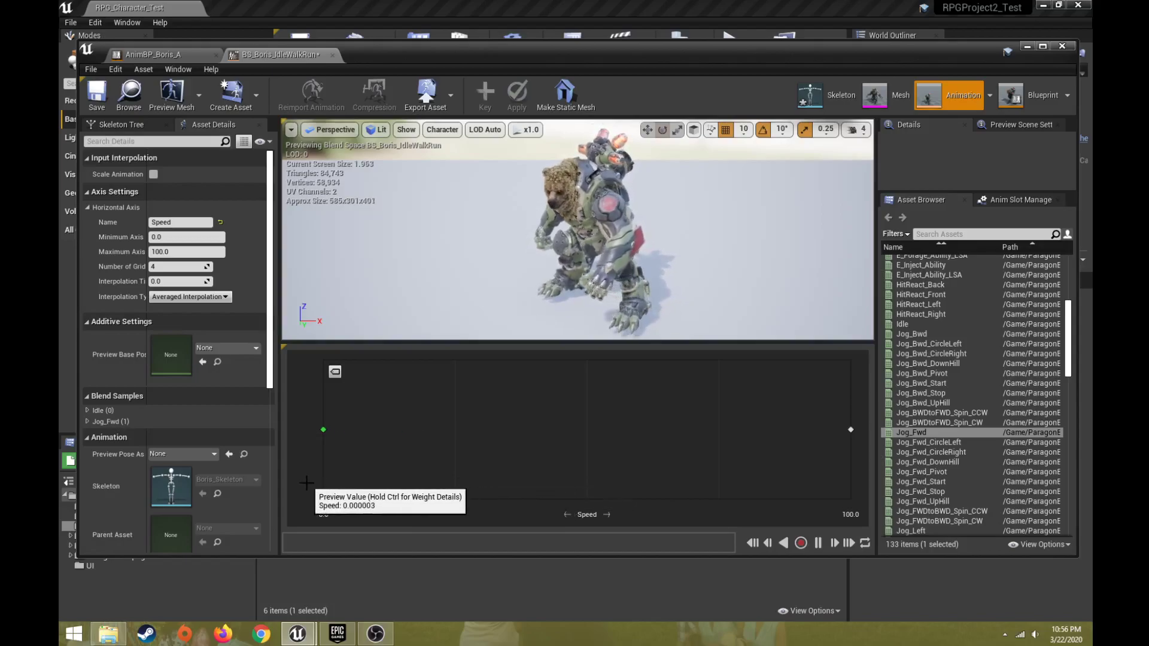
mouse_move(306, 482)
mouse_down()
mouse_move(469, 461)
mouse_move(288, 454)
mouse_up()
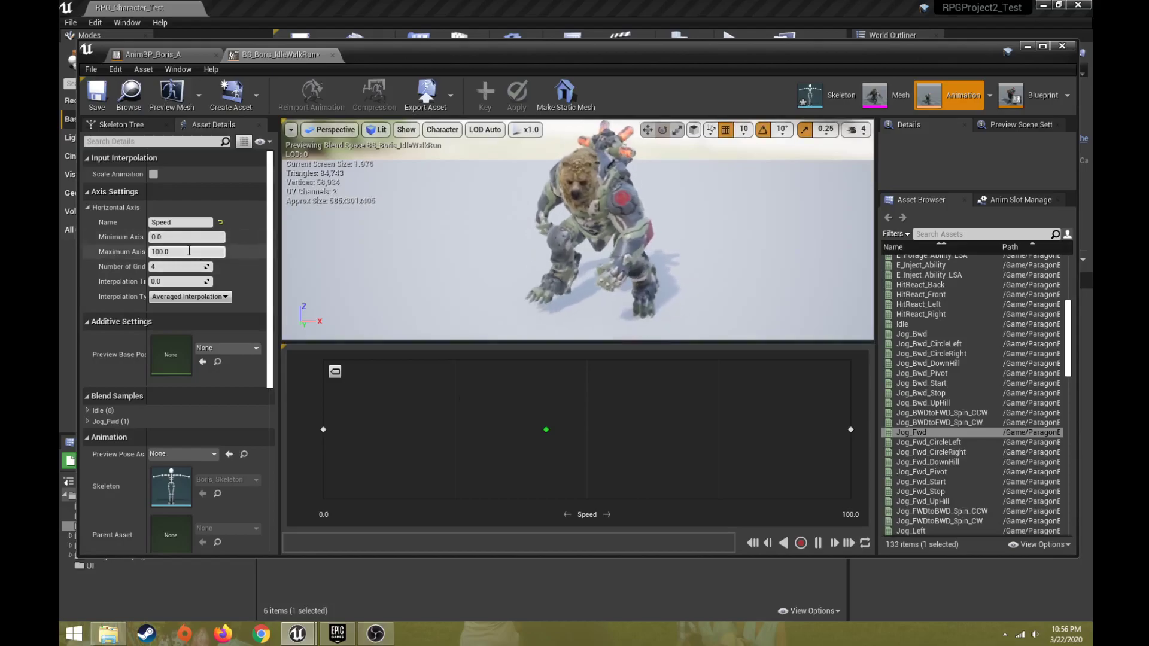
Set the maximum value of the Speed axis to 375 and save the blend space.
click(156, 251)
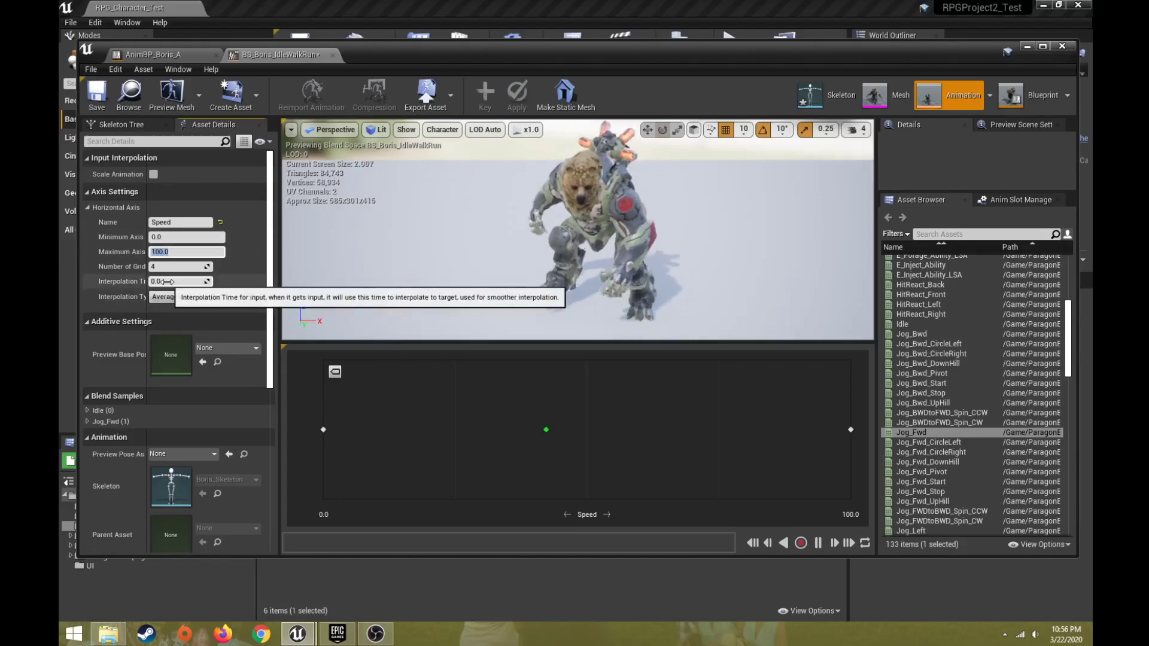
text(375)
key(Return)
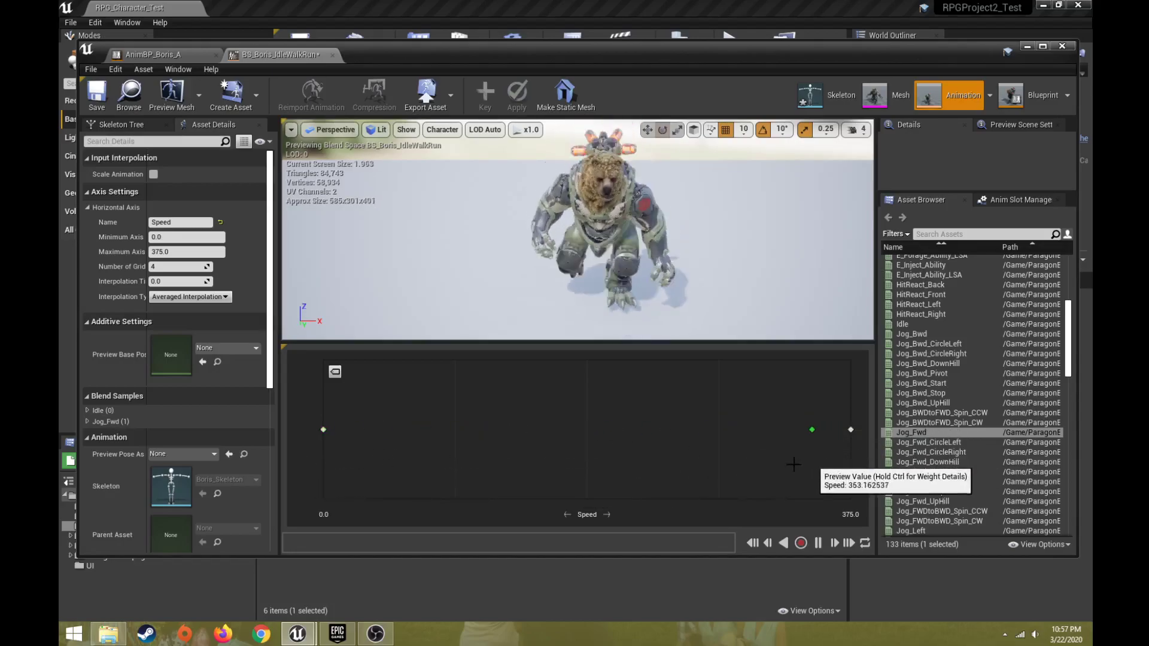
click(103, 92)
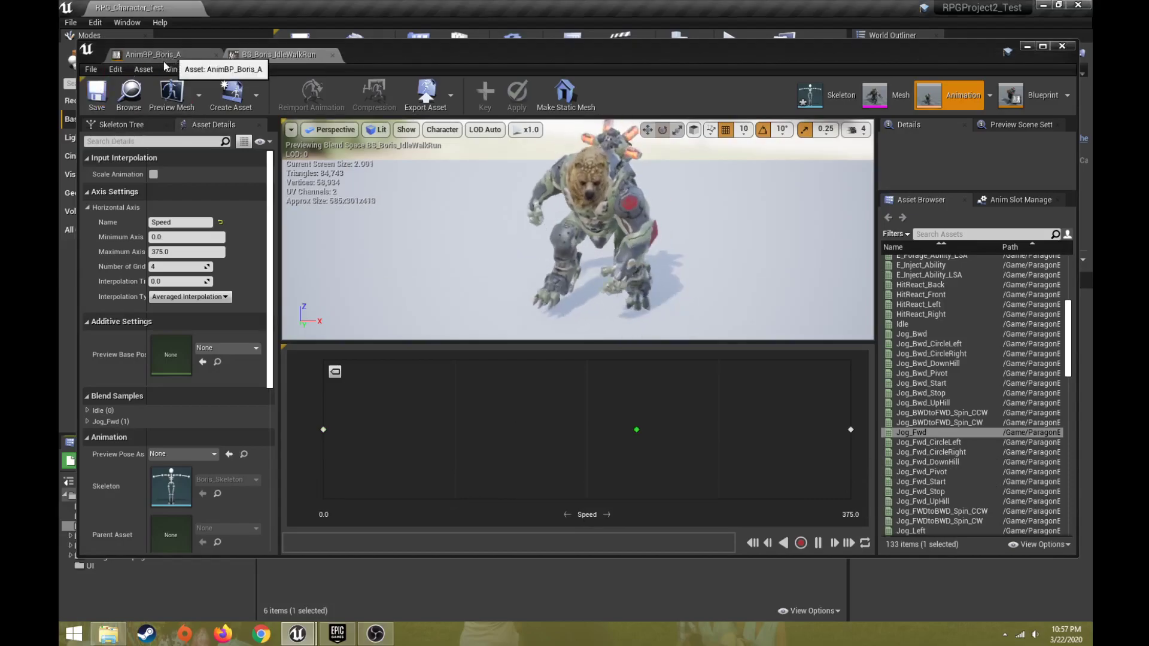
Rename the Idle state in AnimBP_Boris_A's Boris_Locomotion state machine as Idle/Walk/Run.
click(147, 54)
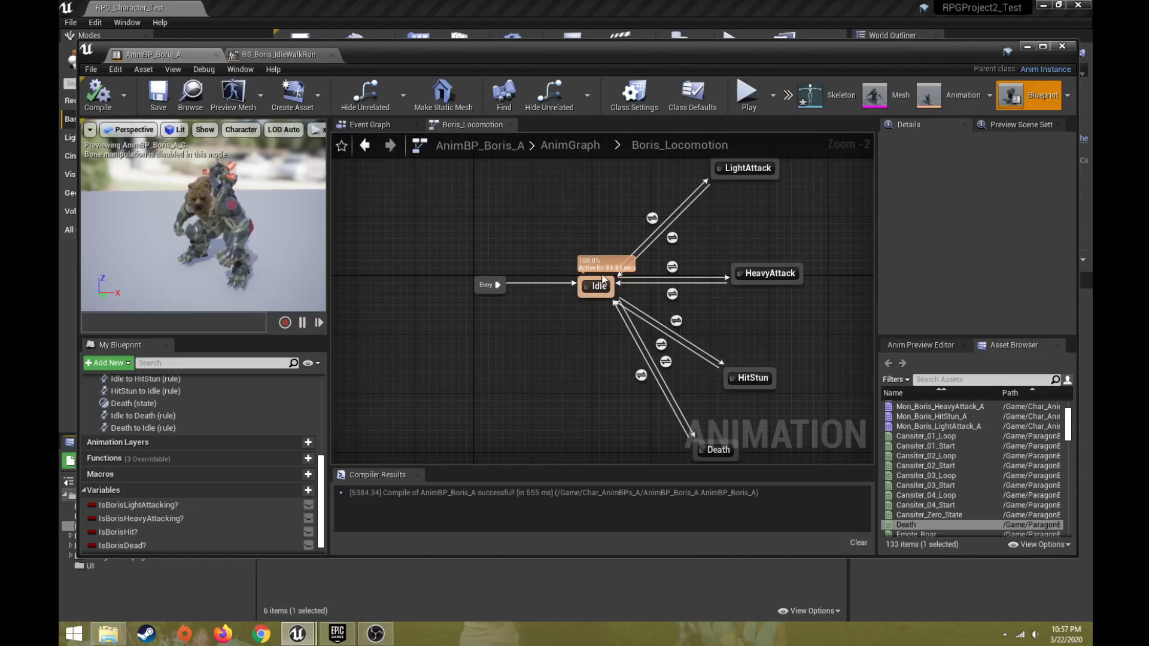
click(600, 286)
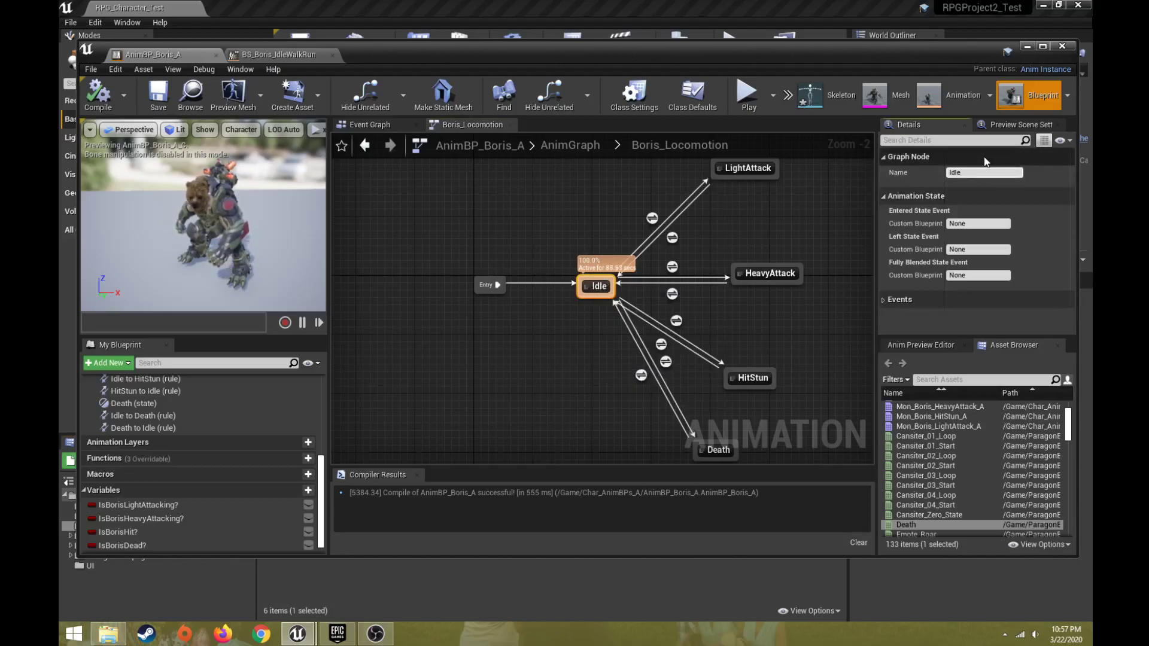
text(Walk/Ru)
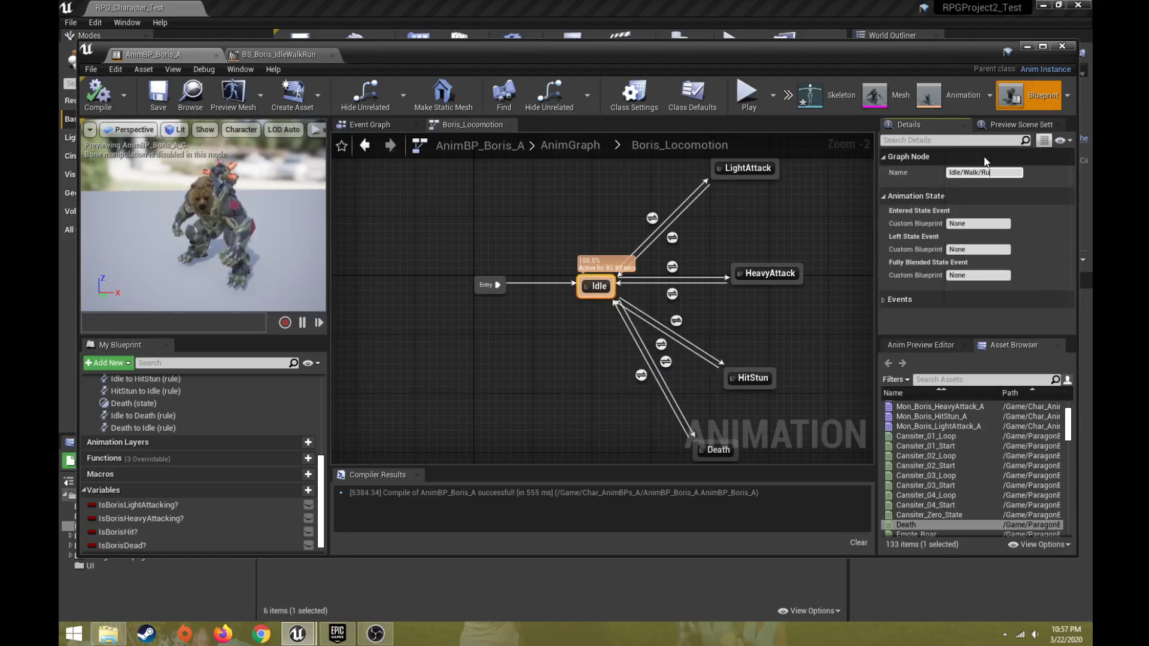
text(n)
key(Return)
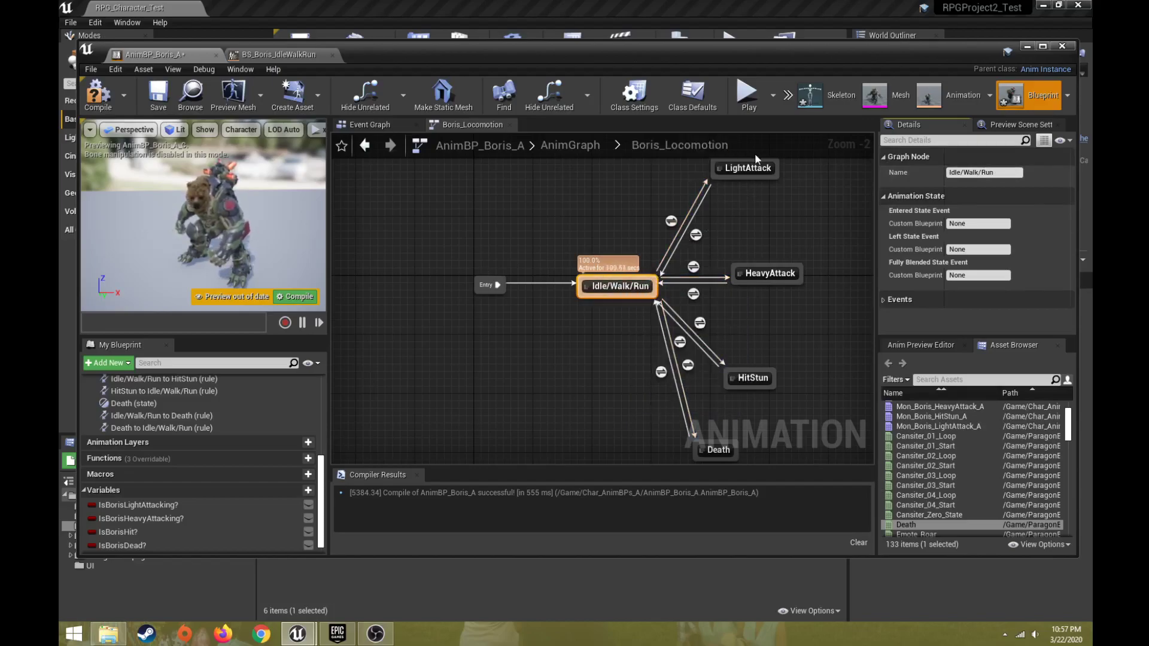
Inside the Idle/Walk/Run state, replace the Play Idle node with BS_Boris_IdleWalkRun and connect it to the Output Animation Pose.
double_click(600, 285)
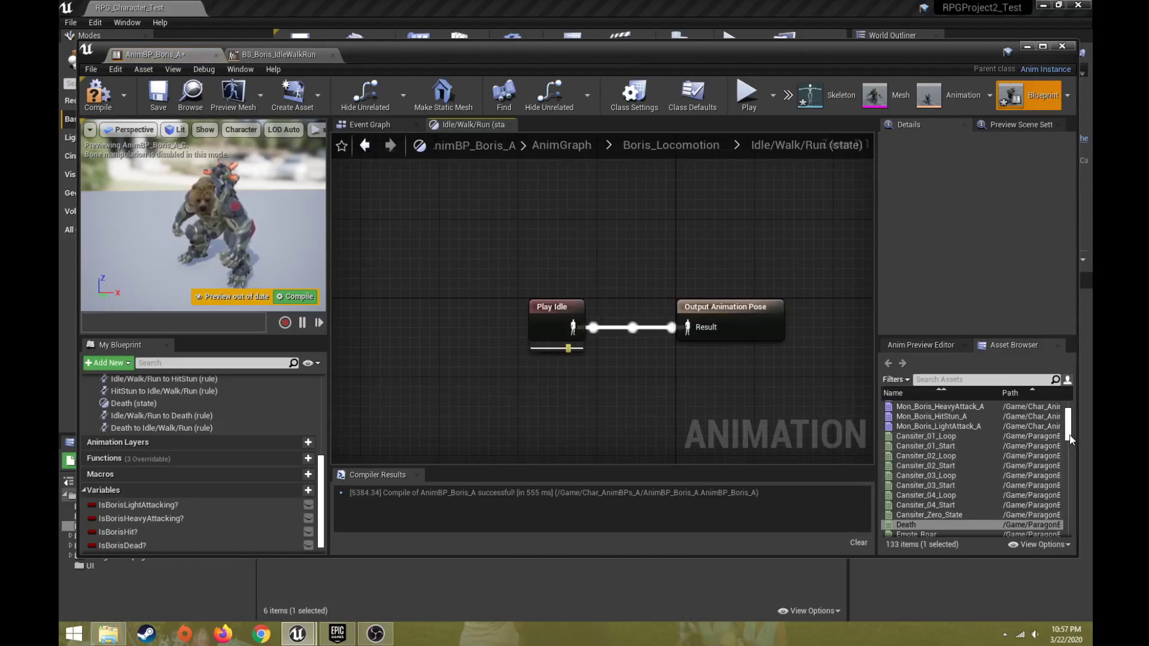
scroll(1047, 438, up, 3)
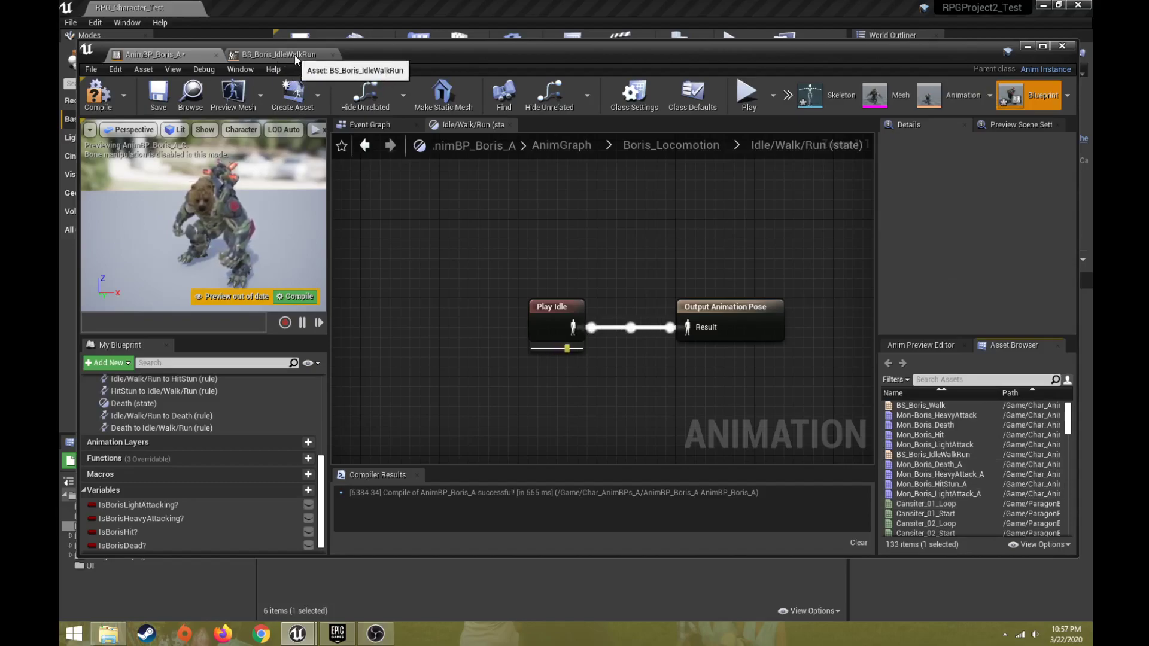
mouse_move(943, 455)
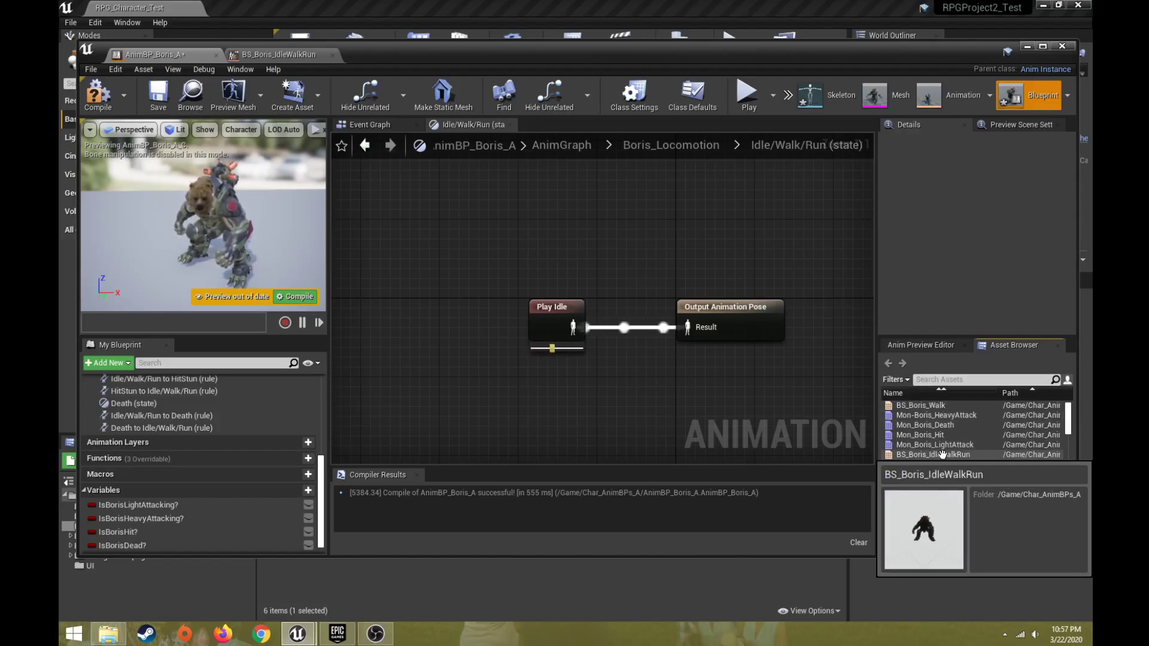
drag(943, 455, 499, 236)
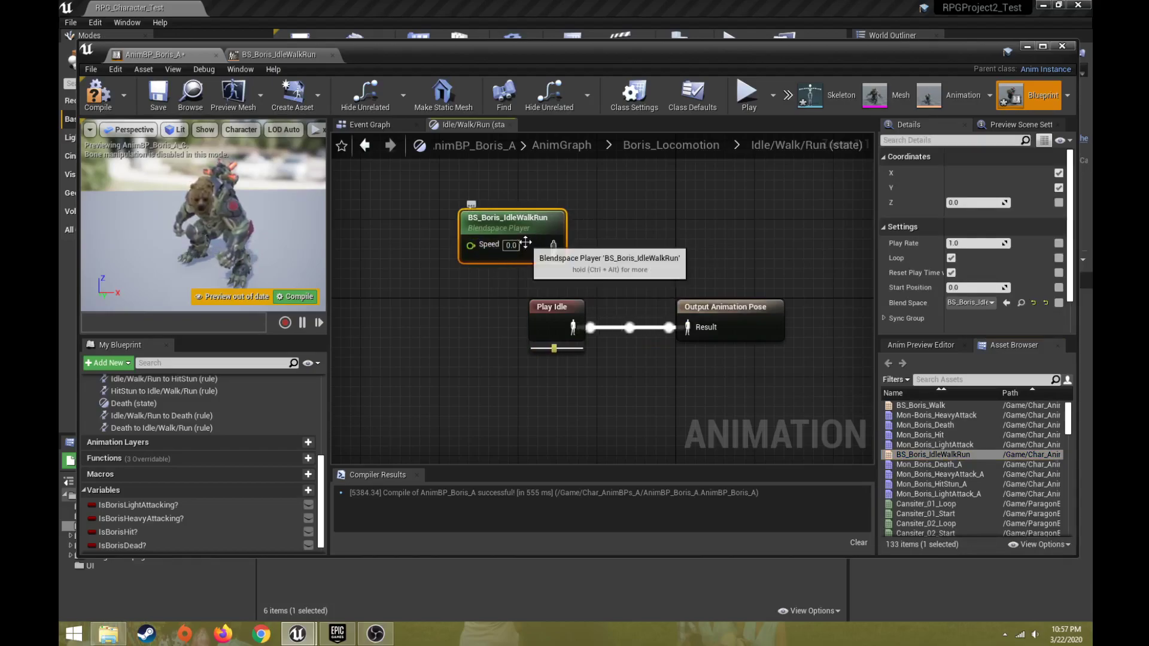
click(559, 307)
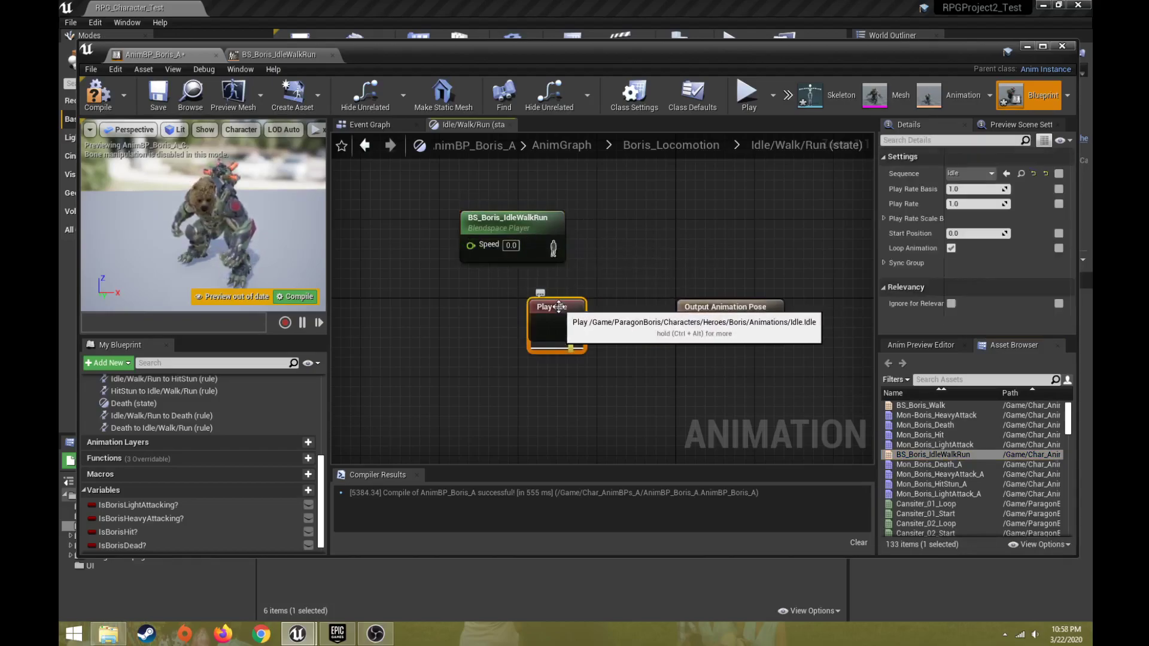
key(Delete)
drag(543, 230, 571, 297)
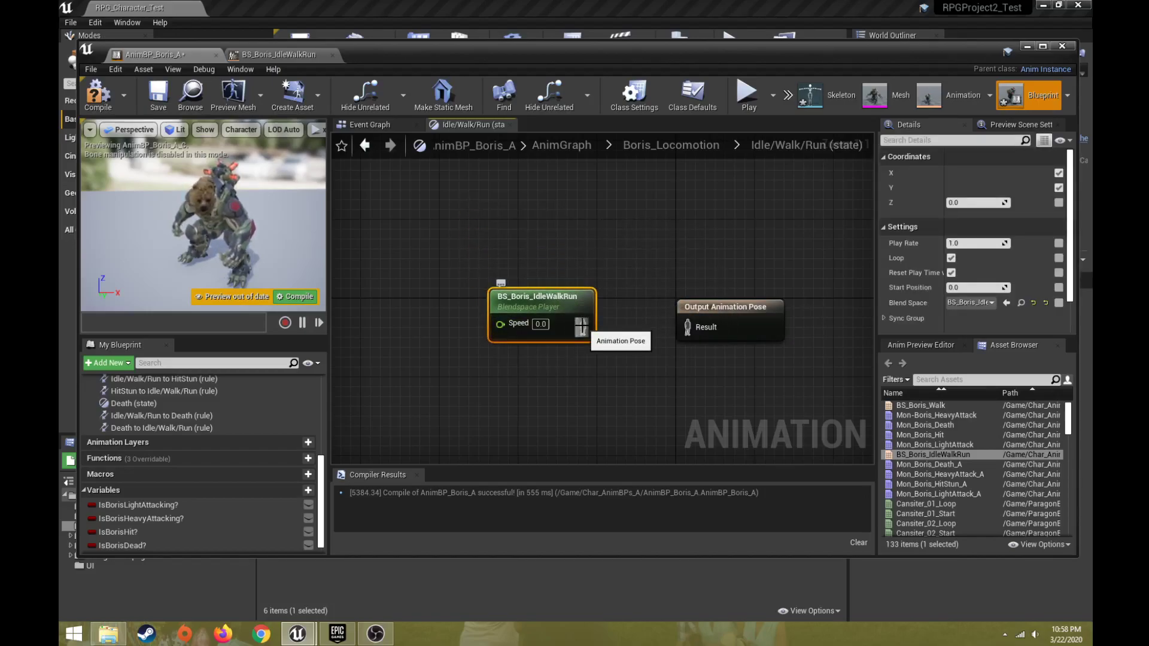
drag(581, 327, 686, 328)
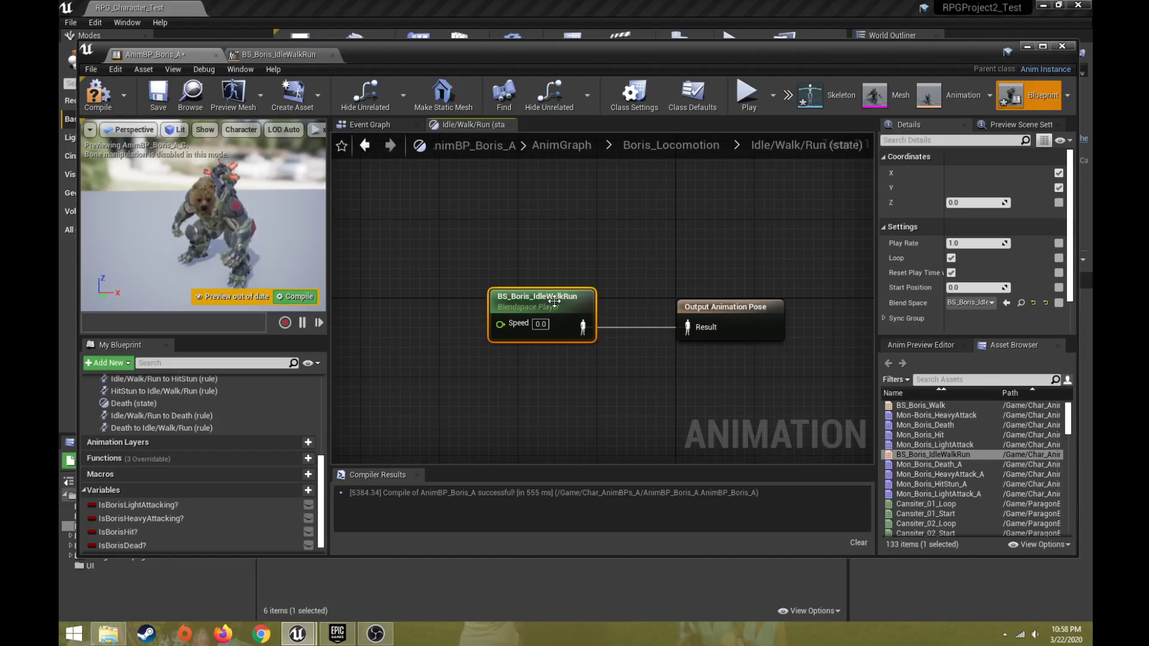
Promote the blend space node's Speed input to a variable named Speed, then compile and save the animation blueprint.
right_click(510, 326)
click(533, 340)
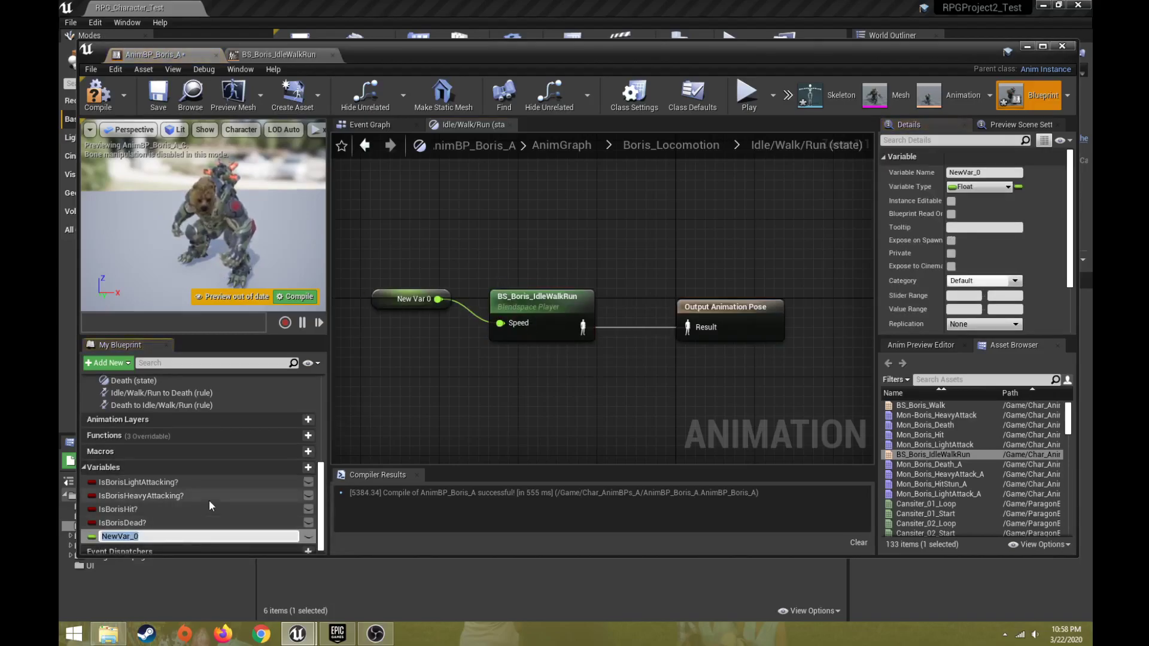
text(Speed)
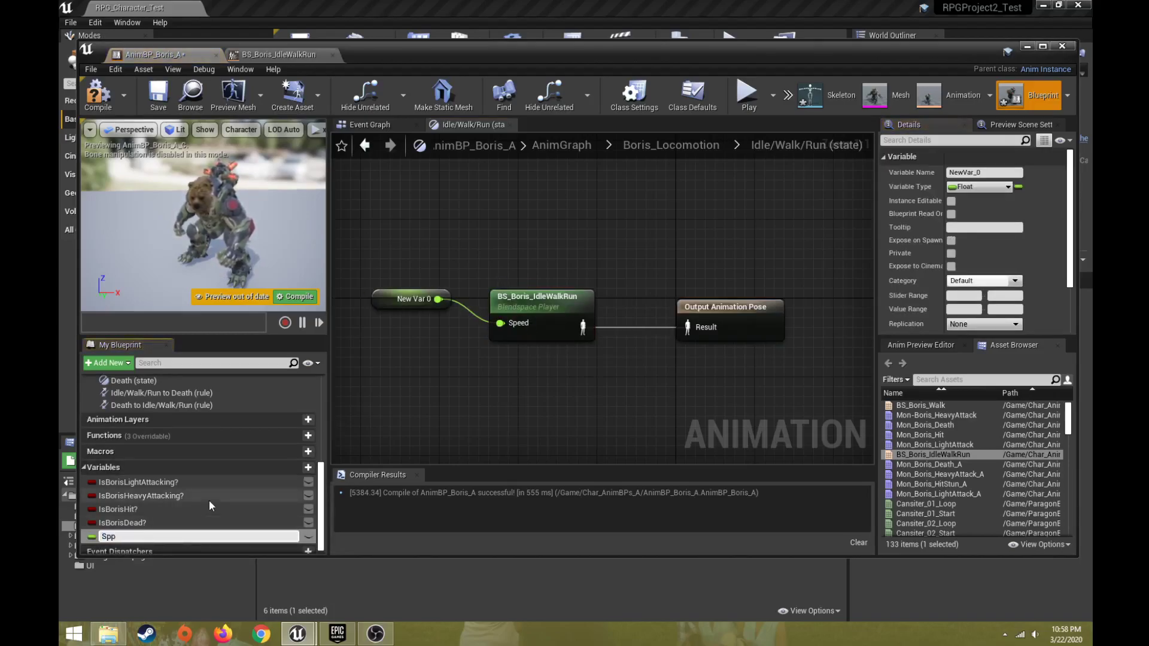
key(Return)
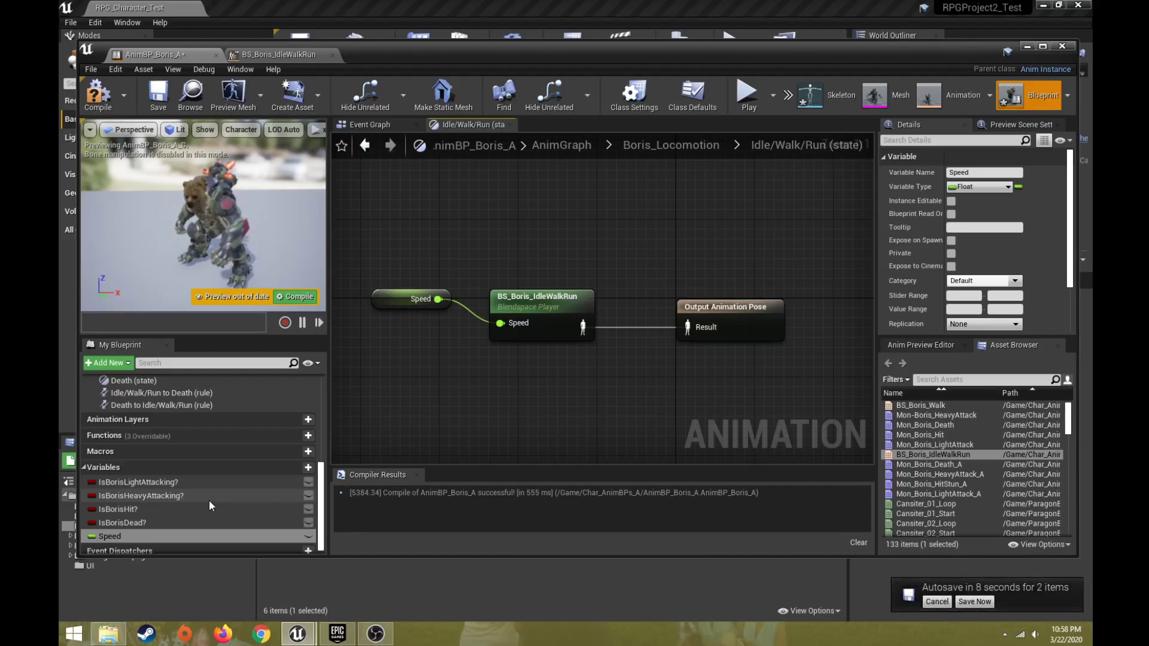
click(938, 602)
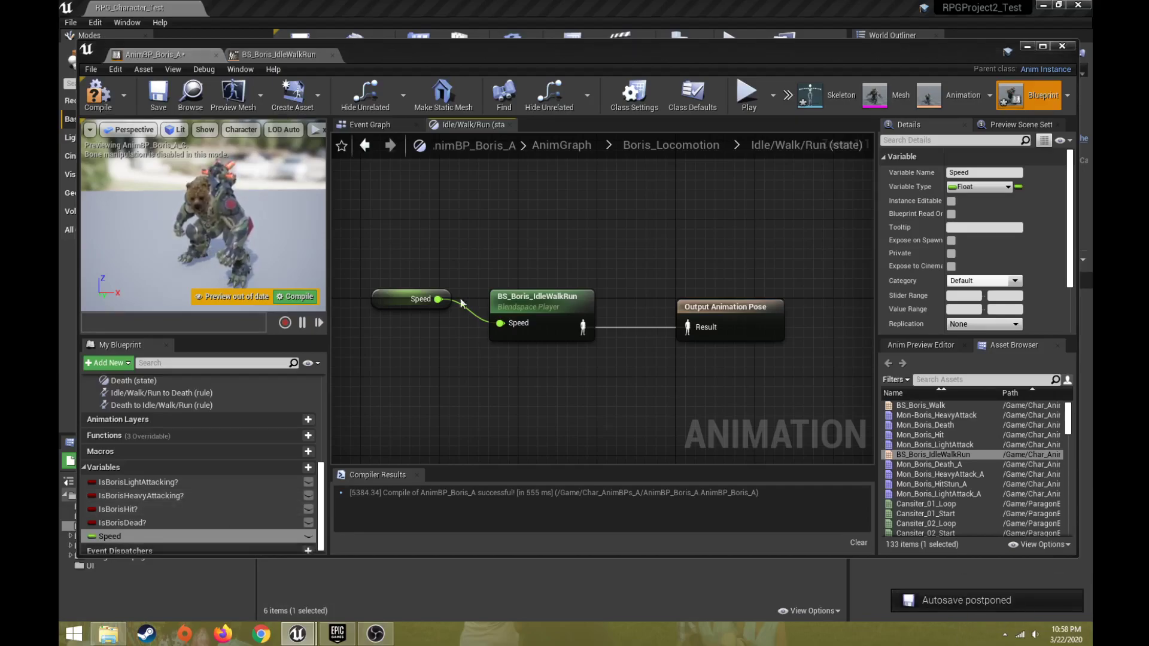
click(97, 94)
click(157, 102)
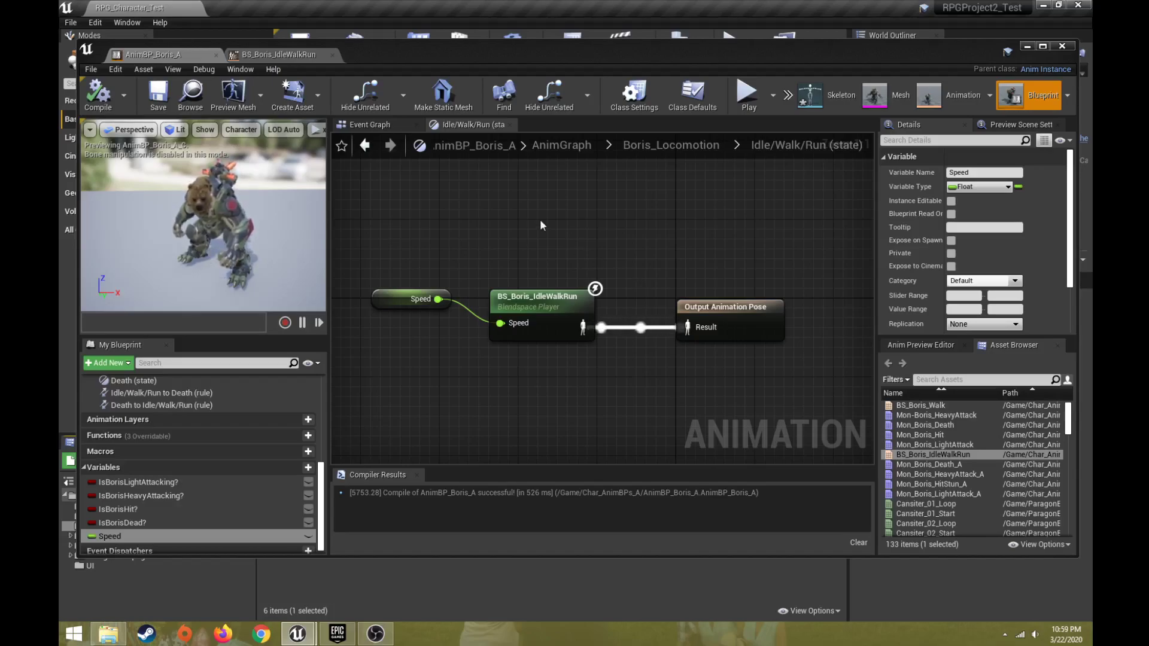
Return to the Boris_Locomotion state machine overview, then open the Mon_Boris_HeavyAttack_A montage from the Char_AnimBPs_A folder.
click(685, 144)
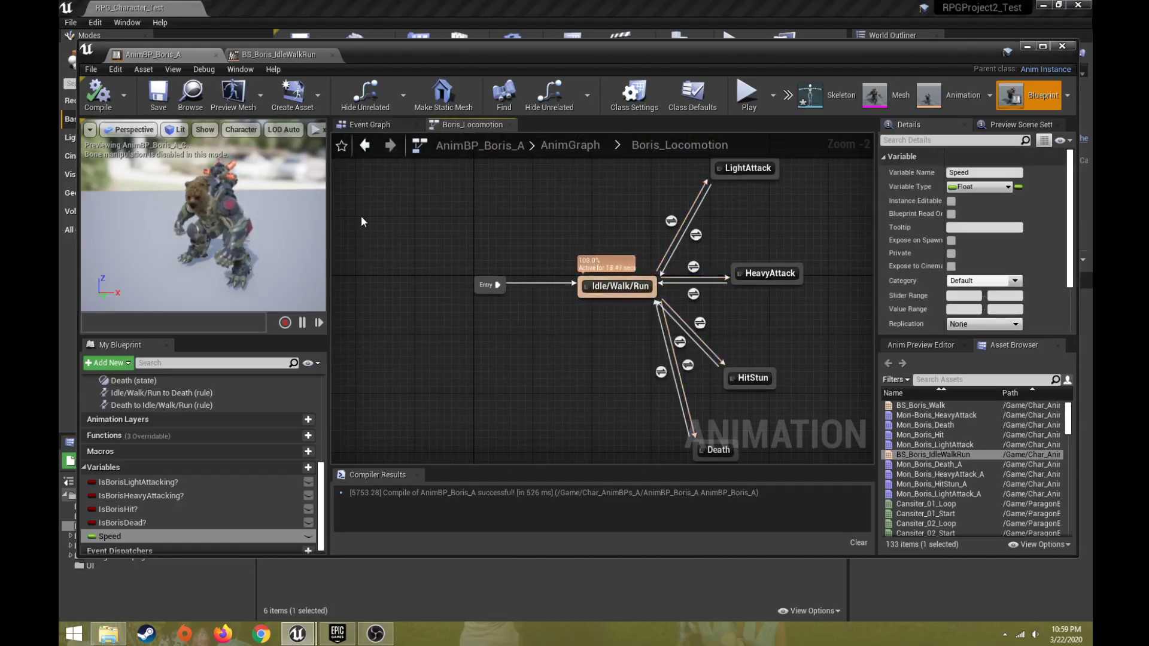
drag(434, 55, 450, 613)
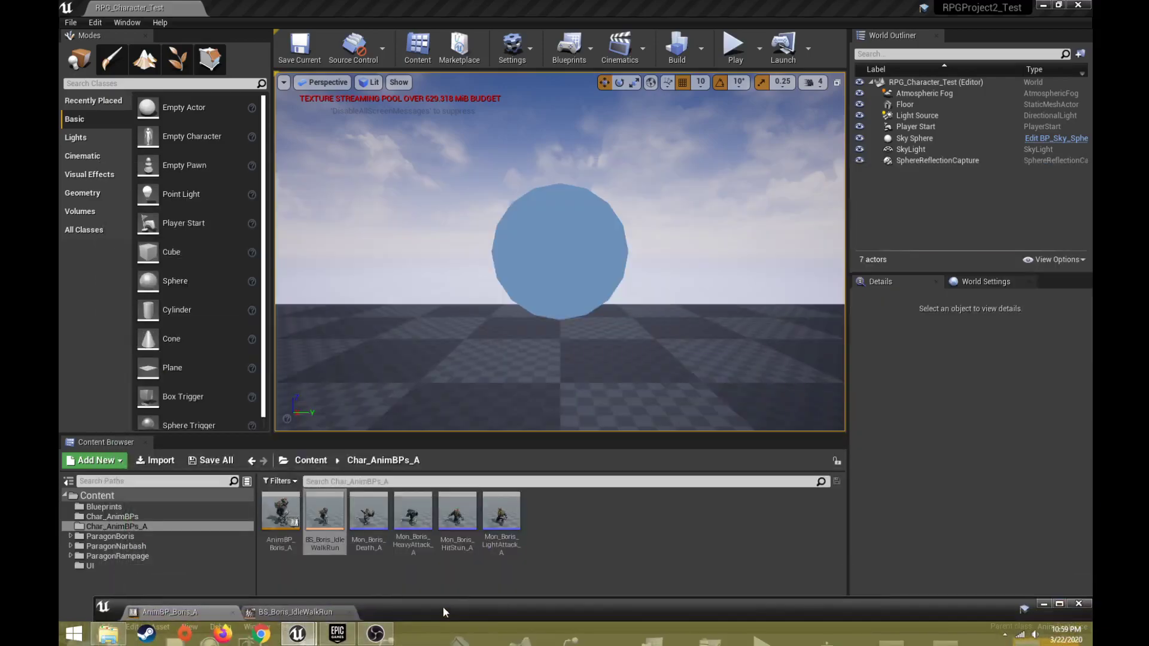
double_click(413, 511)
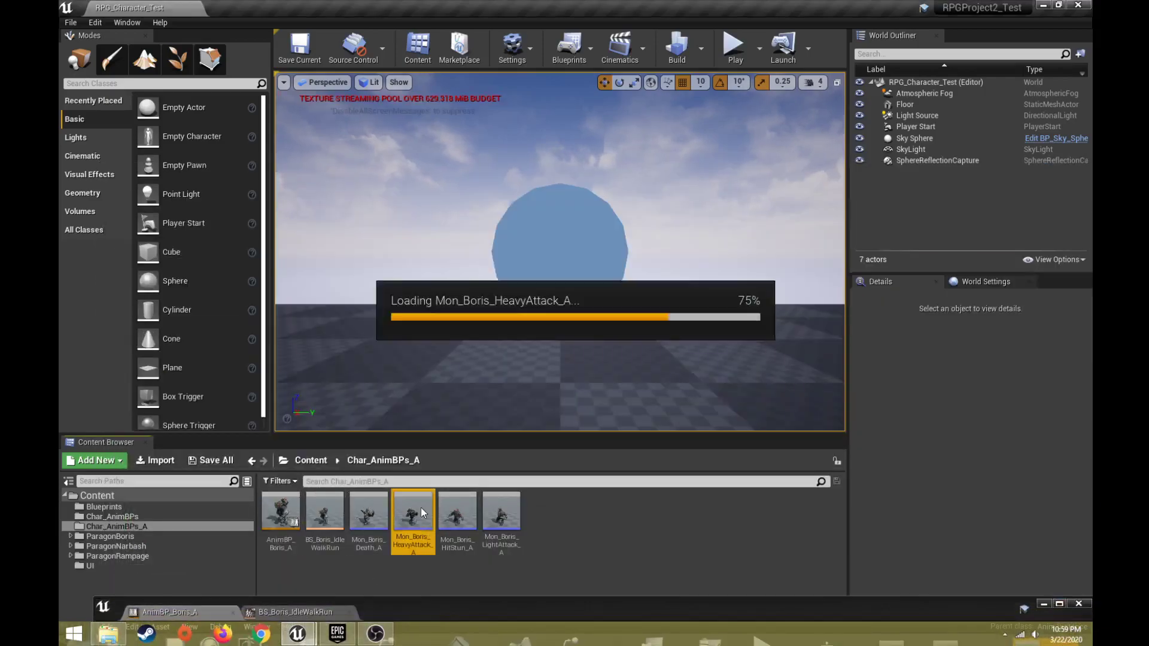
drag(545, 615, 530, 103)
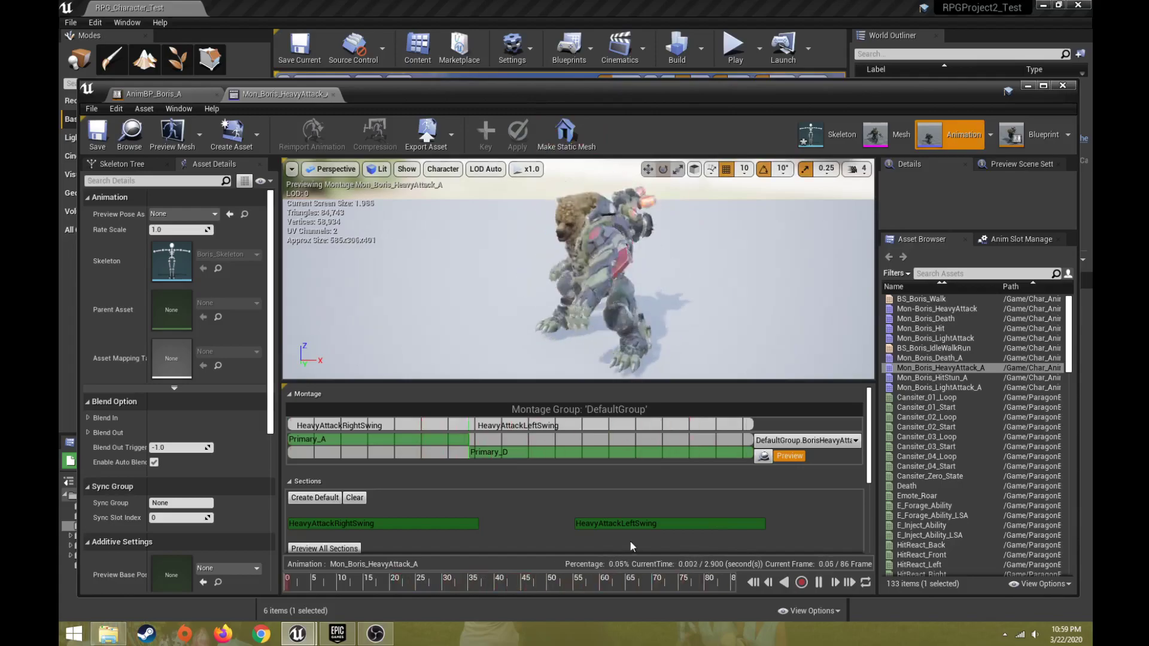
Reopen the BS_Boris_IdleWalkRun blend space from the Char_AnimBPs_A folder and bring its editor into view.
drag(511, 85, 491, 606)
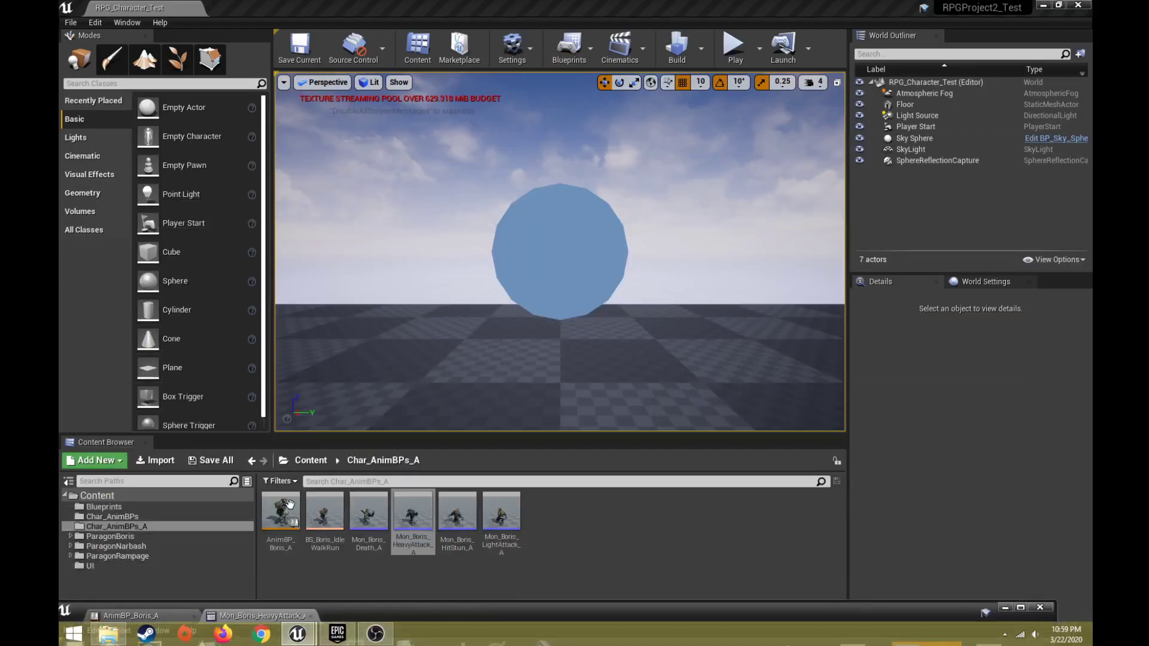
double_click(319, 512)
drag(748, 389, 739, 74)
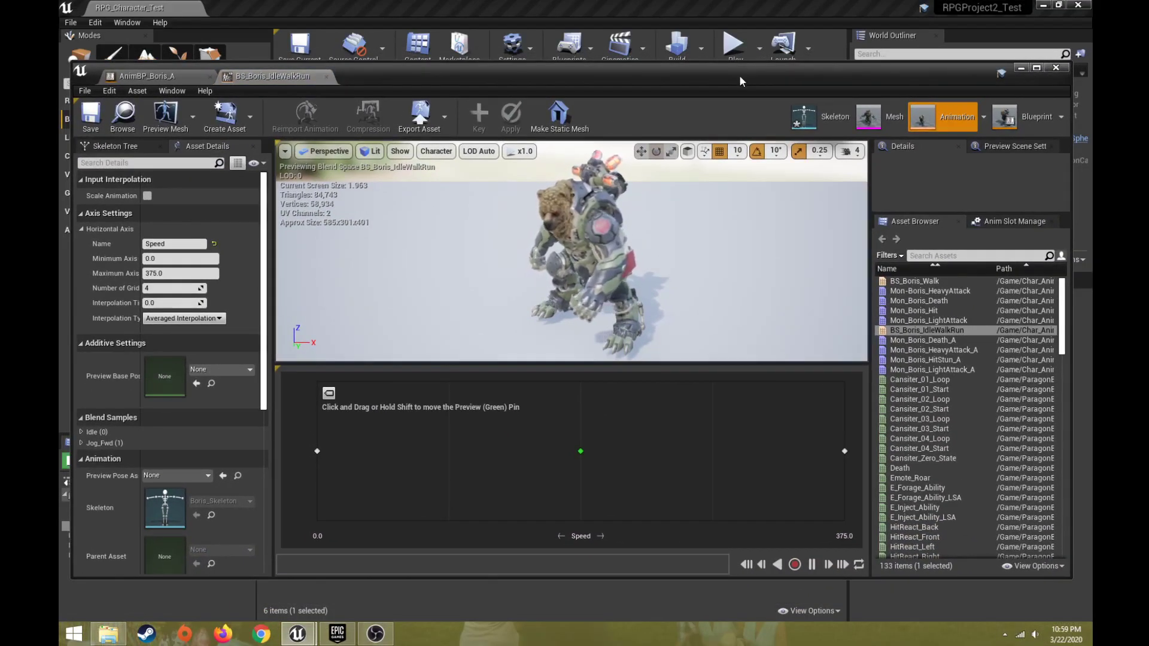